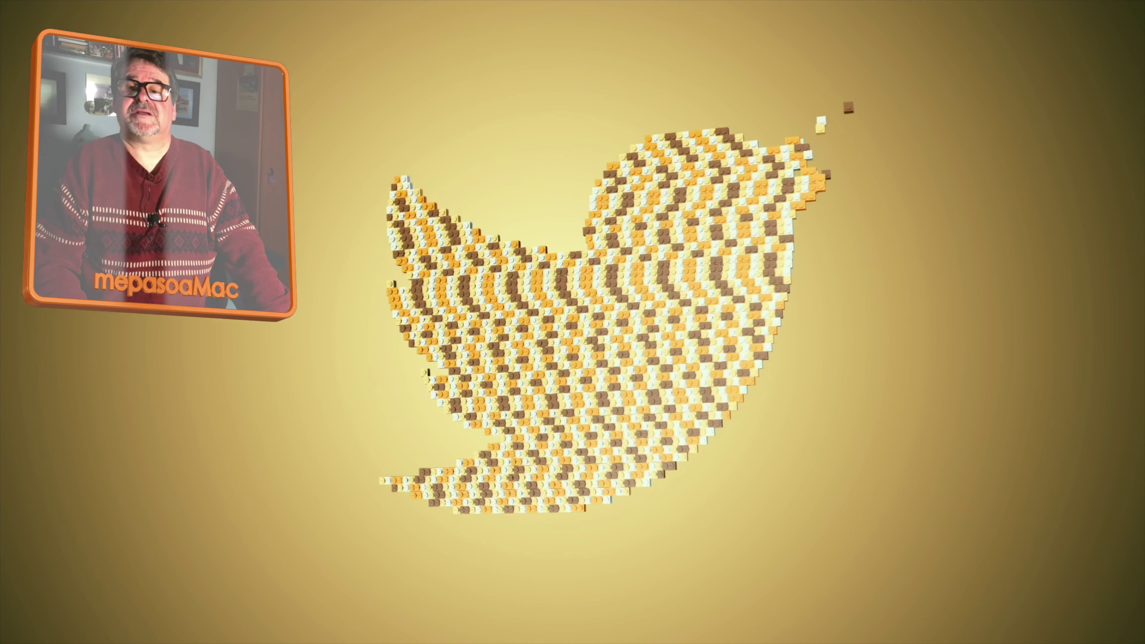
# Open the Archivo (File) menu of the finished Lego brick project
pyautogui.click(1018, 611)
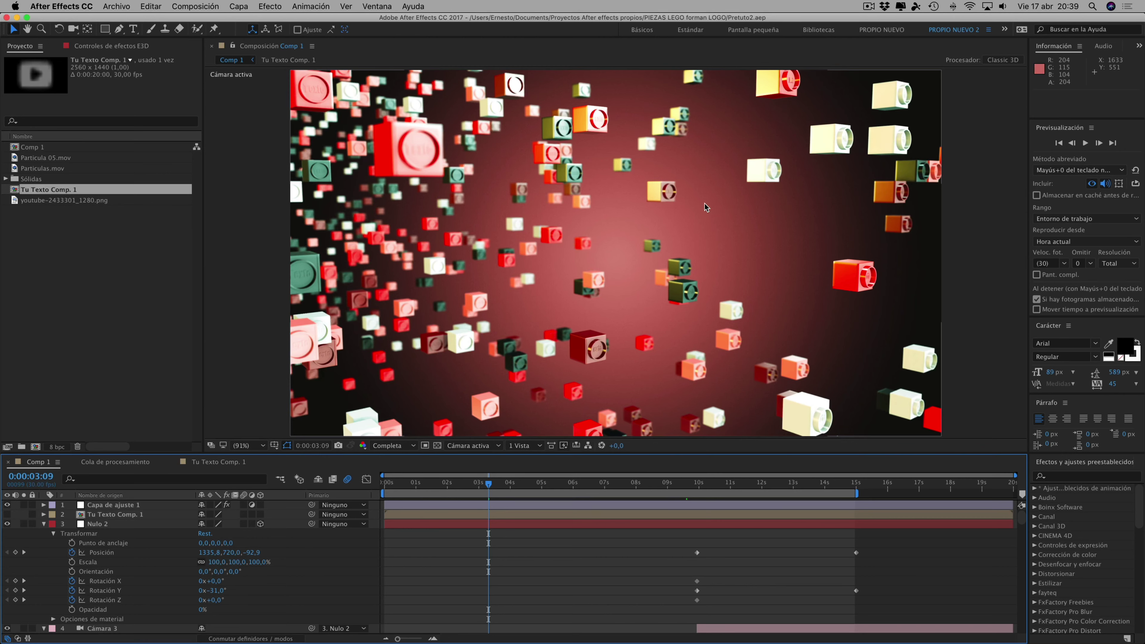
# Start a new, empty project via Archivo > Nuevo > Nuevo proyecto
pyautogui.click(122, 7)
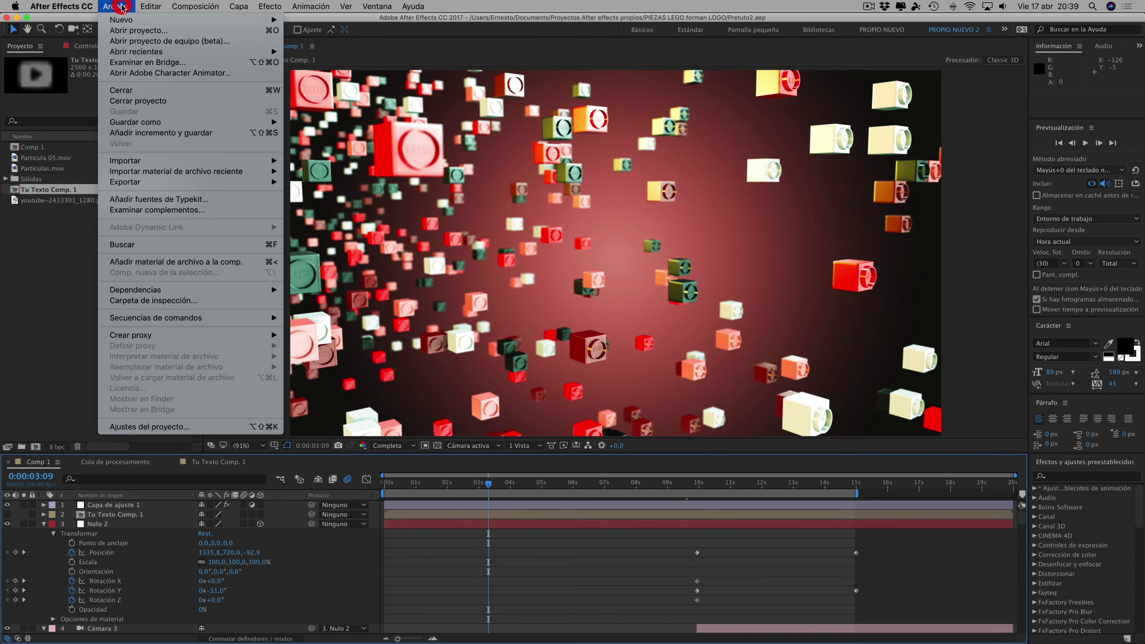
pyautogui.moveTo(113, 21)
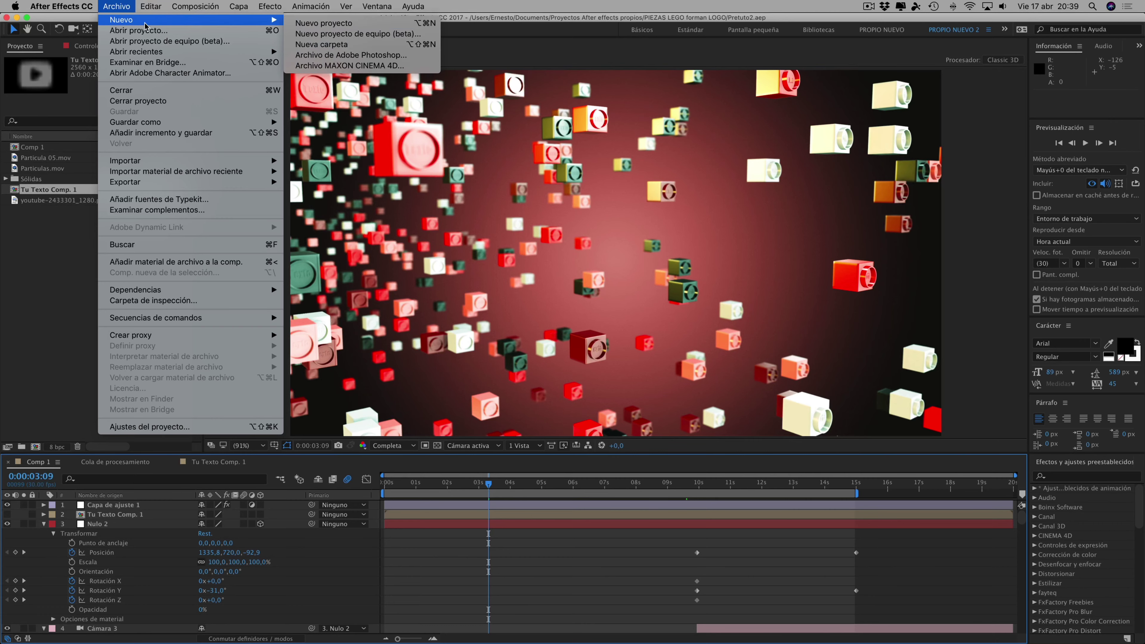
pyautogui.click(336, 21)
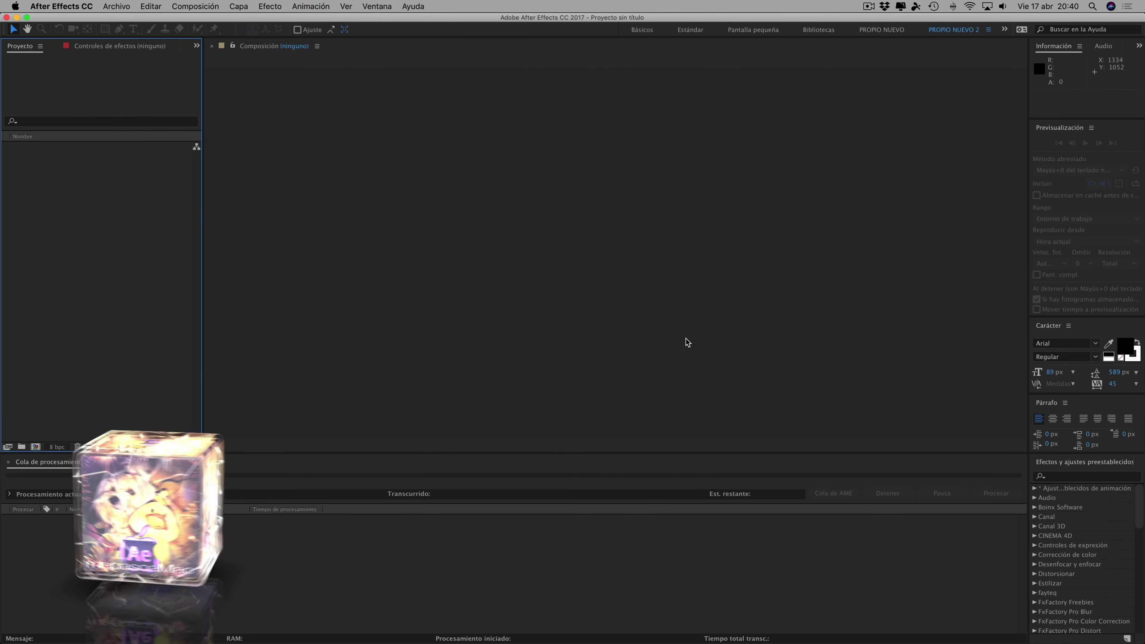
# Create Comp 1 at 2560×1440, 30 fps, 0:00:20:00 duration
pyautogui.click(206, 8)
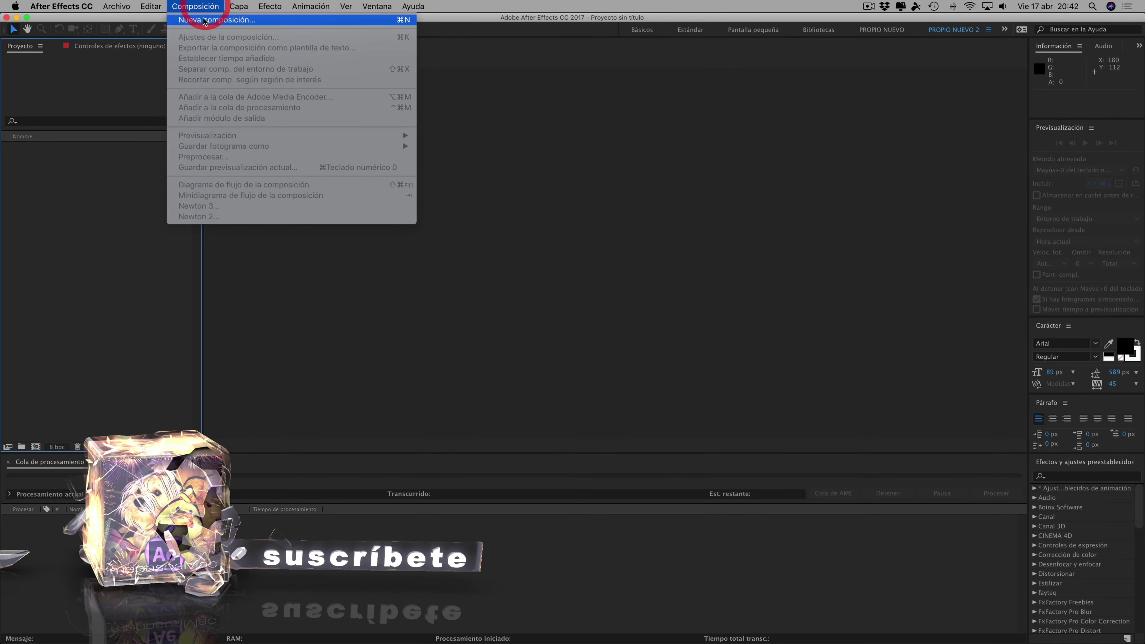
pyautogui.click(201, 18)
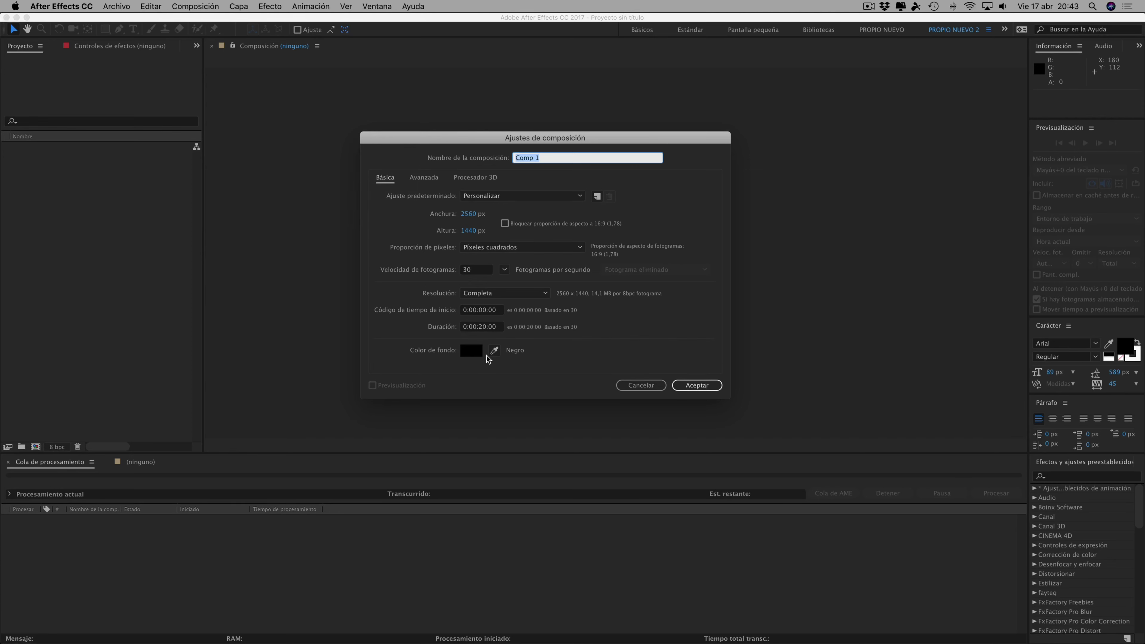
pyautogui.click(699, 387)
# Add a full-frame pure red (FF0000) solid named E3D to Comp 1
pyautogui.click(239, 6)
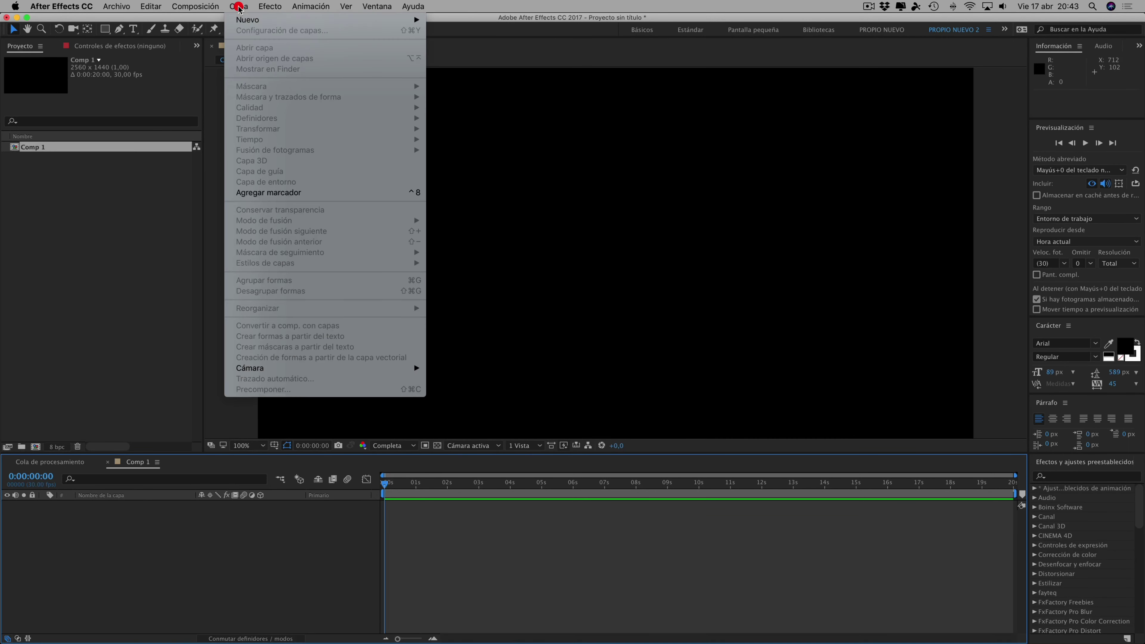
pyautogui.moveTo(243, 25)
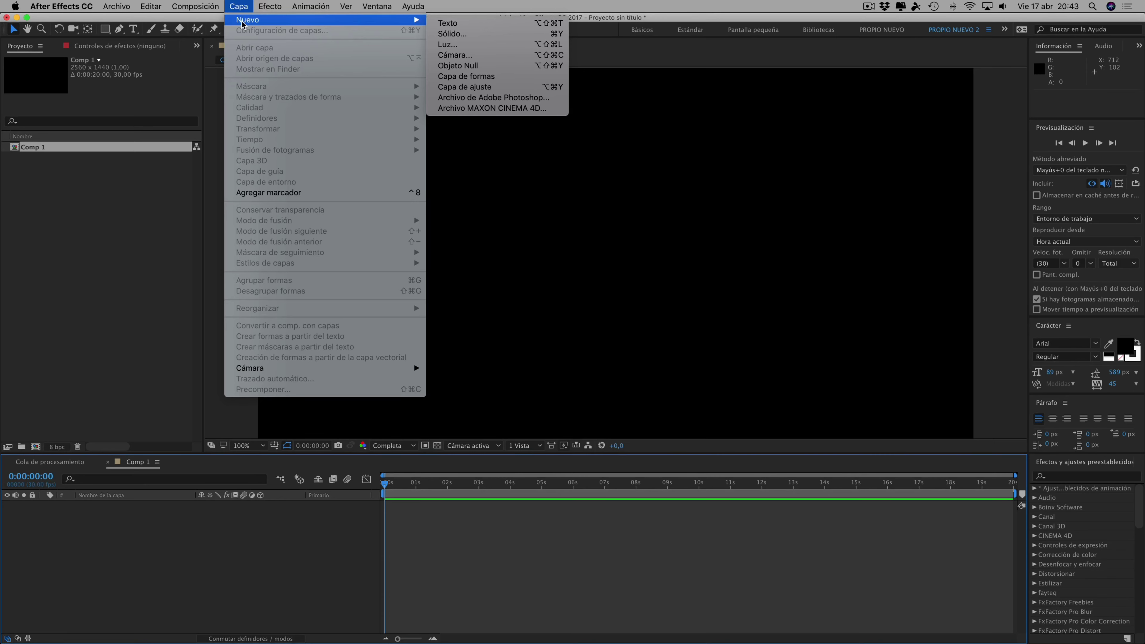
pyautogui.click(453, 33)
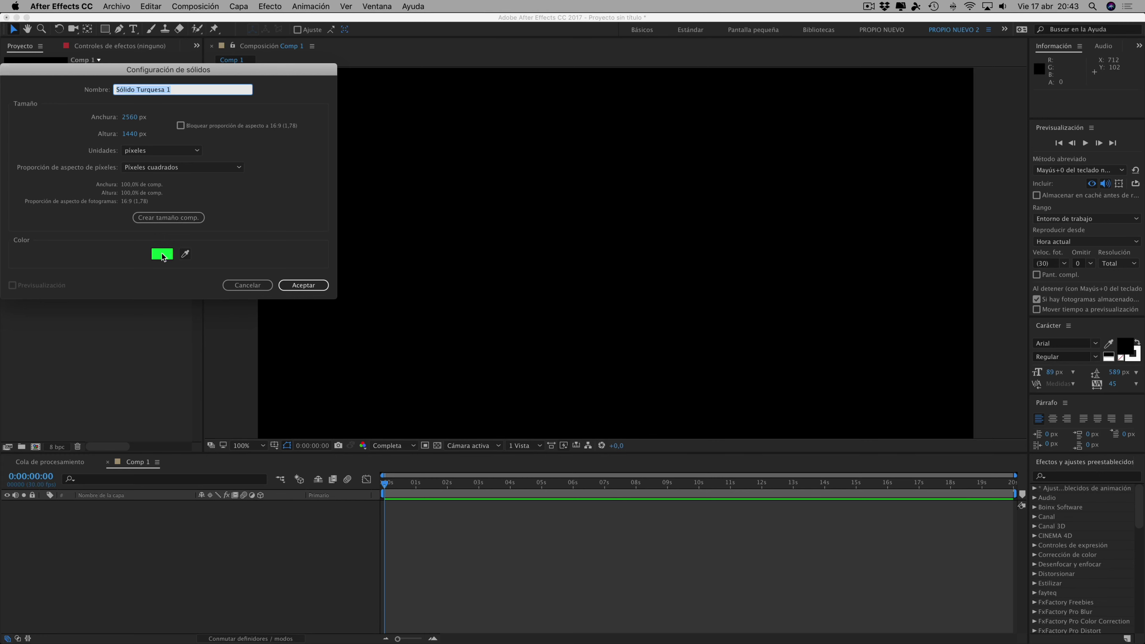
pyautogui.click(163, 255)
pyautogui.moveTo(170, 164); pyautogui.dragTo(194, 64)
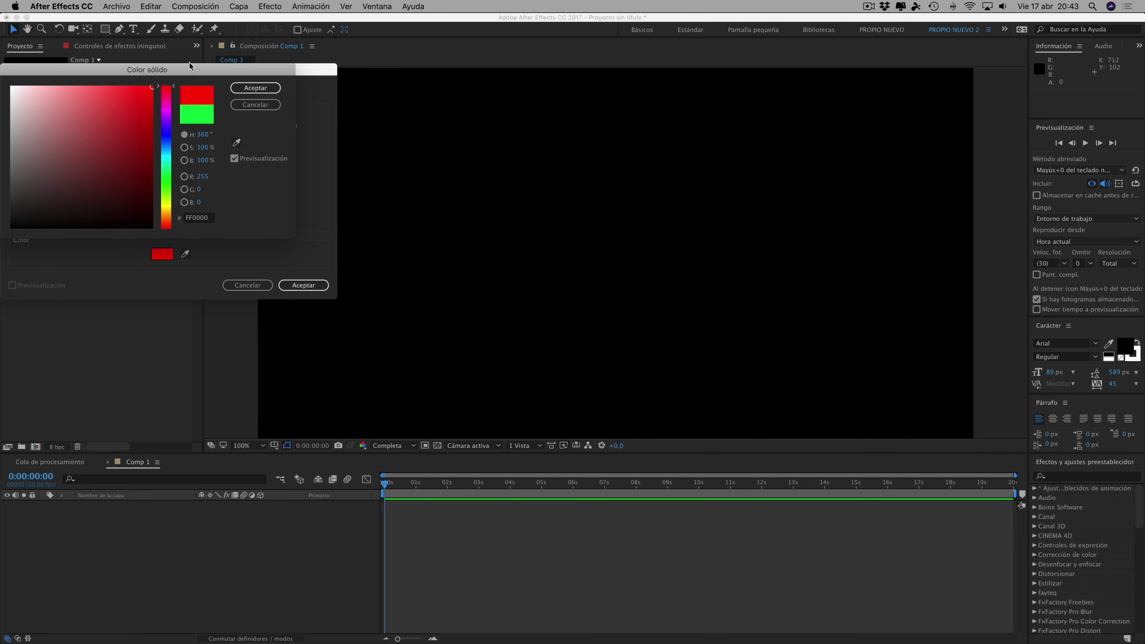
pyautogui.click(268, 88)
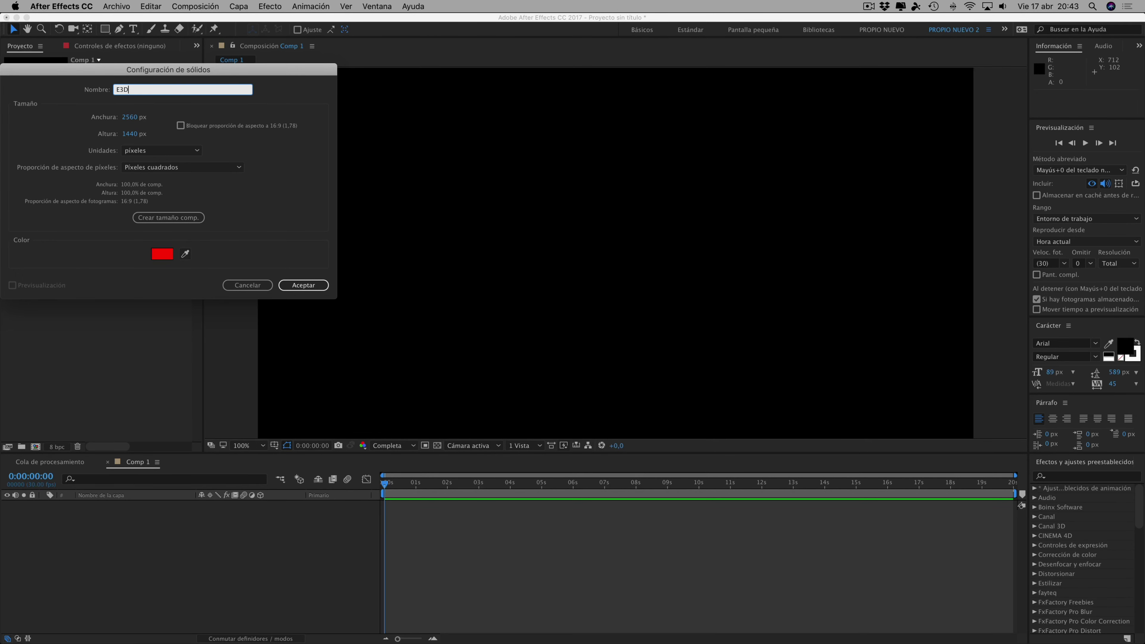
pyautogui.click(306, 290)
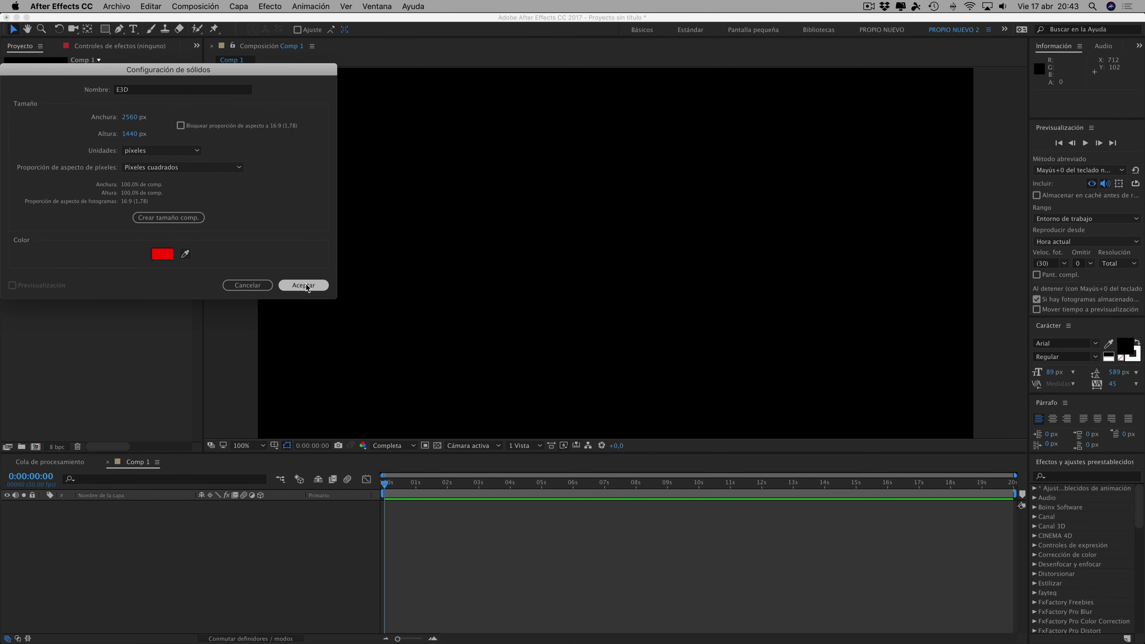
pyautogui.click(268, 7)
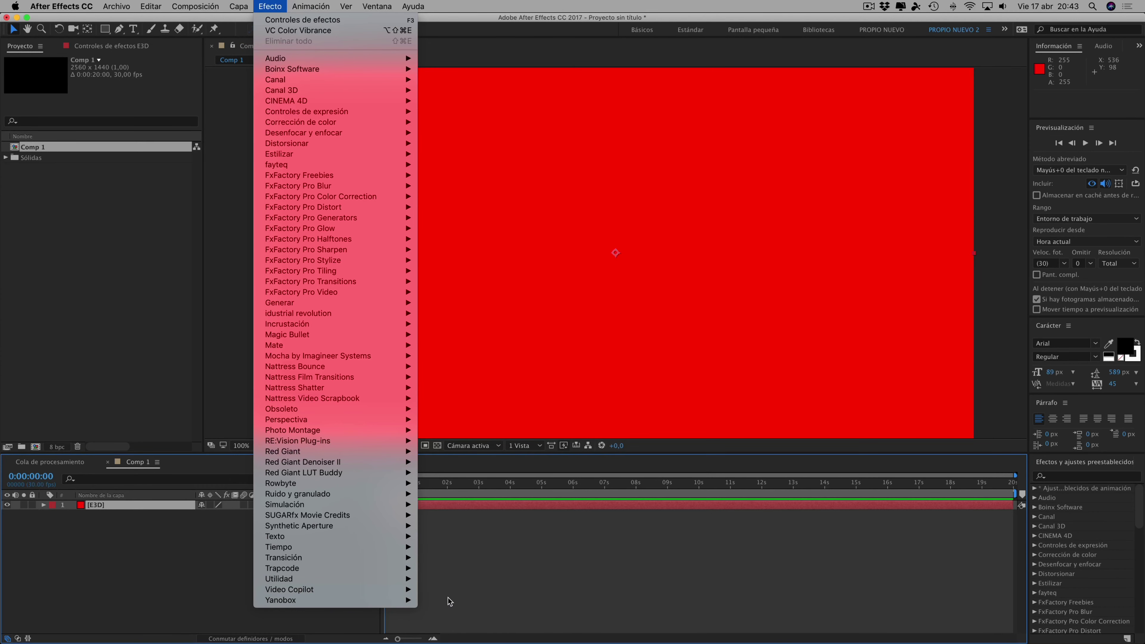
# Apply Video Copilot > Element to the E3D solid, then deselect the layer
pyautogui.moveTo(406, 589)
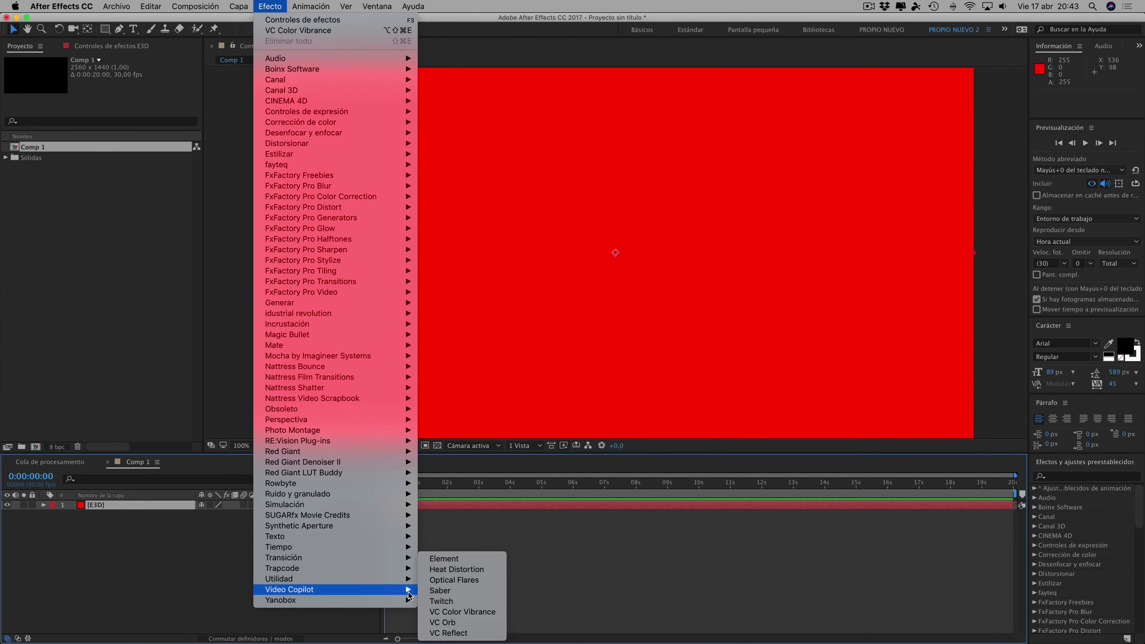
pyautogui.click(448, 562)
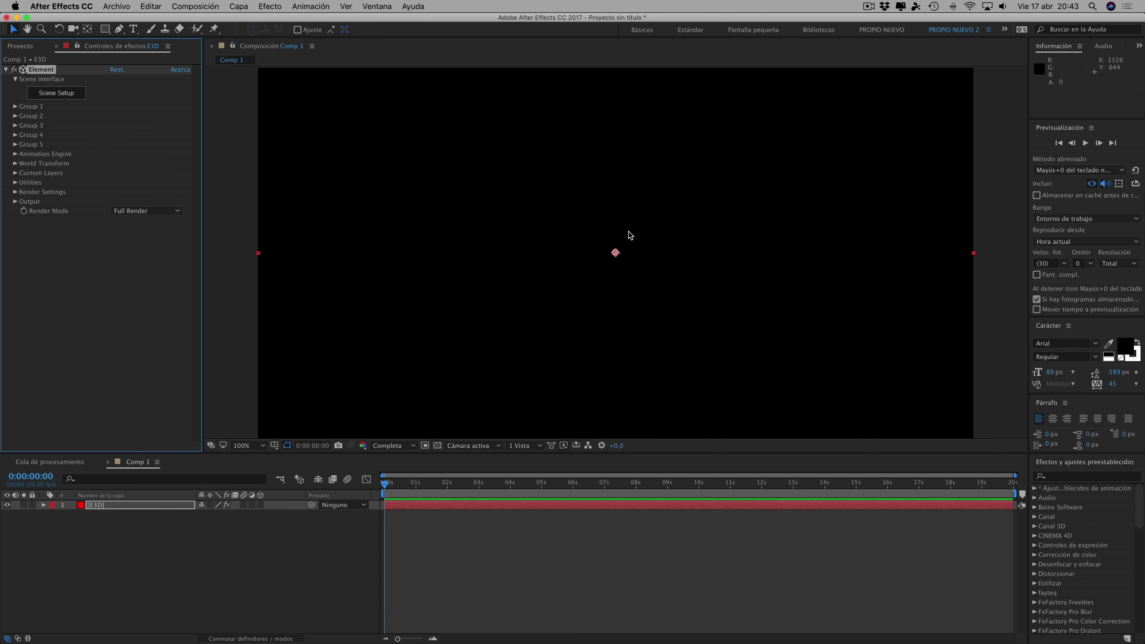
pyautogui.press('F2')
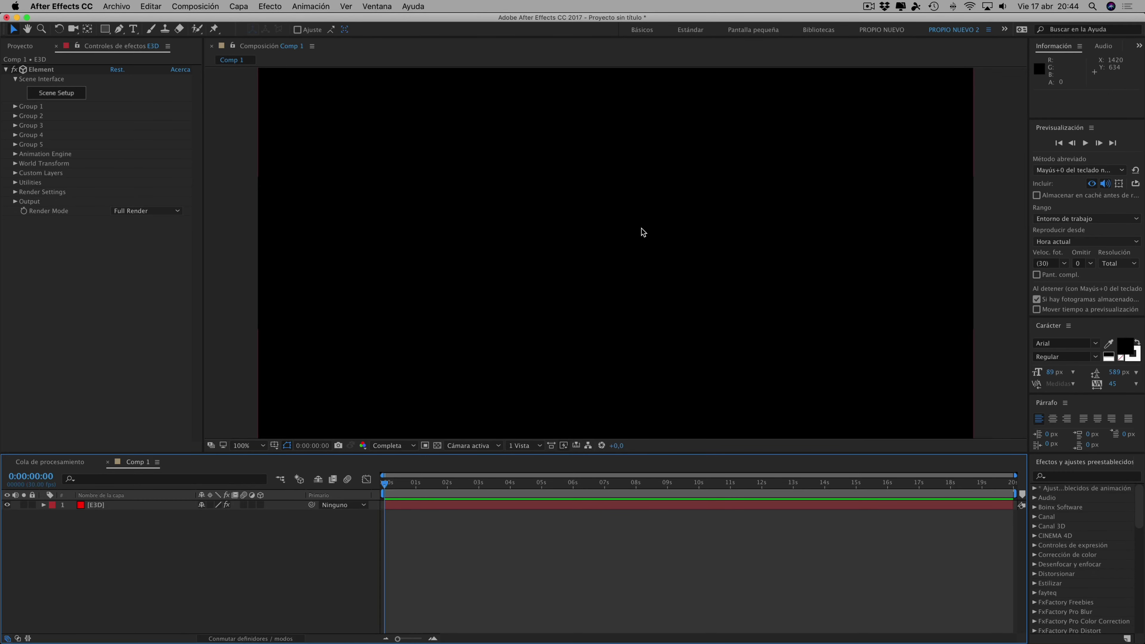
pyautogui.moveTo(922, 631)
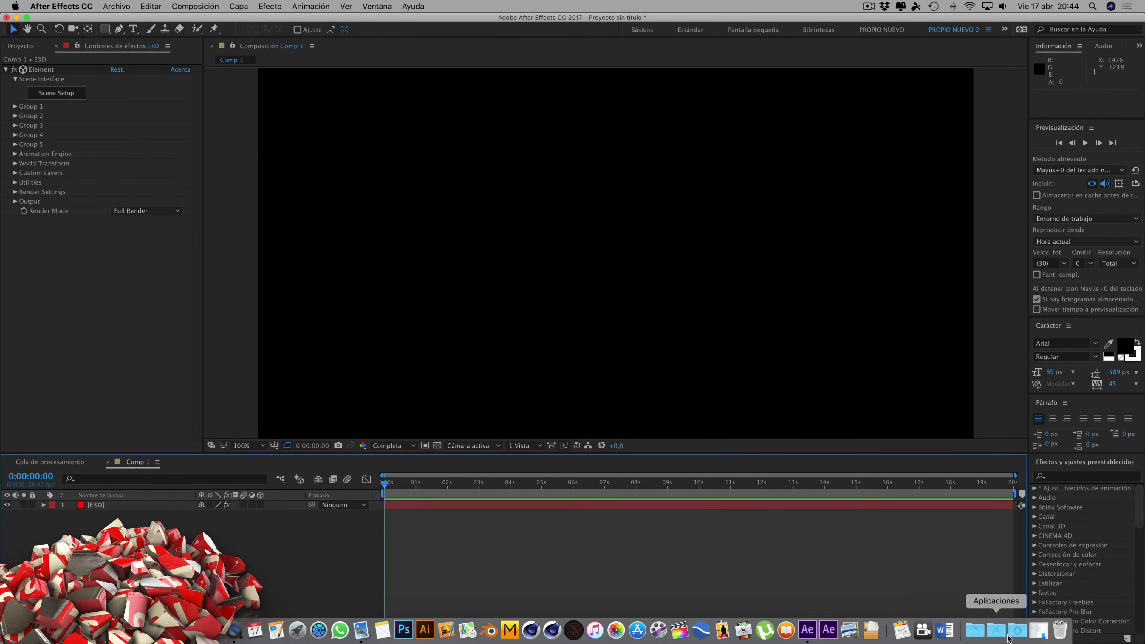
pyautogui.click(1033, 631)
pyautogui.press('space')
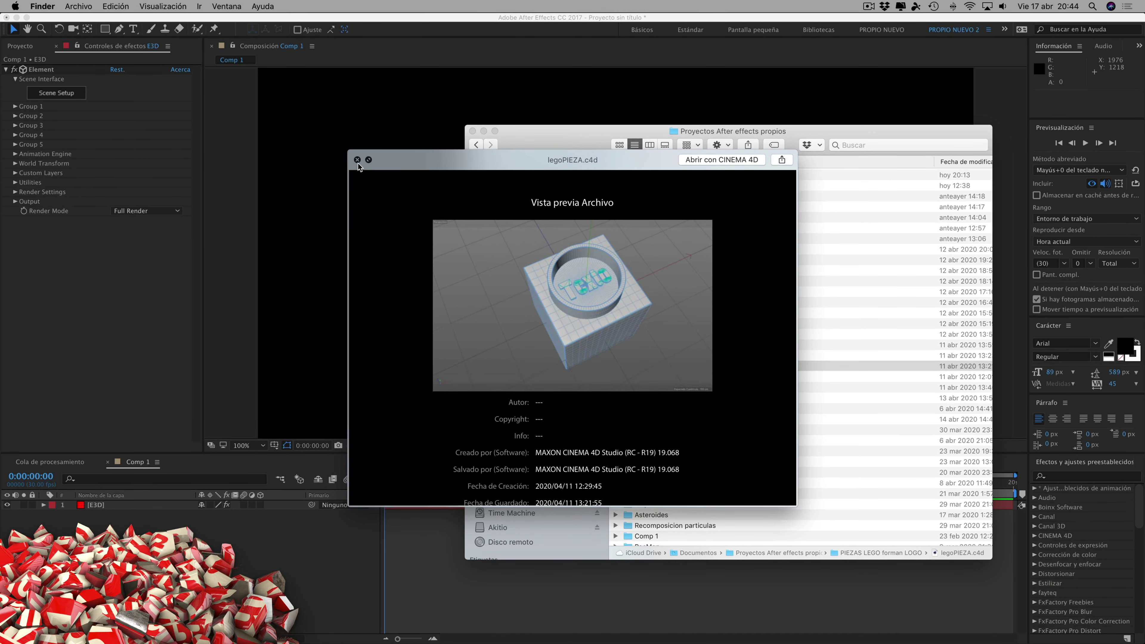
pyautogui.click(357, 160)
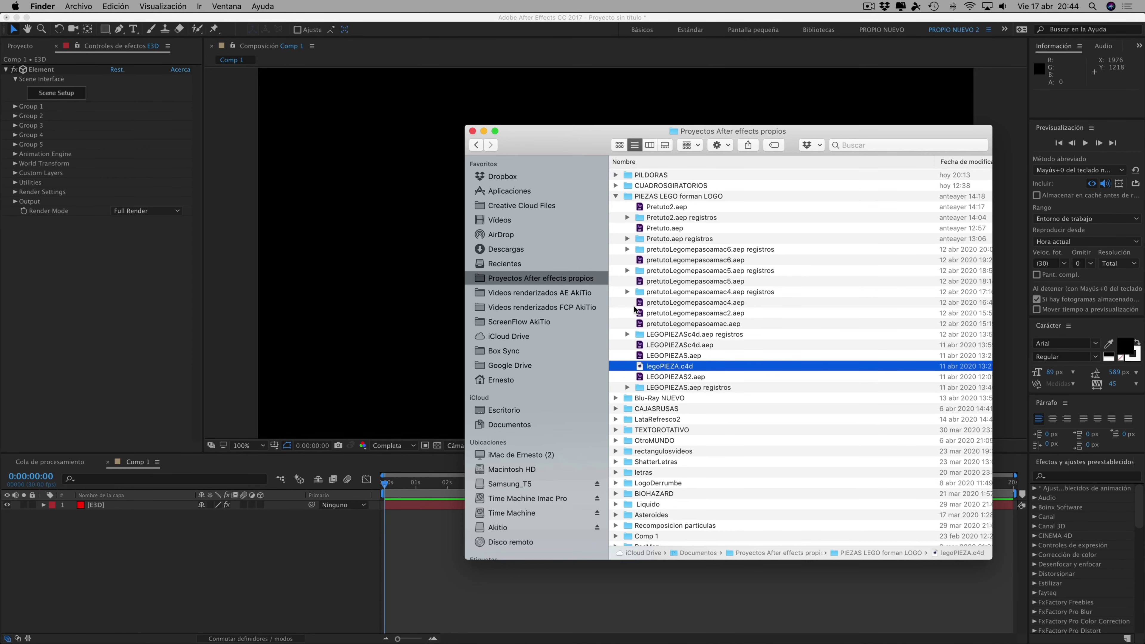
pyautogui.click(472, 131)
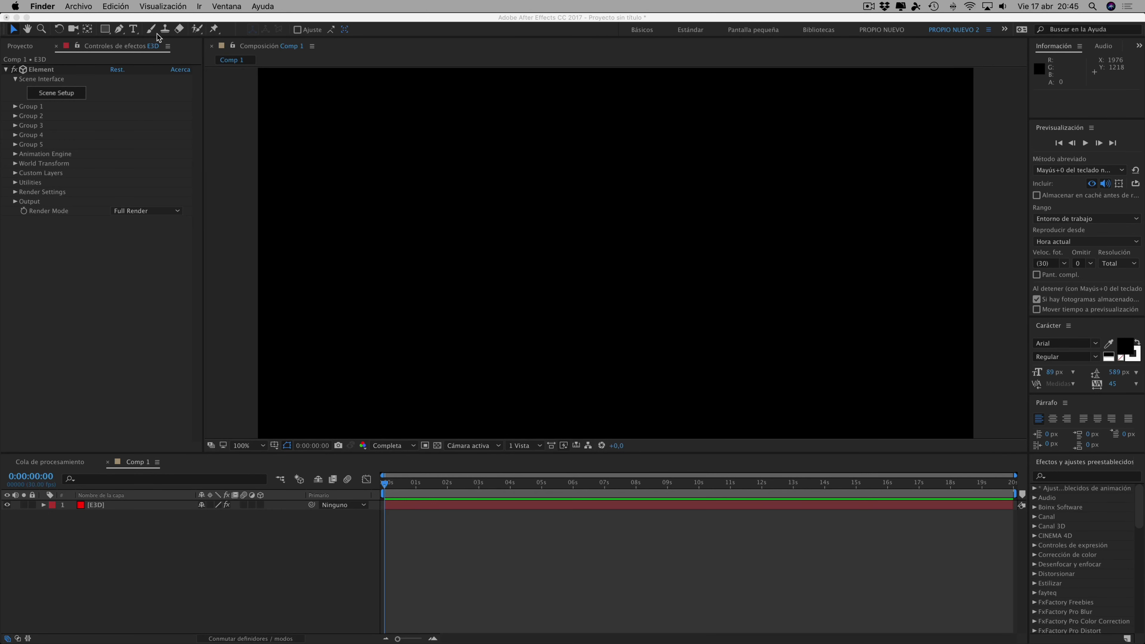
pyautogui.click(316, 120)
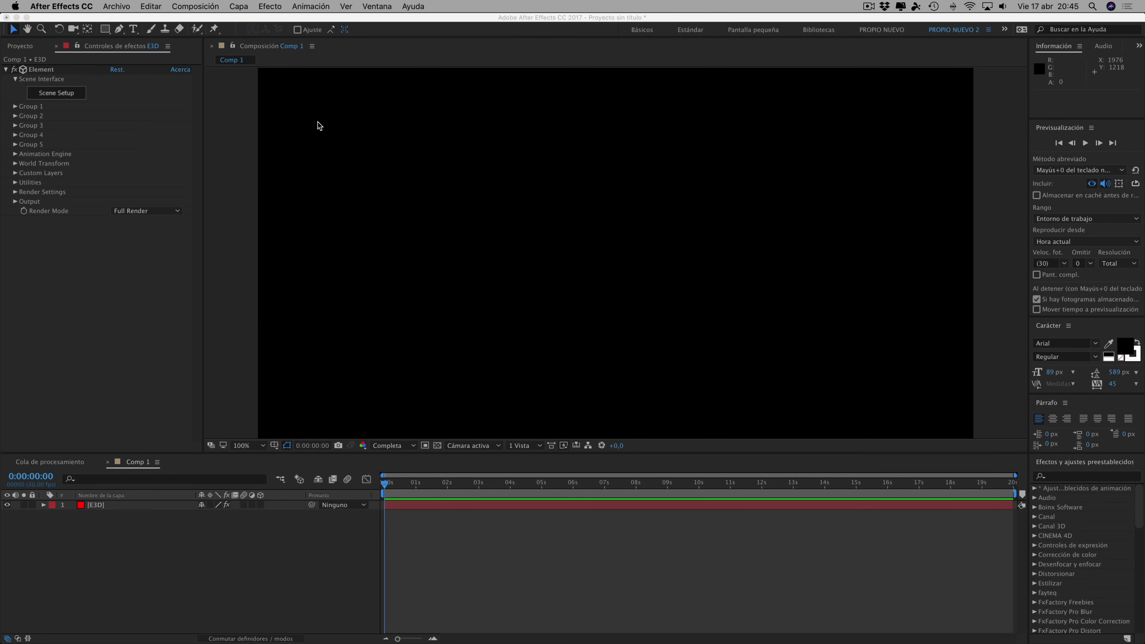
# Add a white text layer reading 'mepasoaMac' at the composition centre
pyautogui.click(239, 7)
pyautogui.moveTo(280, 23)
pyautogui.click(464, 25)
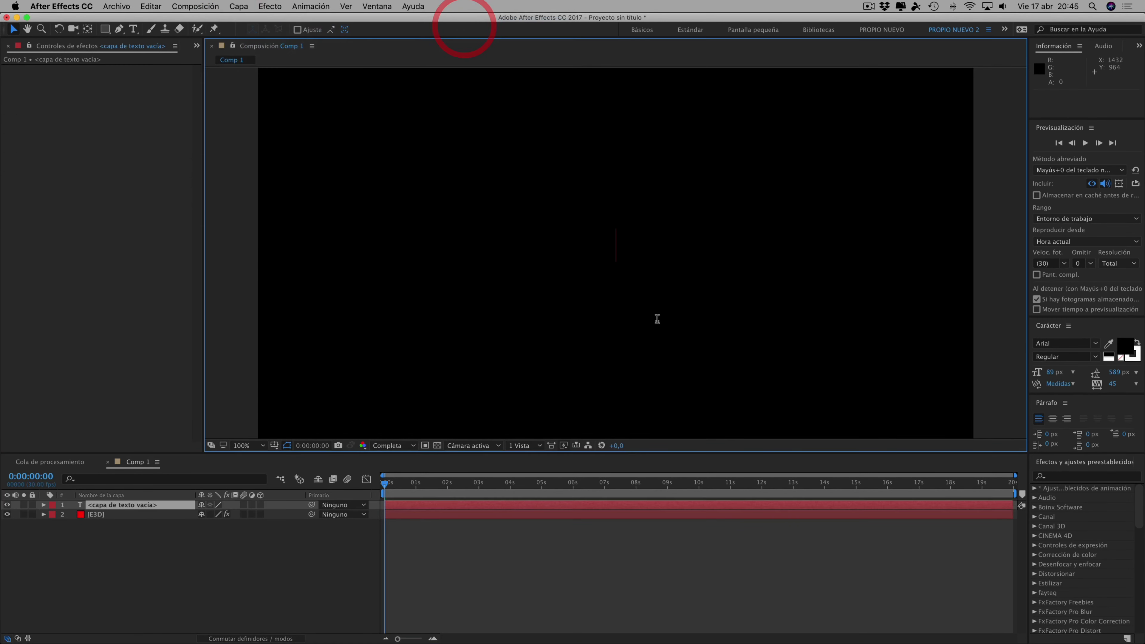
pyautogui.click(1124, 346)
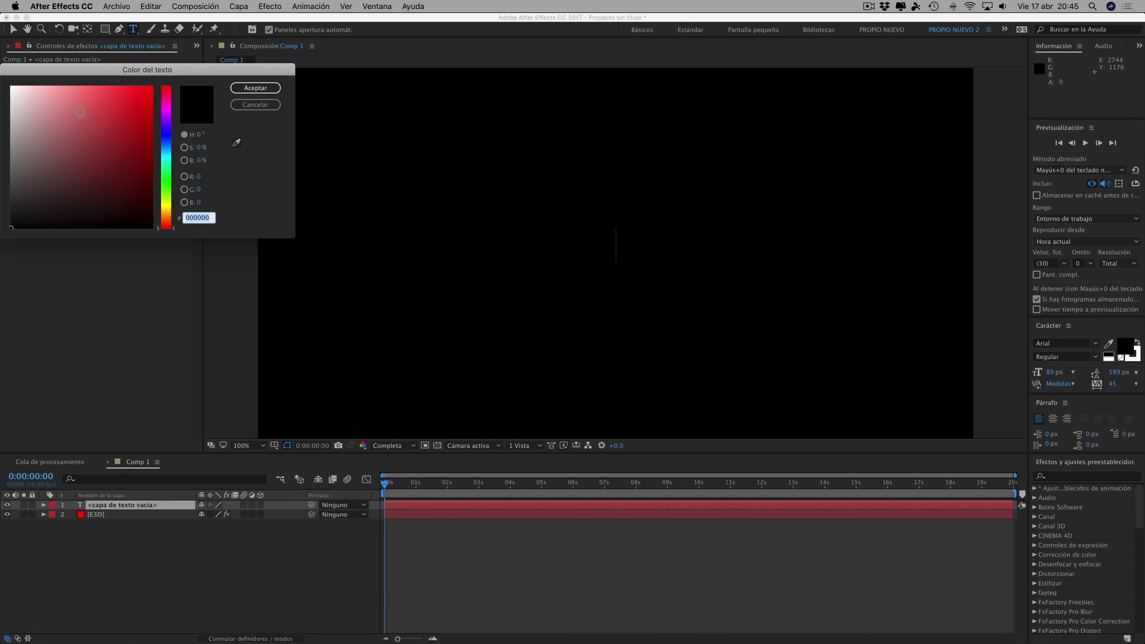
pyautogui.click(10, 87)
pyautogui.click(255, 87)
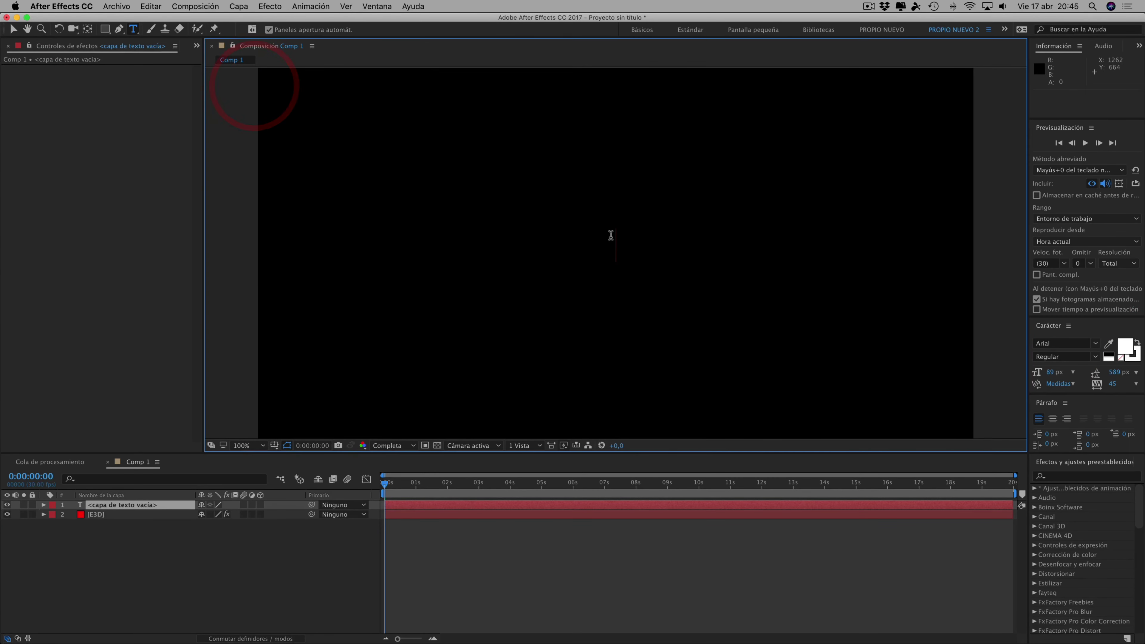
pyautogui.click(610, 235)
pyautogui.write('me')
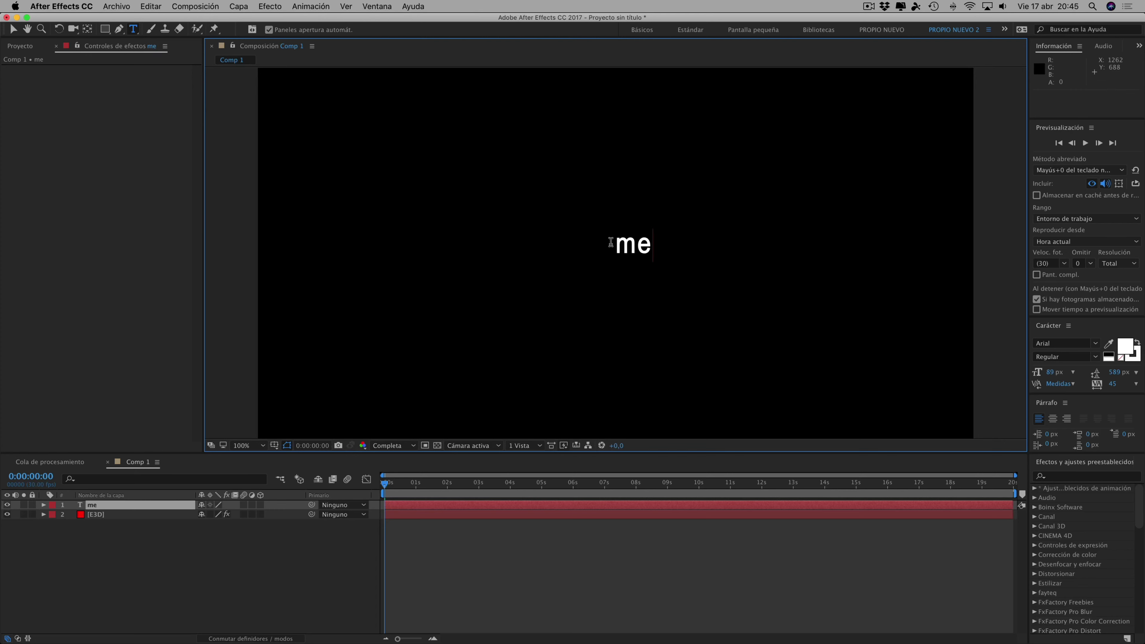
pyautogui.write('pasoa')
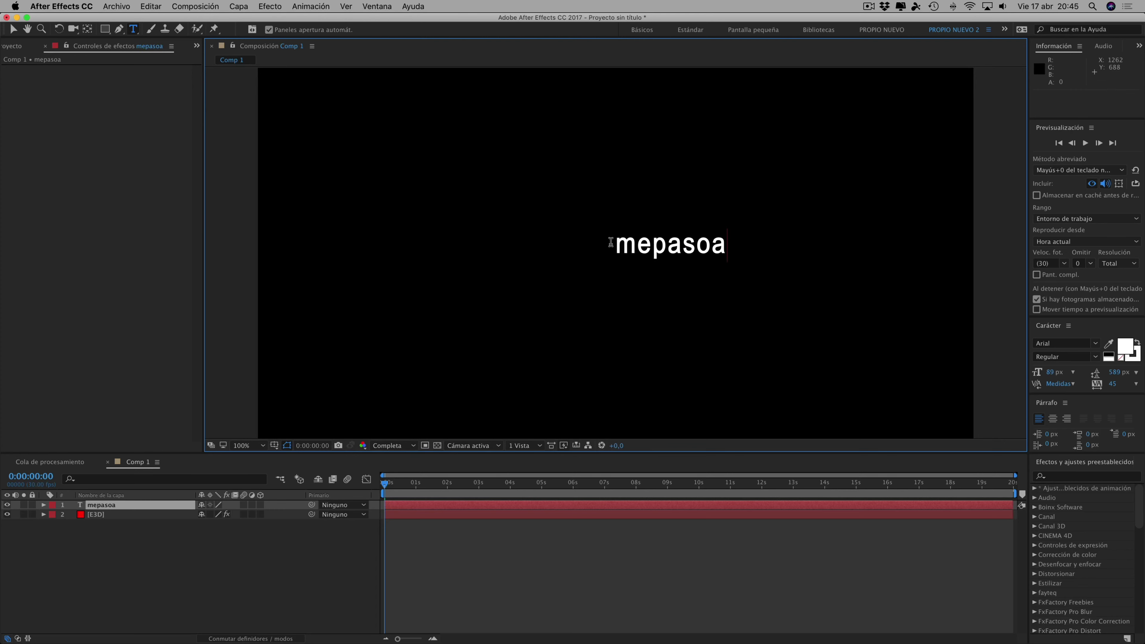
pyautogui.write('Mac')
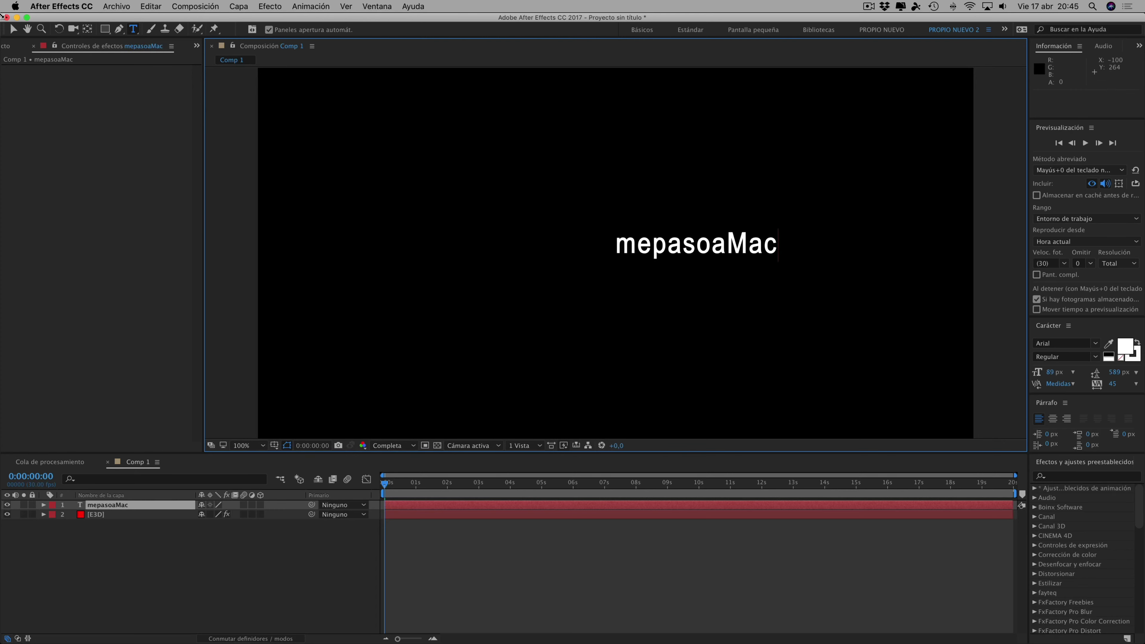
pyautogui.click(12, 30)
# Switch the mepasoaMac text to Arial Black, stretch it wider, recentre it, and select it
pyautogui.moveTo(753, 245)
pyautogui.mouseDown()
pyautogui.moveTo(653, 234)
pyautogui.moveTo(802, 283)
pyautogui.moveTo(722, 278)
pyautogui.mouseUp()
pyautogui.click(1095, 343)
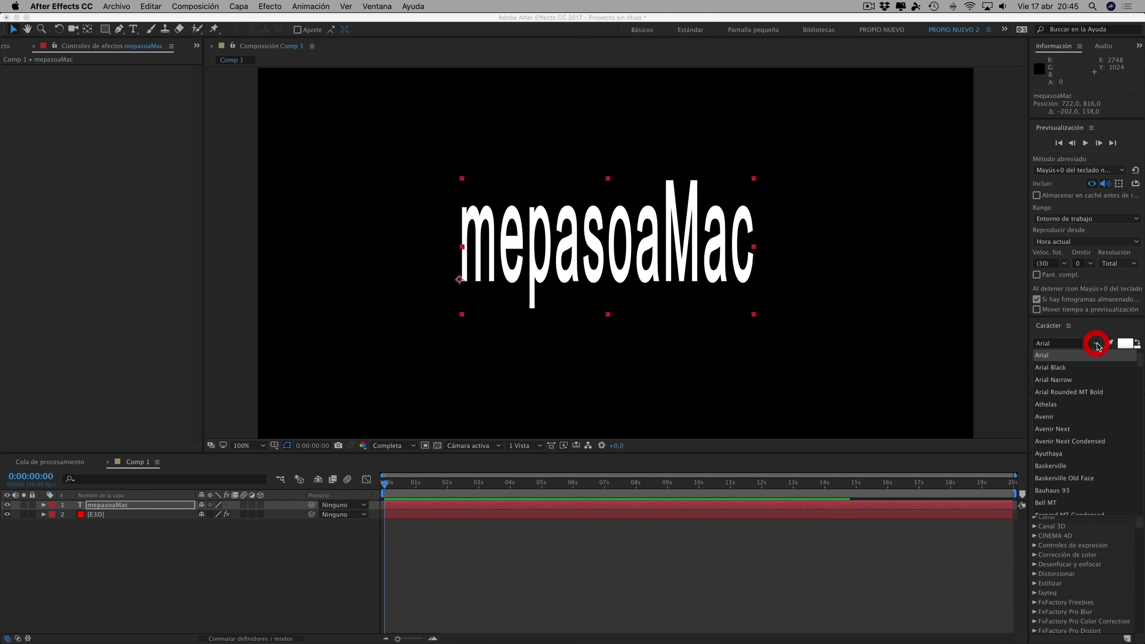
pyautogui.click(1055, 368)
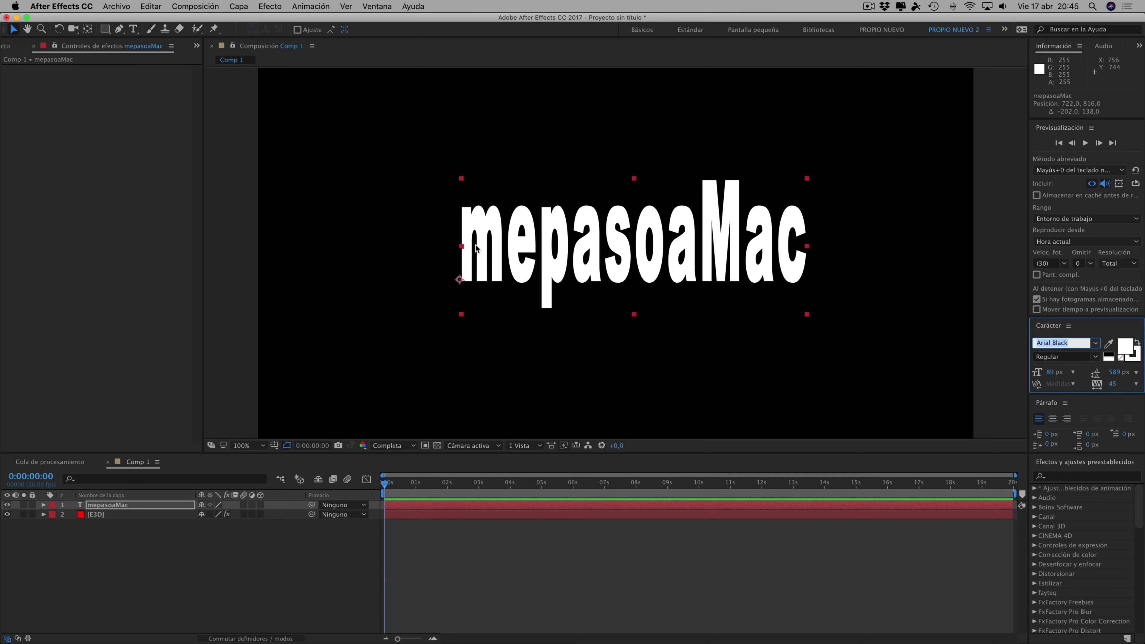
pyautogui.moveTo(811, 246); pyautogui.dragTo(909, 247)
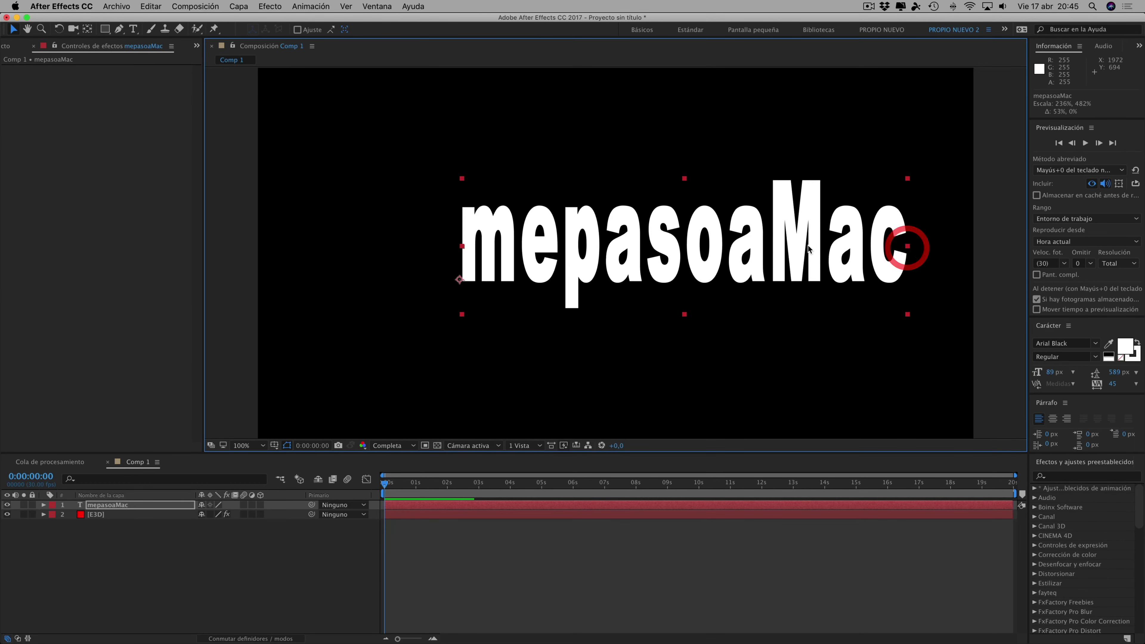
pyautogui.moveTo(809, 248); pyautogui.dragTo(752, 250)
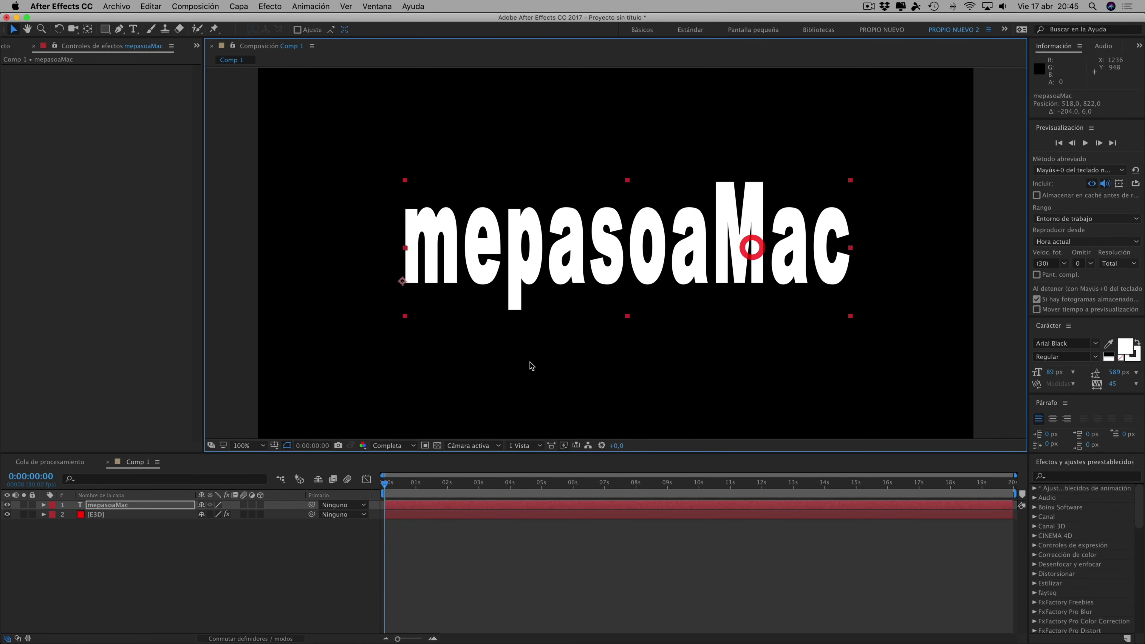
pyautogui.click(539, 364)
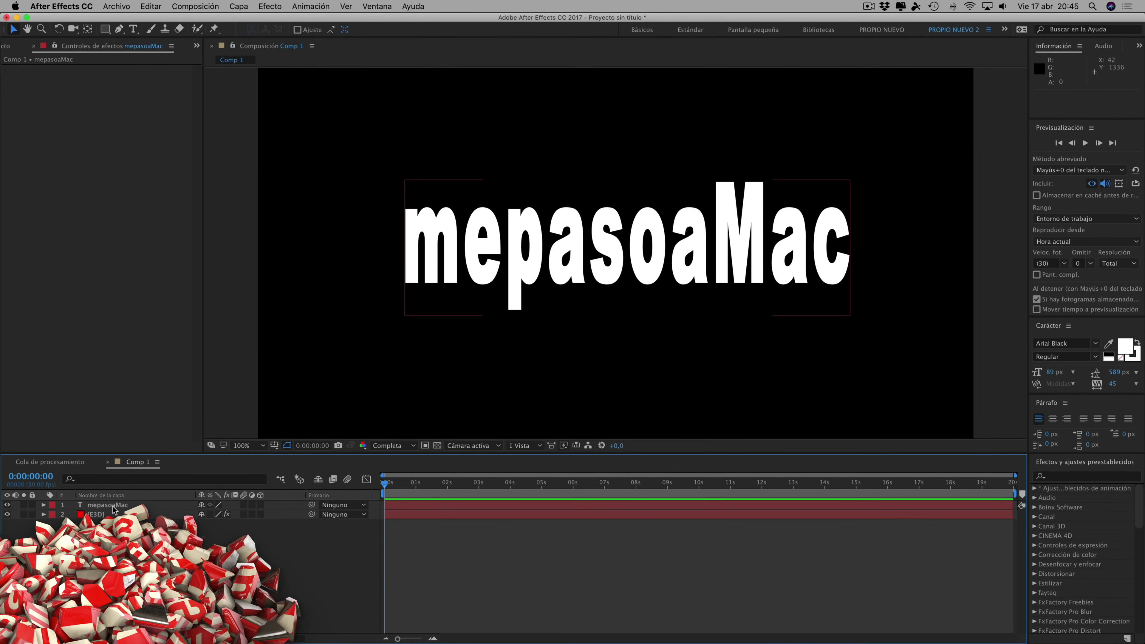
pyautogui.click(103, 505)
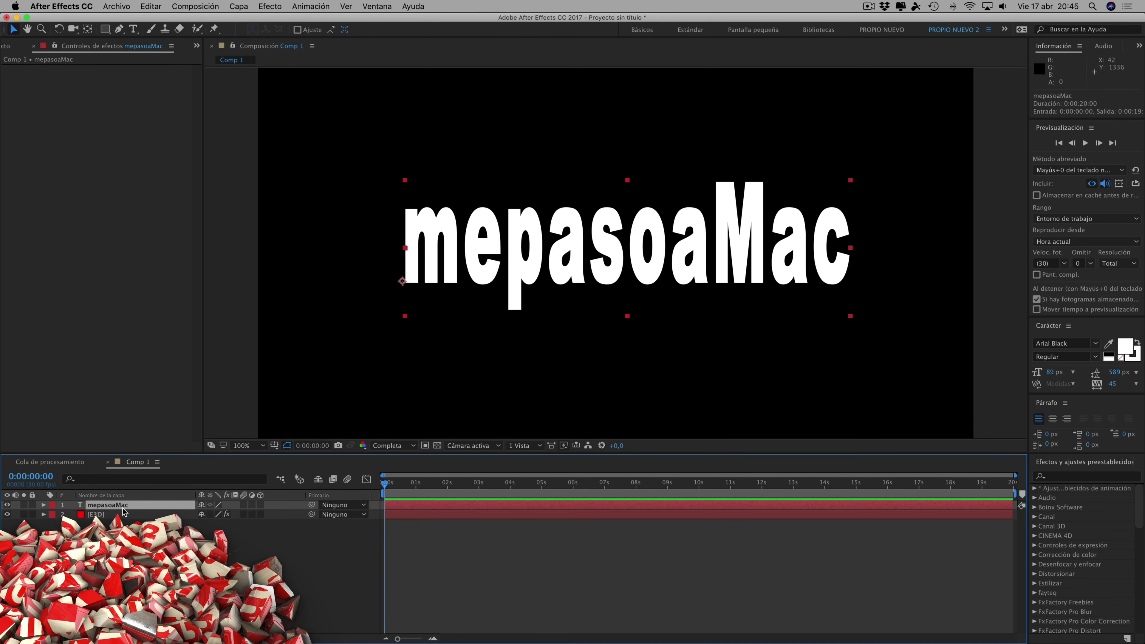
# Precompose the text into mepasoaMac Comp. 1, then select E3D to show its Element settings
pyautogui.click(238, 6)
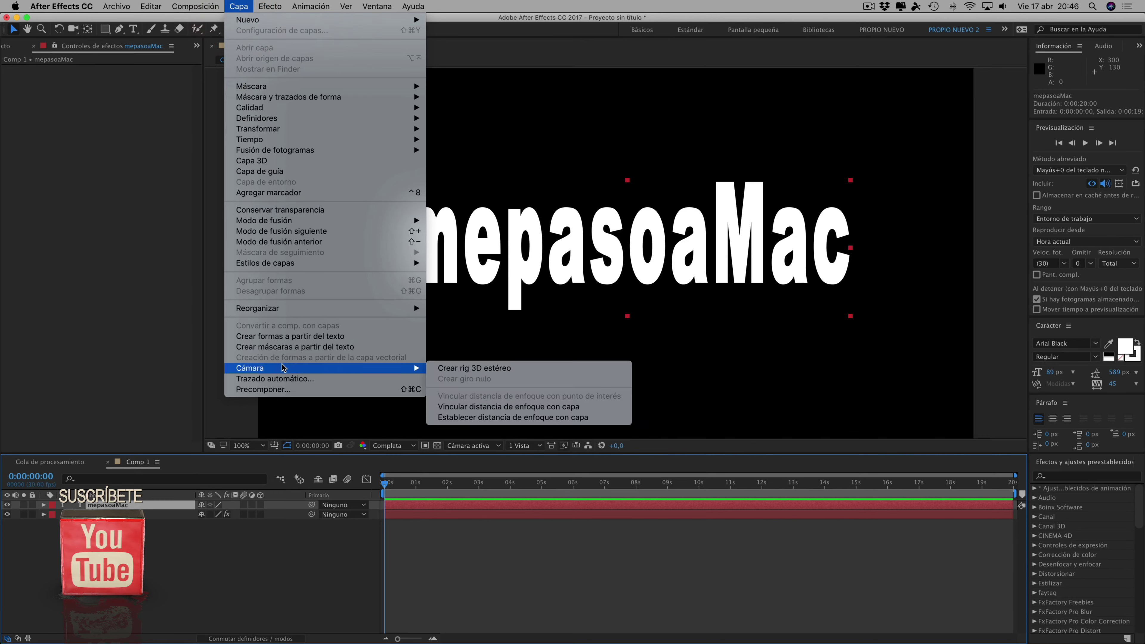
pyautogui.click(255, 388)
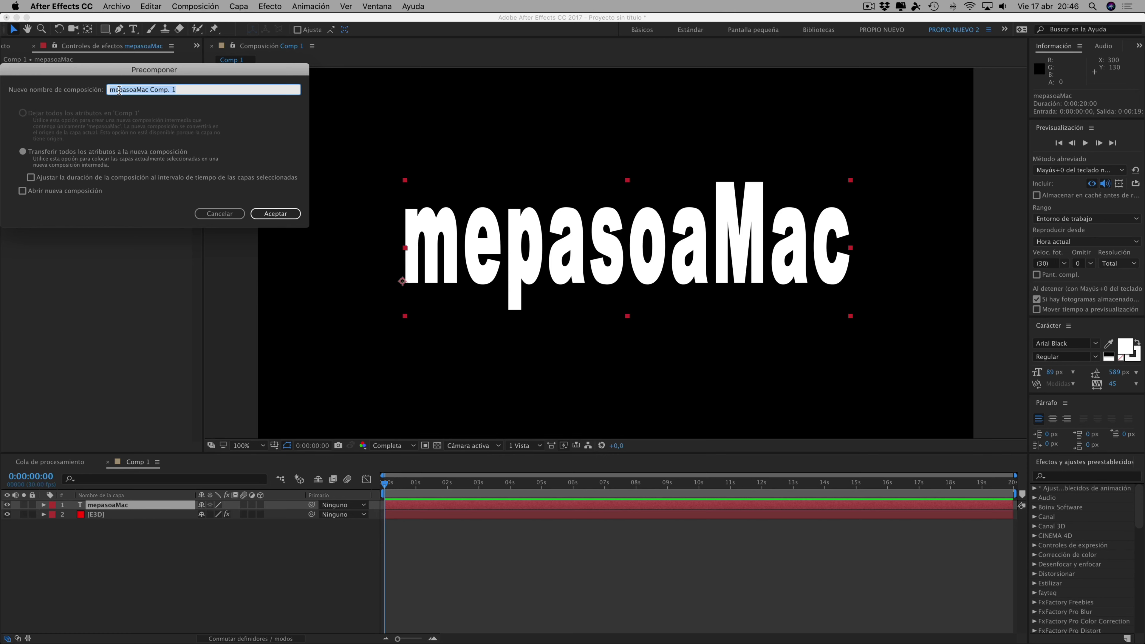
pyautogui.click(276, 213)
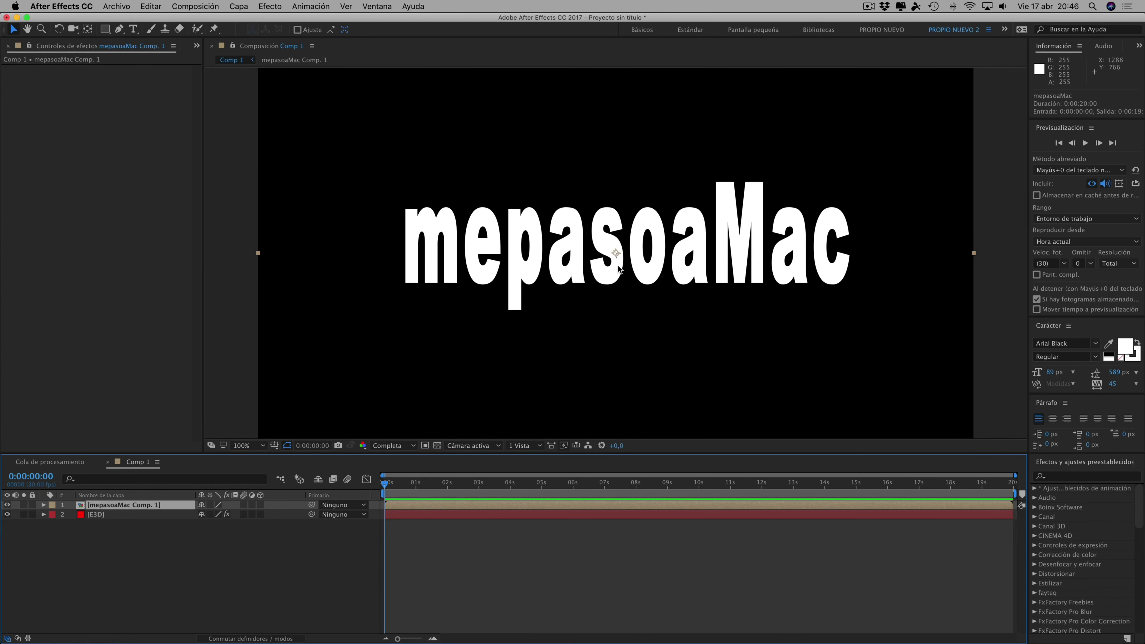
pyautogui.click(649, 245)
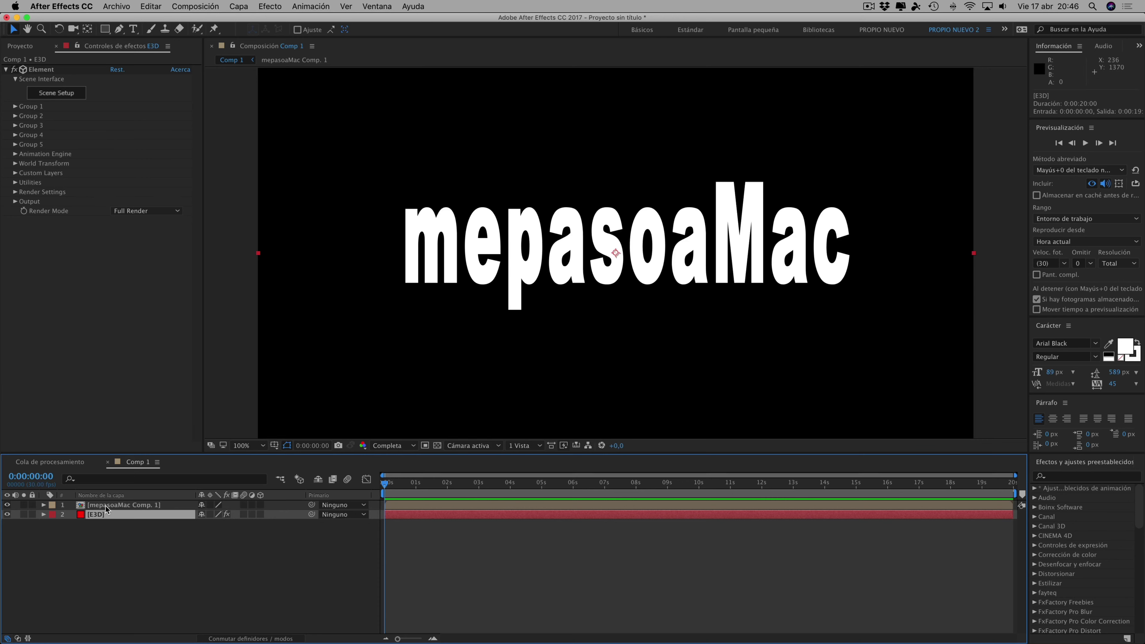
# Import the legoPIEZA.c4d model into Element 3D's Scene Setup
pyautogui.click(49, 93)
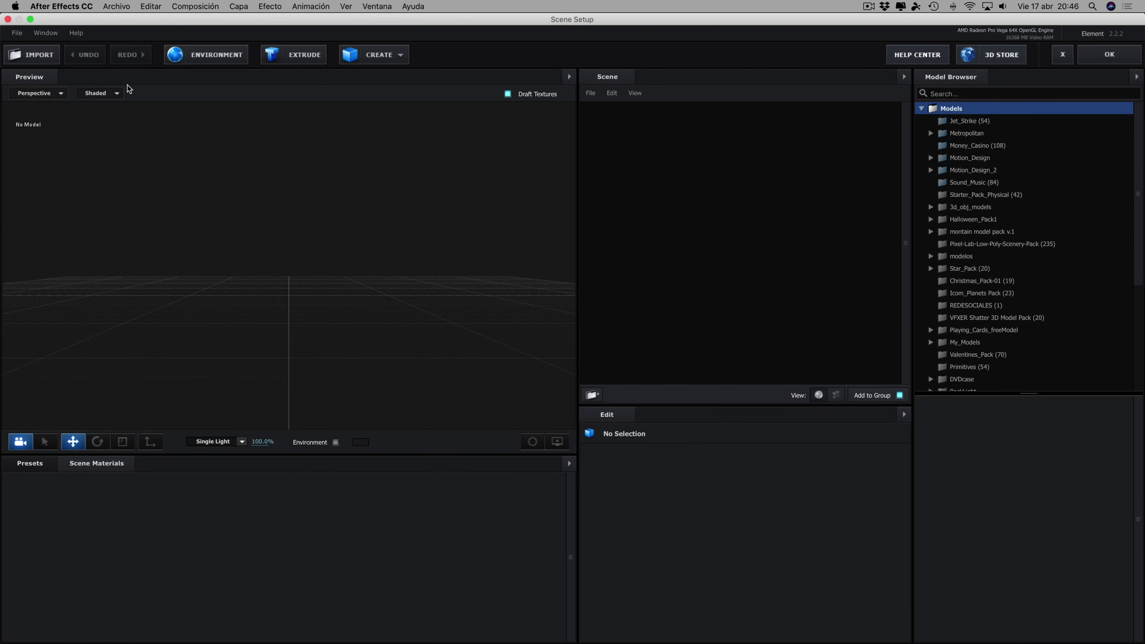
pyautogui.click(40, 56)
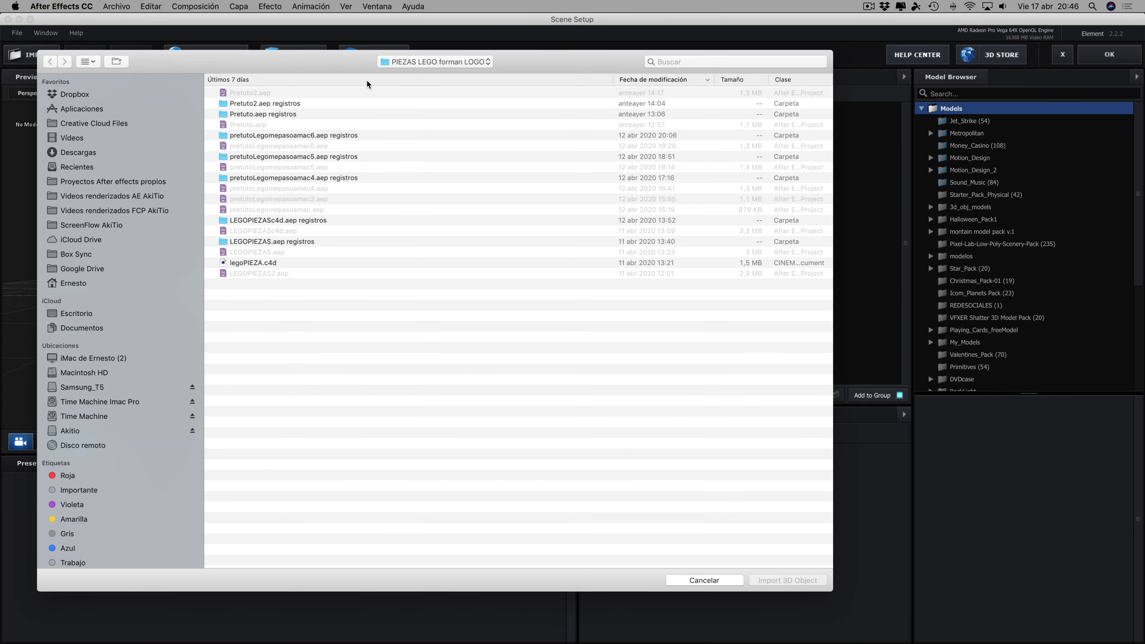
pyautogui.click(254, 264)
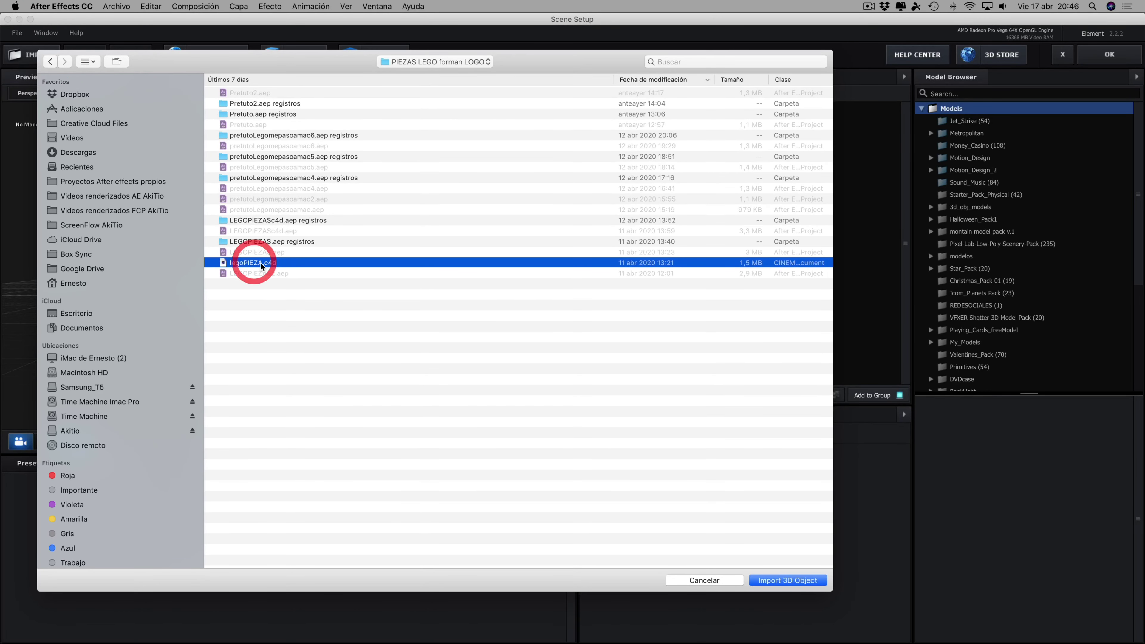
pyautogui.press('space')
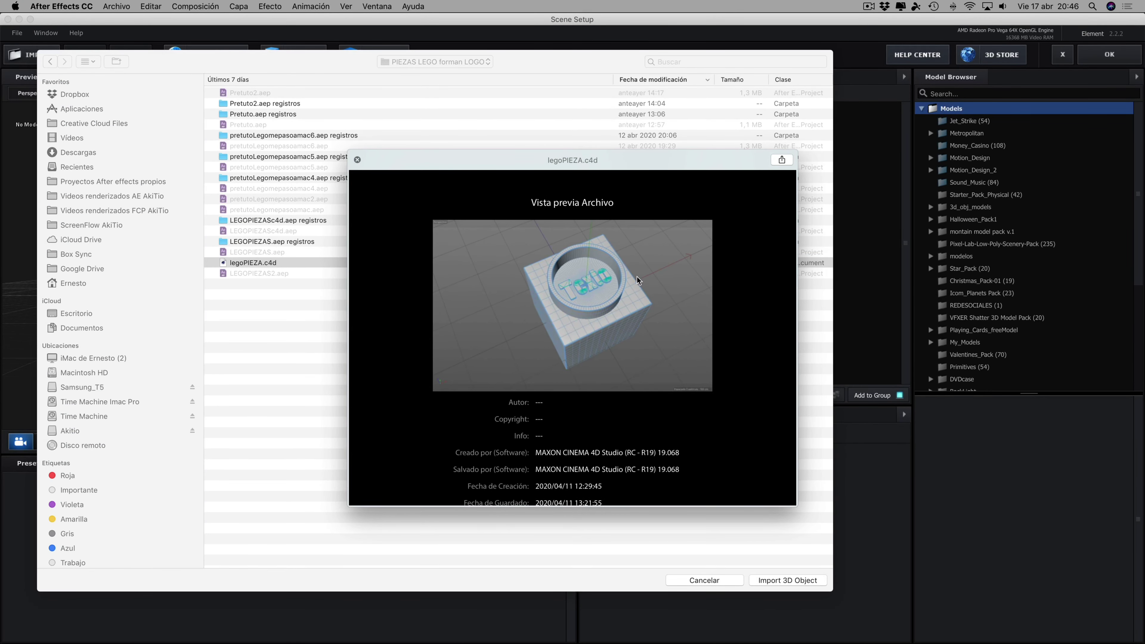
pyautogui.press('space')
pyautogui.click(797, 580)
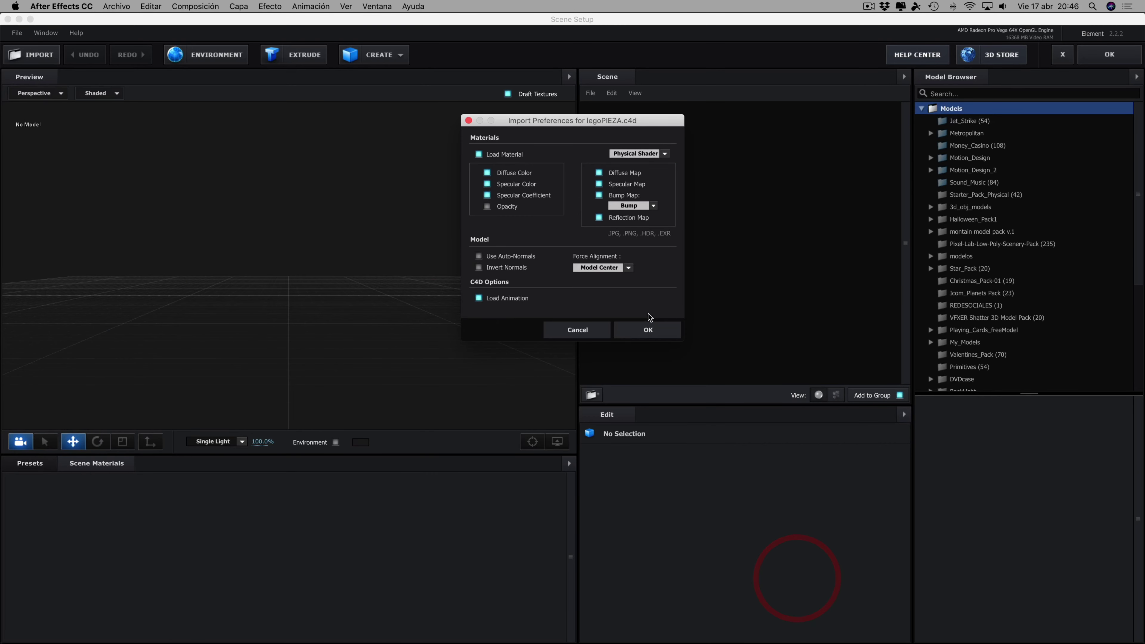
pyautogui.click(648, 330)
# Orbit around the Lego brick and show its reflection and surface options
pyautogui.moveTo(438, 288)
pyautogui.mouseDown()
pyautogui.moveTo(529, 314)
pyautogui.moveTo(496, 205)
pyautogui.moveTo(426, 339)
pyautogui.moveTo(550, 259)
pyautogui.mouseUp()
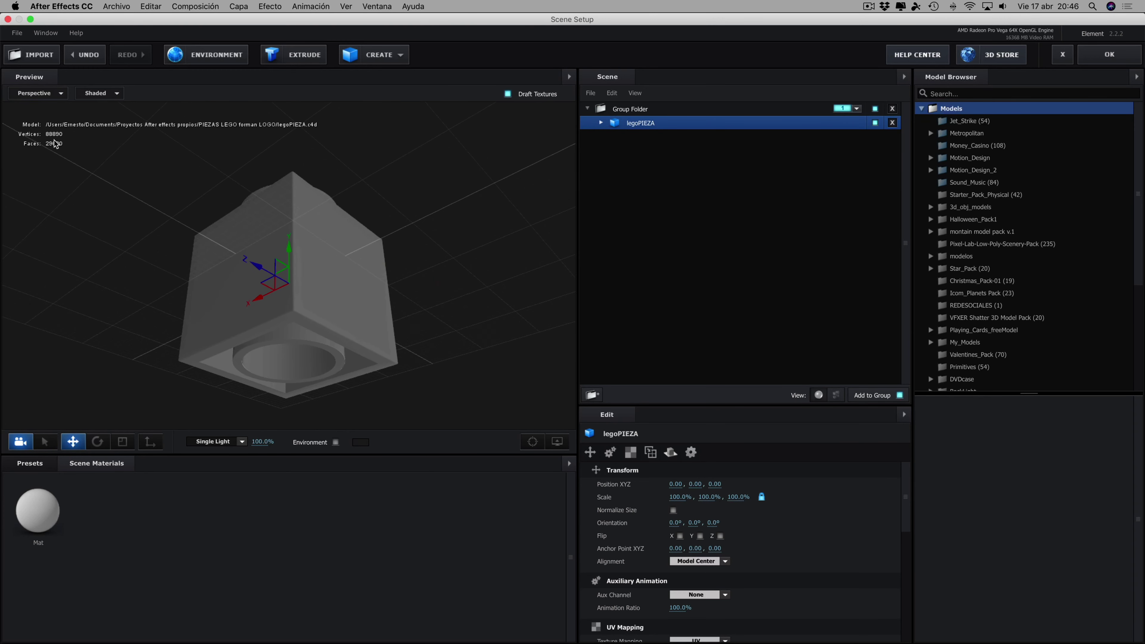
pyautogui.moveTo(57, 145); pyautogui.dragTo(31, 160)
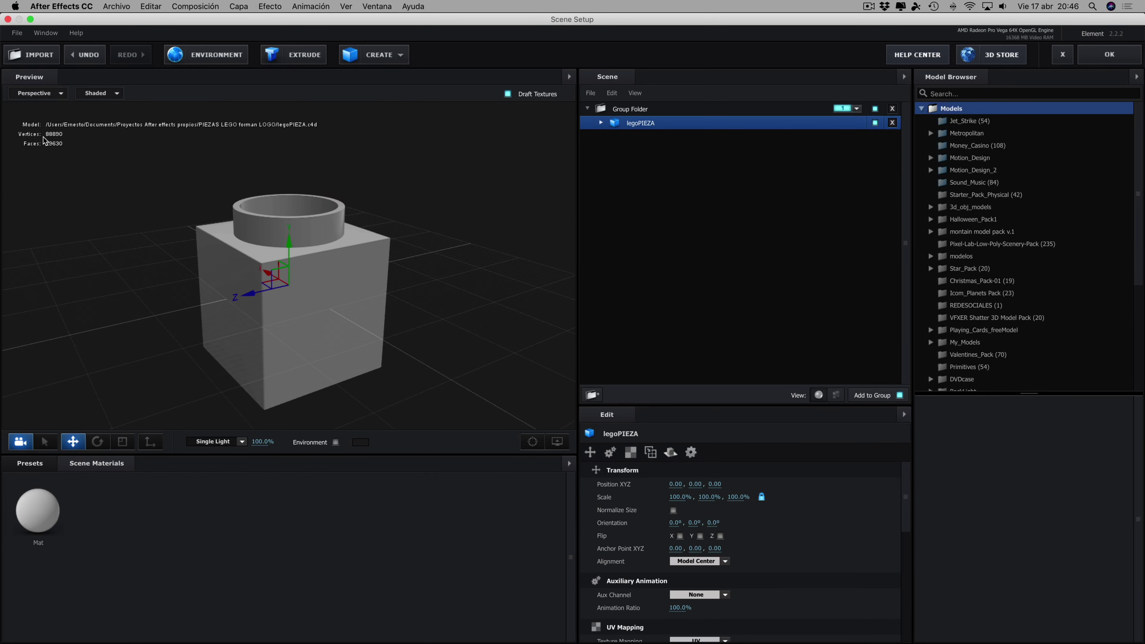
pyautogui.moveTo(436, 252); pyautogui.dragTo(392, 253)
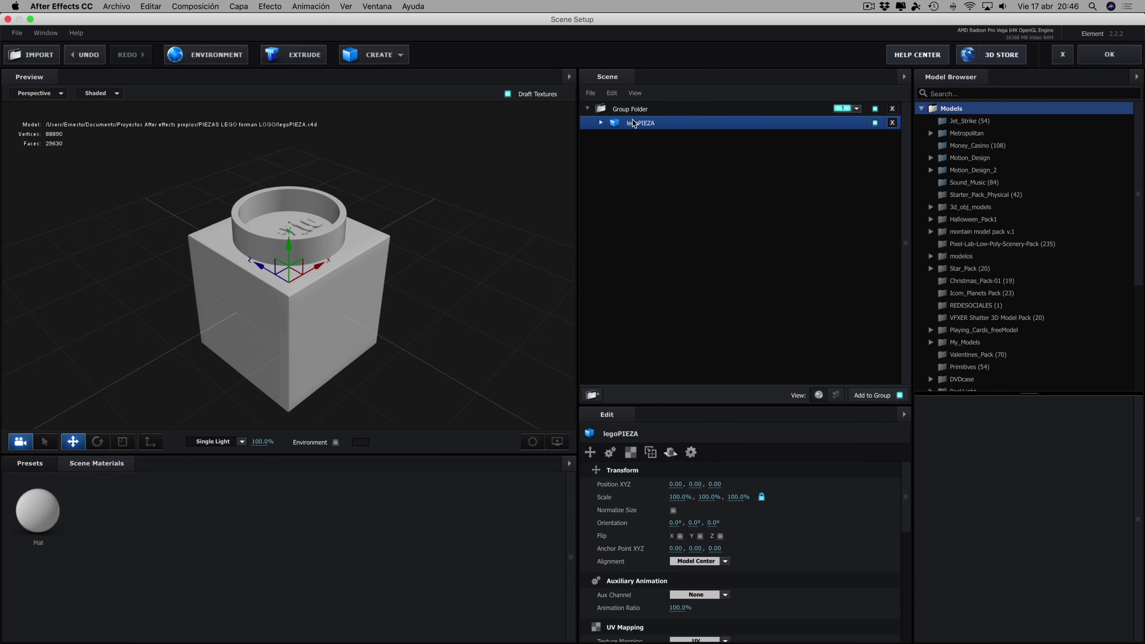
pyautogui.click(671, 453)
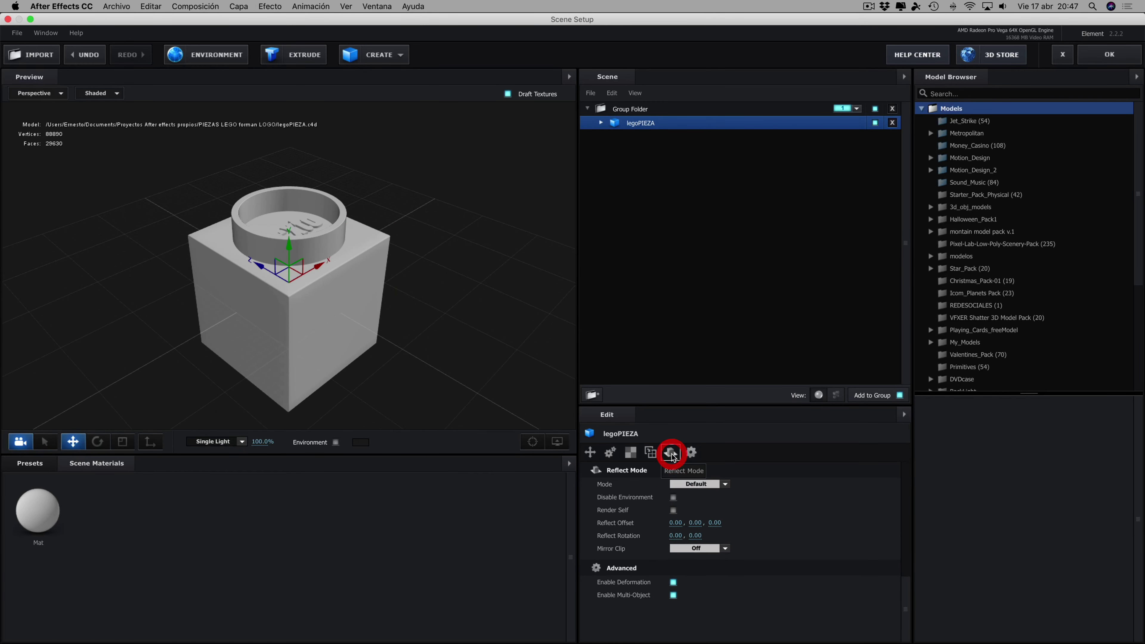
pyautogui.click(651, 452)
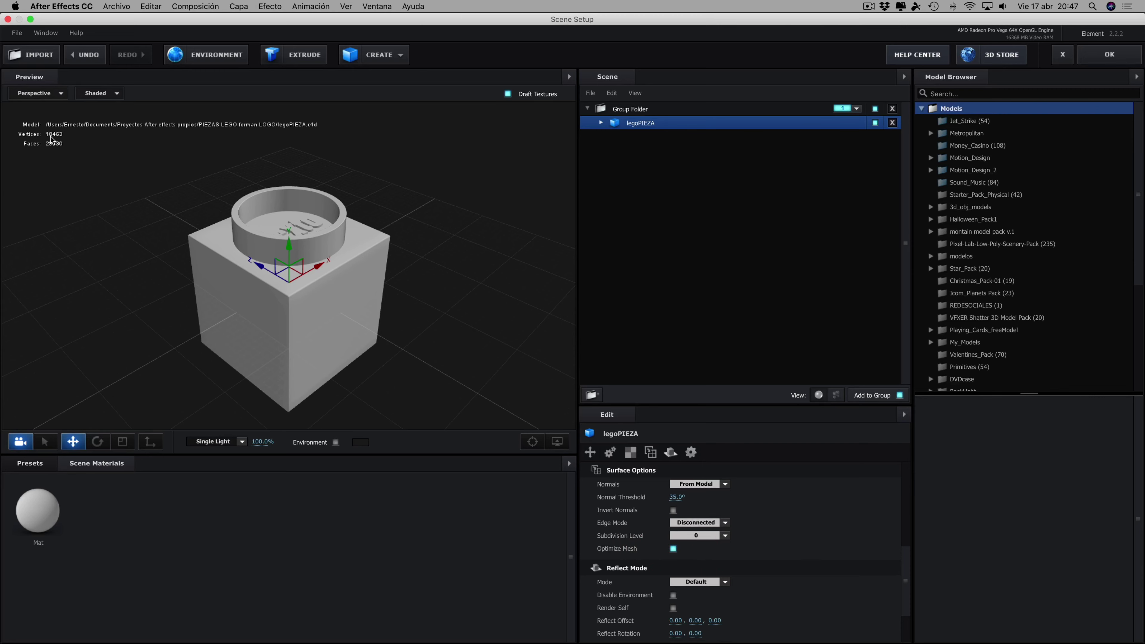
pyautogui.moveTo(460, 254)
pyautogui.mouseDown()
pyautogui.moveTo(448, 233)
pyautogui.moveTo(455, 249)
pyautogui.mouseUp()
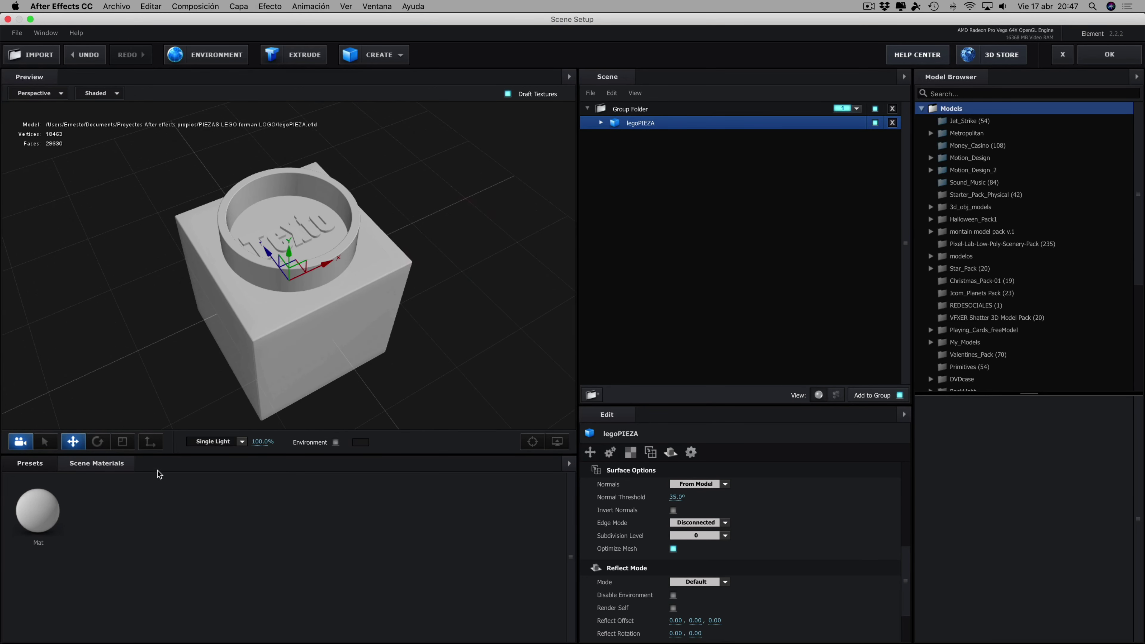
# Set the Mat material's diffuse colour to bright orange-yellow F0AF00
pyautogui.click(39, 518)
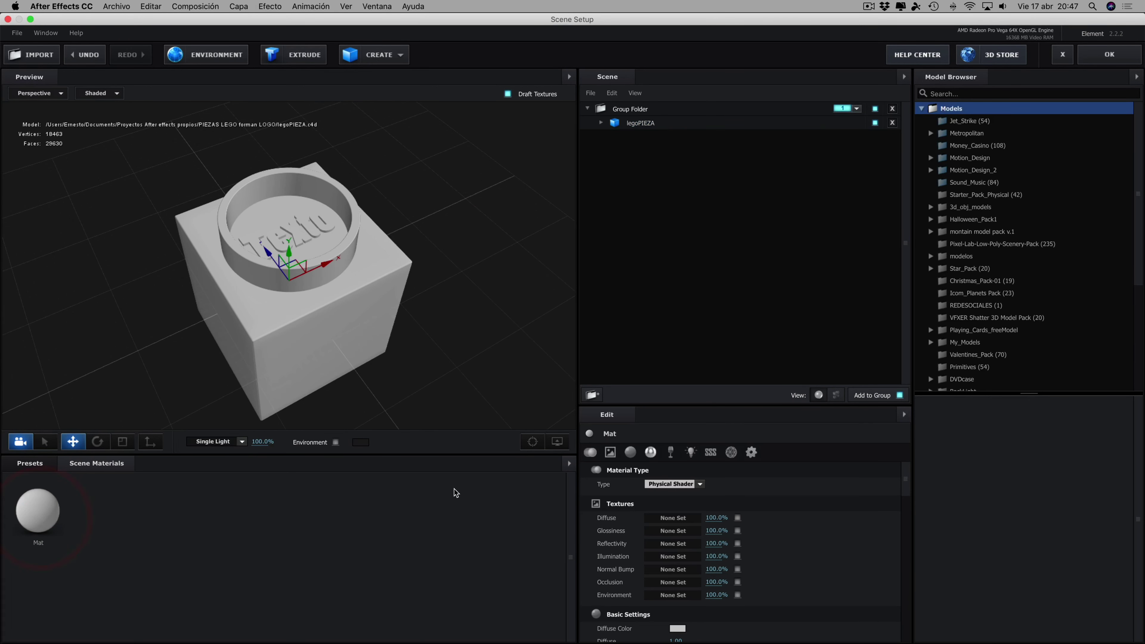
pyautogui.click(679, 628)
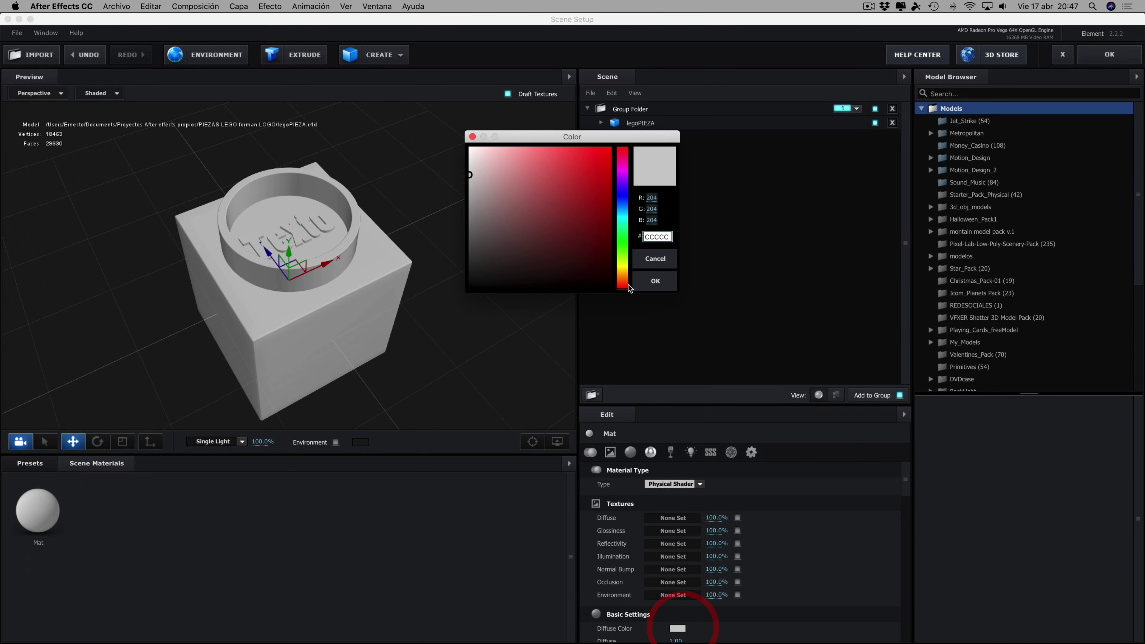
pyautogui.click(622, 271)
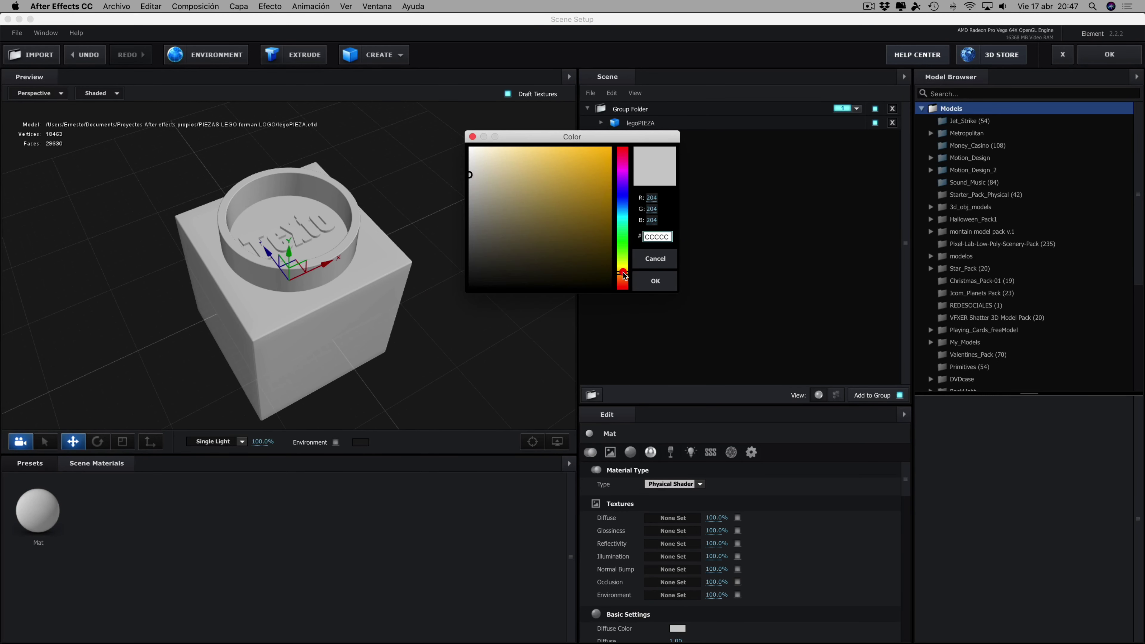
pyautogui.click(612, 166)
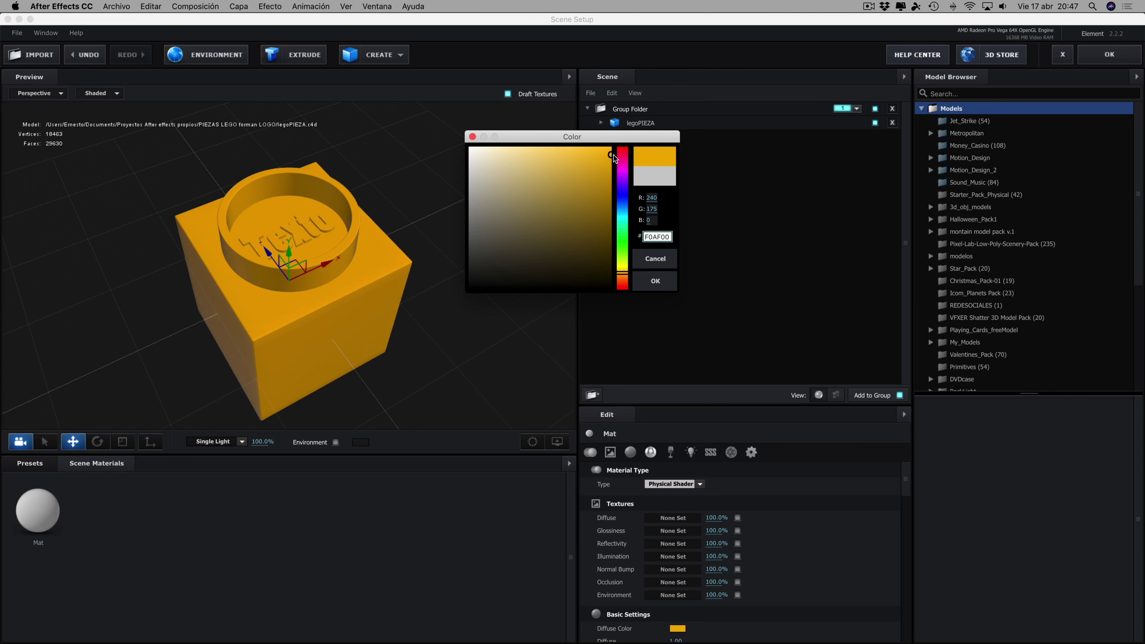
pyautogui.moveTo(614, 156); pyautogui.dragTo(613, 153)
pyautogui.click(660, 281)
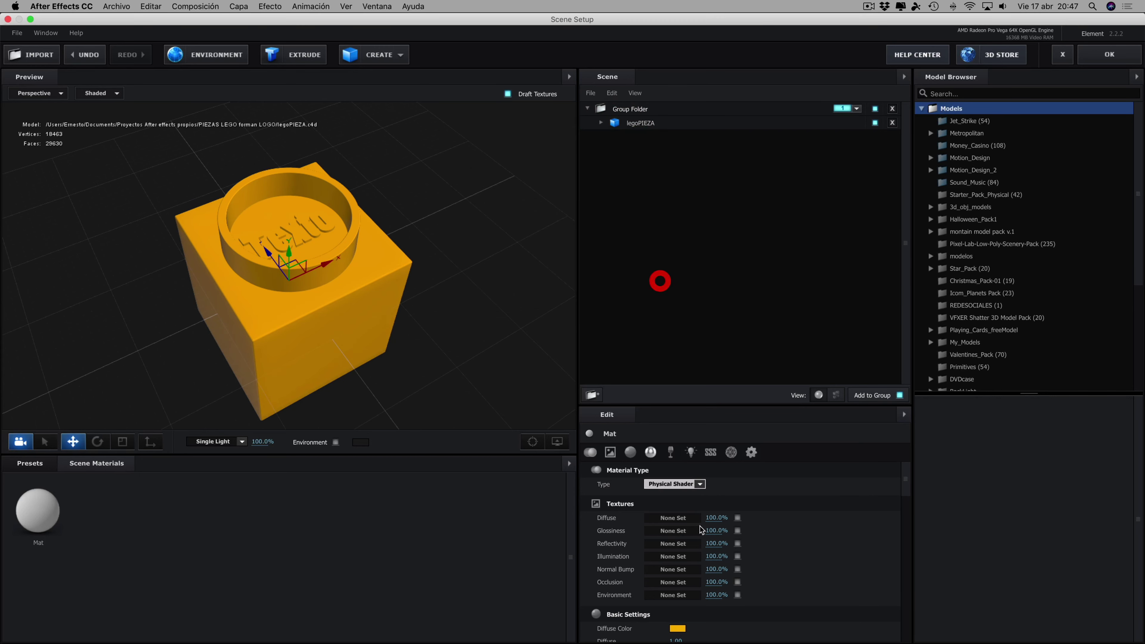
# Raise the Mat material's reflectivity intensity to about 38% and view the brick's underside
pyautogui.scroll(-1, 710, 565)
pyautogui.scroll(-4, 710, 565)
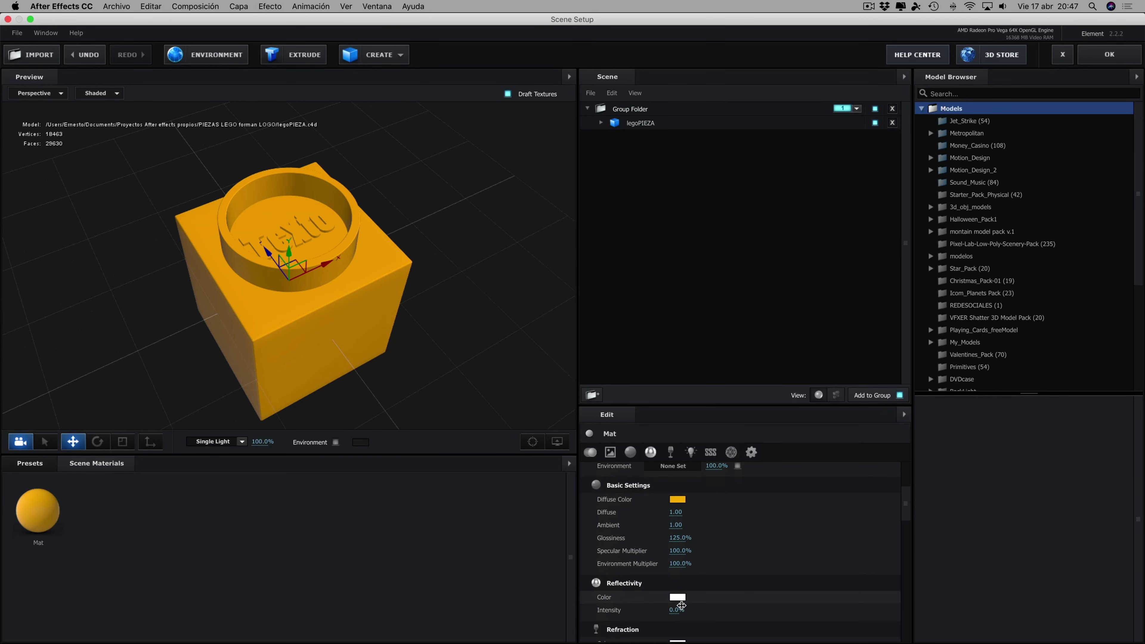
pyautogui.moveTo(681, 605); pyautogui.dragTo(701, 610)
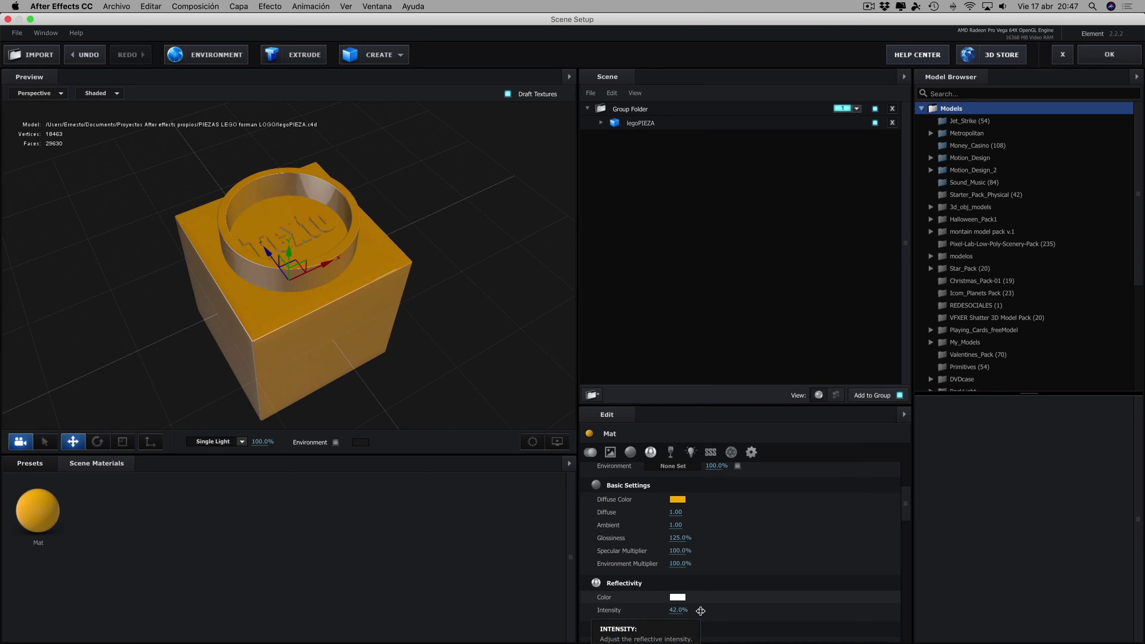
pyautogui.moveTo(525, 370)
pyautogui.mouseDown()
pyautogui.moveTo(422, 336)
pyautogui.moveTo(484, 256)
pyautogui.moveTo(487, 340)
pyautogui.mouseUp()
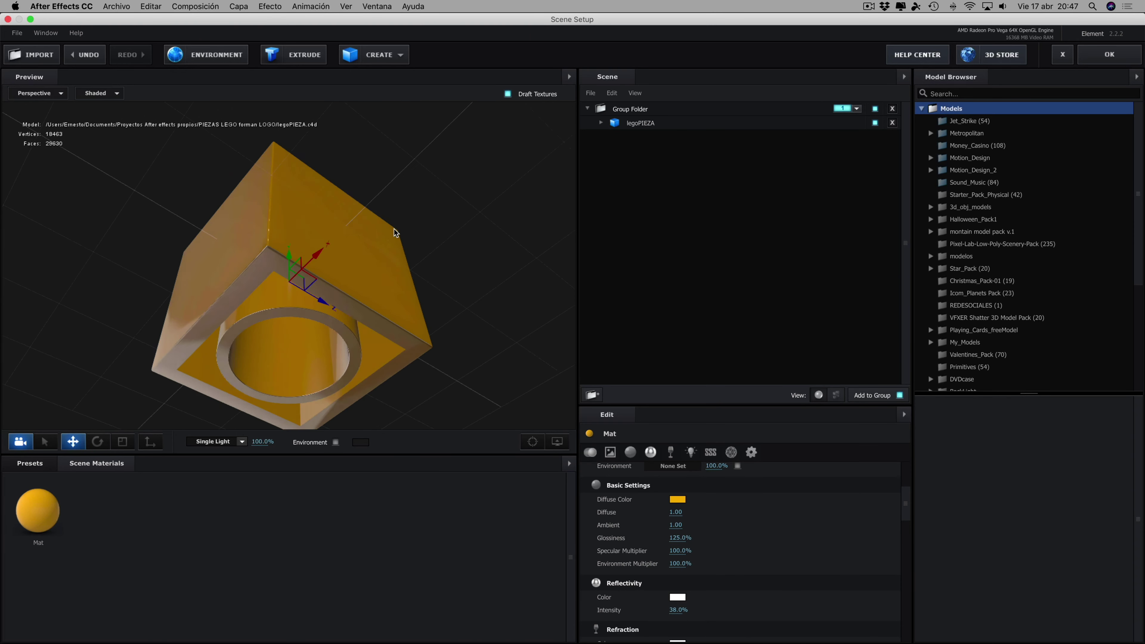
pyautogui.click(487, 337)
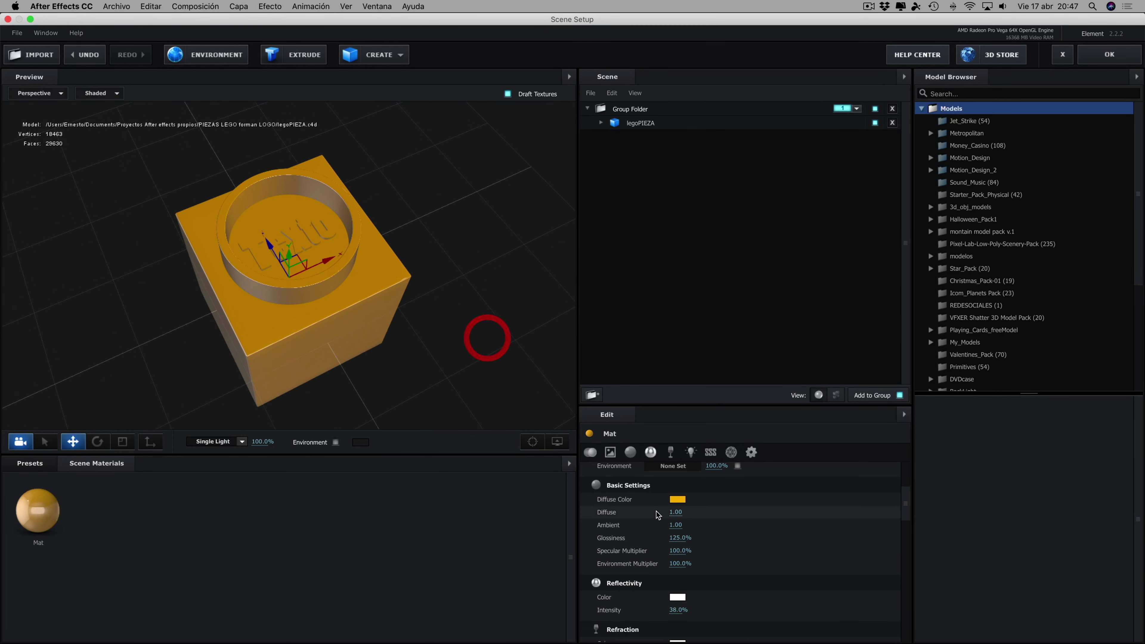
# Scale the Group Folder holding the brick down to 20%
pyautogui.click(470, 327)
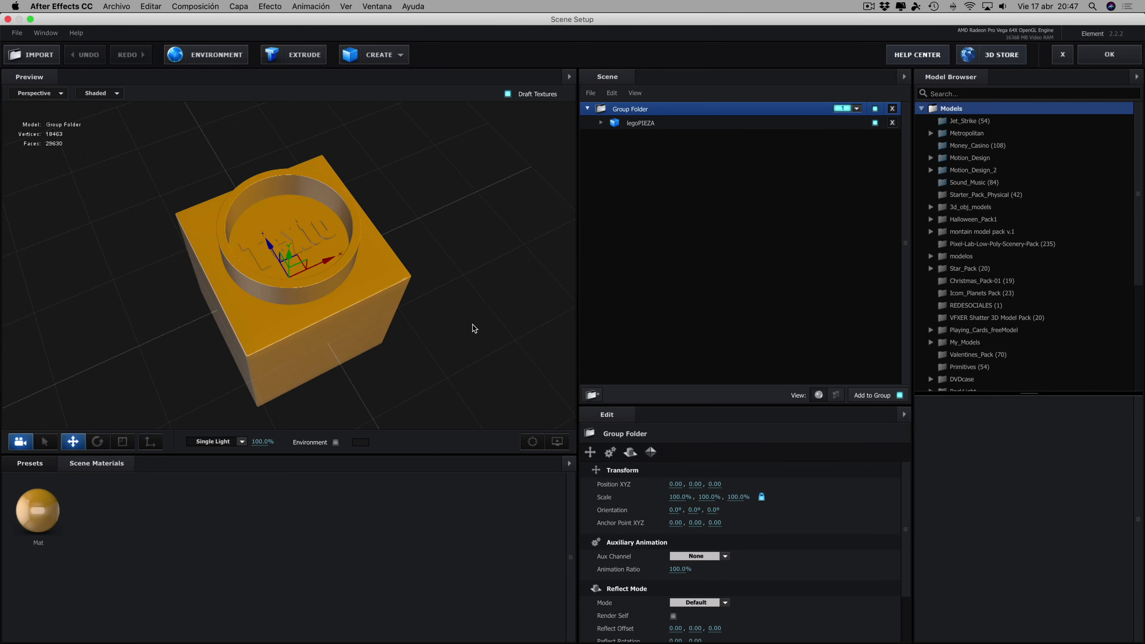
pyautogui.moveTo(470, 328)
pyautogui.mouseDown()
pyautogui.moveTo(480, 288)
pyautogui.moveTo(416, 335)
pyautogui.mouseUp()
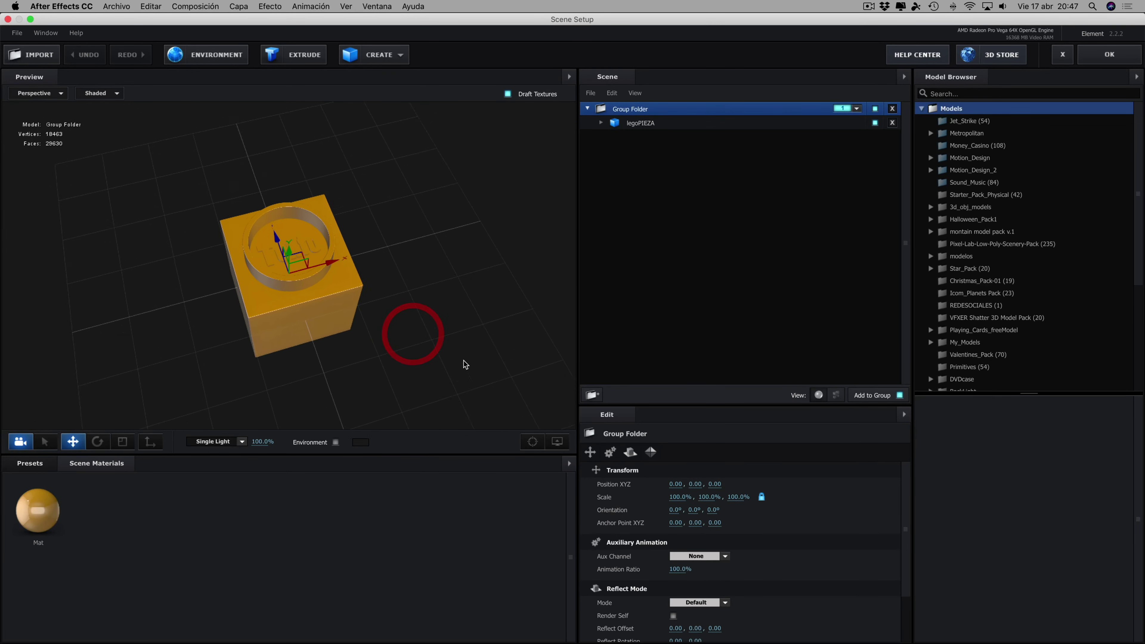
pyautogui.moveTo(682, 498); pyautogui.dragTo(589, 489)
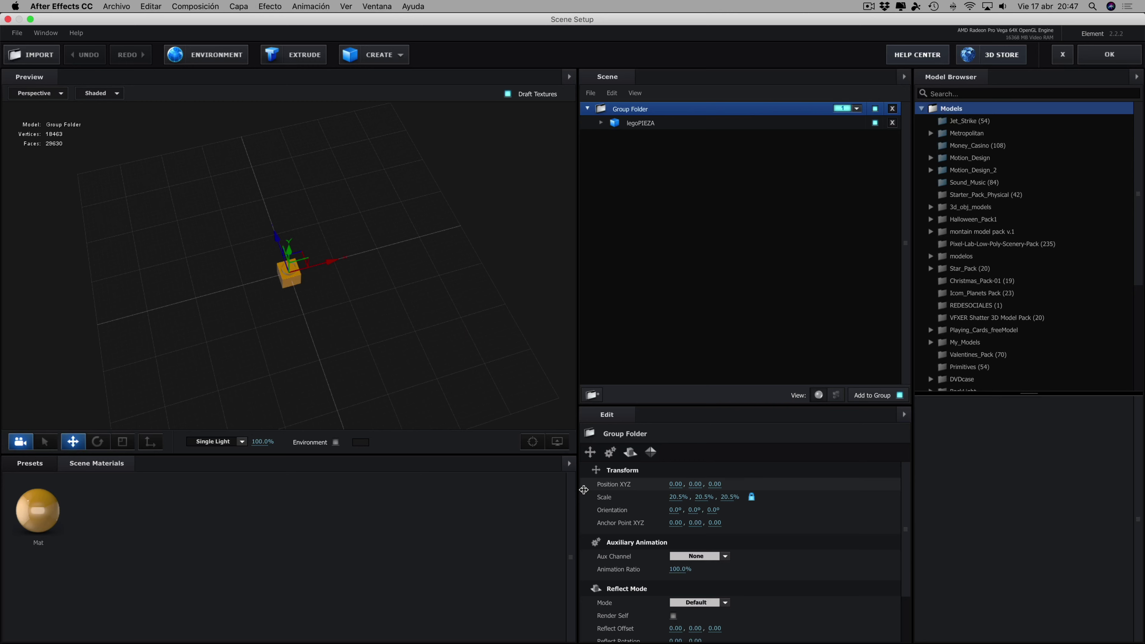
# Zoom and orbit to an angled view, then select legoPIEZA to edit its settings
pyautogui.click(460, 334)
pyautogui.scroll(5, 427, 294)
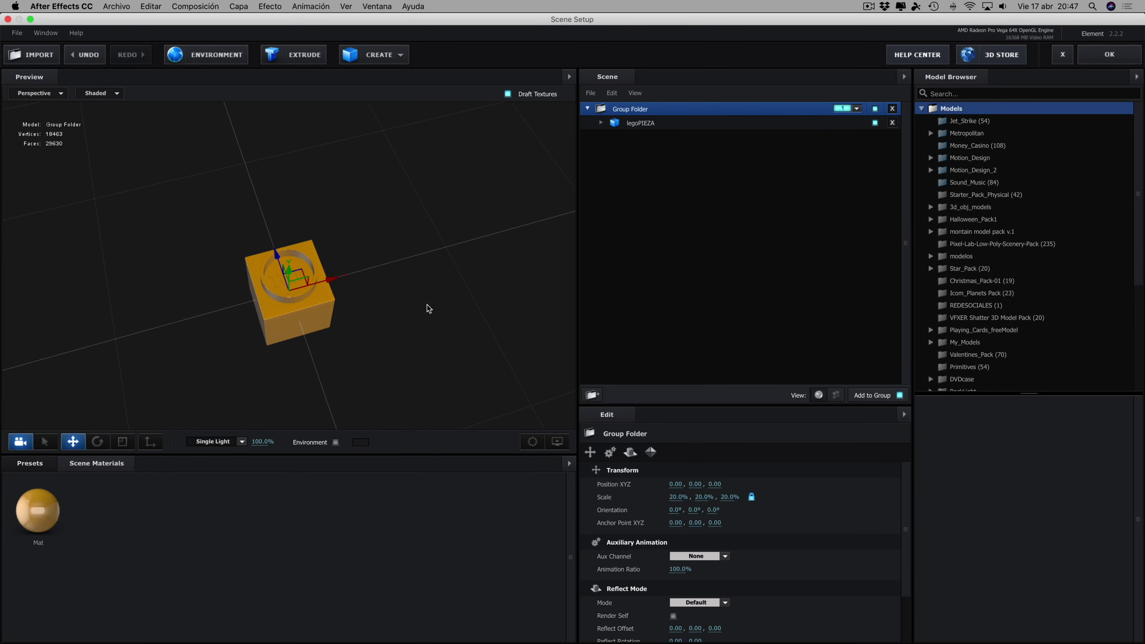
pyautogui.moveTo(427, 304); pyautogui.dragTo(418, 315)
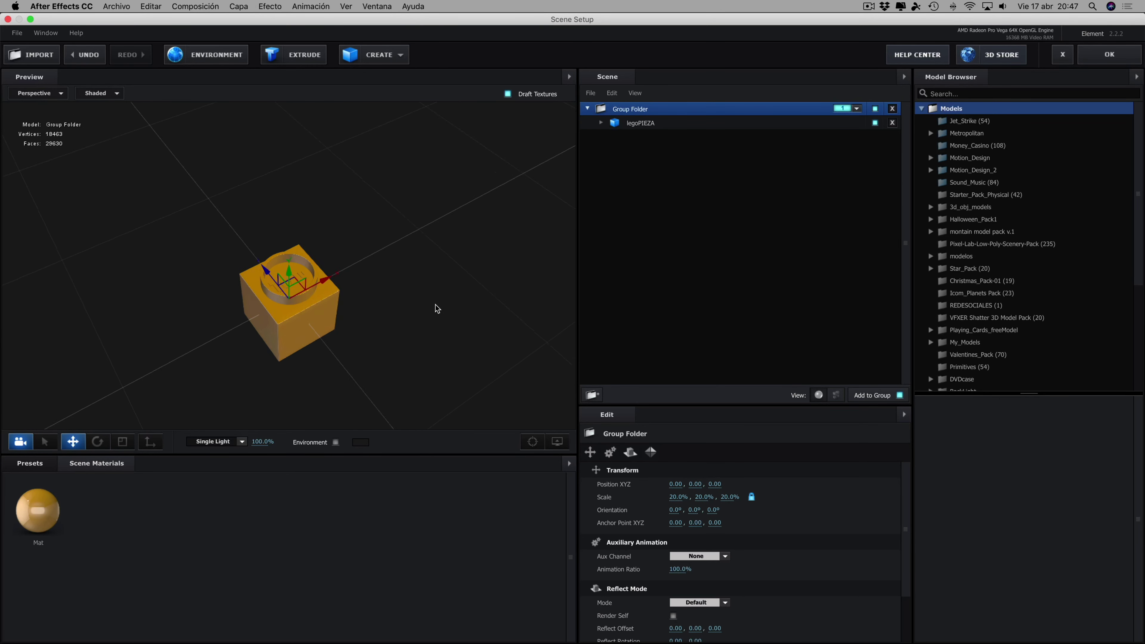
pyautogui.scroll(-3, 418, 315)
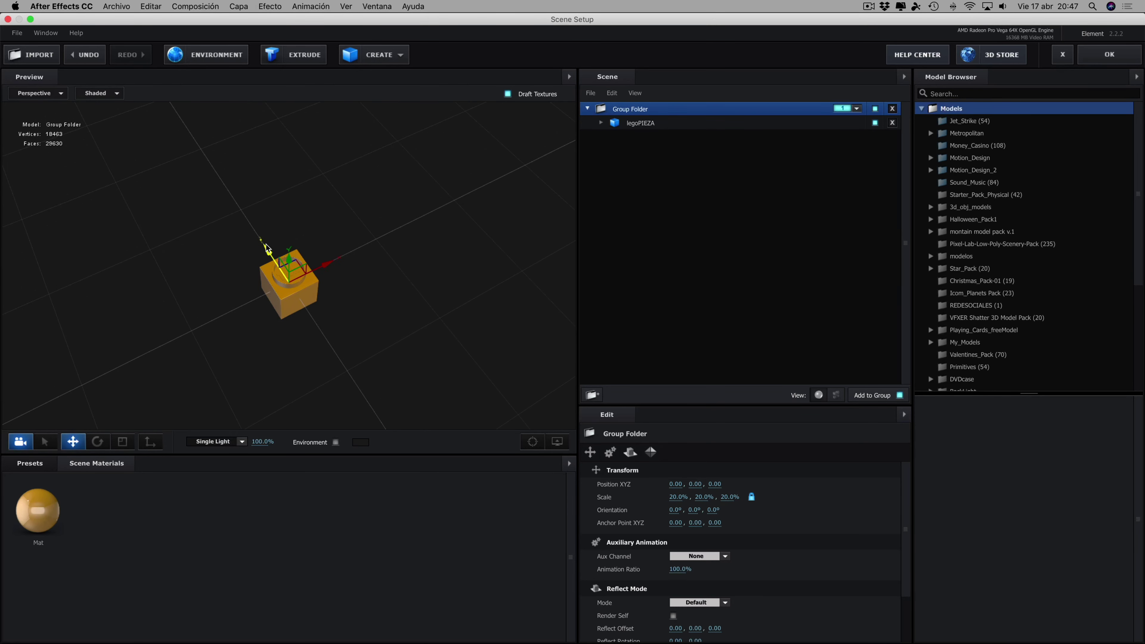
pyautogui.moveTo(369, 314)
pyautogui.mouseDown()
pyautogui.moveTo(335, 306)
pyautogui.moveTo(388, 288)
pyautogui.moveTo(328, 307)
pyautogui.moveTo(473, 297)
pyautogui.mouseUp()
pyautogui.scroll(5, 362, 287)
pyautogui.scroll(-5, 473, 298)
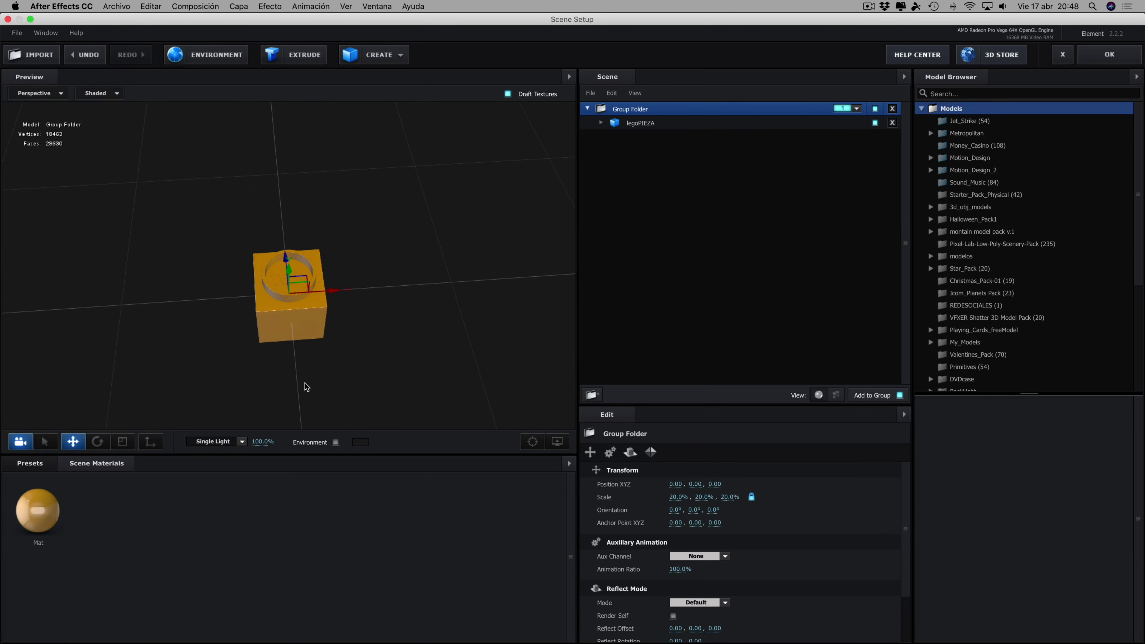
pyautogui.moveTo(331, 363); pyautogui.dragTo(359, 360)
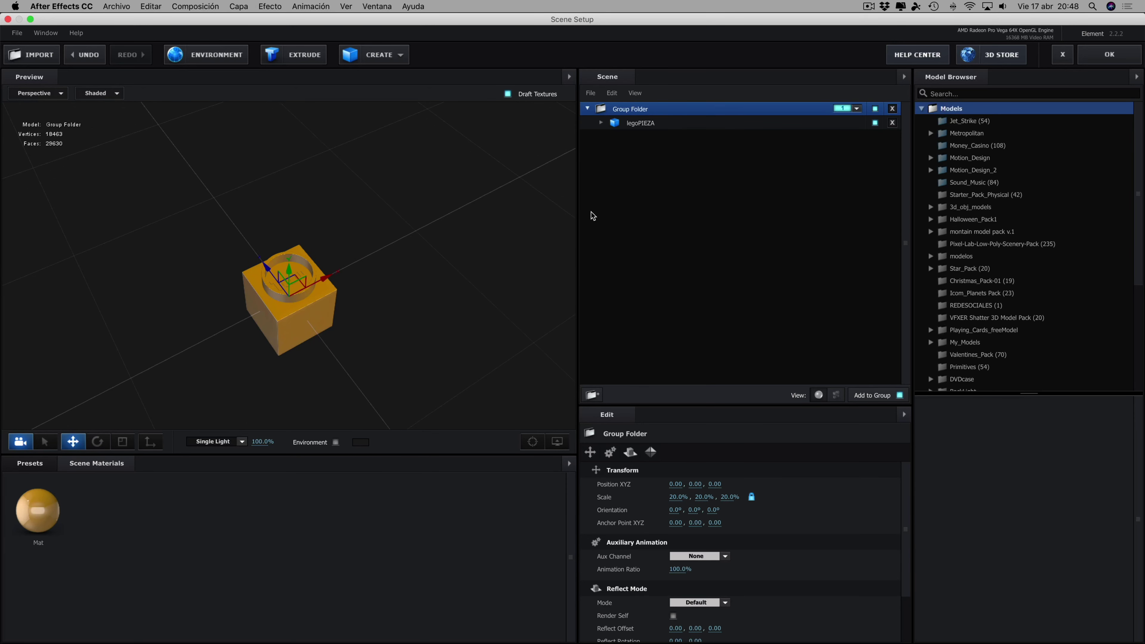
pyautogui.click(641, 123)
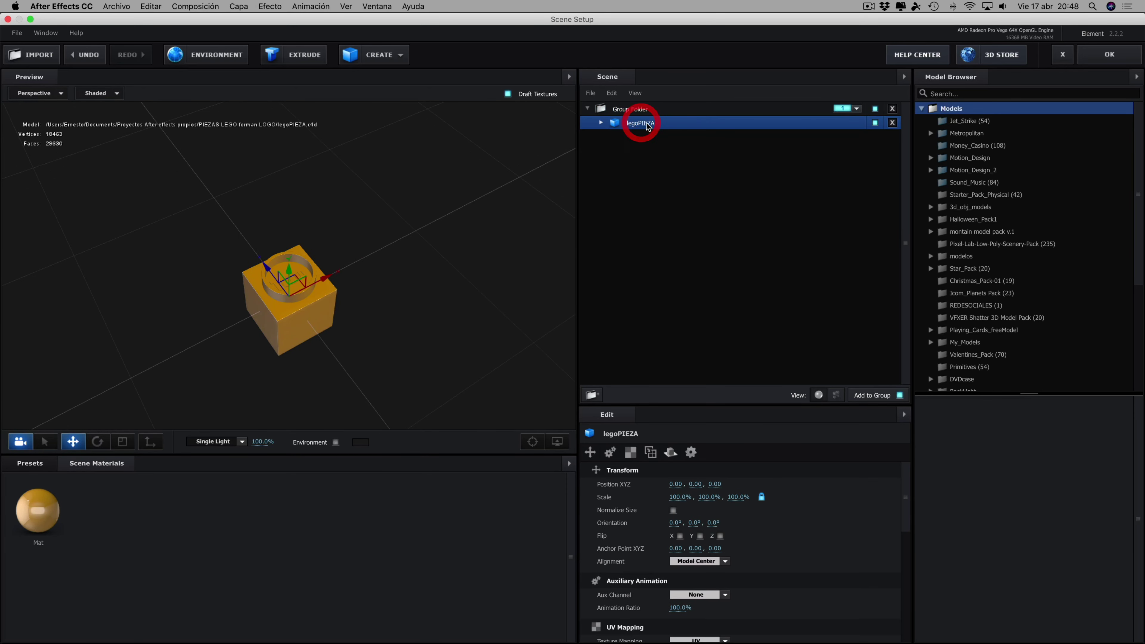
# Set legoPIEZA's Orientation X to -90 with the Rotate tool, check the front view, and apply the scene
pyautogui.click(101, 443)
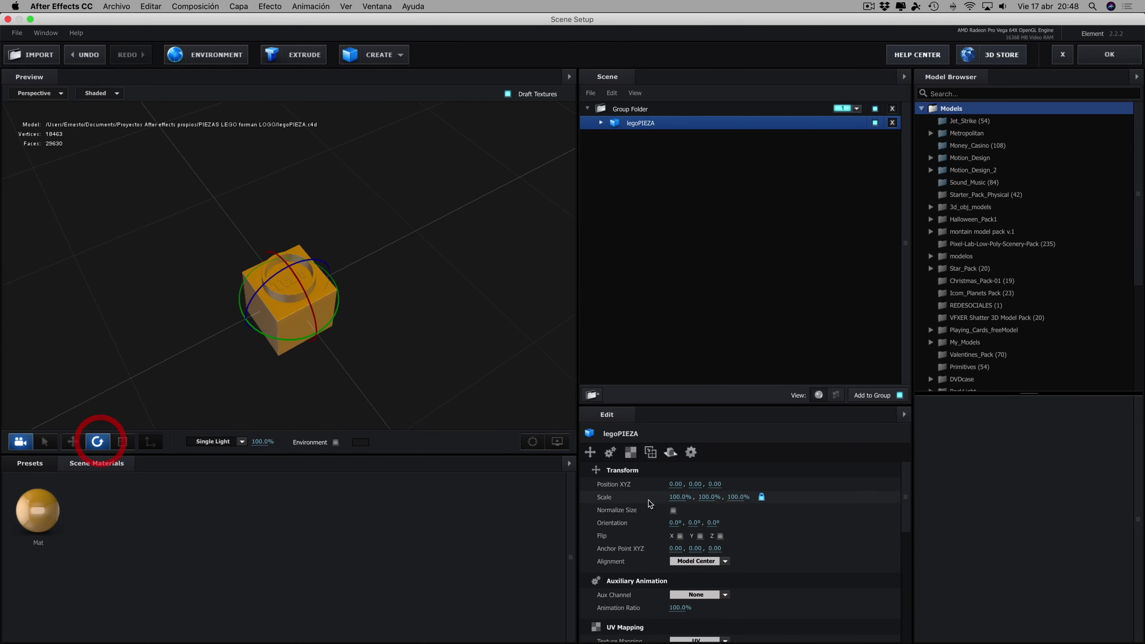
pyautogui.click(673, 522)
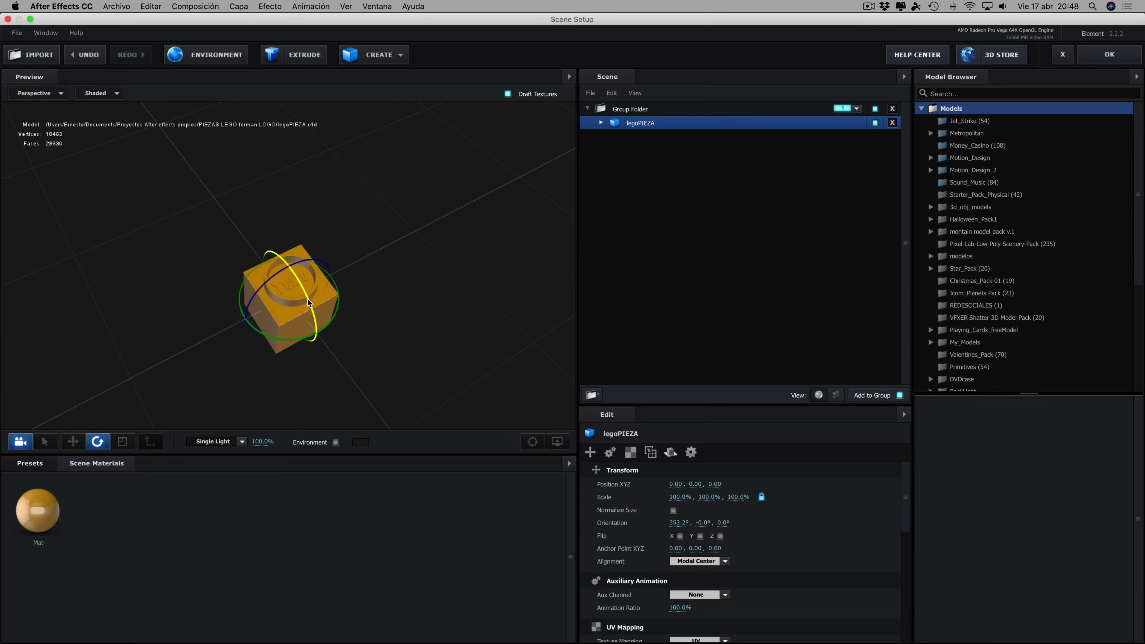
pyautogui.moveTo(315, 334); pyautogui.dragTo(317, 341)
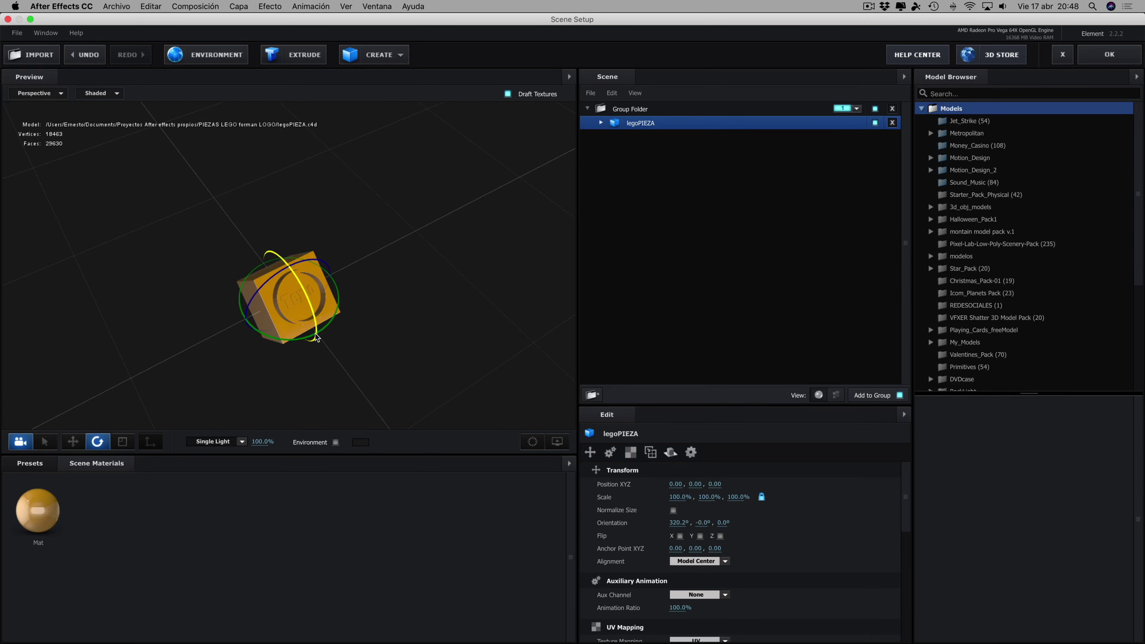
pyautogui.click(675, 523)
pyautogui.write('90')
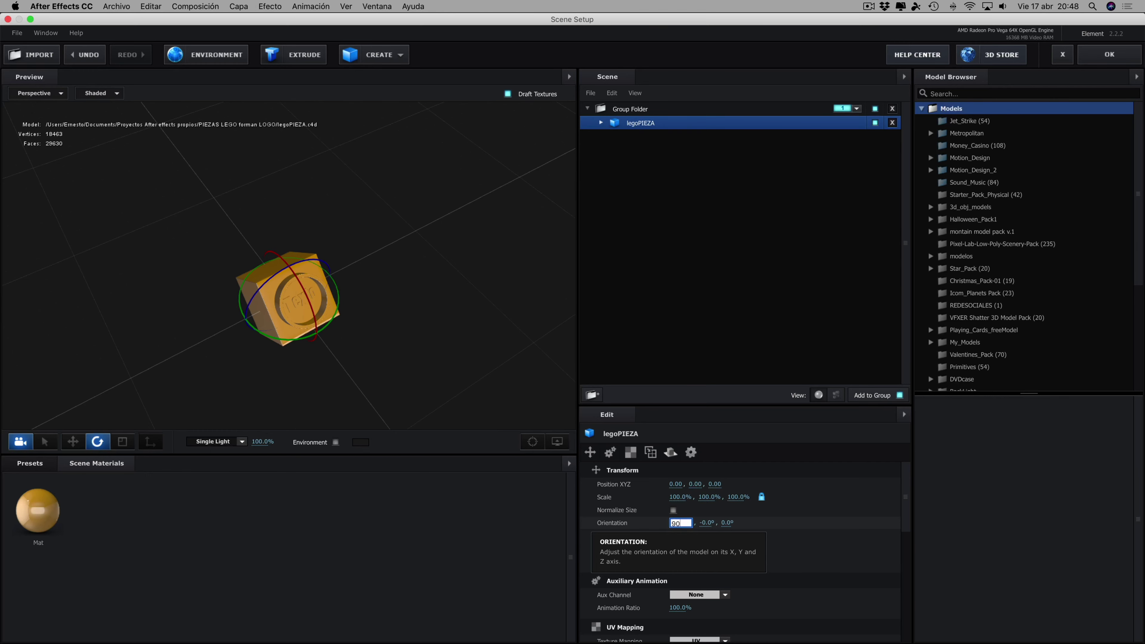
pyautogui.click(486, 284)
pyautogui.click(675, 523)
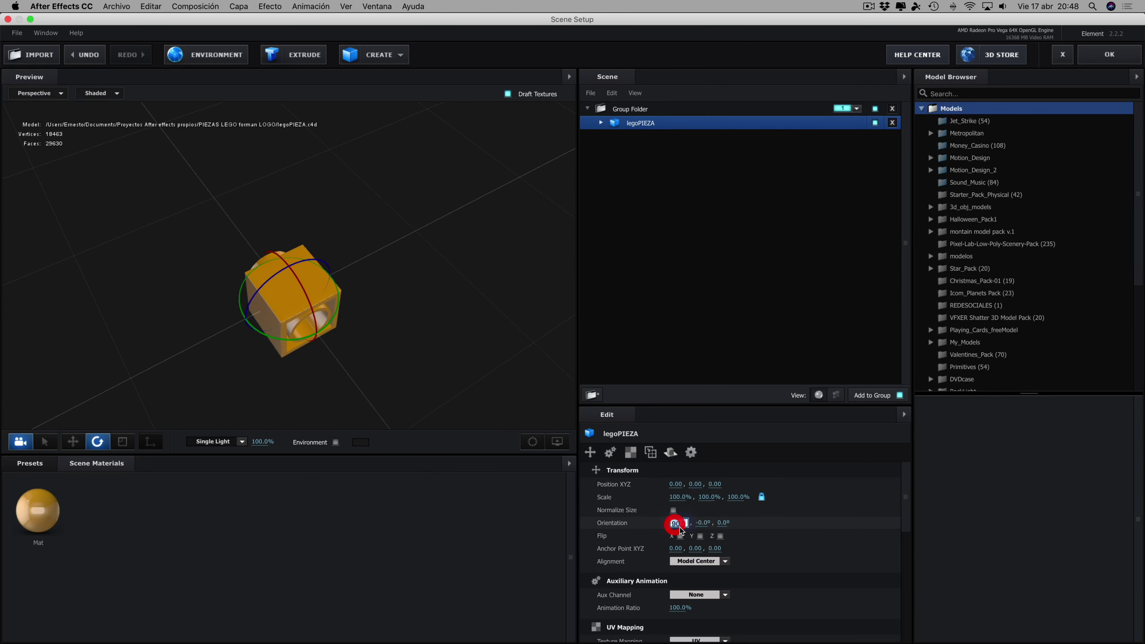
pyautogui.click(671, 527)
pyautogui.write('-90.')
pyautogui.click(464, 336)
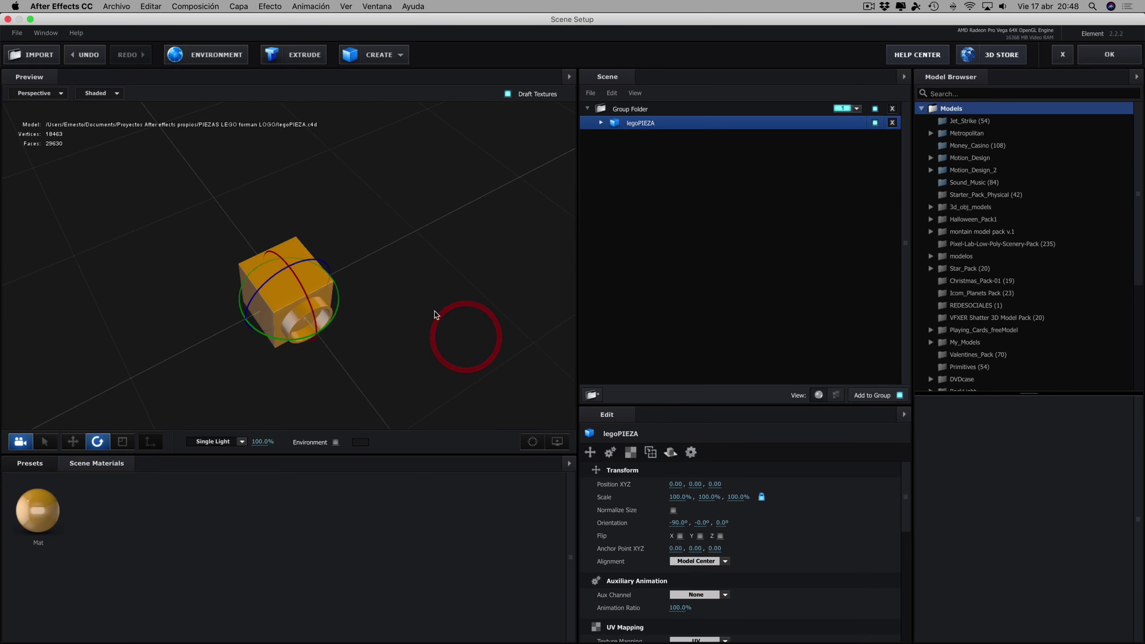
pyautogui.moveTo(434, 311)
pyautogui.mouseDown()
pyautogui.moveTo(414, 249)
pyautogui.moveTo(393, 328)
pyautogui.moveTo(411, 347)
pyautogui.mouseUp()
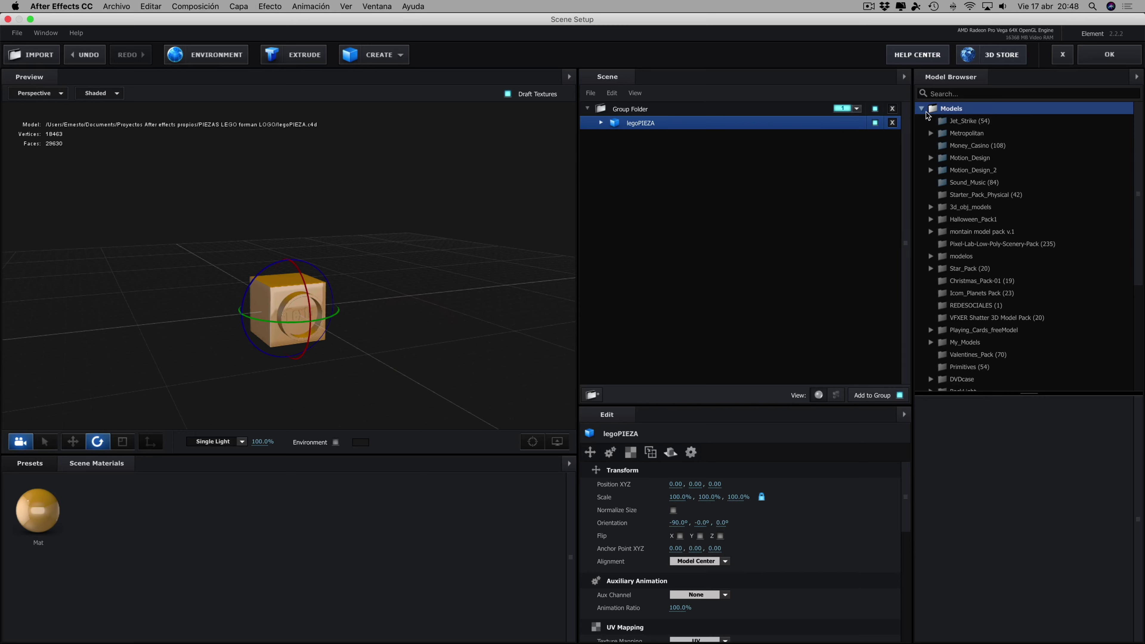
pyautogui.click(1111, 56)
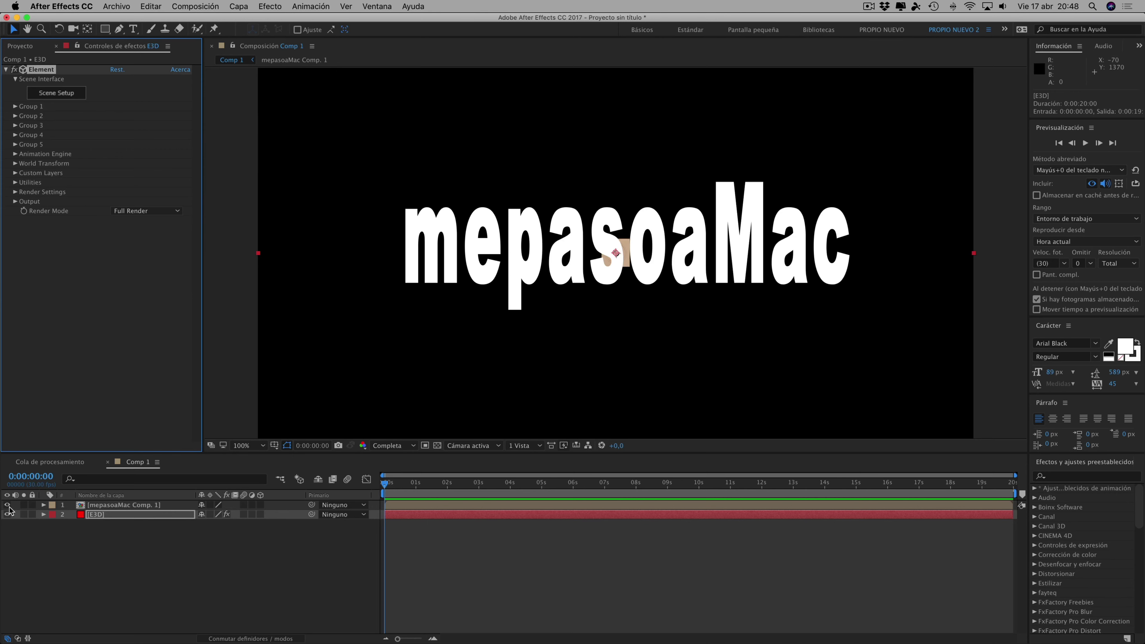
# Hide the mepasoaMac text layer and raise Group 1's Particle Count from 1 to 99
pyautogui.click(7, 505)
pyautogui.click(98, 515)
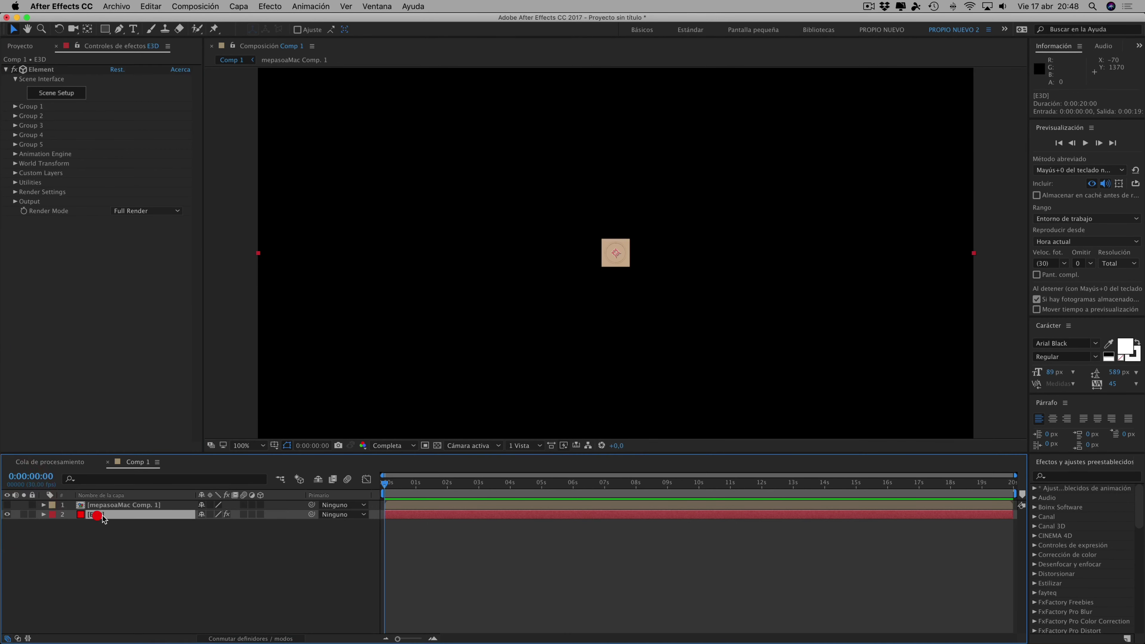
pyautogui.click(16, 106)
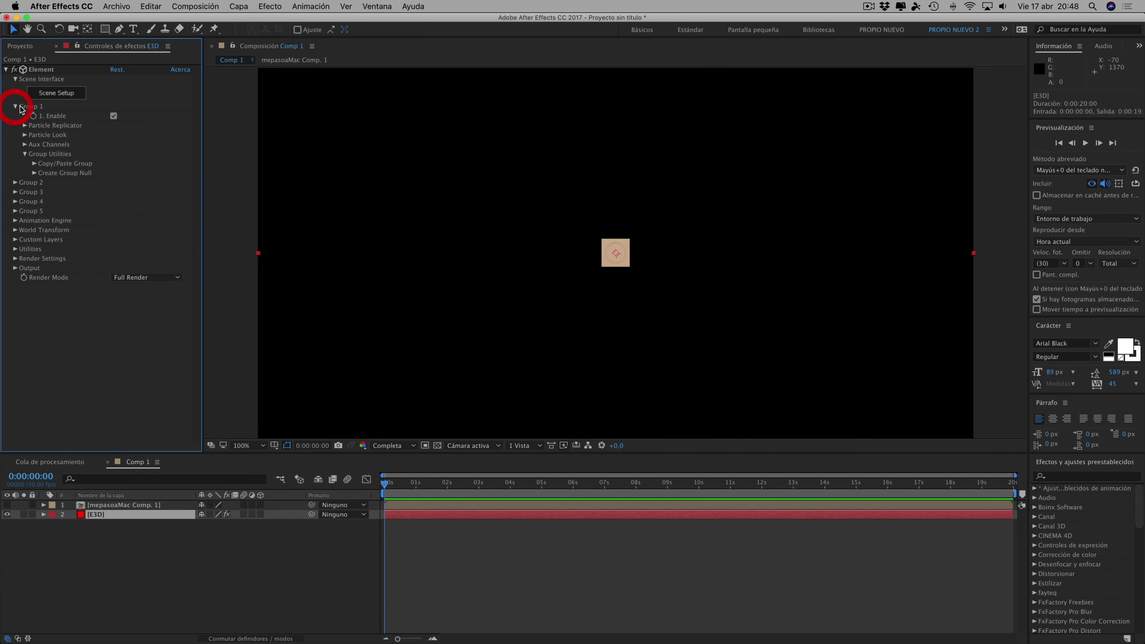
pyautogui.click(24, 126)
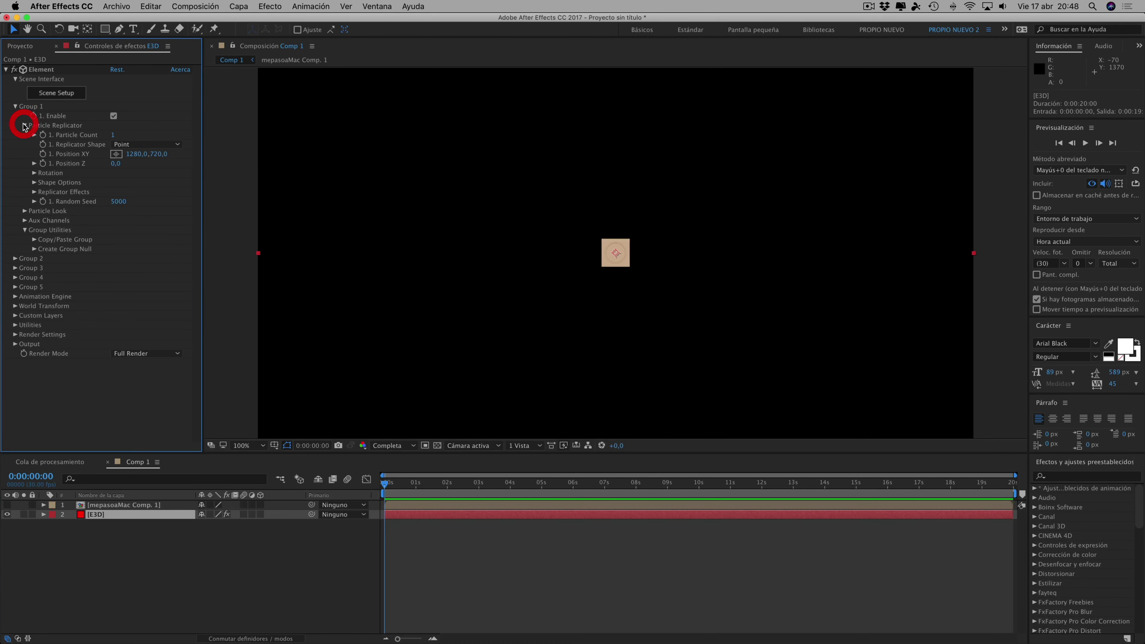
pyautogui.moveTo(124, 137); pyautogui.dragTo(168, 138)
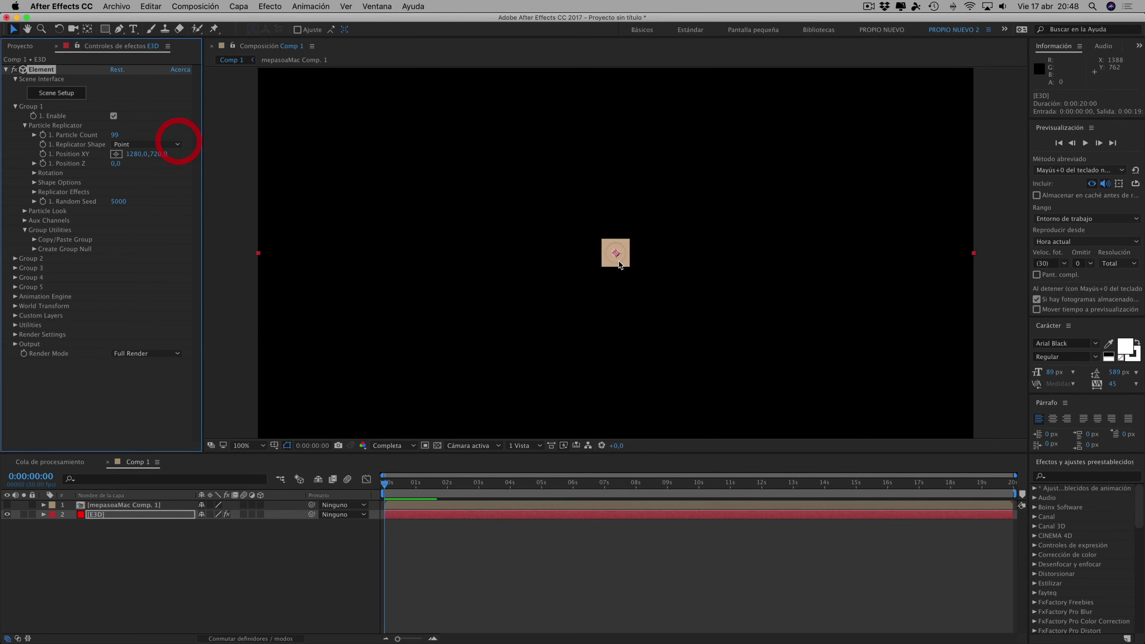
# Set Replicator Shape to Layer with Custom Layer '1. mepasoaMac Comp. 1'
pyautogui.click(130, 145)
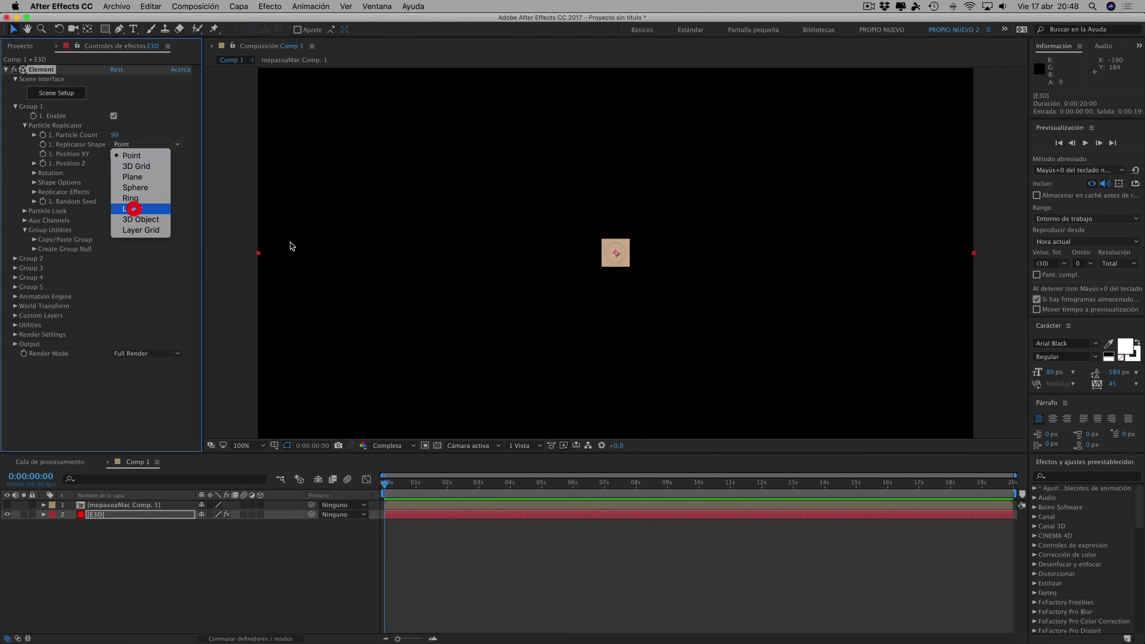
pyautogui.click(134, 208)
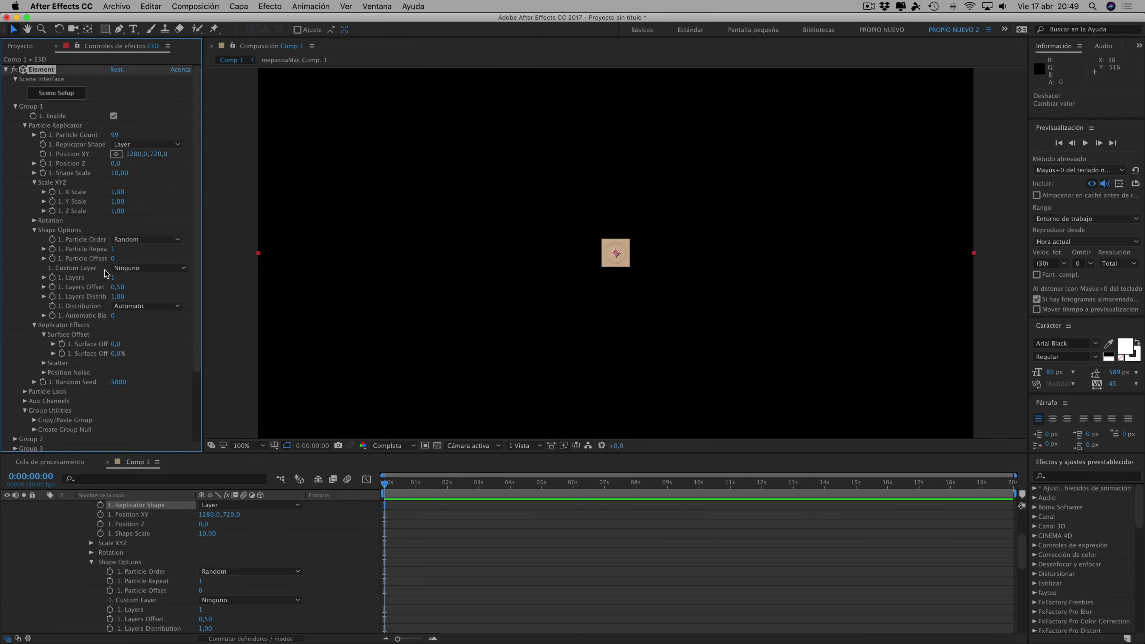
pyautogui.click(34, 231)
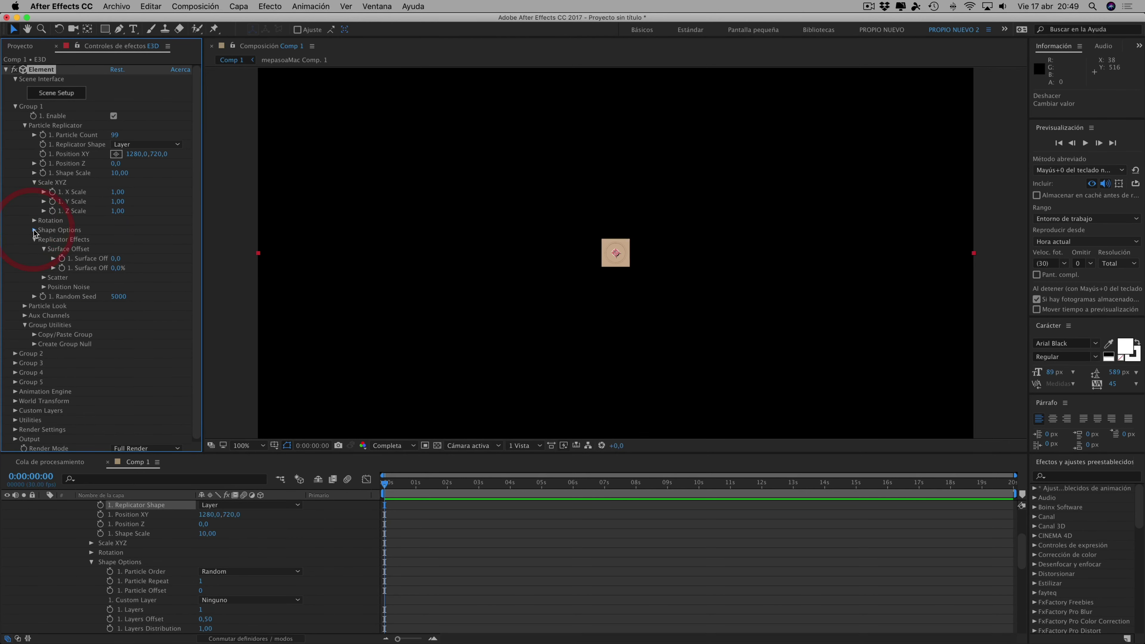
pyautogui.click(34, 230)
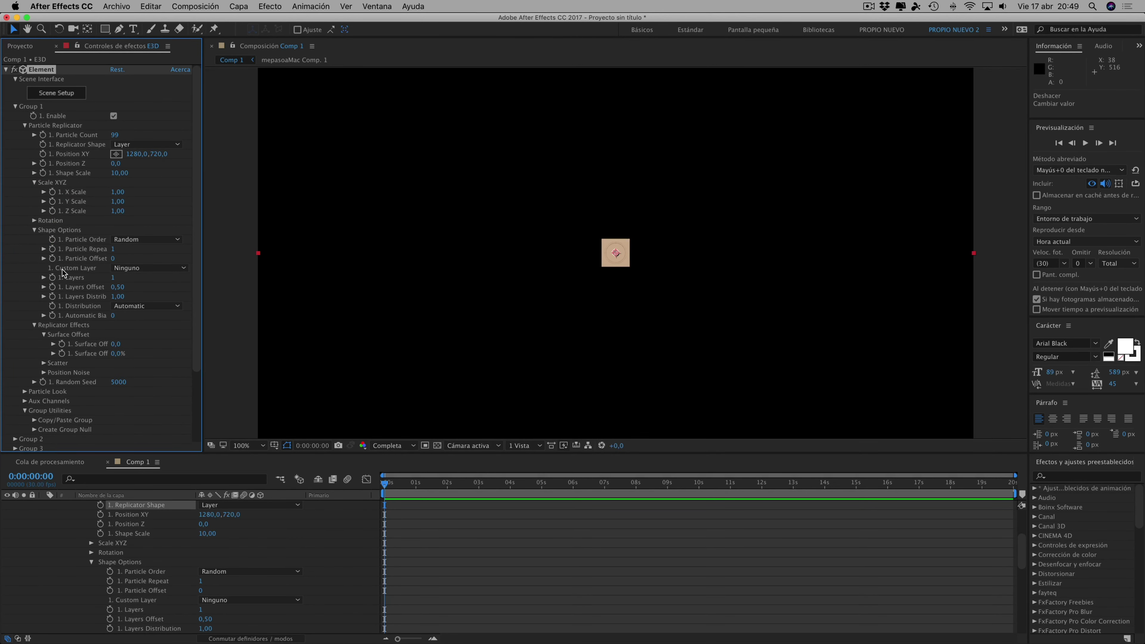
pyautogui.click(145, 268)
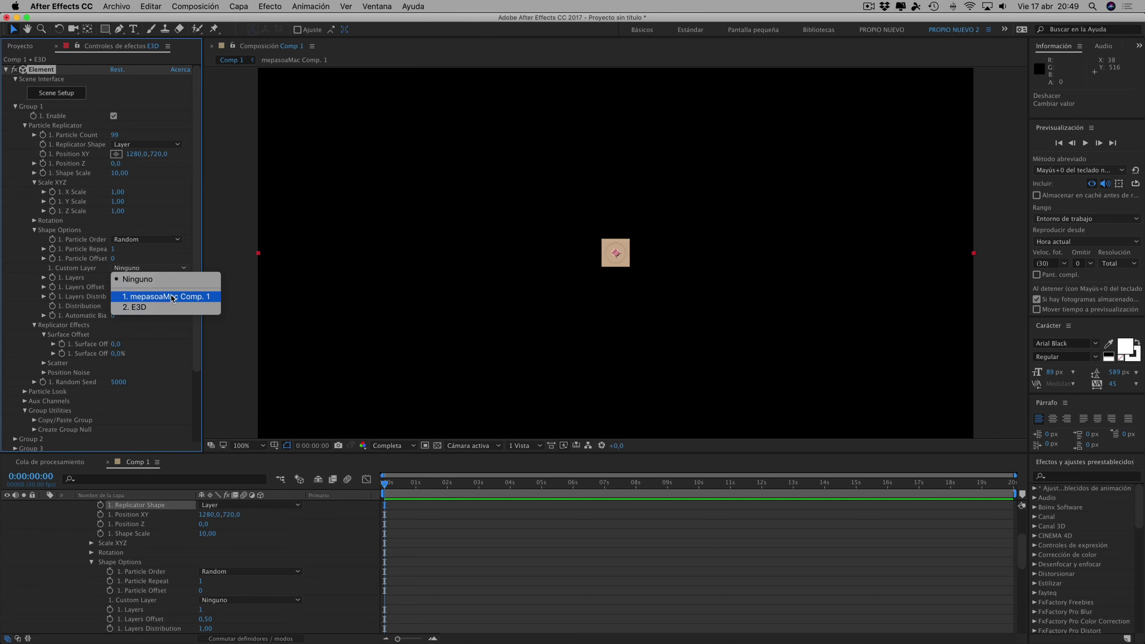
pyautogui.click(154, 299)
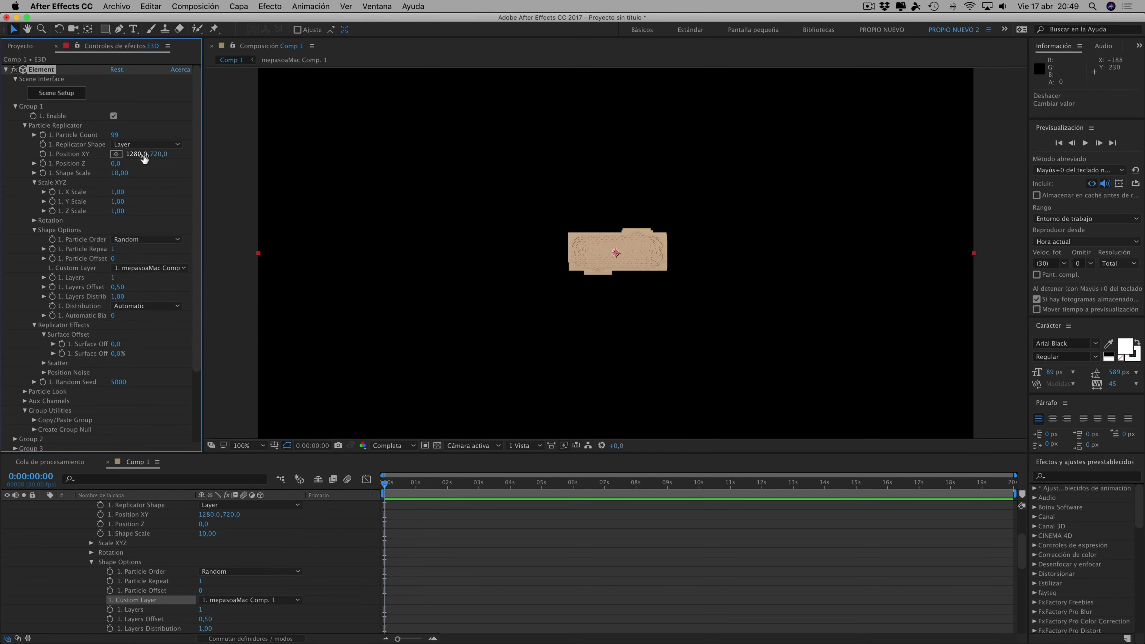
# Set Particle Replicator Scale XYZ to X 7,80 and Y 13,10
pyautogui.moveTo(117, 193); pyautogui.dragTo(154, 193)
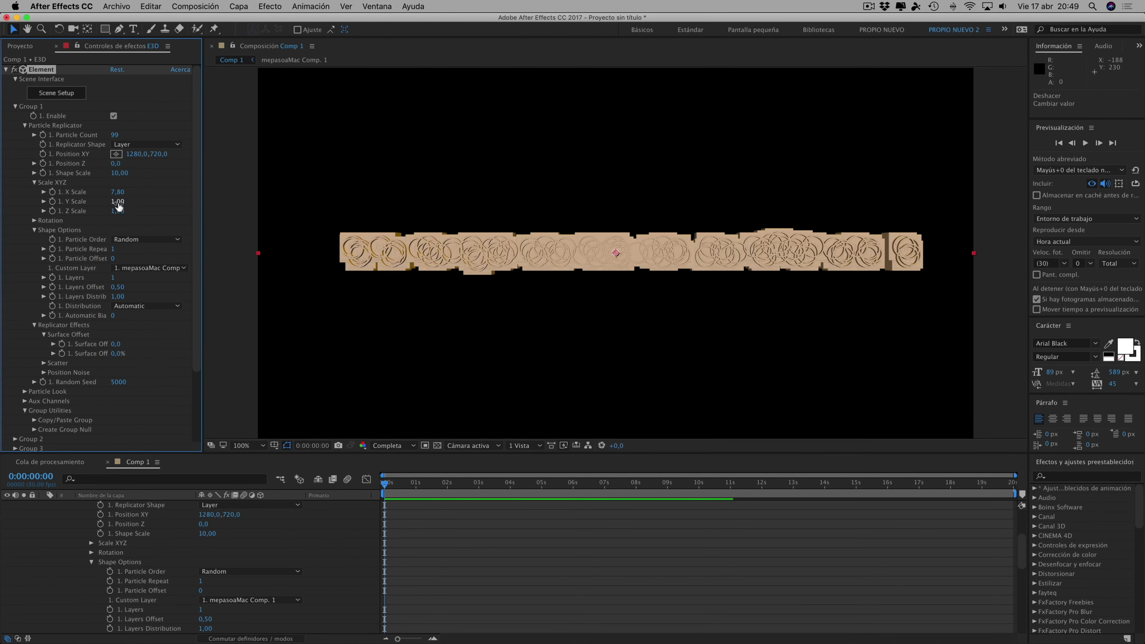
pyautogui.moveTo(118, 202); pyautogui.dragTo(195, 213)
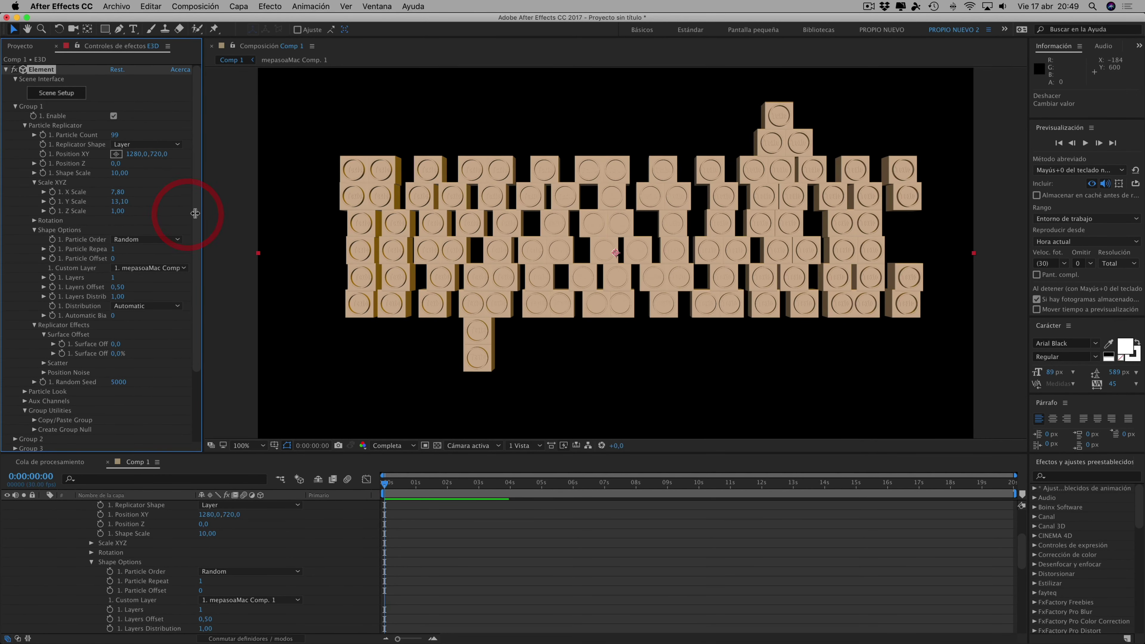
pyautogui.scroll(-3, 153, 190)
pyautogui.scroll(3, 154, 174)
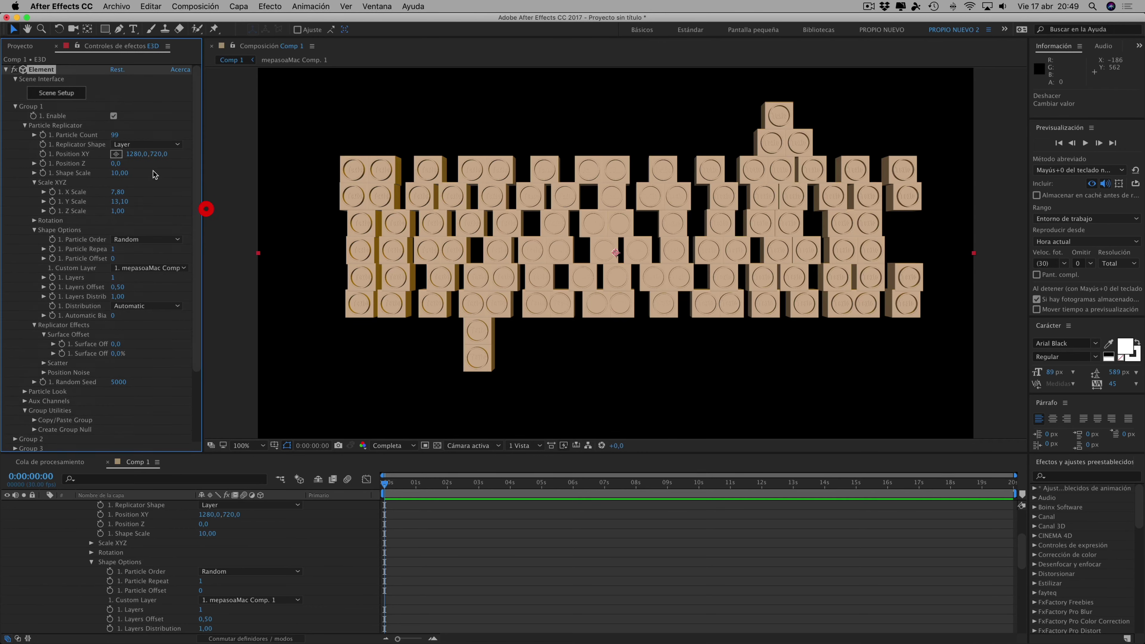
pyautogui.scroll(-1, 162, 253)
pyautogui.scroll(-4, 163, 289)
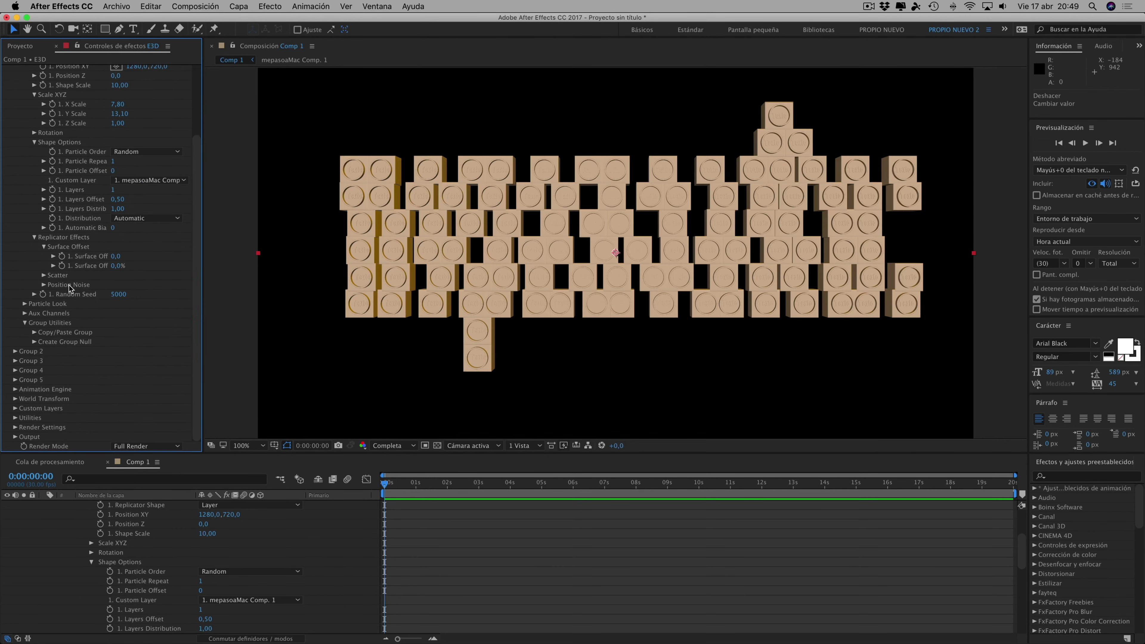
# Set Particle Look's Particle Size to 2,70 and raise Particle Count to 1070
pyautogui.click(25, 304)
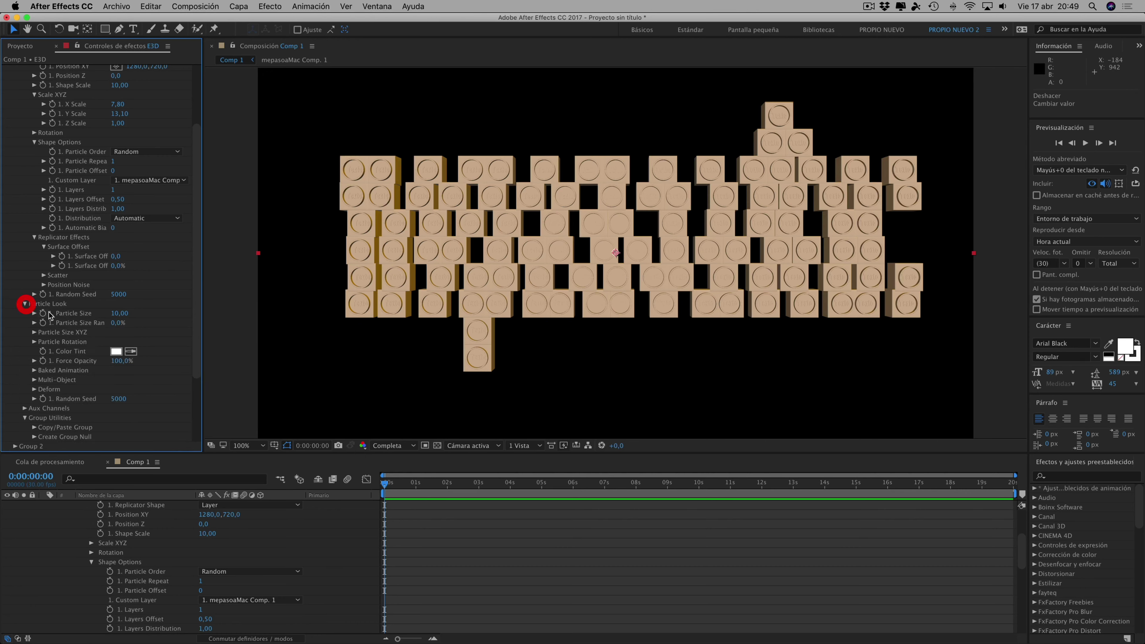
pyautogui.moveTo(105, 312); pyautogui.dragTo(94, 313)
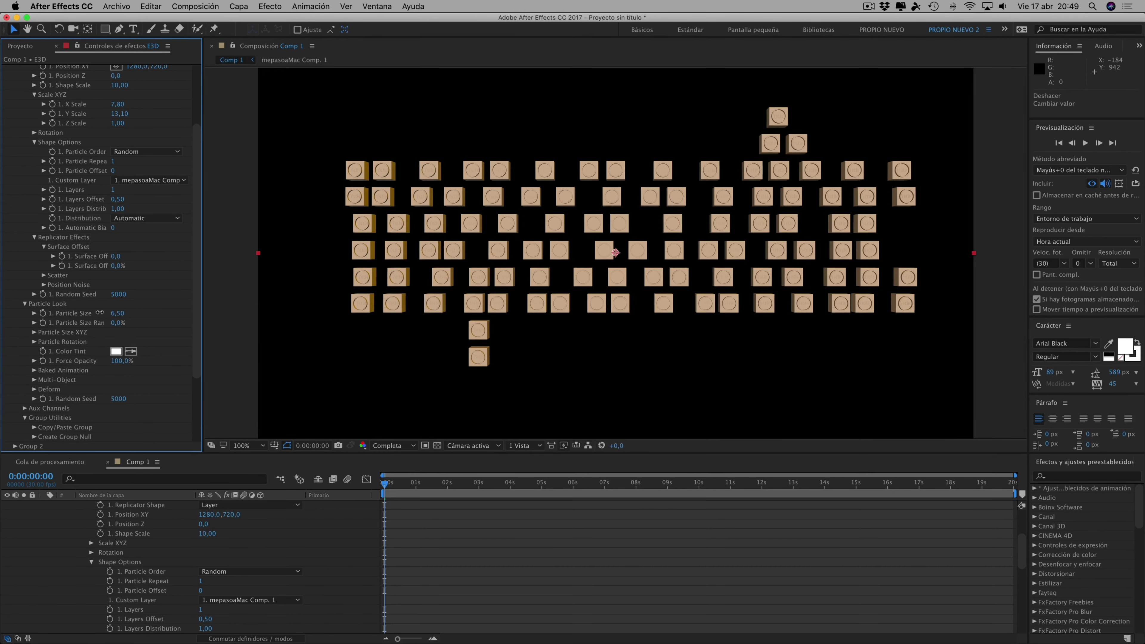
pyautogui.scroll(5, 199, 255)
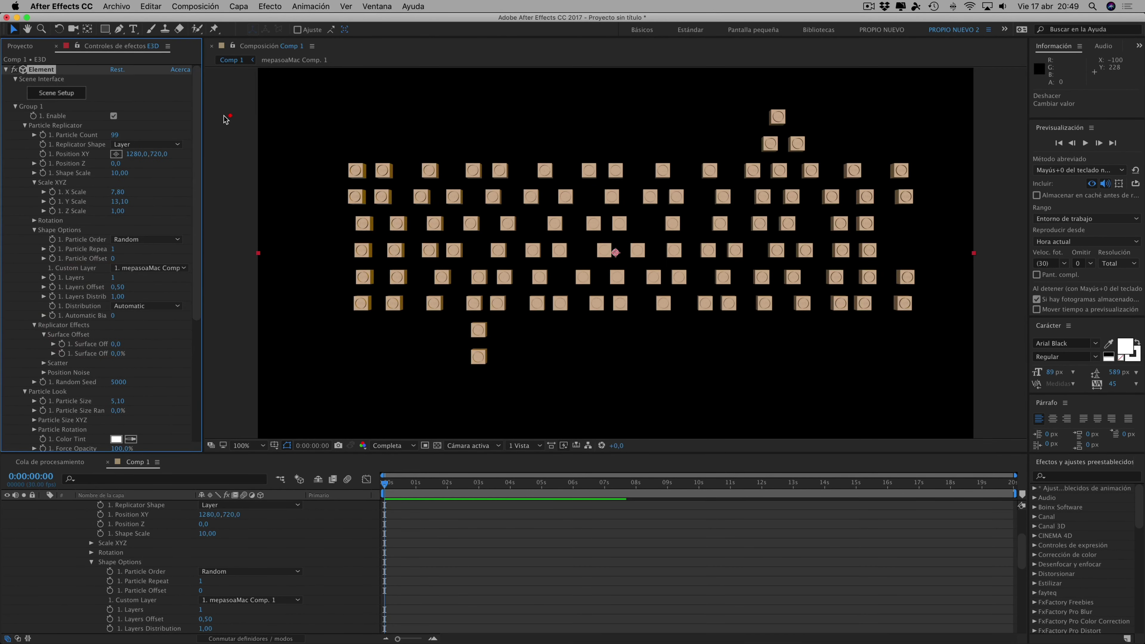
pyautogui.moveTo(116, 134); pyautogui.dragTo(230, 115)
pyautogui.moveTo(168, 132); pyautogui.dragTo(230, 135)
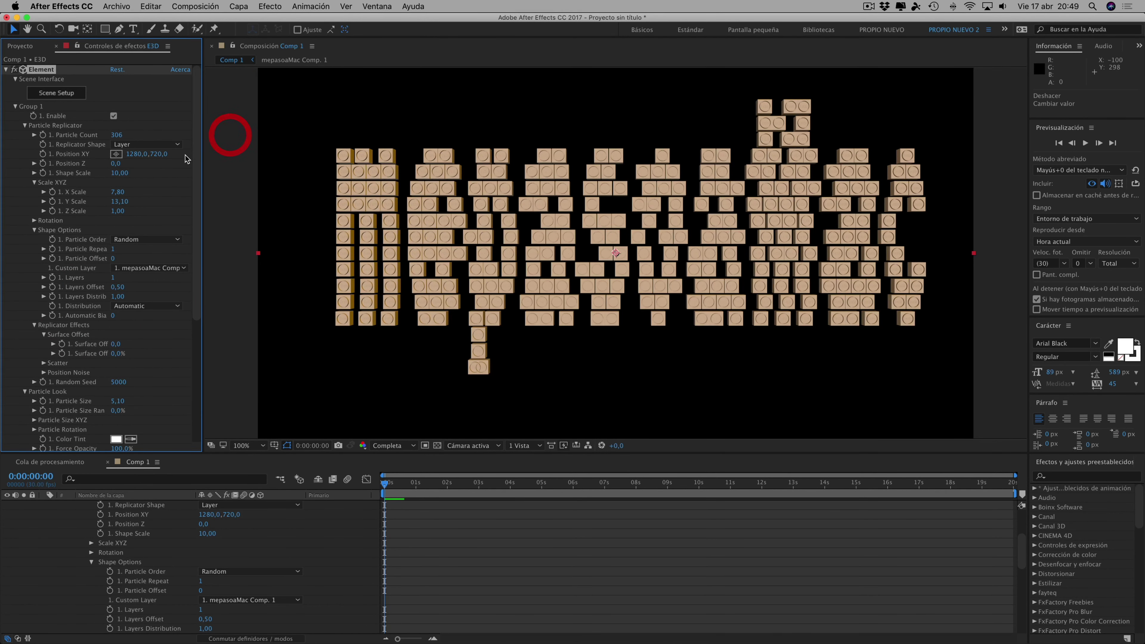
pyautogui.scroll(-7, 196, 263)
pyautogui.moveTo(197, 262)
pyautogui.mouseDown()
pyautogui.moveTo(136, 268)
pyautogui.moveTo(105, 240)
pyautogui.mouseUp()
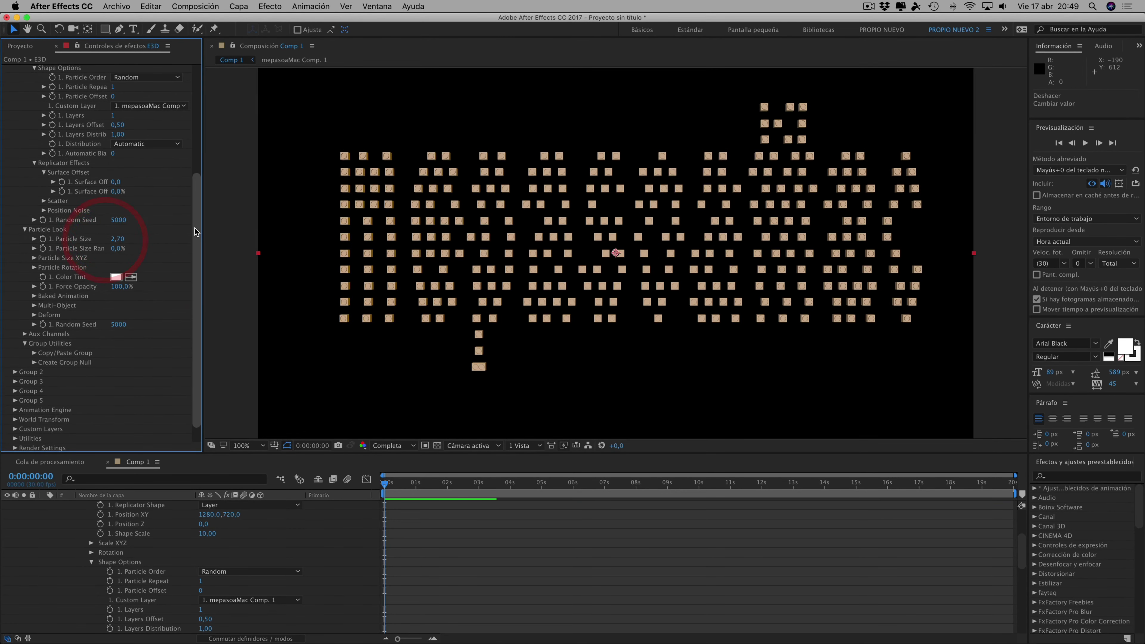
pyautogui.moveTo(197, 235); pyautogui.dragTo(218, 73)
pyautogui.moveTo(176, 131); pyautogui.dragTo(549, 144)
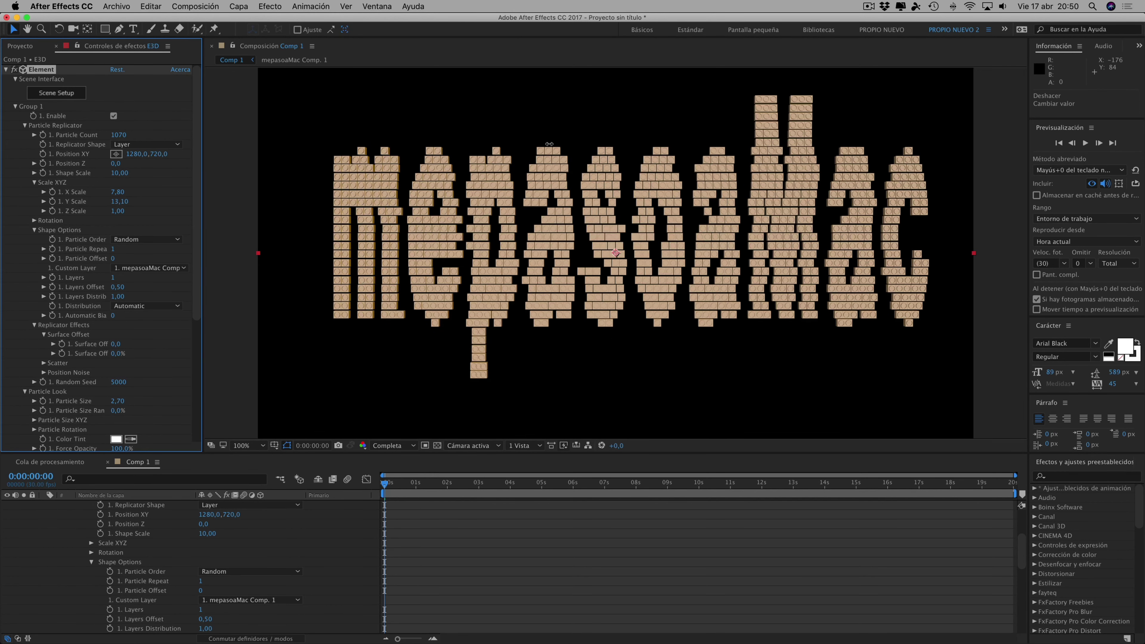
# Adjust Group 1's Particle Count to 1120
pyautogui.moveTo(560, 144); pyautogui.dragTo(659, 148)
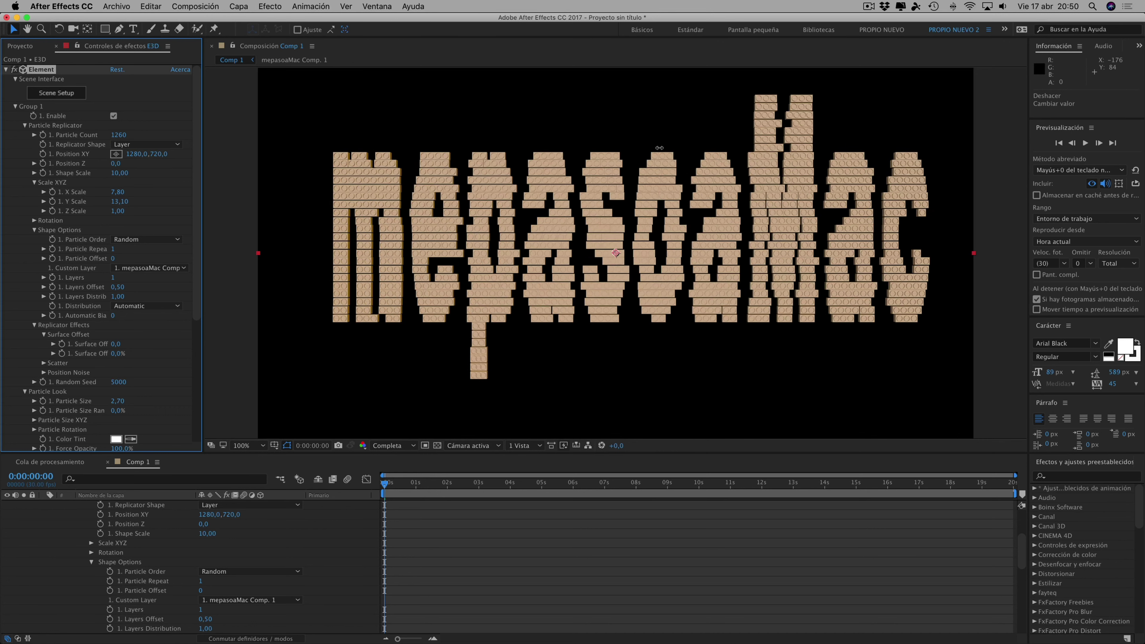
pyautogui.moveTo(685, 148)
pyautogui.mouseDown()
pyautogui.moveTo(705, 149)
pyautogui.moveTo(660, 149)
pyautogui.mouseUp()
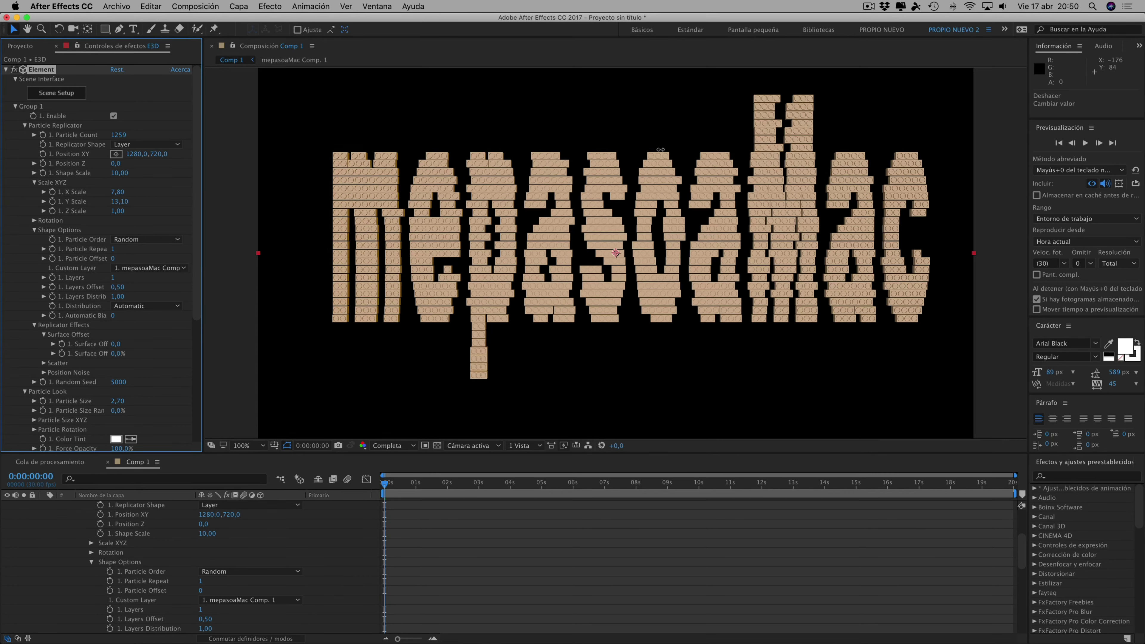
pyautogui.moveTo(652, 150); pyautogui.dragTo(583, 145)
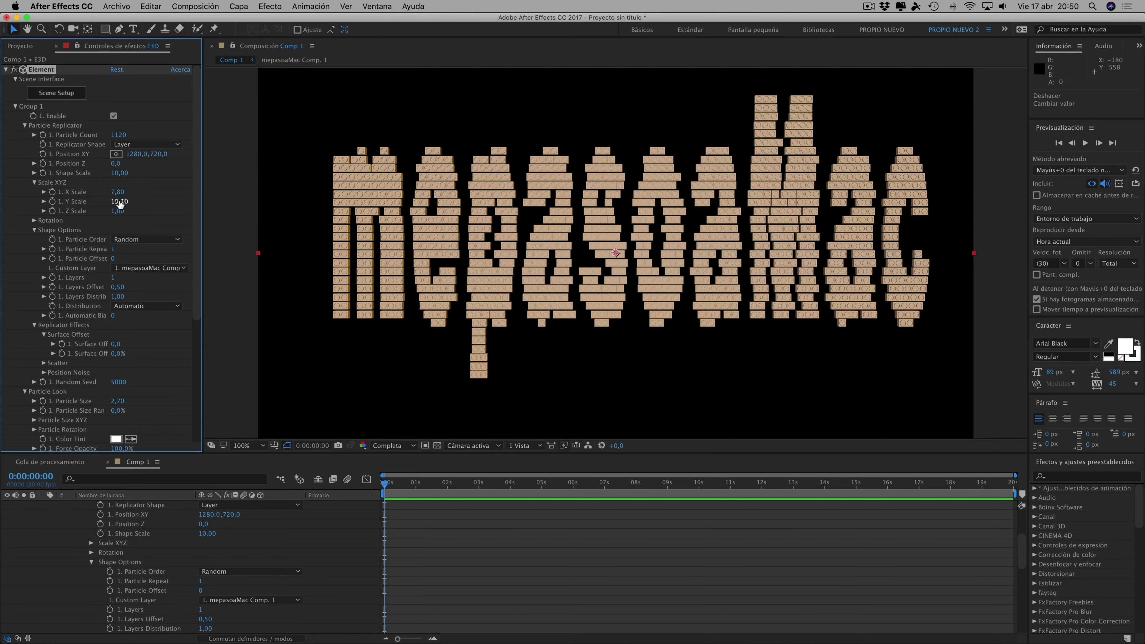
# Set Scale XYZ to X 8,00 and Y 10,90 so the letters read cleanly
pyautogui.moveTo(99, 199); pyautogui.dragTo(93, 200)
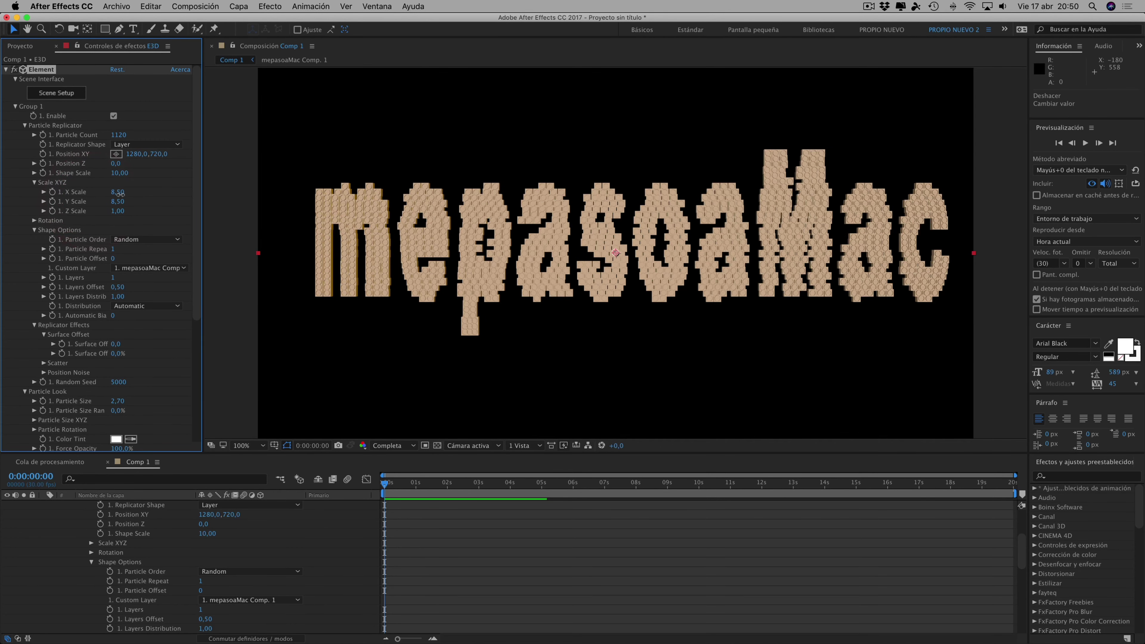
pyautogui.moveTo(115, 193); pyautogui.dragTo(360, 216)
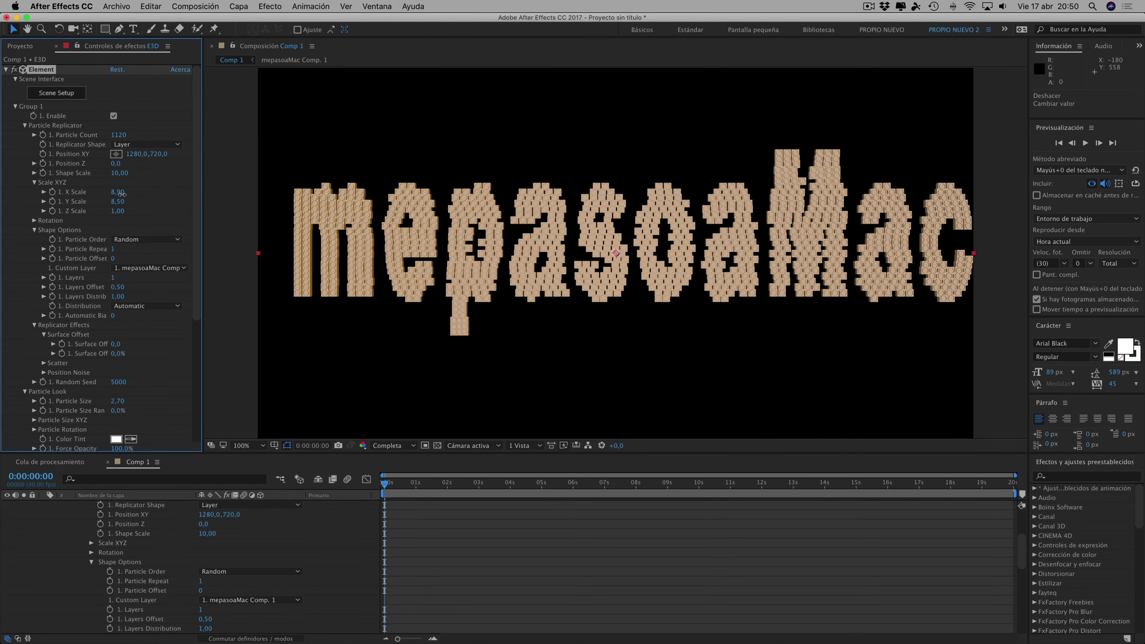
pyautogui.scroll(3, 359, 216)
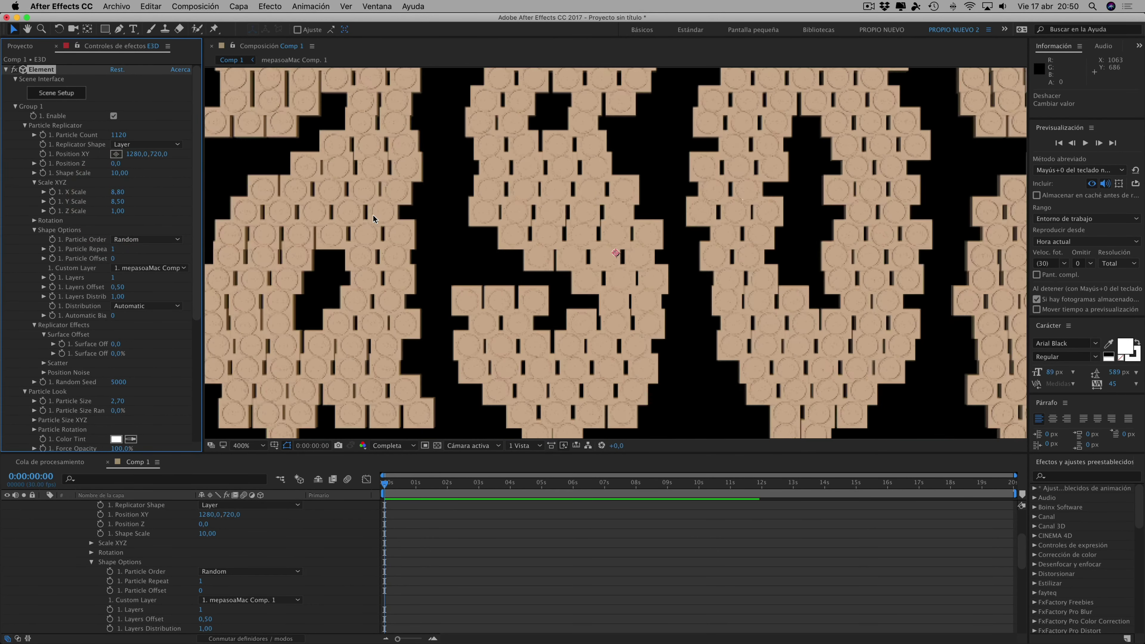
pyautogui.moveTo(116, 202); pyautogui.dragTo(137, 201)
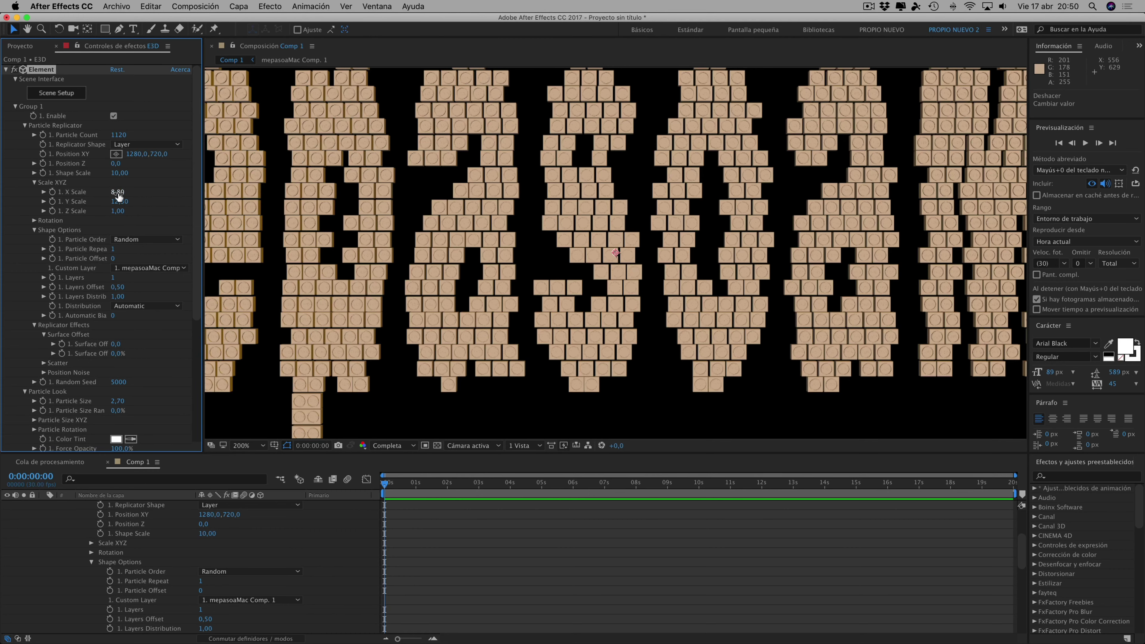
pyautogui.moveTo(113, 192)
pyautogui.mouseDown()
pyautogui.moveTo(124, 208)
pyautogui.moveTo(110, 202)
pyautogui.moveTo(116, 191)
pyautogui.mouseUp()
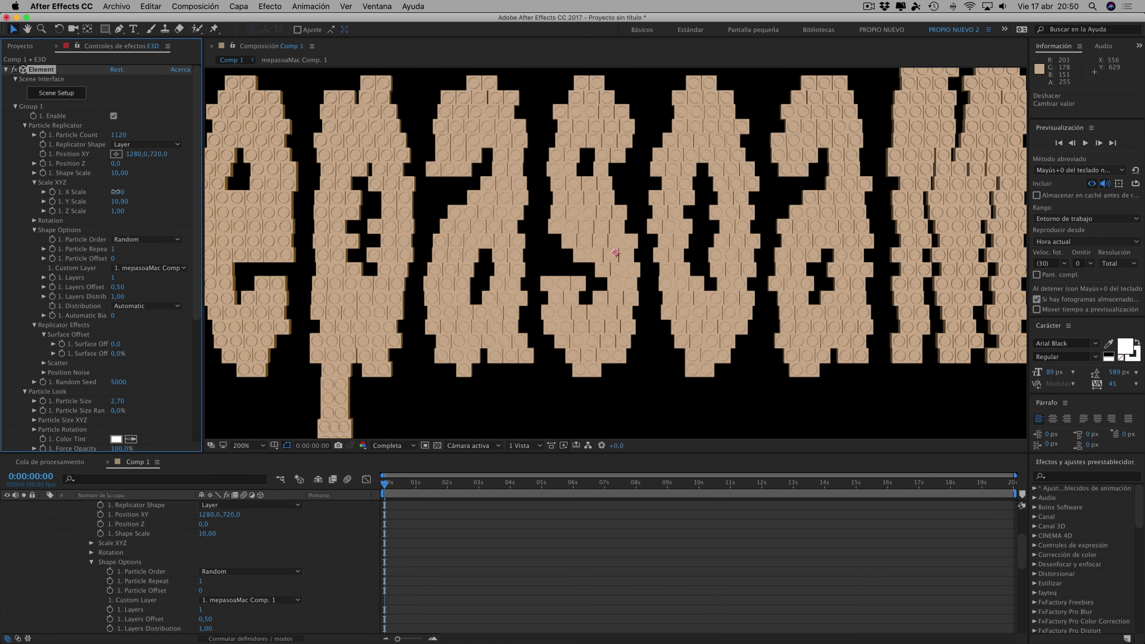
pyautogui.press(',')
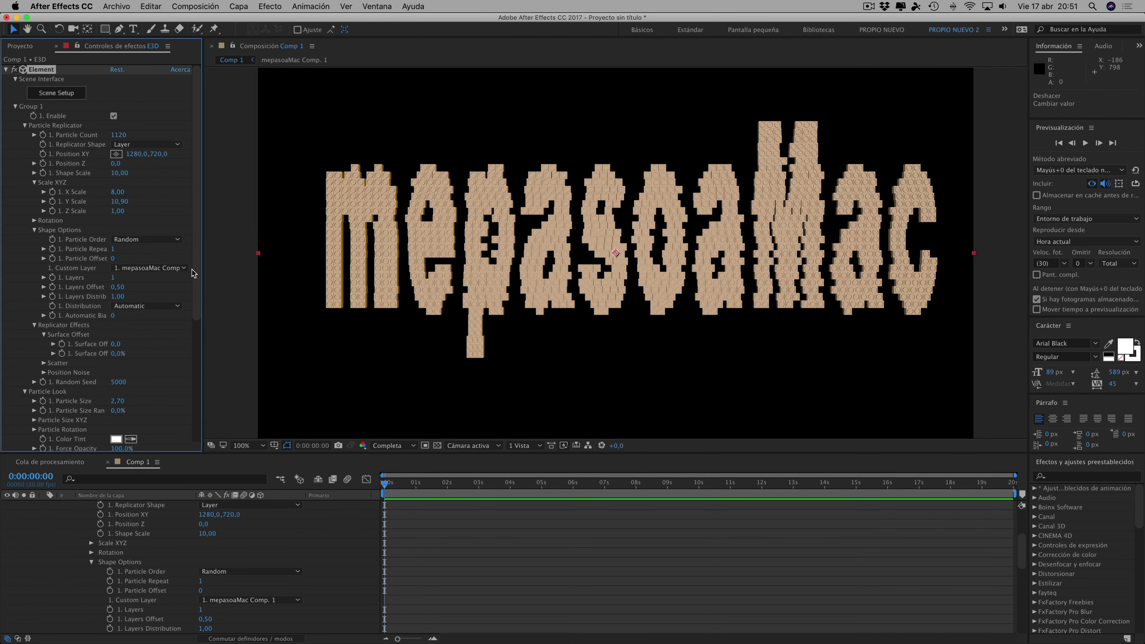
# Shrink the bricks to Particle Size 2,10
pyautogui.moveTo(196, 283)
pyautogui.mouseDown()
pyautogui.moveTo(203, 366)
pyautogui.moveTo(206, 337)
pyautogui.mouseUp()
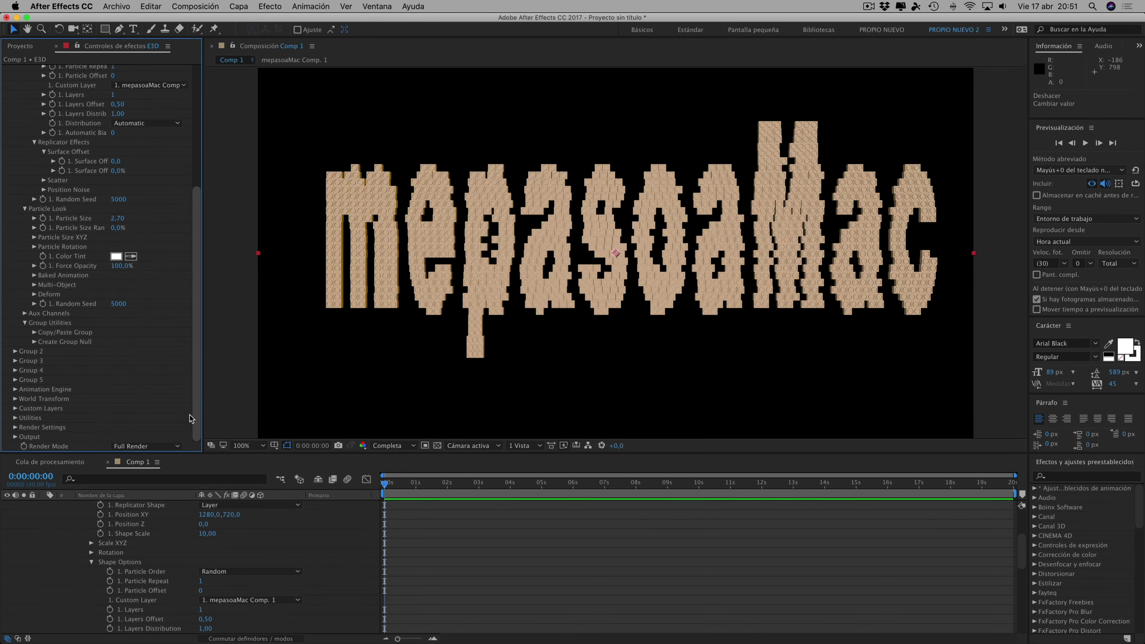
pyautogui.moveTo(206, 337); pyautogui.dragTo(202, 356)
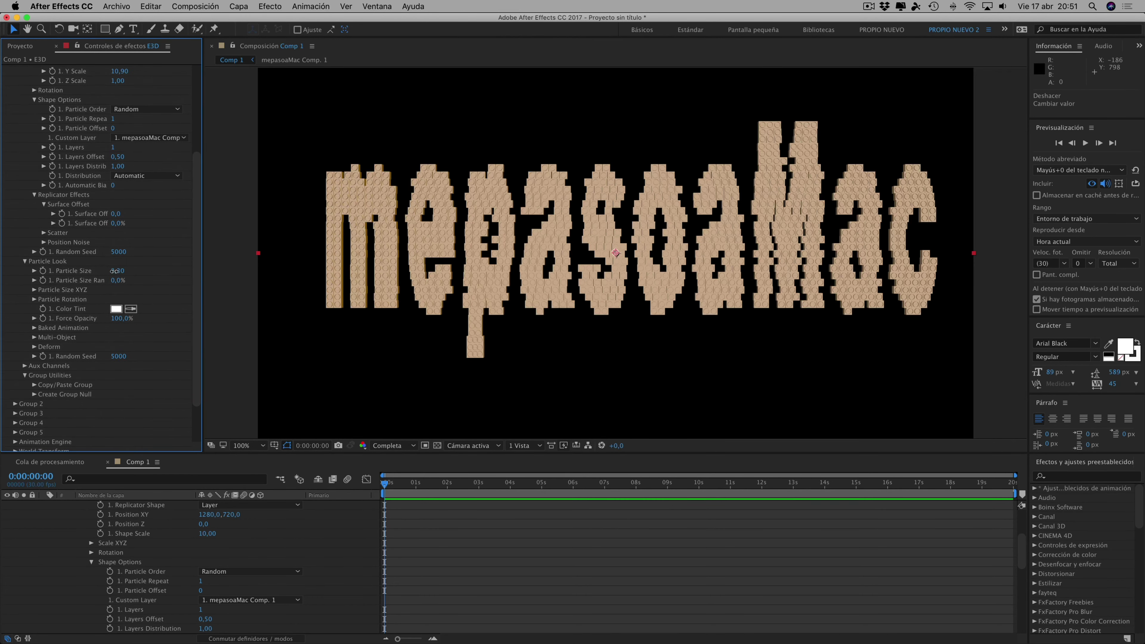
pyautogui.moveTo(114, 271); pyautogui.dragTo(114, 271)
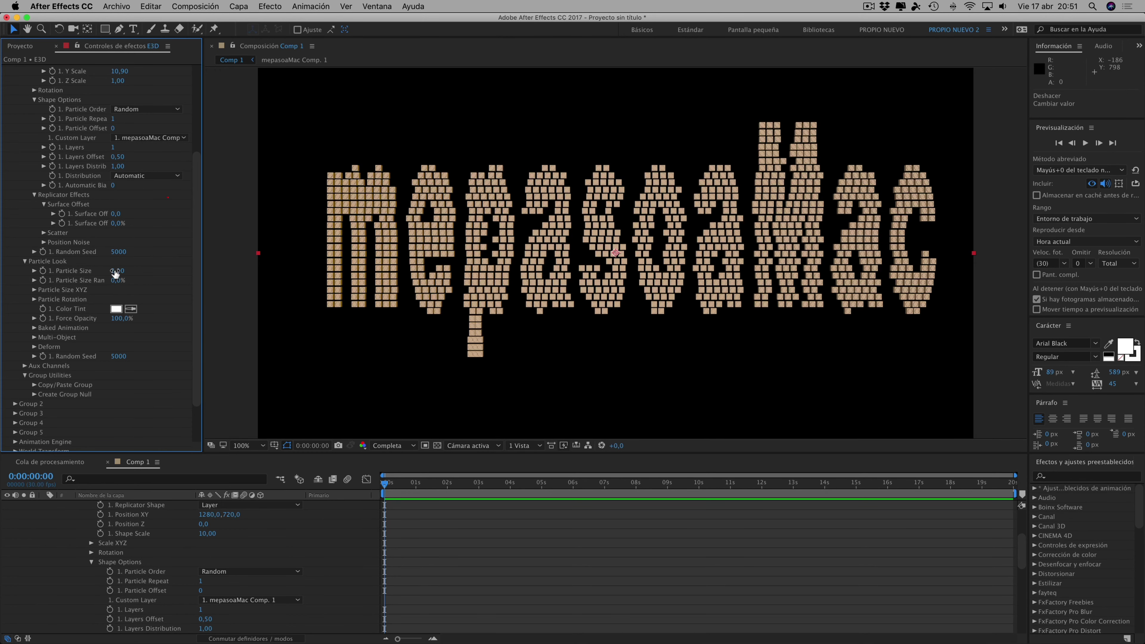
pyautogui.click(169, 196)
# Raise Particle Count to 1600 and set Scale X 7,60, Y 10,10
pyautogui.scroll(5, 136, 226)
pyautogui.click(239, 111)
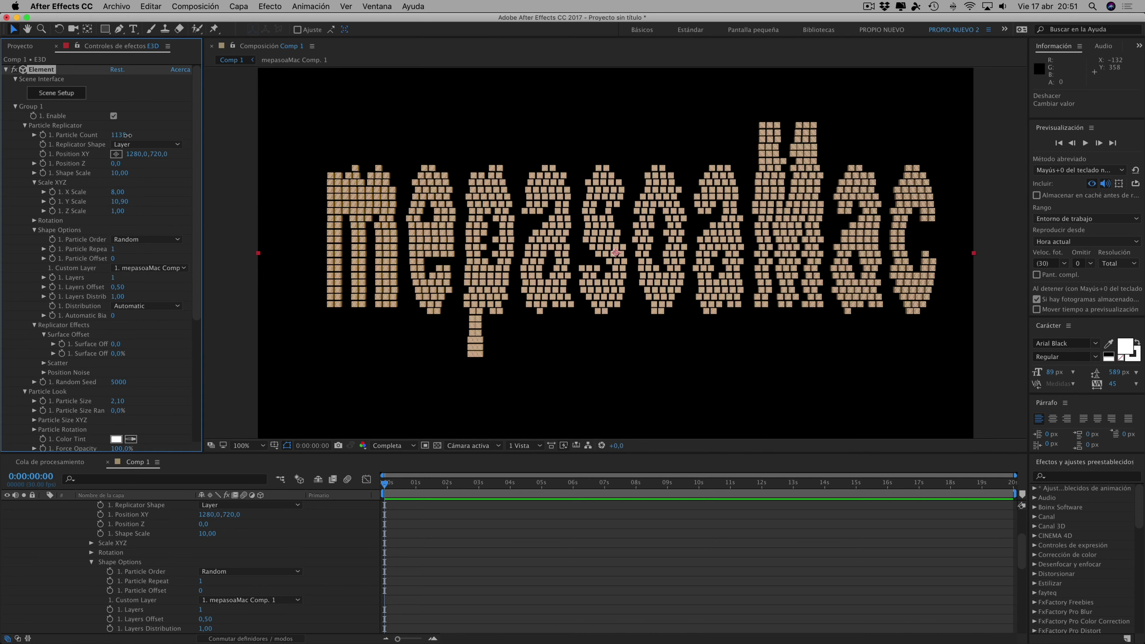
pyautogui.moveTo(128, 134)
pyautogui.mouseDown()
pyautogui.moveTo(399, 138)
pyautogui.moveTo(388, 138)
pyautogui.mouseUp()
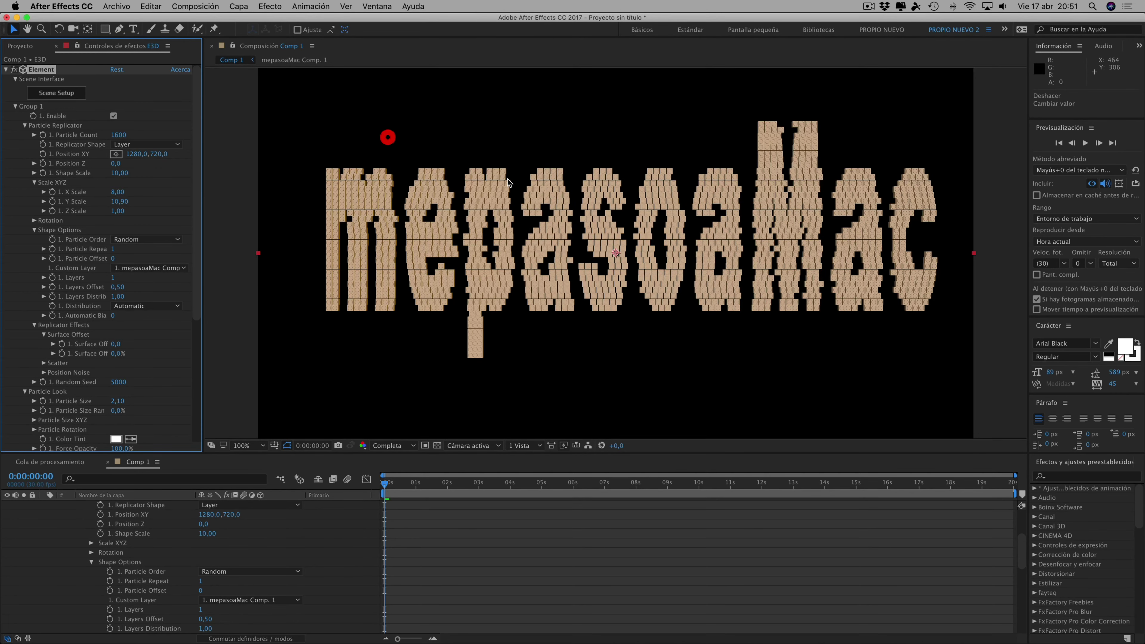
pyautogui.press('.')
pyautogui.press('.')
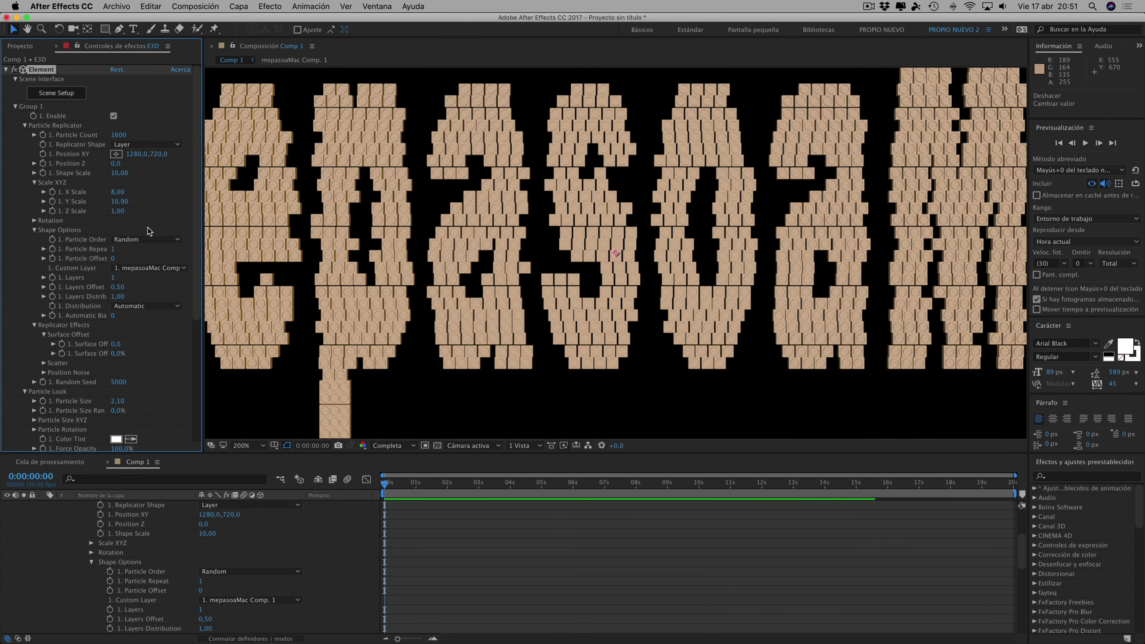
pyautogui.moveTo(115, 201); pyautogui.dragTo(116, 191)
pyautogui.click(119, 192)
pyautogui.press(',')
pyautogui.press(',')
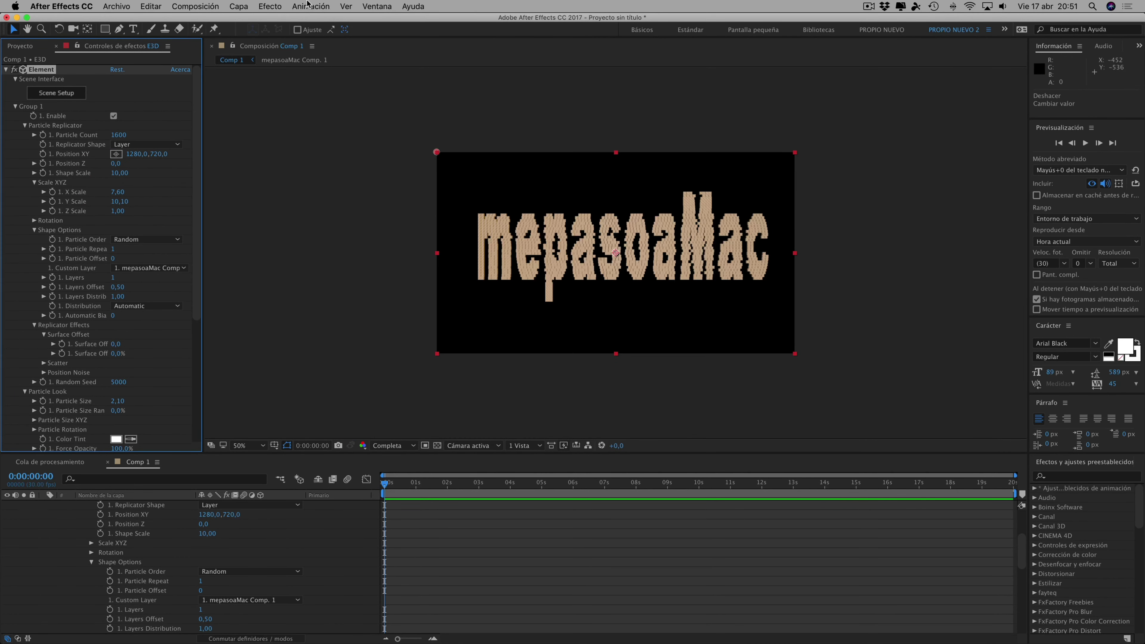
# Add a new Paralelo light layer, Luz 1, with its default settings
pyautogui.click(247, 8)
pyautogui.moveTo(270, 19)
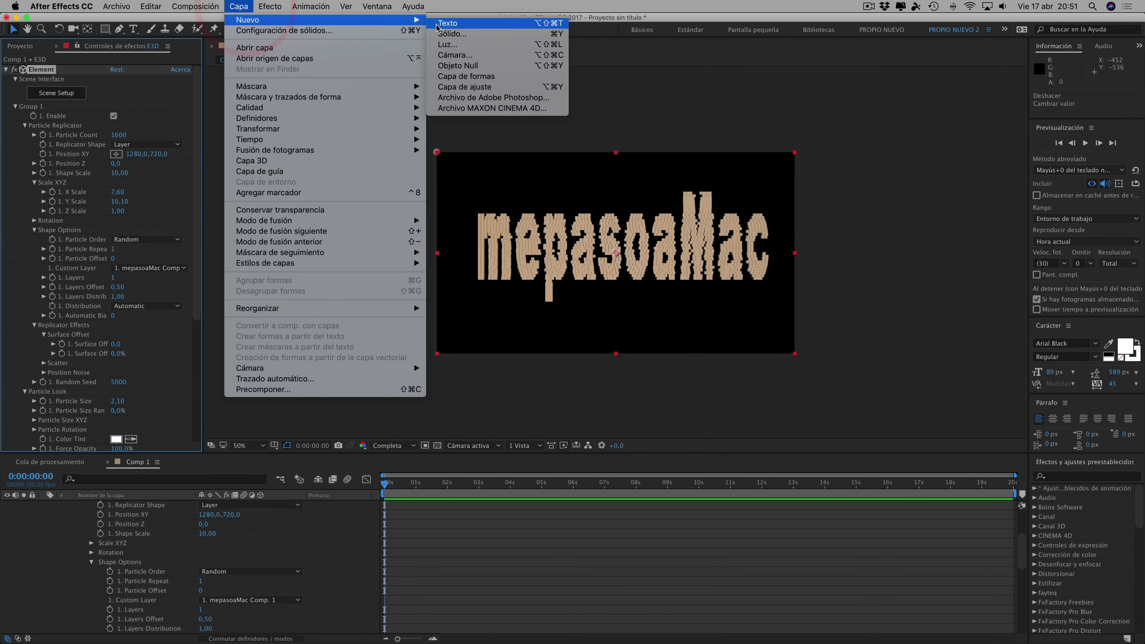
pyautogui.click(451, 44)
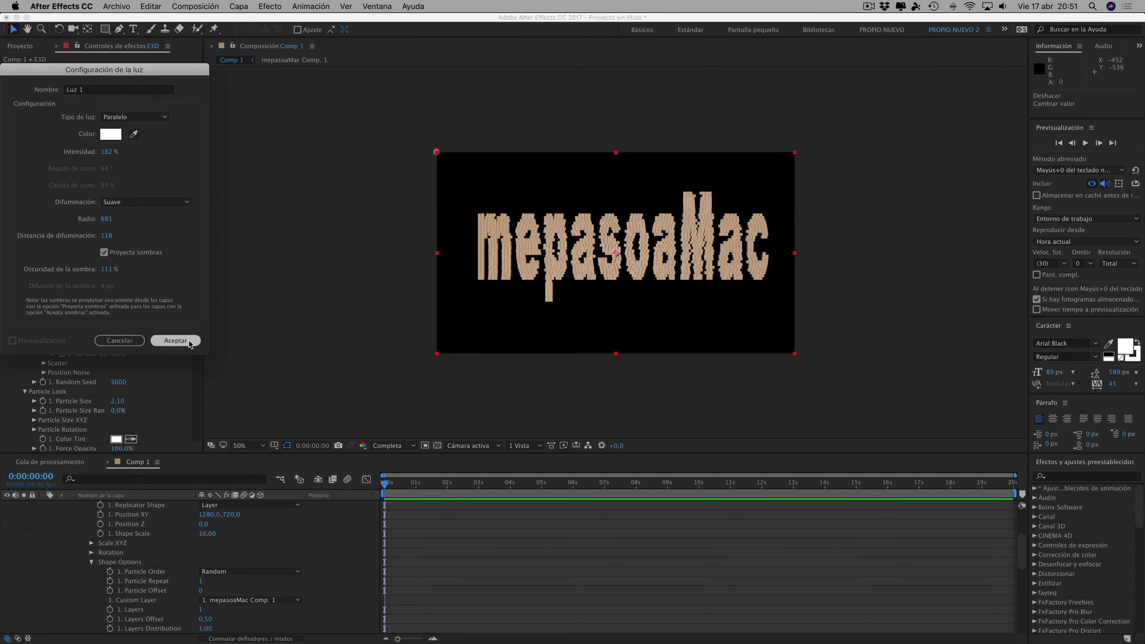
pyautogui.click(180, 340)
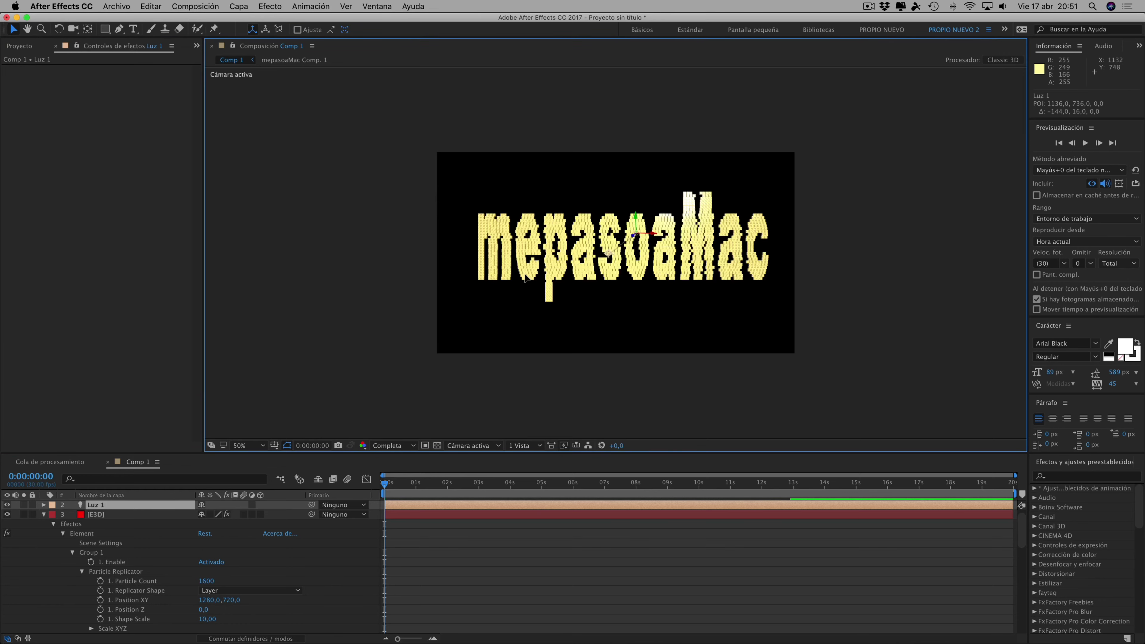
# Move Luz 1 above and to the right of the brick text
pyautogui.moveTo(617, 257)
pyautogui.mouseDown()
pyautogui.moveTo(820, 114)
pyautogui.moveTo(730, 244)
pyautogui.mouseUp()
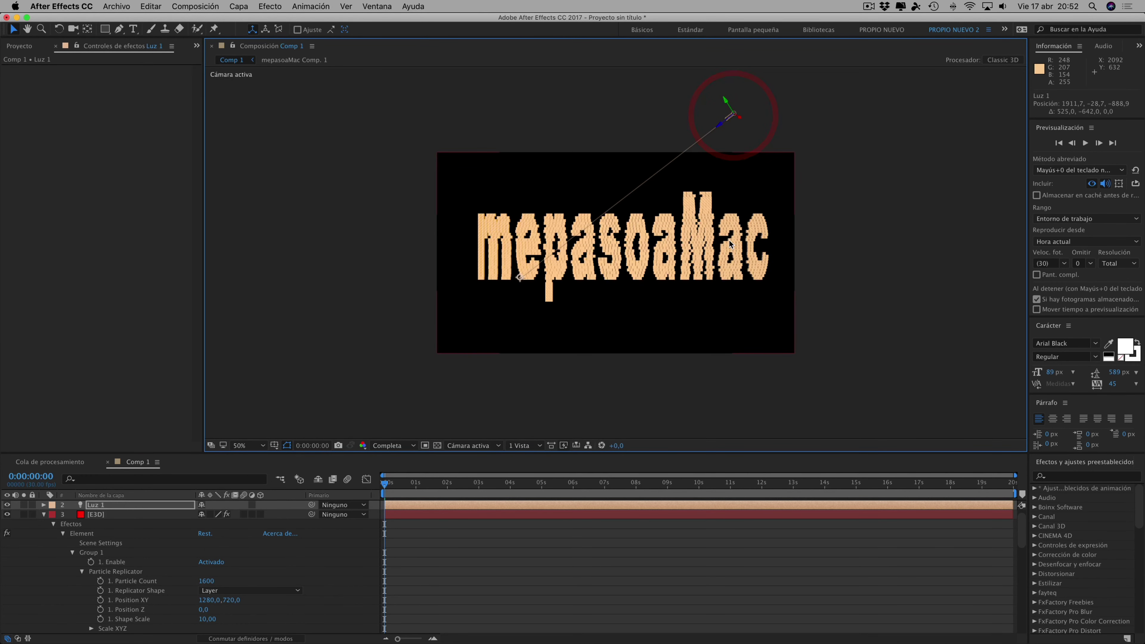
pyautogui.press('/')
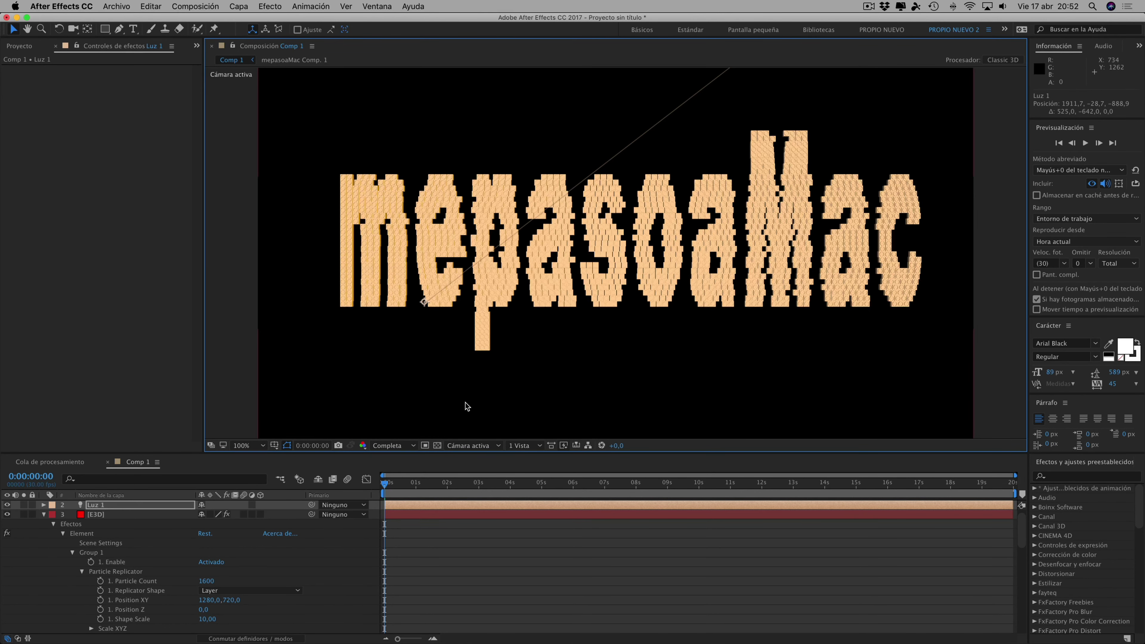
pyautogui.click(242, 8)
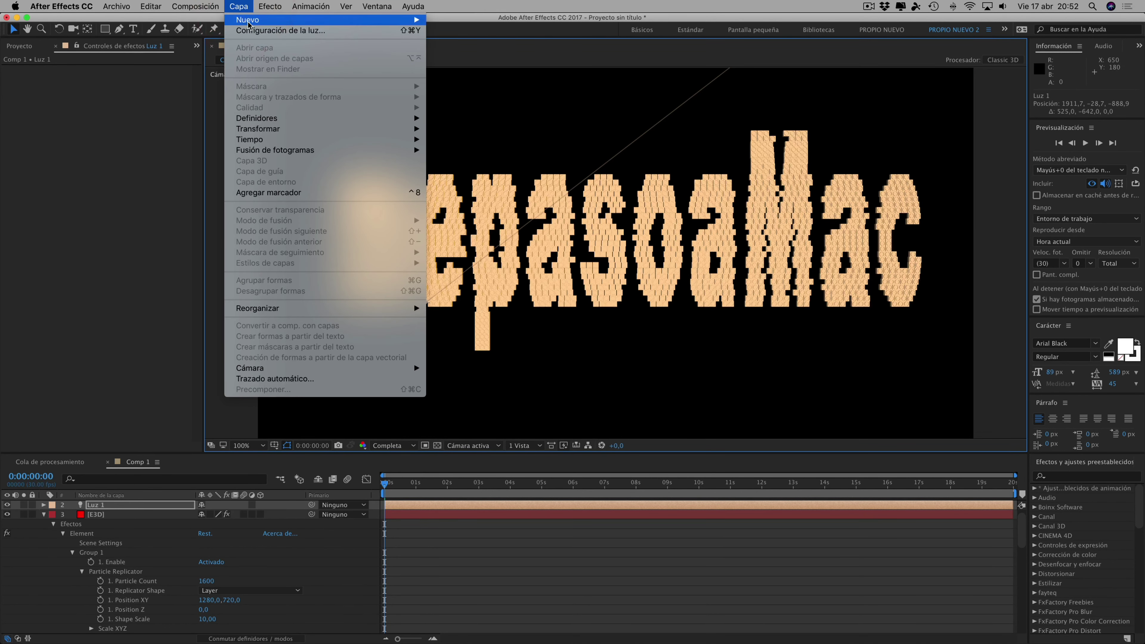
# Add a new camera layer, Cámara 1, with default settings
pyautogui.moveTo(249, 21)
pyautogui.click(454, 56)
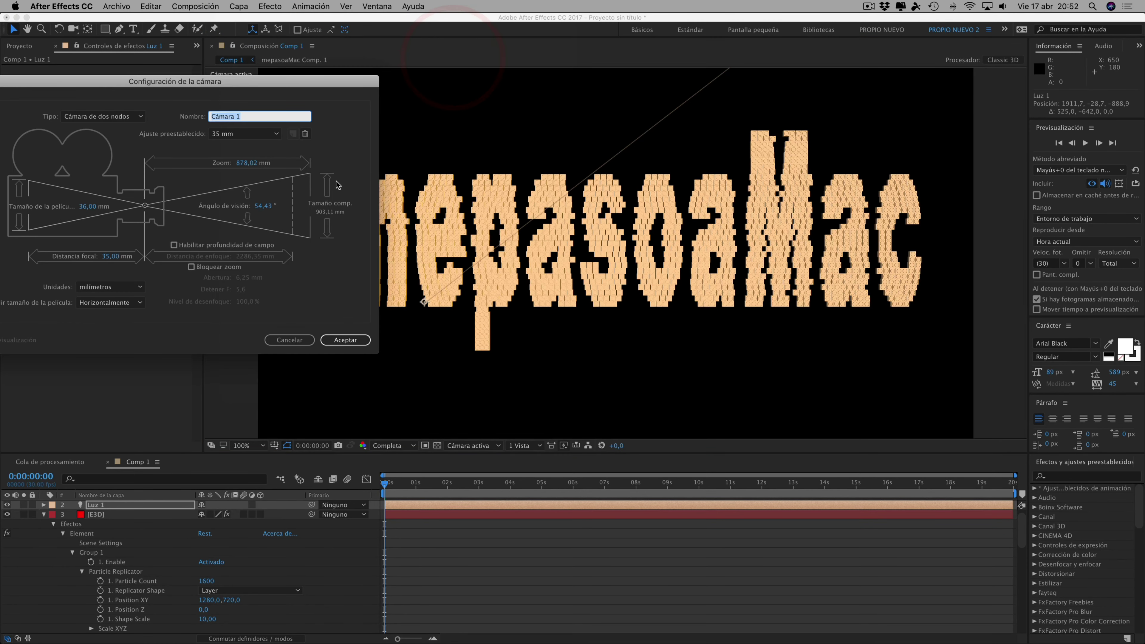
pyautogui.click(366, 339)
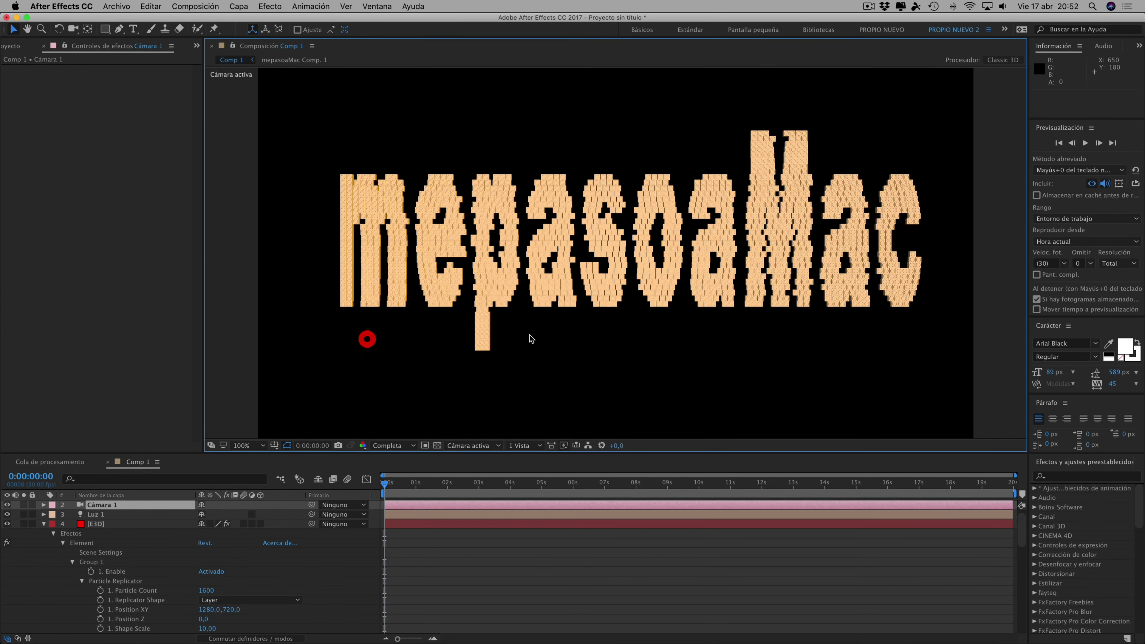
# Orbit Cámara 1 so the brick text is seen at an angle
pyautogui.click(73, 29)
pyautogui.moveTo(552, 214)
pyautogui.mouseDown()
pyautogui.moveTo(577, 220)
pyautogui.moveTo(557, 204)
pyautogui.mouseUp()
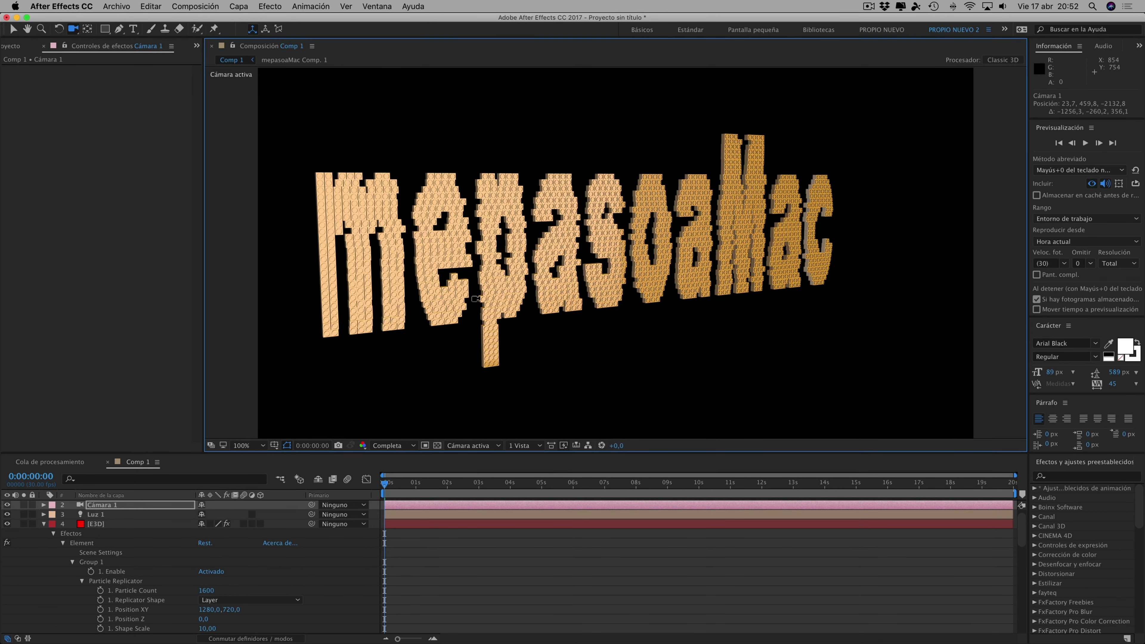
pyautogui.press('.')
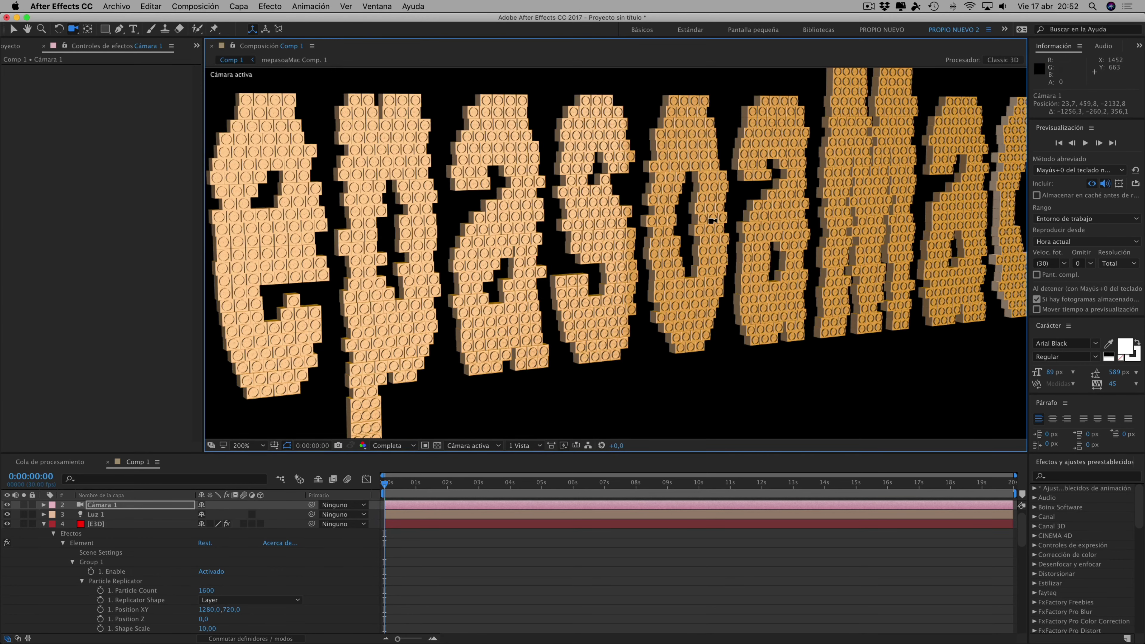
pyautogui.press(',')
pyautogui.press(',')
pyautogui.press('.')
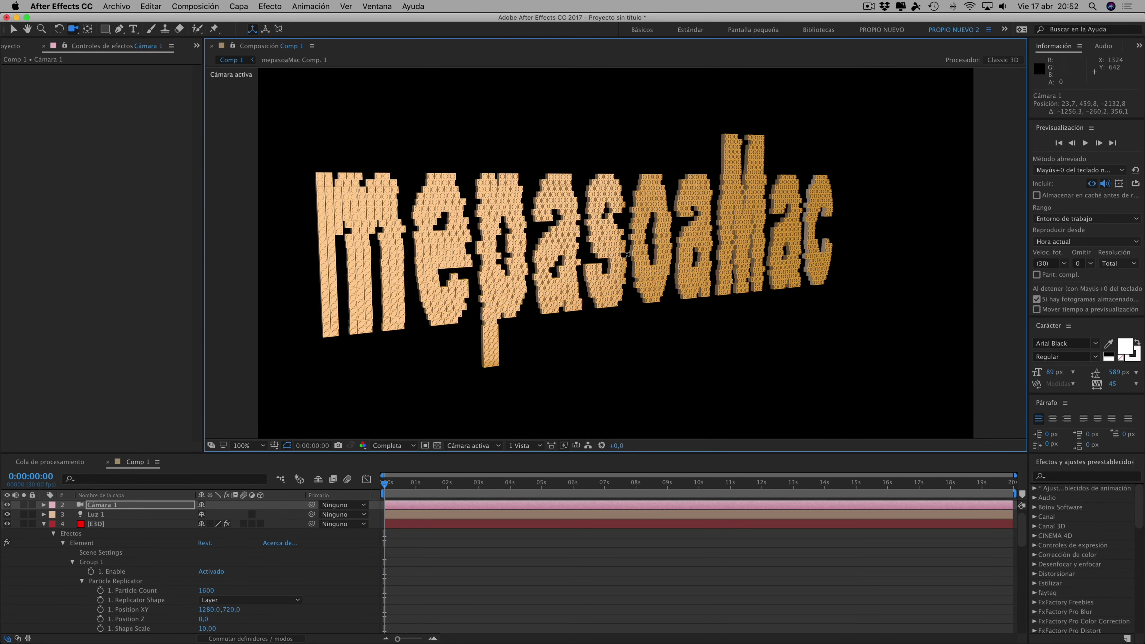
# In Scene Setup, move legoPIEZA out of Group Folder and delete the empty folder
pyautogui.click(100, 525)
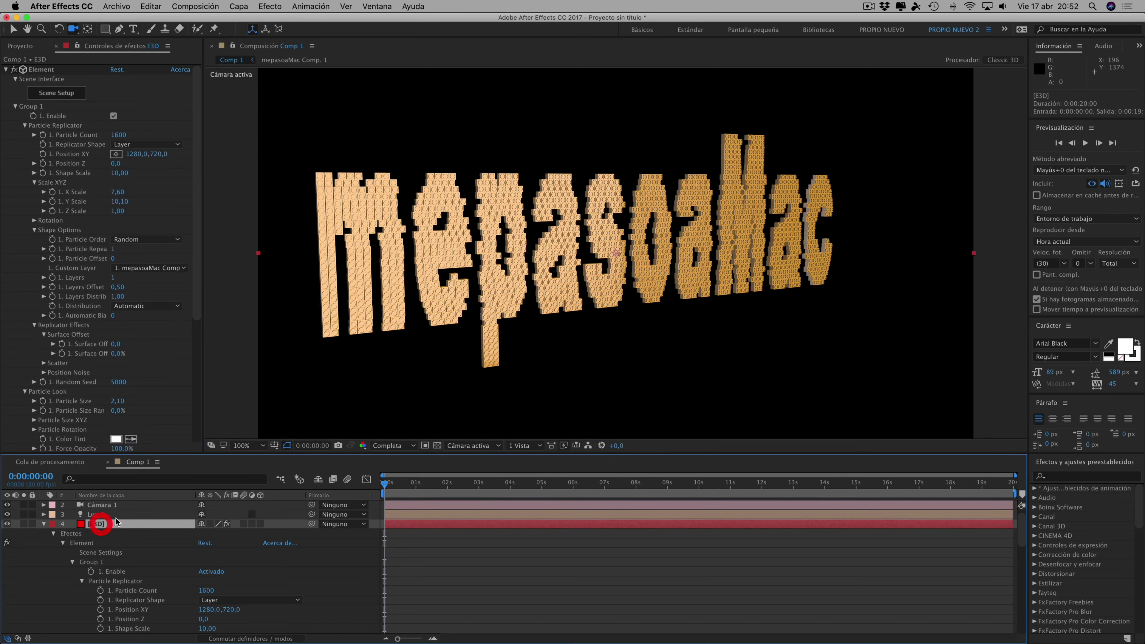
pyautogui.click(54, 94)
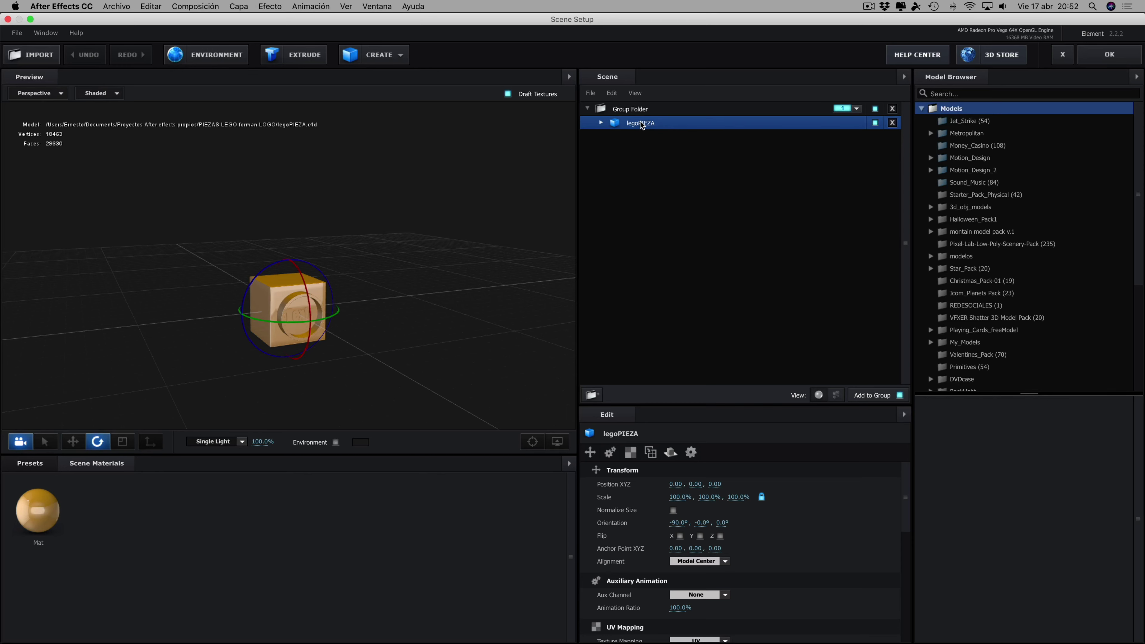
pyautogui.moveTo(641, 121); pyautogui.dragTo(643, 275)
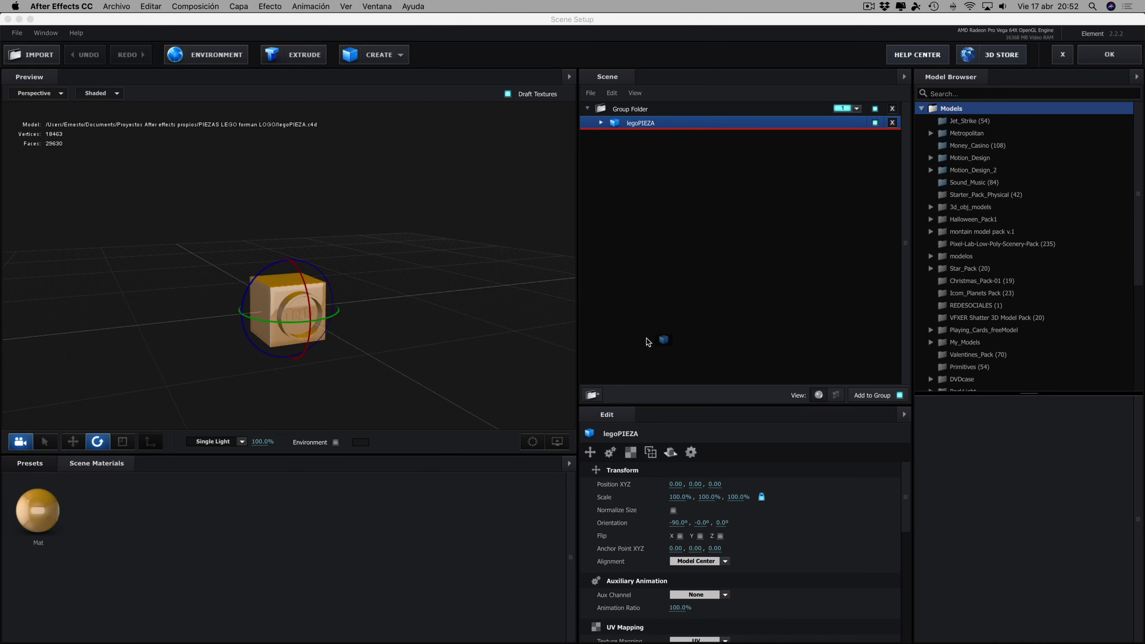
pyautogui.moveTo(646, 339); pyautogui.dragTo(647, 339)
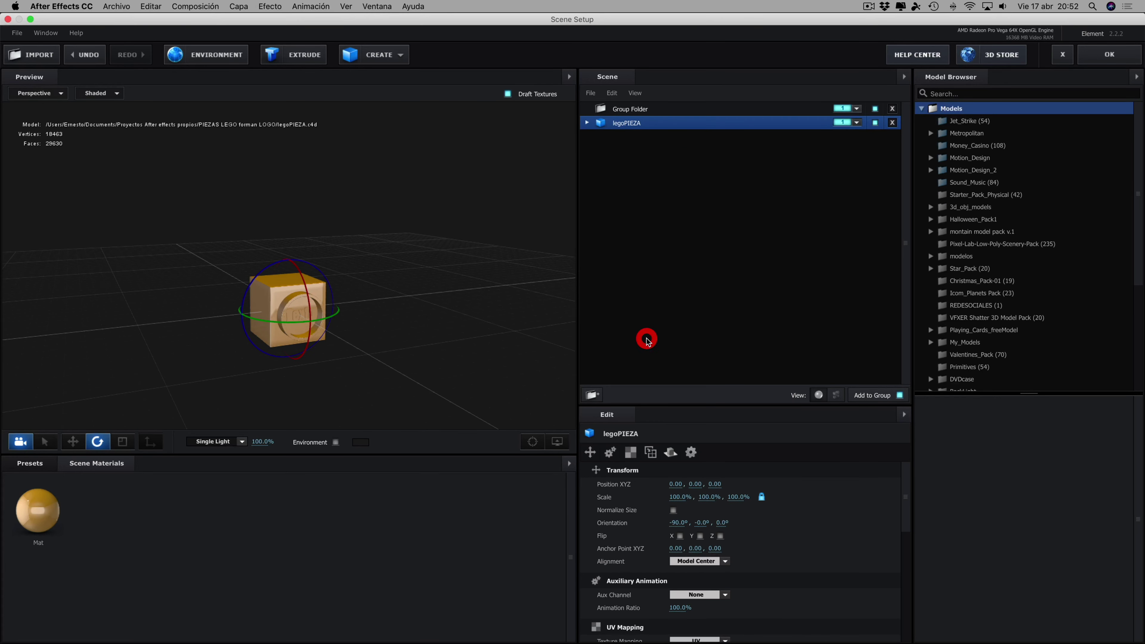
pyautogui.click(892, 108)
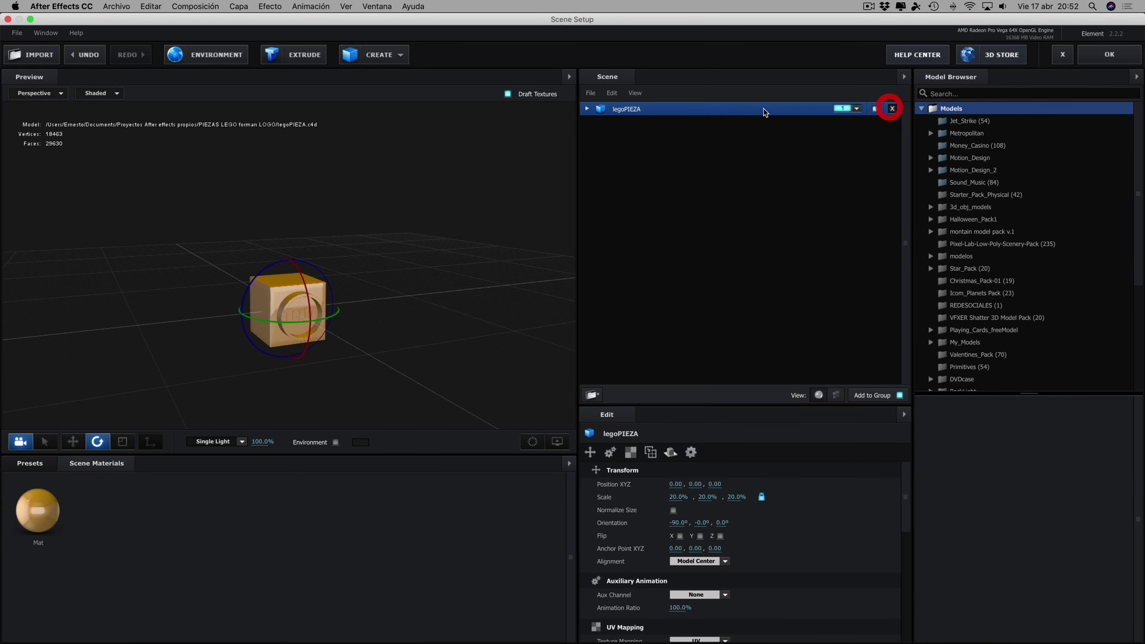
# Duplicate legoPIEZA and assign a duplicated Mat (copy) material to the second copy
pyautogui.click(625, 112)
pyautogui.press('super+d')
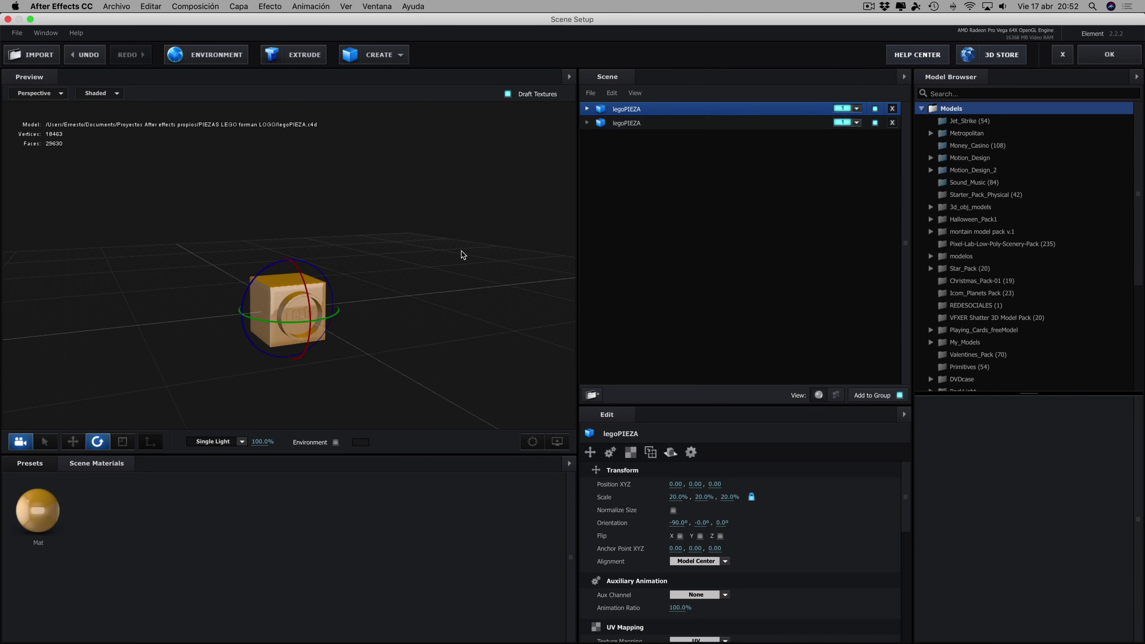
pyautogui.rightClick(48, 508)
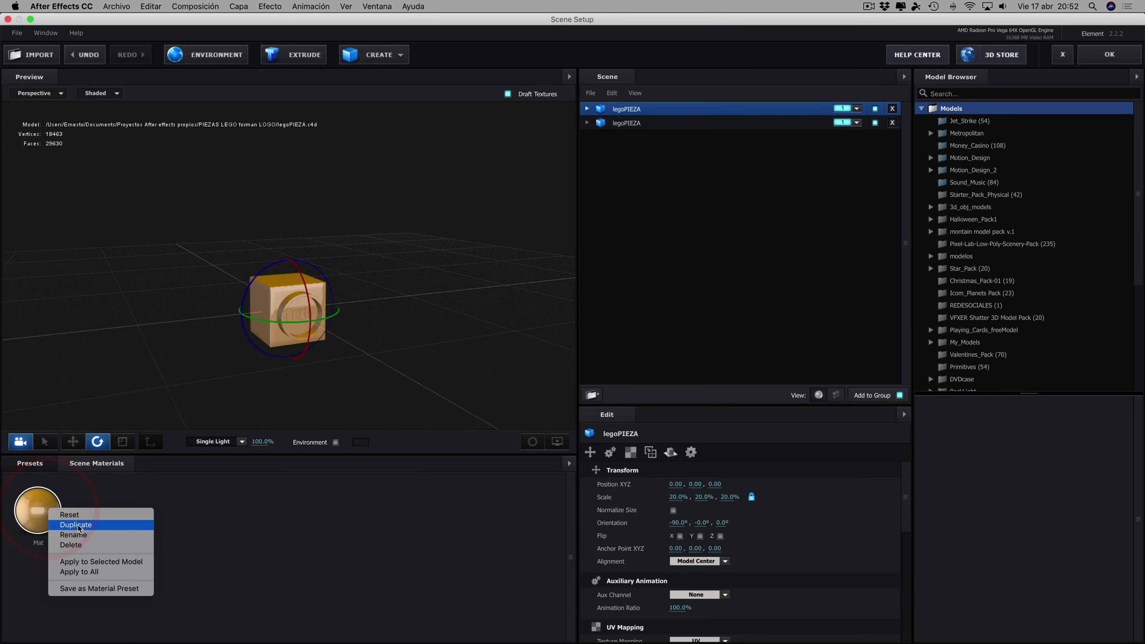
pyautogui.click(78, 526)
pyautogui.moveTo(99, 509); pyautogui.dragTo(631, 125)
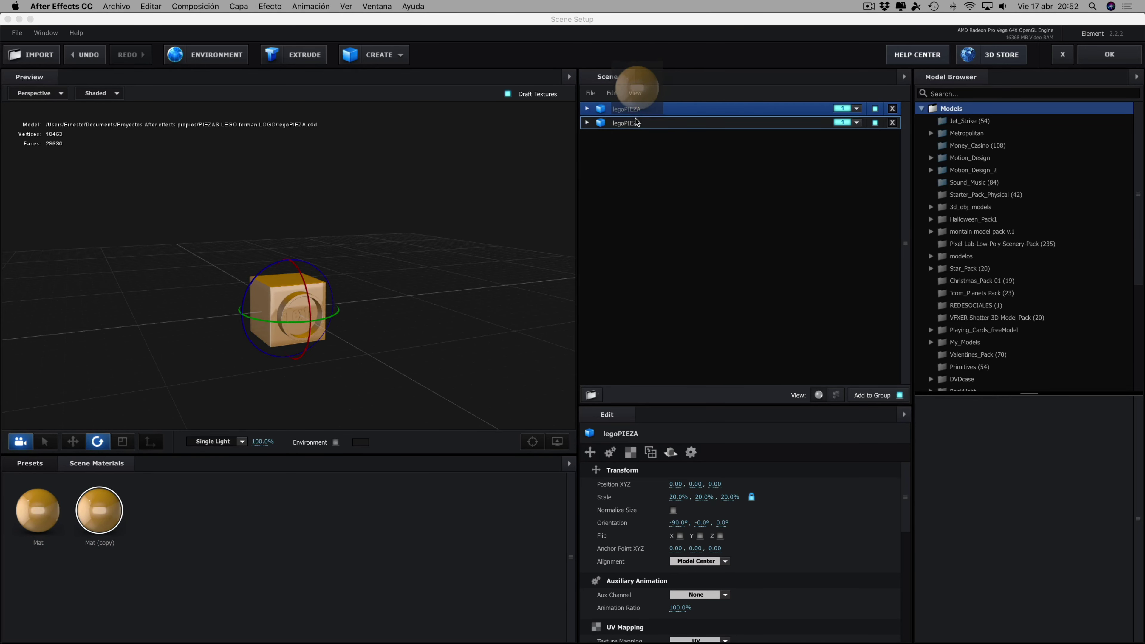
# Make Mat (copy)'s diffuse colour red F85100, then duplicate the second legoPIEZA
pyautogui.click(586, 109)
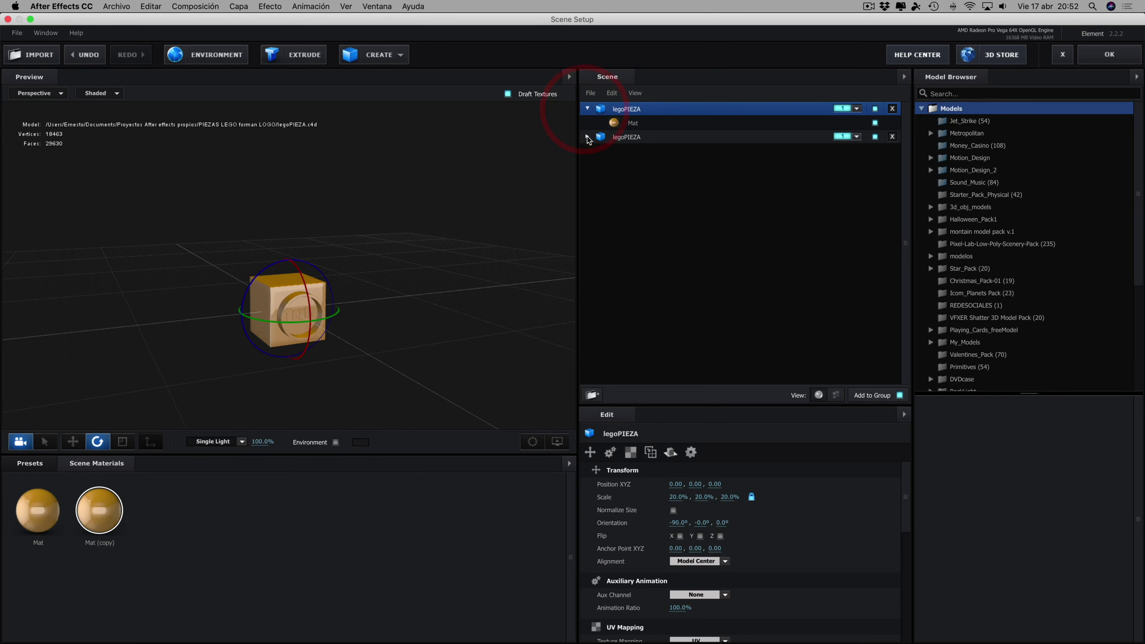
pyautogui.click(587, 136)
pyautogui.click(640, 154)
pyautogui.click(675, 626)
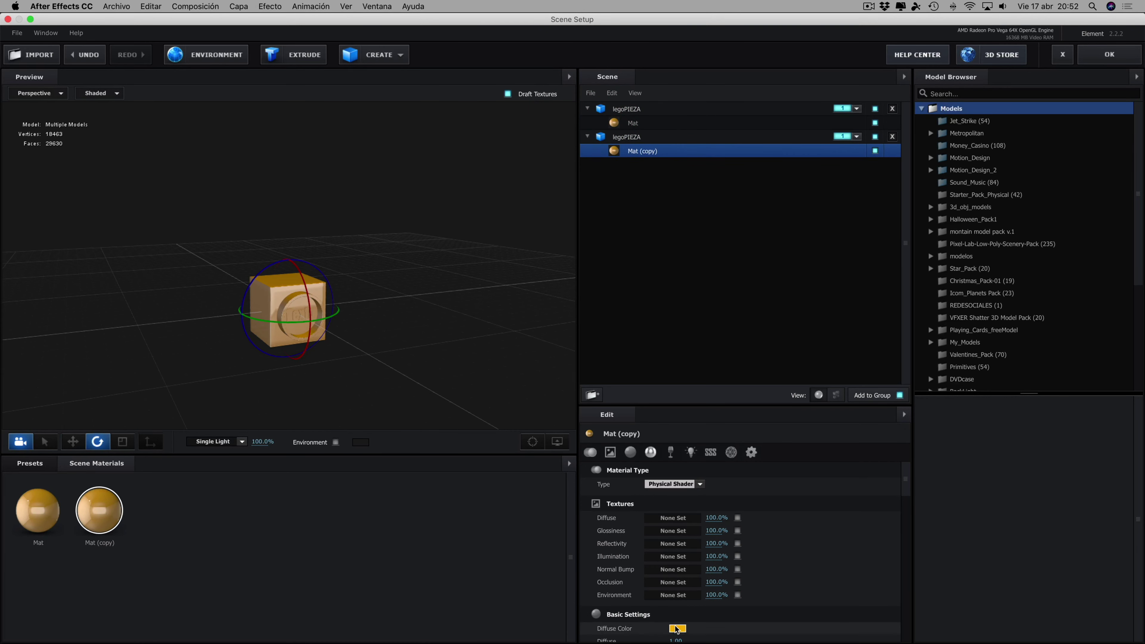
pyautogui.moveTo(622, 281); pyautogui.dragTo(622, 284)
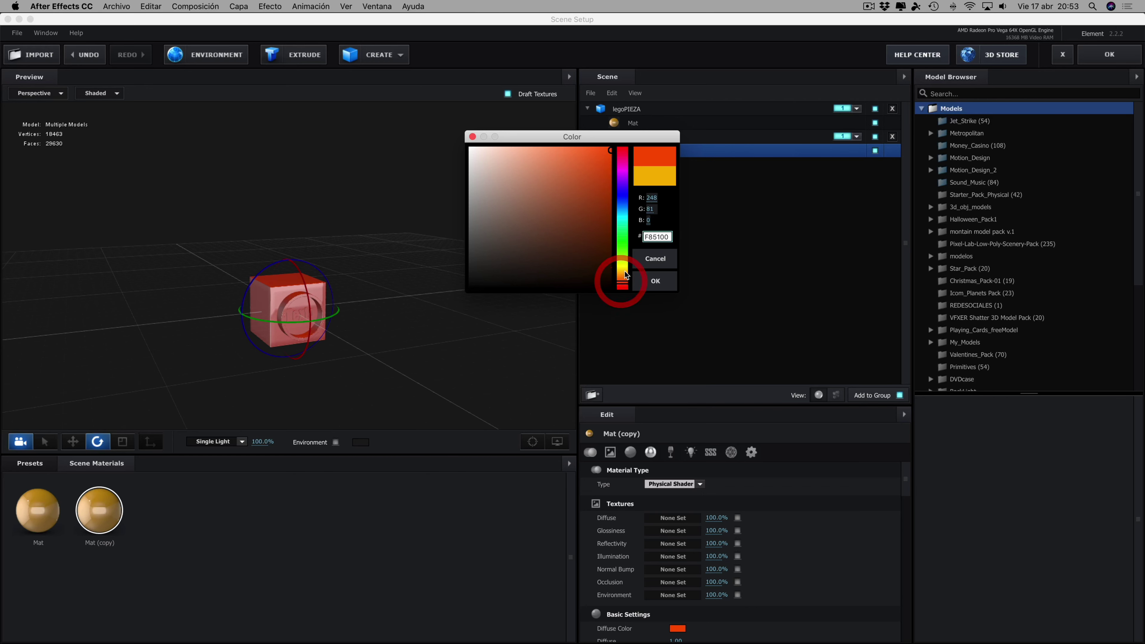
pyautogui.click(655, 281)
pyautogui.click(655, 281)
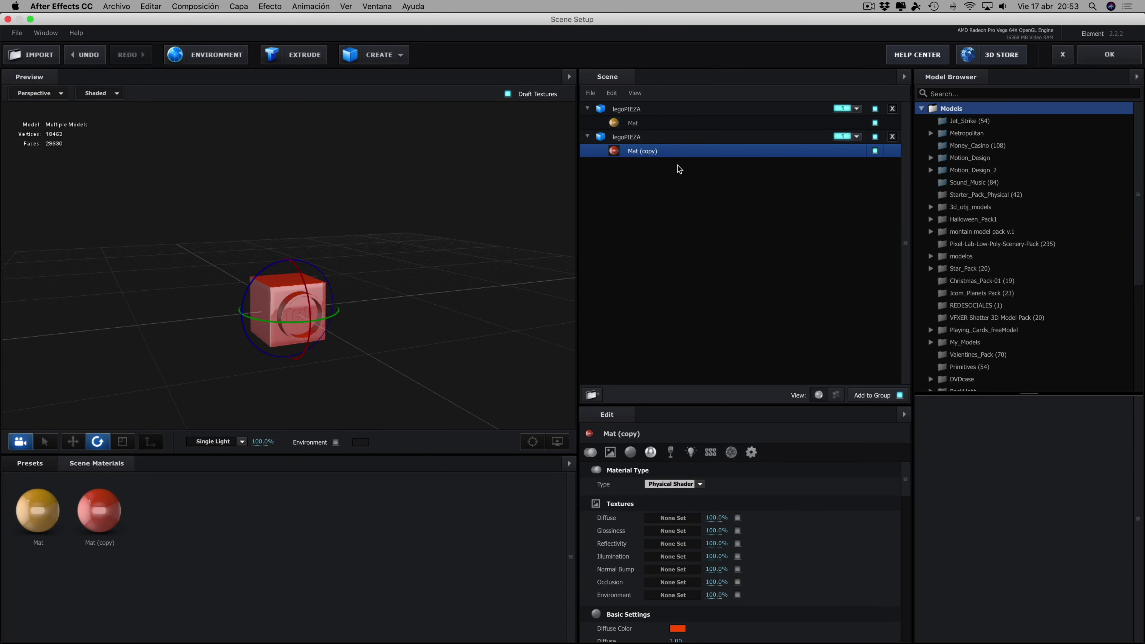
pyautogui.click(631, 138)
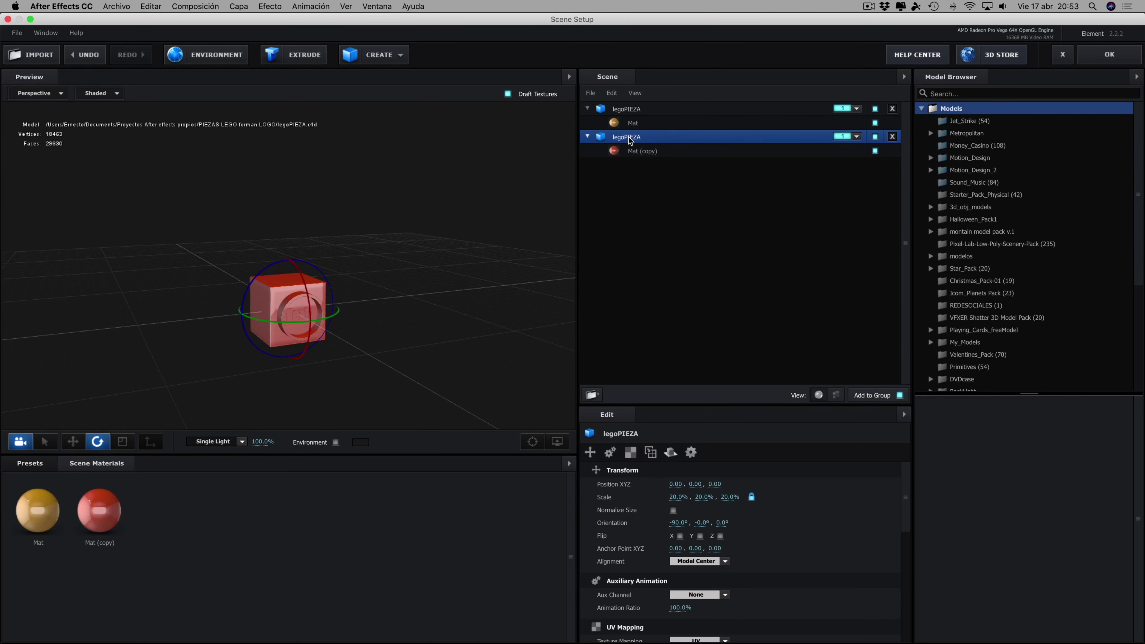
pyautogui.press('super+d')
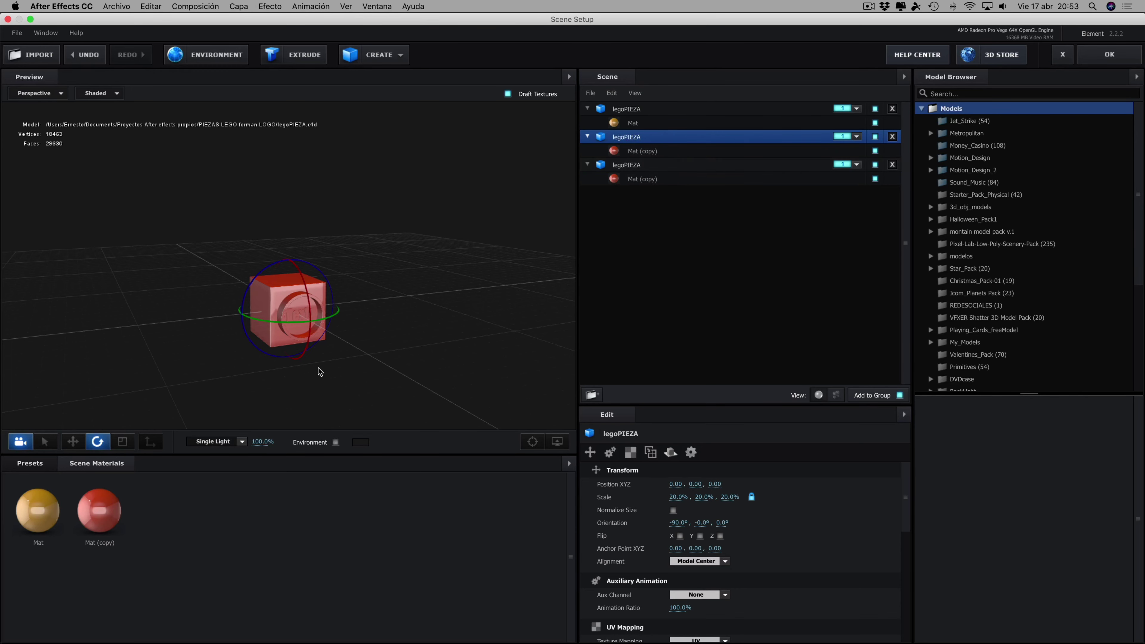
# Apply a duplicate material, Mat (copy) (copy), to the third legoPIEZA and set its diffuse colour to light grey
pyautogui.rightClick(106, 517)
pyautogui.click(130, 527)
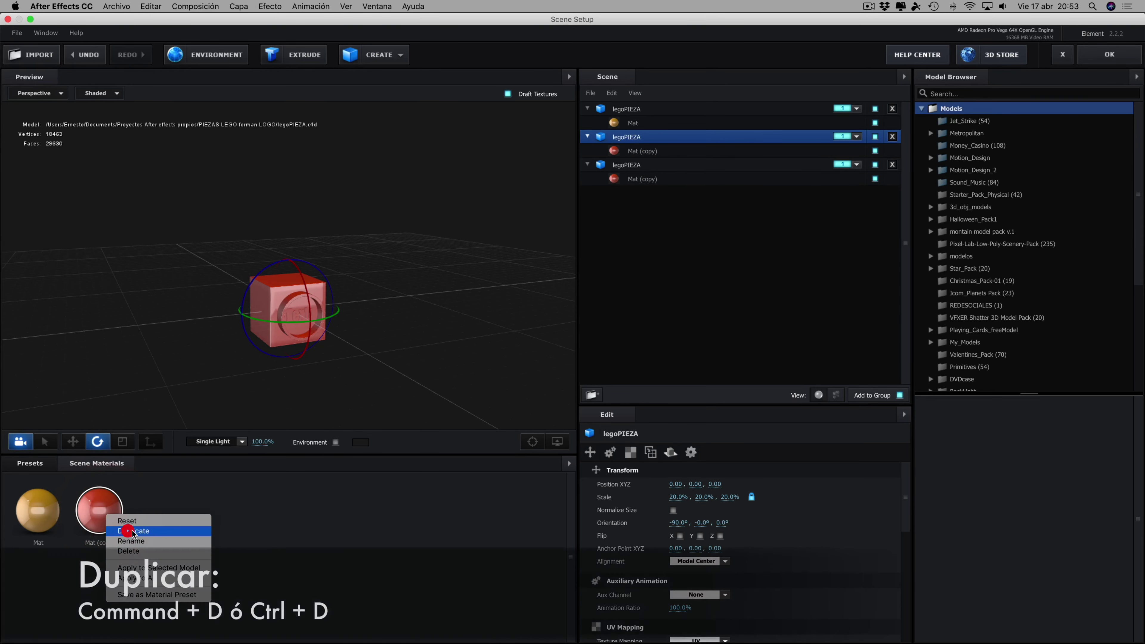
pyautogui.moveTo(161, 510); pyautogui.dragTo(644, 179)
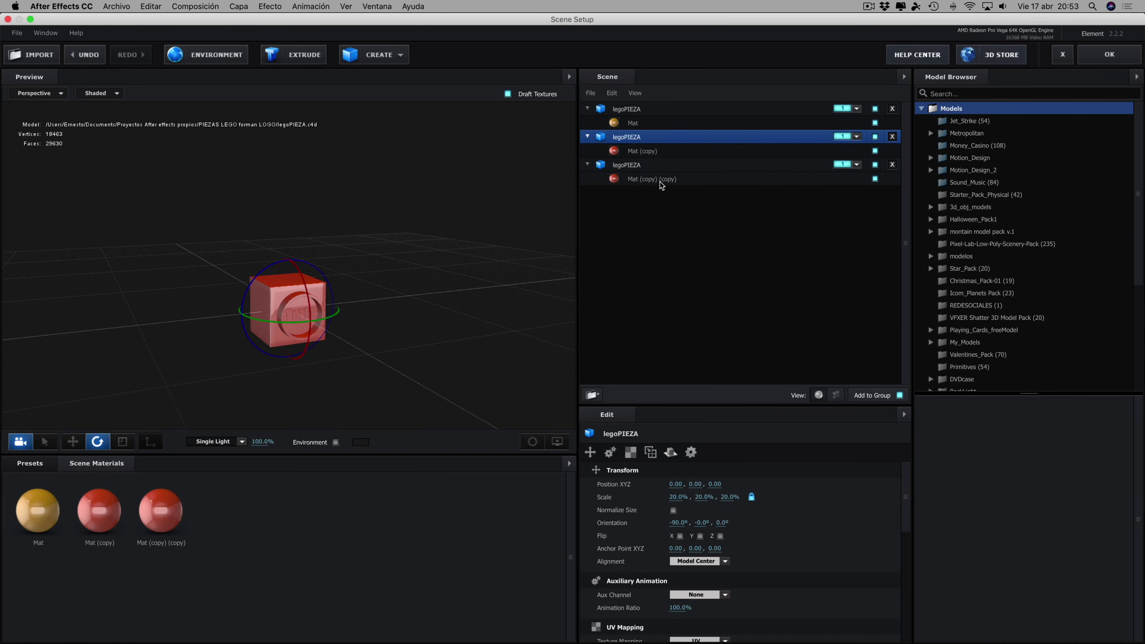
pyautogui.click(641, 180)
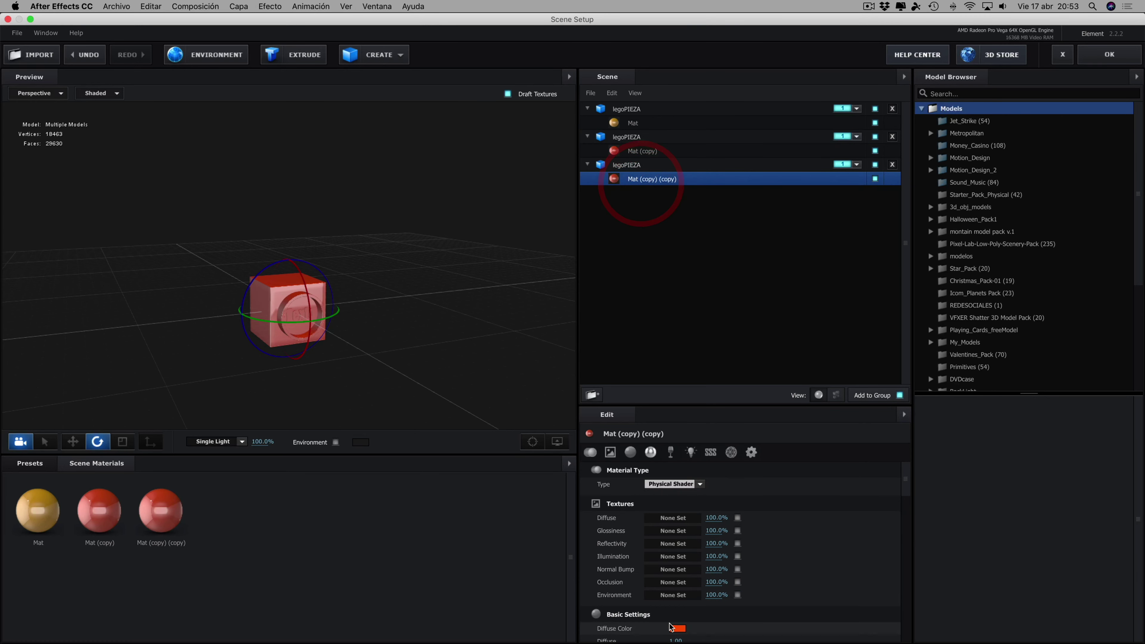
pyautogui.click(677, 628)
pyautogui.click(471, 180)
pyautogui.moveTo(470, 177); pyautogui.dragTo(466, 166)
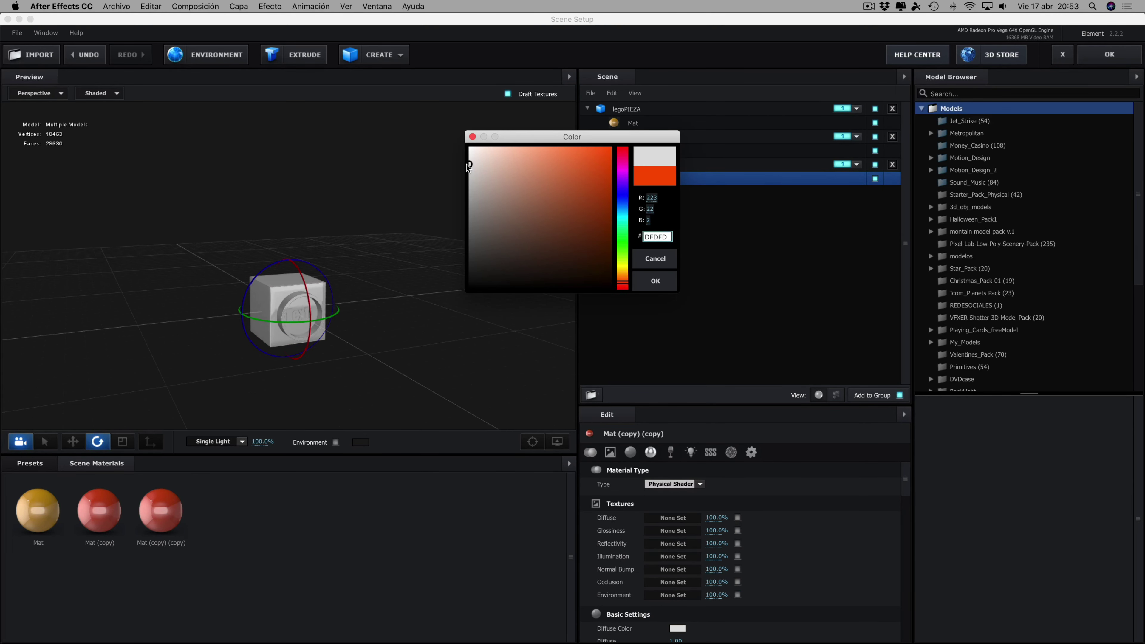
pyautogui.click(467, 161)
pyautogui.click(655, 281)
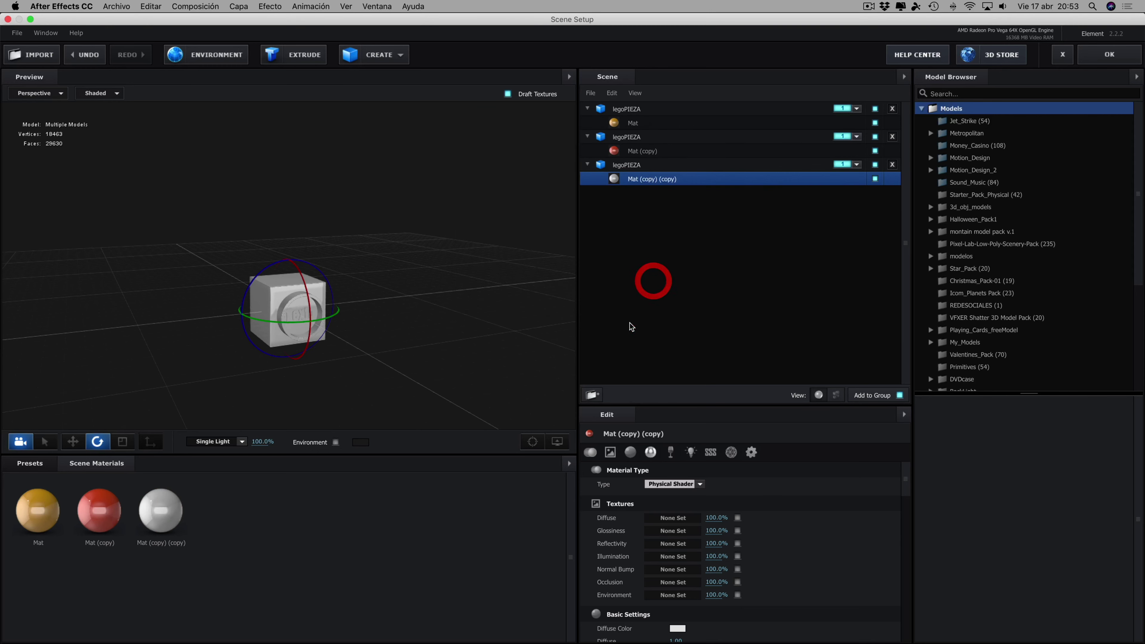
# Duplicate the third legoPIEZA to add a fourth brick with the same light grey material
pyautogui.click(631, 165)
pyautogui.press('super+d')
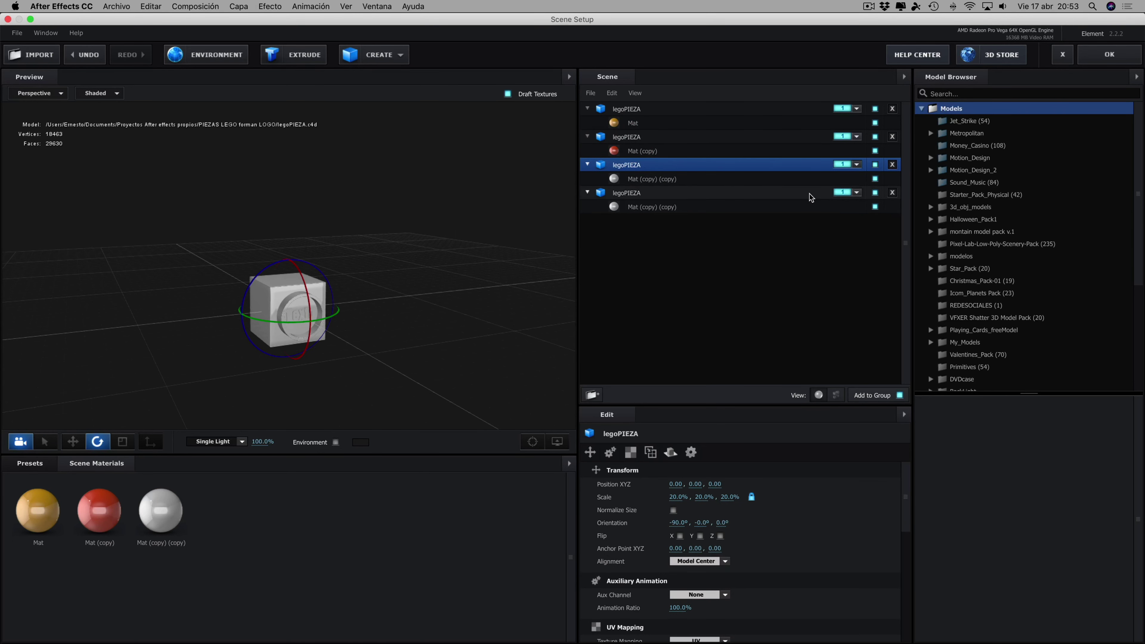
pyautogui.rightClick(172, 516)
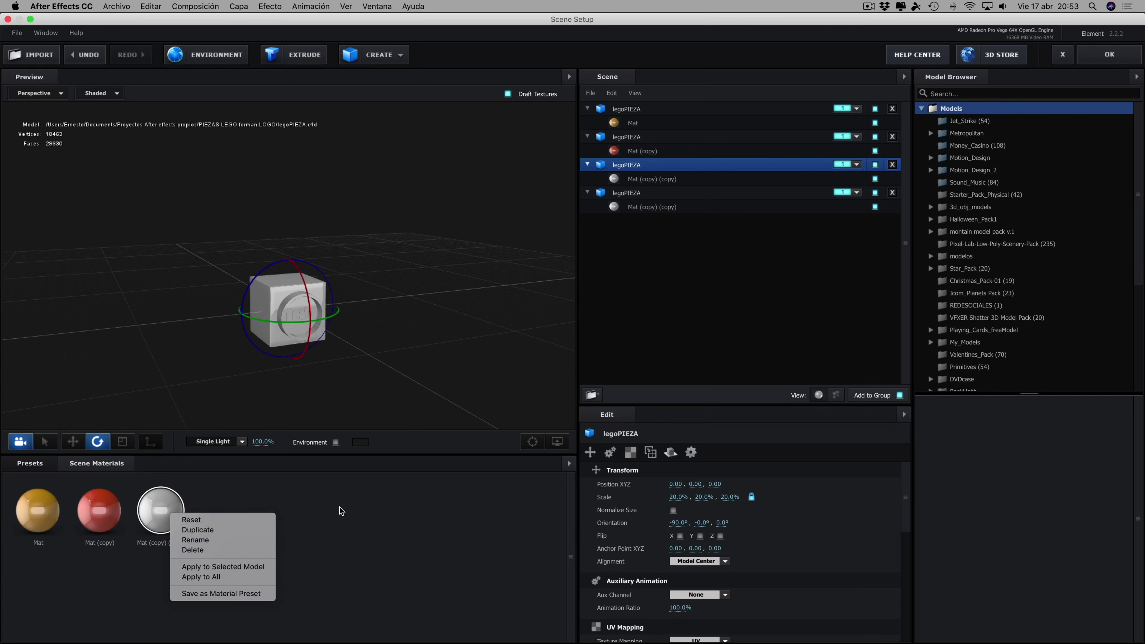
pyautogui.click(170, 531)
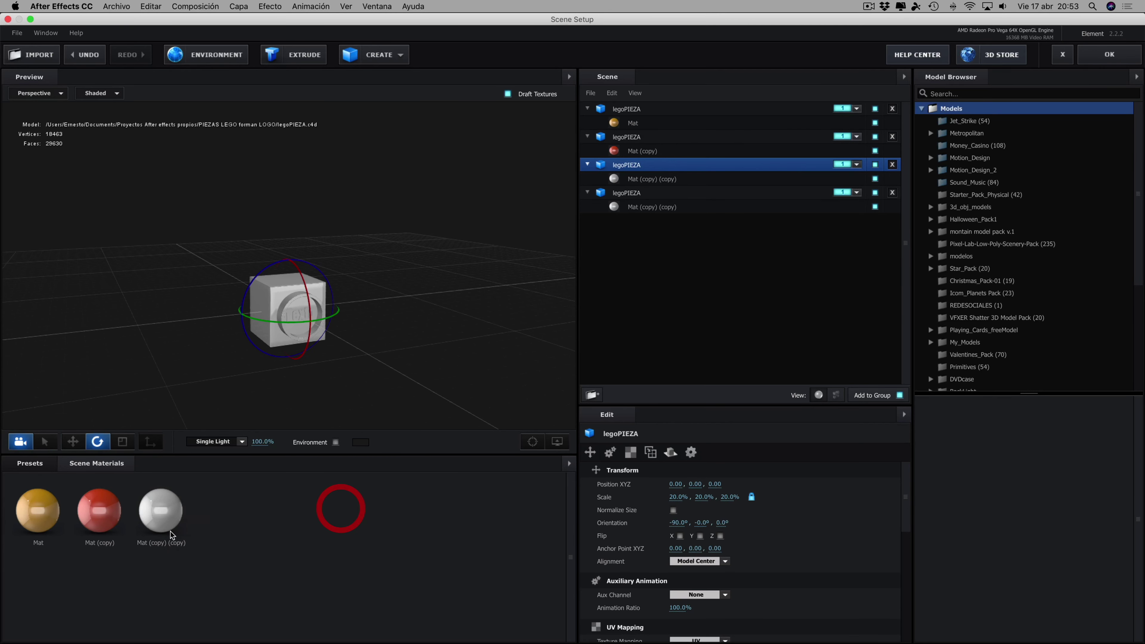
# Apply a copy of the light grey material to the fourth legoPIEZA and set its diffuse colour to near-black 131313
pyautogui.rightClick(165, 505)
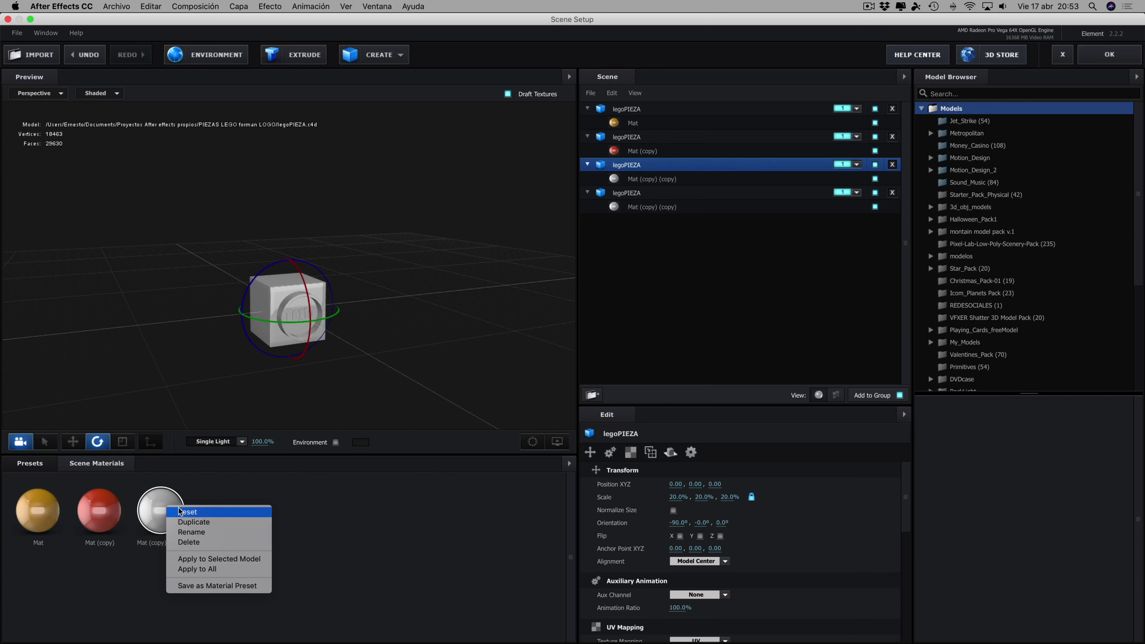
pyautogui.click(193, 523)
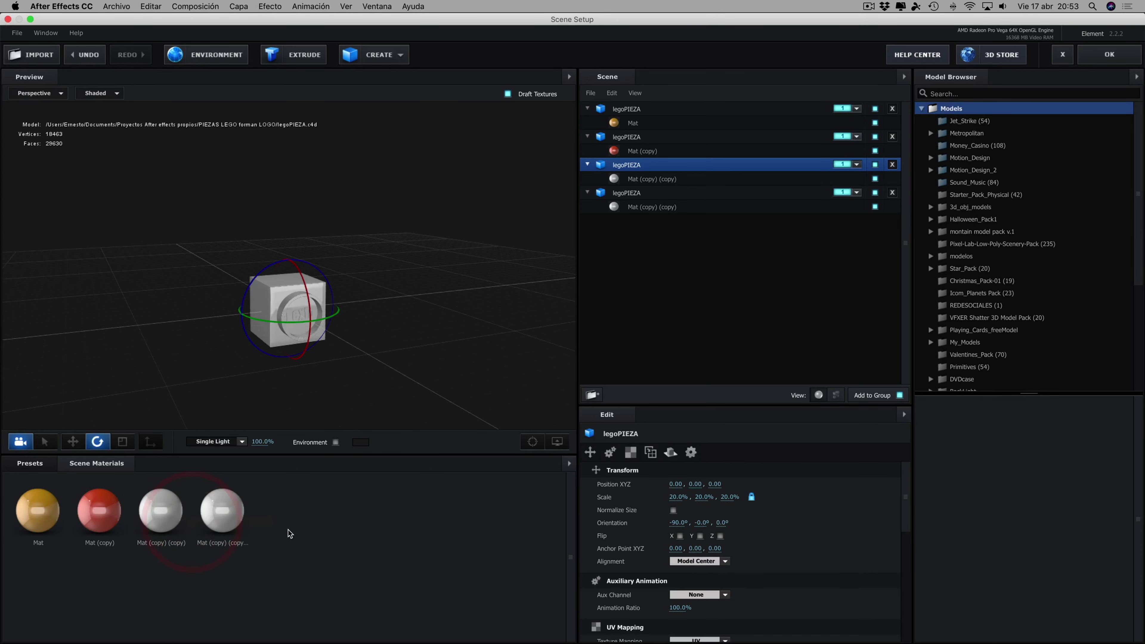
pyautogui.moveTo(222, 510); pyautogui.dragTo(656, 206)
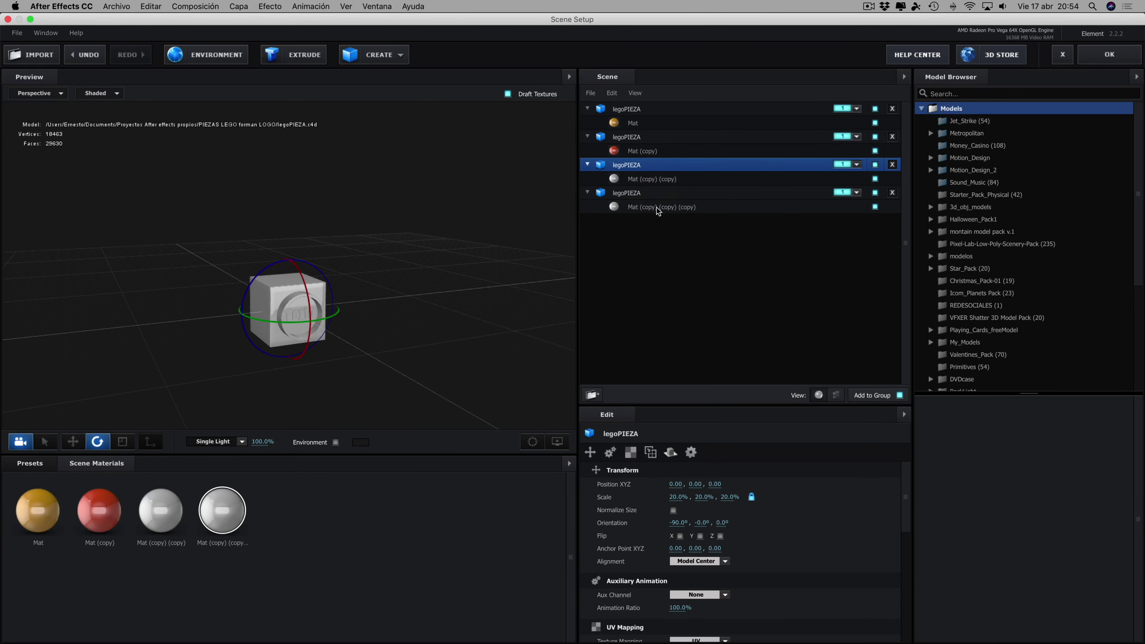
pyautogui.click(657, 208)
pyautogui.click(677, 628)
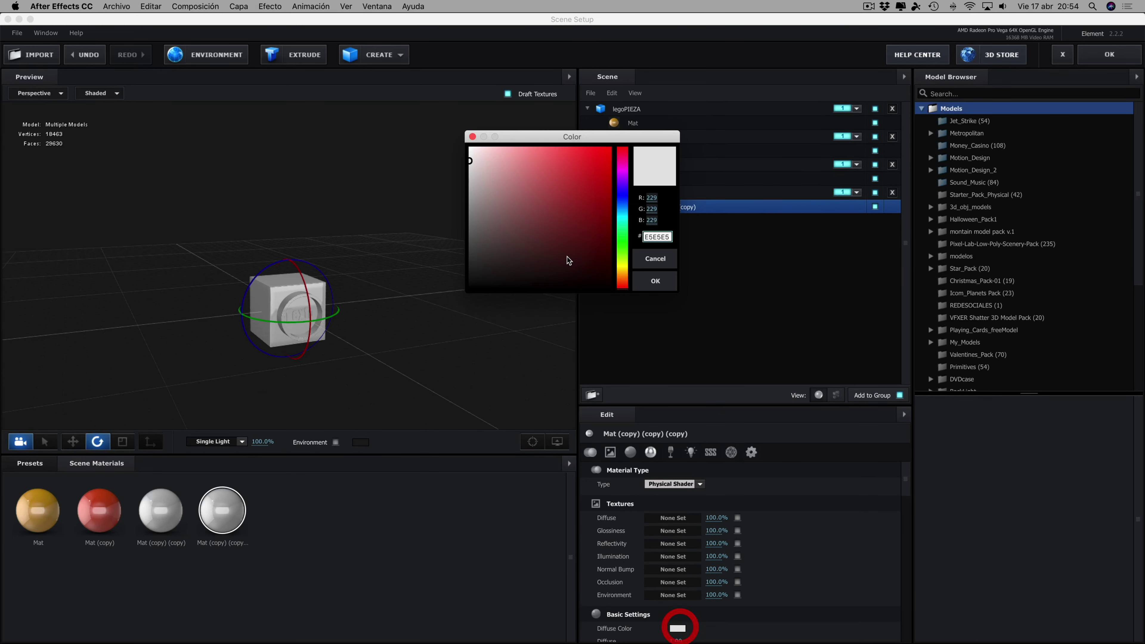
pyautogui.moveTo(482, 261); pyautogui.dragTo(468, 272)
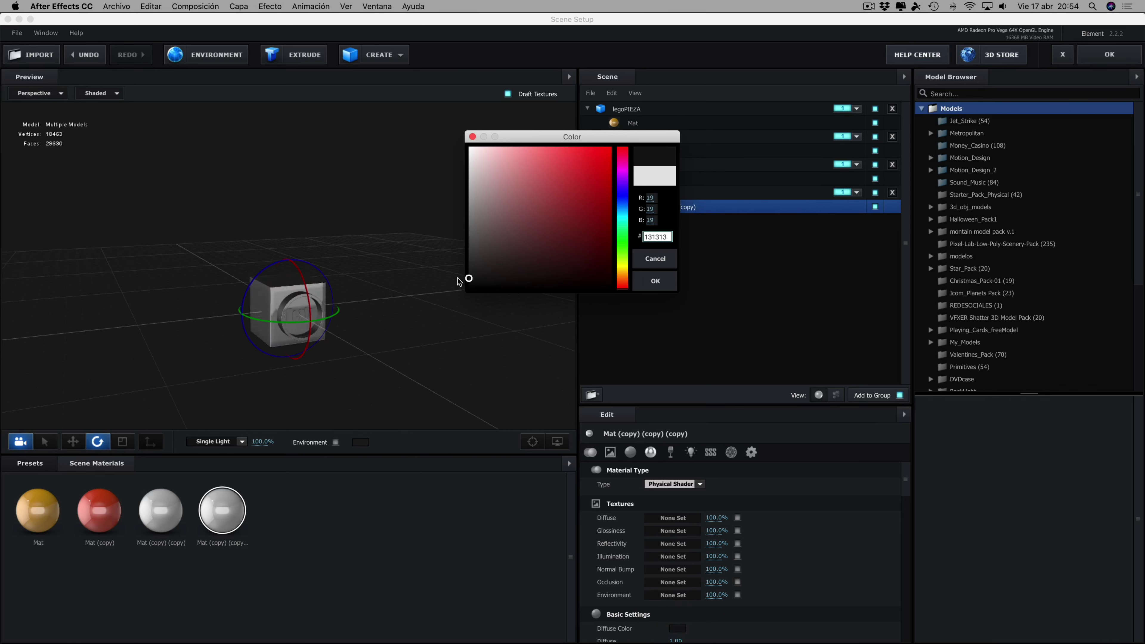
pyautogui.click(655, 281)
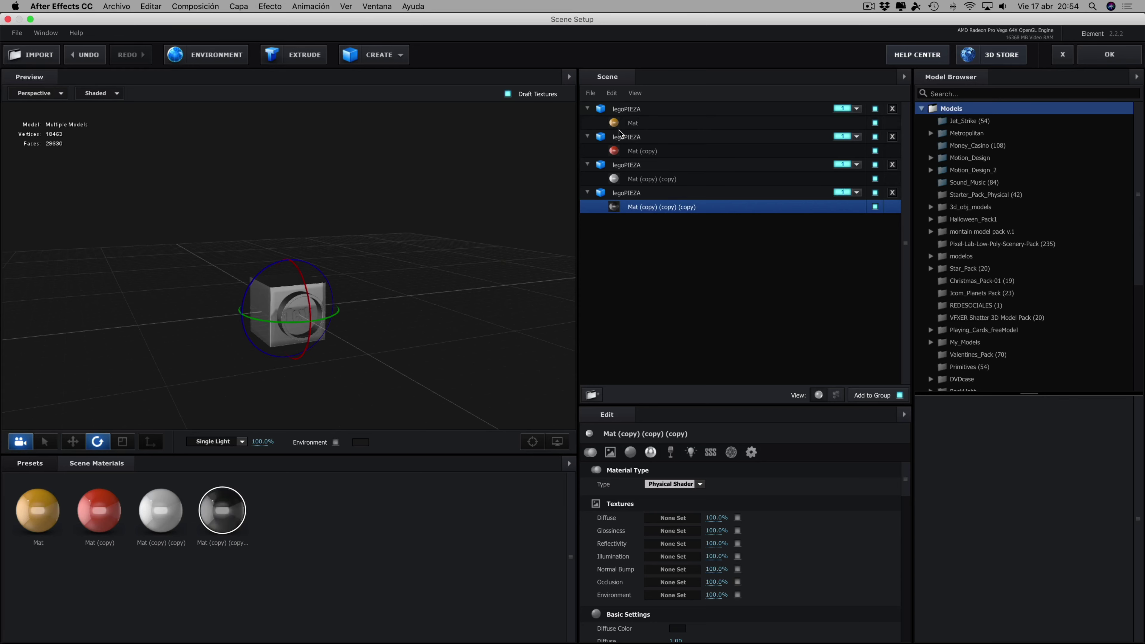
# Duplicate the dark material and the fourth legoPIEZA, and put the new material on the fifth brick
pyautogui.rightClick(223, 512)
pyautogui.click(257, 527)
pyautogui.moveTo(286, 522); pyautogui.dragTo(294, 522)
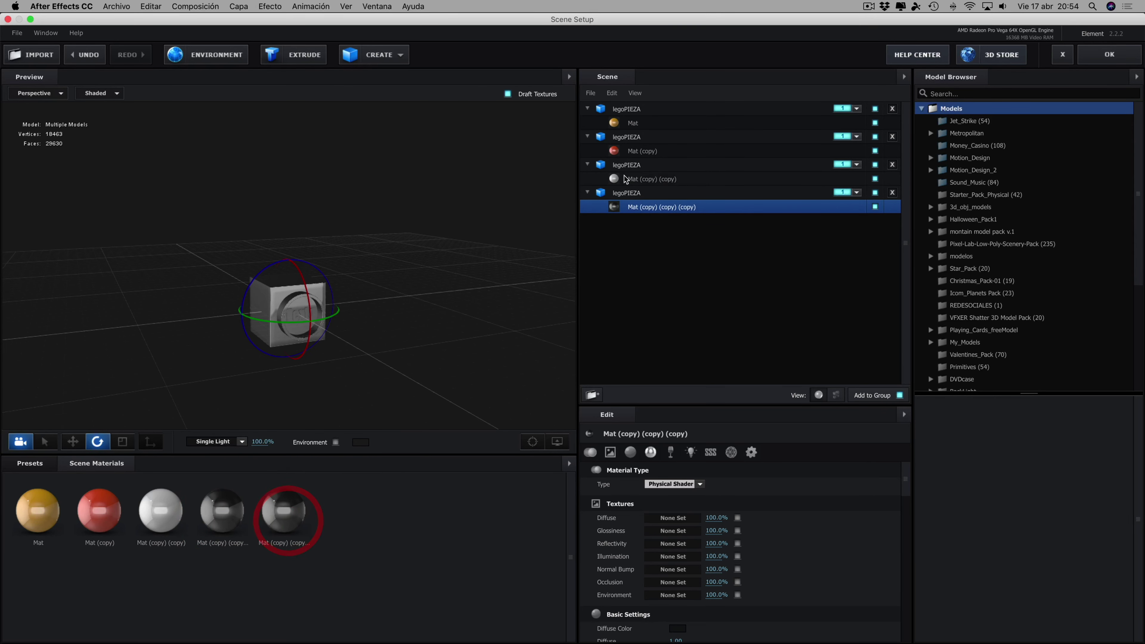
pyautogui.click(625, 193)
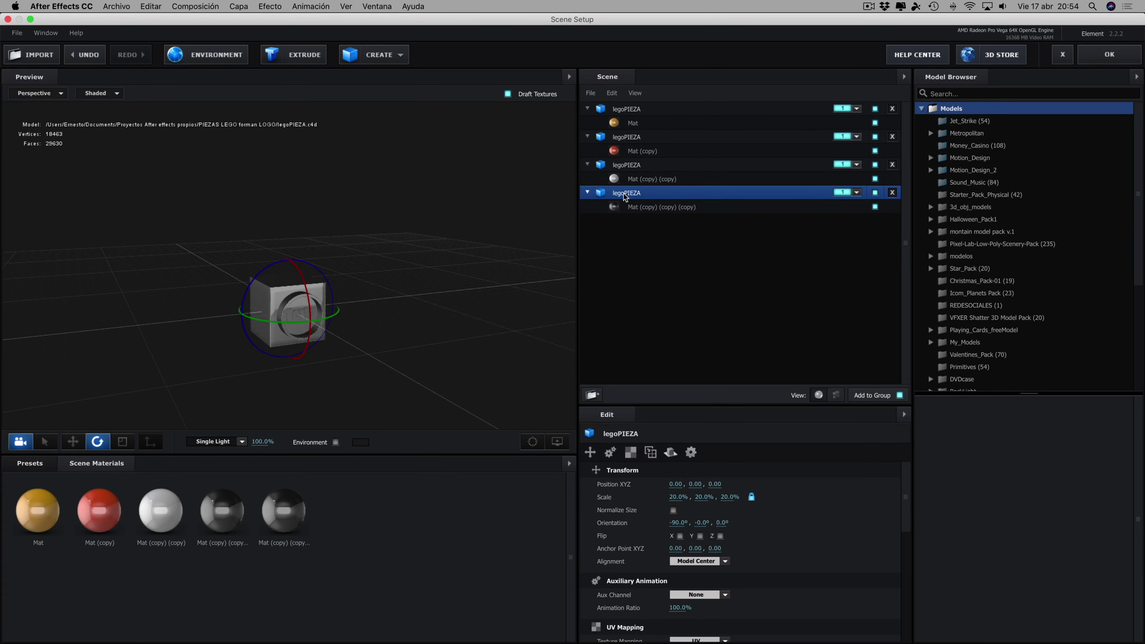
pyautogui.press('super+d')
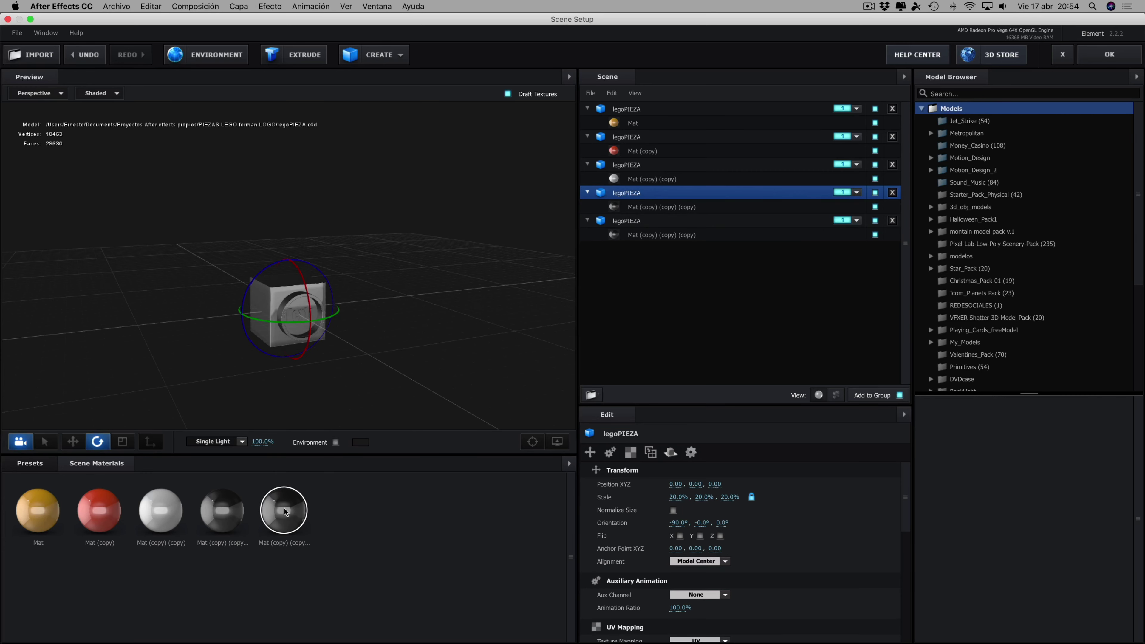
pyautogui.moveTo(284, 509); pyautogui.dragTo(650, 235)
# Set the diffuse colour of Mat (copy) (copy) (copy) (copy) on the fifth legoPIEZA to light peach-beige
pyautogui.click(676, 235)
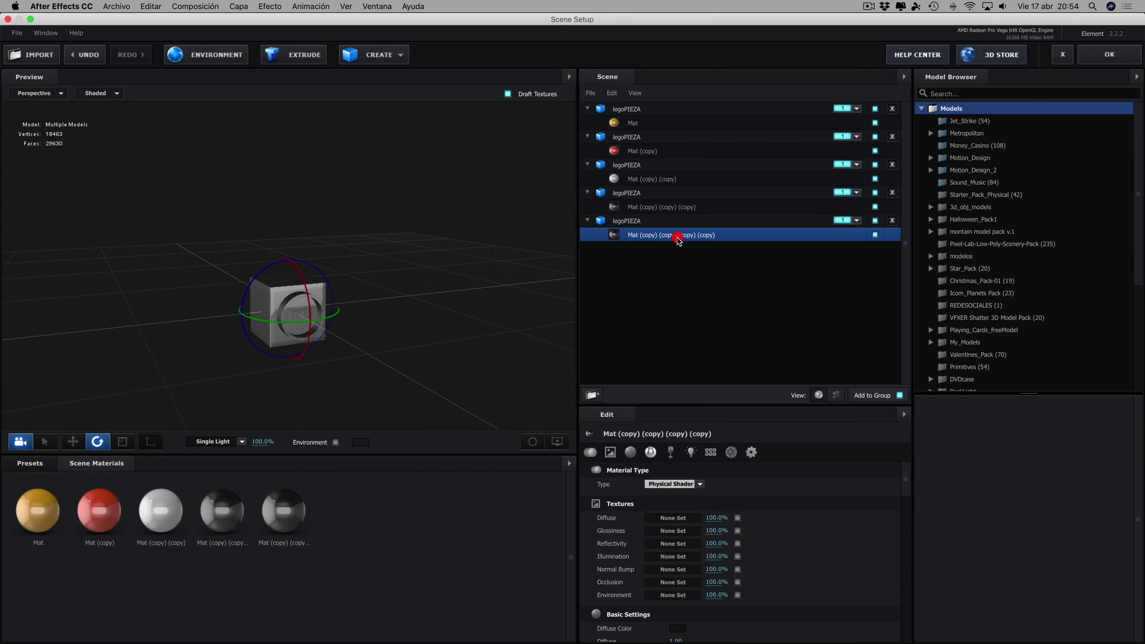
pyautogui.click(679, 628)
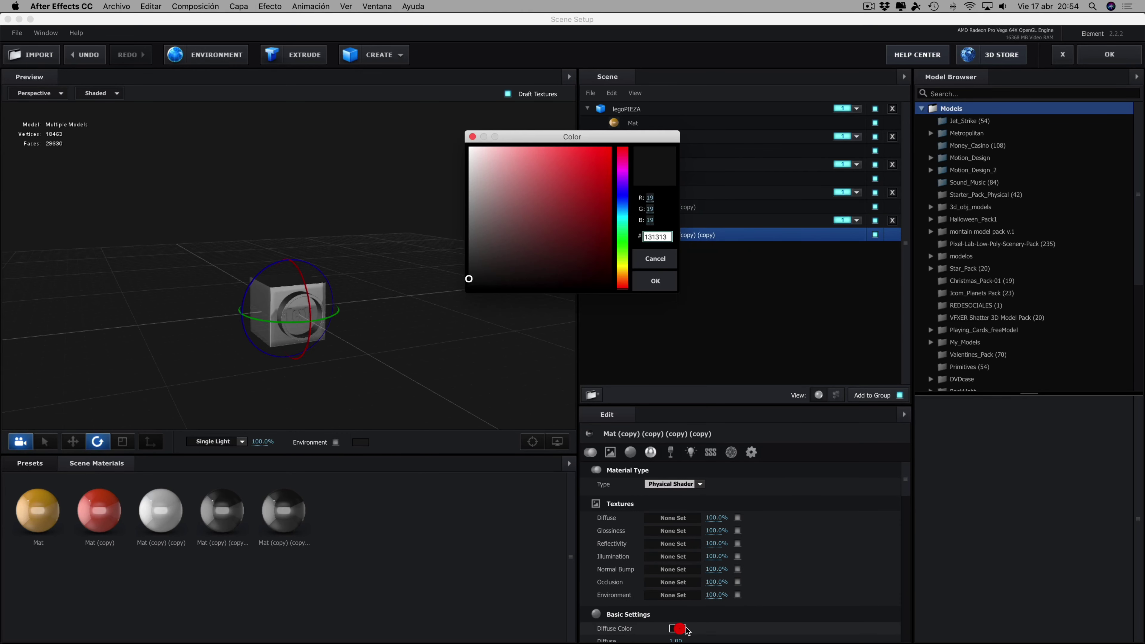
pyautogui.click(623, 261)
pyautogui.click(547, 147)
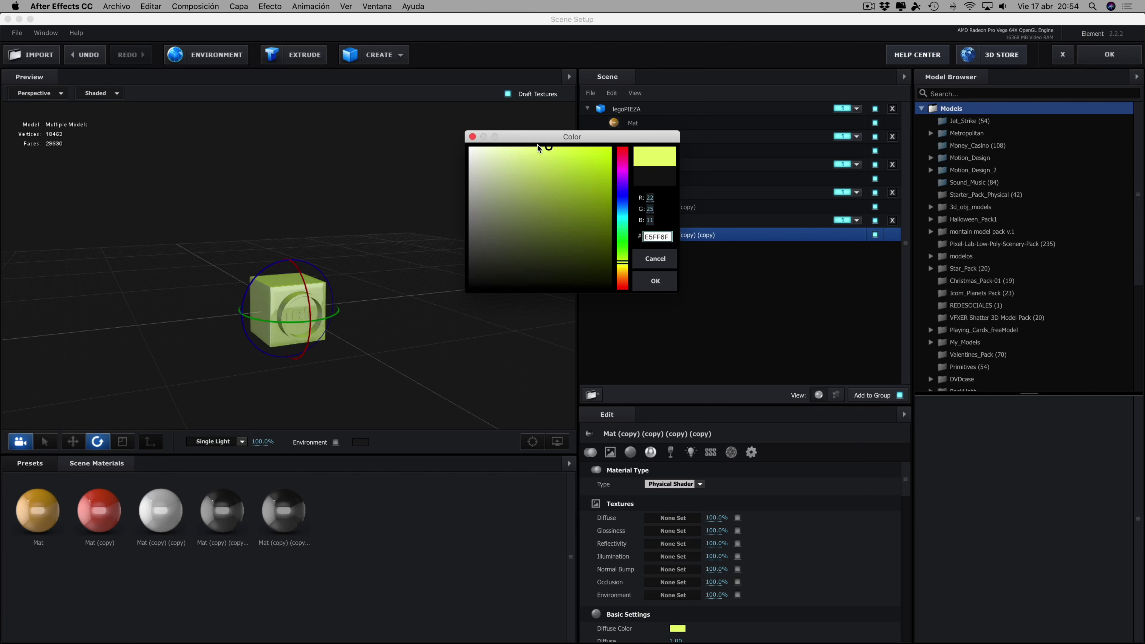
pyautogui.click(527, 146)
pyautogui.click(623, 277)
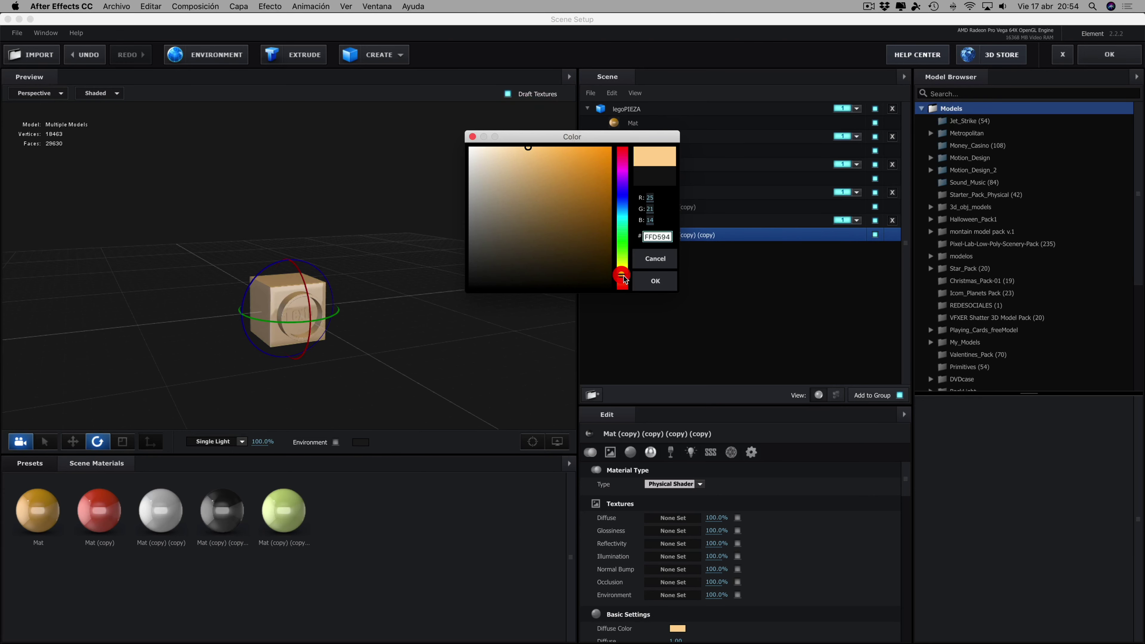
pyautogui.moveTo(624, 279); pyautogui.dragTo(625, 277)
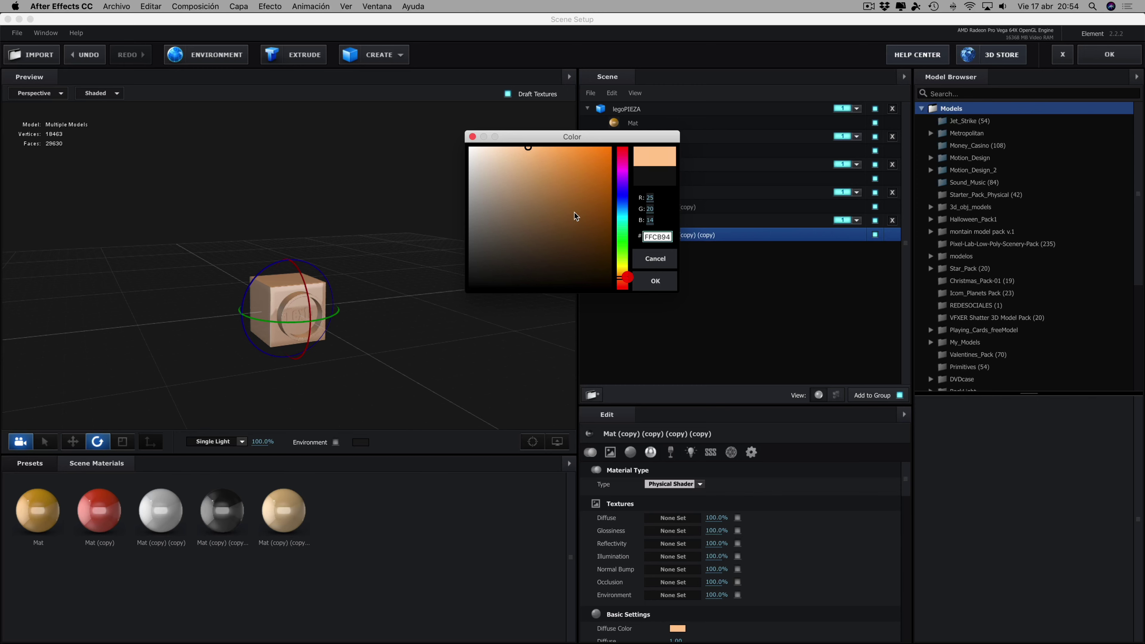
pyautogui.click(505, 149)
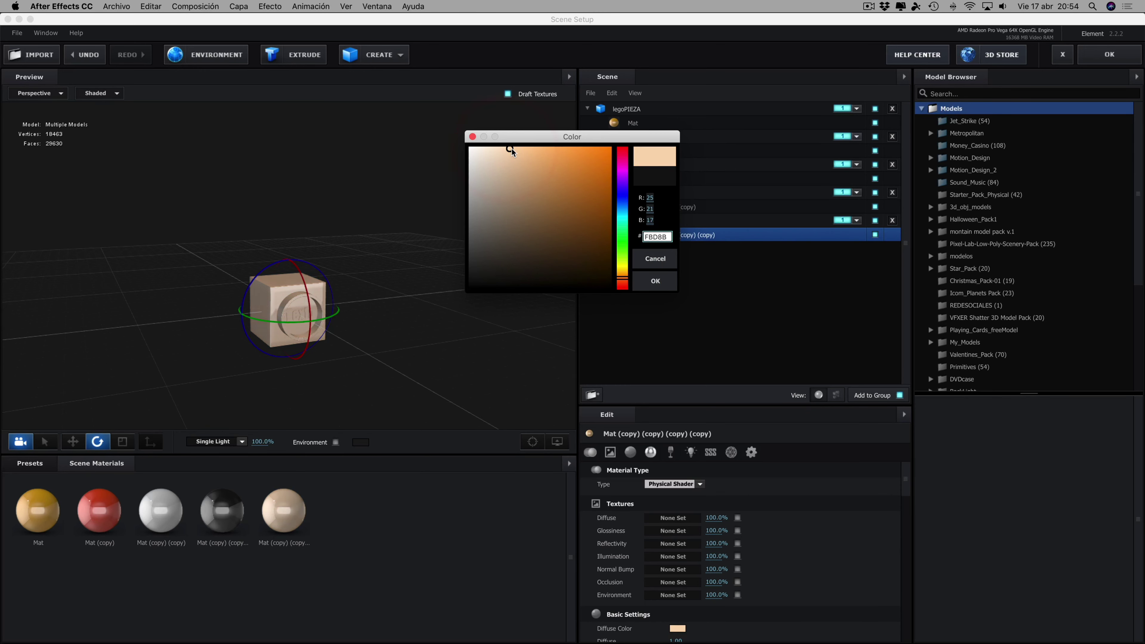
pyautogui.moveTo(505, 148); pyautogui.dragTo(527, 148)
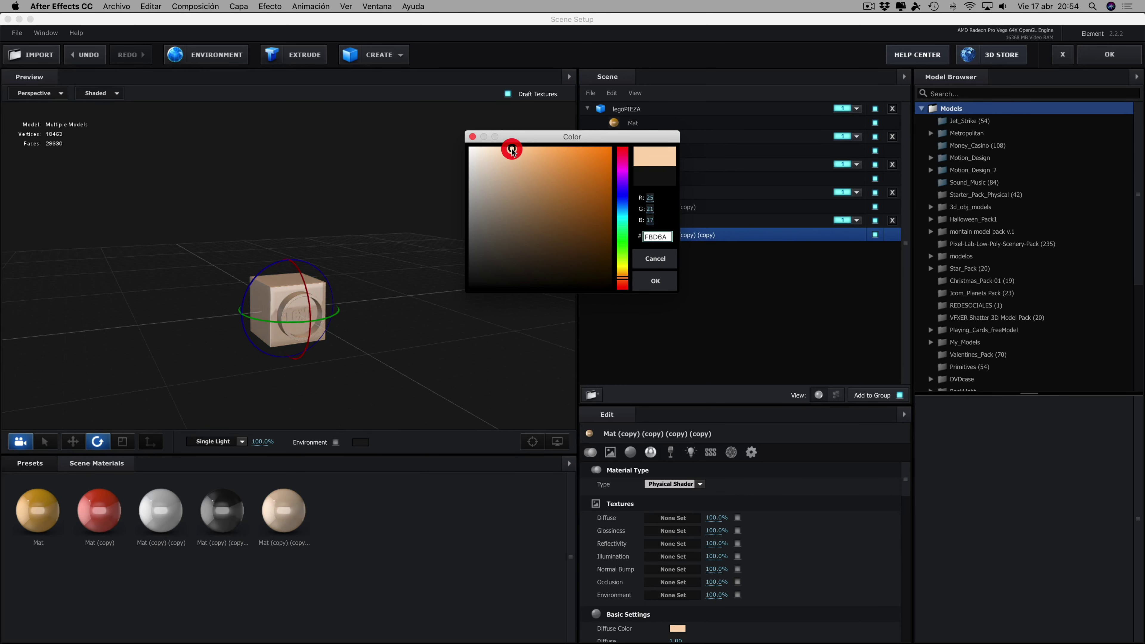
pyautogui.click(655, 280)
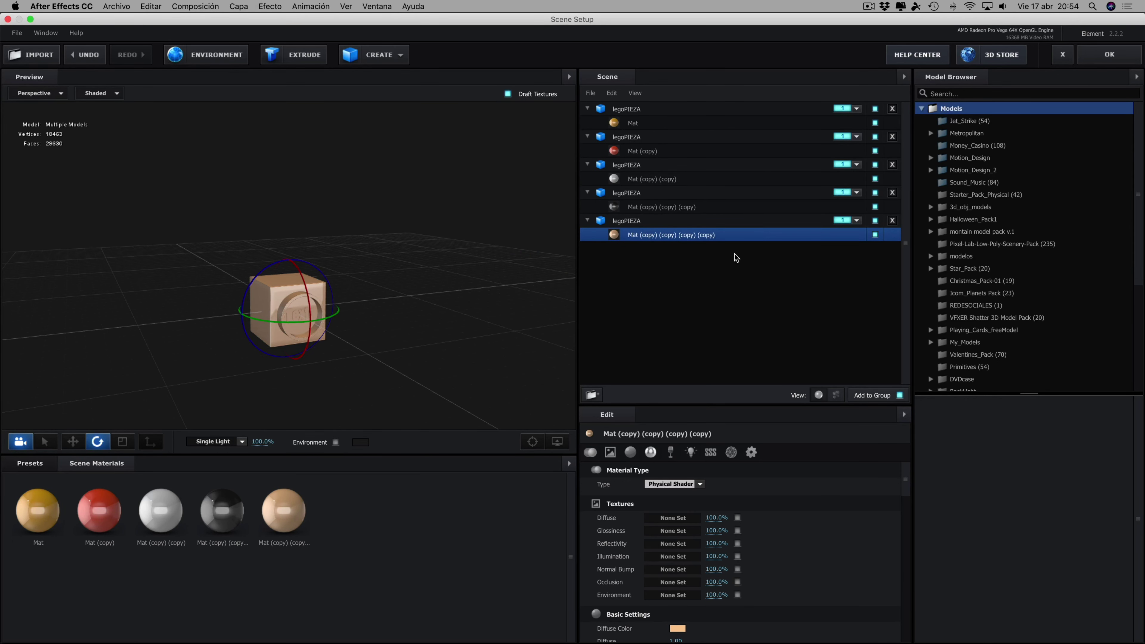
# Apply the scene, inspect the multicoloured mepasoaMac bricks at 200% and back at 100%, then reopen and close Scene Setup
pyautogui.click(1100, 56)
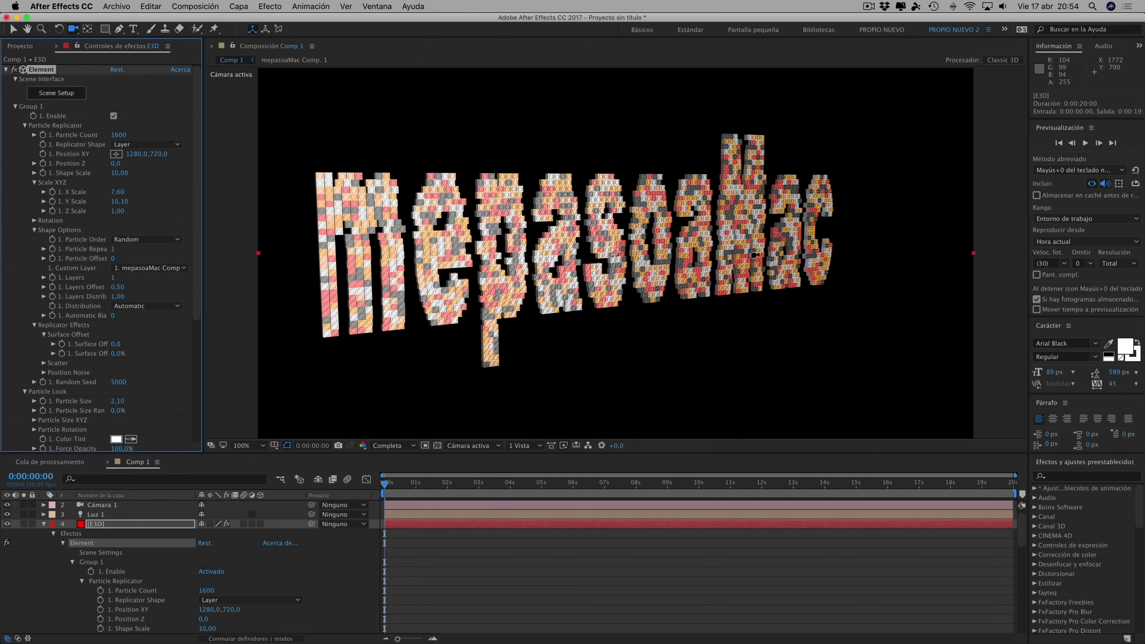
pyautogui.press('.')
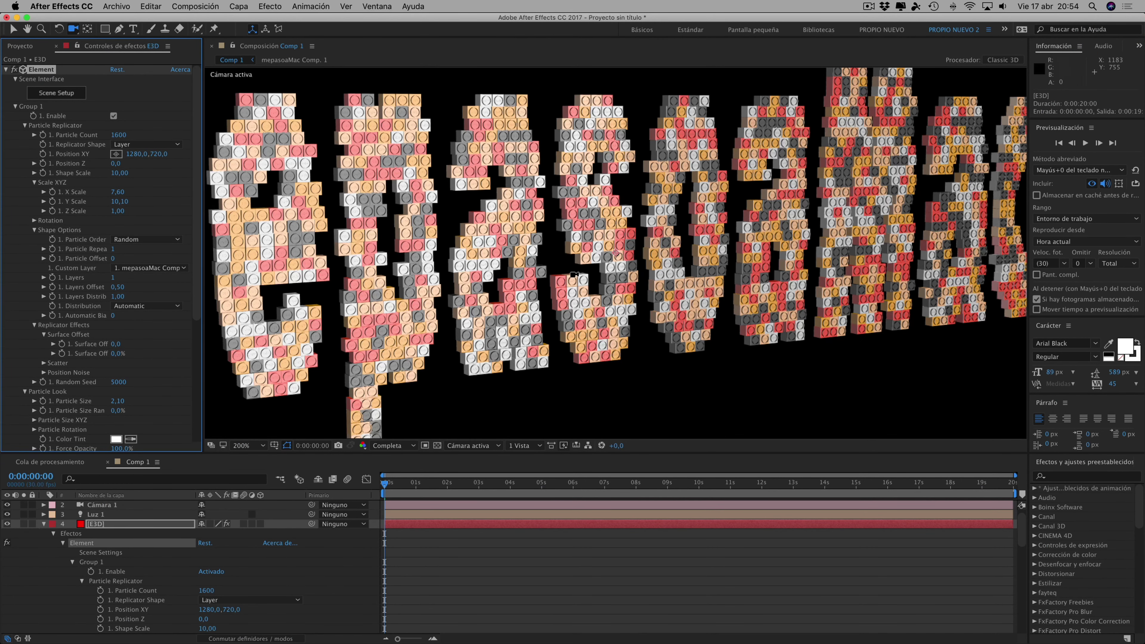
pyautogui.press(',')
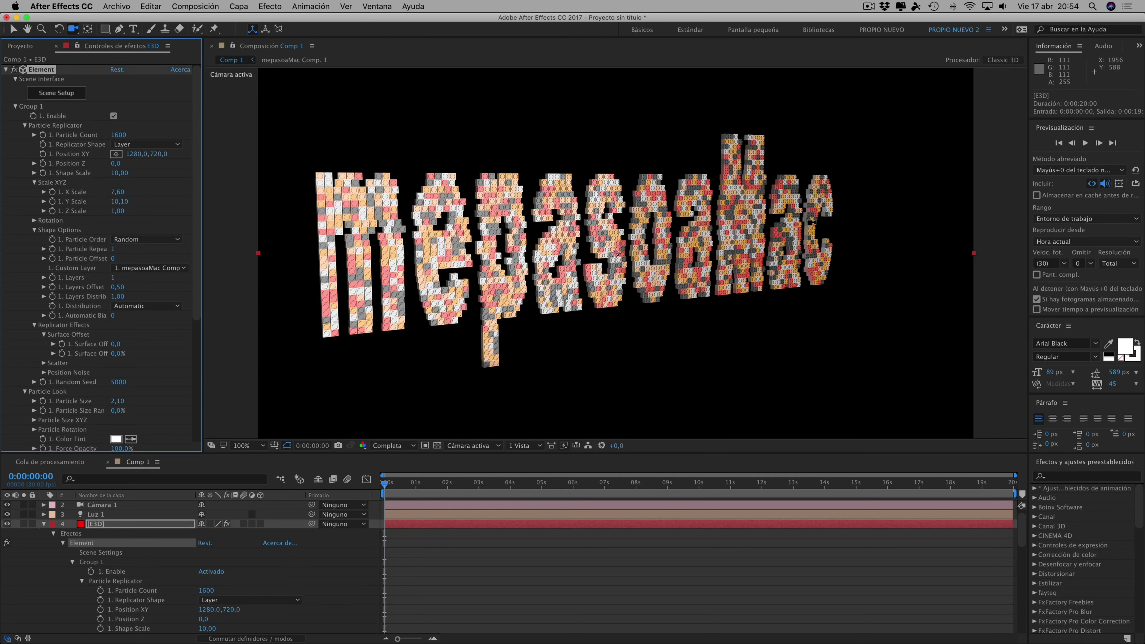
pyautogui.click(71, 93)
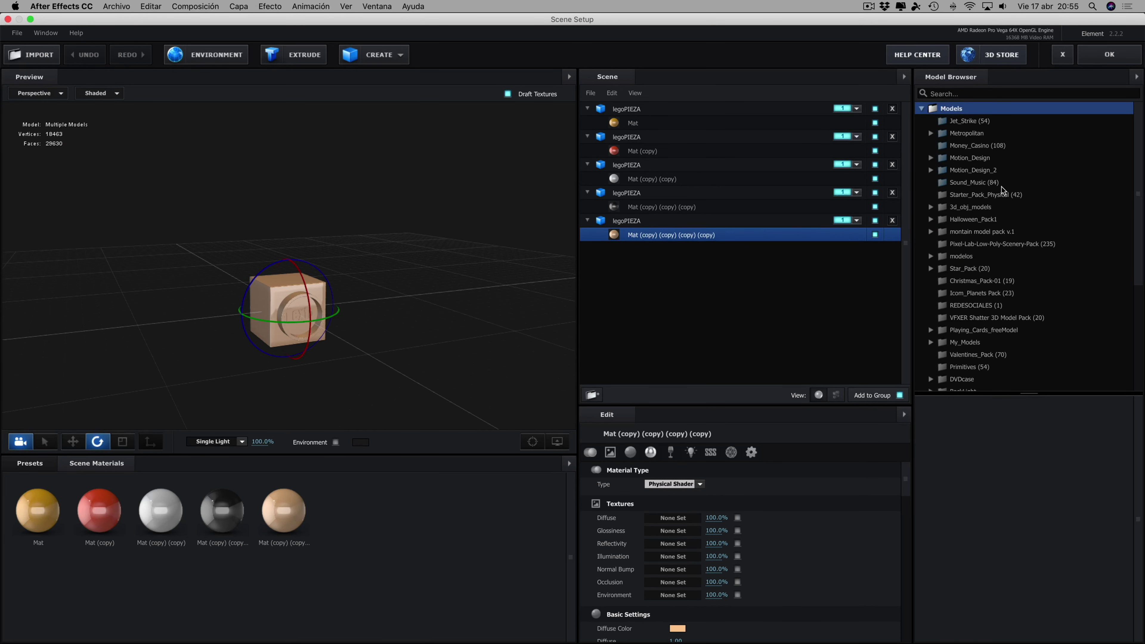
pyautogui.click(1107, 61)
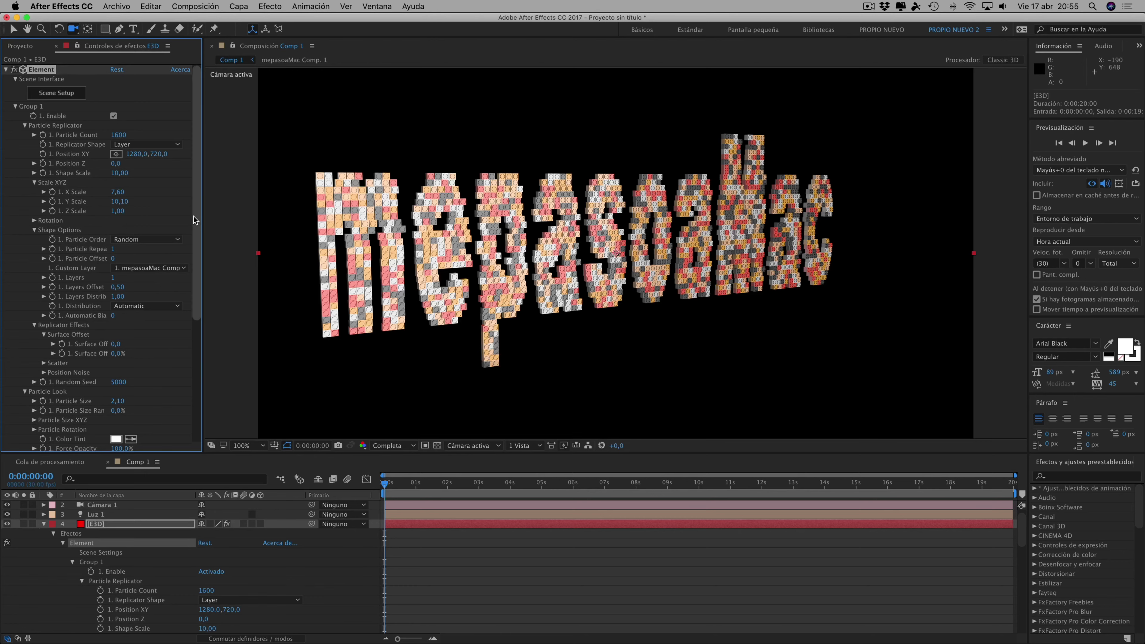
pyautogui.click(199, 258)
pyautogui.moveTo(199, 258); pyautogui.dragTo(196, 408)
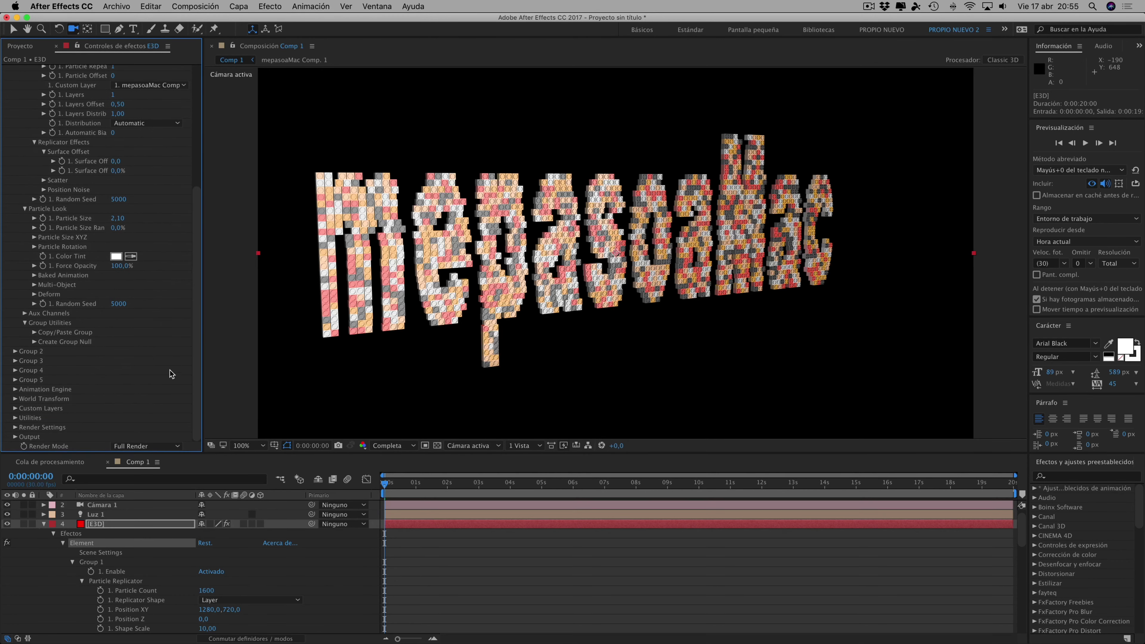
pyautogui.click(16, 389)
pyautogui.click(139, 333)
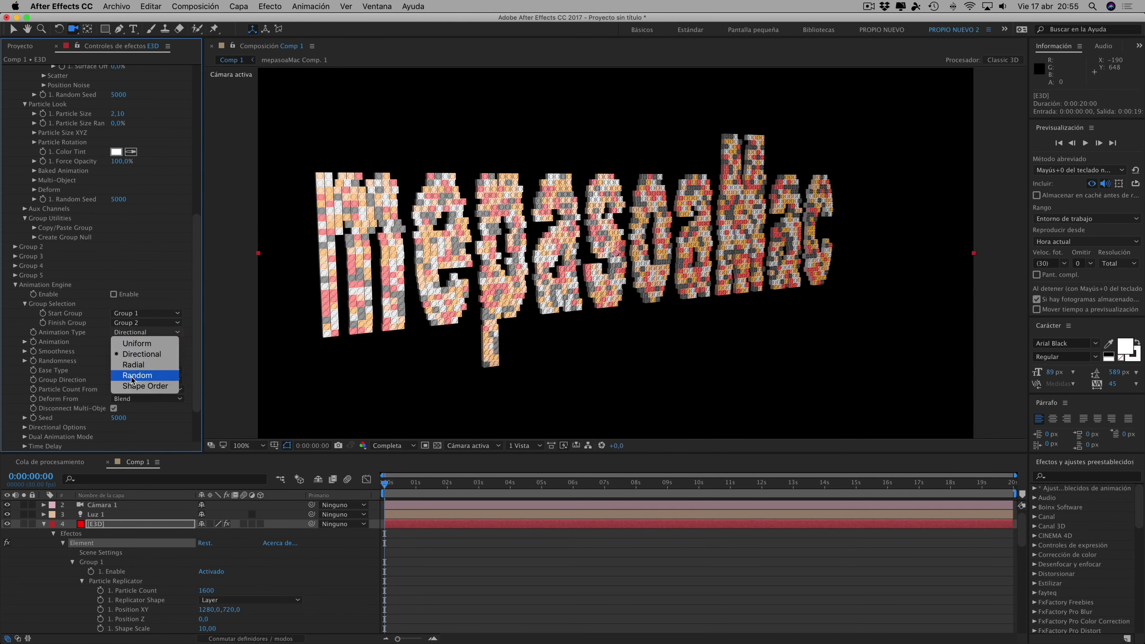
pyautogui.click(175, 297)
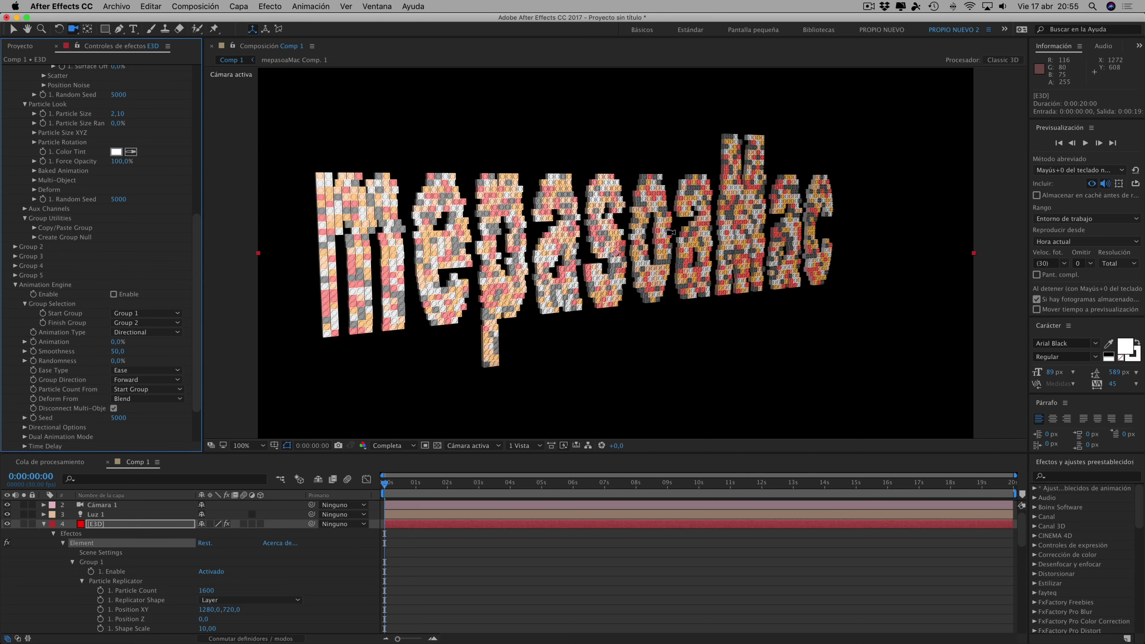
pyautogui.moveTo(198, 338); pyautogui.dragTo(198, 232)
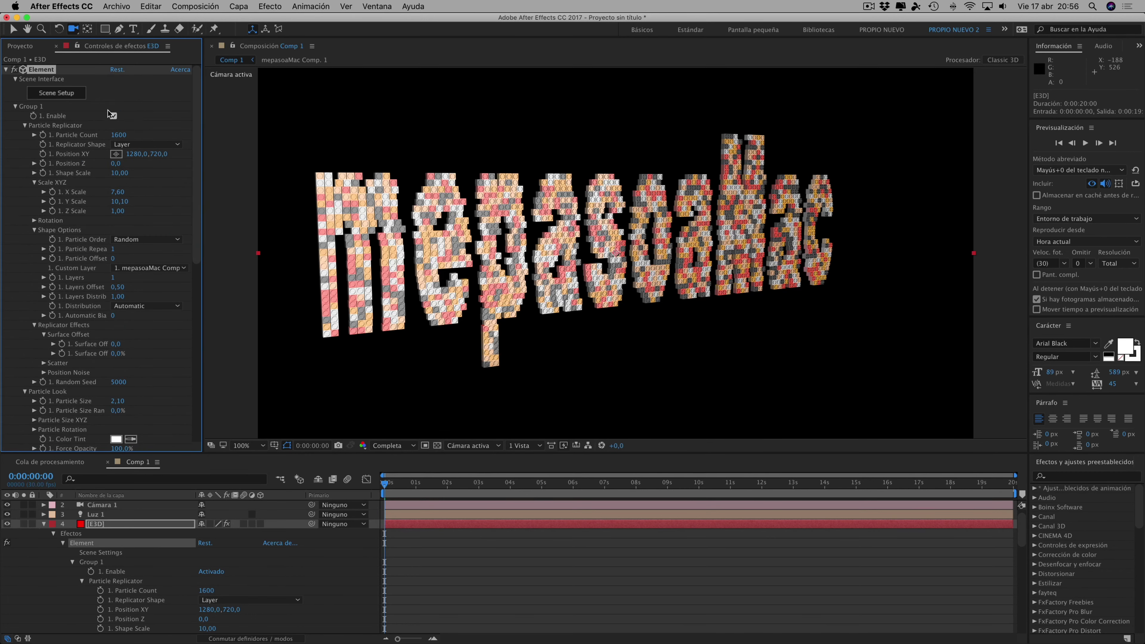
# Duplicate the beige, dark grey and silver legoPIEZA bricks, assigning each copy to group 2
pyautogui.click(66, 93)
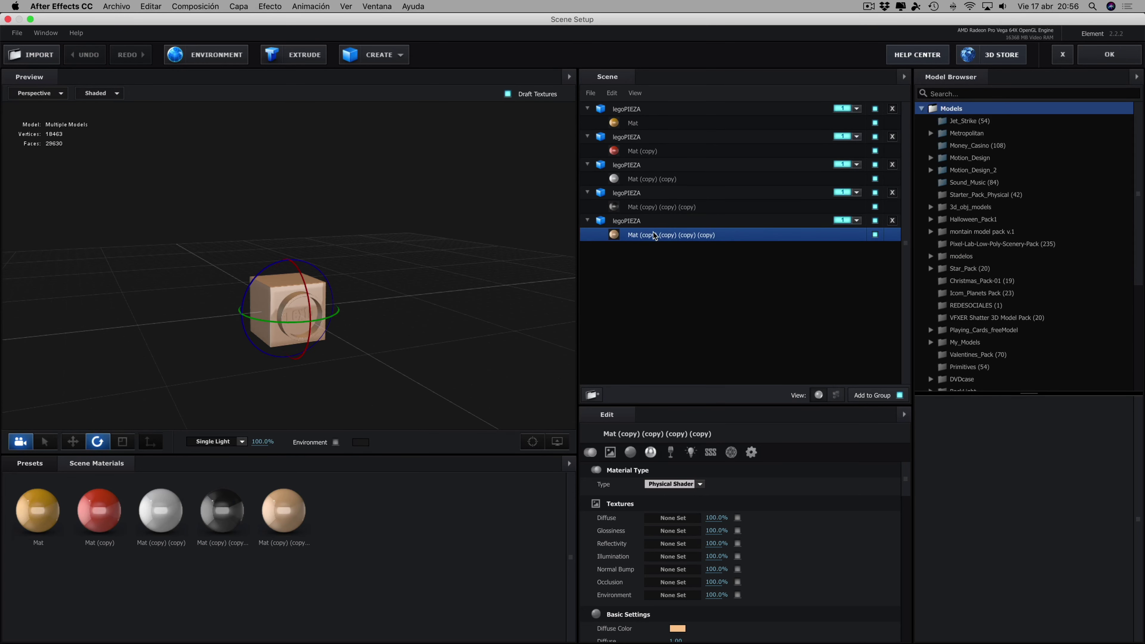
pyautogui.click(632, 221)
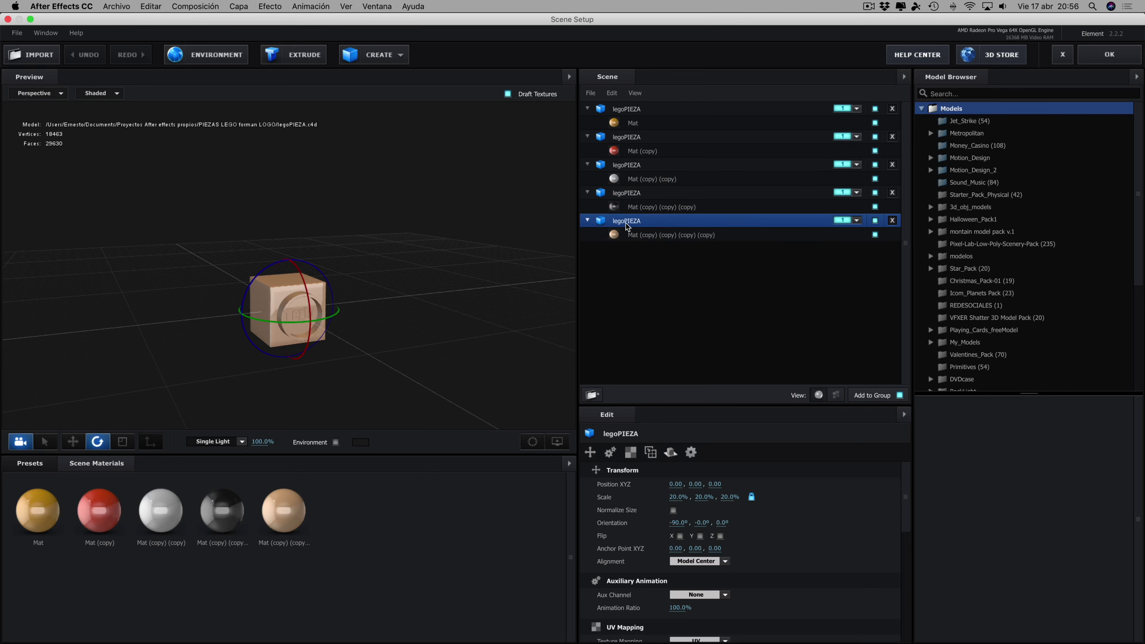
pyautogui.press('super+d')
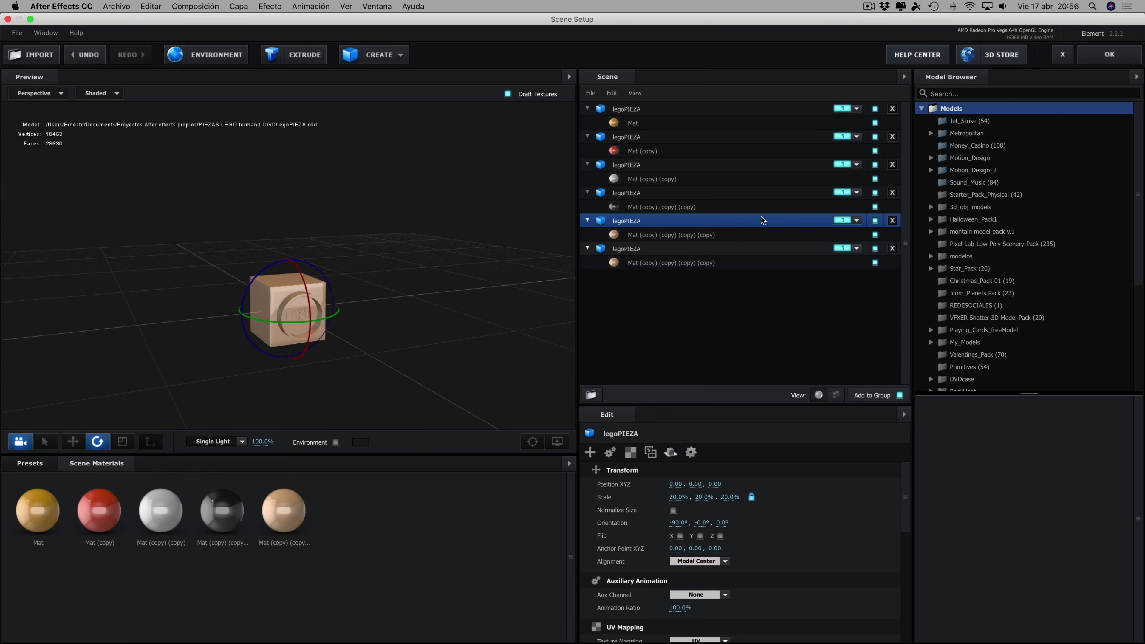
pyautogui.click(859, 219)
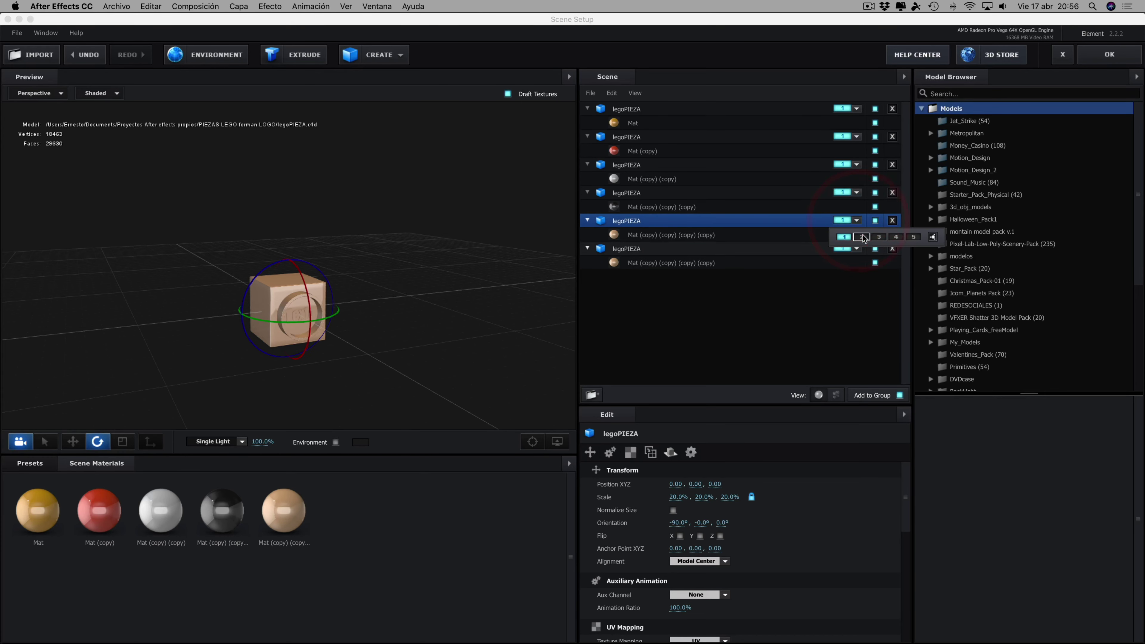
pyautogui.click(861, 236)
pyautogui.click(631, 192)
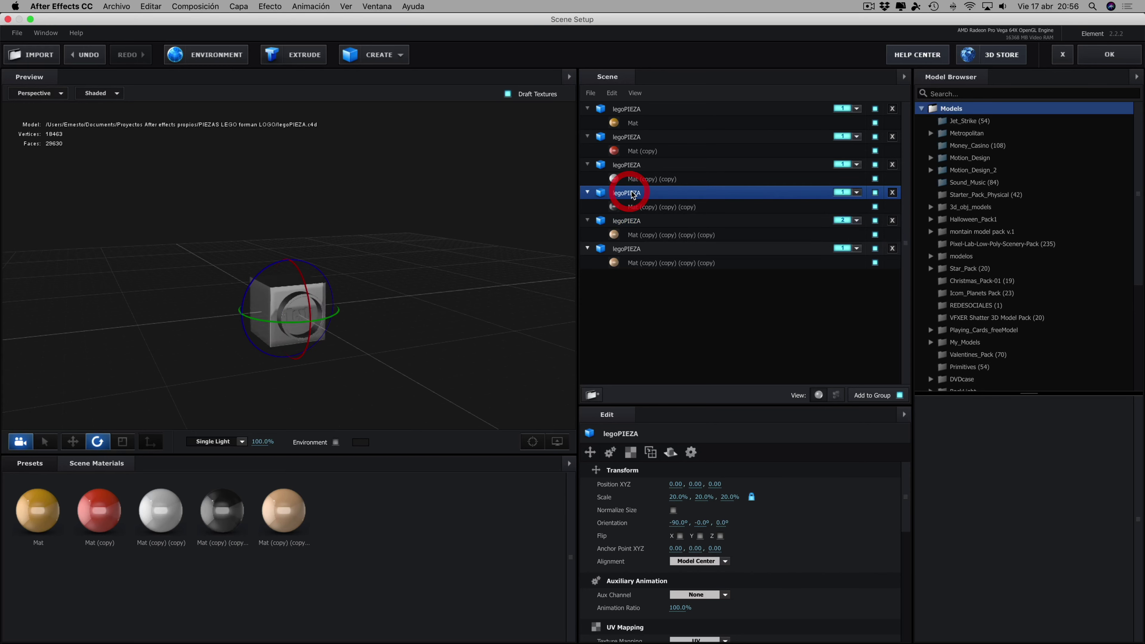
pyautogui.press('super+d')
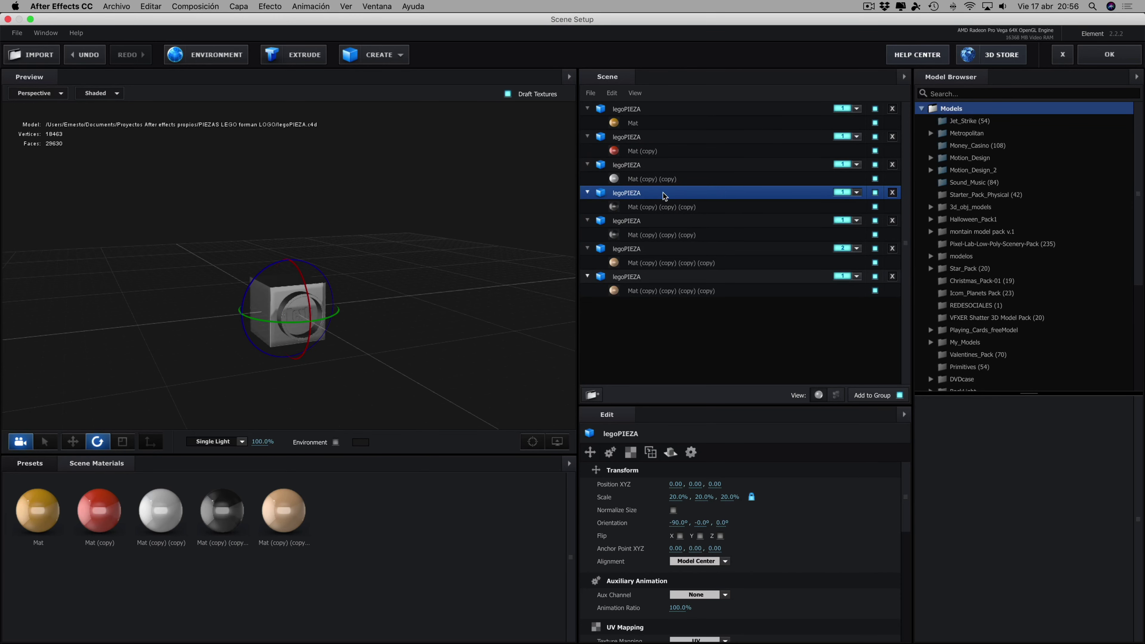
pyautogui.click(856, 192)
pyautogui.click(862, 209)
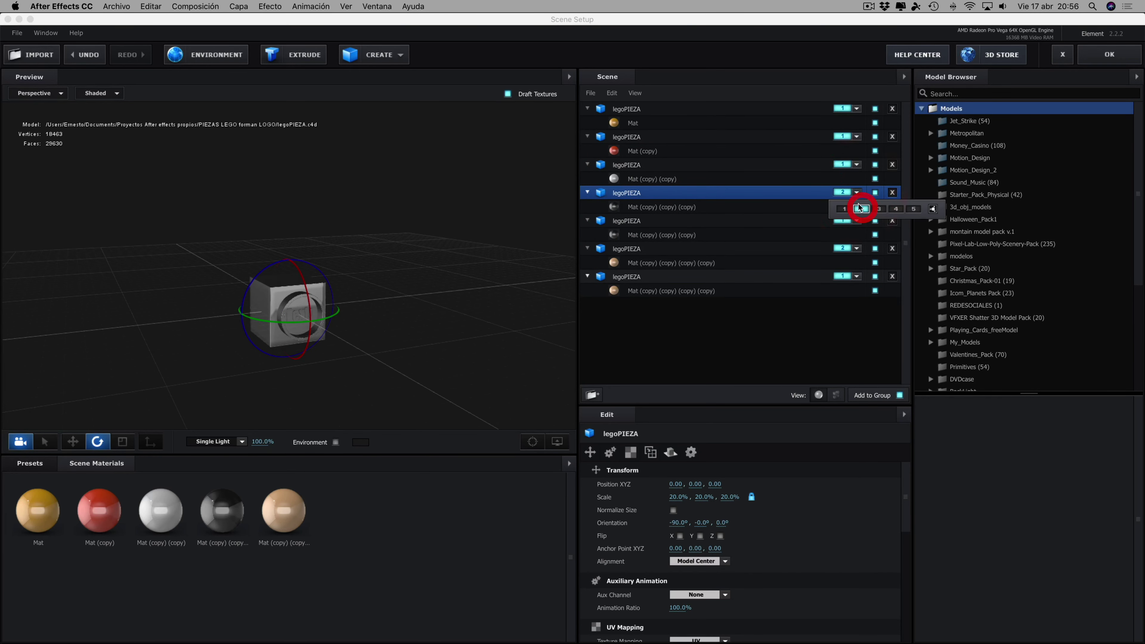
pyautogui.click(631, 166)
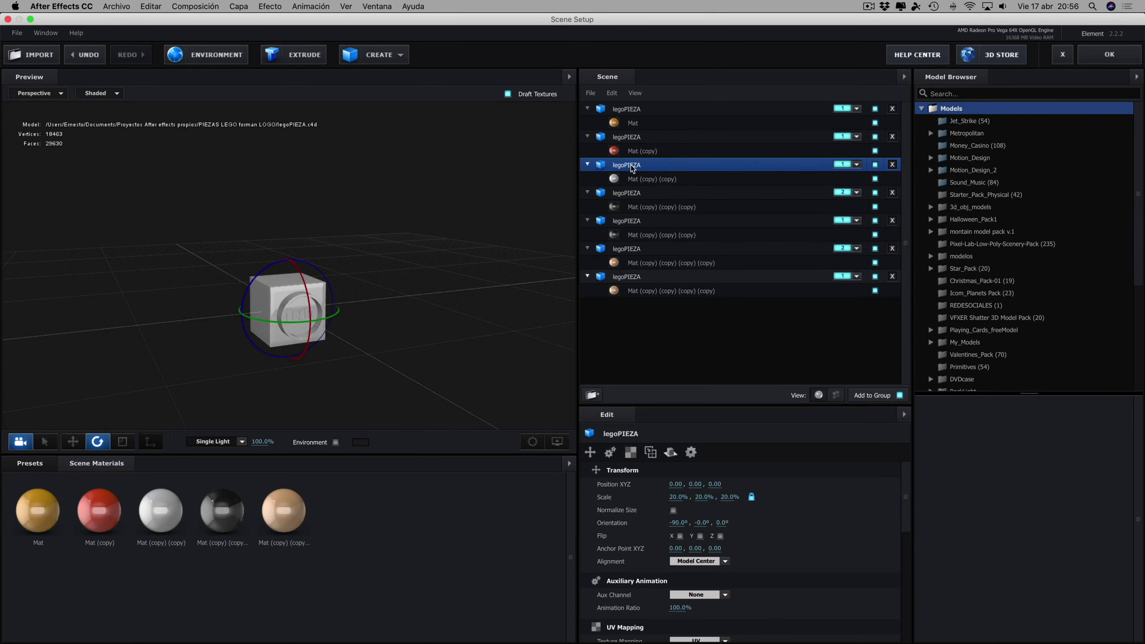
pyautogui.press('super+d')
pyautogui.click(856, 165)
pyautogui.click(861, 181)
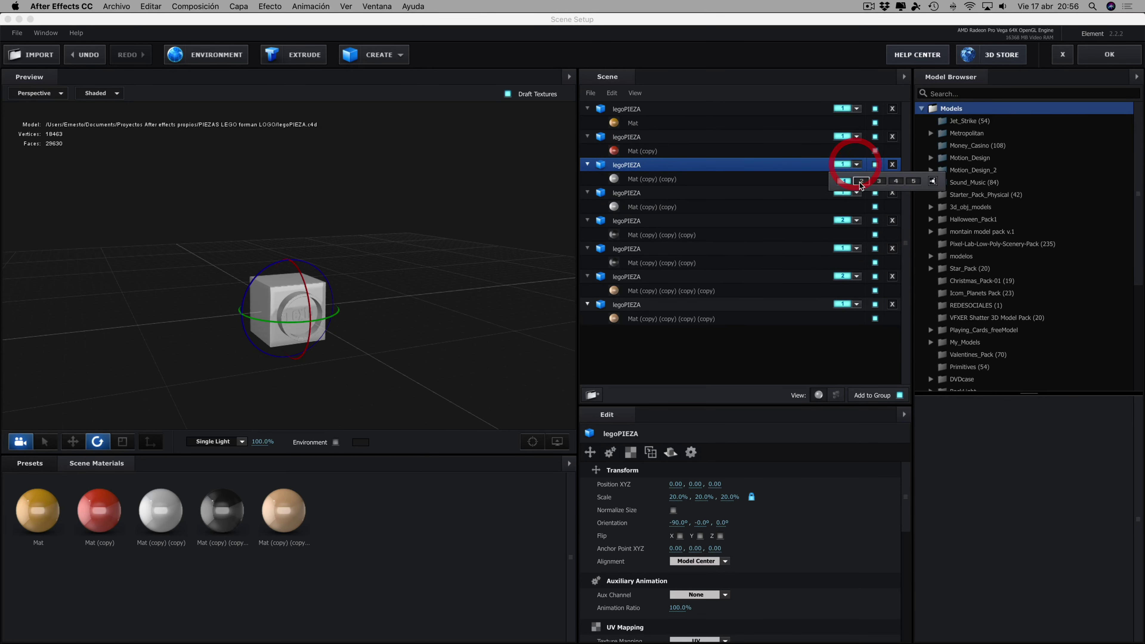
# Duplicate the red and gold bricks into group 2, then apply the scene to Comp 1
pyautogui.click(631, 138)
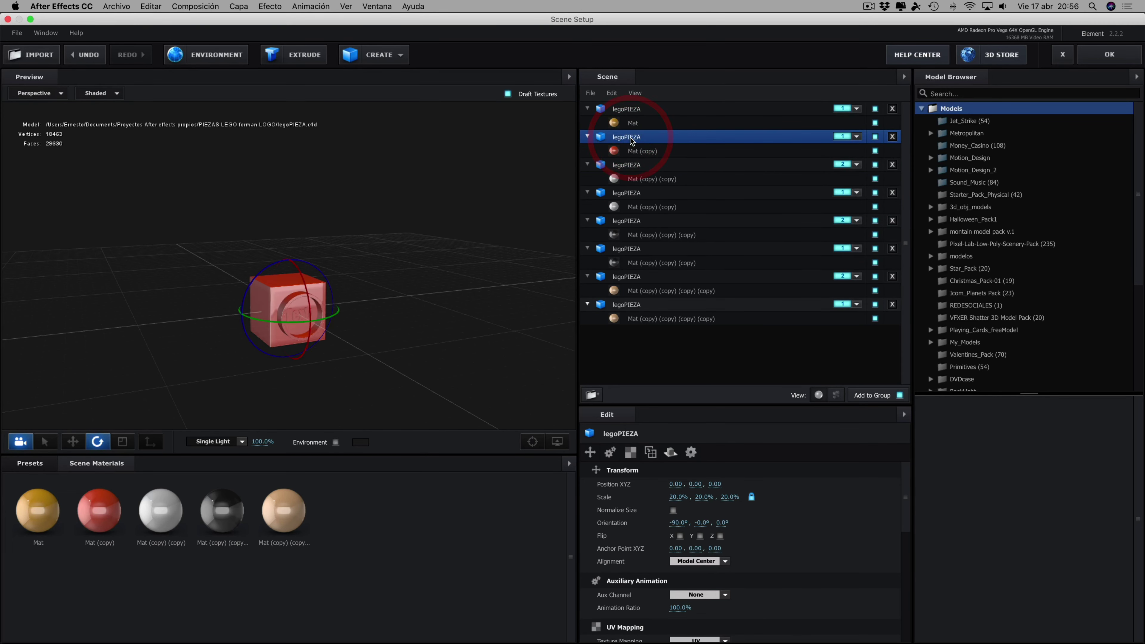
pyautogui.press('super+d')
pyautogui.click(856, 136)
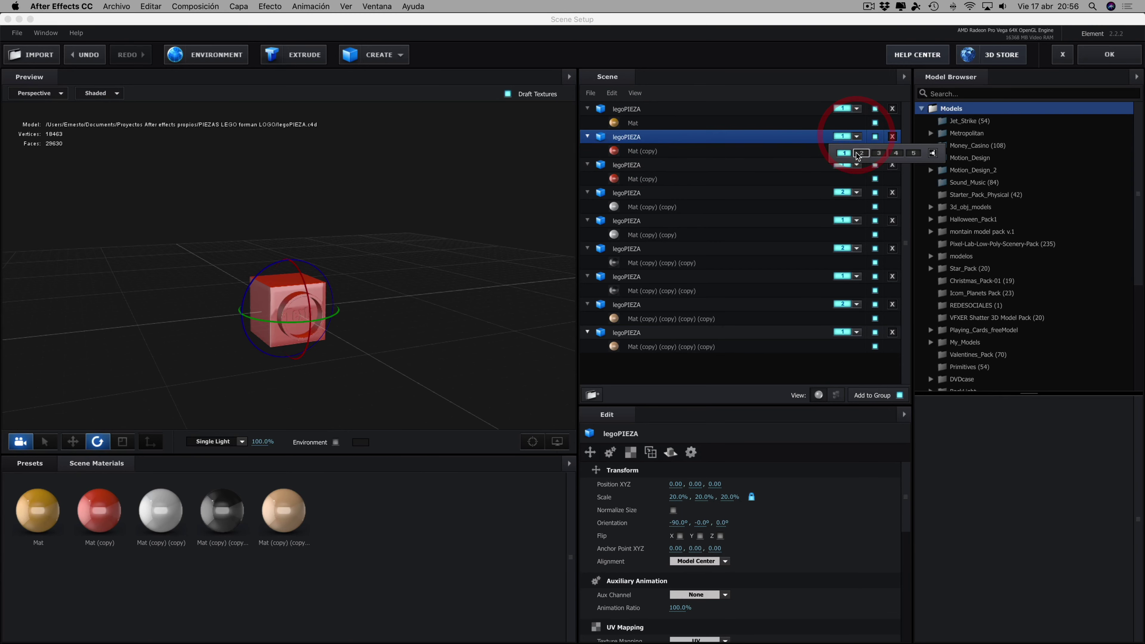
pyautogui.click(858, 152)
pyautogui.click(630, 111)
pyautogui.press('super+d')
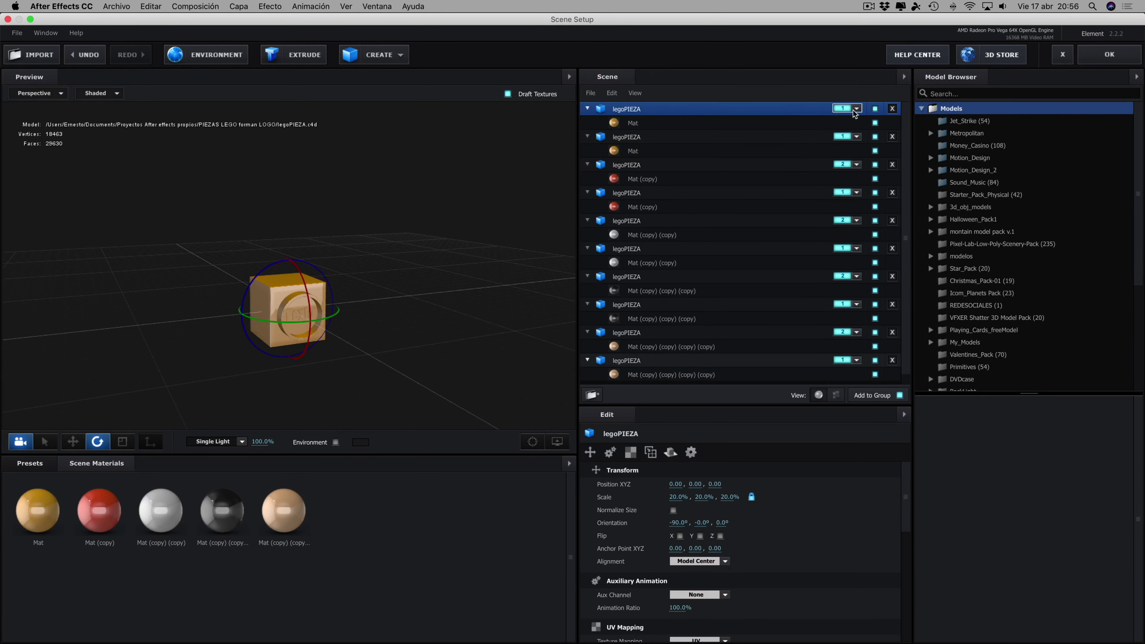
pyautogui.click(856, 108)
pyautogui.click(862, 125)
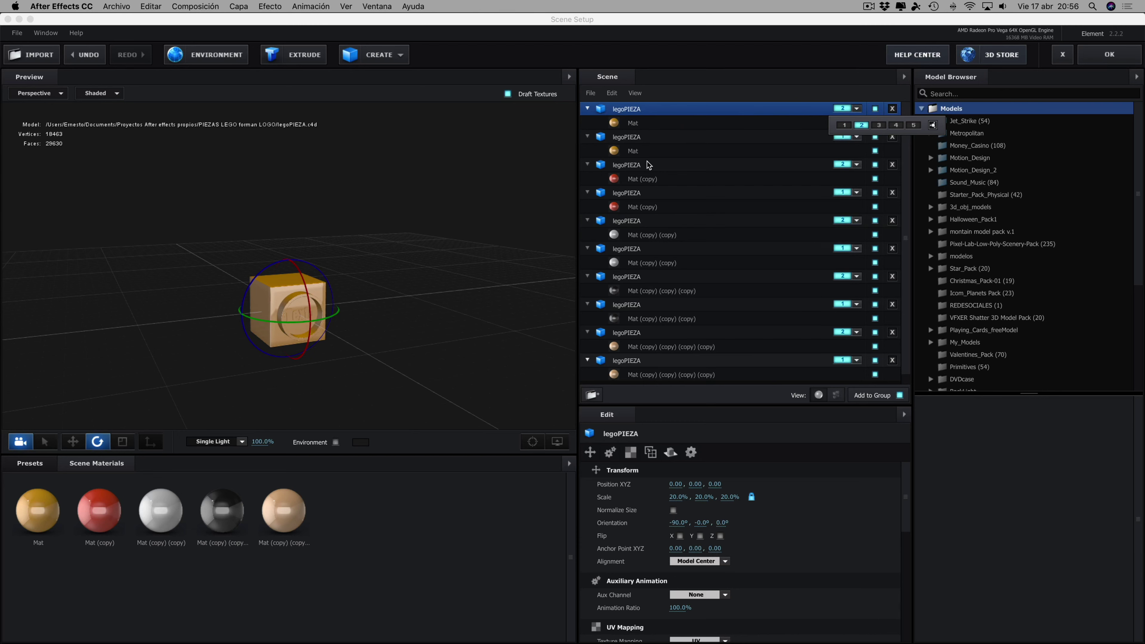
pyautogui.click(629, 110)
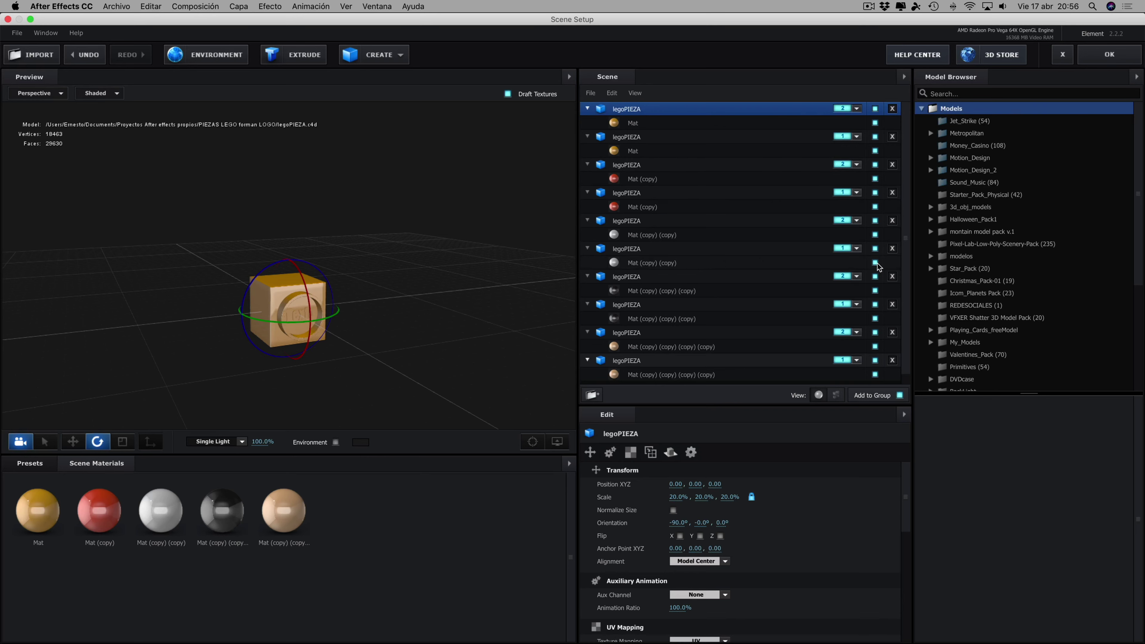
pyautogui.scroll(-1, 624, 281)
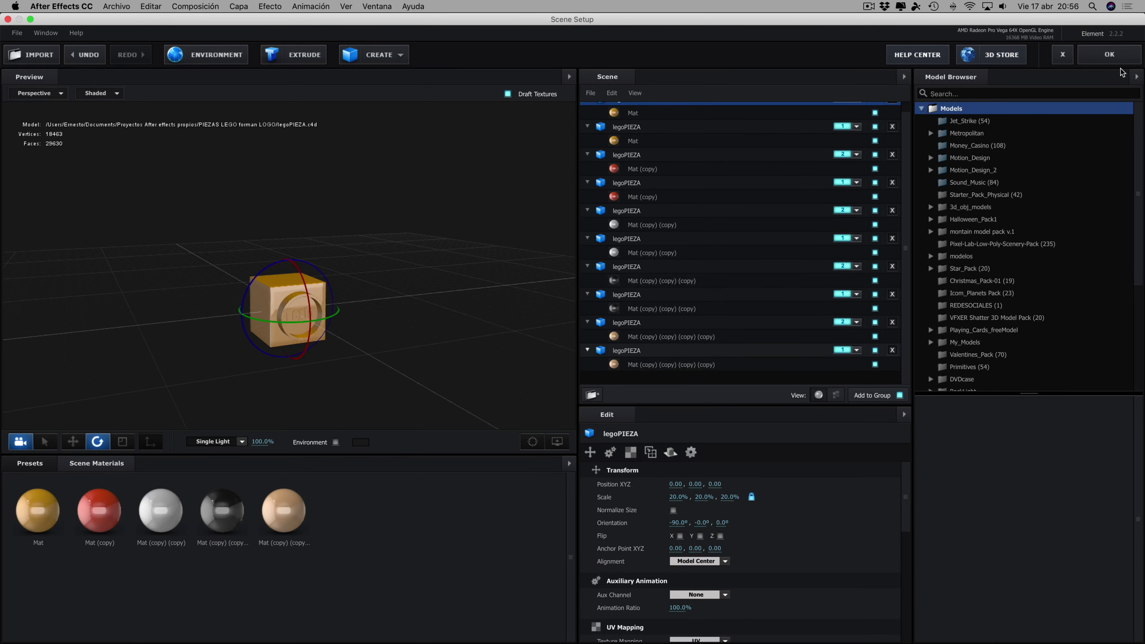
pyautogui.click(1117, 58)
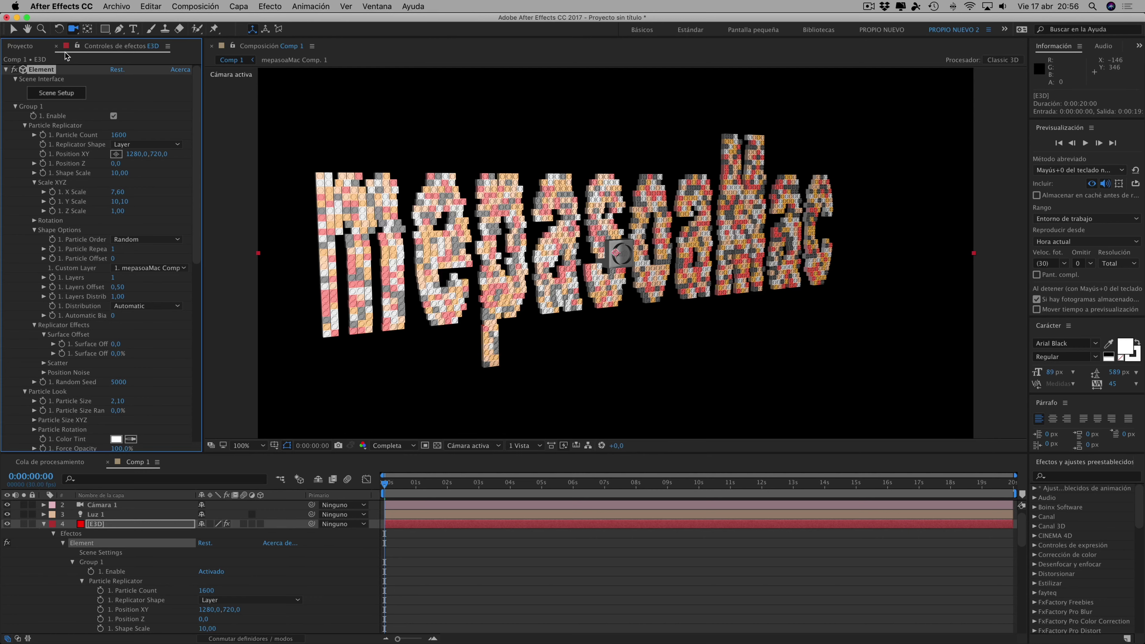
# Copy Group 1's settings and paste them into Group 2 in Effect Controls
pyautogui.scroll(-1, 18, 108)
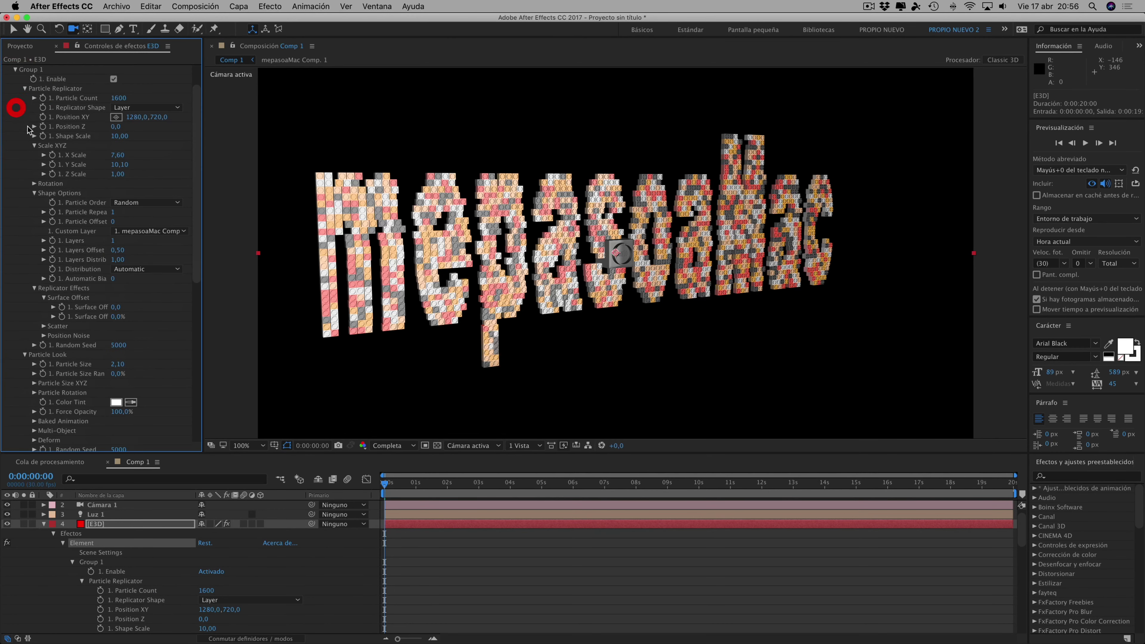
pyautogui.scroll(-12, 67, 222)
pyautogui.scroll(-1, 67, 222)
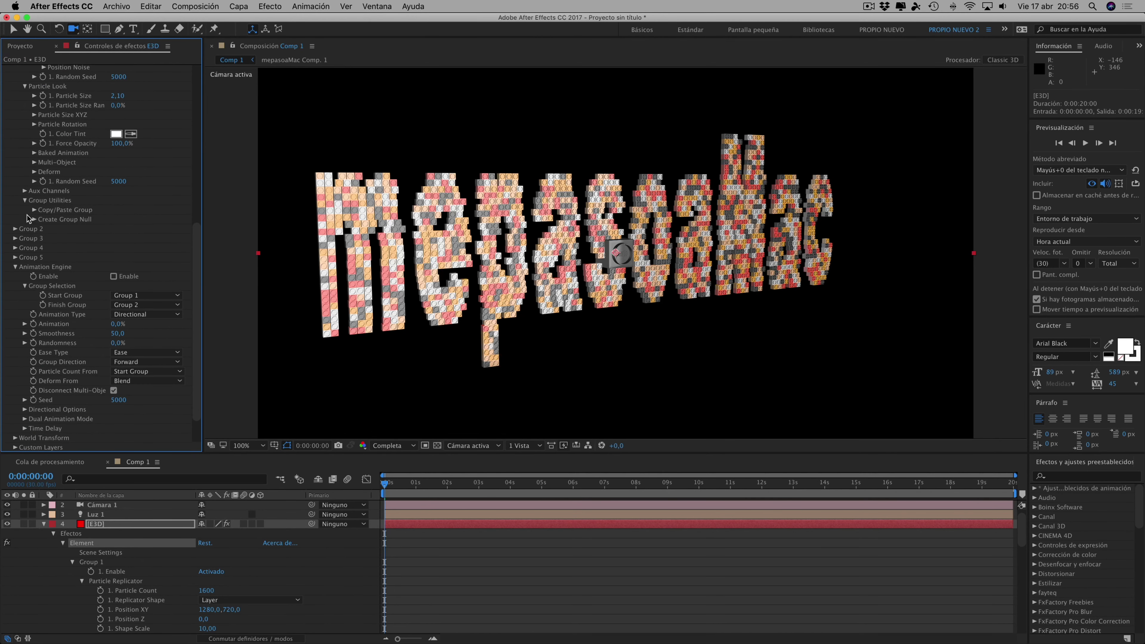
pyautogui.click(34, 209)
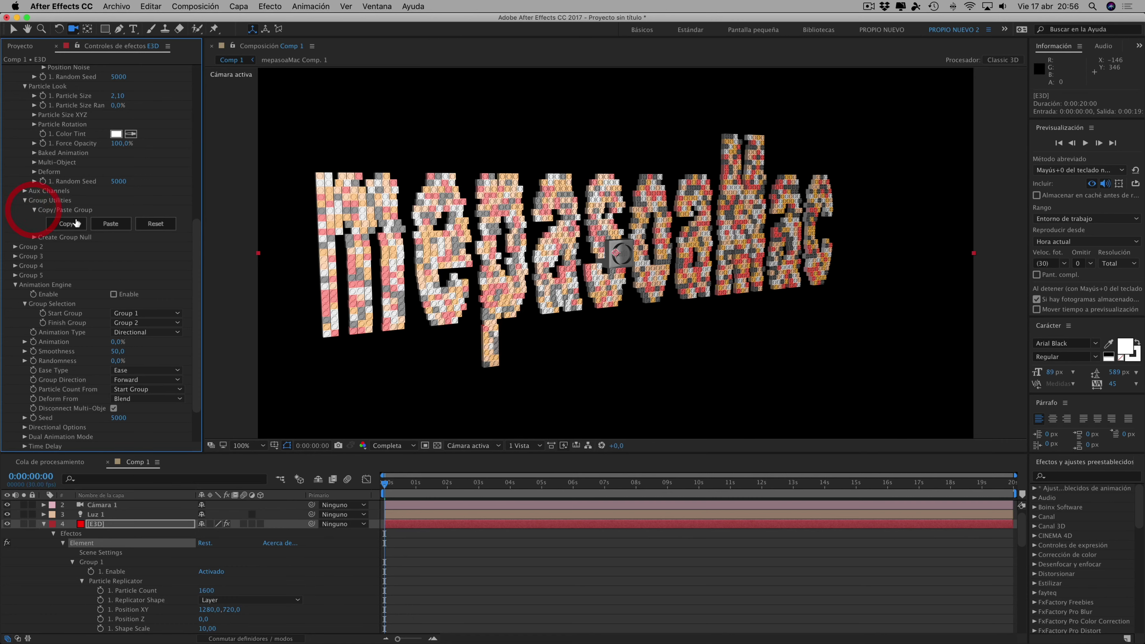
pyautogui.click(15, 246)
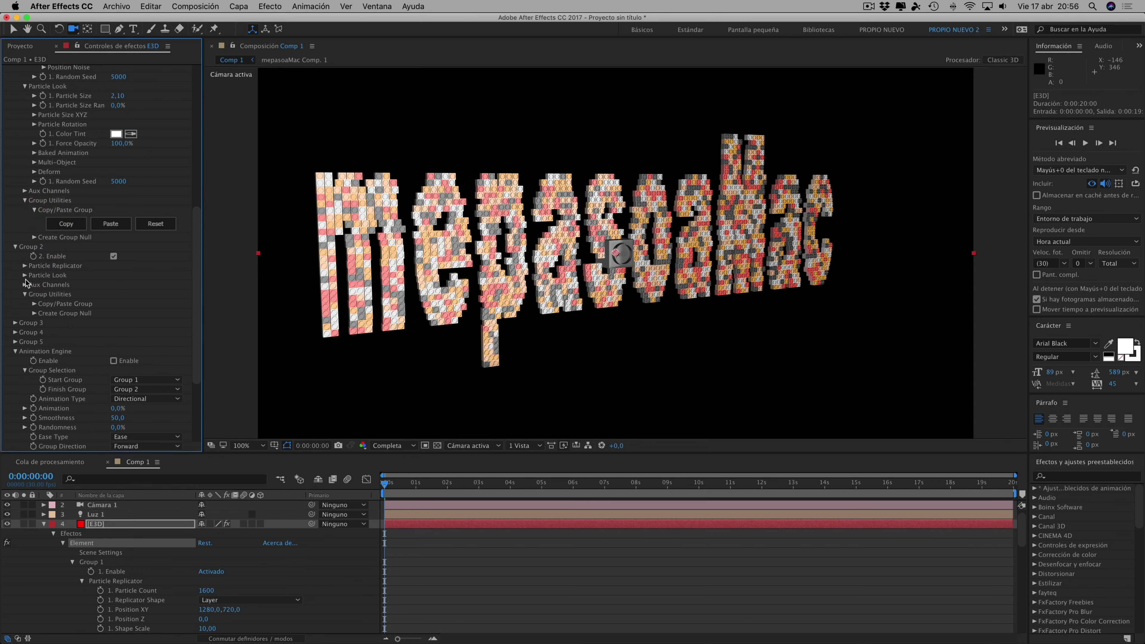
pyautogui.click(34, 304)
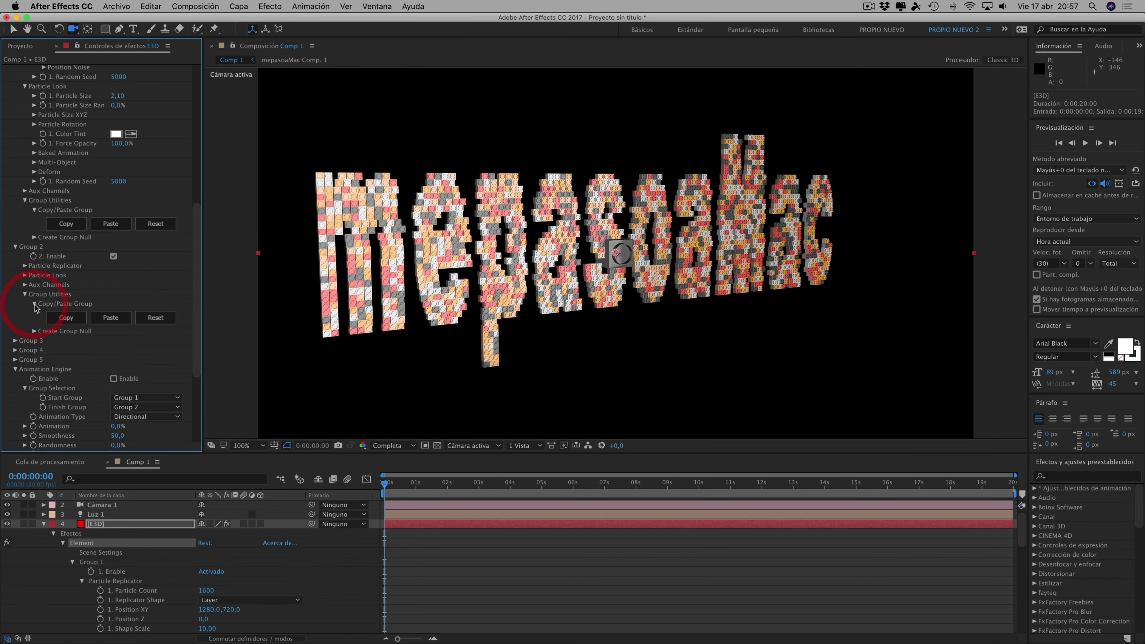
pyautogui.click(110, 318)
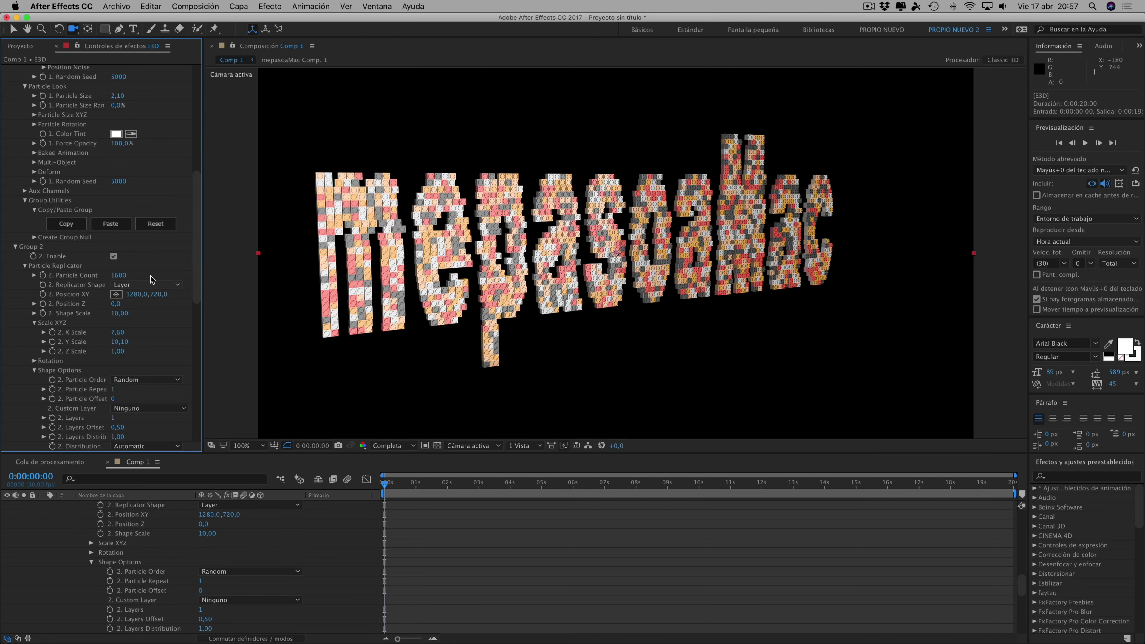
# Set Group 2's Shape Options Custom Layer to 1. mepasoaMac Comp. 1
pyautogui.scroll(-2, 197, 253)
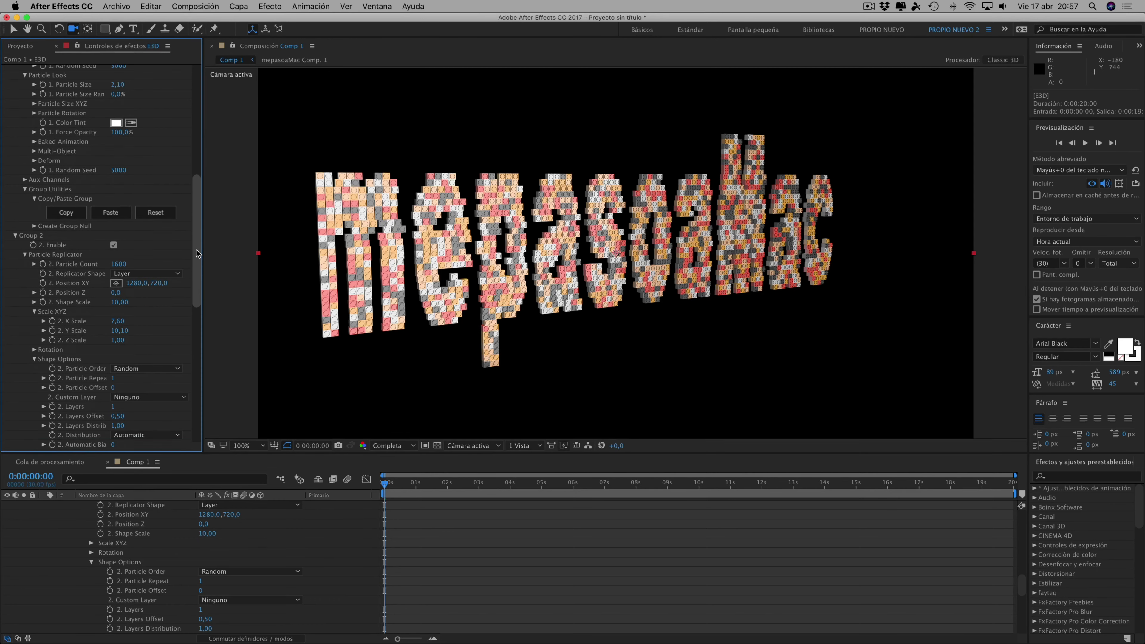
pyautogui.moveTo(197, 254); pyautogui.dragTo(188, 391)
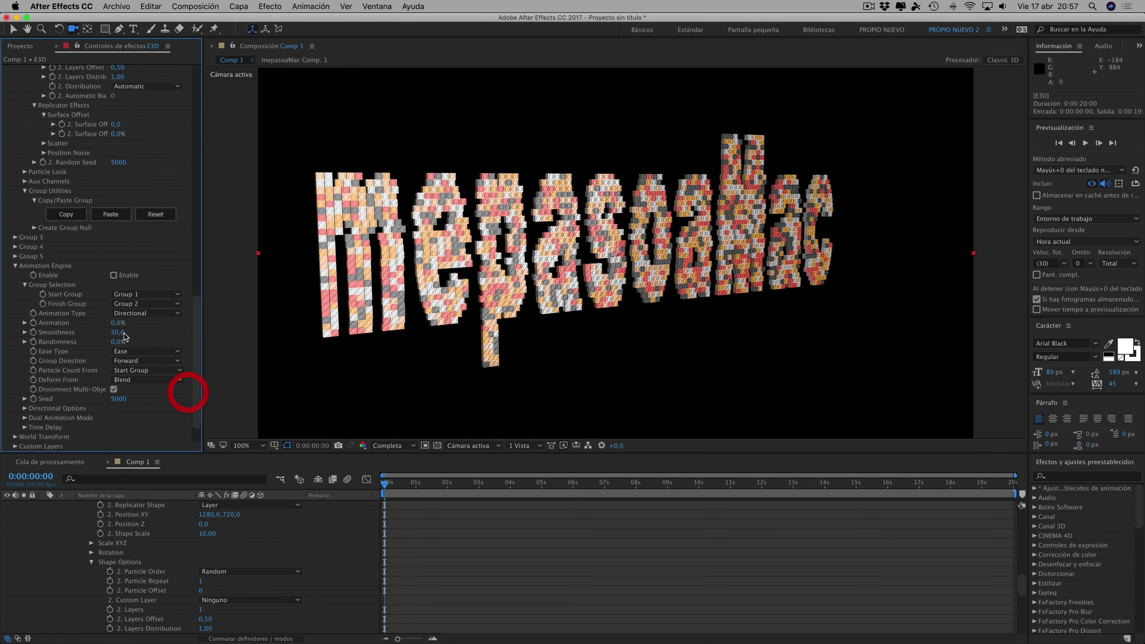
pyautogui.scroll(15, 187, 235)
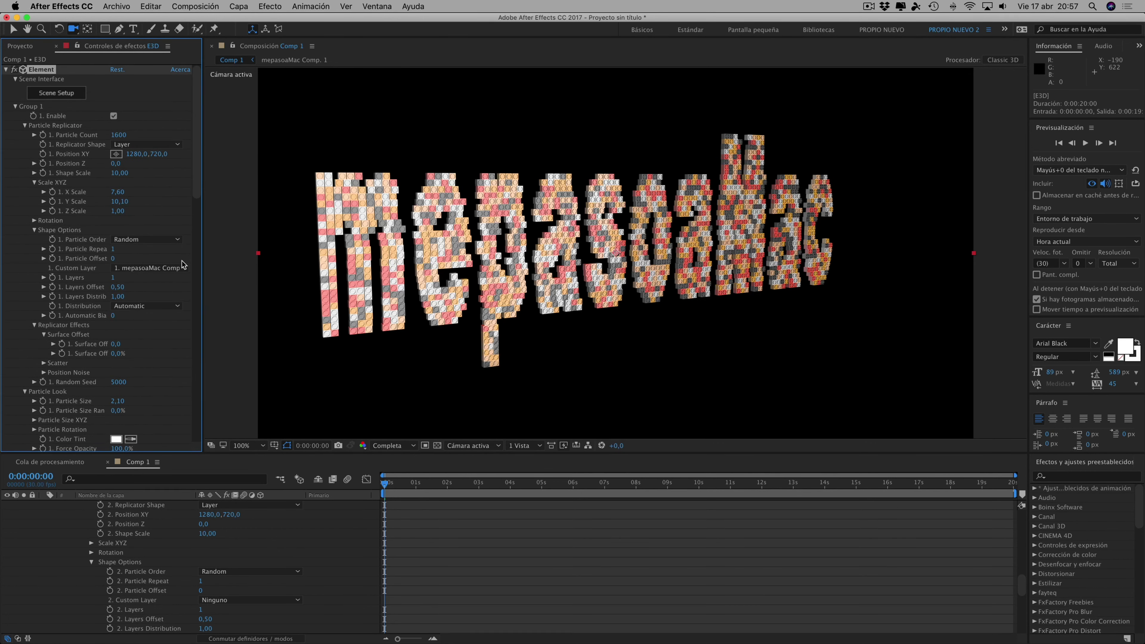
pyautogui.moveTo(198, 189)
pyautogui.mouseDown()
pyautogui.moveTo(205, 216)
pyautogui.moveTo(196, 146)
pyautogui.mouseUp()
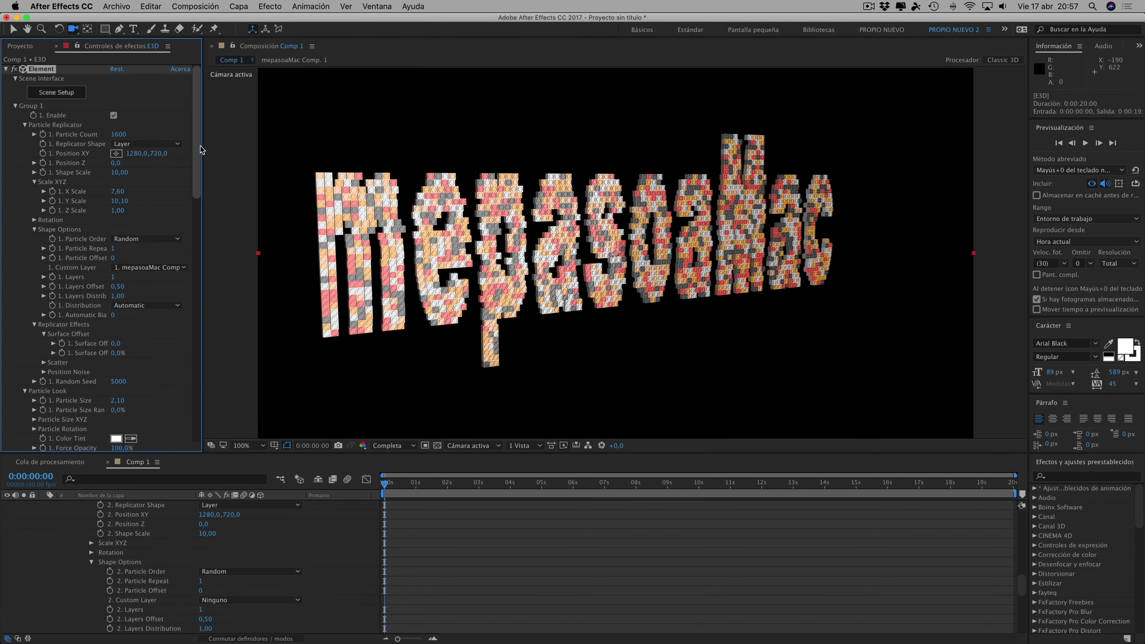
pyautogui.moveTo(197, 141); pyautogui.dragTo(196, 246)
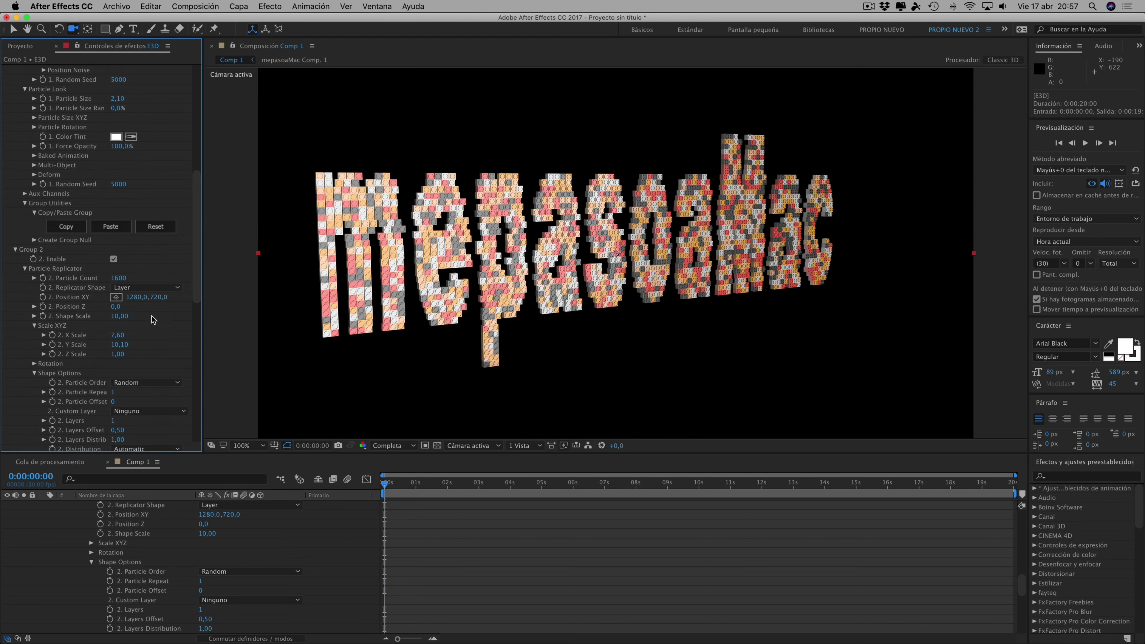
pyautogui.moveTo(199, 255); pyautogui.dragTo(199, 296)
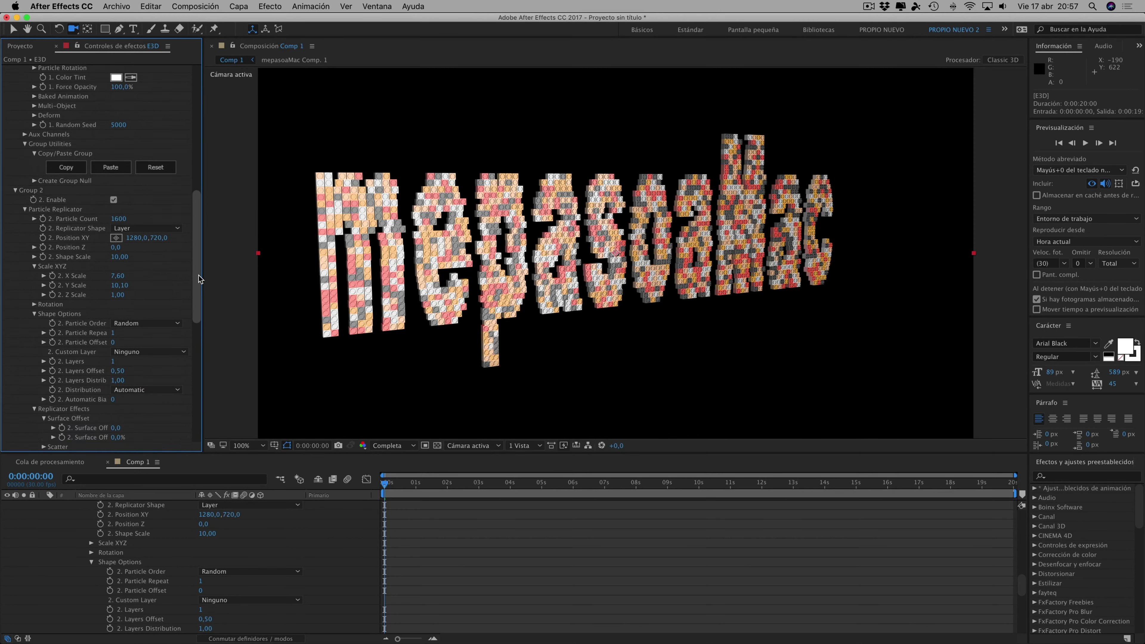
pyautogui.click(136, 289)
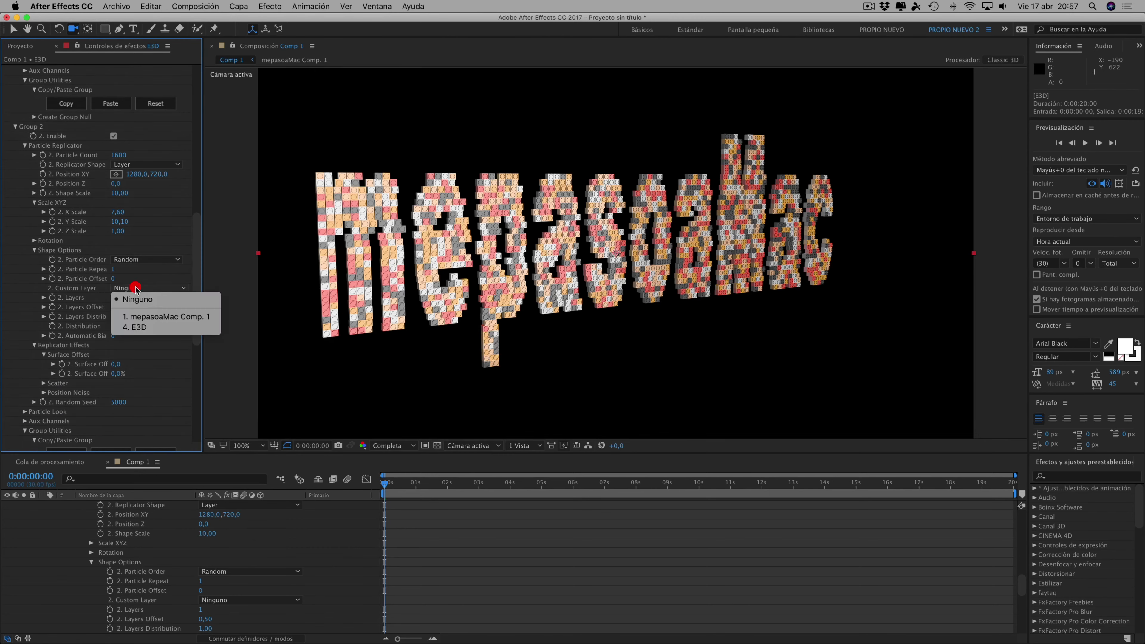
pyautogui.click(156, 317)
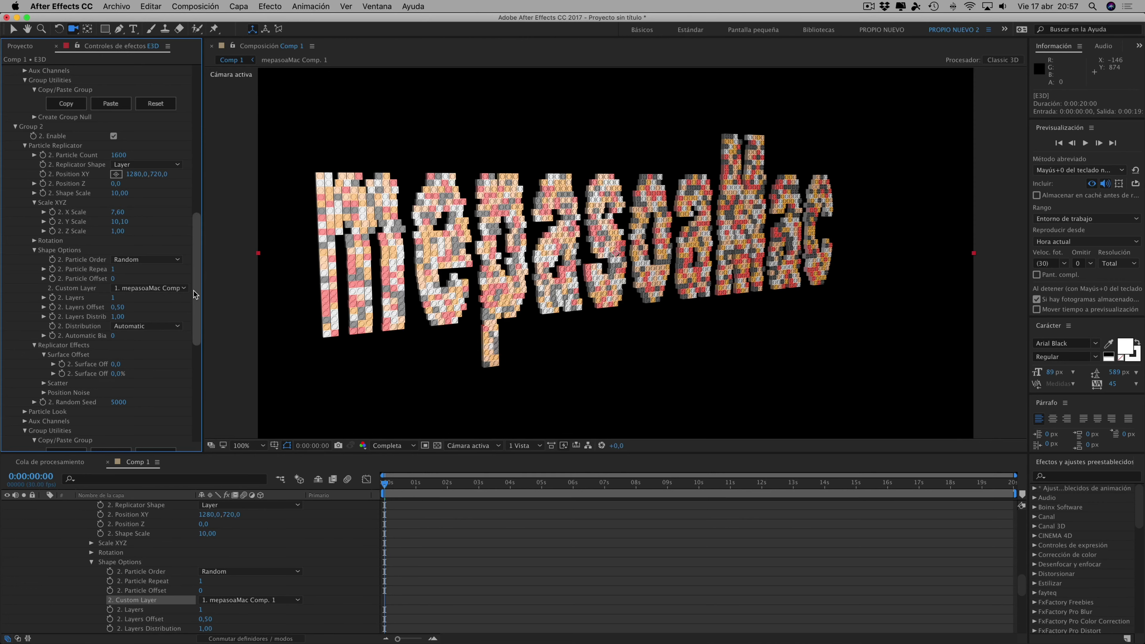
pyautogui.moveTo(193, 291); pyautogui.dragTo(192, 344)
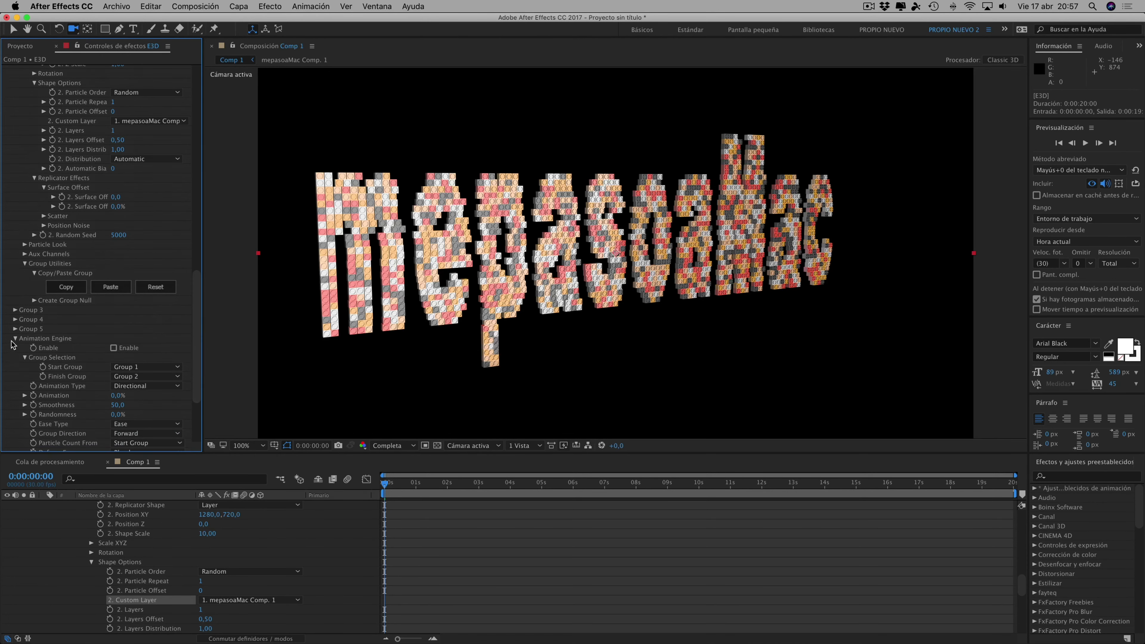
# Enable the Animation Engine and, after previewing at 100%, return Animation to 0%
pyautogui.click(112, 348)
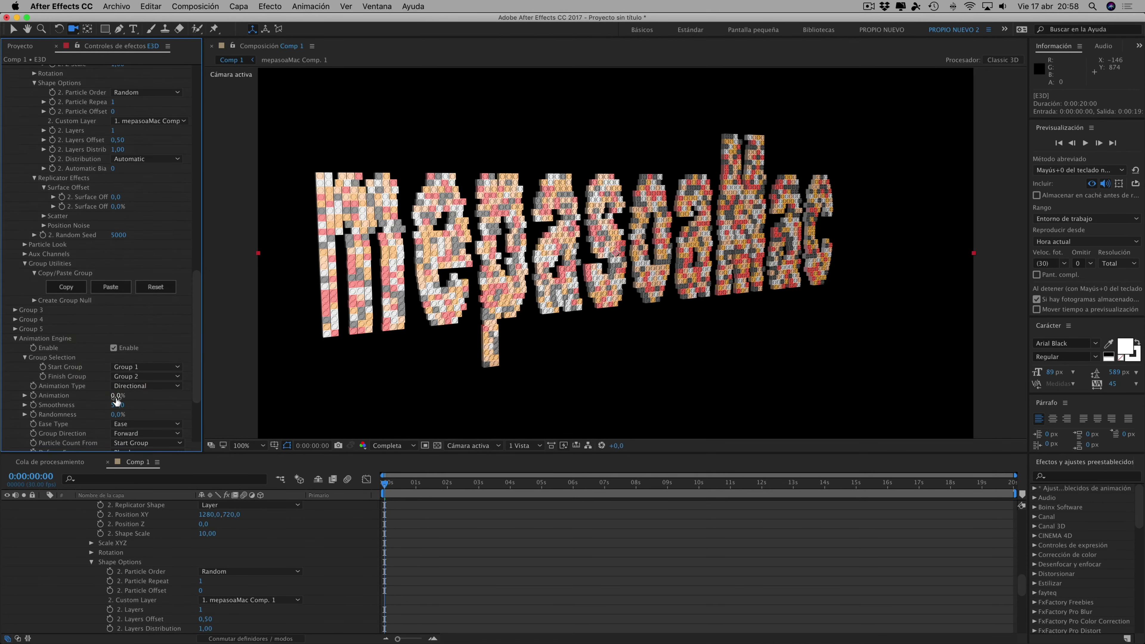
pyautogui.moveTo(166, 396)
pyautogui.mouseDown()
pyautogui.moveTo(210, 393)
pyautogui.moveTo(135, 395)
pyautogui.mouseUp()
pyautogui.moveTo(149, 394); pyautogui.dragTo(40, 392)
# Raise Group 1's Replicator Scatter Z Scatter to 80.5
pyautogui.moveTo(195, 338); pyautogui.dragTo(191, 64)
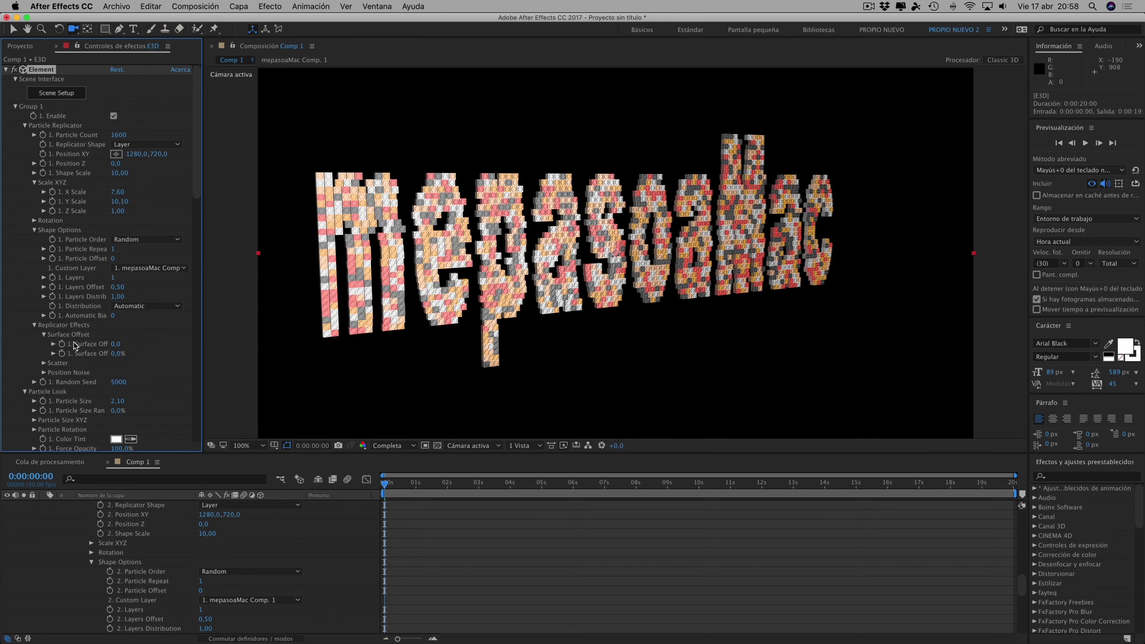
pyautogui.click(43, 363)
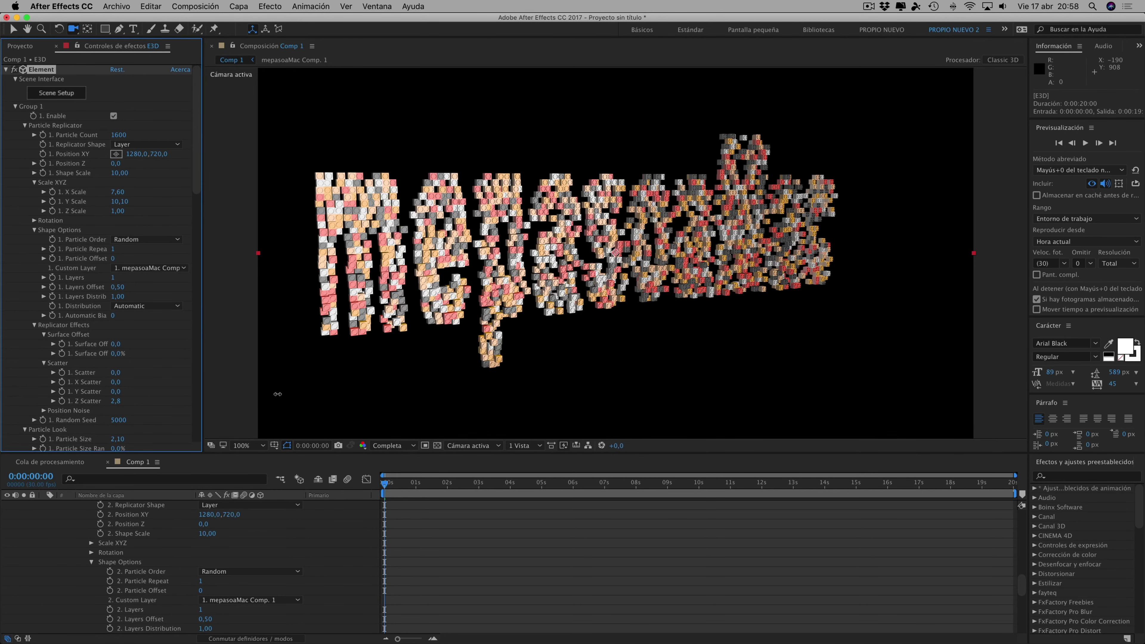
pyautogui.moveTo(652, 336); pyautogui.dragTo(1038, 312)
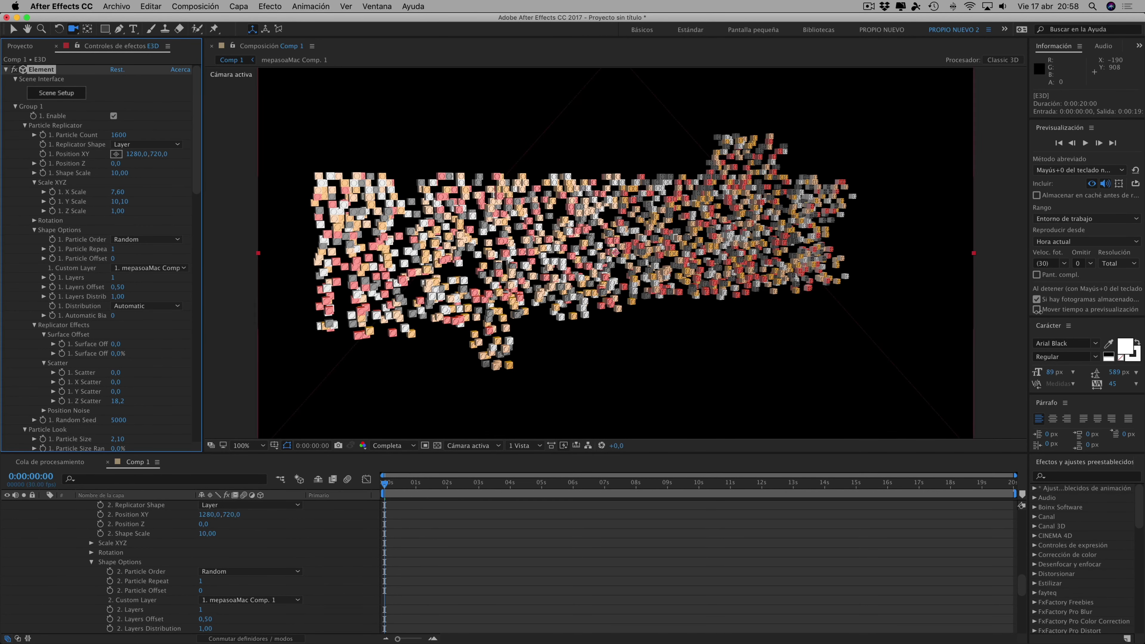
pyautogui.moveTo(858, 315); pyautogui.dragTo(859, 315)
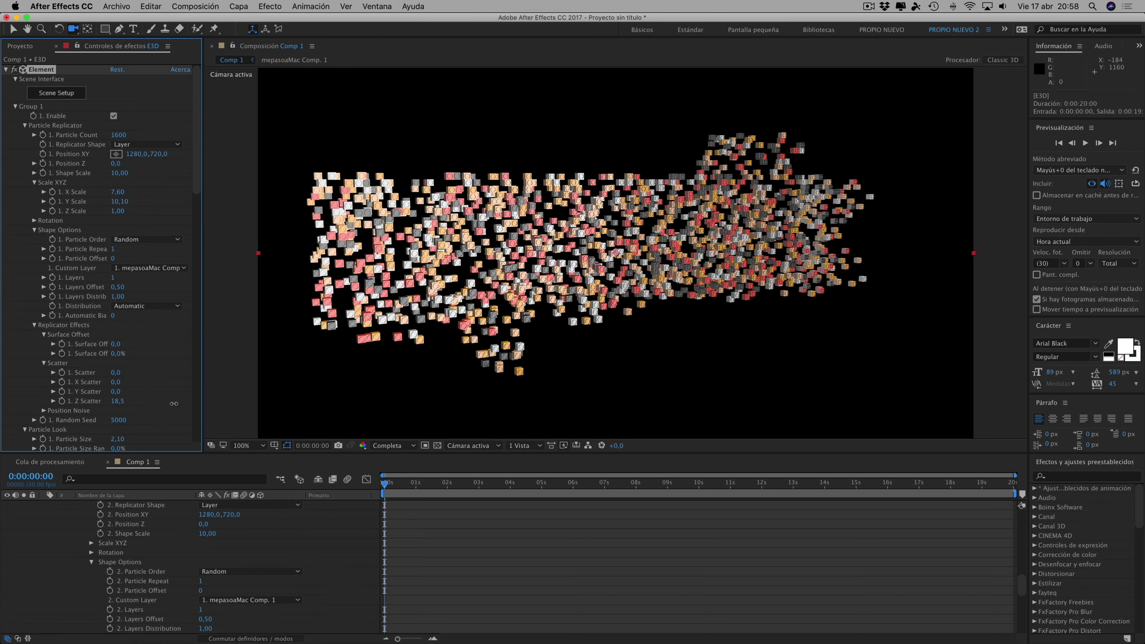
pyautogui.moveTo(174, 403); pyautogui.dragTo(154, 402)
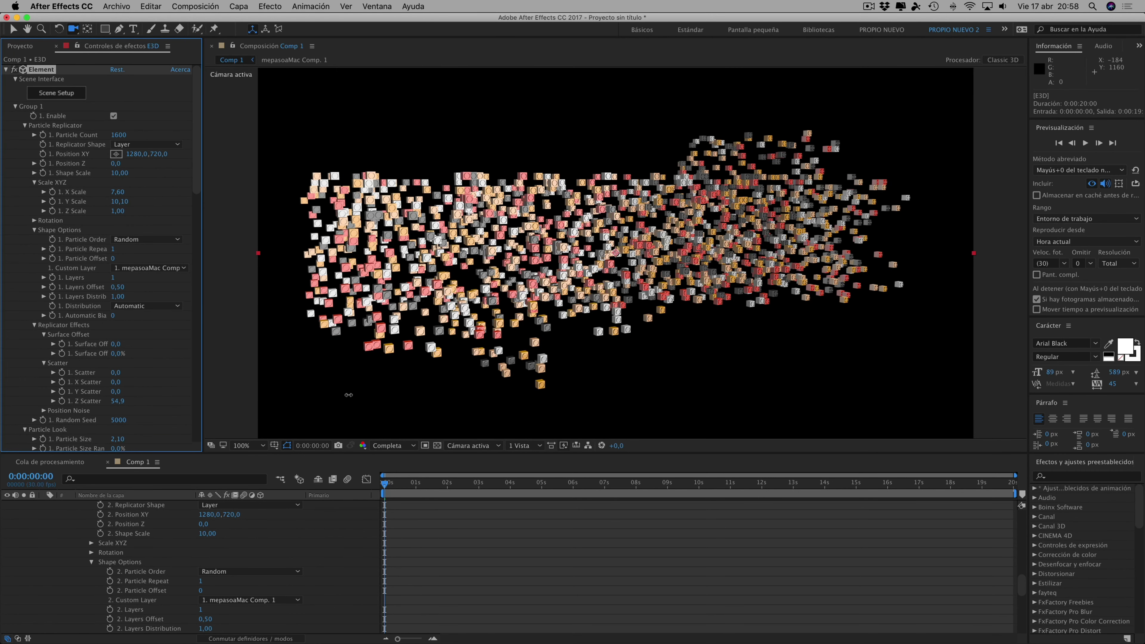
pyautogui.moveTo(348, 394); pyautogui.dragTo(401, 390)
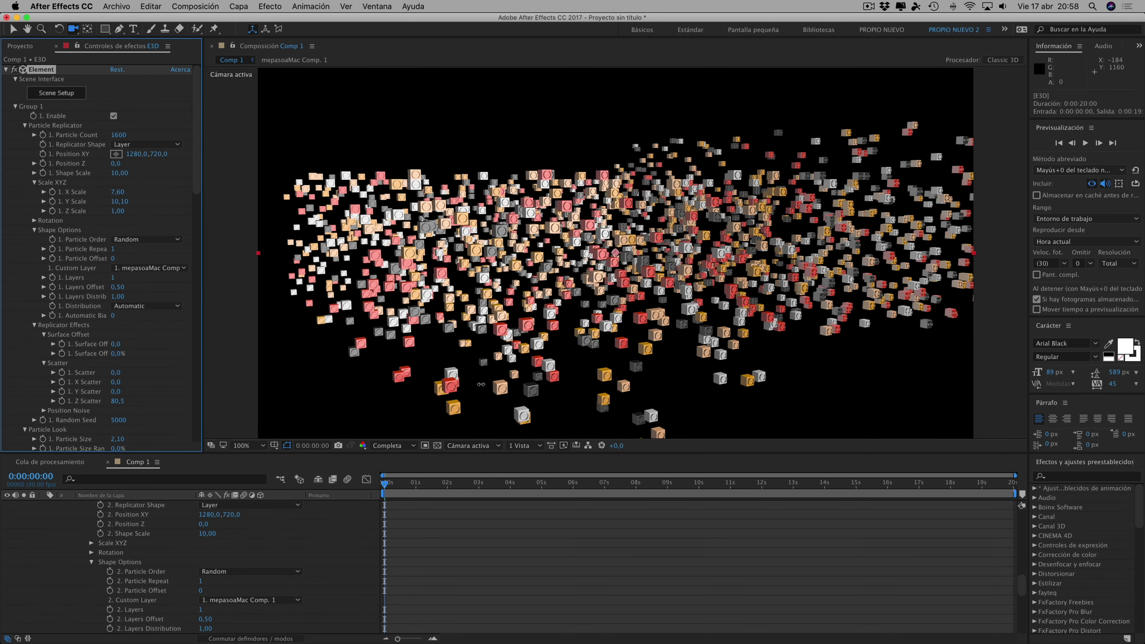
# Scrub the Animation Engine progress up to 72% so the left letters reassemble
pyautogui.moveTo(195, 175); pyautogui.dragTo(199, 390)
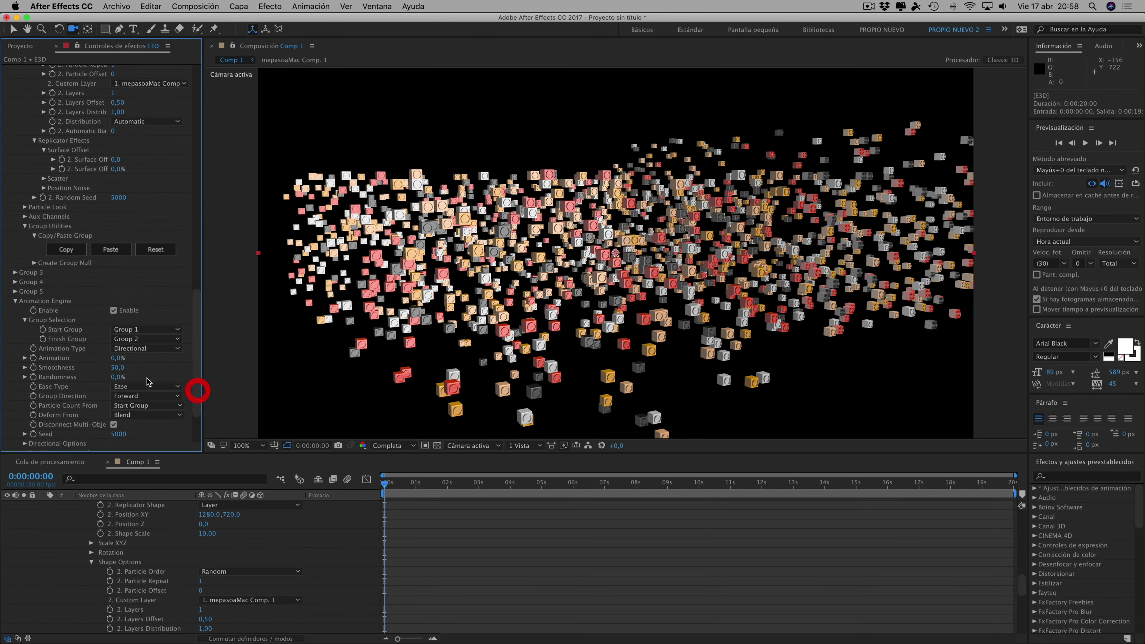
pyautogui.moveTo(132, 359)
pyautogui.mouseDown()
pyautogui.moveTo(162, 360)
pyautogui.moveTo(145, 358)
pyautogui.mouseUp()
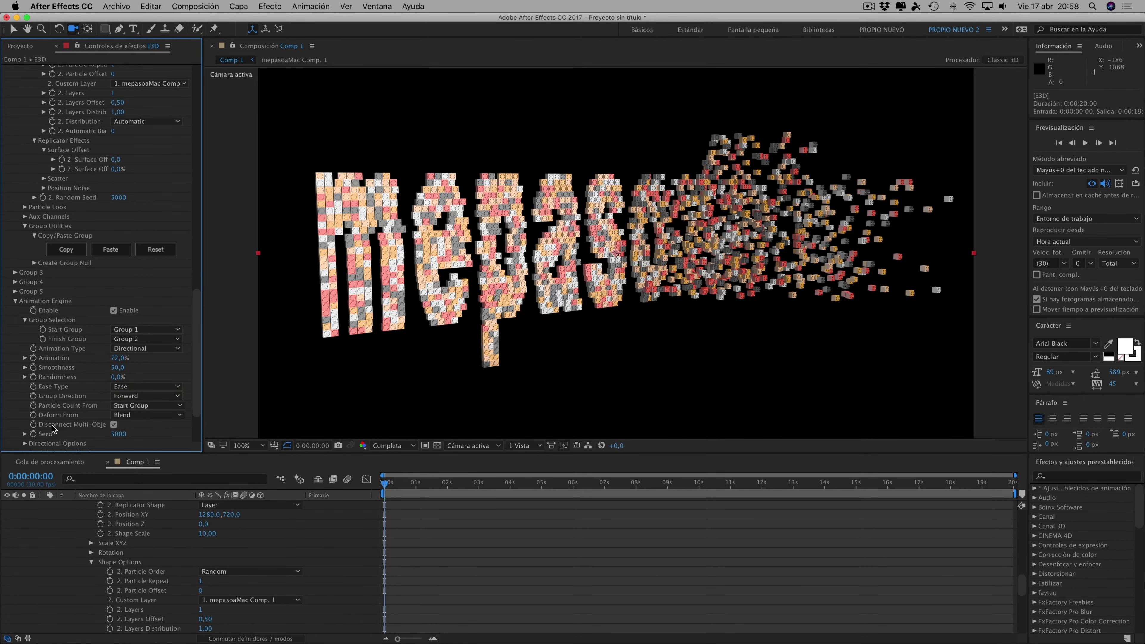
pyautogui.click(144, 348)
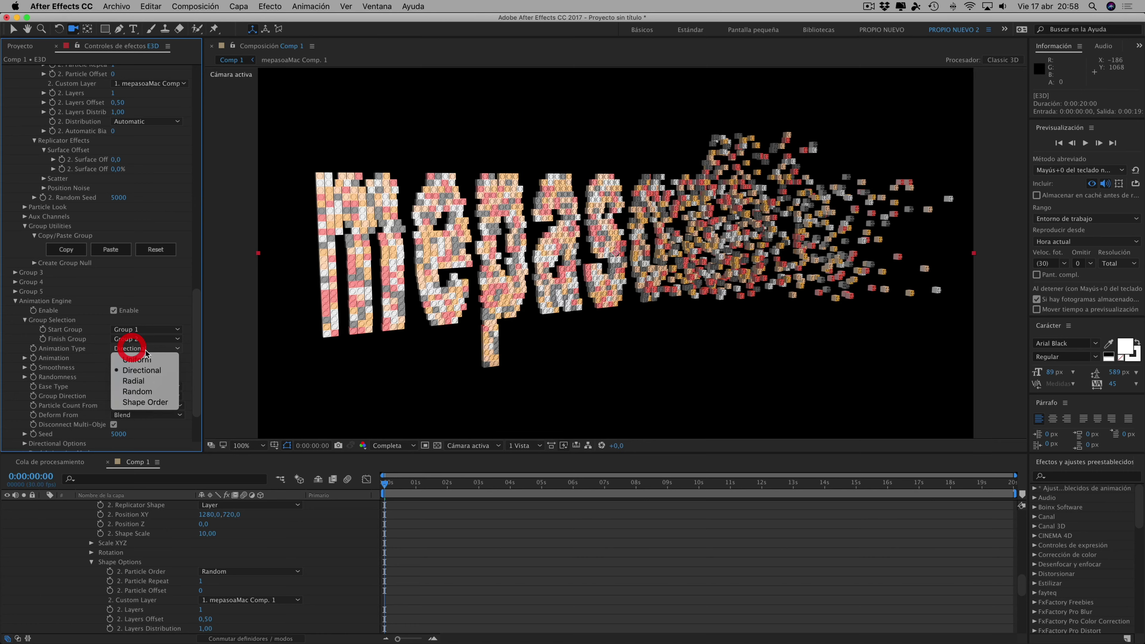
# Set Animation Type to Radial and preview the build at 100% and 46%
pyautogui.click(133, 382)
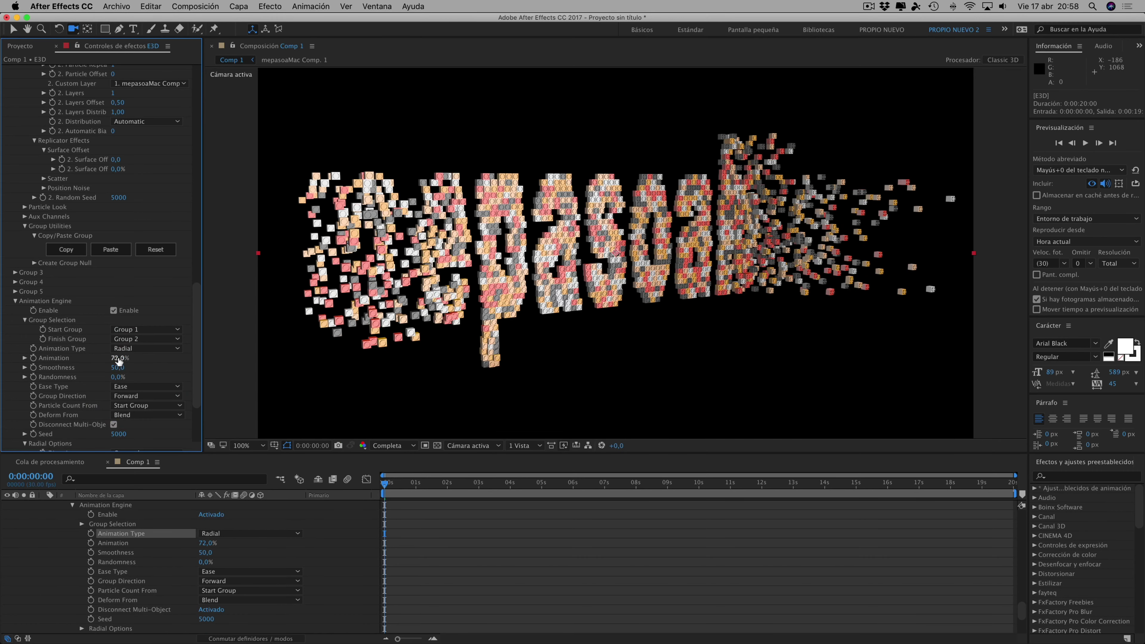
pyautogui.moveTo(118, 357); pyautogui.dragTo(144, 359)
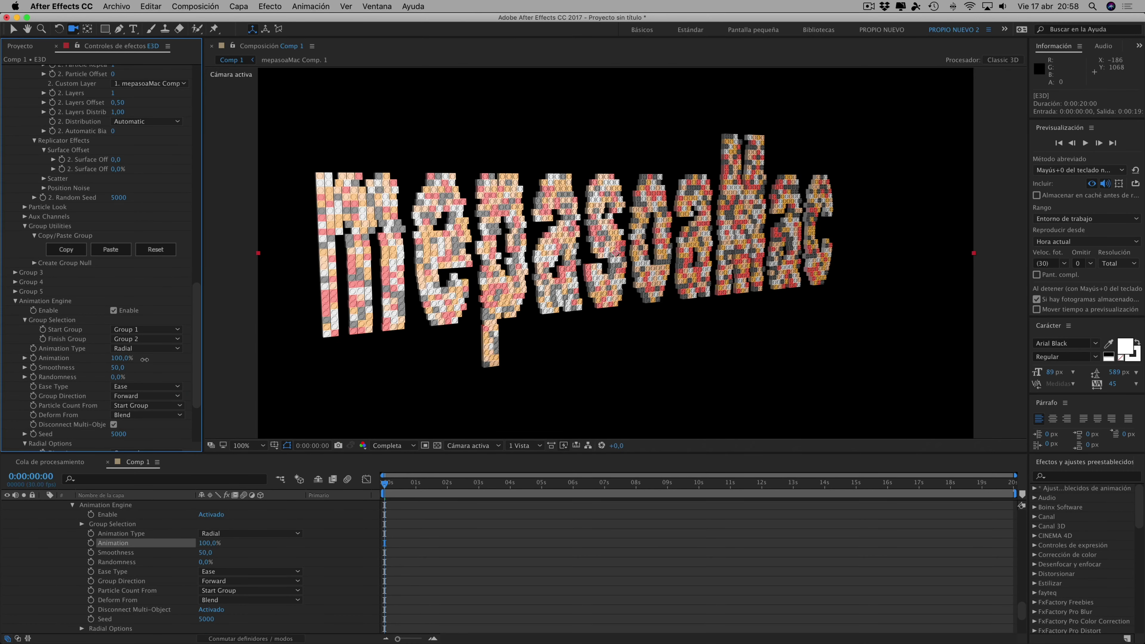
pyautogui.moveTo(110, 357); pyautogui.dragTo(108, 356)
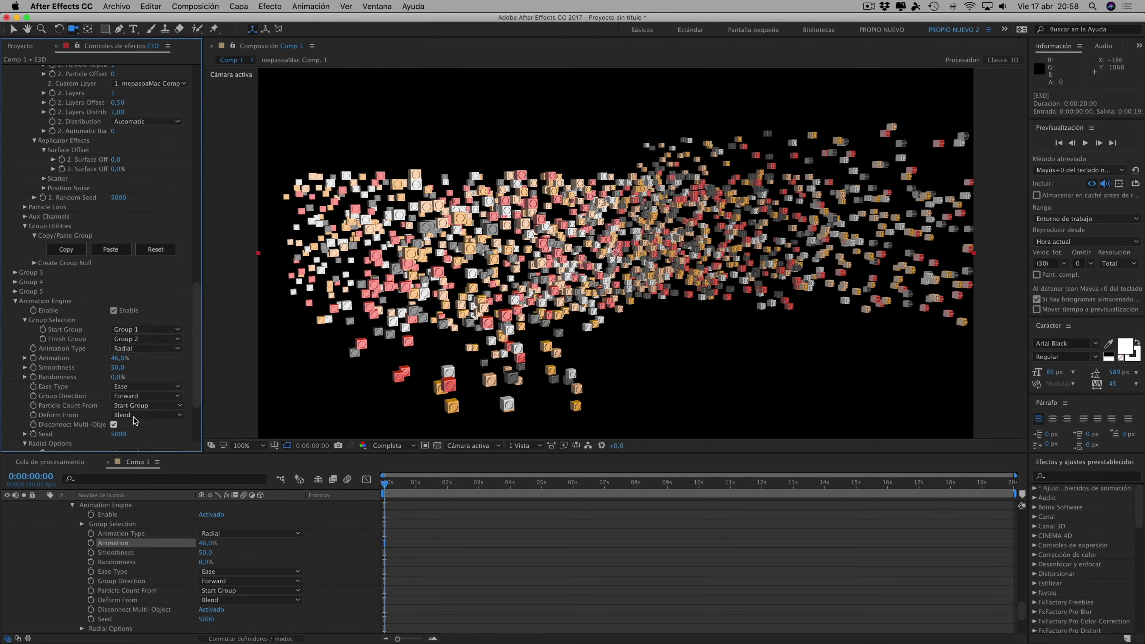
# Test Backwards group direction, restore Forward, and leave Animation at 79%
pyautogui.click(127, 397)
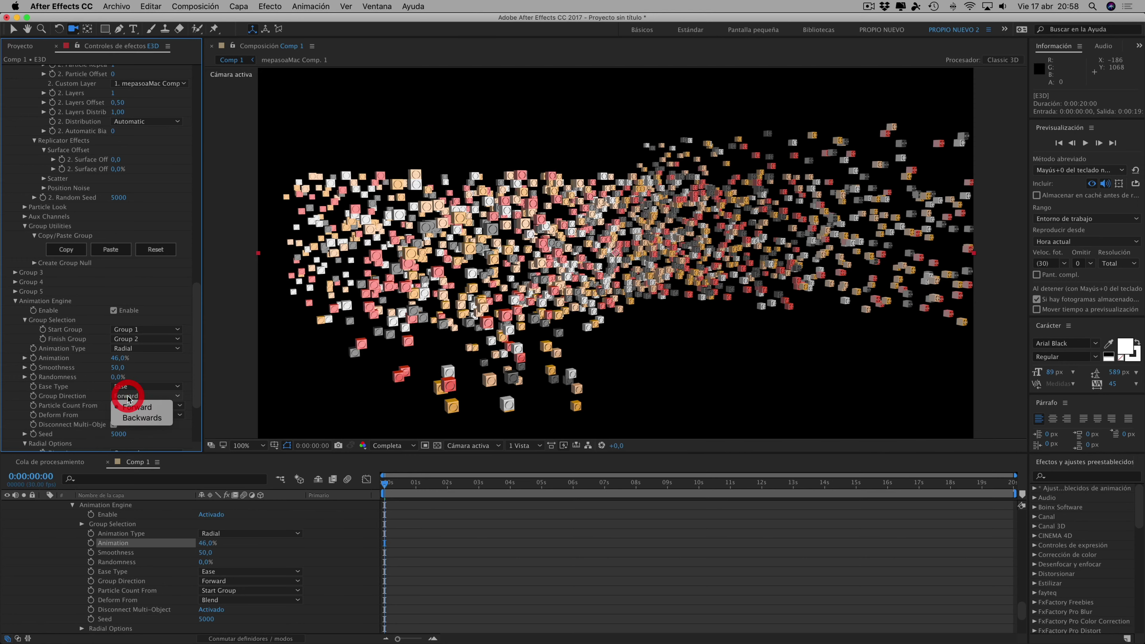
pyautogui.click(137, 417)
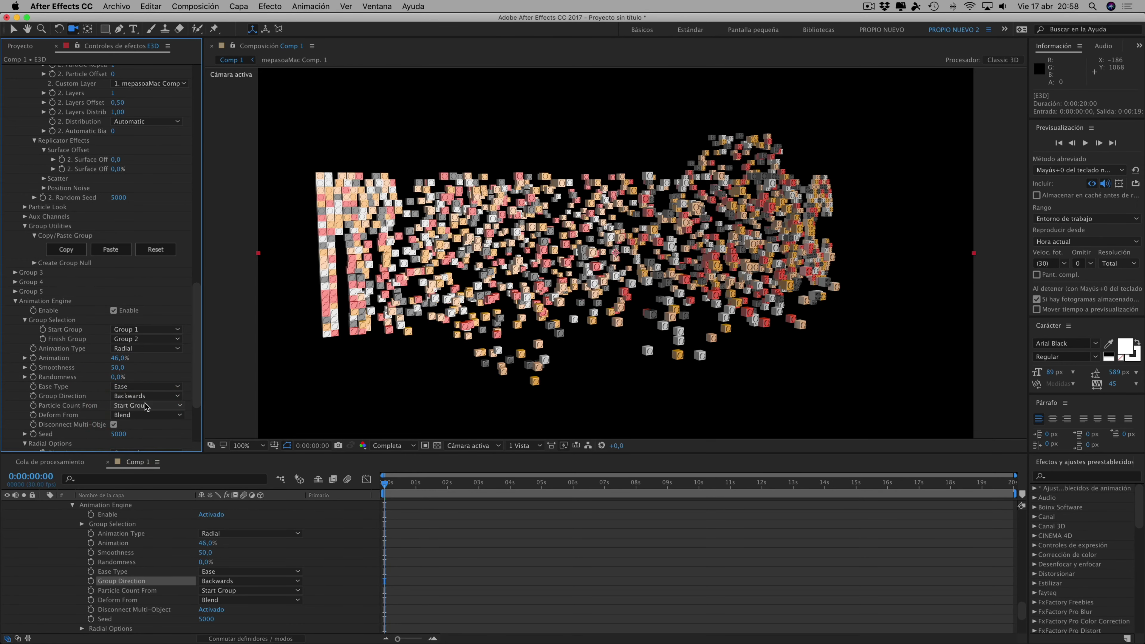
pyautogui.moveTo(118, 360); pyautogui.dragTo(115, 357)
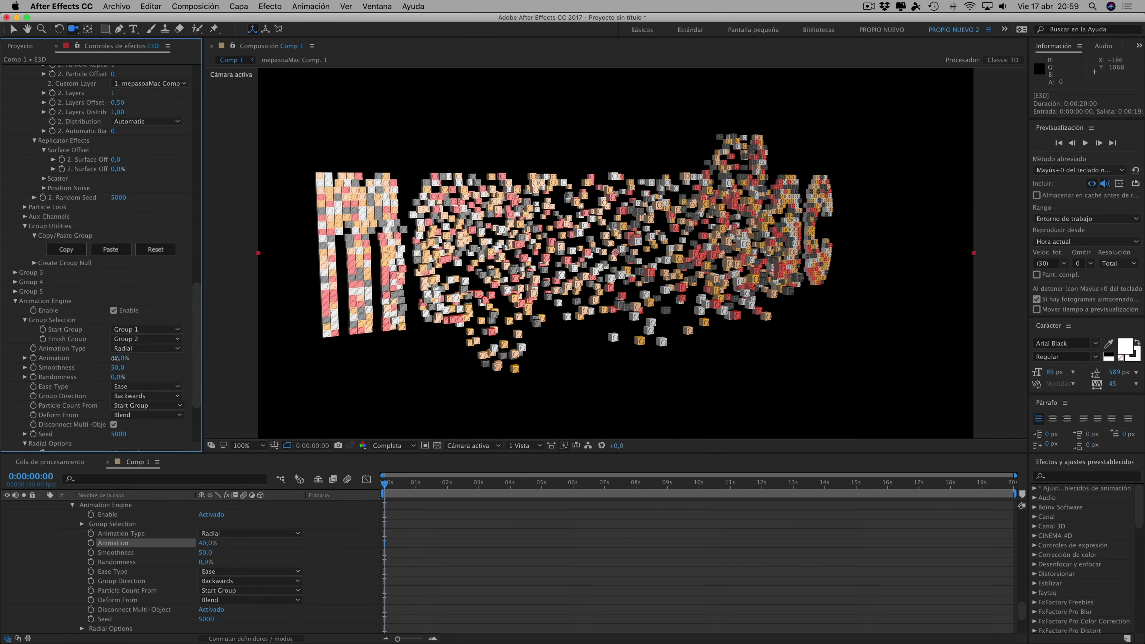
pyautogui.moveTo(106, 358); pyautogui.dragTo(102, 357)
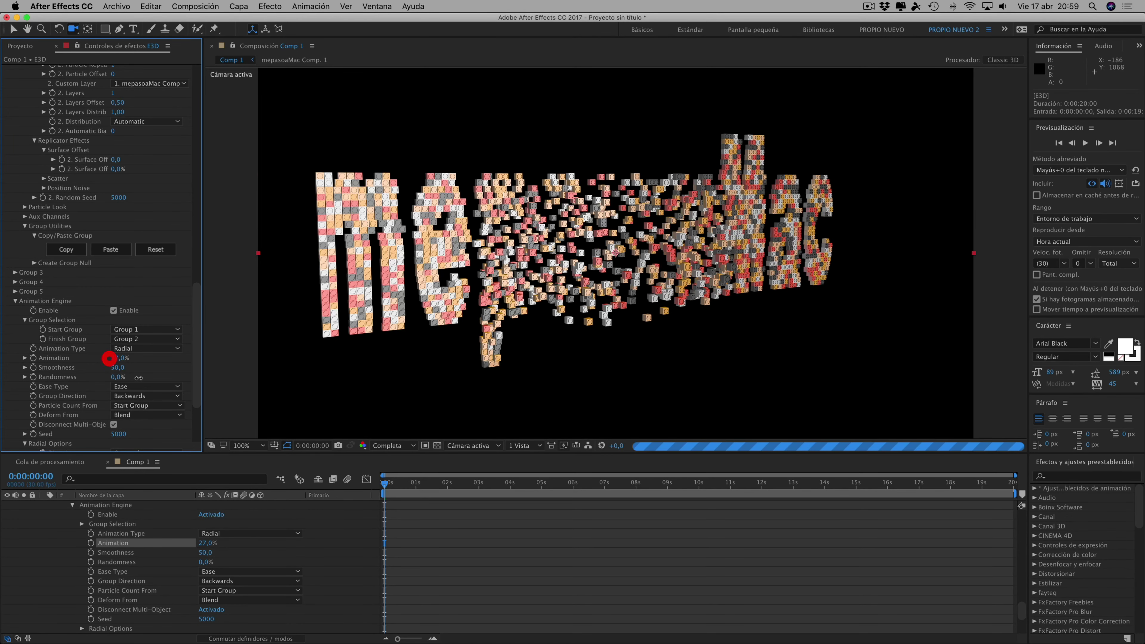
pyautogui.click(130, 396)
pyautogui.click(138, 407)
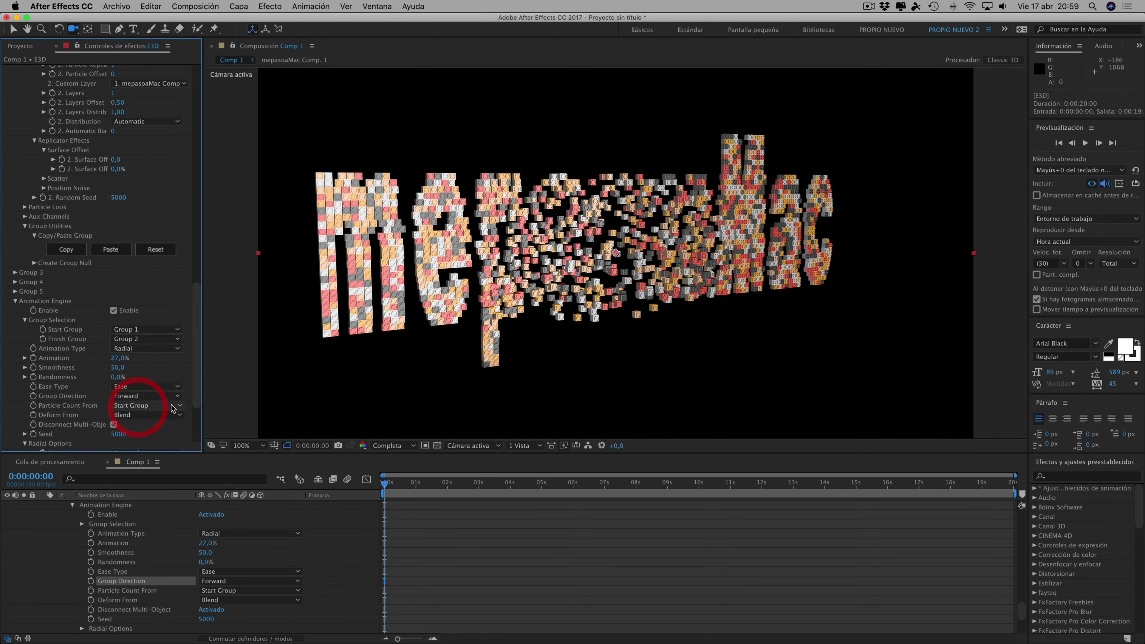
pyautogui.moveTo(117, 359); pyautogui.dragTo(149, 357)
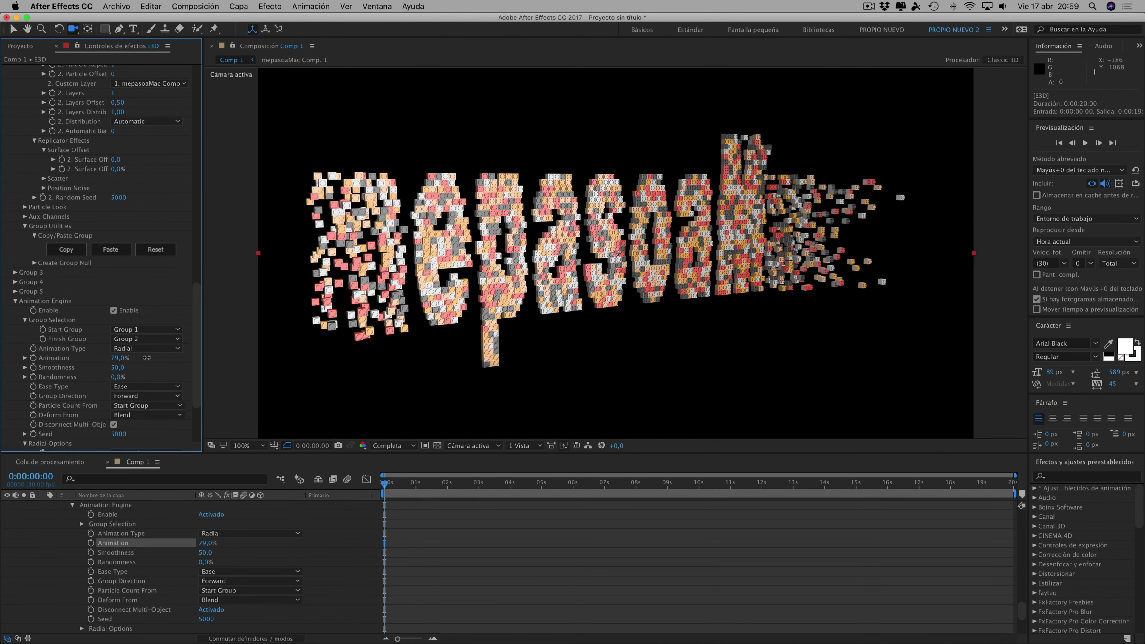
pyautogui.click(146, 348)
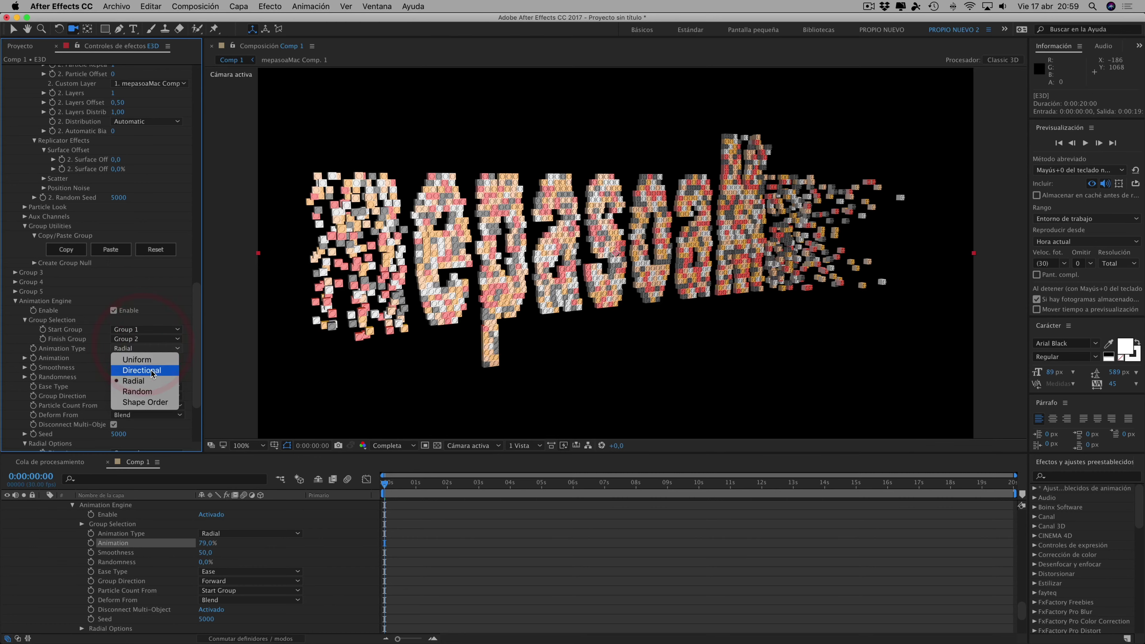
# Switch Animation Type back to Directional and adjust Smoothness to 44 at 100% progress
pyautogui.click(141, 371)
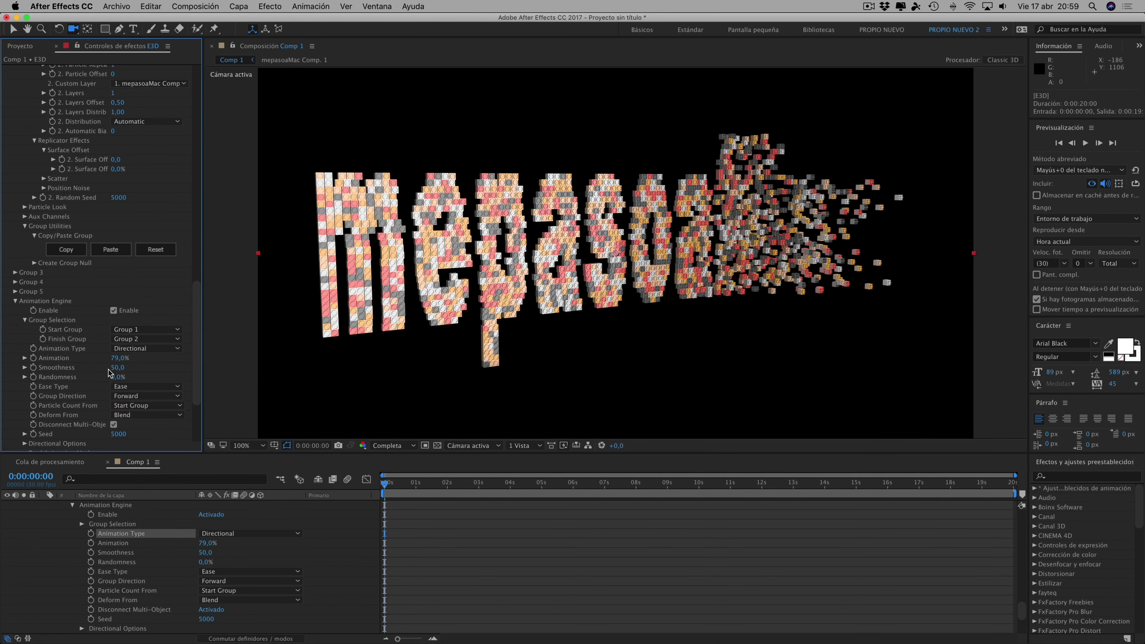
pyautogui.moveTo(116, 357)
pyautogui.mouseDown()
pyautogui.moveTo(133, 359)
pyautogui.moveTo(121, 377)
pyautogui.moveTo(126, 368)
pyautogui.mouseUp()
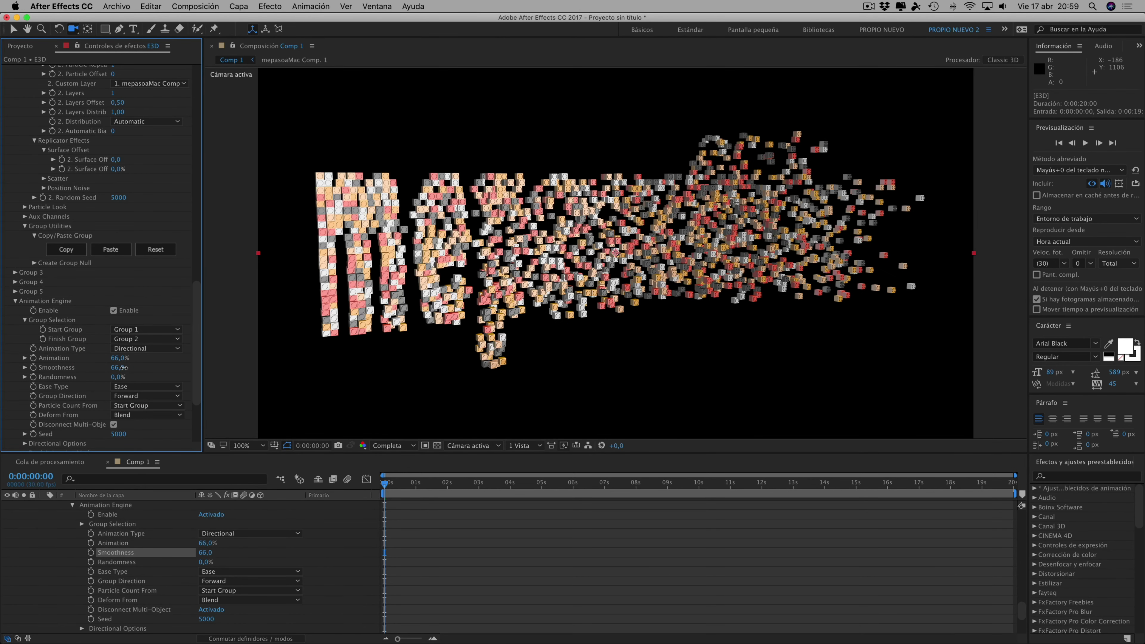
pyautogui.moveTo(123, 367); pyautogui.dragTo(110, 368)
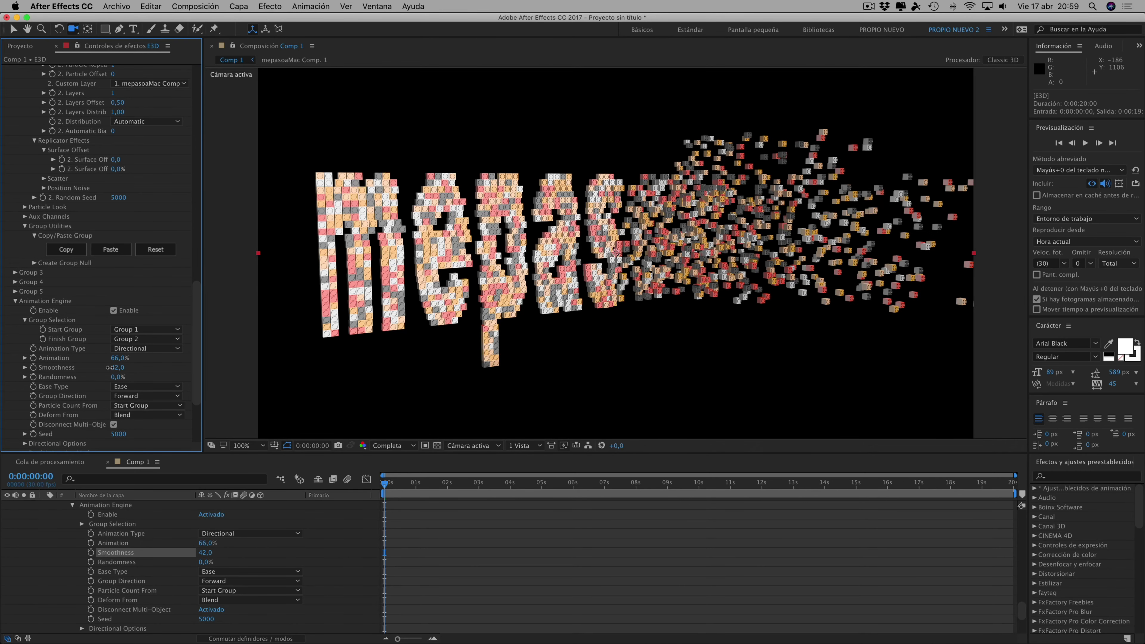
pyautogui.moveTo(109, 368); pyautogui.dragTo(126, 377)
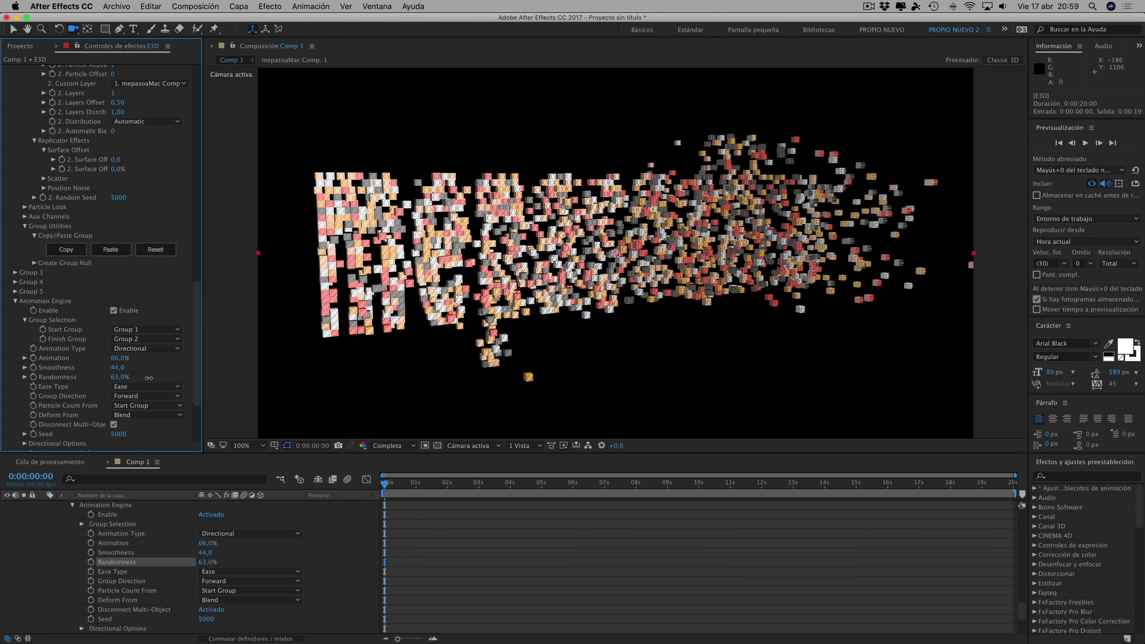
# Set Randomness to 10%, preview the assembly, and reset Animation to 0%
pyautogui.moveTo(150, 378); pyautogui.dragTo(81, 377)
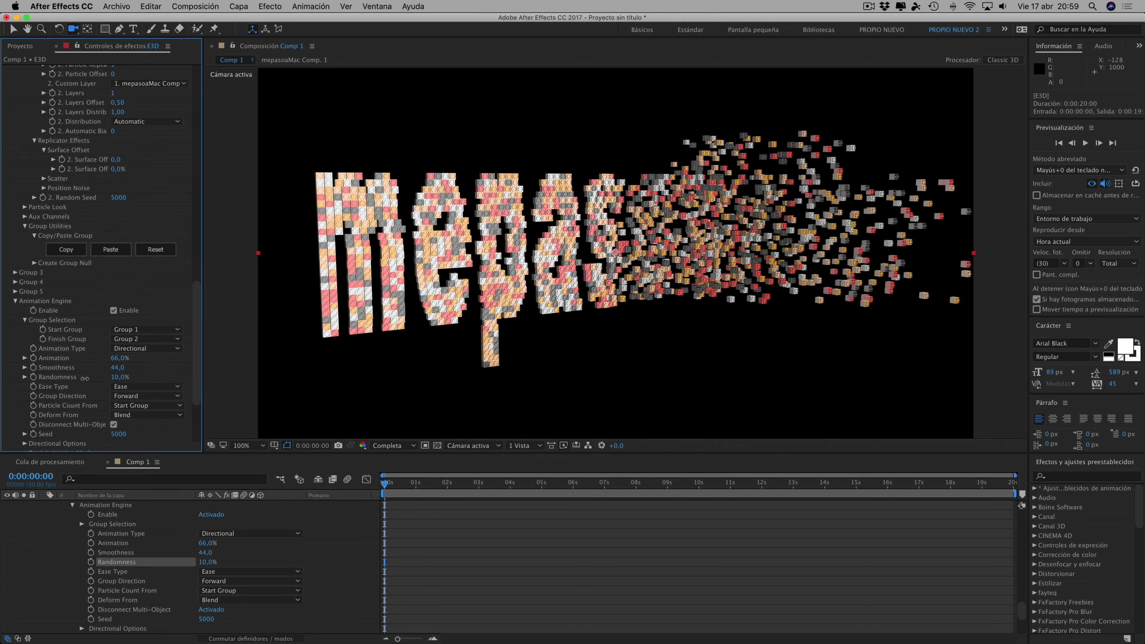
pyautogui.click(85, 378)
pyautogui.moveTo(126, 357); pyautogui.dragTo(130, 357)
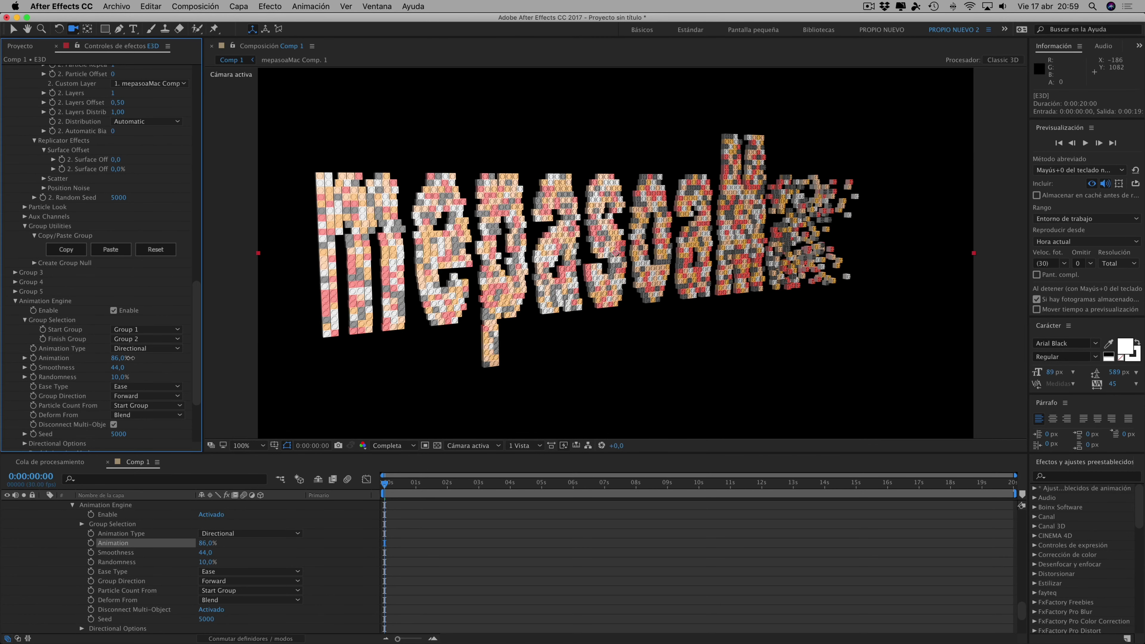
pyautogui.moveTo(144, 357); pyautogui.dragTo(115, 358)
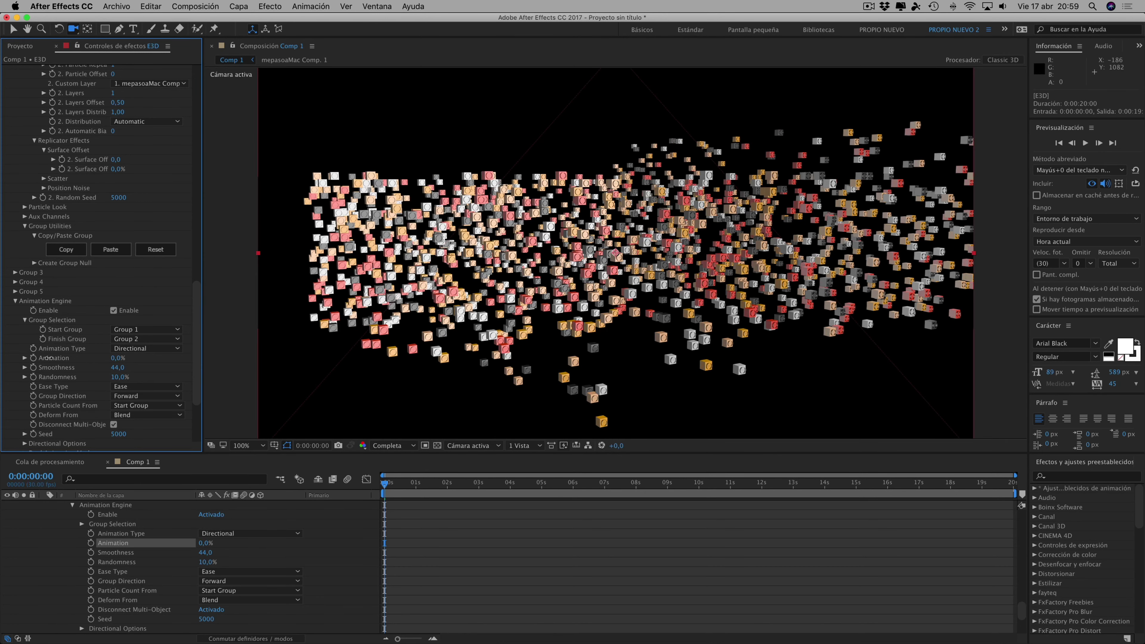
pyautogui.click(115, 357)
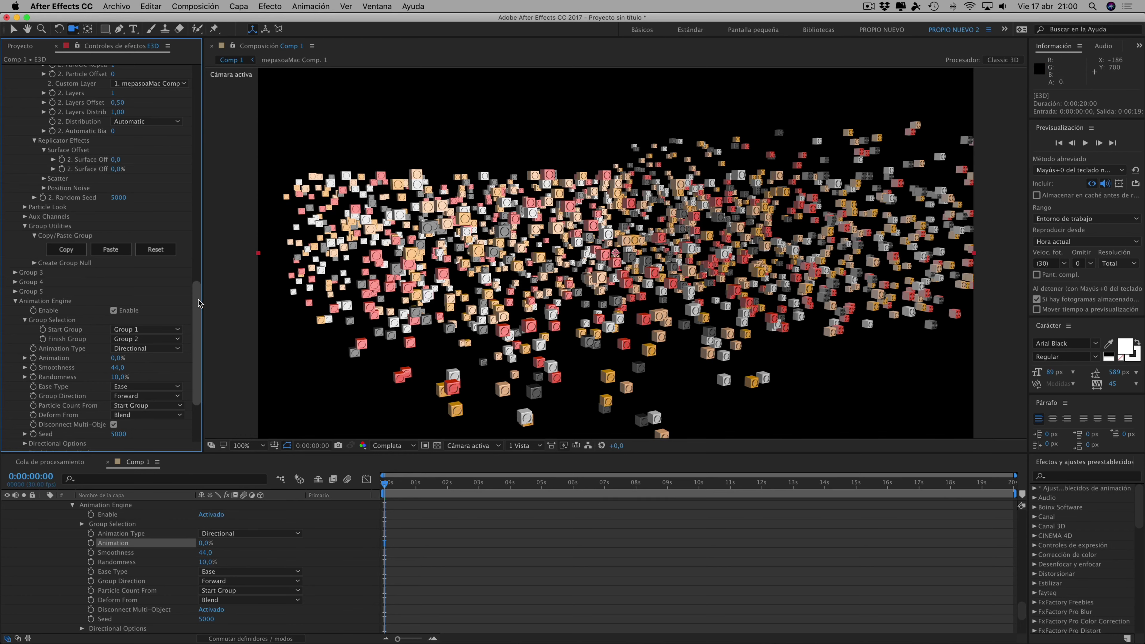
pyautogui.moveTo(201, 304); pyautogui.dragTo(198, 342)
pyautogui.click(199, 356)
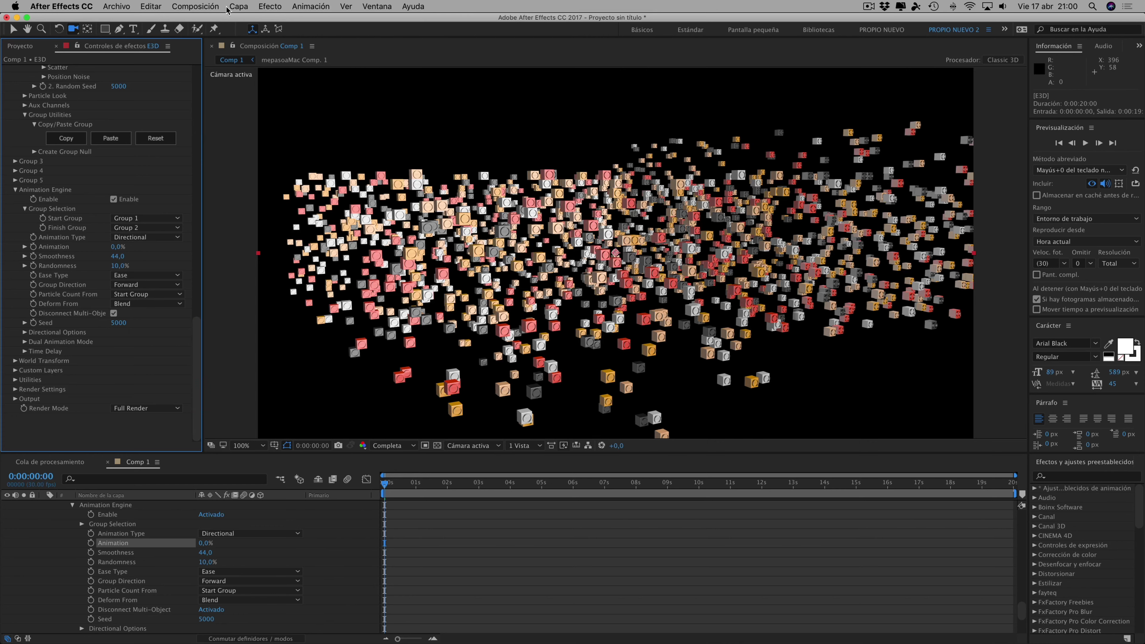
pyautogui.click(239, 6)
pyautogui.click(239, 7)
pyautogui.click(239, 7)
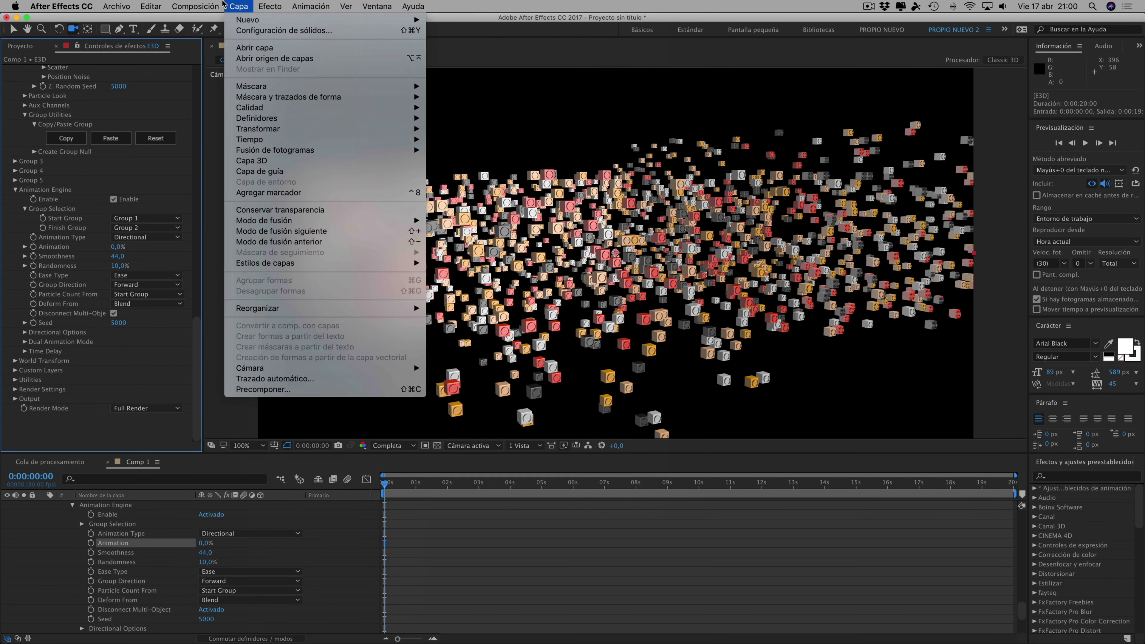
pyautogui.moveTo(241, 19)
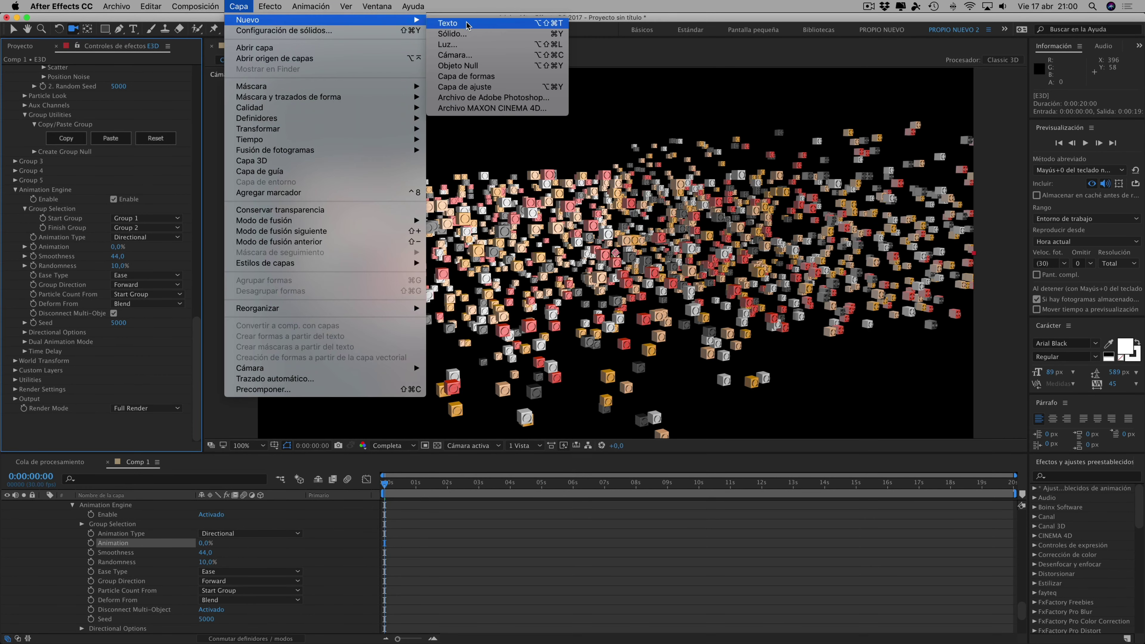
pyautogui.click(452, 34)
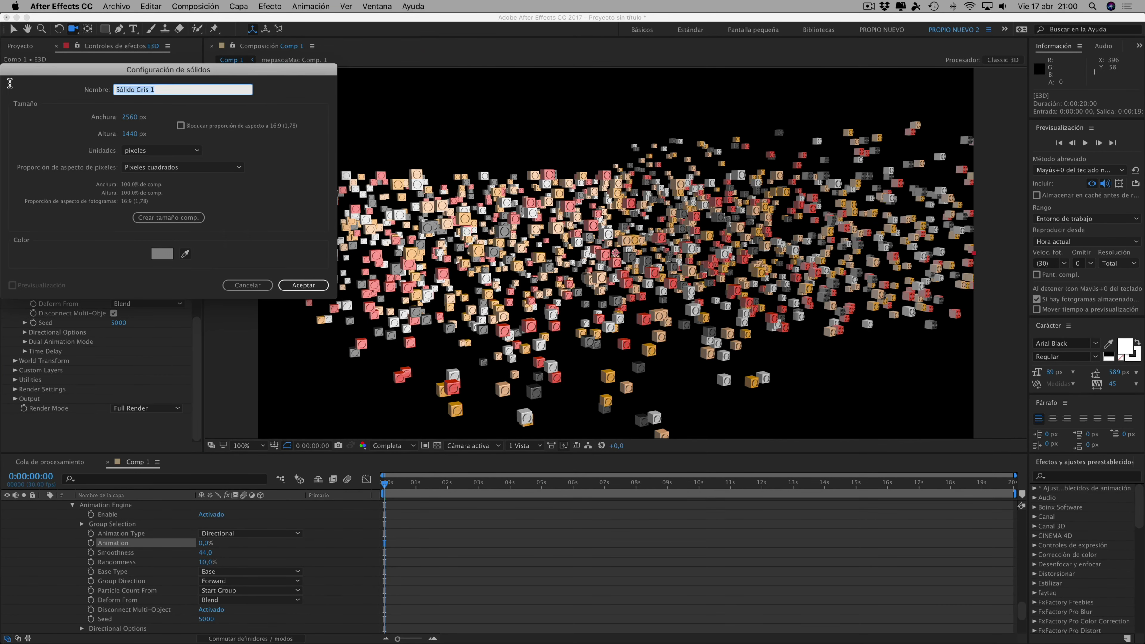
pyautogui.click(6, 83)
pyautogui.write('bg')
pyautogui.click(164, 254)
pyautogui.click(11, 228)
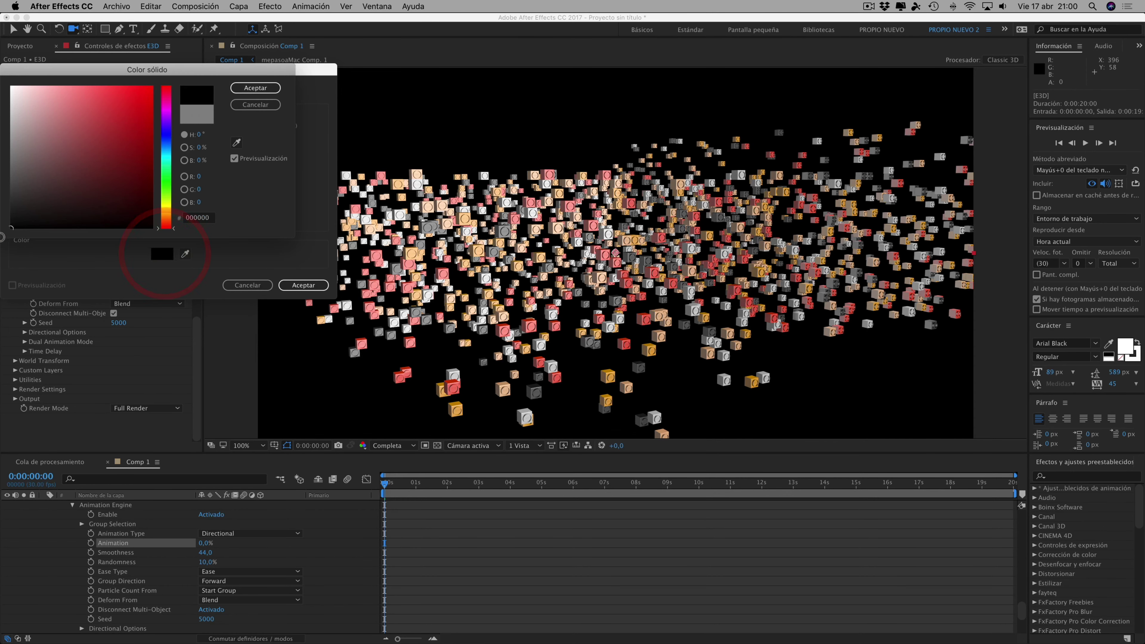
pyautogui.click(251, 88)
pyautogui.click(303, 285)
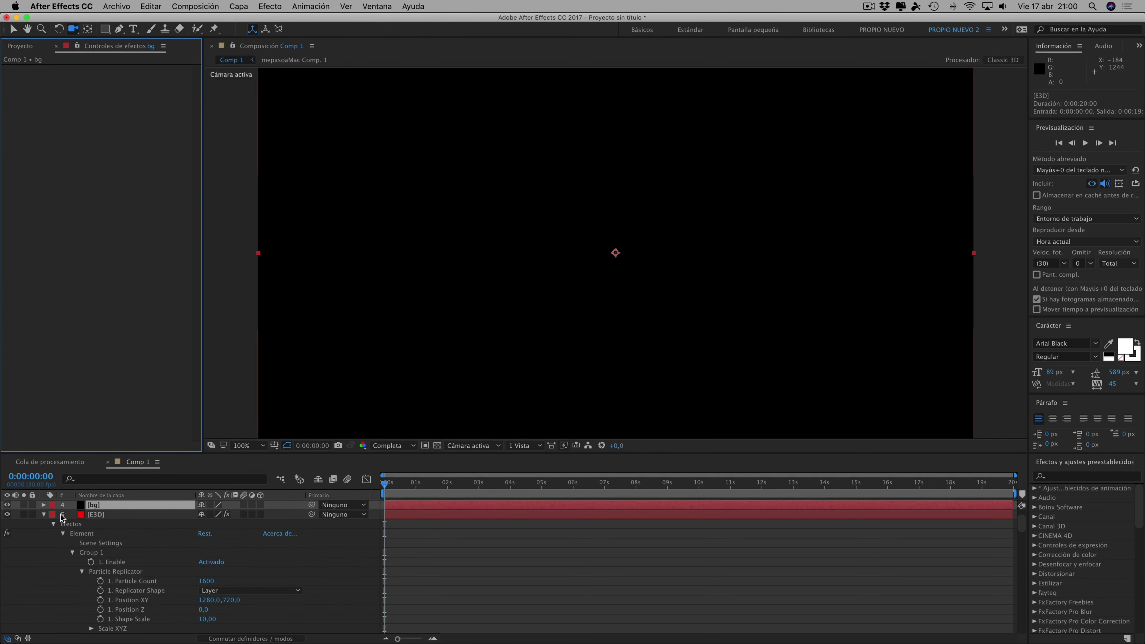
# Move bg below E3D and give it a radial Gradient Ramp with swapped colours
pyautogui.click(44, 514)
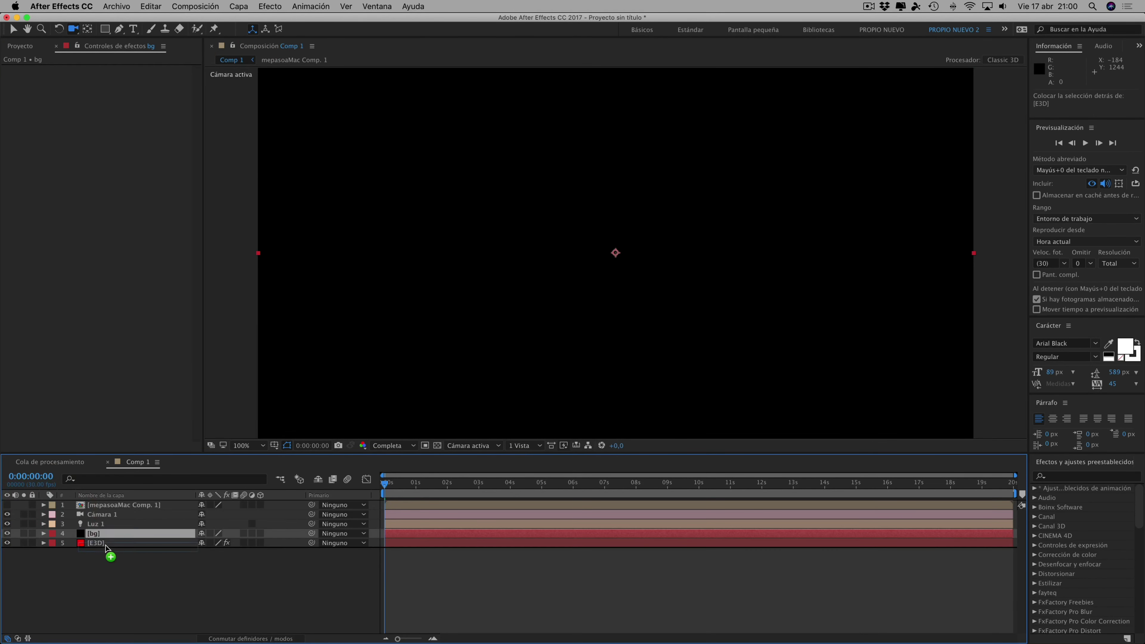
pyautogui.moveTo(104, 534); pyautogui.dragTo(107, 548)
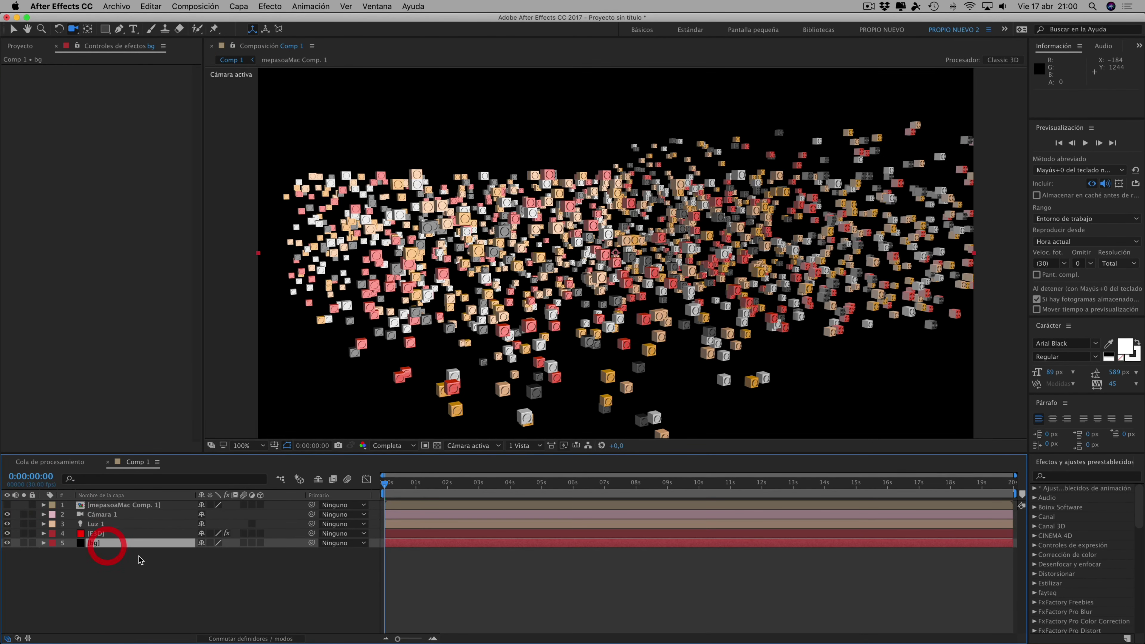
pyautogui.click(270, 6)
pyautogui.moveTo(288, 296)
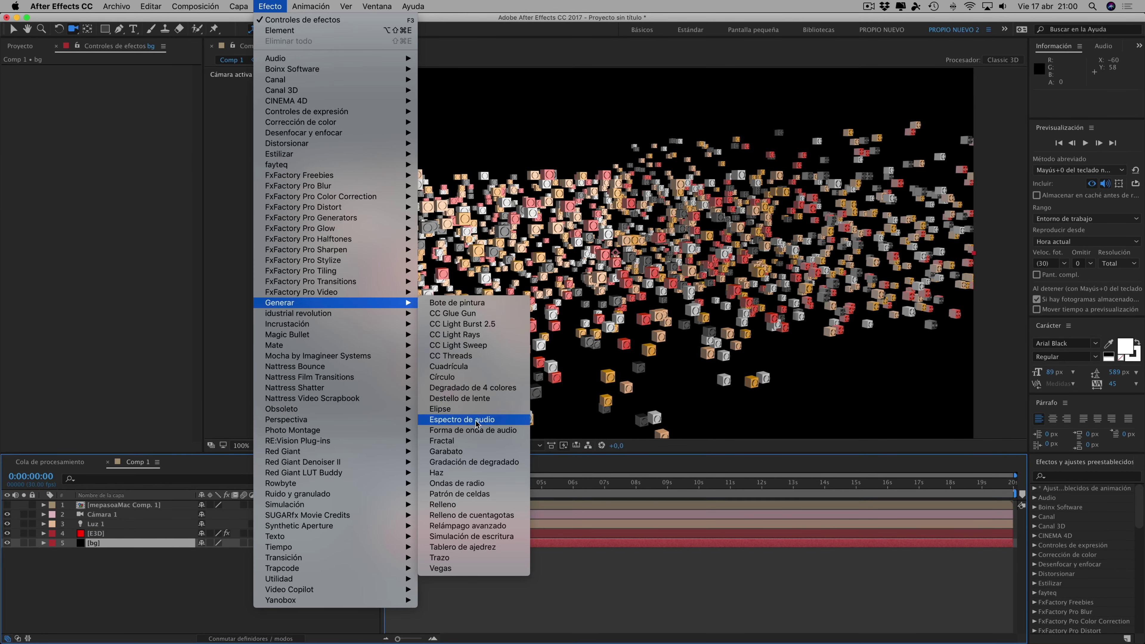
pyautogui.click(464, 462)
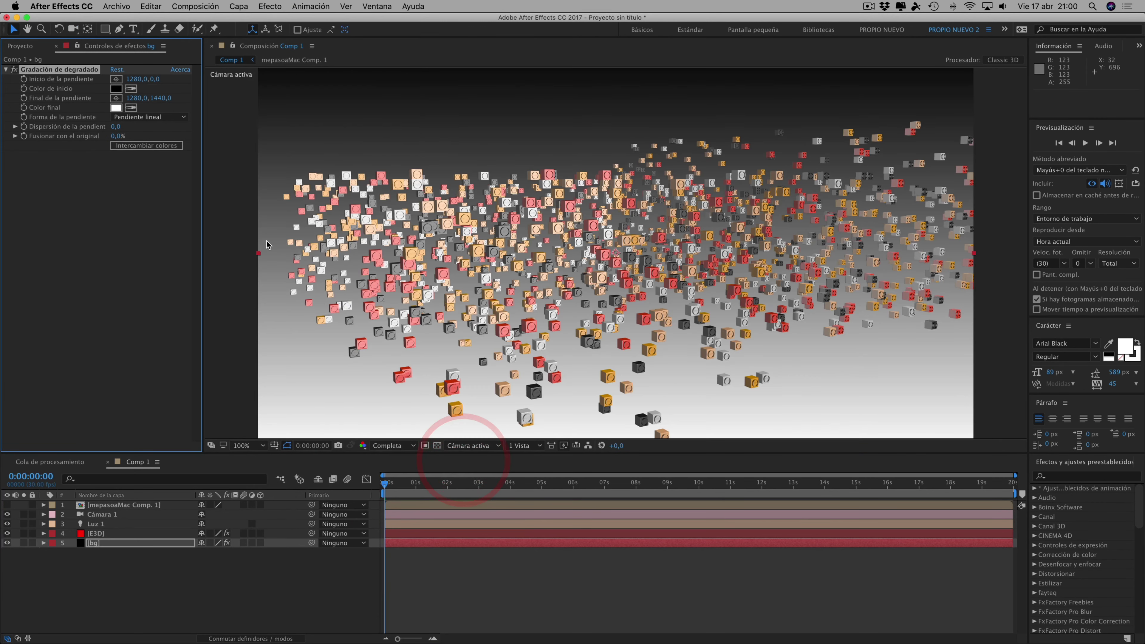
pyautogui.click(143, 117)
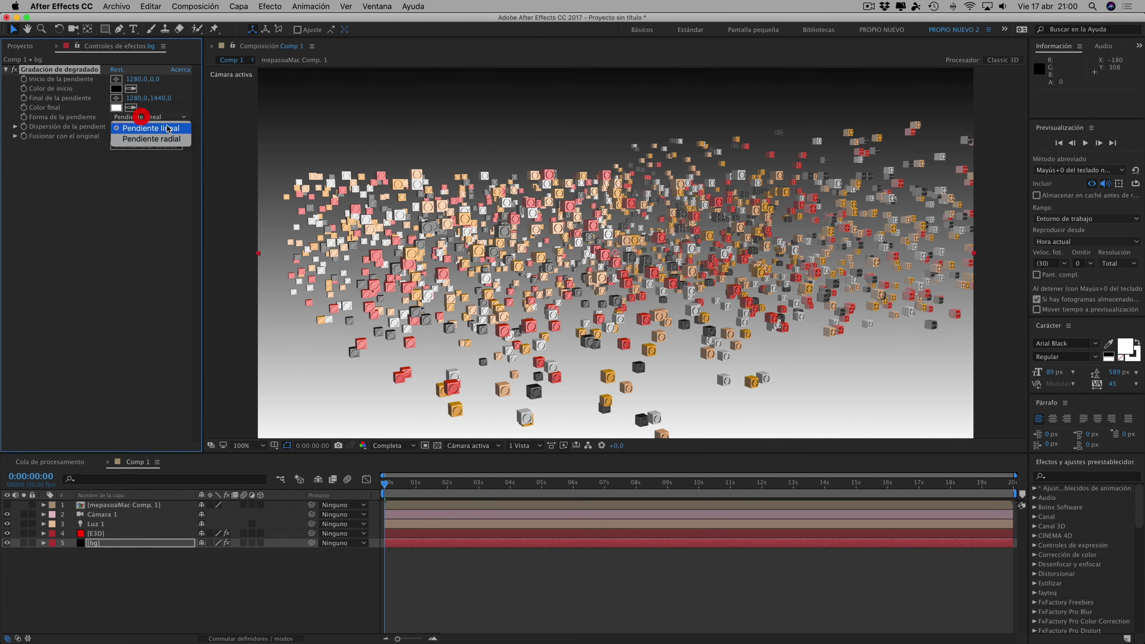
pyautogui.click(157, 139)
pyautogui.click(147, 145)
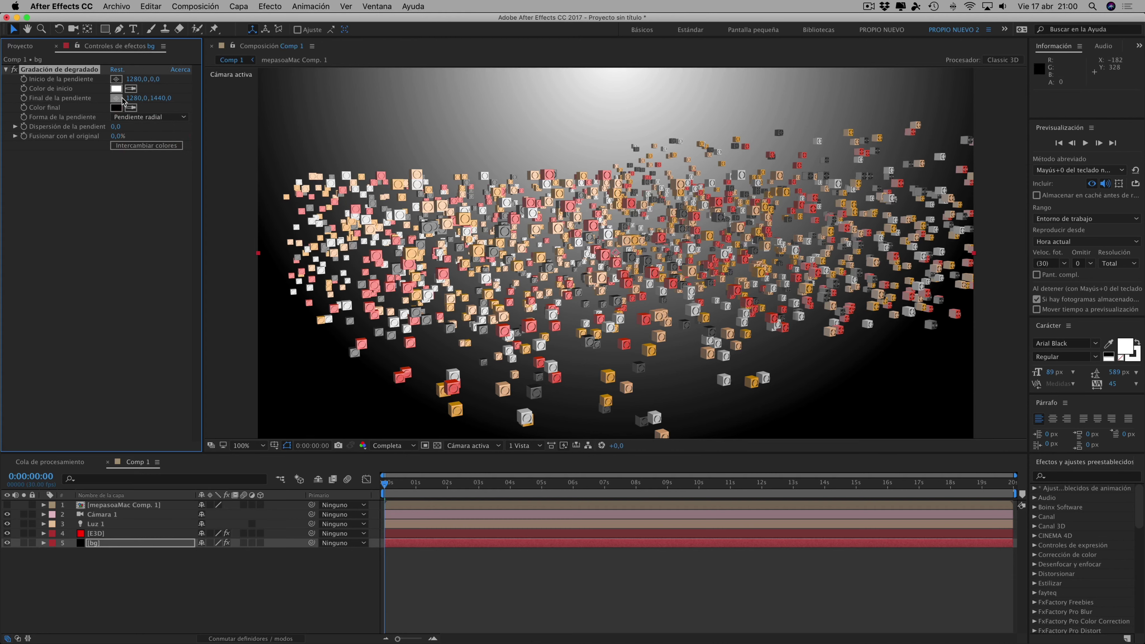
# Set the gradient start colour to pale pink FEADA3 sampled from the bricks
pyautogui.click(117, 88)
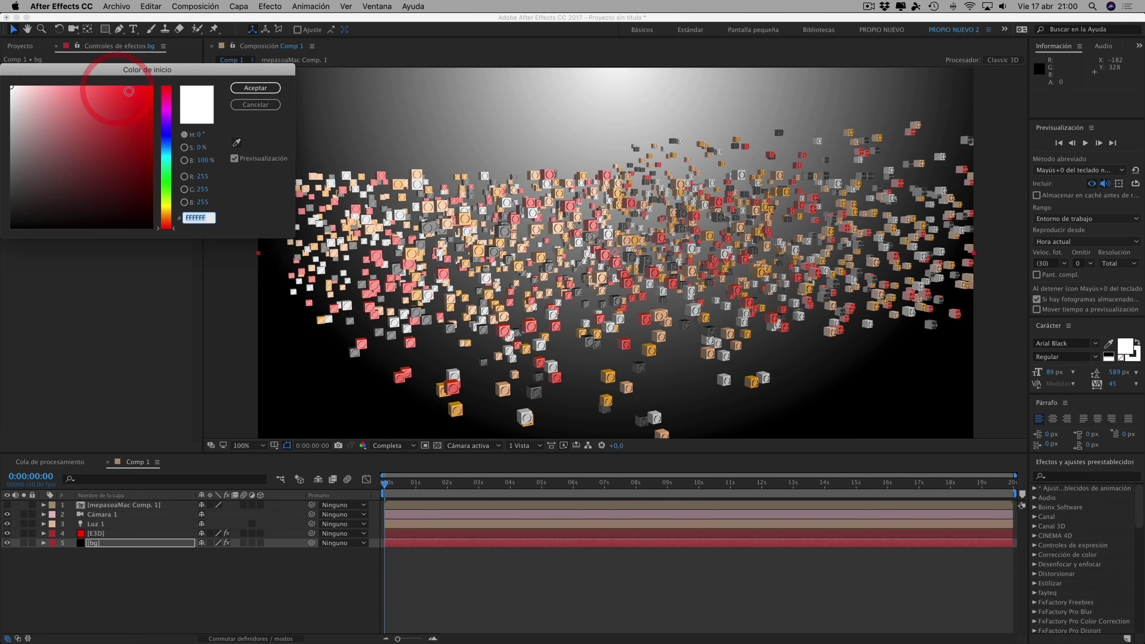
pyautogui.click(167, 209)
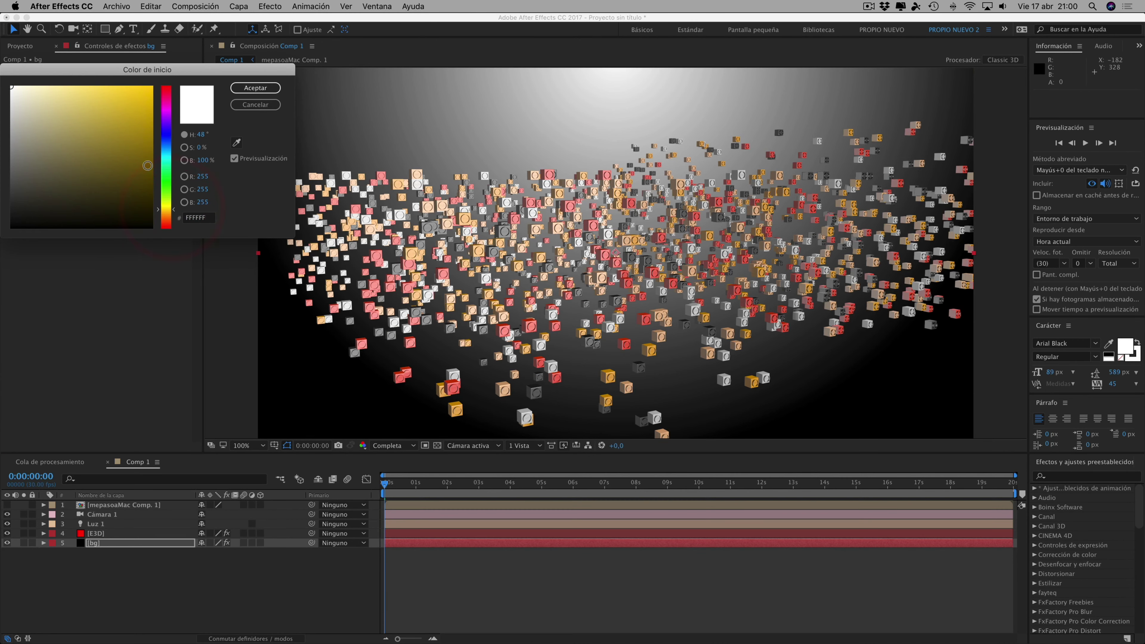
pyautogui.click(154, 182)
pyautogui.moveTo(154, 181); pyautogui.dragTo(151, 150)
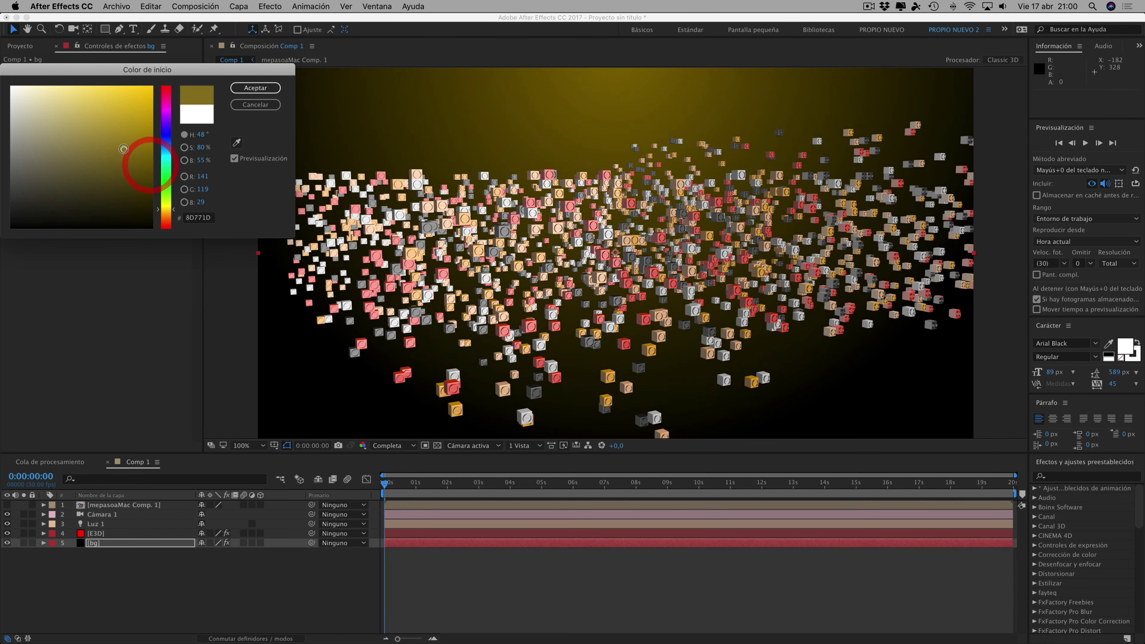
pyautogui.click(236, 143)
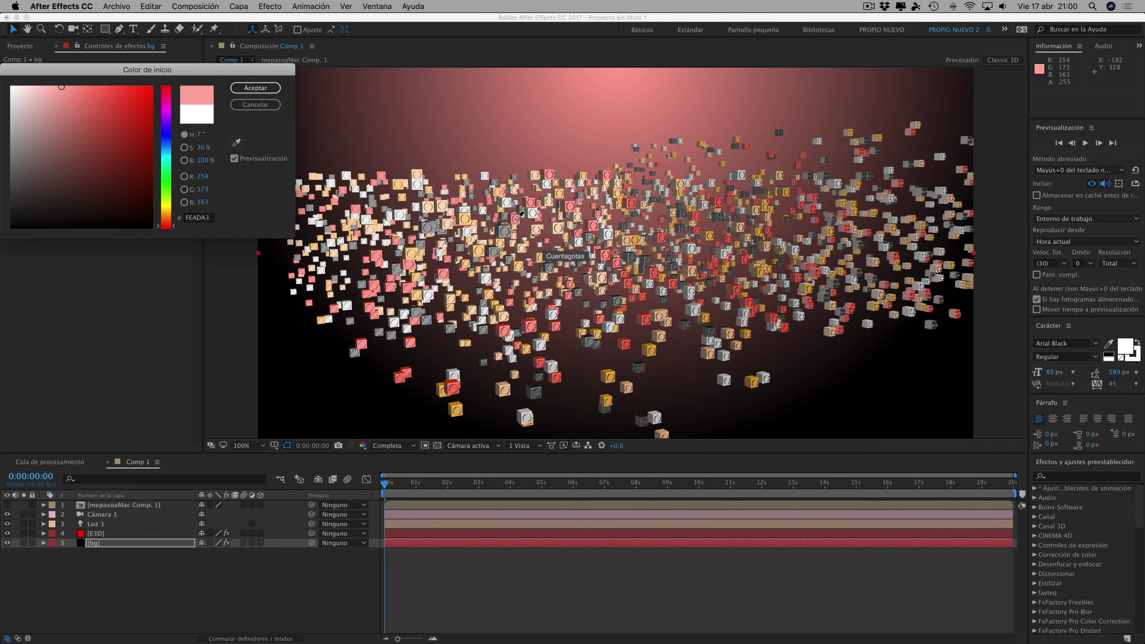
pyautogui.click(519, 216)
pyautogui.click(256, 88)
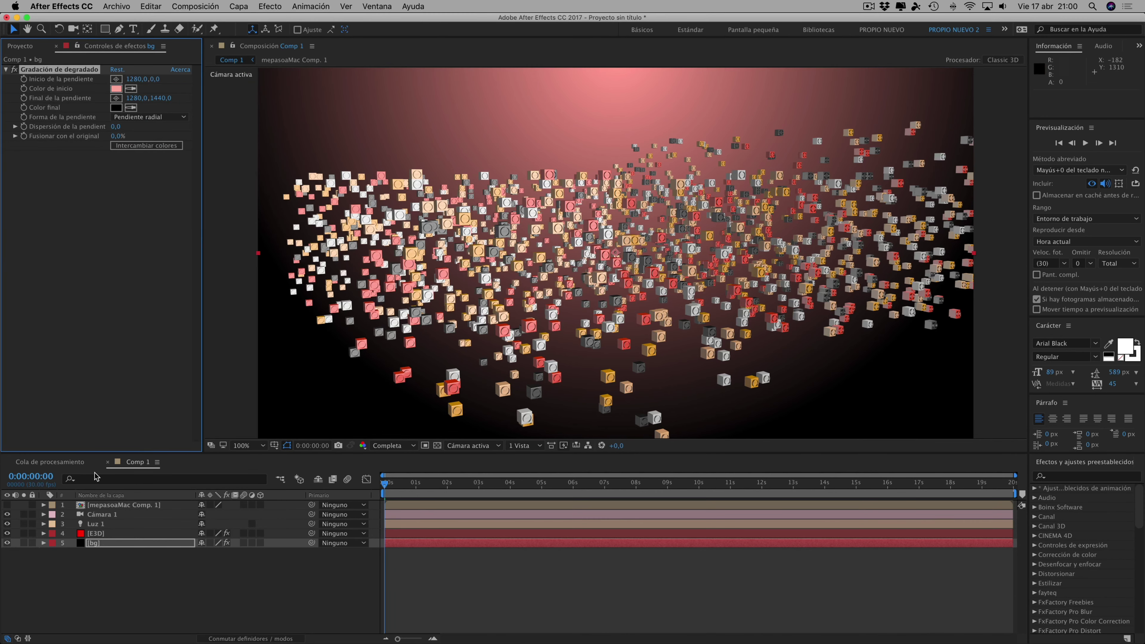
# Select the E3D layer and scroll its Element settings down to the Animation Engine section
pyautogui.click(108, 533)
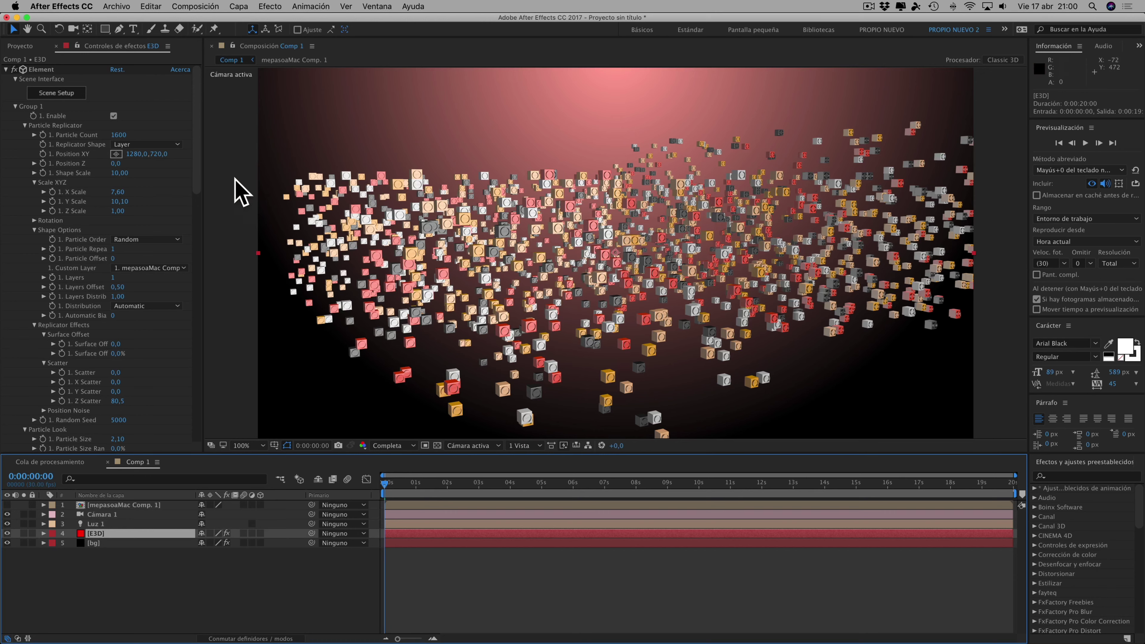
pyautogui.moveTo(195, 162)
pyautogui.mouseDown()
pyautogui.moveTo(188, 295)
pyautogui.moveTo(202, 407)
pyautogui.mouseUp()
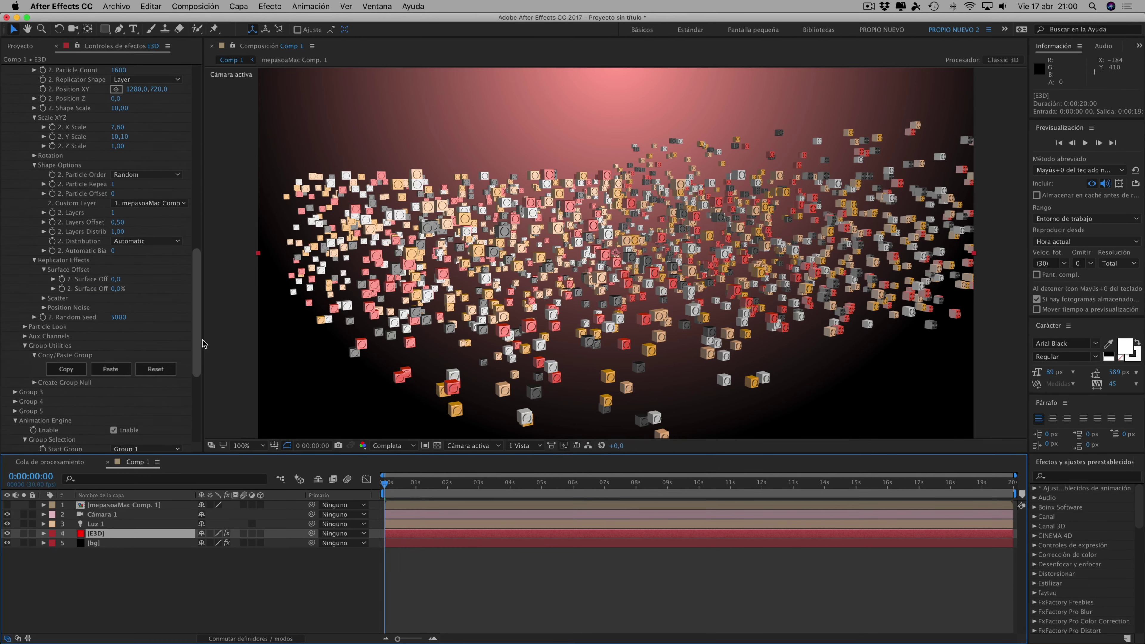
pyautogui.click(202, 407)
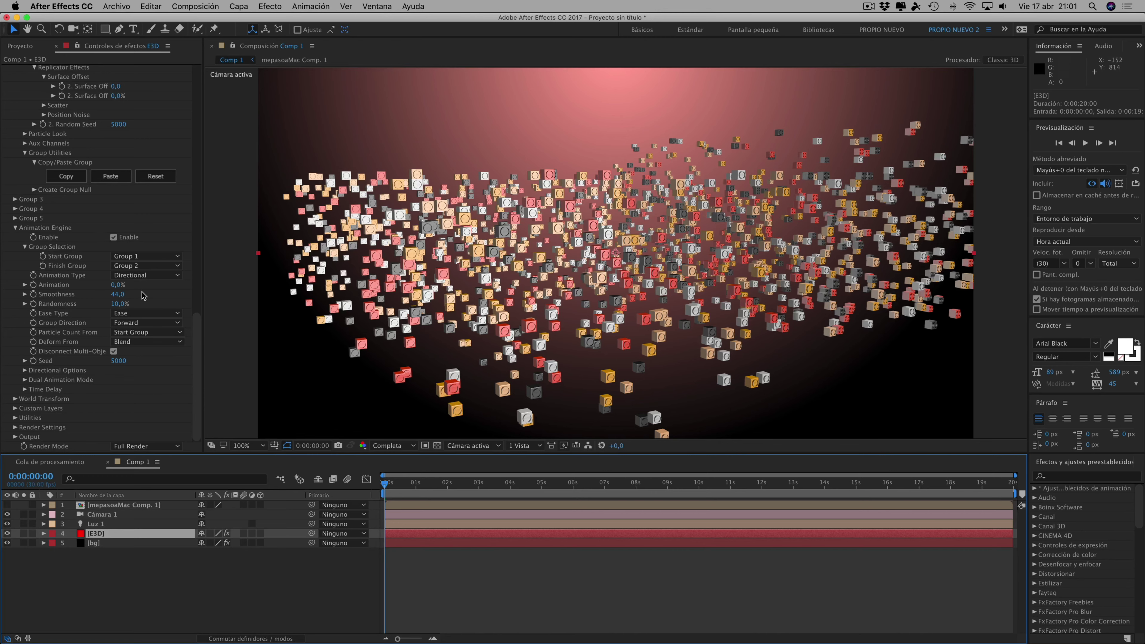
# Enable Element 3D ambient occlusion under Render Settings and set SSAO intensity to 16,1
pyautogui.click(15, 426)
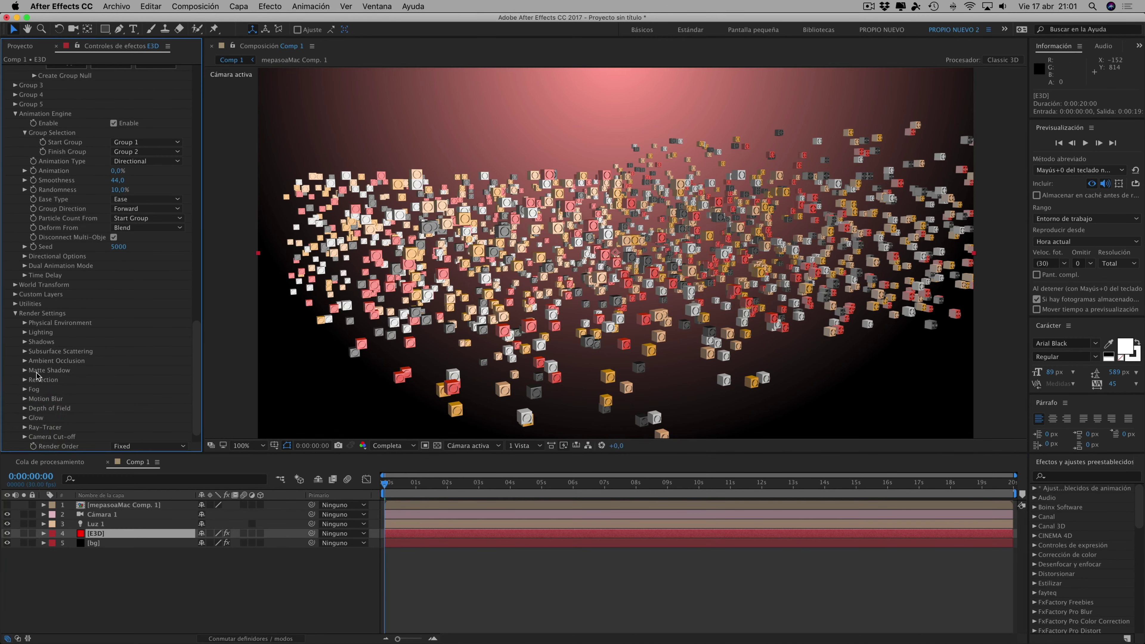
pyautogui.click(24, 361)
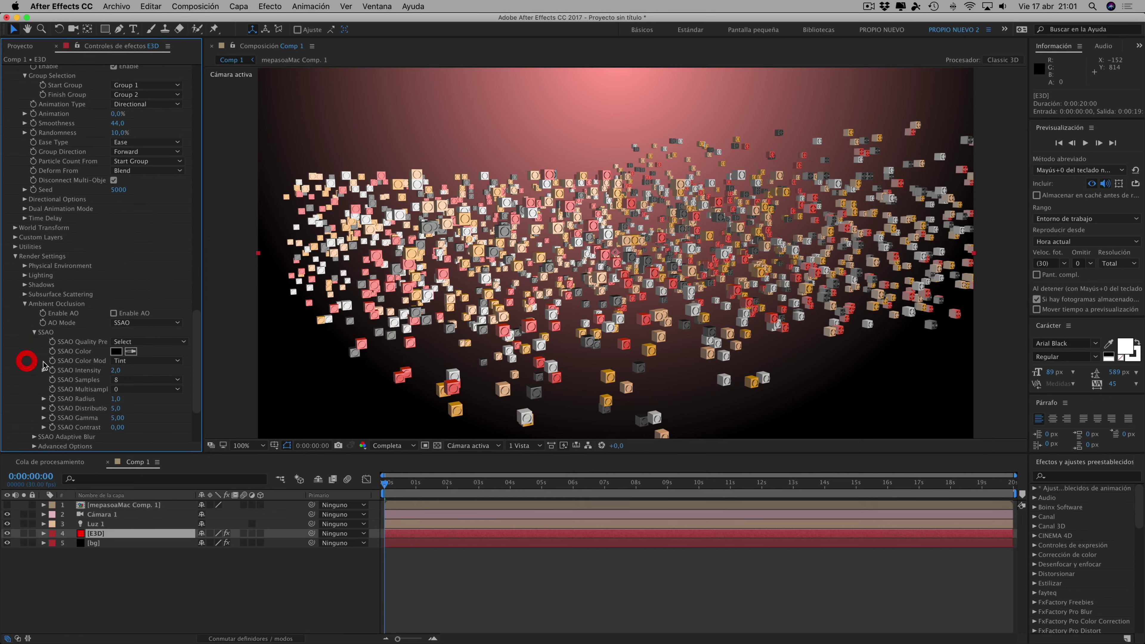
pyautogui.click(113, 313)
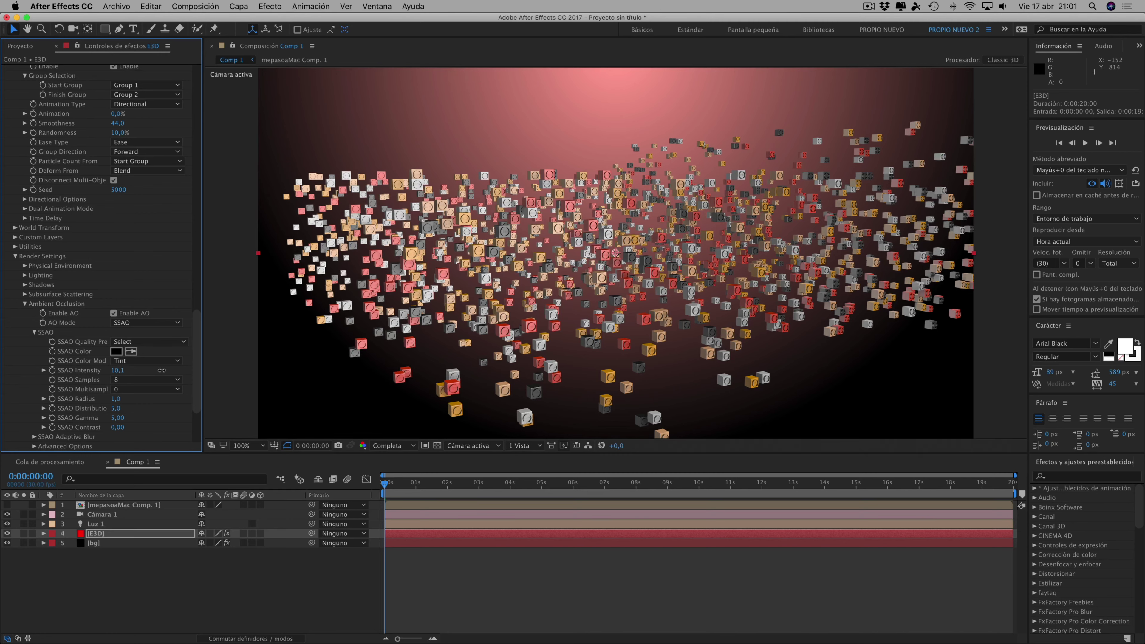
pyautogui.moveTo(193, 371); pyautogui.dragTo(199, 366)
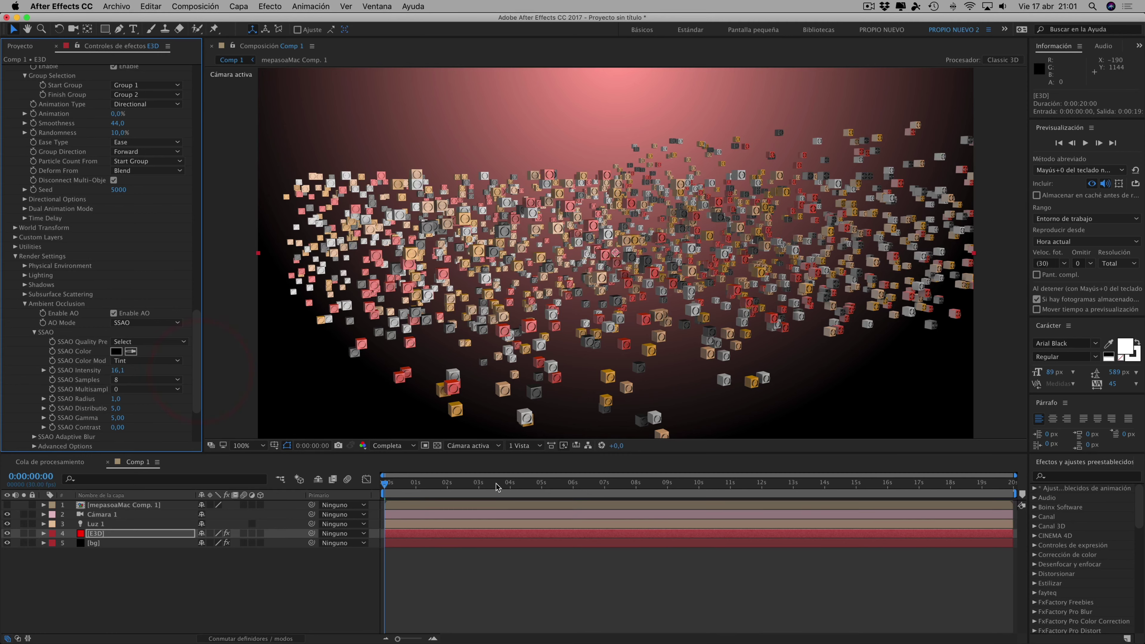
pyautogui.scroll(-5, 189, 361)
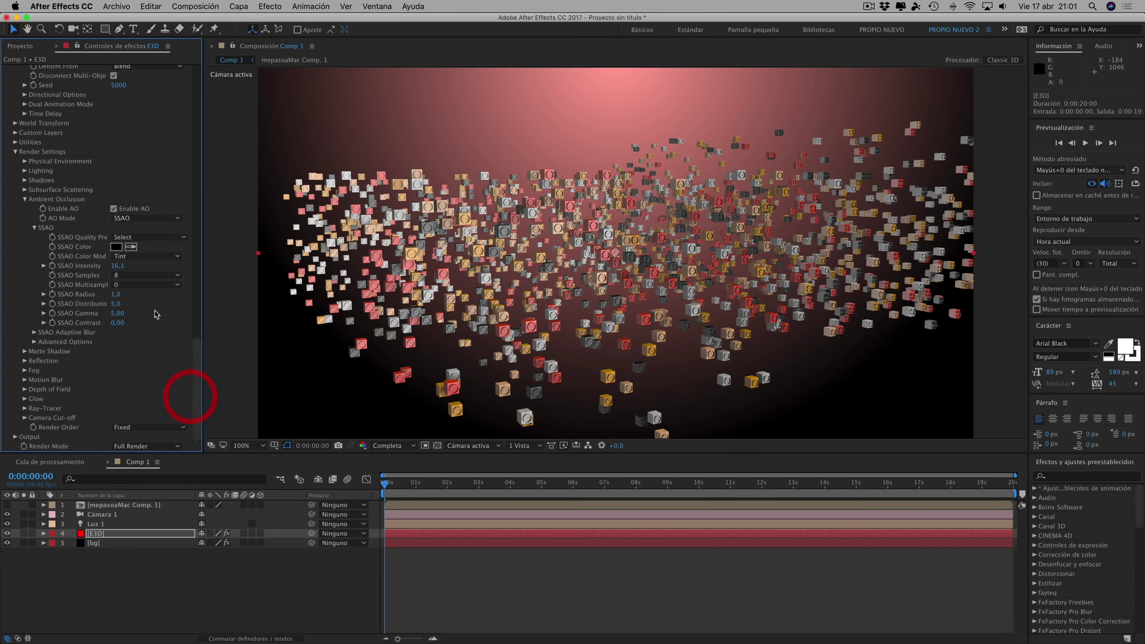
pyautogui.scroll(8, 200, 317)
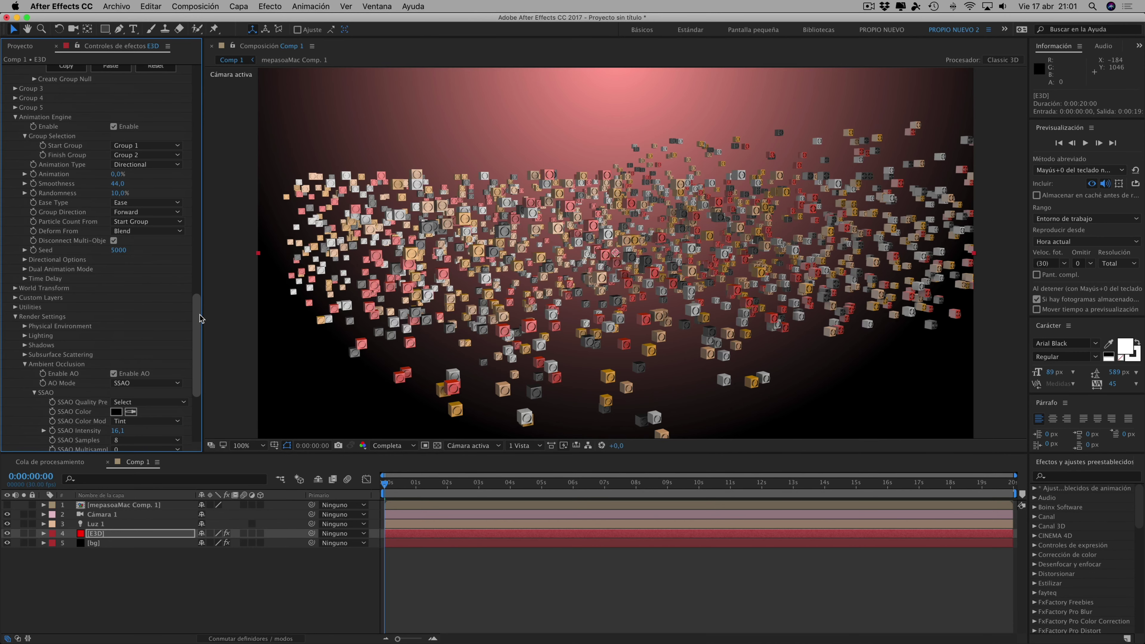
pyautogui.click(199, 310)
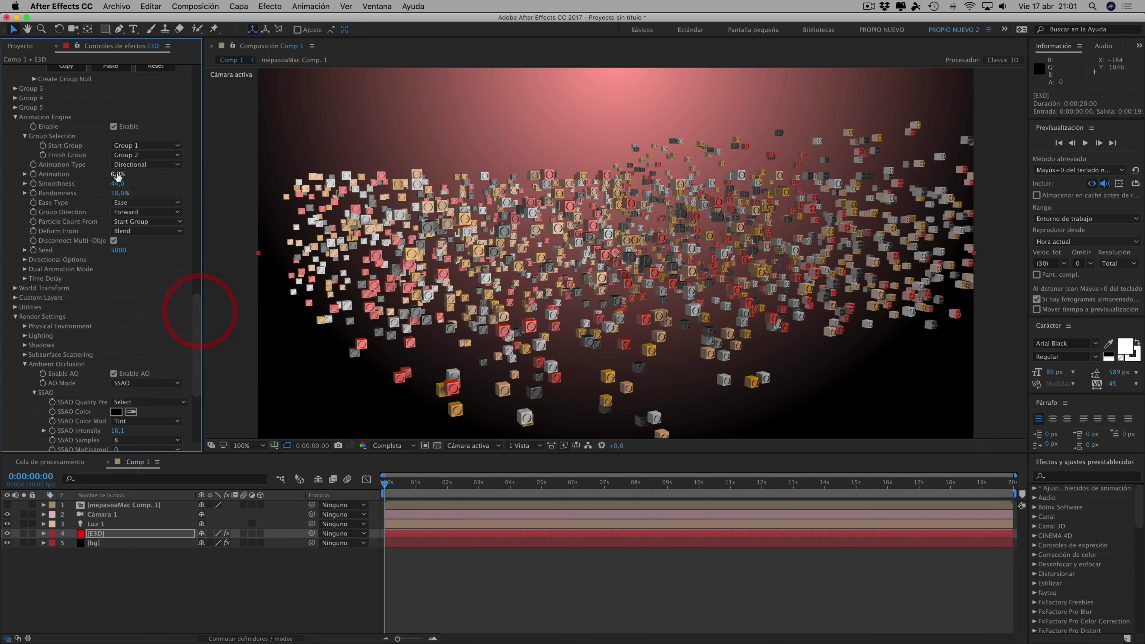
# Test the brick assembly by scrubbing Animation, leave it at 47%, then scrub the timeline
pyautogui.moveTo(131, 174); pyautogui.dragTo(140, 173)
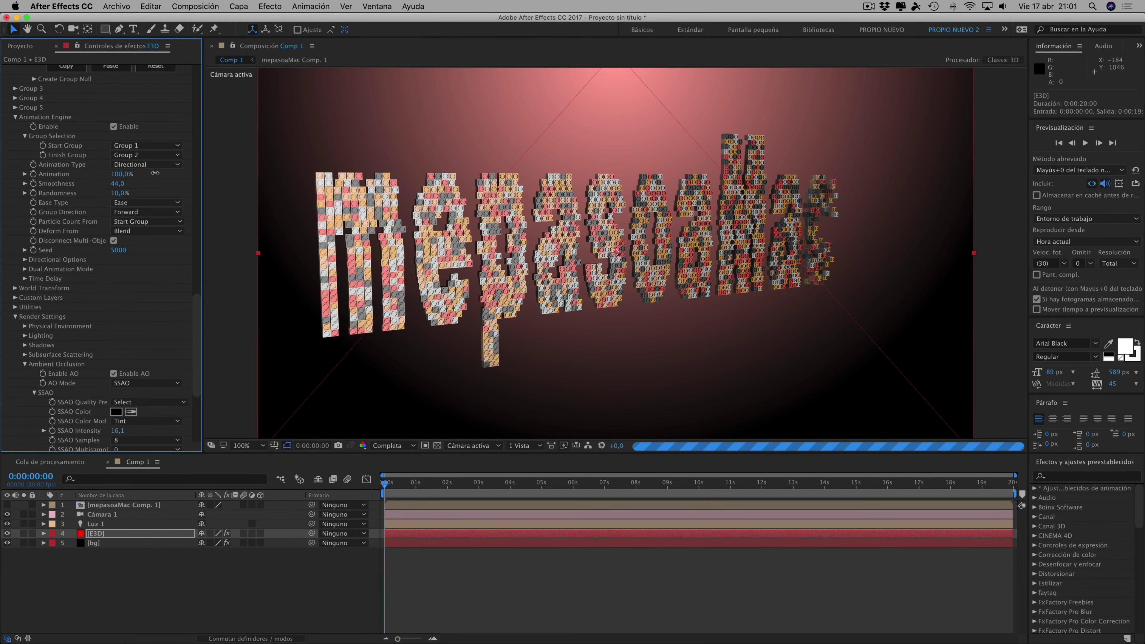
pyautogui.moveTo(139, 173); pyautogui.dragTo(125, 174)
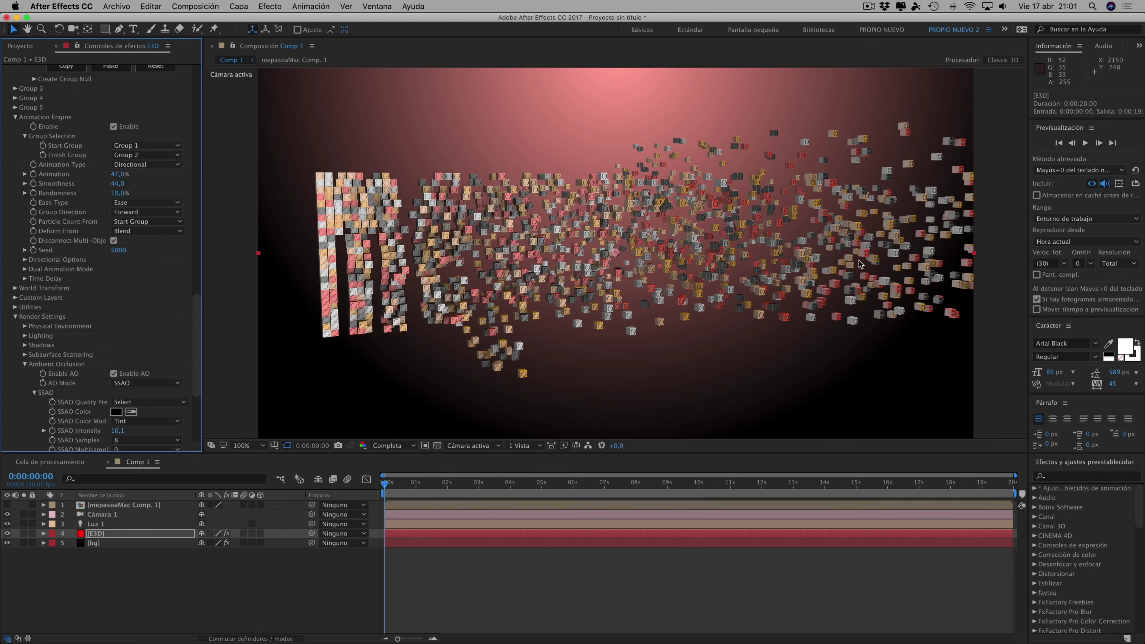
pyautogui.moveTo(386, 487); pyautogui.dragTo(359, 493)
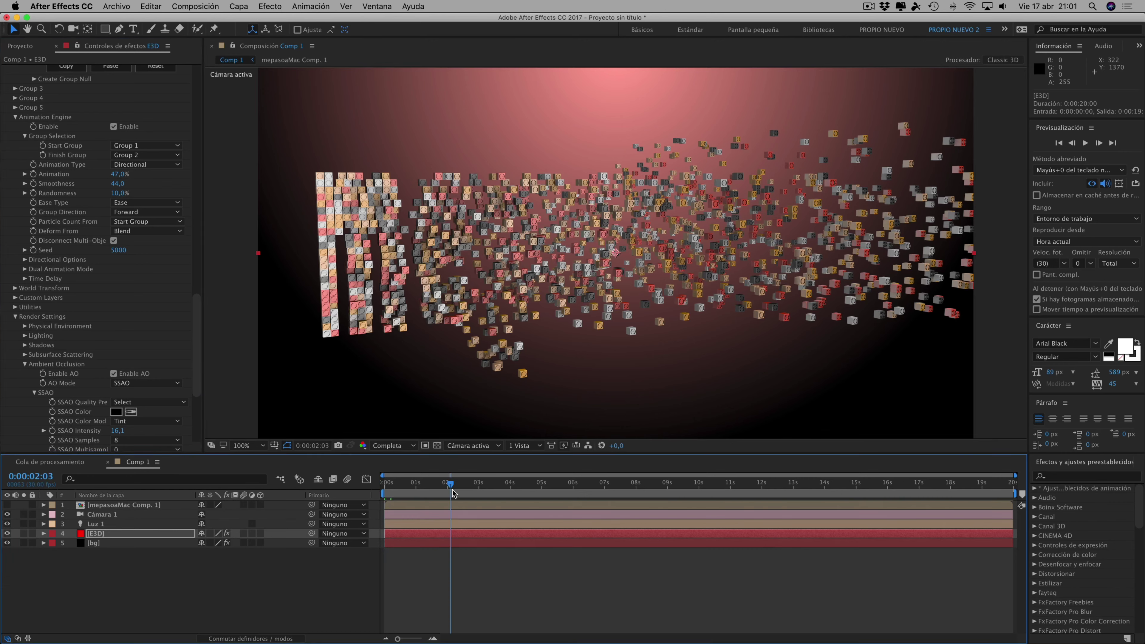
pyautogui.click(358, 489)
# Drag the Luz 1 light toward the upper left of the scene, preview it, then reselect E3D
pyautogui.click(96, 524)
pyautogui.scroll(-4, 603, 255)
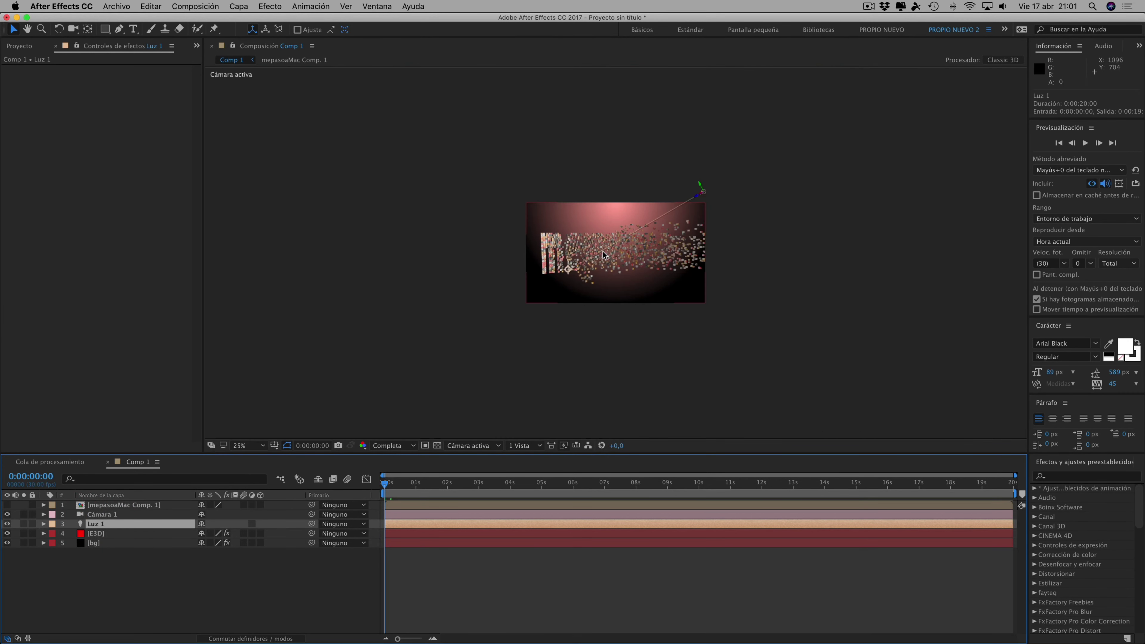
pyautogui.moveTo(694, 197); pyautogui.dragTo(704, 194)
pyautogui.moveTo(612, 217); pyautogui.dragTo(540, 214)
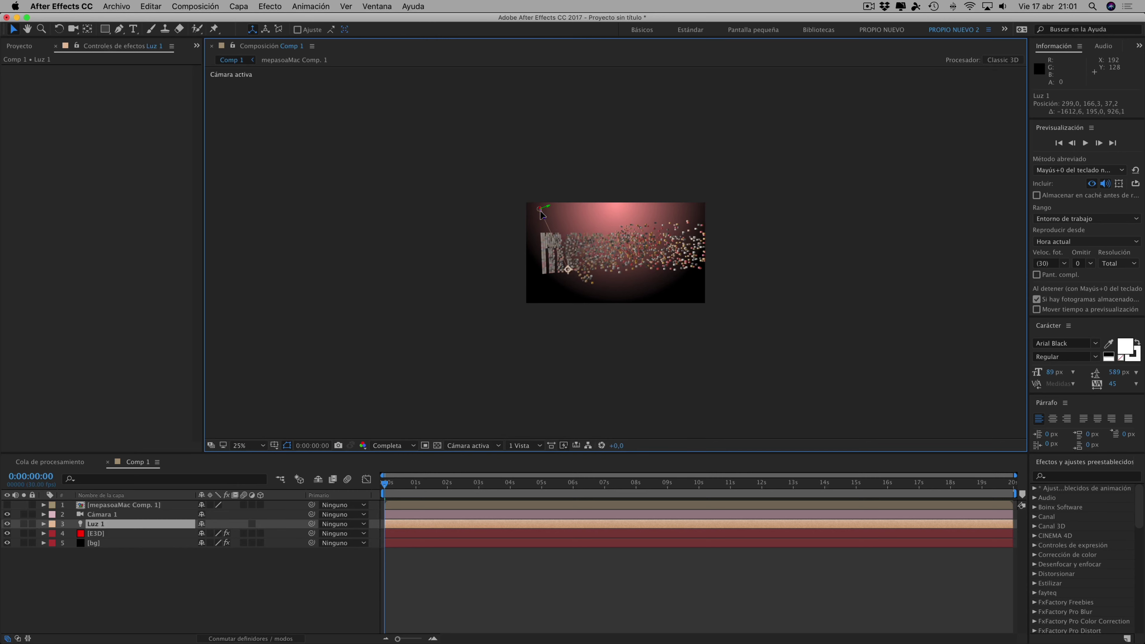
pyautogui.press('/')
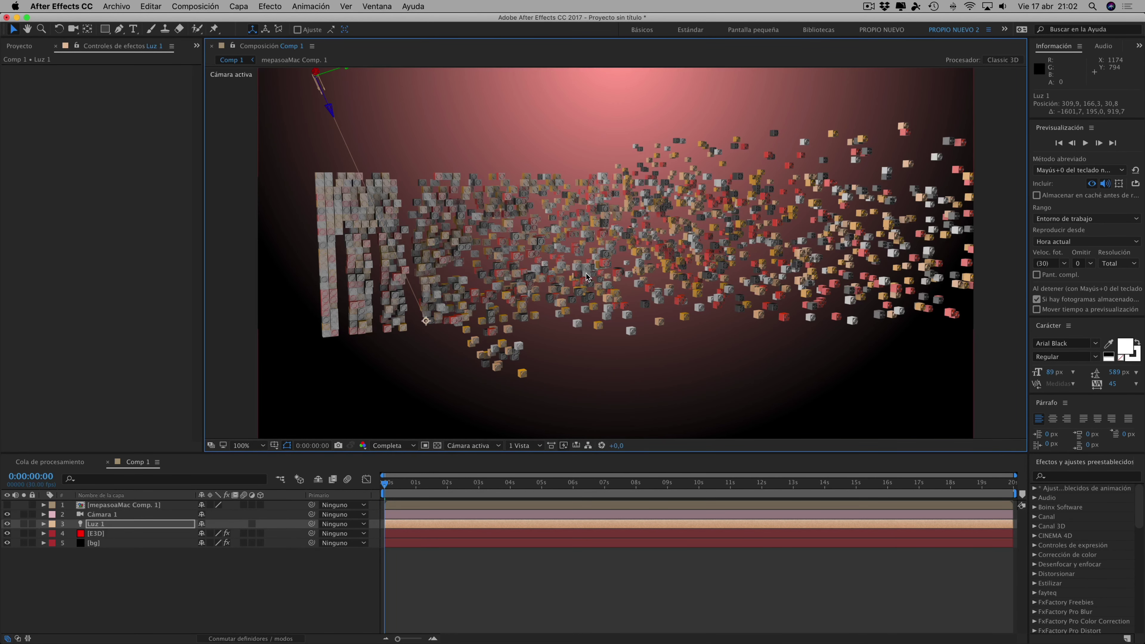
pyautogui.press(',')
pyautogui.press(',')
pyautogui.press('/')
pyautogui.moveTo(385, 485); pyautogui.dragTo(354, 483)
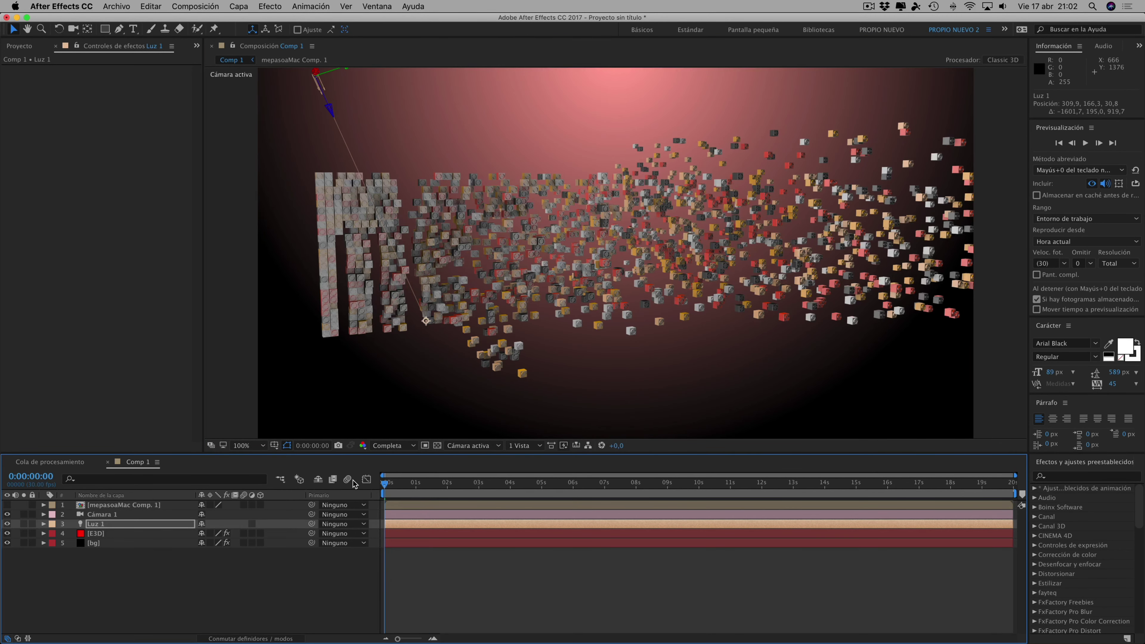
pyautogui.click(102, 532)
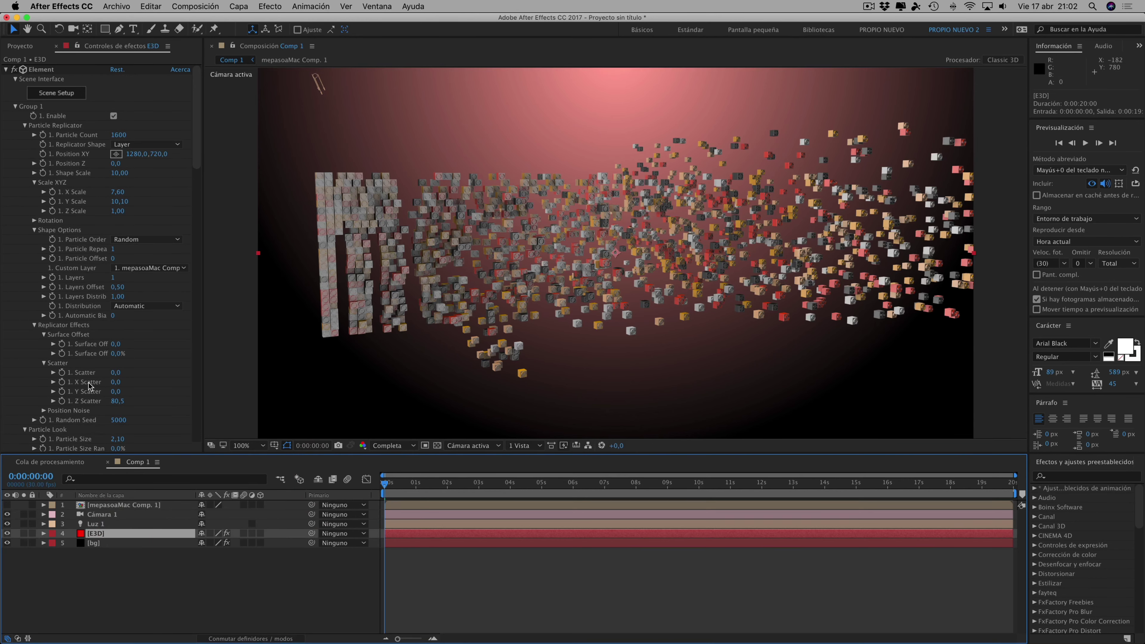
# Set the Element 3D Animation value to 0%
pyautogui.scroll(-5, 89, 384)
pyautogui.scroll(-5, 89, 381)
pyautogui.scroll(-5, 88, 379)
pyautogui.scroll(-5, 87, 374)
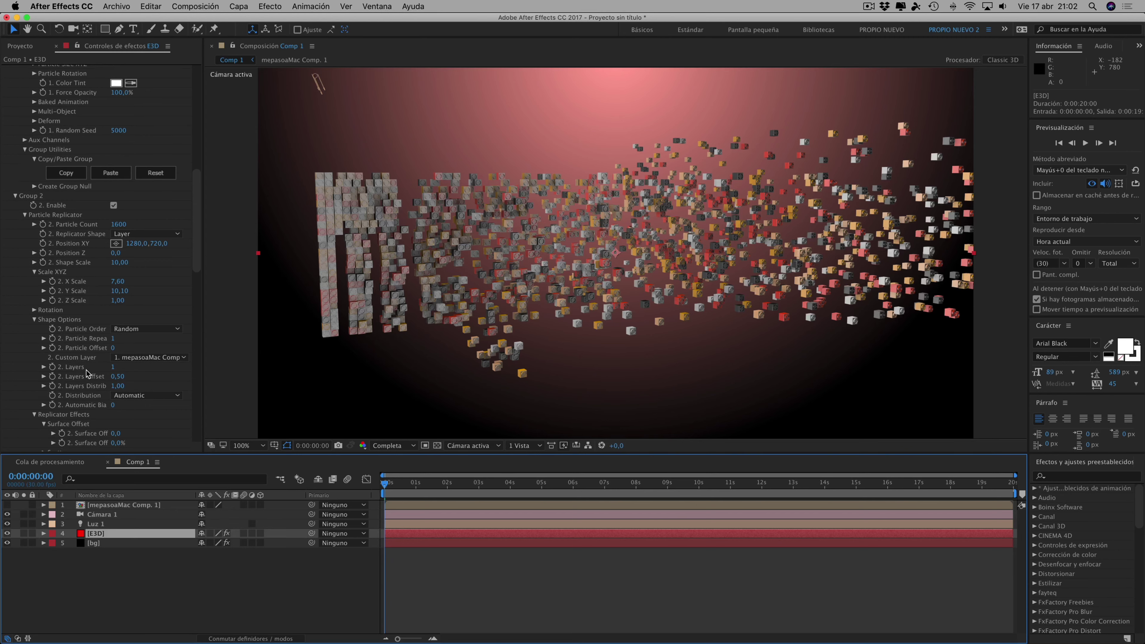
pyautogui.scroll(-5, 85, 373)
pyautogui.scroll(-3, 84, 377)
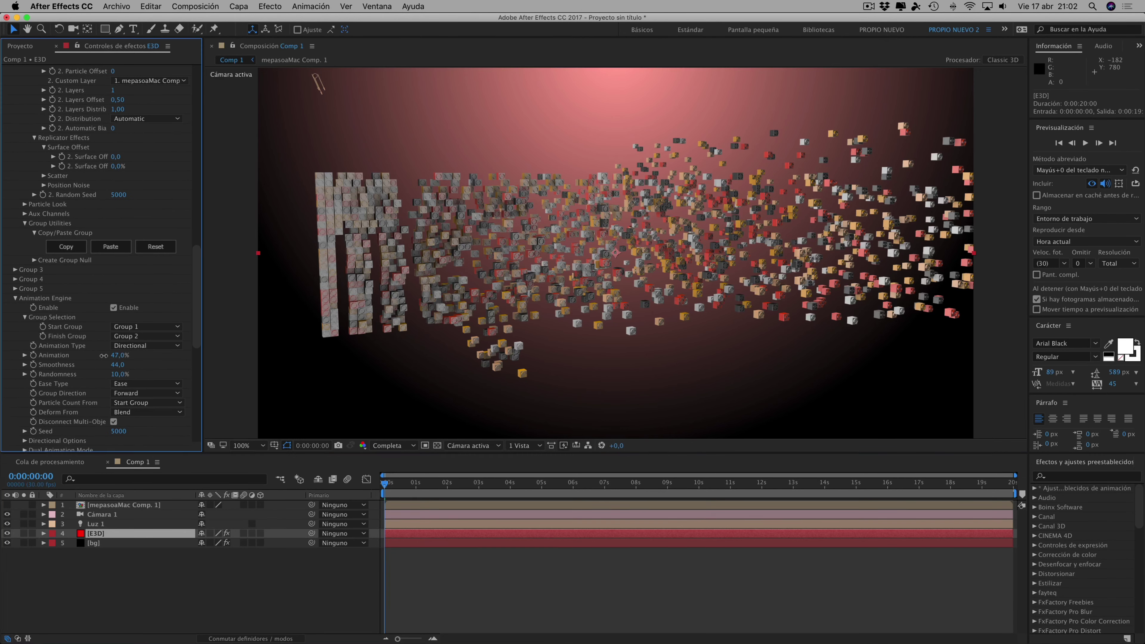
pyautogui.moveTo(112, 359); pyautogui.dragTo(63, 360)
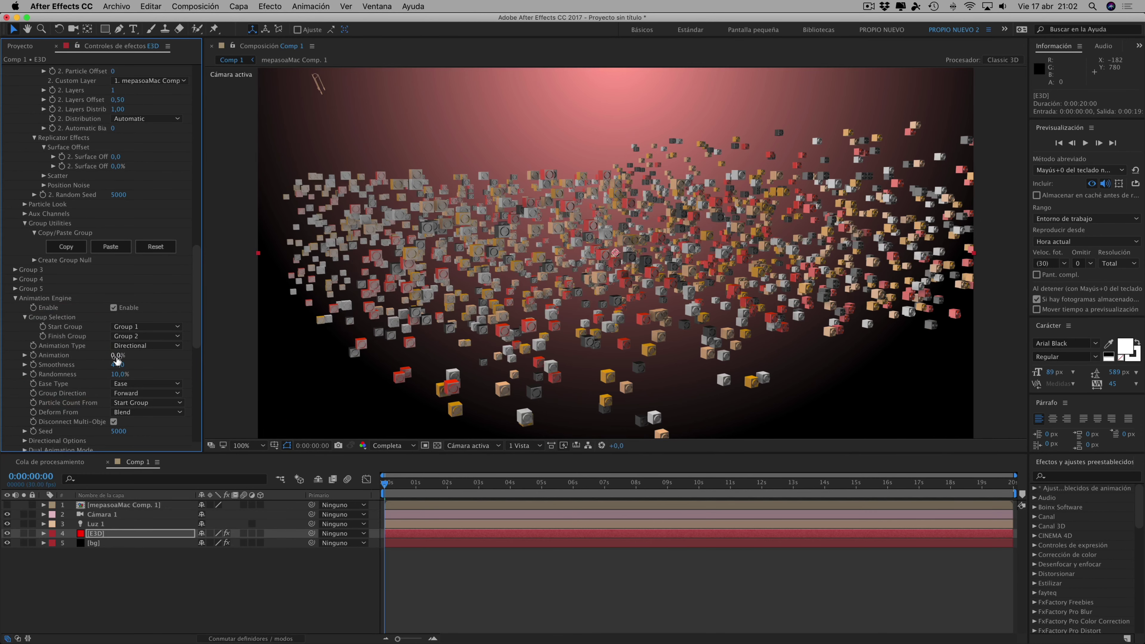
pyautogui.click(103, 351)
# Raise Group 1 Z Scatter to 104, keyframe Animation at 0%, and move the playhead later
pyautogui.moveTo(194, 270)
pyautogui.mouseDown()
pyautogui.moveTo(215, 87)
pyautogui.moveTo(213, 115)
pyautogui.mouseUp()
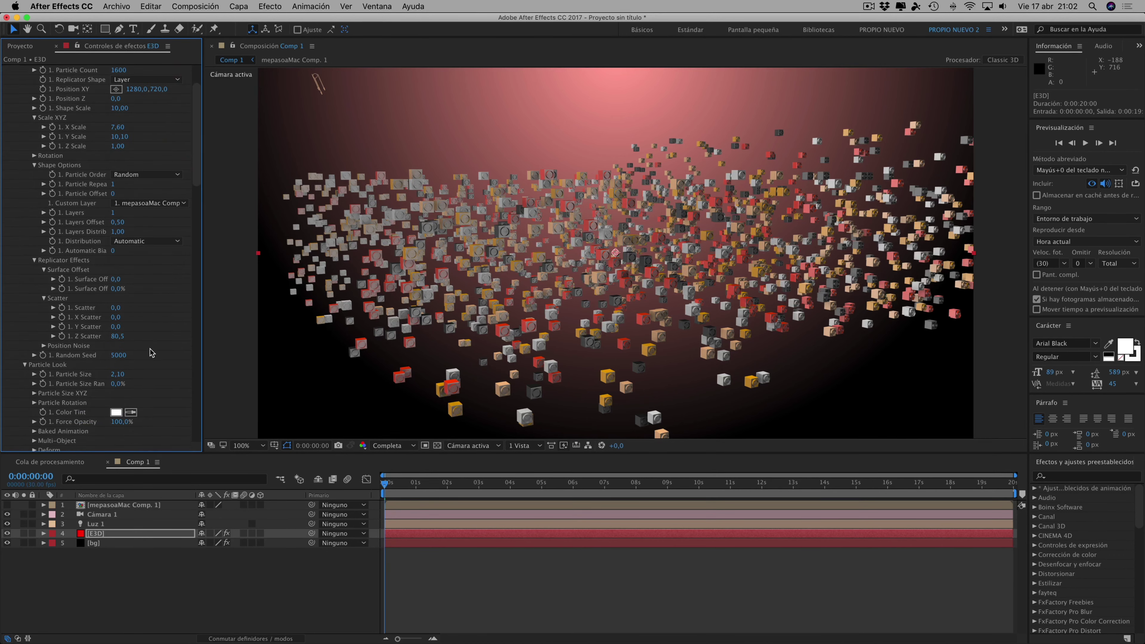
pyautogui.moveTo(237, 328); pyautogui.dragTo(301, 323)
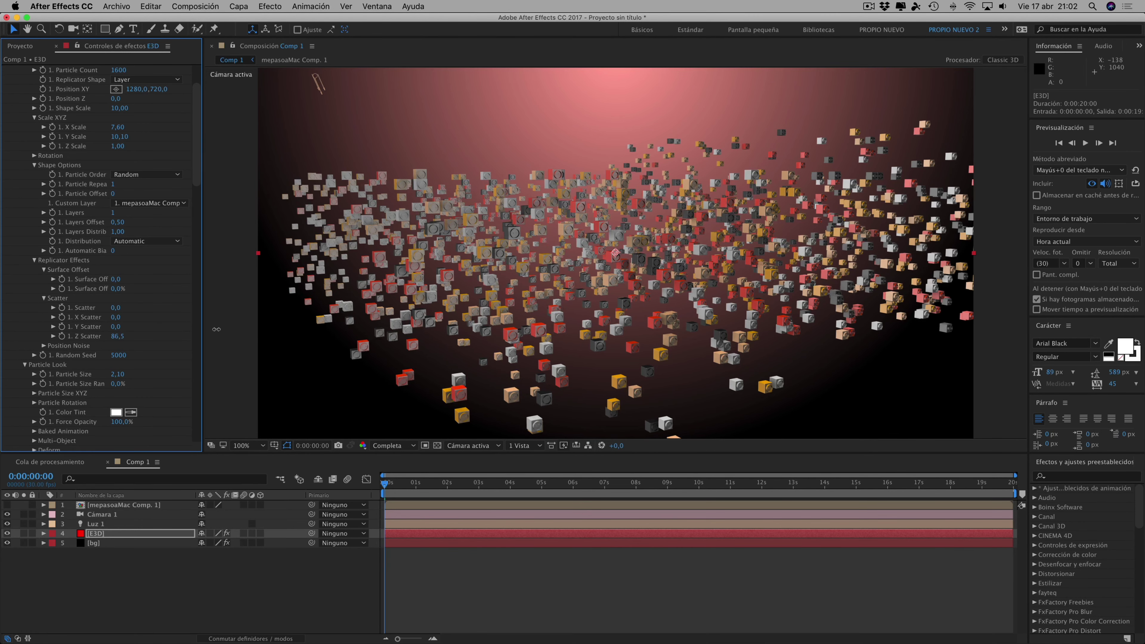
pyautogui.moveTo(216, 328); pyautogui.dragTo(219, 328)
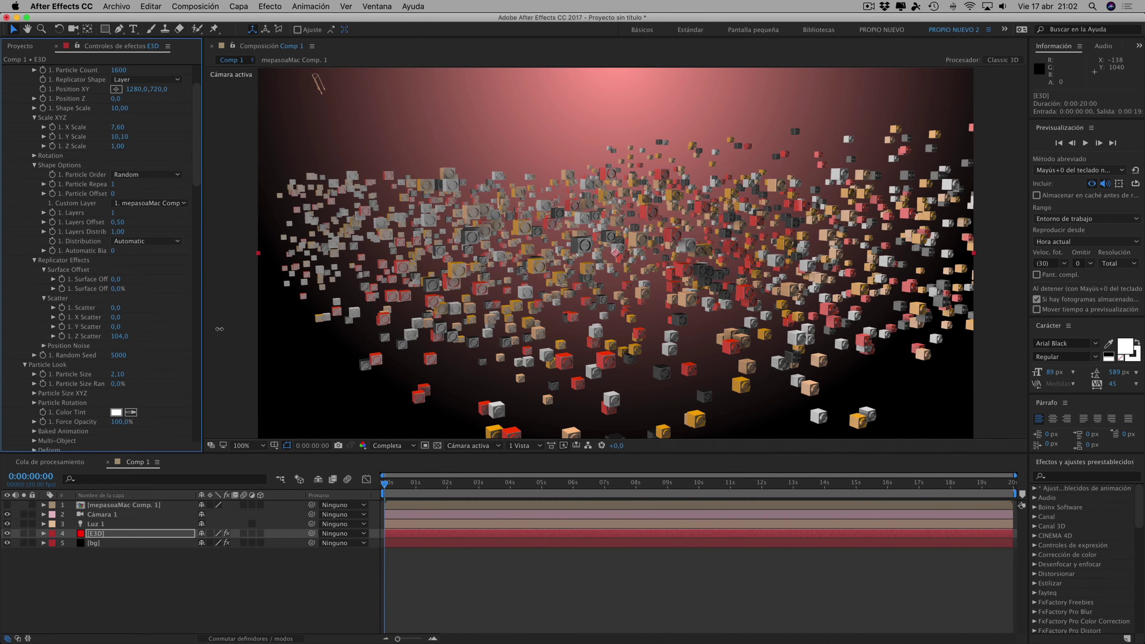
pyautogui.moveTo(196, 183); pyautogui.dragTo(196, 368)
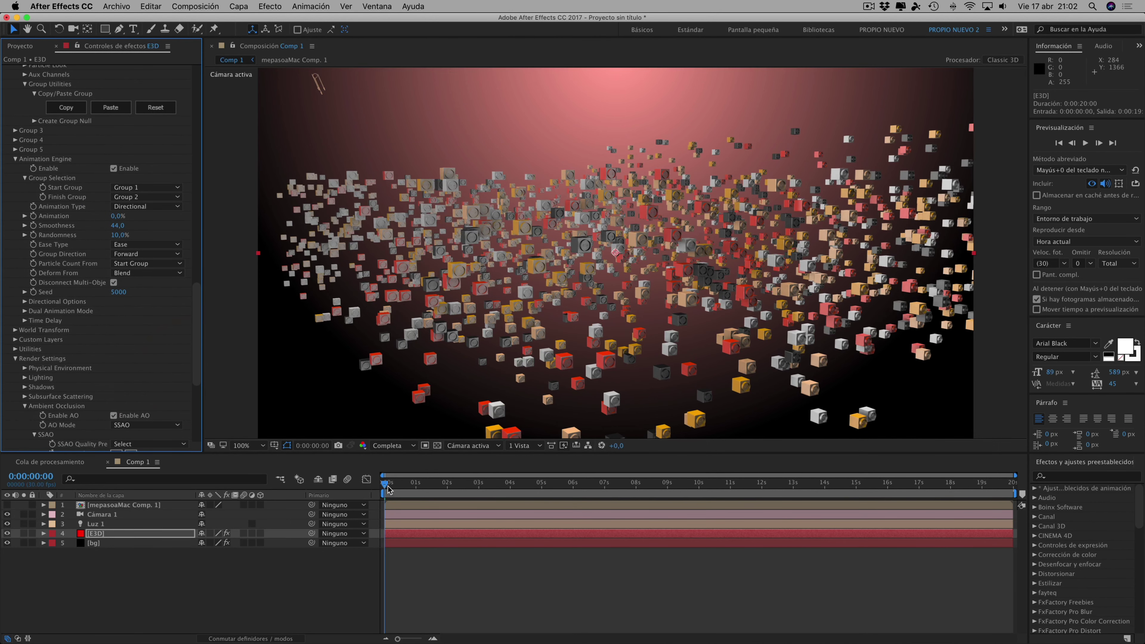
pyautogui.click(33, 216)
pyautogui.moveTo(384, 485); pyautogui.dragTo(826, 484)
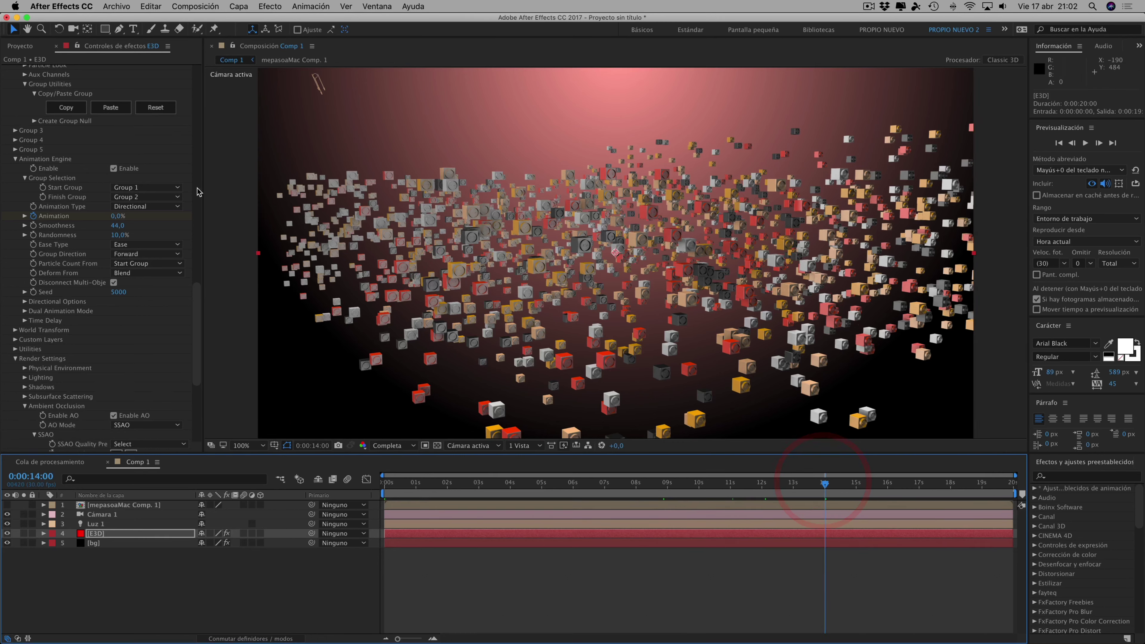
# At 0:00:14:00 keyframe Animation at 100% and check the SSAO settings
pyautogui.click(118, 221)
pyautogui.write('100')
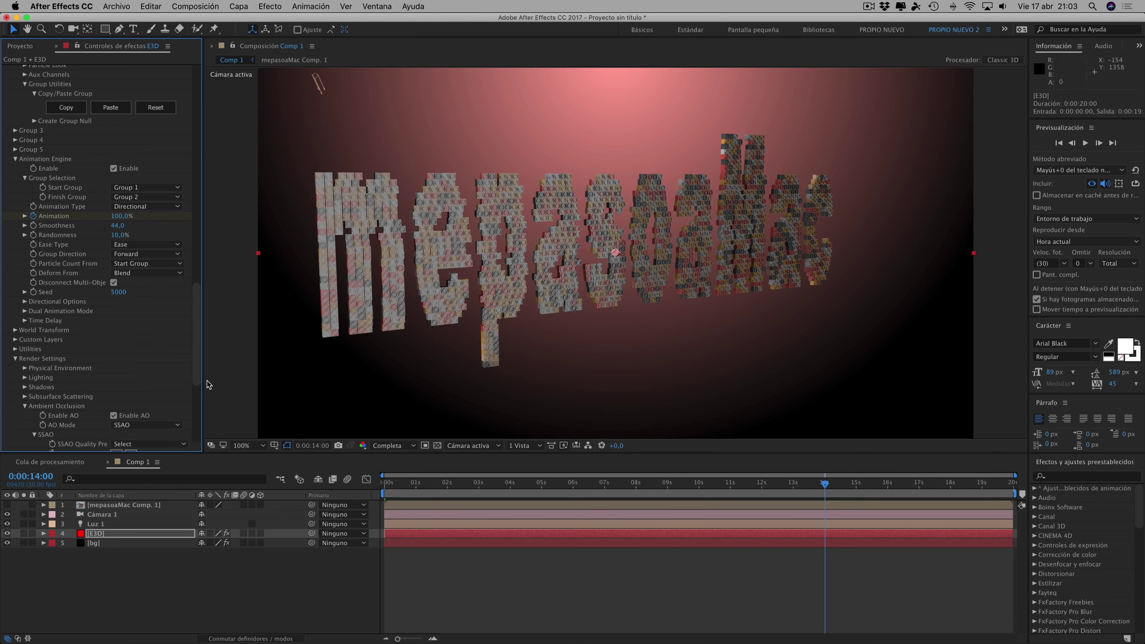
pyautogui.moveTo(201, 325); pyautogui.dragTo(198, 381)
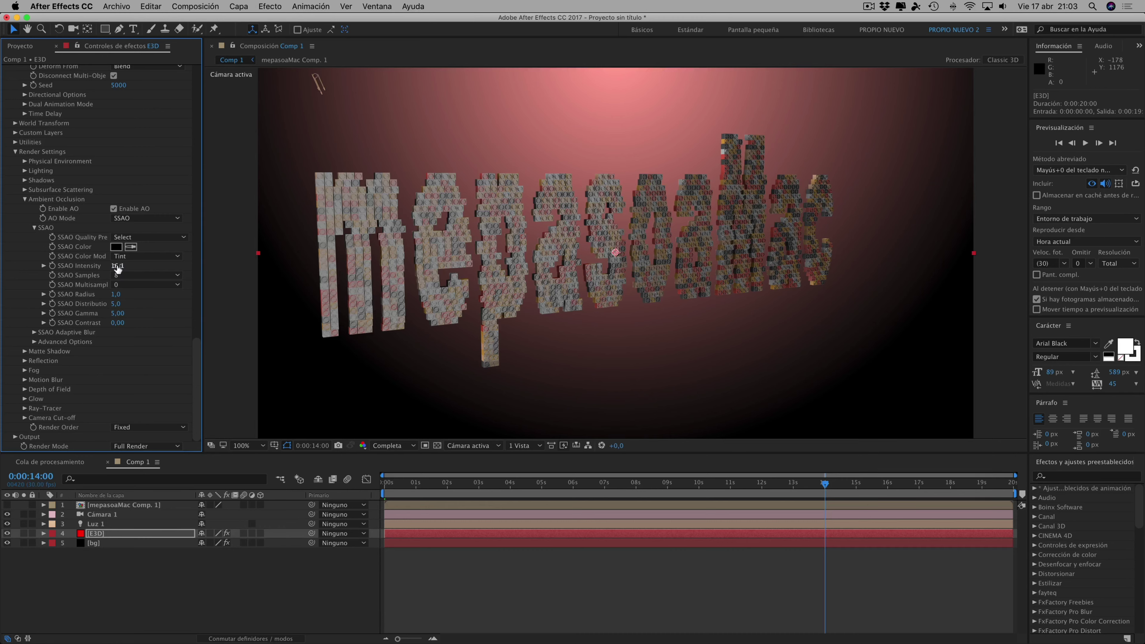
pyautogui.click(83, 265)
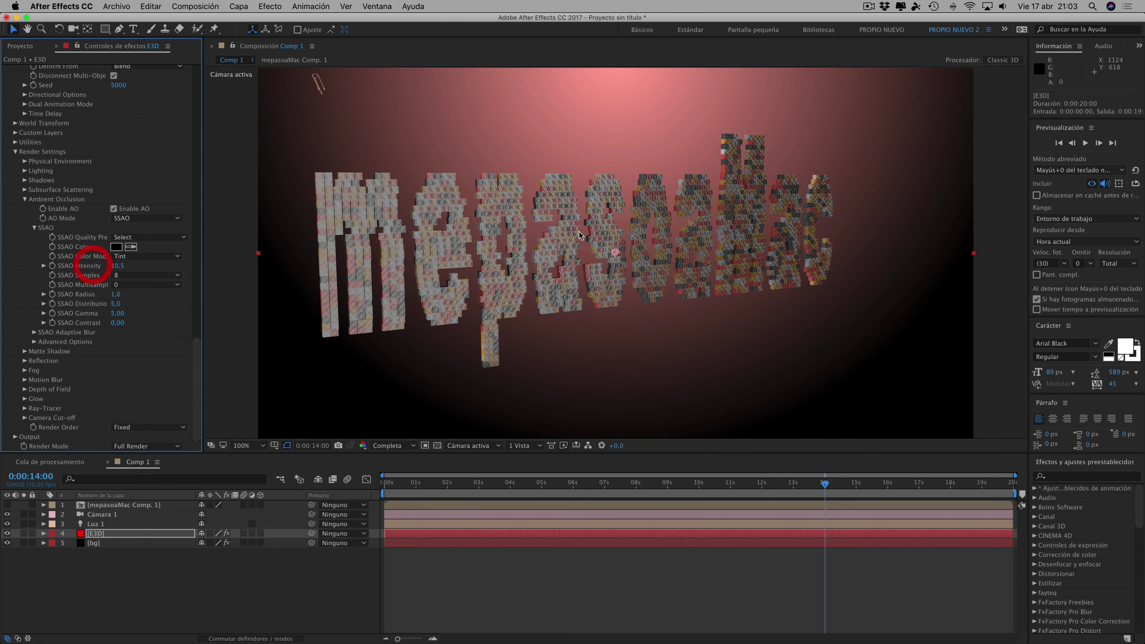
# Start a new solid layer via Capa > Nuevo > Sólido
pyautogui.click(249, 7)
pyautogui.moveTo(270, 25)
pyautogui.click(455, 33)
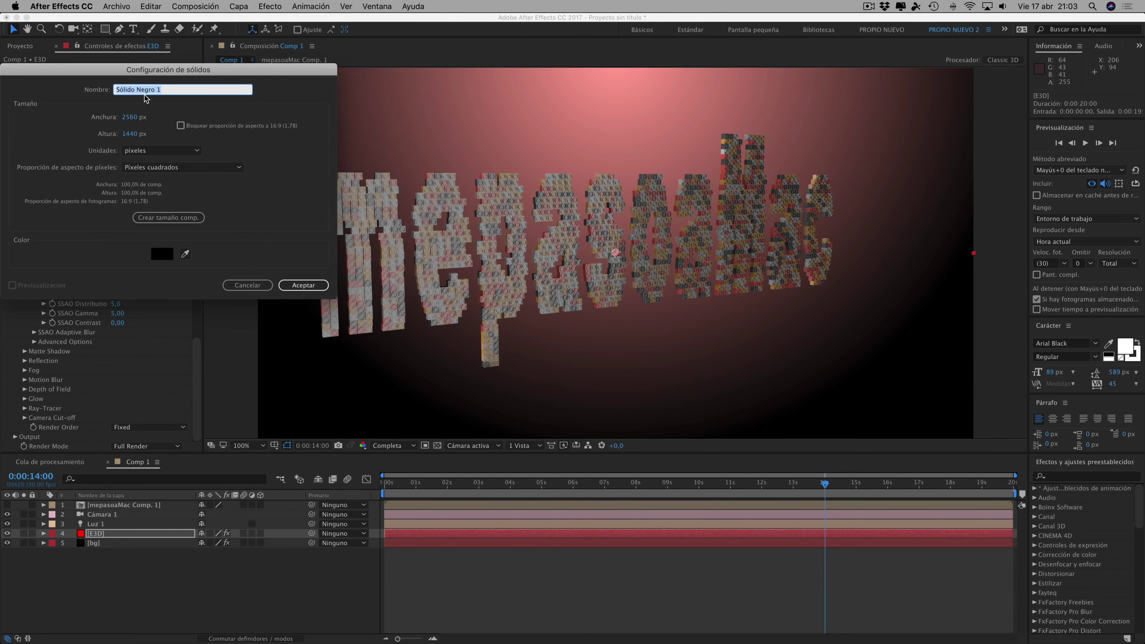
# Cancel the solid and instead add Luz 2 as an ambient light at 48% intensity
pyautogui.click(264, 285)
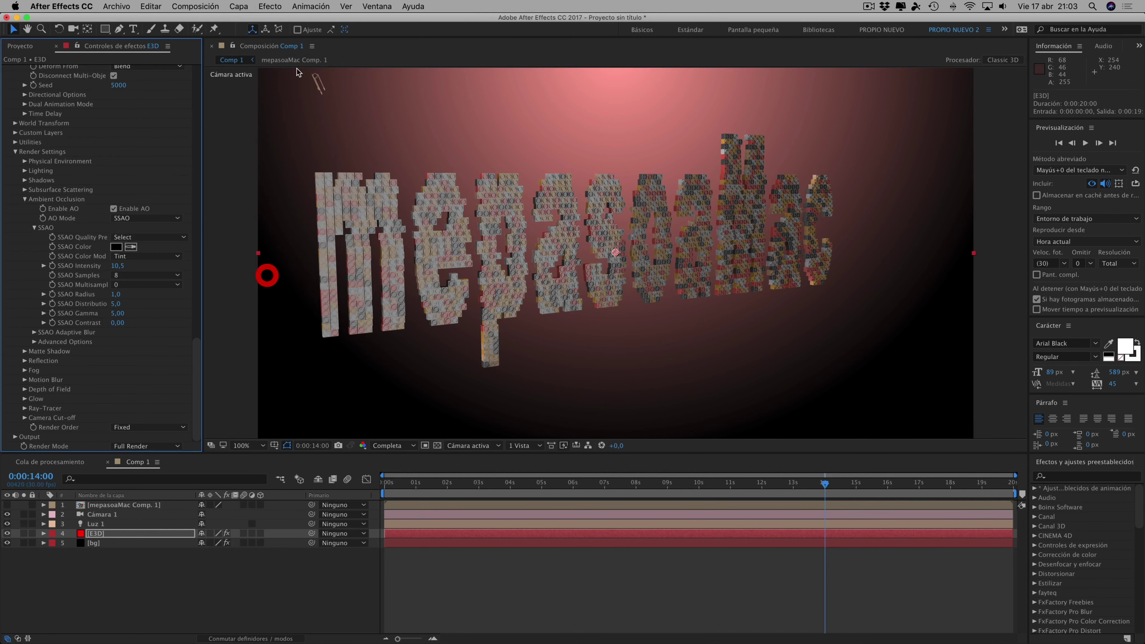
pyautogui.click(240, 7)
pyautogui.moveTo(248, 20)
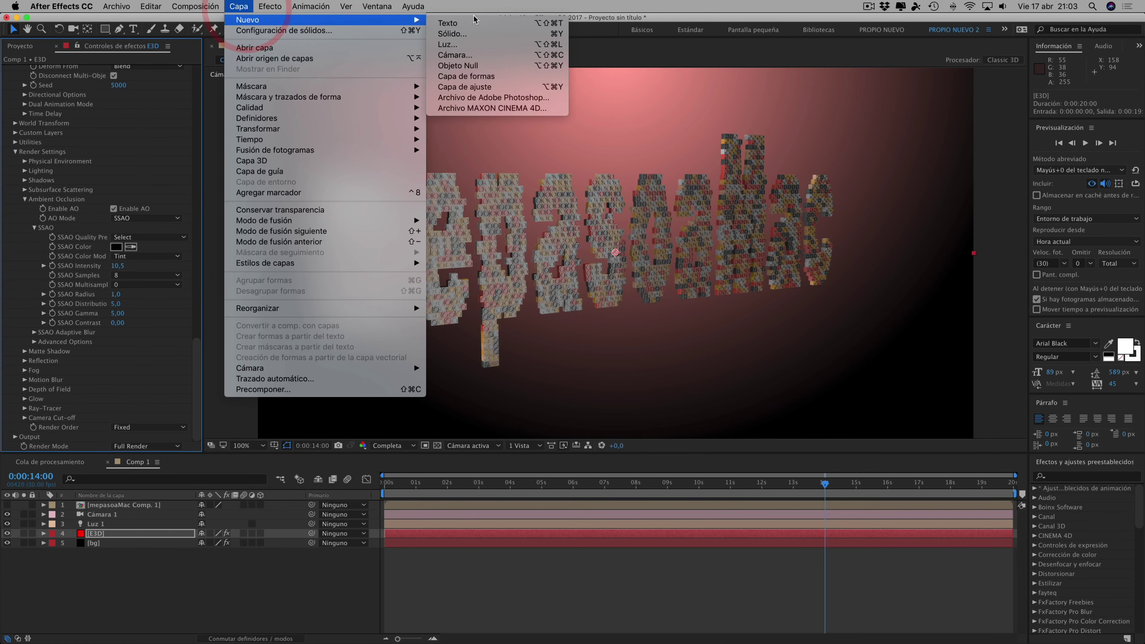
pyautogui.click(446, 44)
pyautogui.click(118, 117)
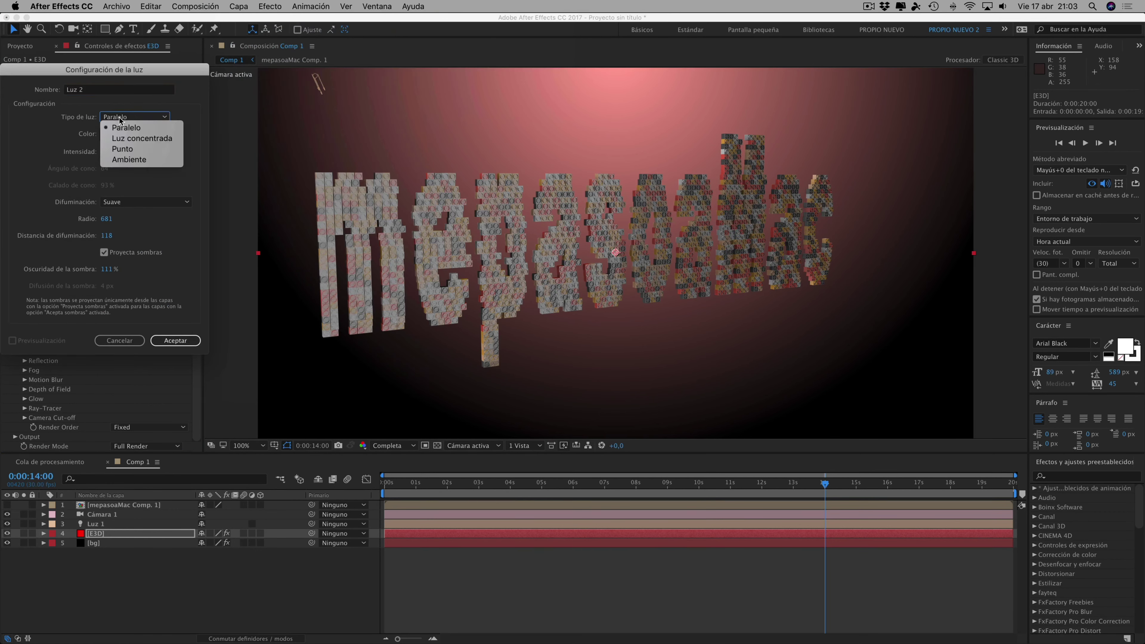
pyautogui.click(129, 160)
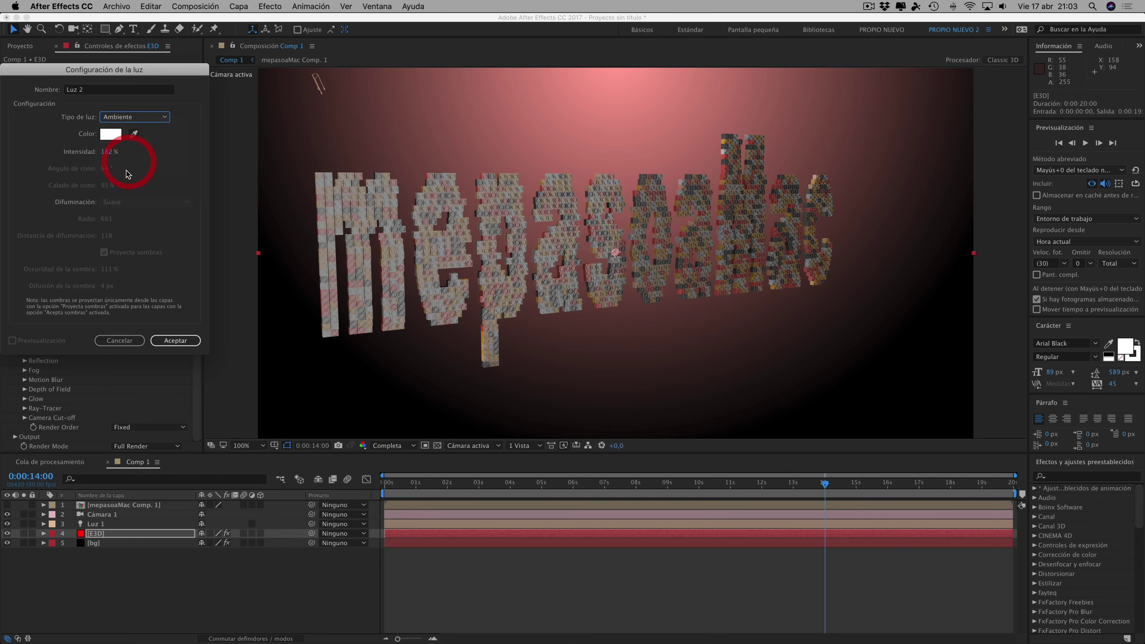
pyautogui.moveTo(106, 153); pyautogui.dragTo(45, 152)
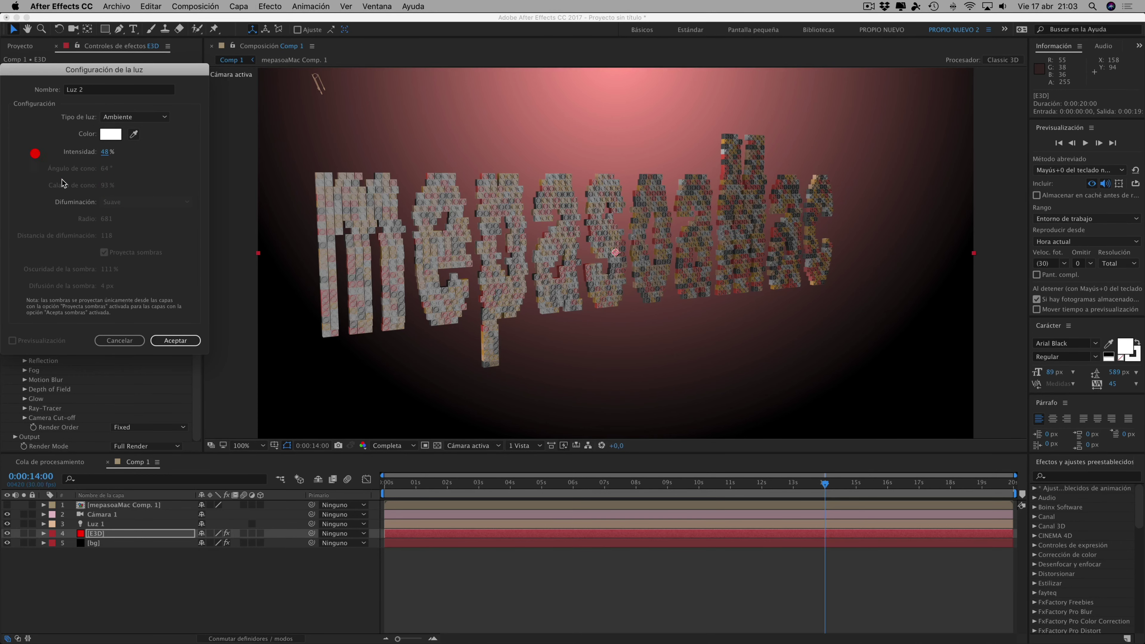
pyautogui.click(190, 340)
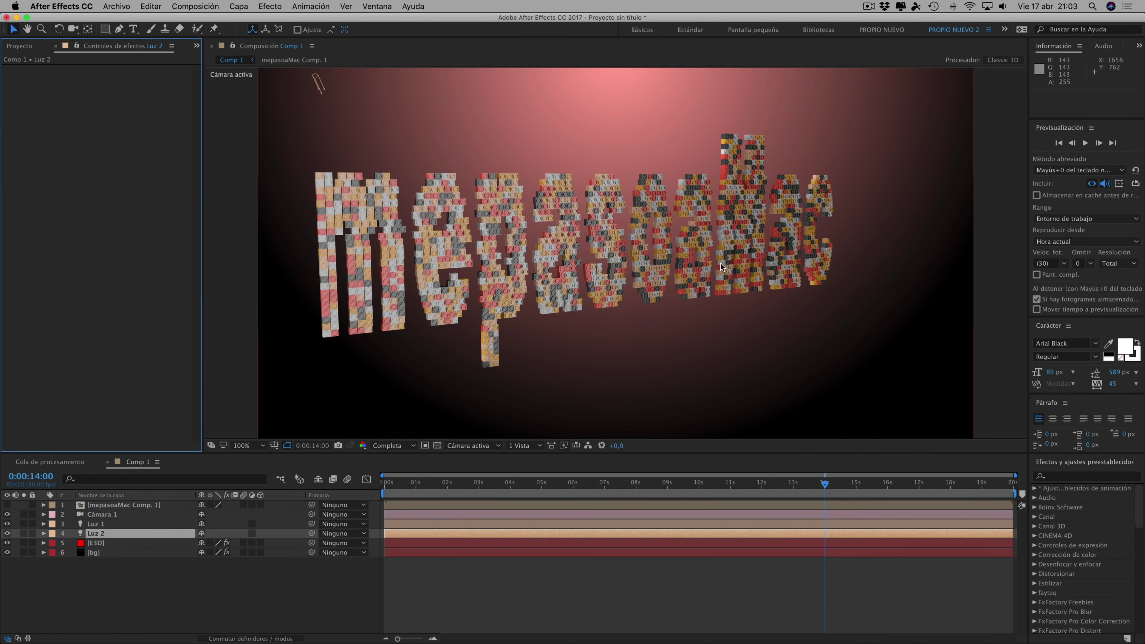
# Scrub back in time, select the E3D layer, and open Element's Scene Setup
pyautogui.moveTo(824, 488)
pyautogui.mouseDown()
pyautogui.moveTo(672, 483)
pyautogui.moveTo(491, 449)
pyautogui.mouseUp()
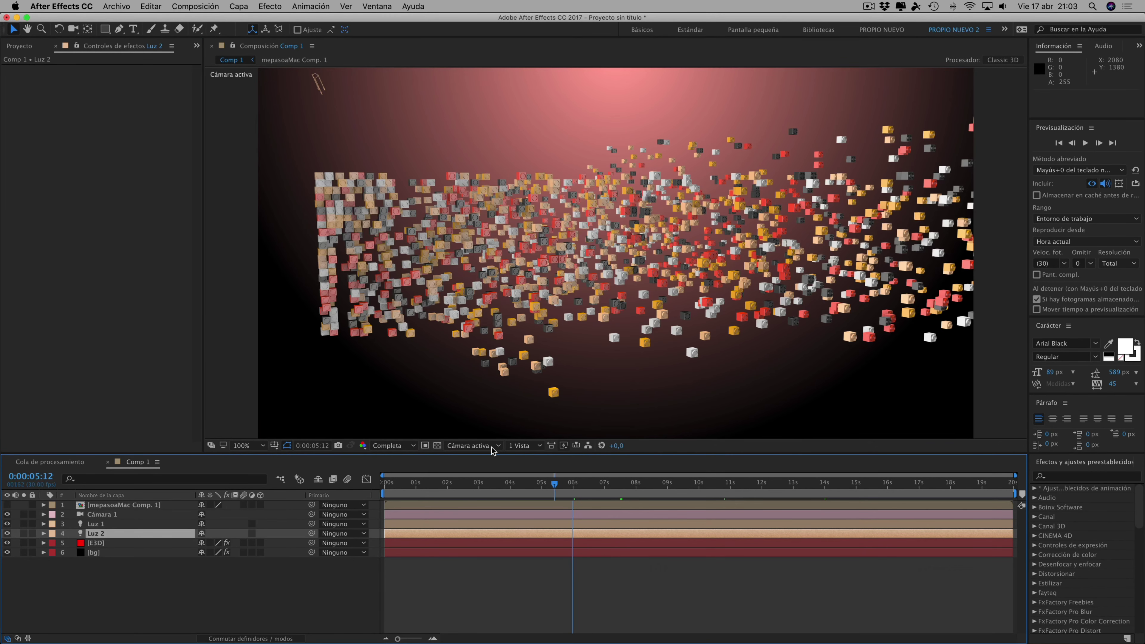
pyautogui.click(97, 543)
pyautogui.click(64, 95)
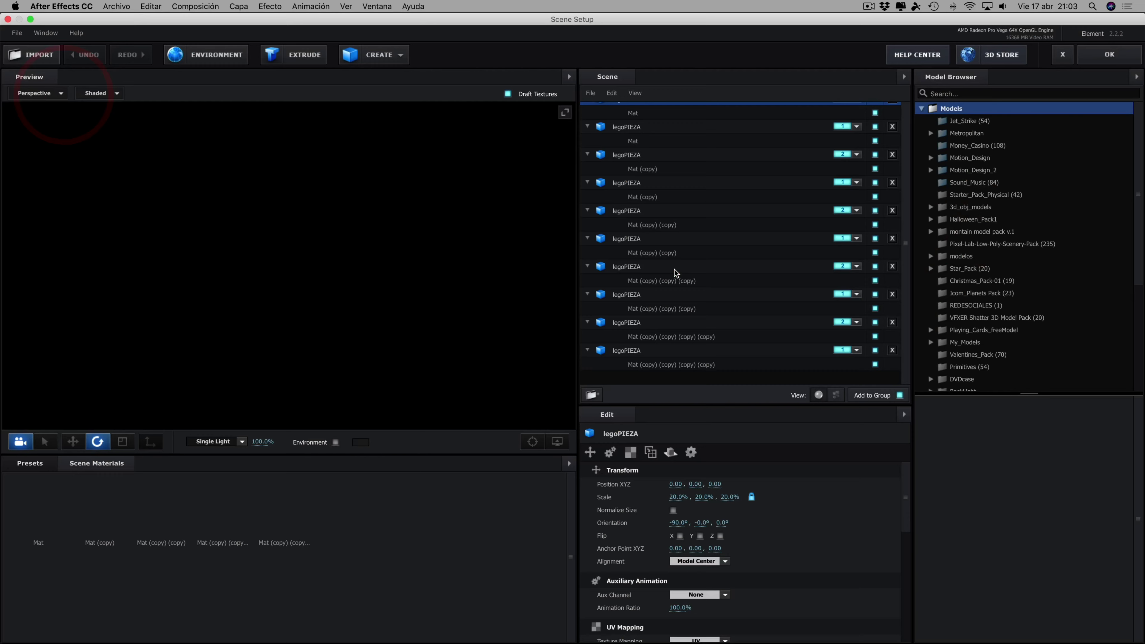
# Apply the BackLight_4K_24 environment map from the Presets > Environment > BackLight_Environments library
pyautogui.moveTo(411, 321)
pyautogui.mouseDown()
pyautogui.moveTo(416, 289)
pyautogui.moveTo(185, 415)
pyautogui.mouseUp()
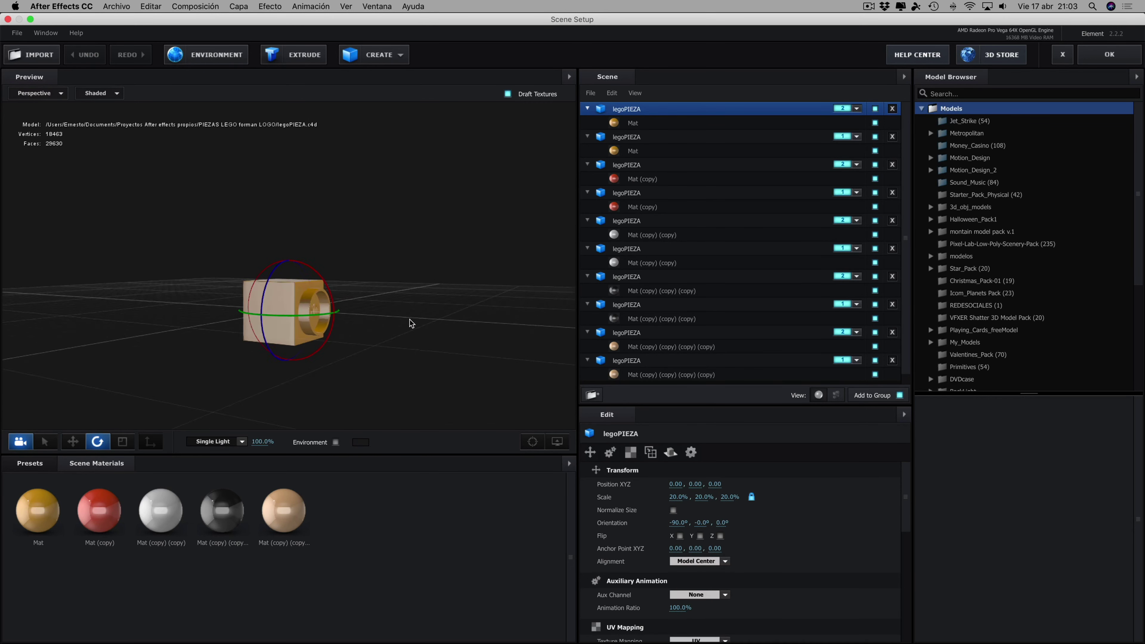
pyautogui.click(29, 463)
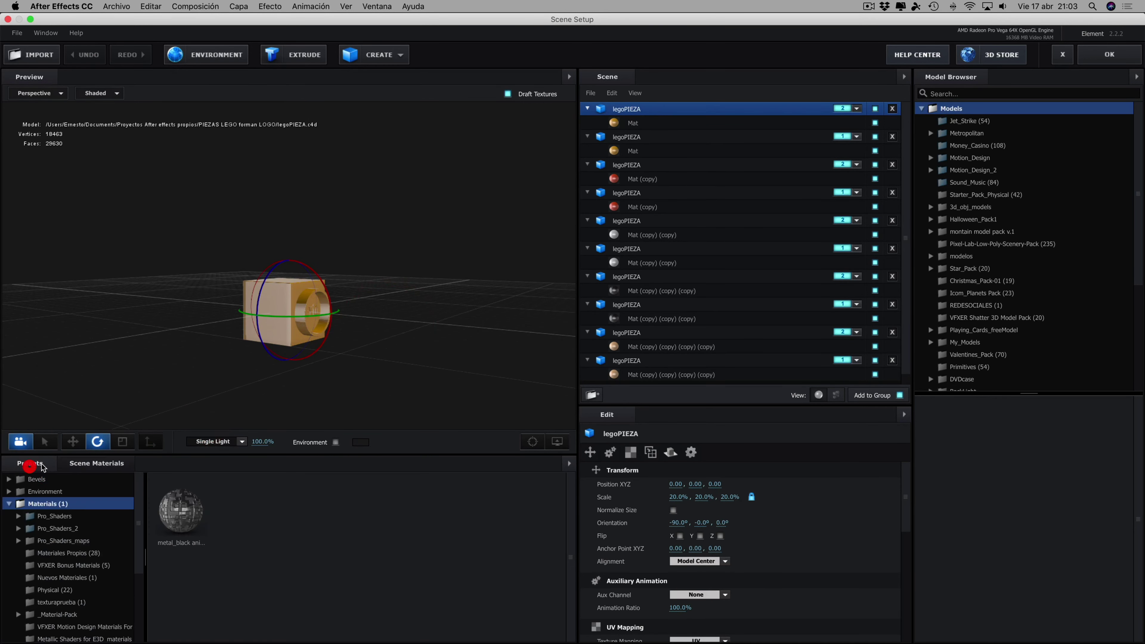
pyautogui.click(44, 491)
pyautogui.click(62, 517)
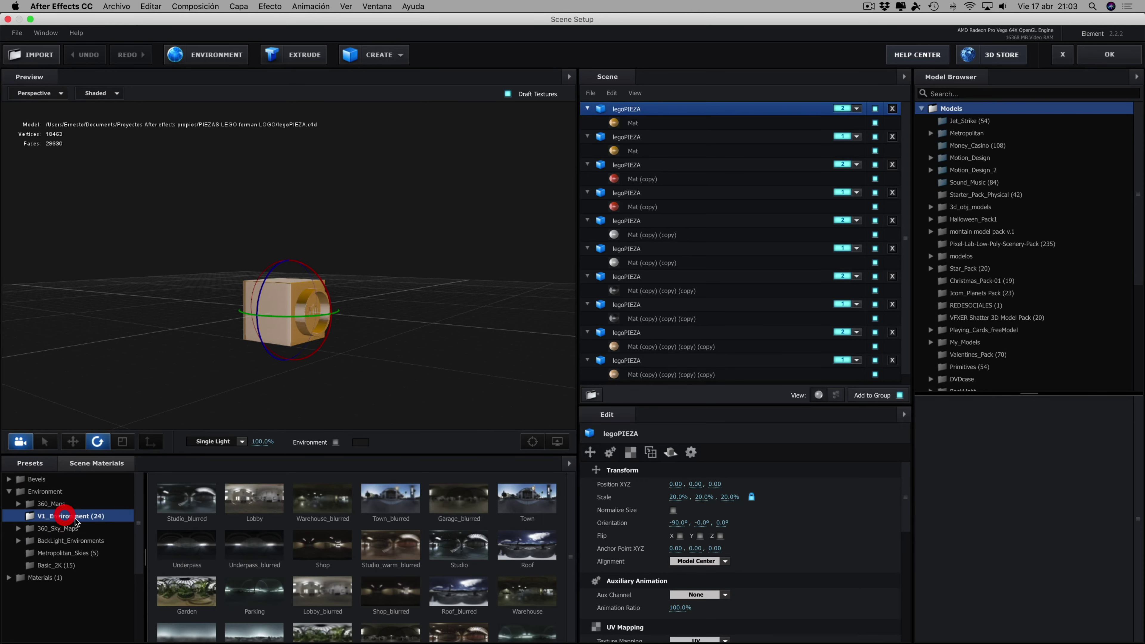
pyautogui.click(67, 540)
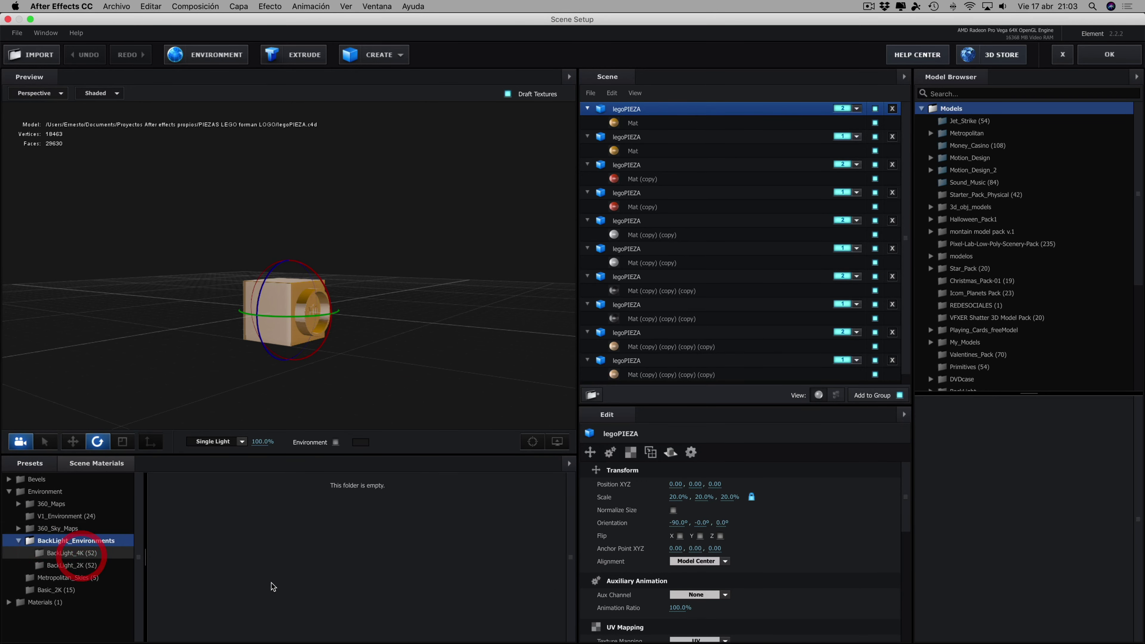
pyautogui.scroll(-5, 286, 583)
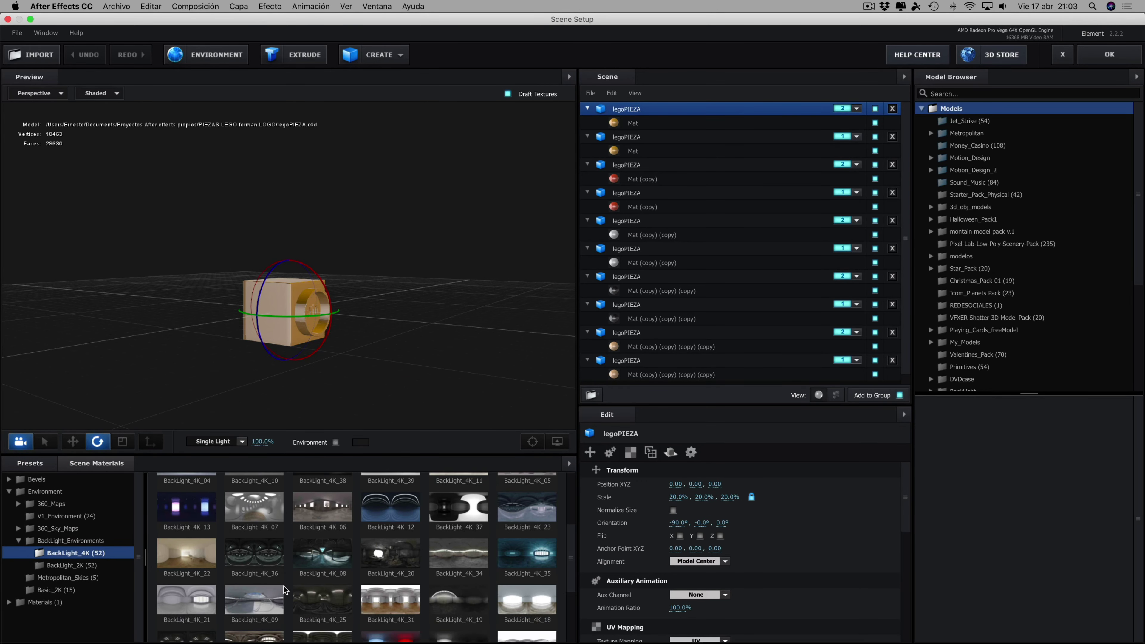
pyautogui.scroll(-2, 284, 586)
pyautogui.click(269, 598)
pyautogui.moveTo(256, 593); pyautogui.dragTo(376, 380)
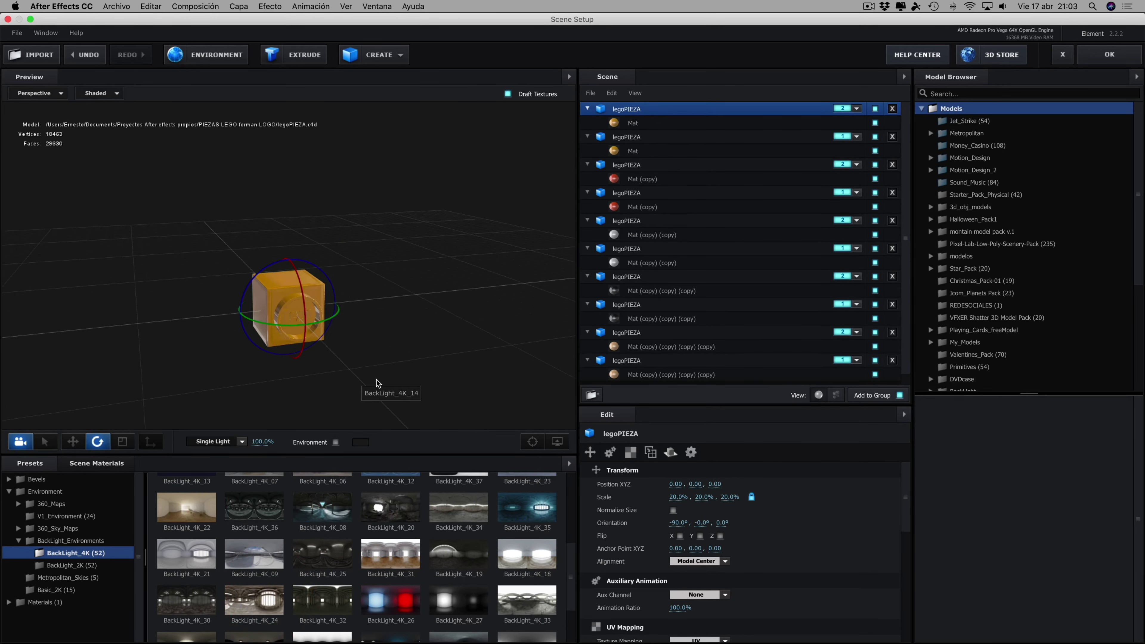
# Set the environment map's input midtone to 0.55 and confirm the scene setup
pyautogui.click(228, 55)
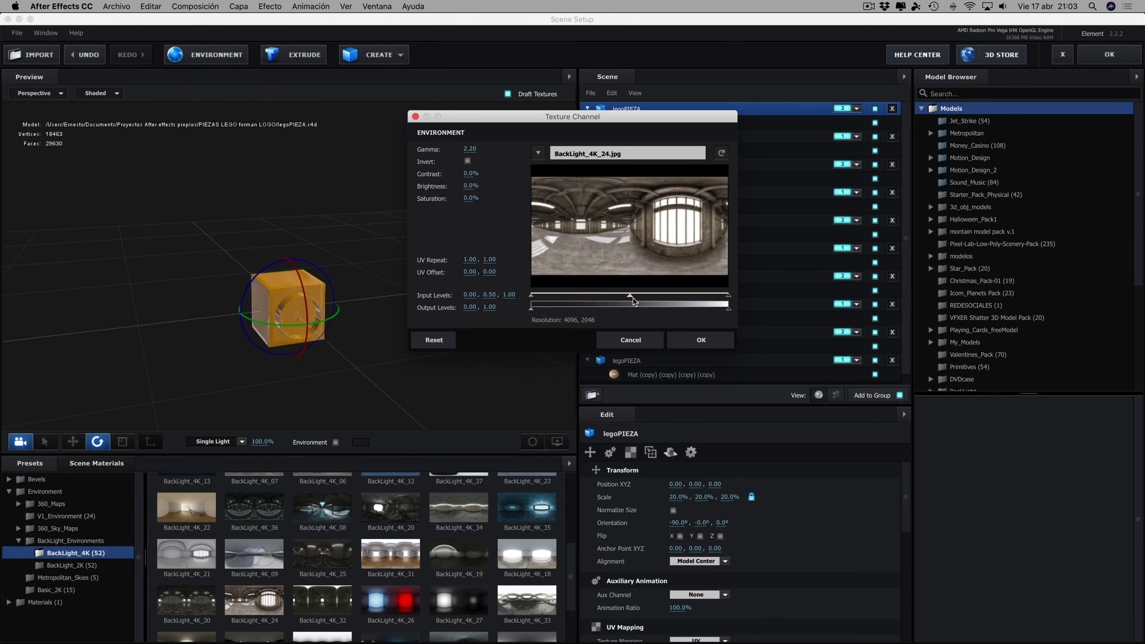
pyautogui.moveTo(645, 301); pyautogui.dragTo(652, 299)
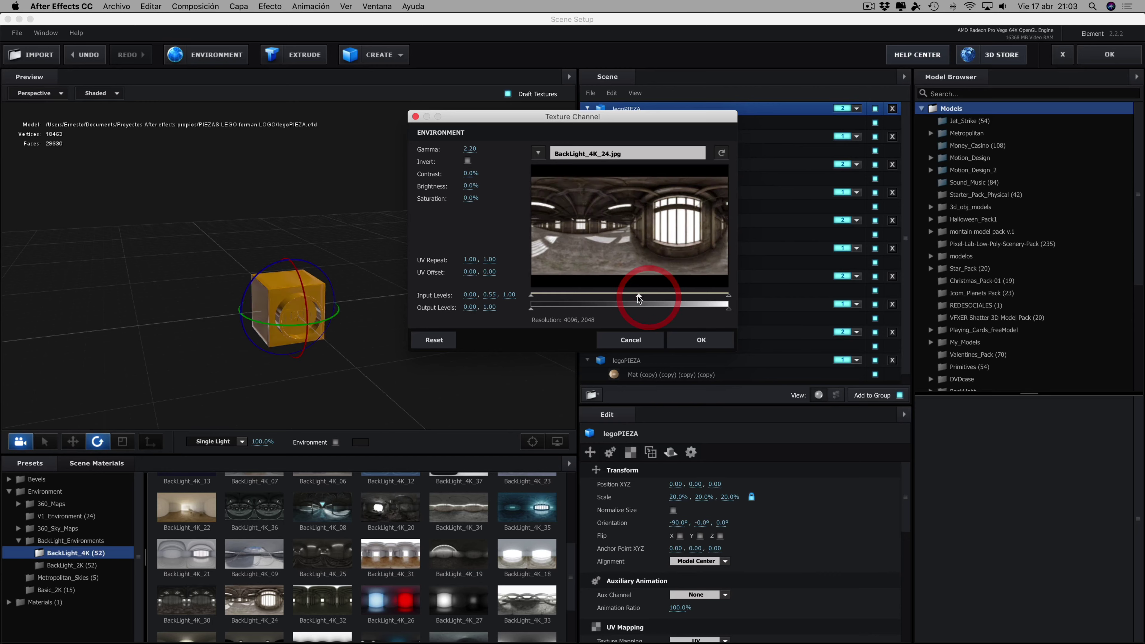
pyautogui.click(710, 336)
pyautogui.click(1093, 58)
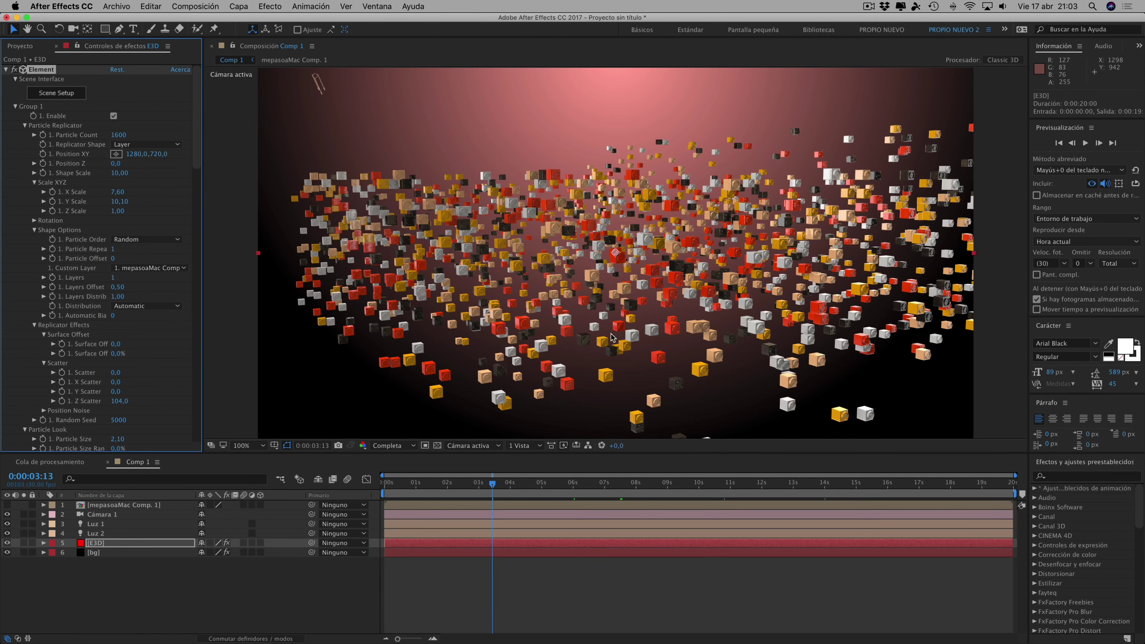
pyautogui.click(523, 482)
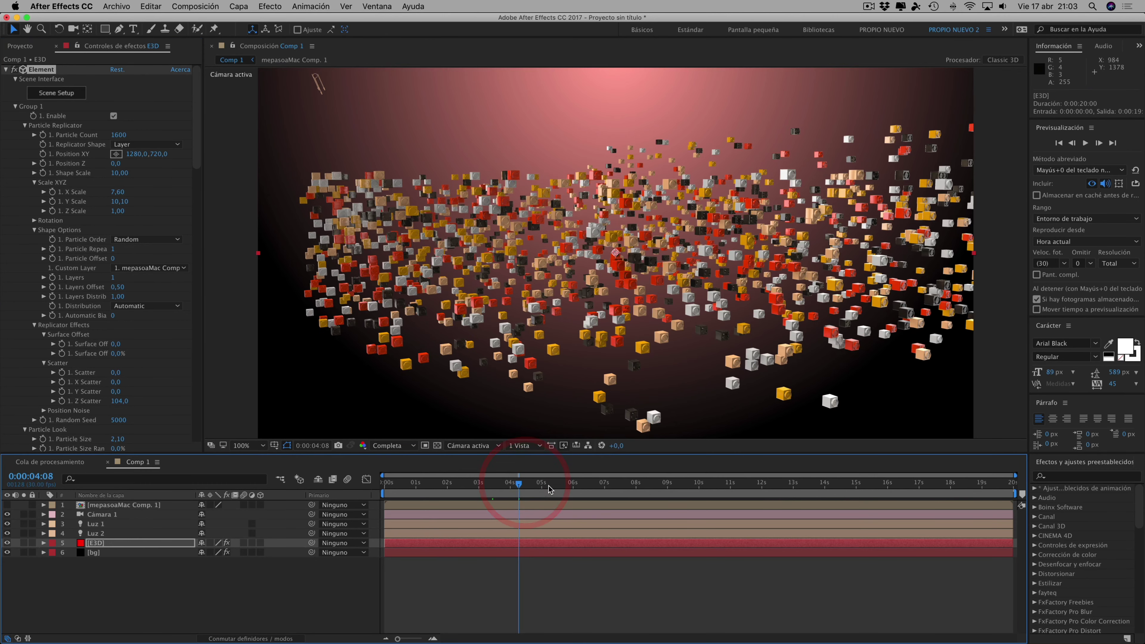
pyautogui.click(558, 483)
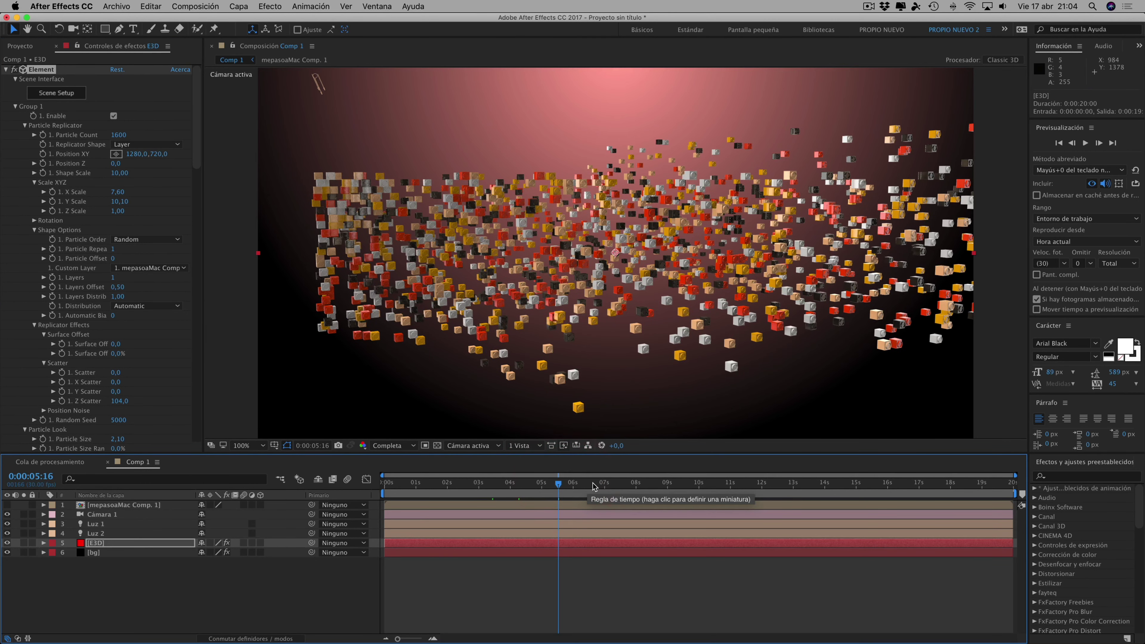
pyautogui.click(596, 483)
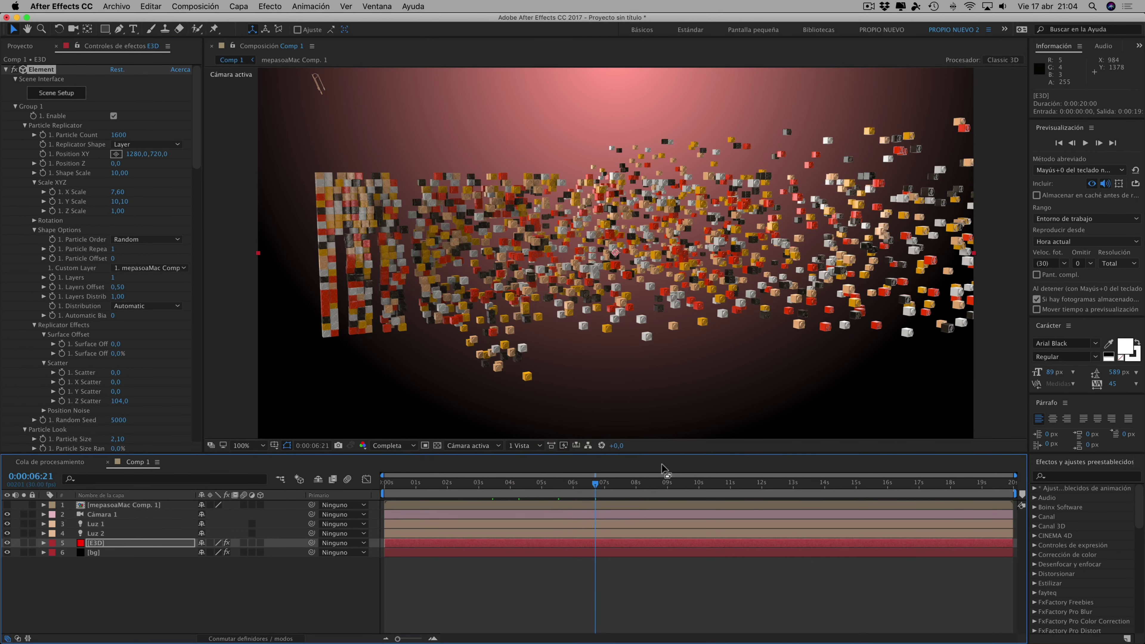
pyautogui.click(629, 484)
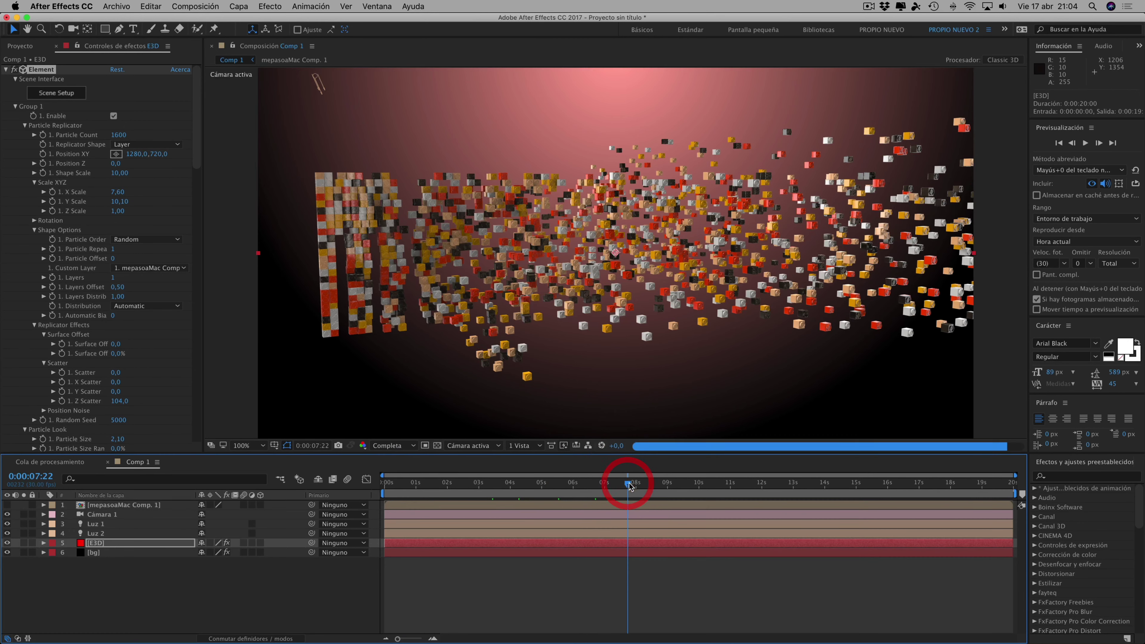
pyautogui.click(674, 483)
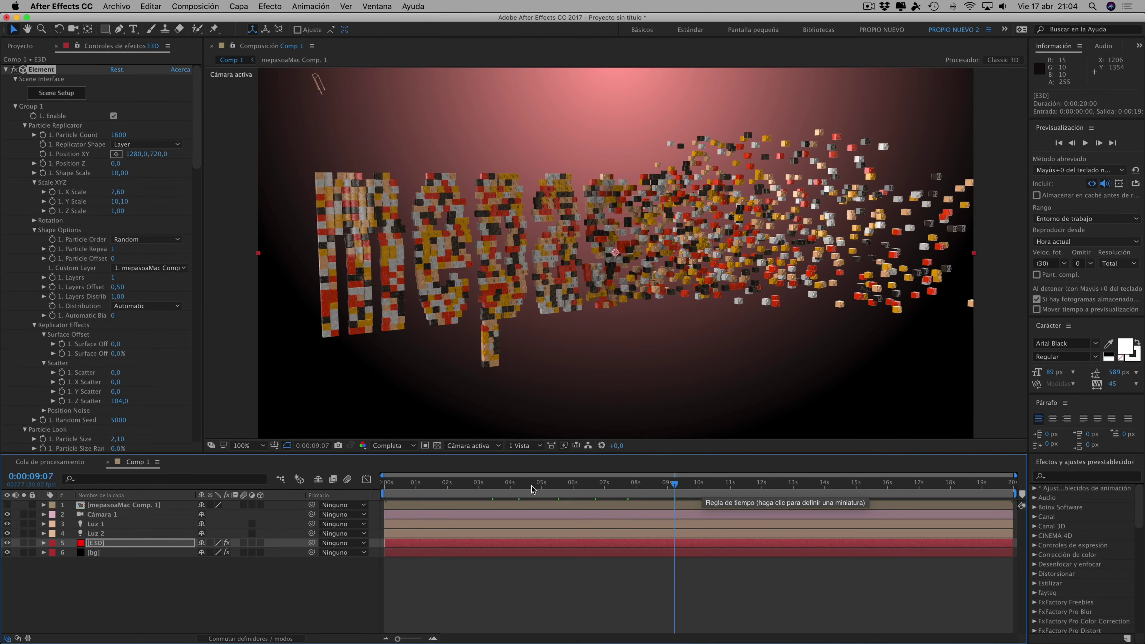
pyautogui.moveTo(433, 484); pyautogui.dragTo(378, 484)
pyautogui.click(381, 482)
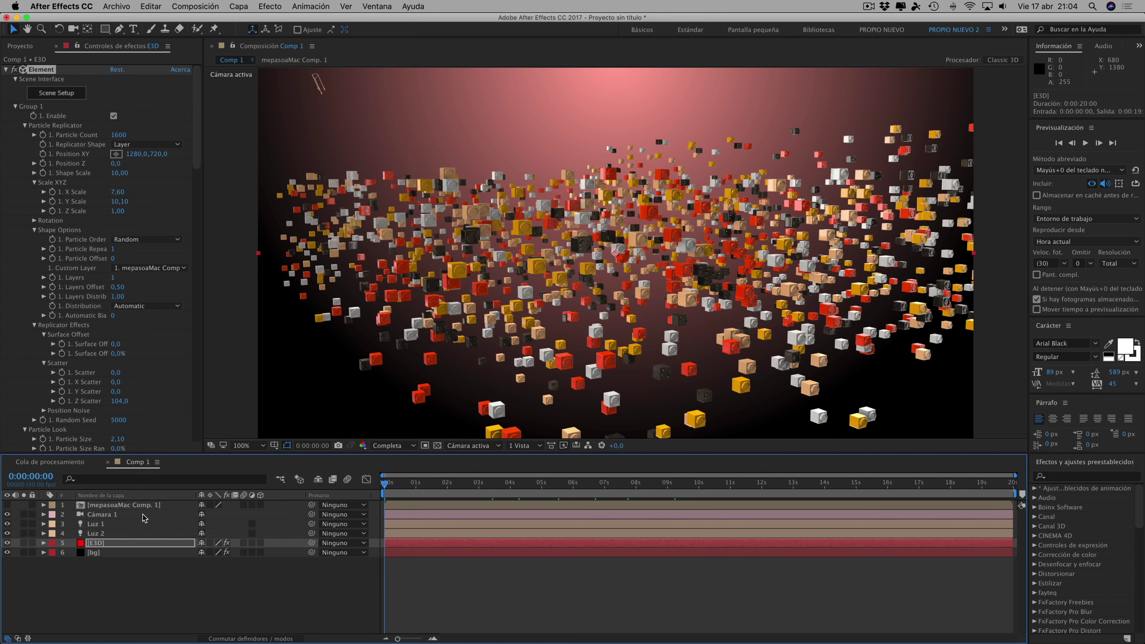
# Enable keyframes for Cámara 1's Punto de interés and Posición
pyautogui.click(98, 516)
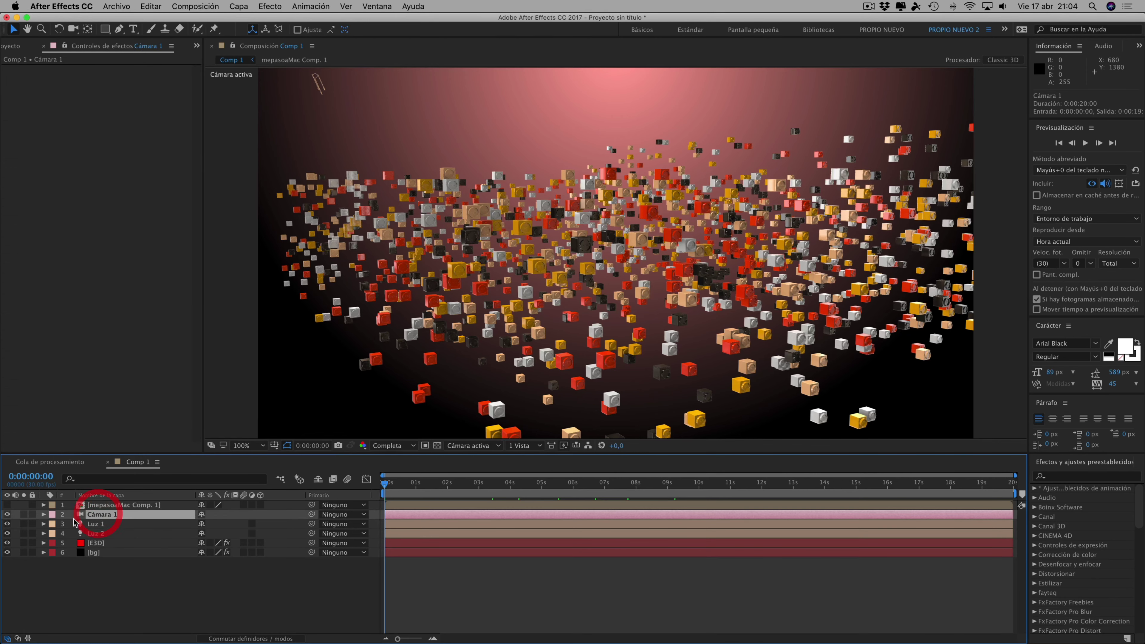
pyautogui.click(44, 515)
pyautogui.click(53, 523)
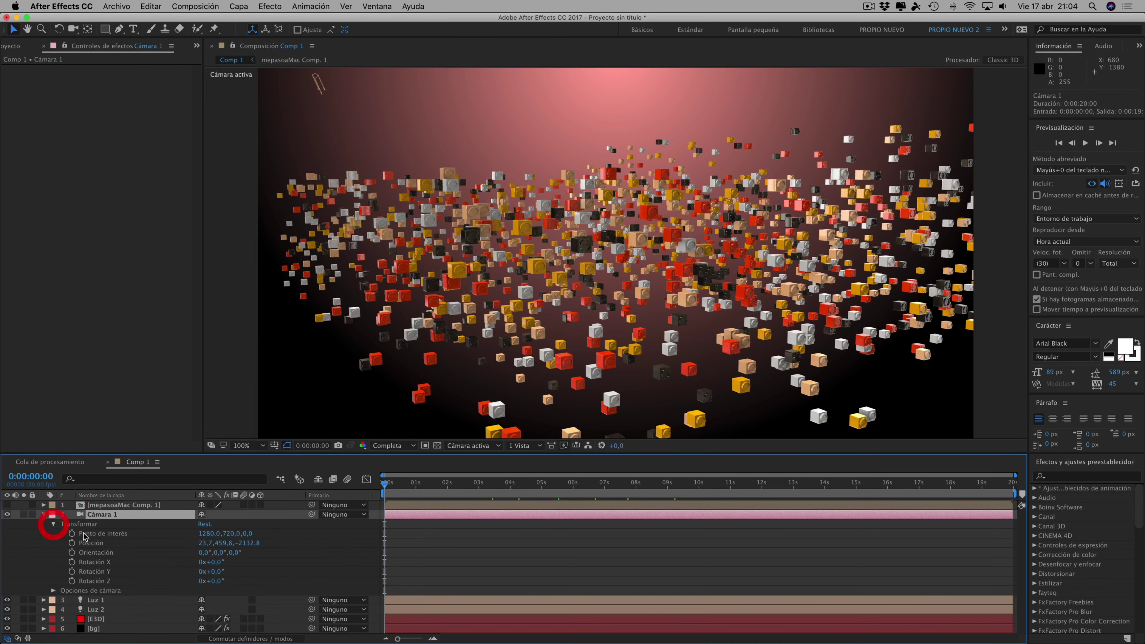
pyautogui.moveTo(72, 533); pyautogui.dragTo(72, 543)
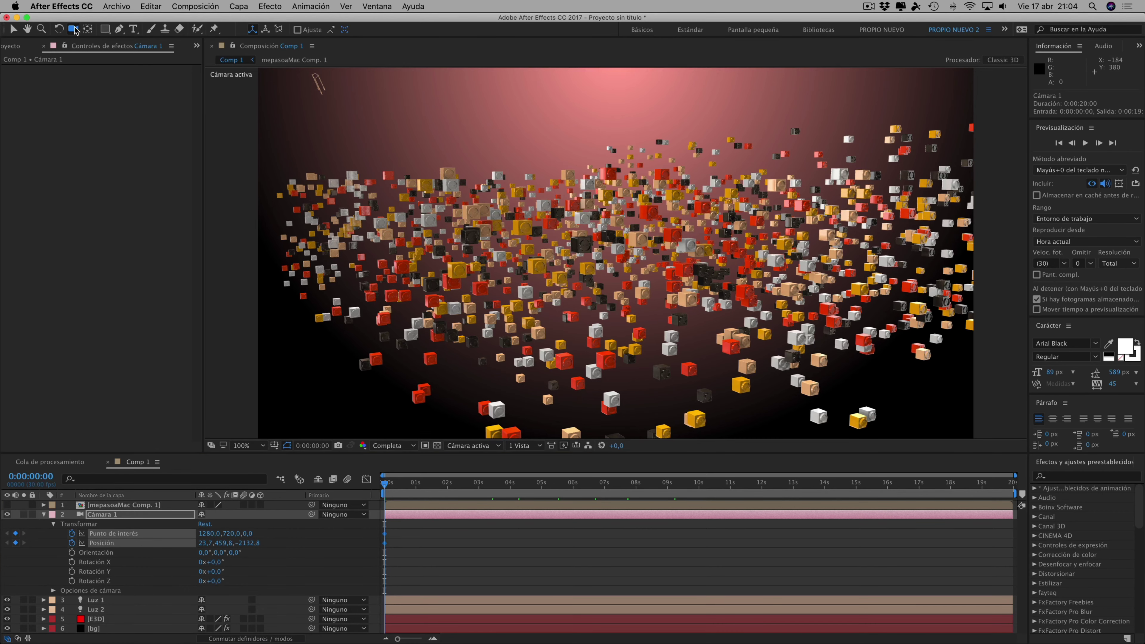
# Dolly Cámara 1 in to Position 617.3, 582.8, -1125.0 and set the time to 0:00:04:29
pyautogui.moveTo(79, 30); pyautogui.dragTo(113, 62)
pyautogui.moveTo(684, 194)
pyautogui.mouseDown()
pyautogui.moveTo(692, 129)
pyautogui.moveTo(691, 157)
pyautogui.mouseUp()
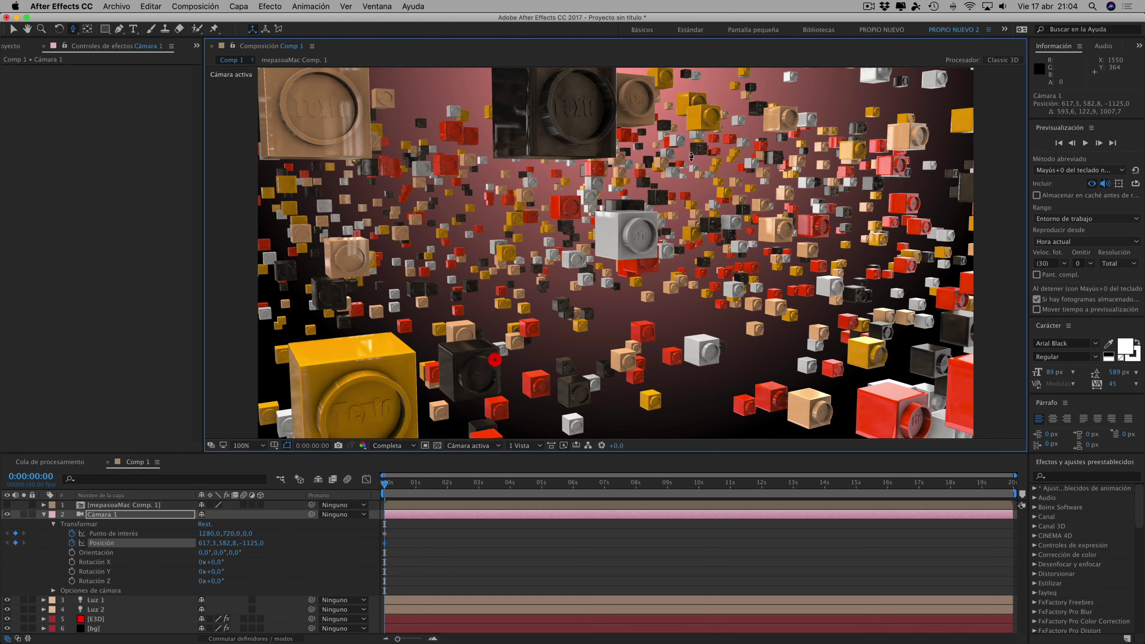
pyautogui.moveTo(385, 482); pyautogui.dragTo(539, 486)
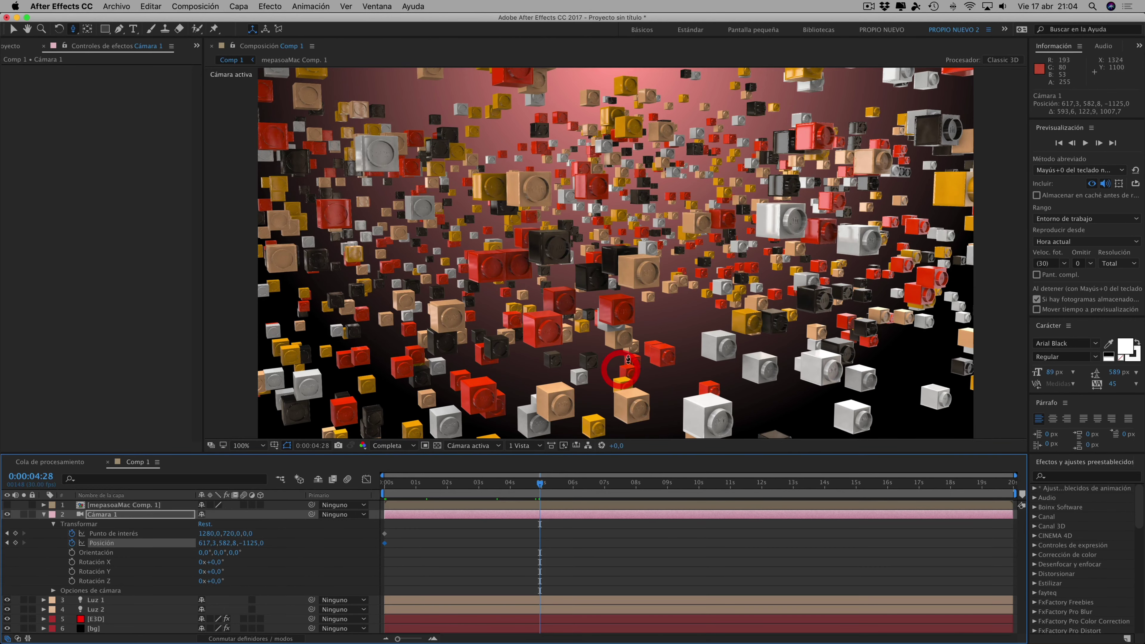
pyautogui.moveTo(539, 485)
pyautogui.mouseDown()
pyautogui.moveTo(449, 484)
pyautogui.moveTo(544, 490)
pyautogui.mouseUp()
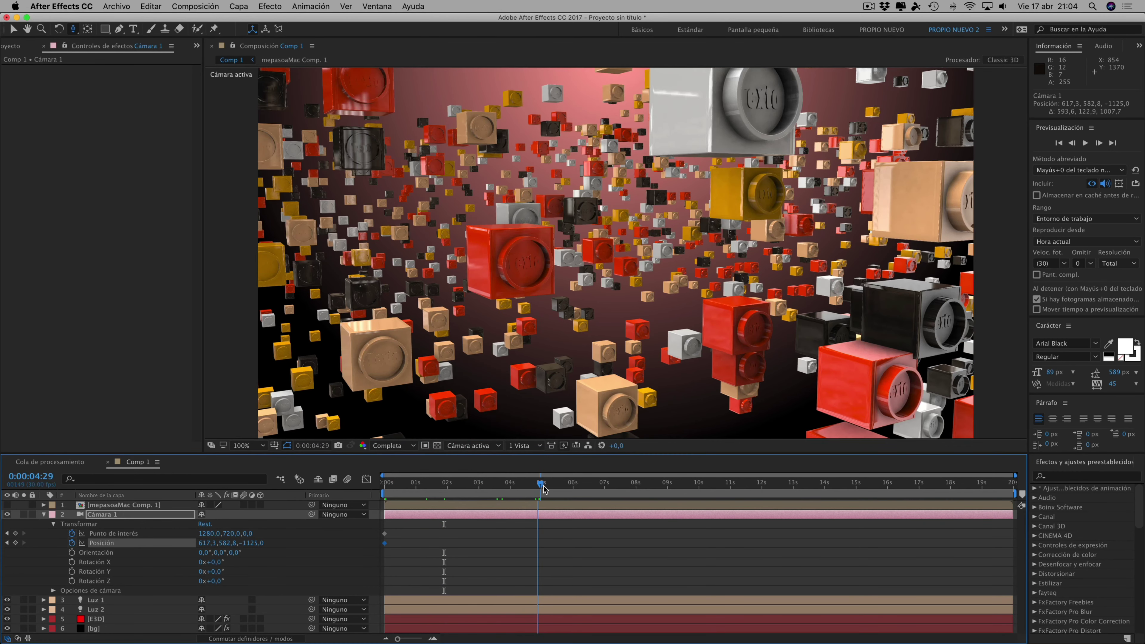
pyautogui.click(544, 489)
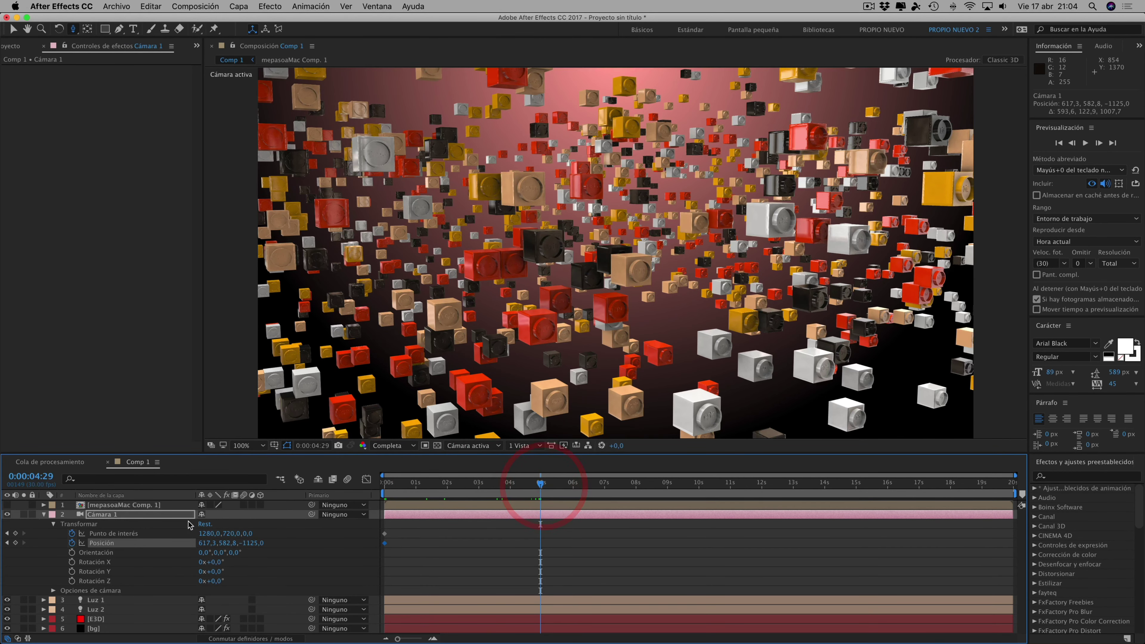
# Orbit Cámara 1 at 4:29 to Position 296.5, 560.0, -854.9, review the move, and reselect it
pyautogui.moveTo(74, 32); pyautogui.dragTo(104, 50)
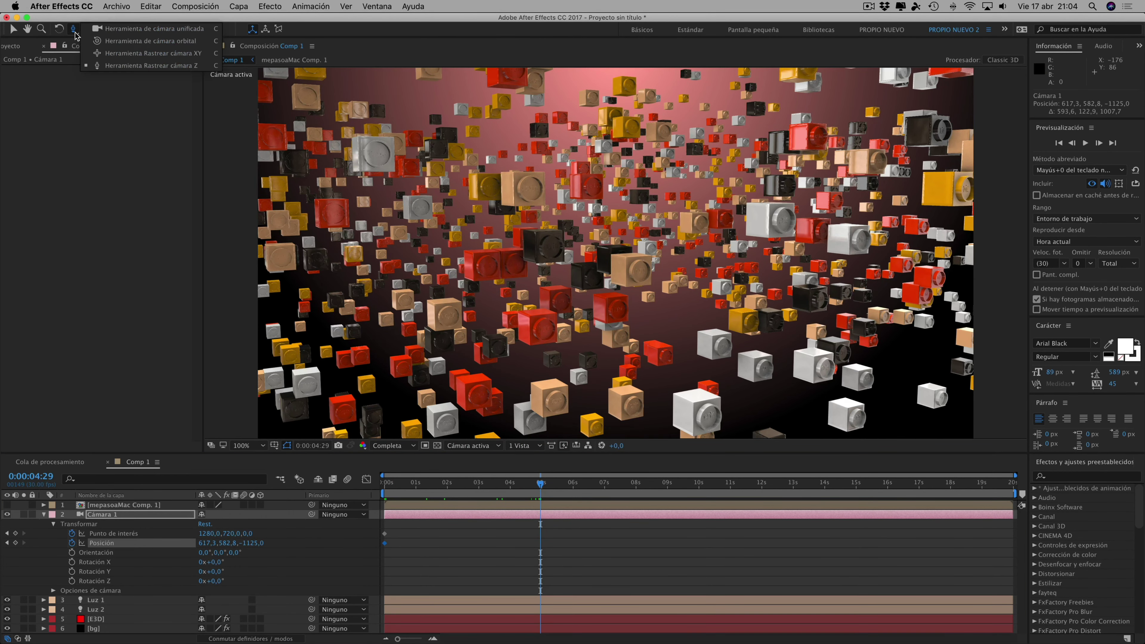
pyautogui.moveTo(630, 259)
pyautogui.mouseDown()
pyautogui.moveTo(647, 260)
pyautogui.moveTo(599, 343)
pyautogui.mouseUp()
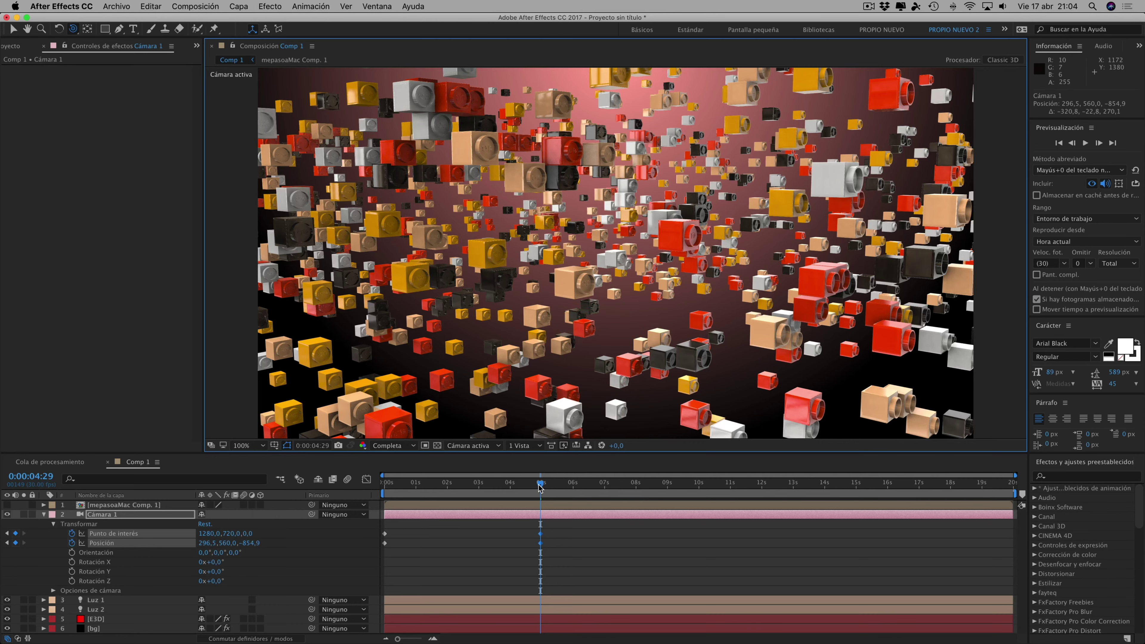
pyautogui.moveTo(541, 482); pyautogui.dragTo(404, 476)
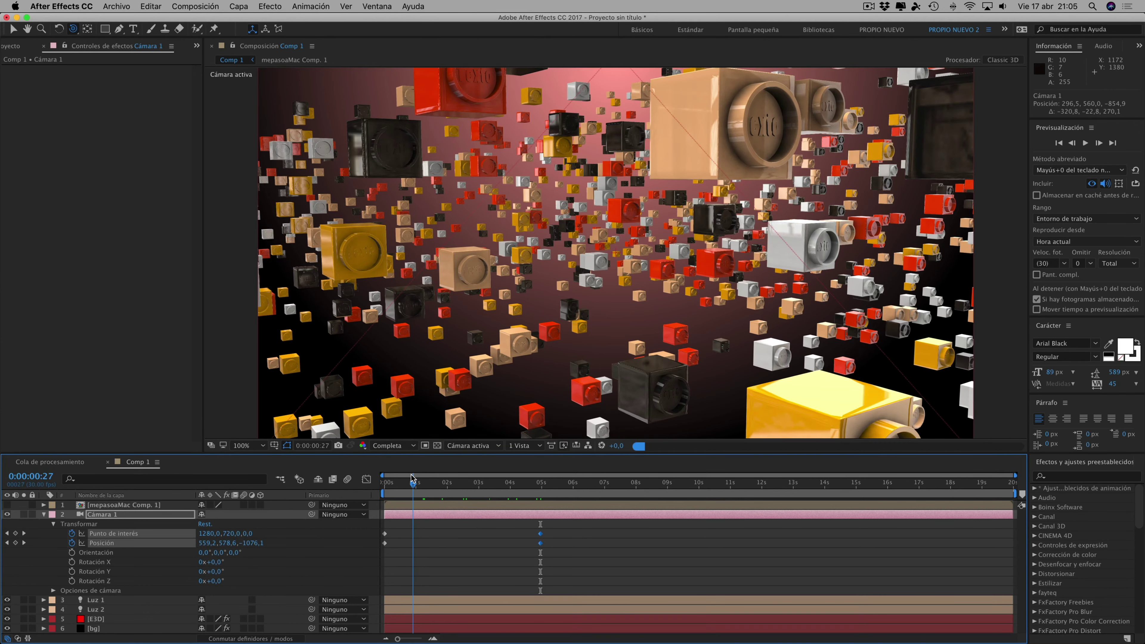
pyautogui.moveTo(403, 476)
pyautogui.mouseDown()
pyautogui.moveTo(385, 475)
pyautogui.moveTo(538, 484)
pyautogui.mouseUp()
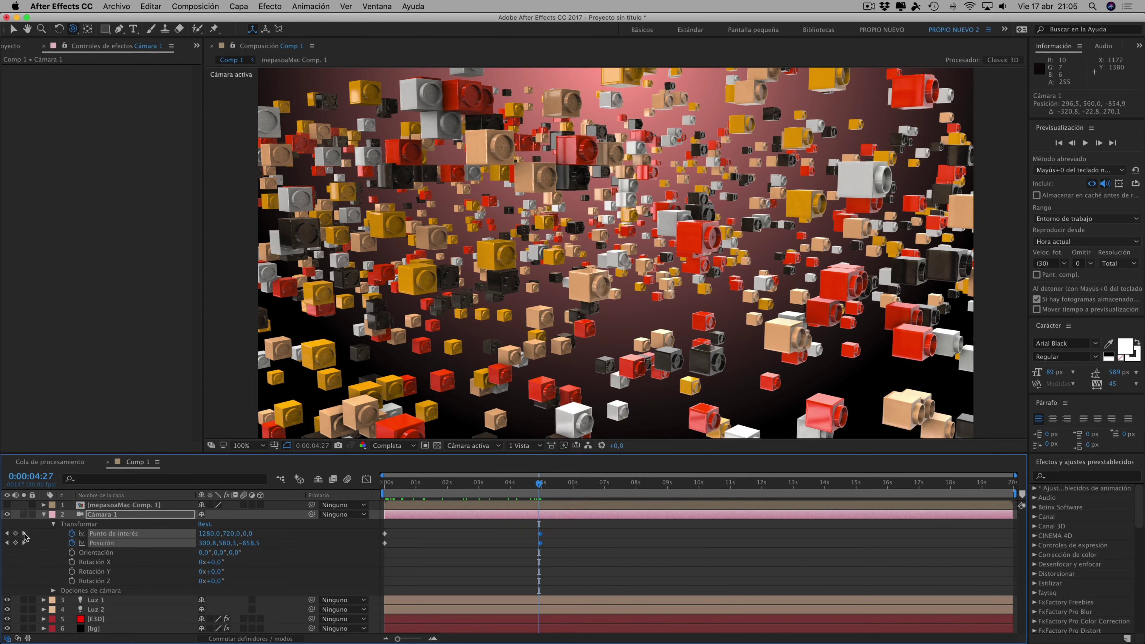
pyautogui.click(24, 533)
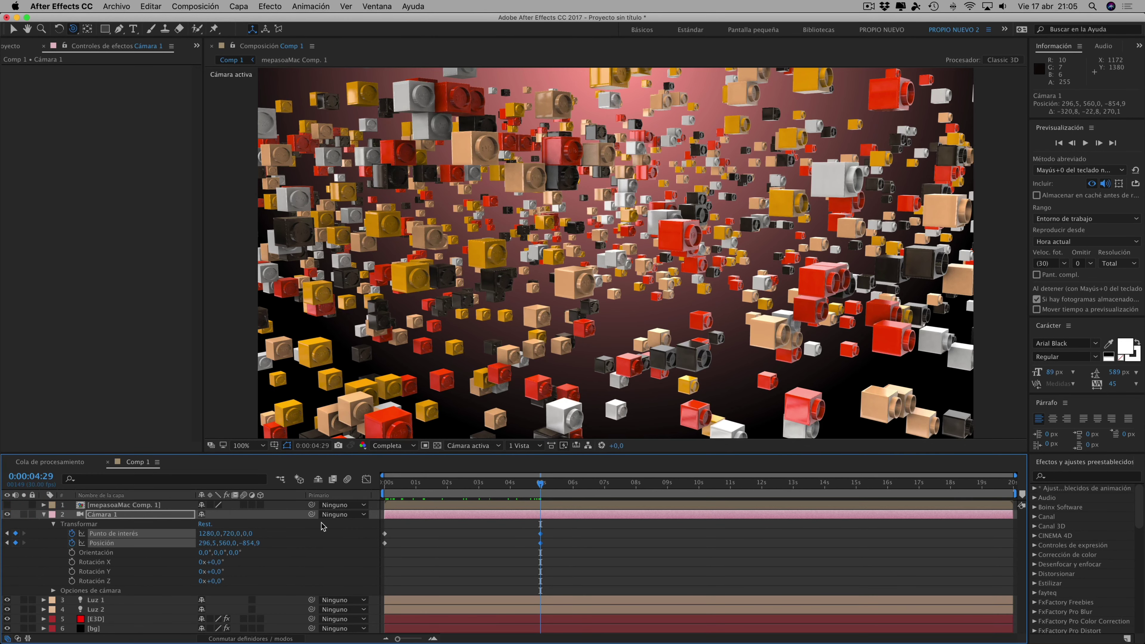
pyautogui.click(542, 516)
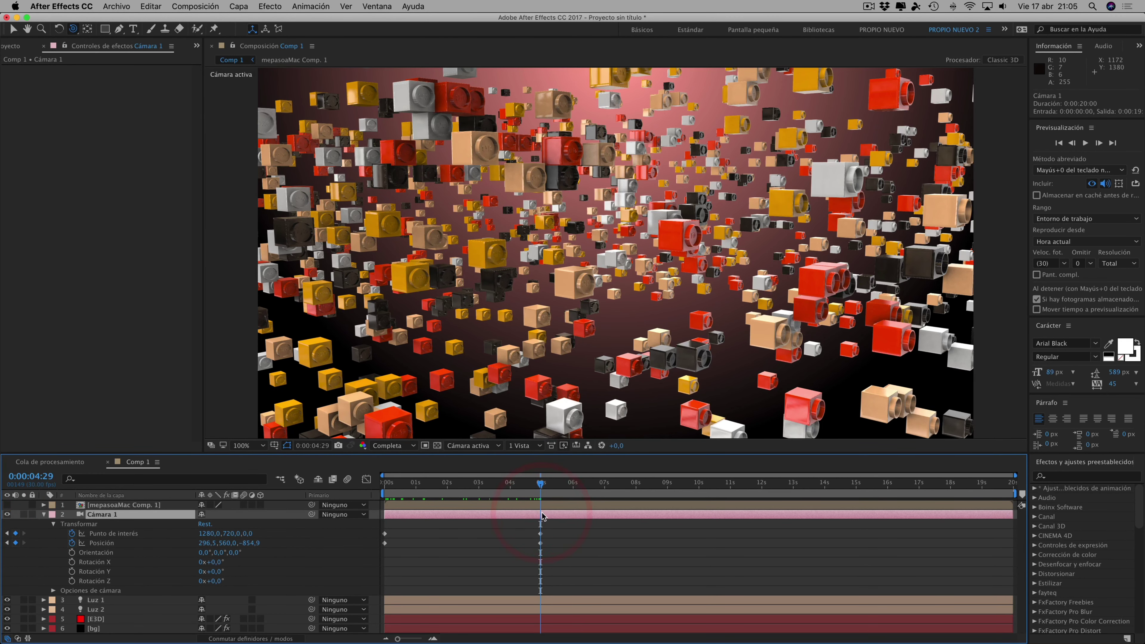
# Split the camera at 4:29 into a new Cámara 2 and reveal its transform properties
pyautogui.hotkey('ctrl', 'shift', 'd')
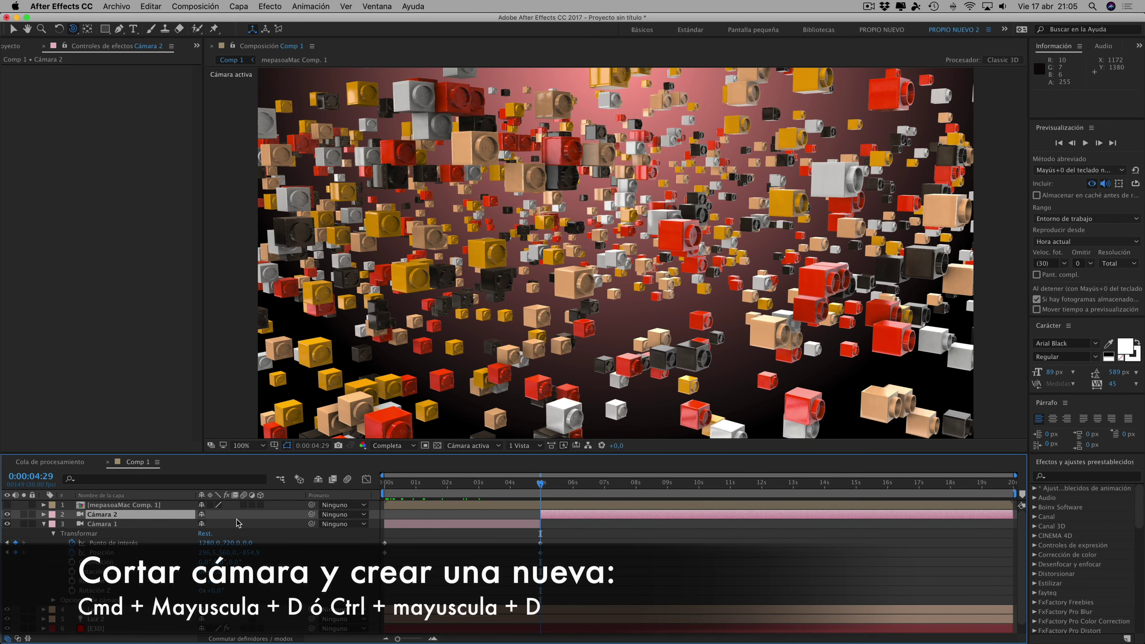
pyautogui.click(43, 515)
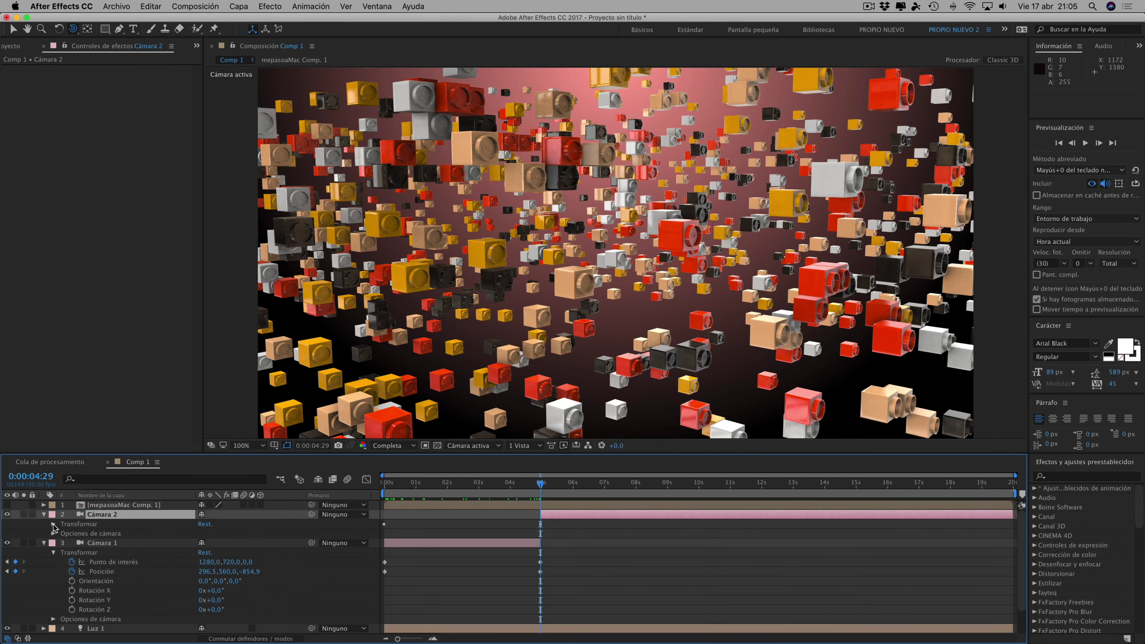
pyautogui.click(53, 524)
# Reset Cámara 2's keyframes at 4:29 and orbit it to Position 2329.1, 514.6, -762.2
pyautogui.click(71, 533)
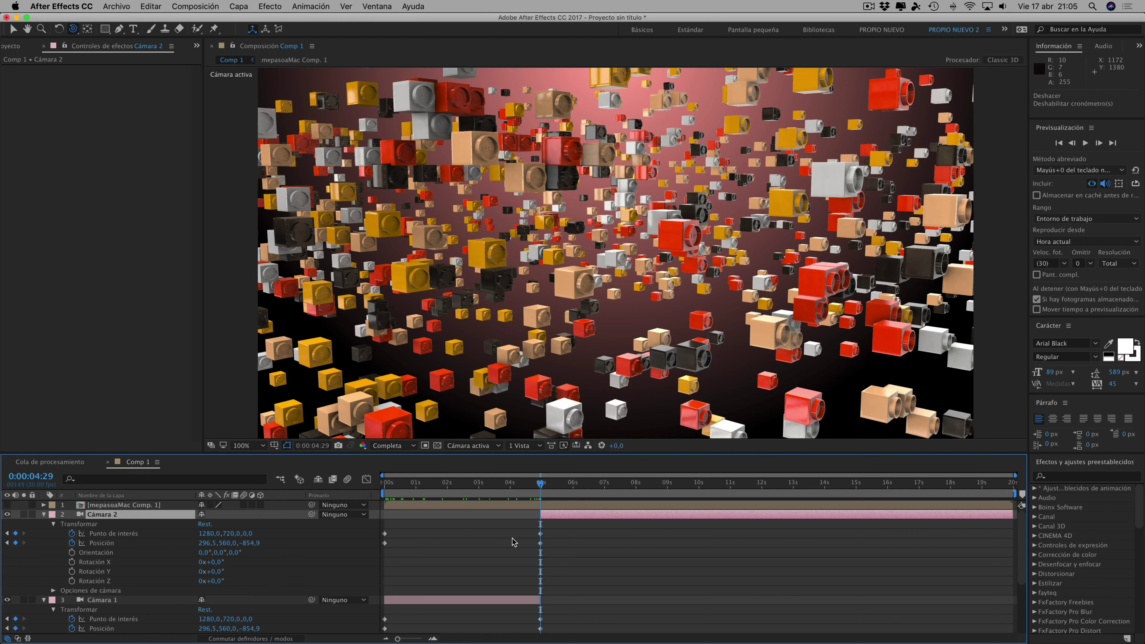
pyautogui.click(72, 533)
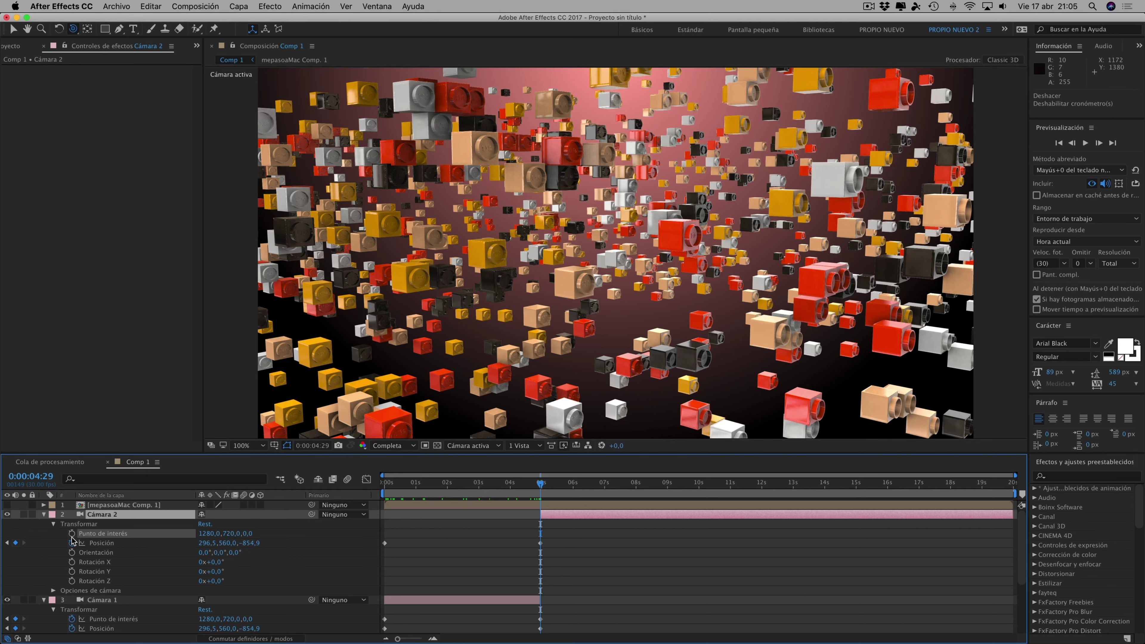
pyautogui.click(72, 543)
pyautogui.click(72, 544)
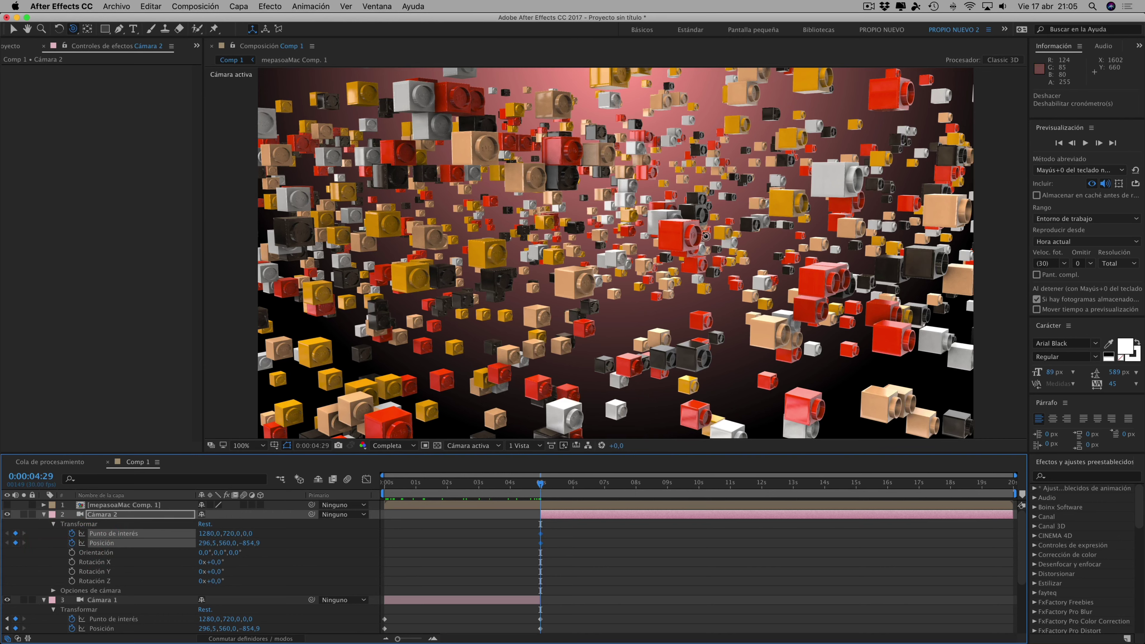
pyautogui.moveTo(714, 266); pyautogui.dragTo(600, 267)
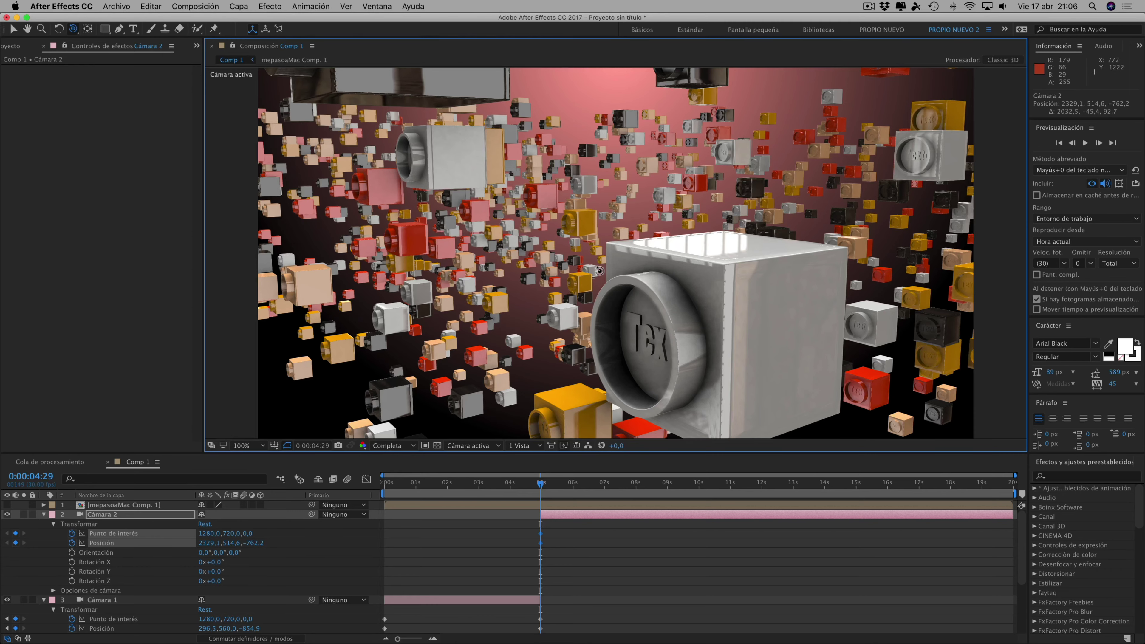
# Pan and dolly Cámara 2 at 4:29 to Position 2582.7, 460.9, -935.6, then scrub forward to check
pyautogui.moveTo(599, 271); pyautogui.dragTo(599, 273)
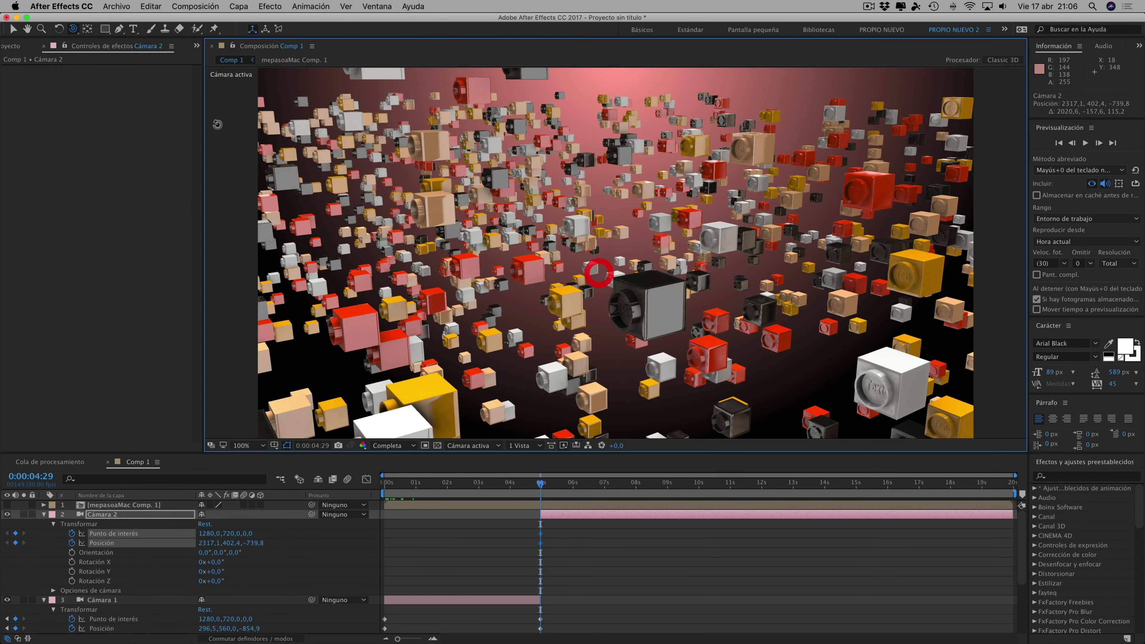
pyautogui.moveTo(73, 28); pyautogui.dragTo(101, 61)
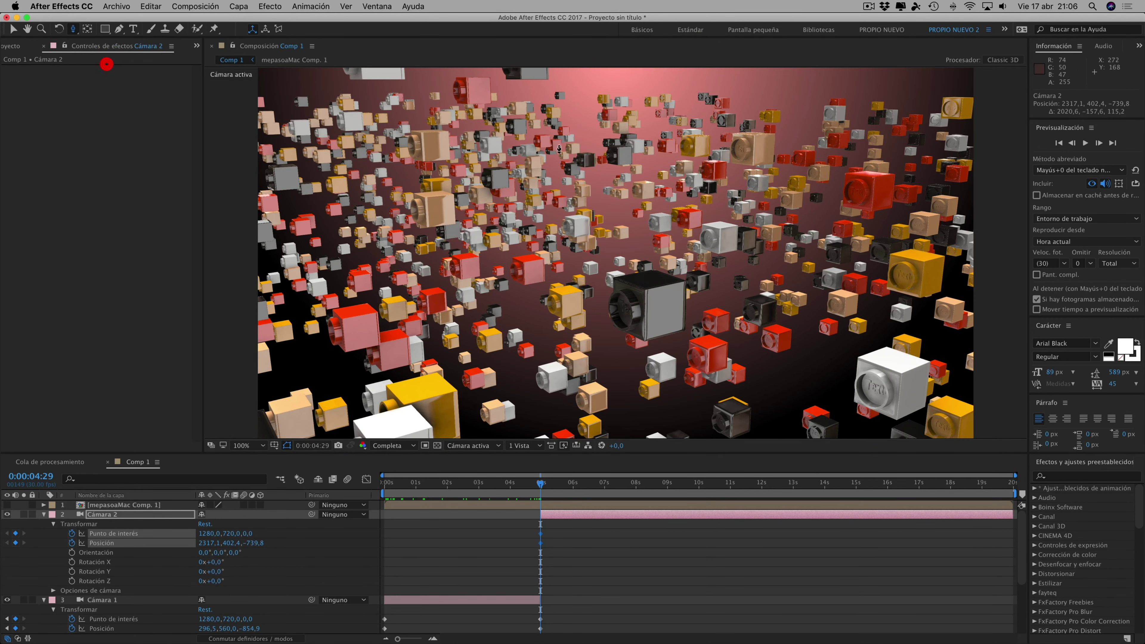
pyautogui.moveTo(557, 208); pyautogui.dragTo(715, 160)
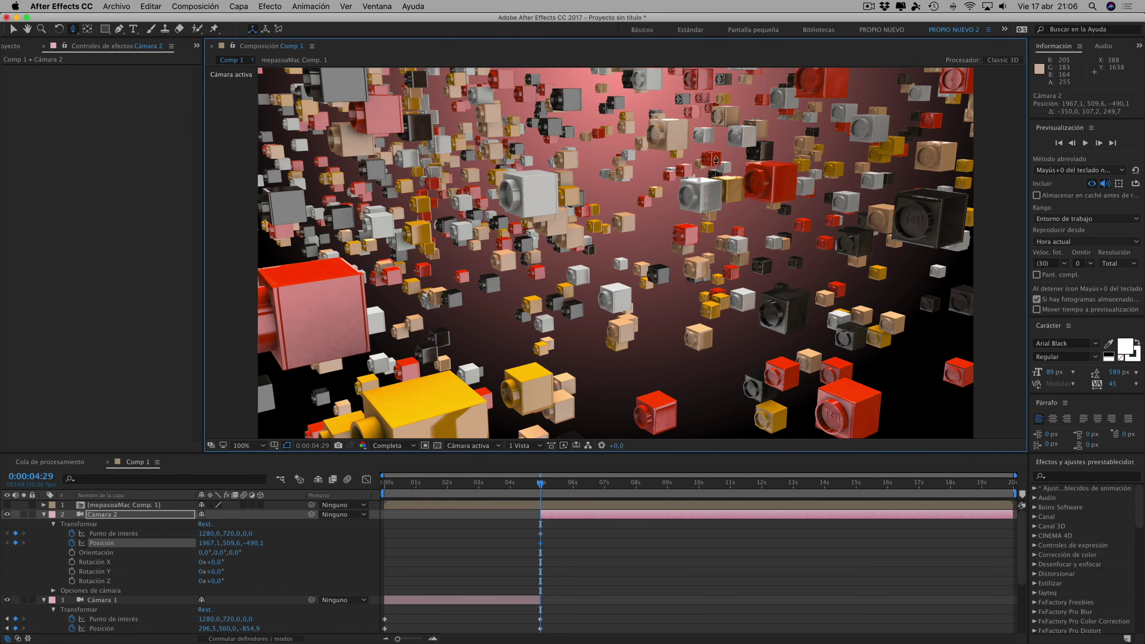
pyautogui.moveTo(717, 100); pyautogui.dragTo(660, 438)
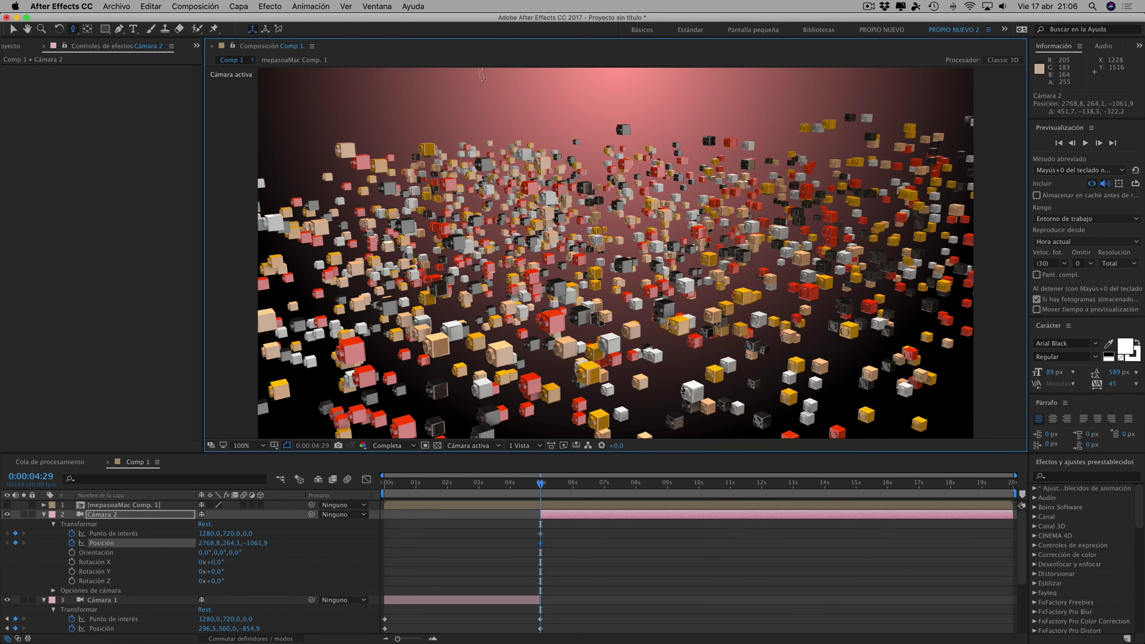
pyautogui.moveTo(683, 388); pyautogui.dragTo(696, 339)
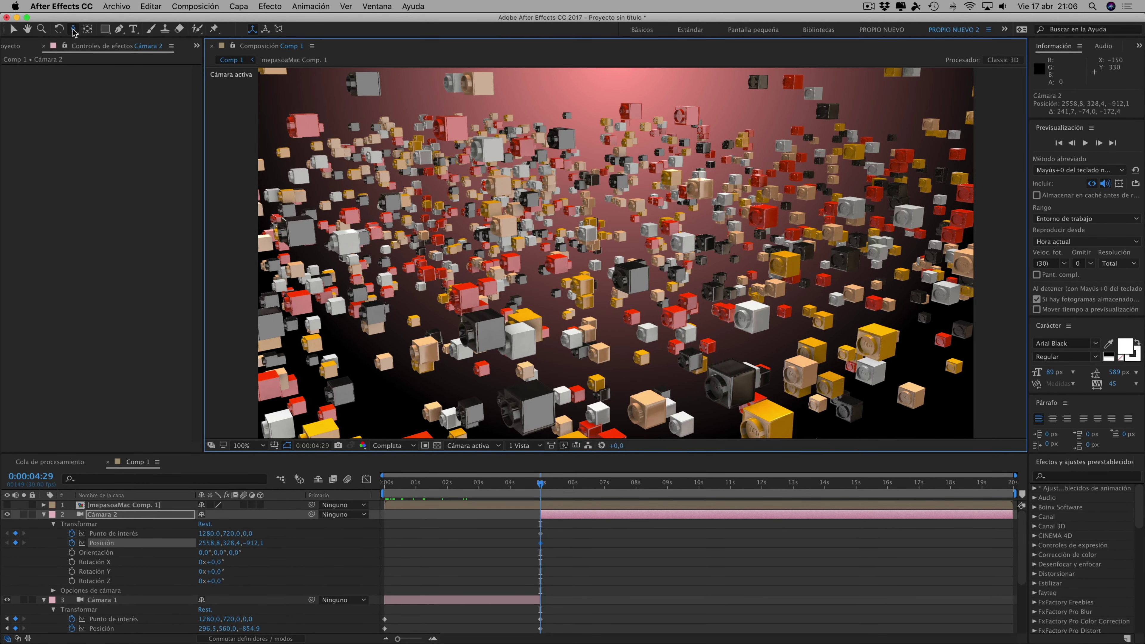
pyautogui.moveTo(73, 30); pyautogui.dragTo(107, 51)
pyautogui.moveTo(689, 220); pyautogui.dragTo(692, 226)
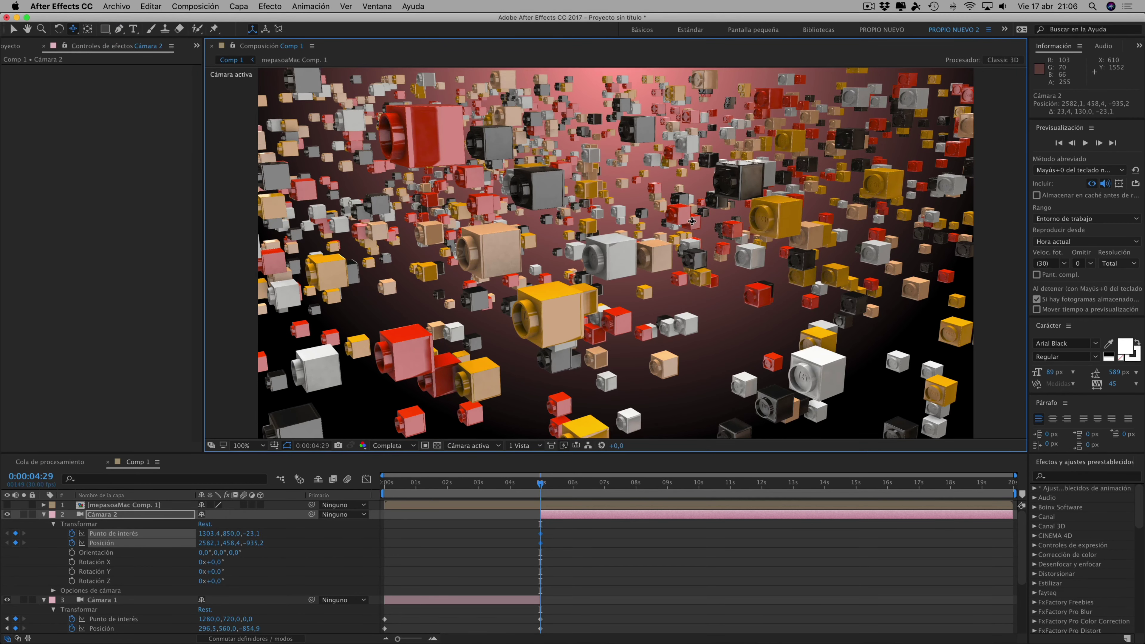
pyautogui.moveTo(692, 221); pyautogui.dragTo(692, 228)
pyautogui.click(572, 487)
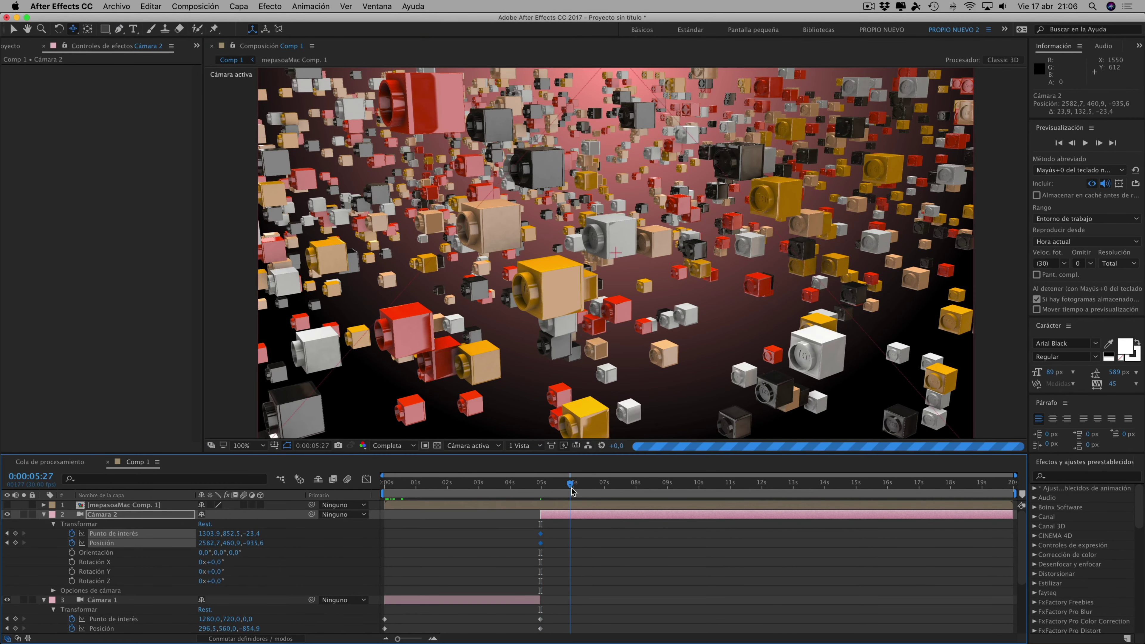
pyautogui.moveTo(571, 487); pyautogui.dragTo(632, 493)
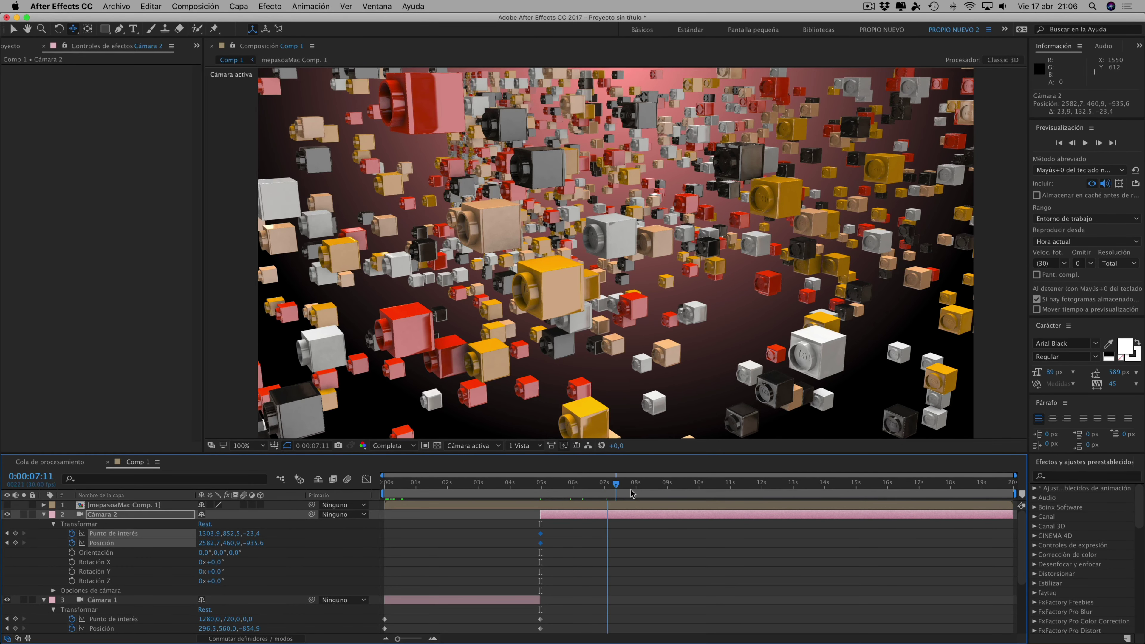
# At 9:29, orbit Cámara 2 to a side view of the word (Position 2267.8, 264.0, -1136.5)
pyautogui.moveTo(631, 493); pyautogui.dragTo(699, 492)
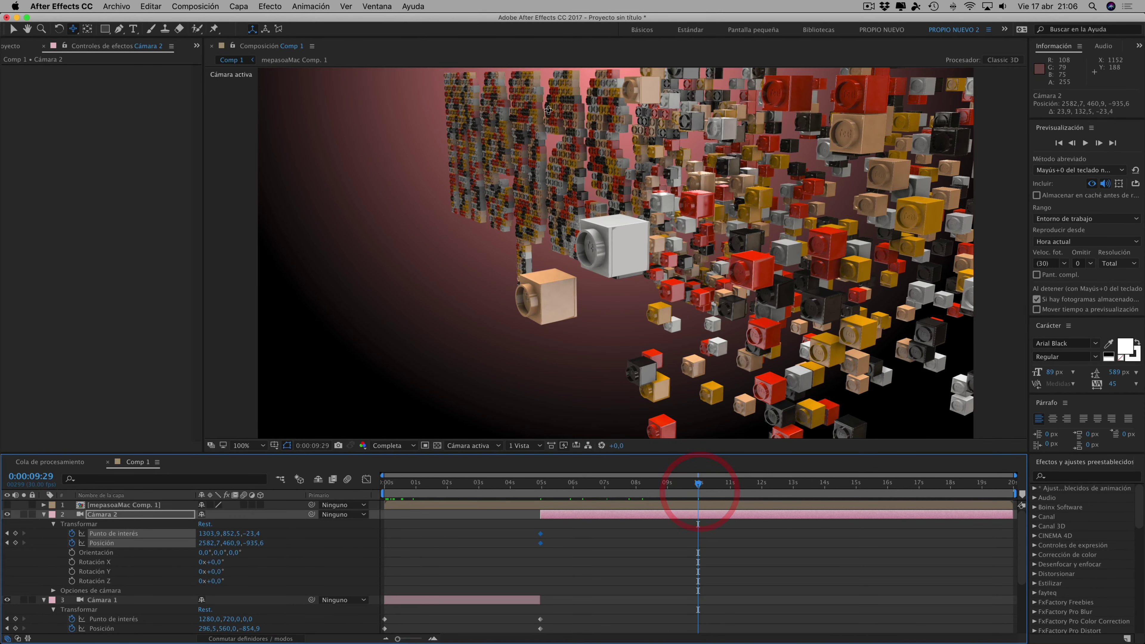
pyautogui.moveTo(571, 153)
pyautogui.mouseDown()
pyautogui.moveTo(576, 179)
pyautogui.moveTo(556, 215)
pyautogui.moveTo(496, 210)
pyautogui.mouseUp()
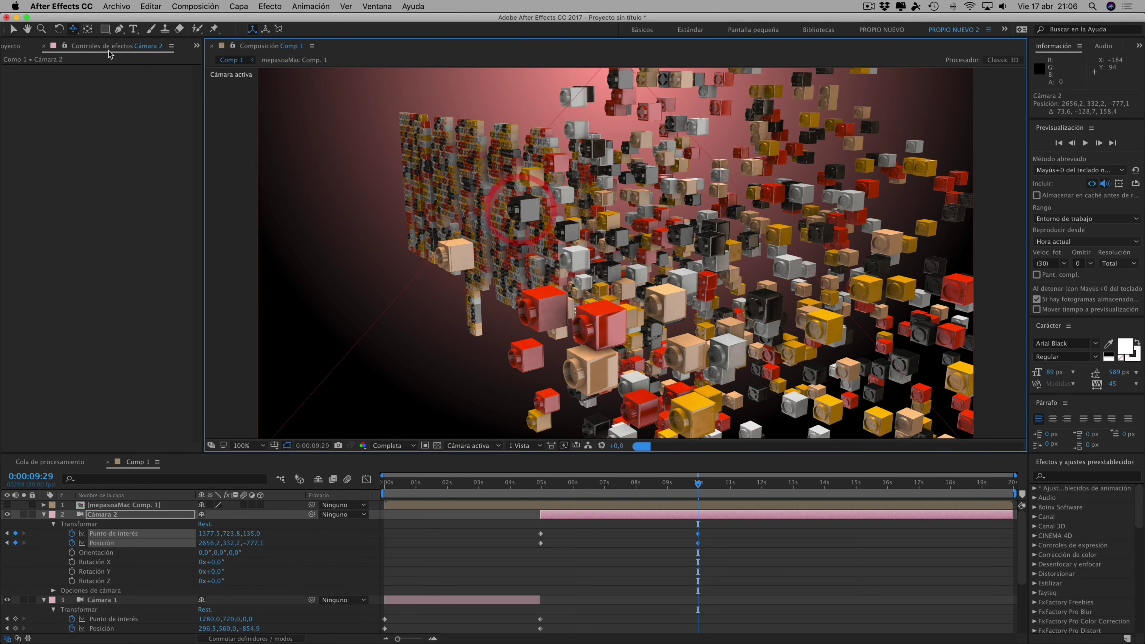
pyautogui.moveTo(74, 30); pyautogui.dragTo(104, 43)
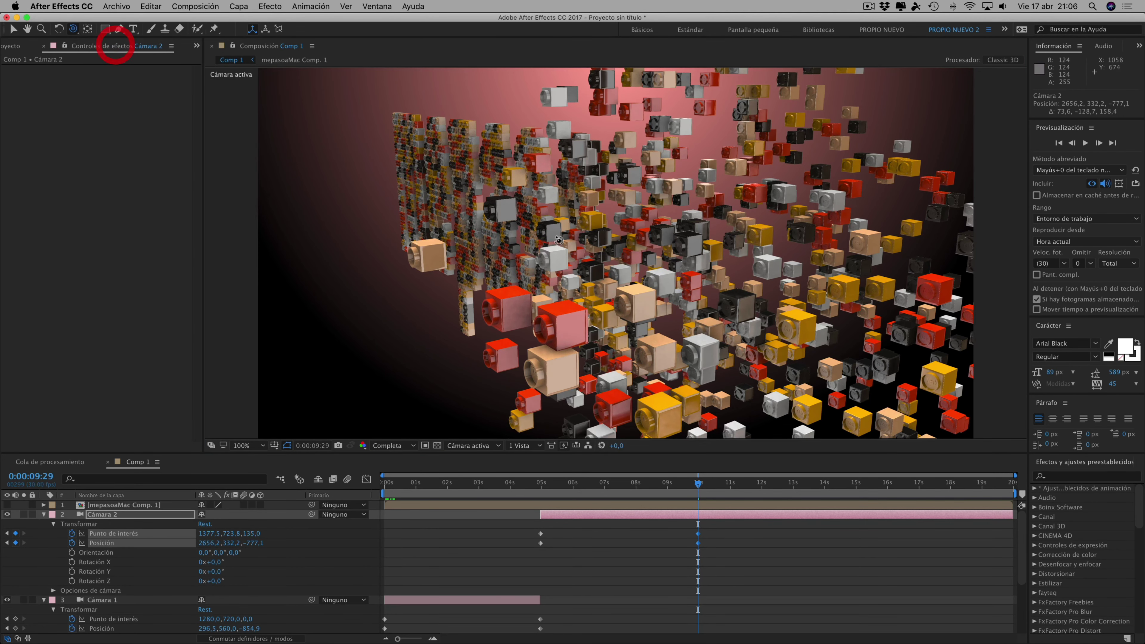
pyautogui.moveTo(622, 244); pyautogui.dragTo(572, 243)
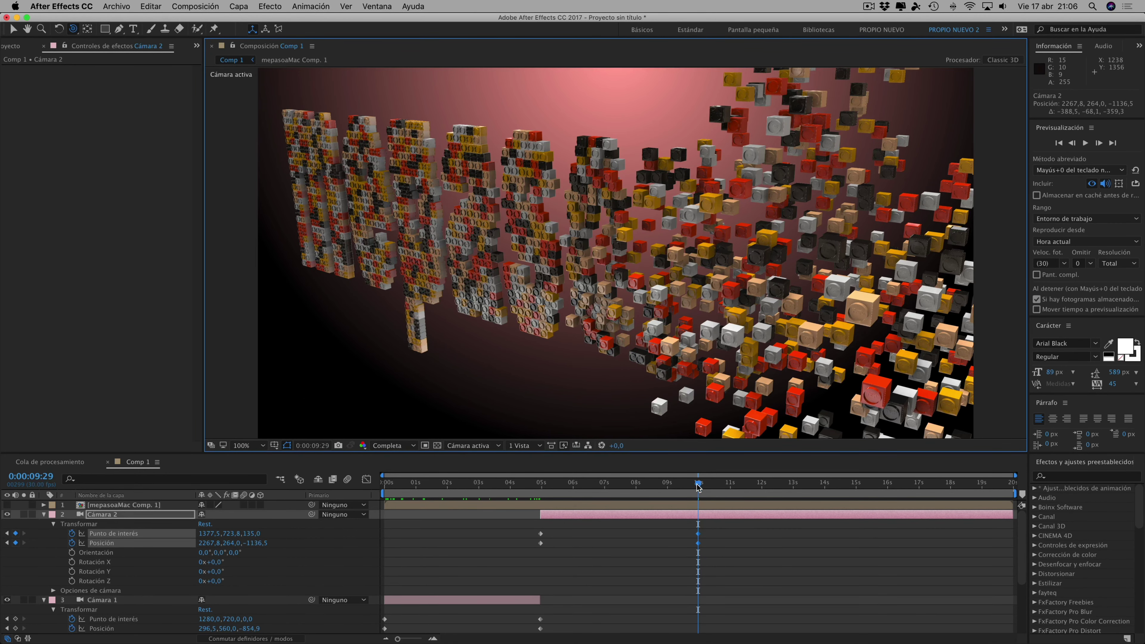
# Return to 9:29 and split Cámara 2 there into a new Cámara 3 layer with Ctrl+Shift+D
pyautogui.moveTo(696, 486)
pyautogui.mouseDown()
pyautogui.moveTo(601, 482)
pyautogui.moveTo(689, 485)
pyautogui.mouseUp()
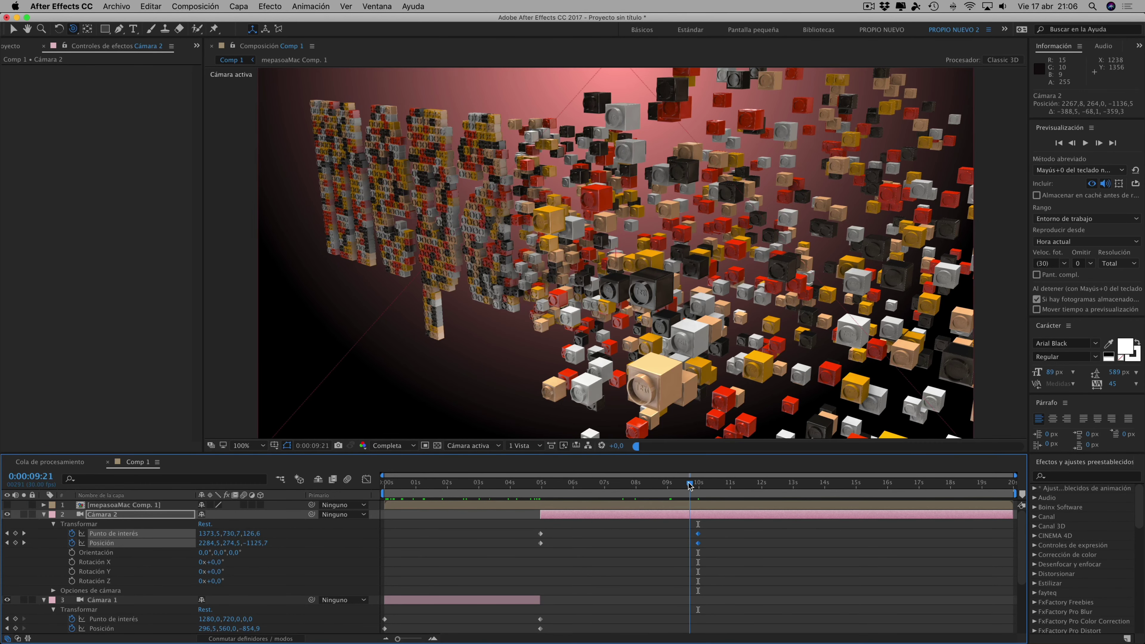
pyautogui.moveTo(694, 486); pyautogui.dragTo(696, 486)
pyautogui.click(697, 485)
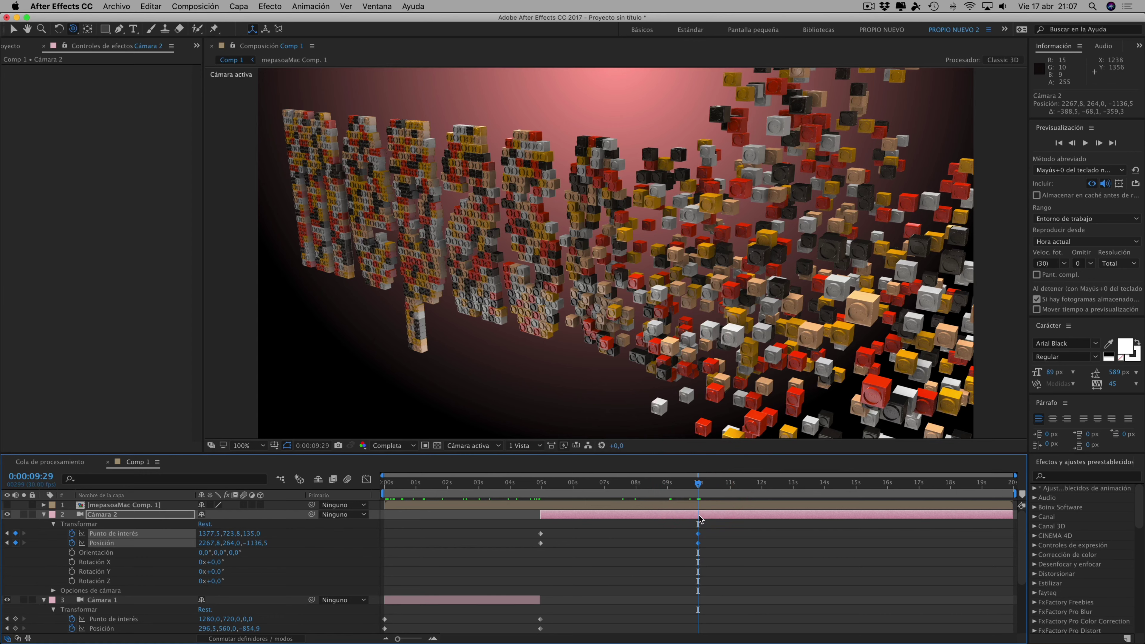
pyautogui.hotkey('ctrl', 'shift', 'd')
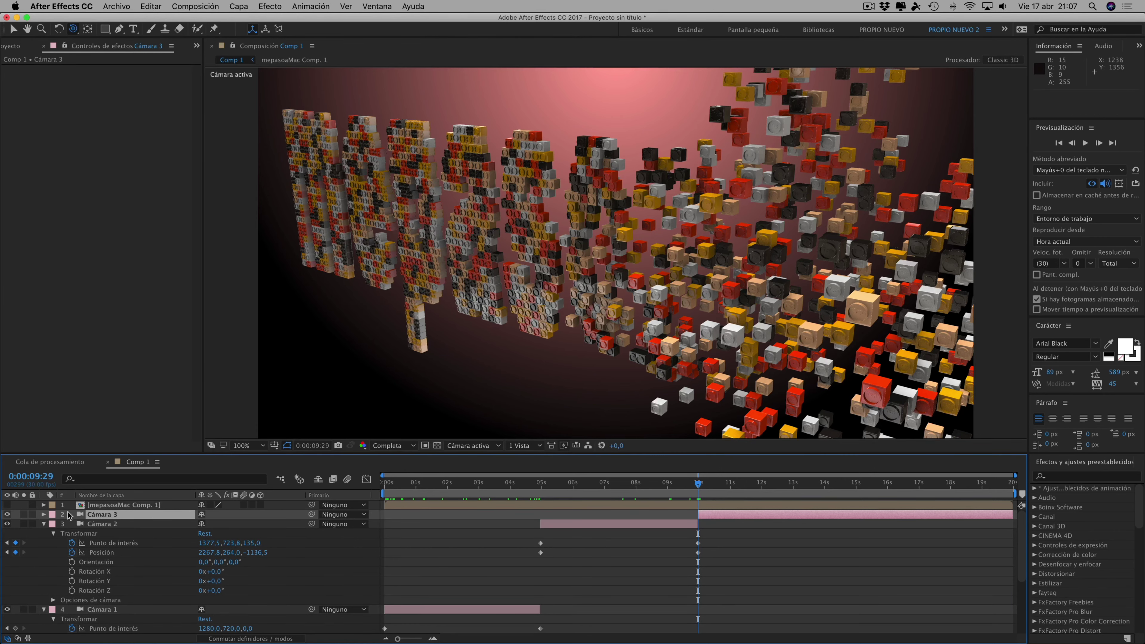
pyautogui.click(43, 514)
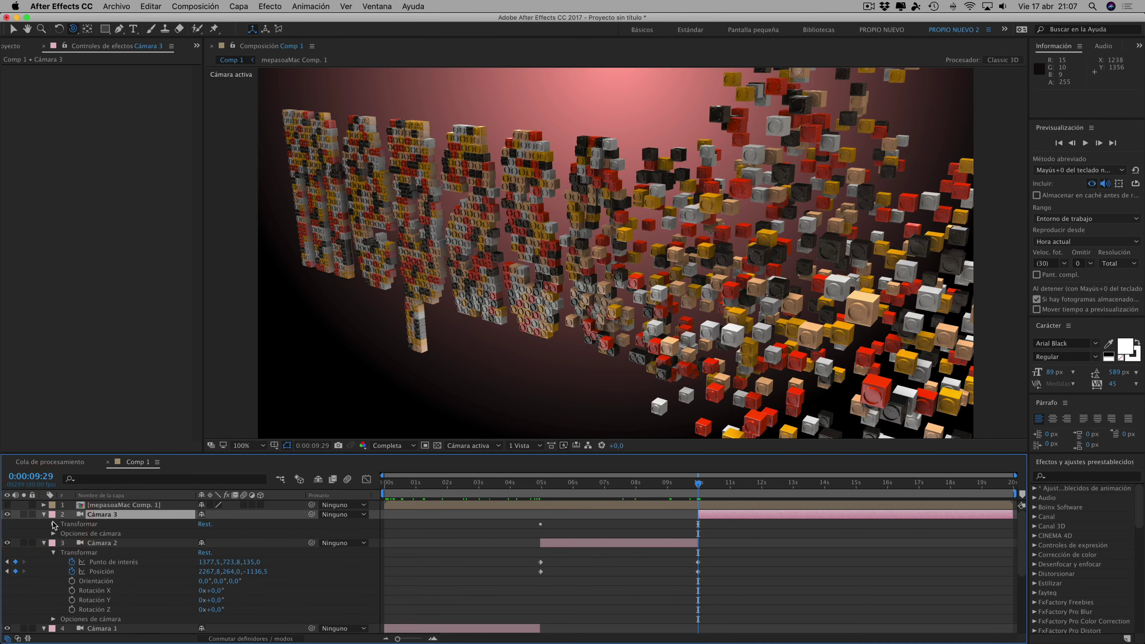
# Reset Cámara 3's Point of Interest and Position stopwatches so they are keyed only from 9:29
pyautogui.click(54, 524)
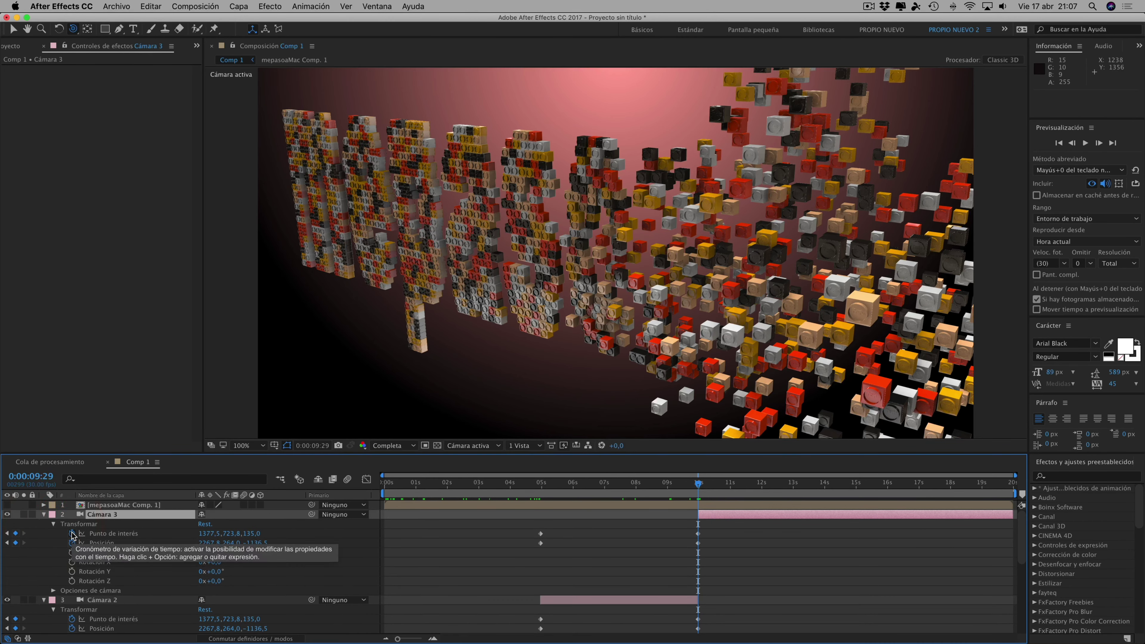
pyautogui.click(71, 533)
pyautogui.click(72, 543)
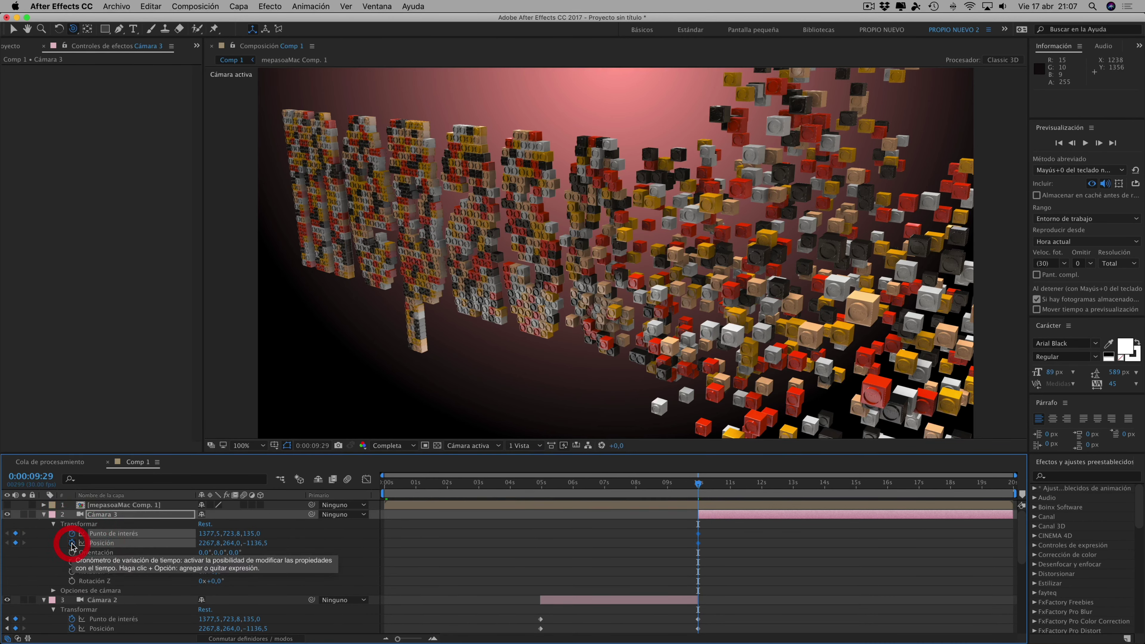
pyautogui.press('super+z')
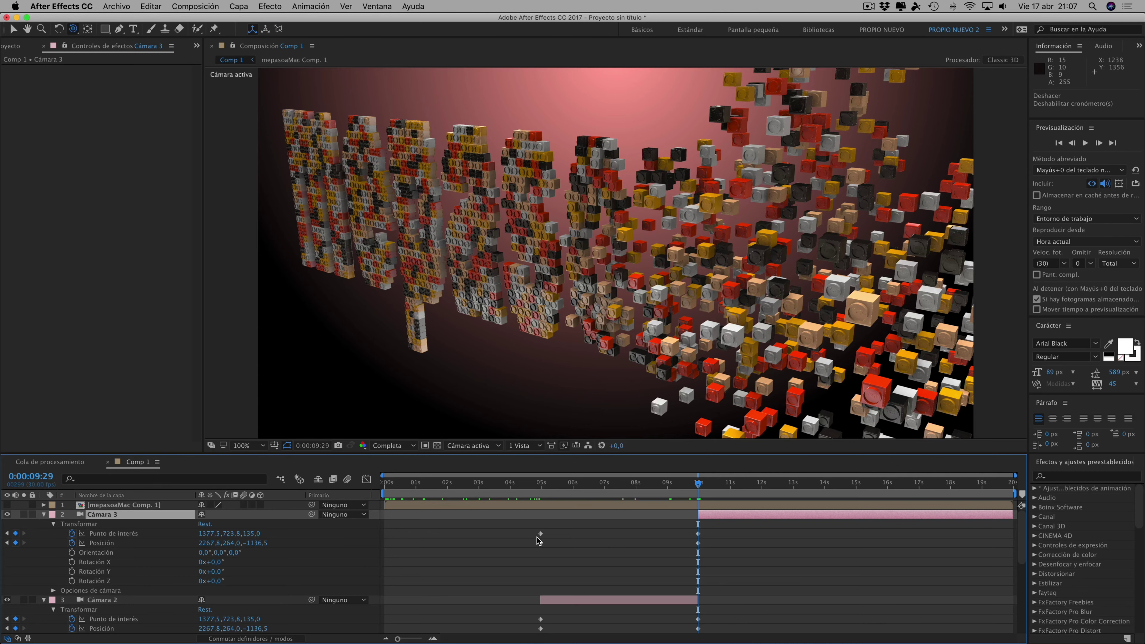
pyautogui.click(73, 535)
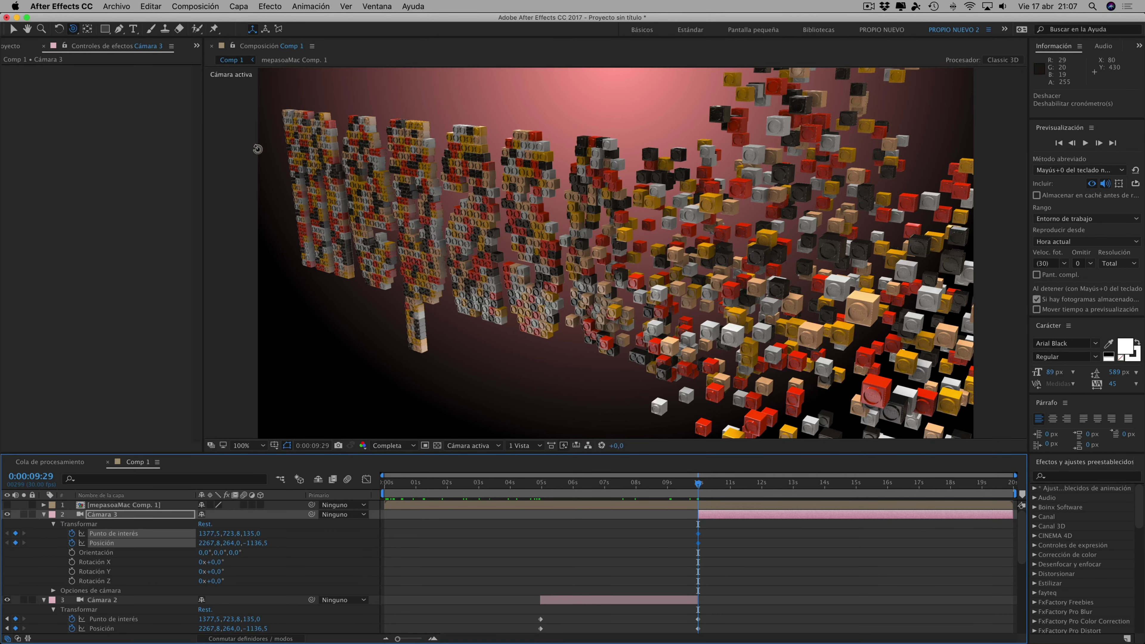
pyautogui.click(72, 29)
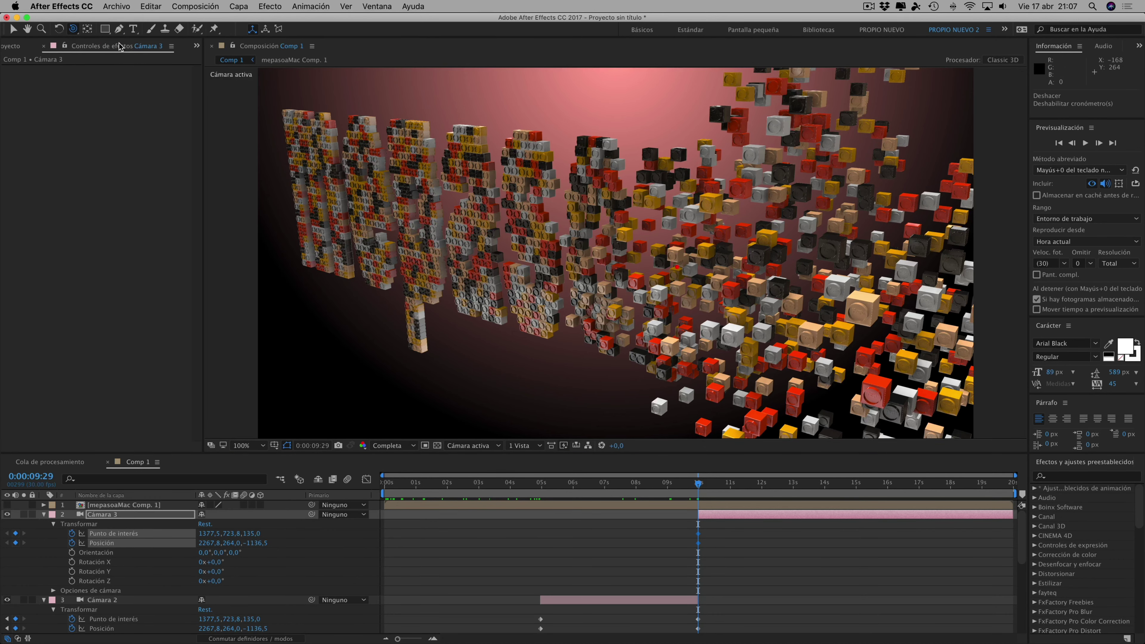
# Orbit Cámara 3 at 9:29 so it faces the forming word
pyautogui.moveTo(73, 28); pyautogui.dragTo(107, 40)
pyautogui.moveTo(649, 252); pyautogui.dragTo(715, 253)
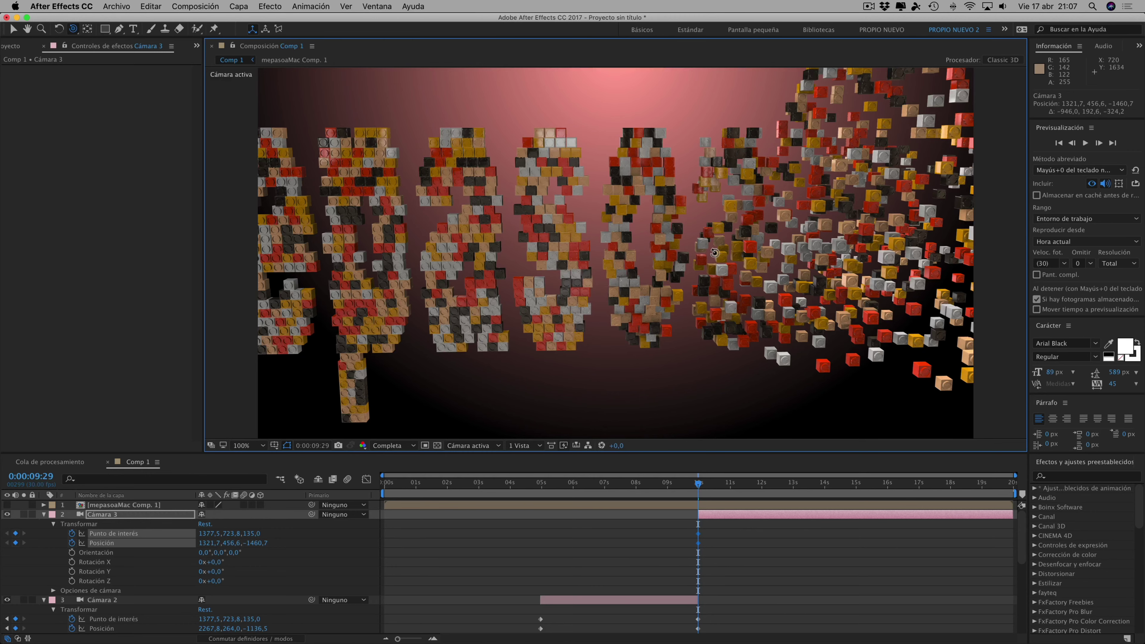
pyautogui.moveTo(714, 253); pyautogui.dragTo(714, 250)
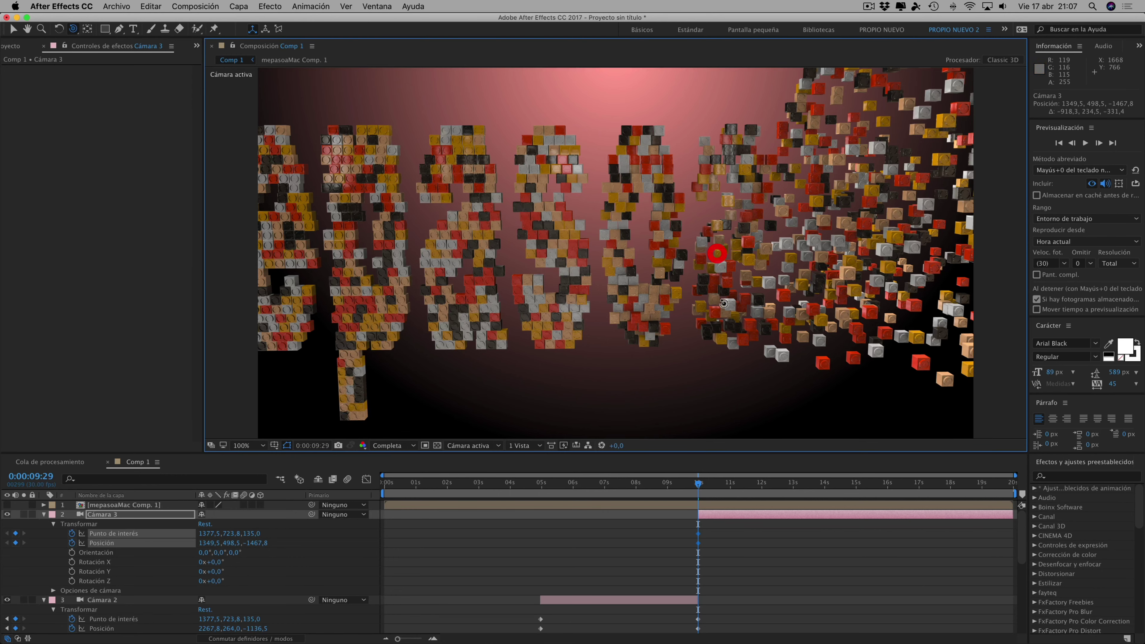
pyautogui.moveTo(713, 251); pyautogui.dragTo(724, 242)
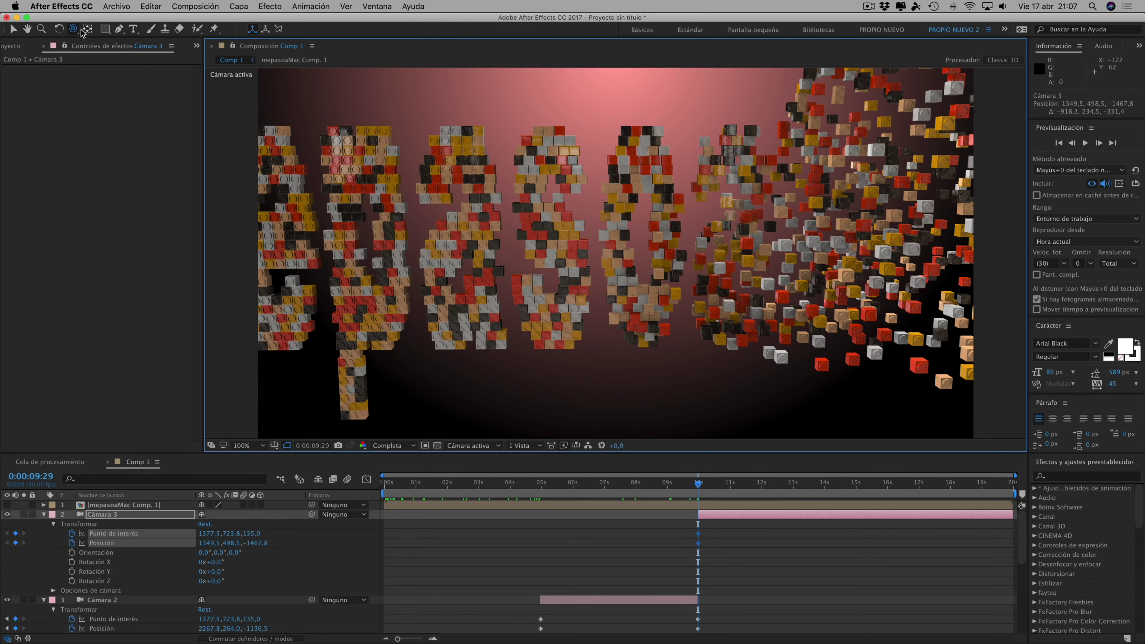
# Dolly Cámara 3 back to Position 1335.5, 385.5, -2271.5, then go to 14:29
pyautogui.moveTo(72, 28); pyautogui.dragTo(112, 68)
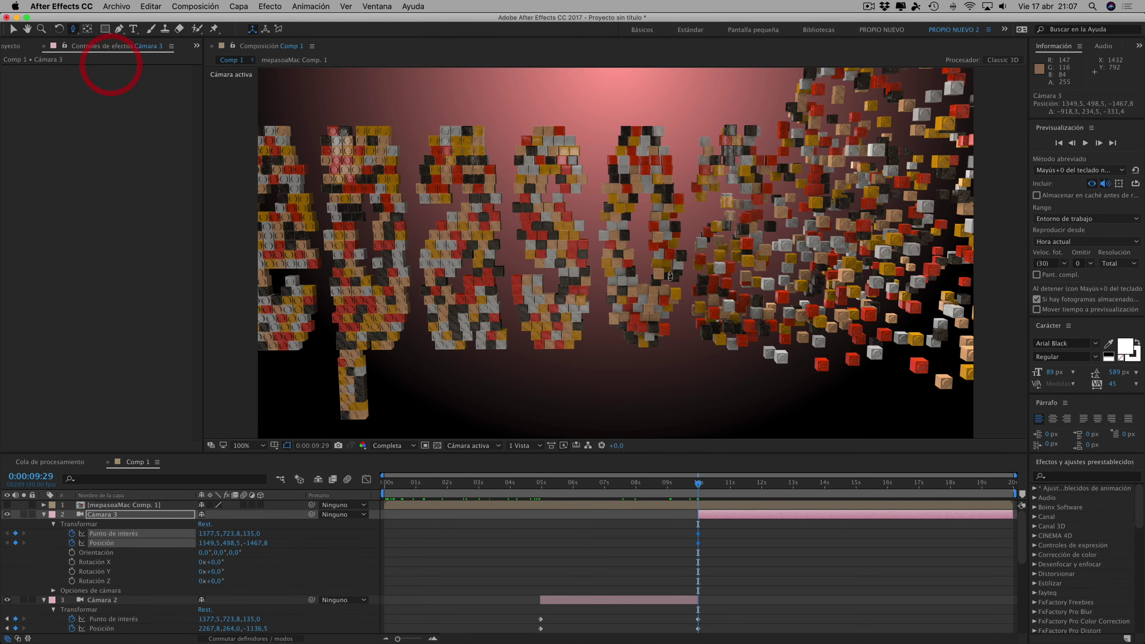
pyautogui.moveTo(720, 328); pyautogui.dragTo(720, 352)
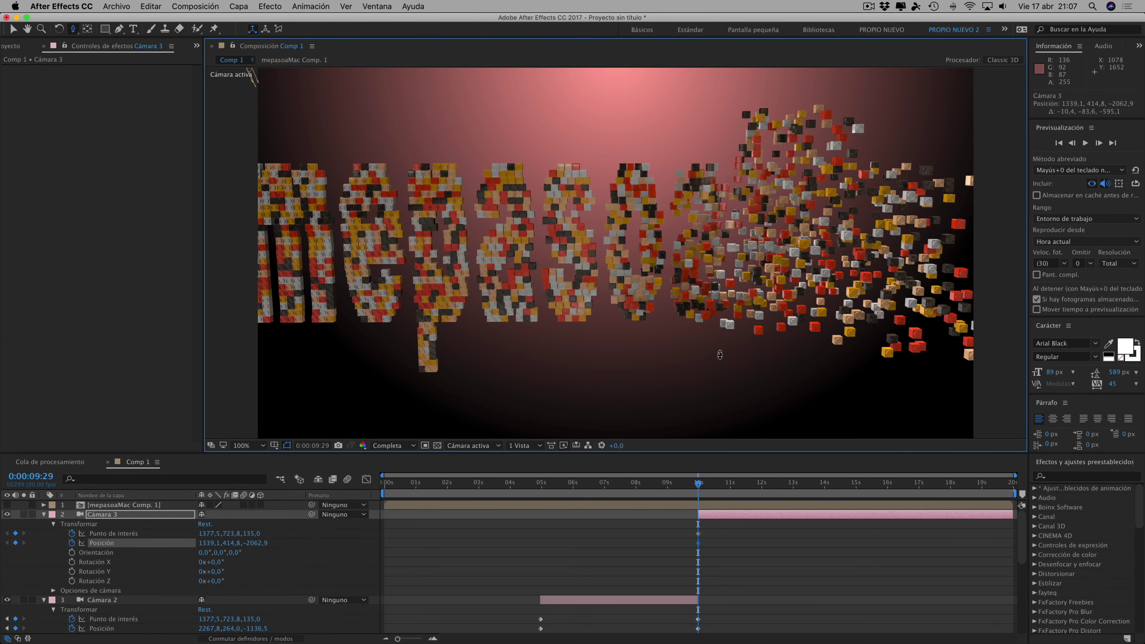
pyautogui.moveTo(721, 366); pyautogui.dragTo(740, 409)
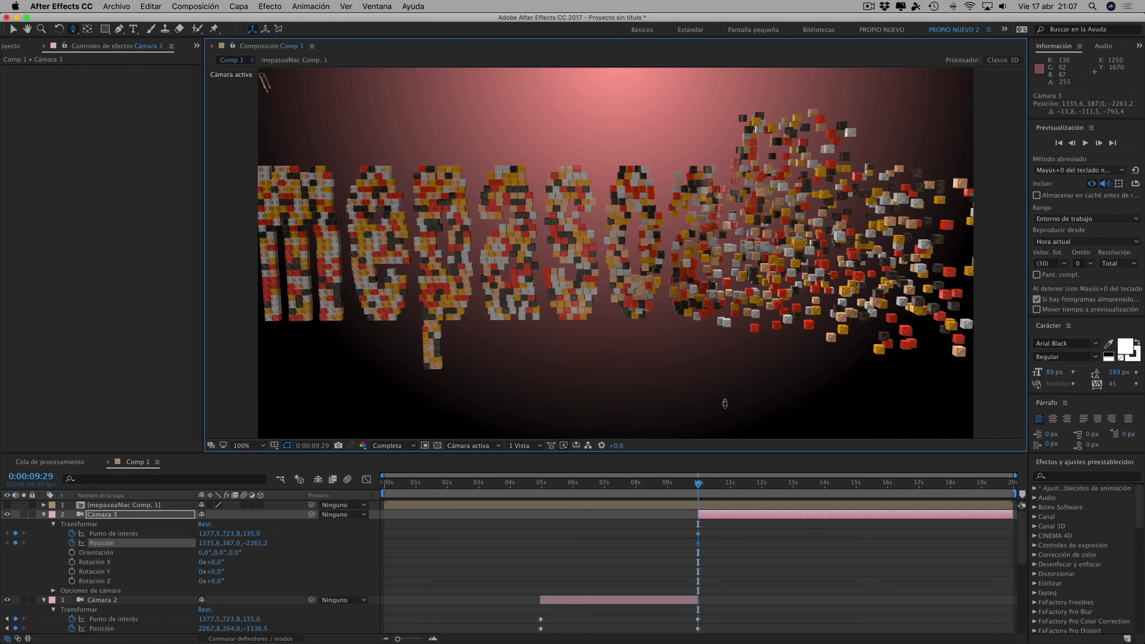
pyautogui.click(855, 483)
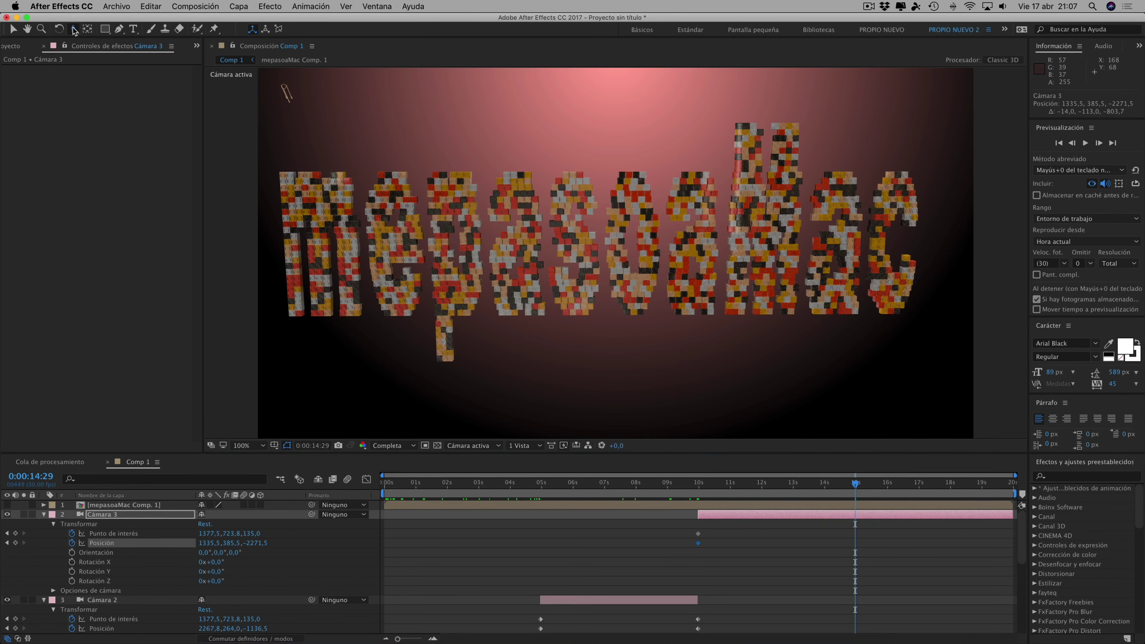
# At 14:29, pull back and orbit Cámara 3 to Position 1249.8, 660.0, -3519.3, then scrub back to check
pyautogui.moveTo(71, 31); pyautogui.dragTo(115, 65)
pyautogui.moveTo(716, 344); pyautogui.dragTo(716, 371)
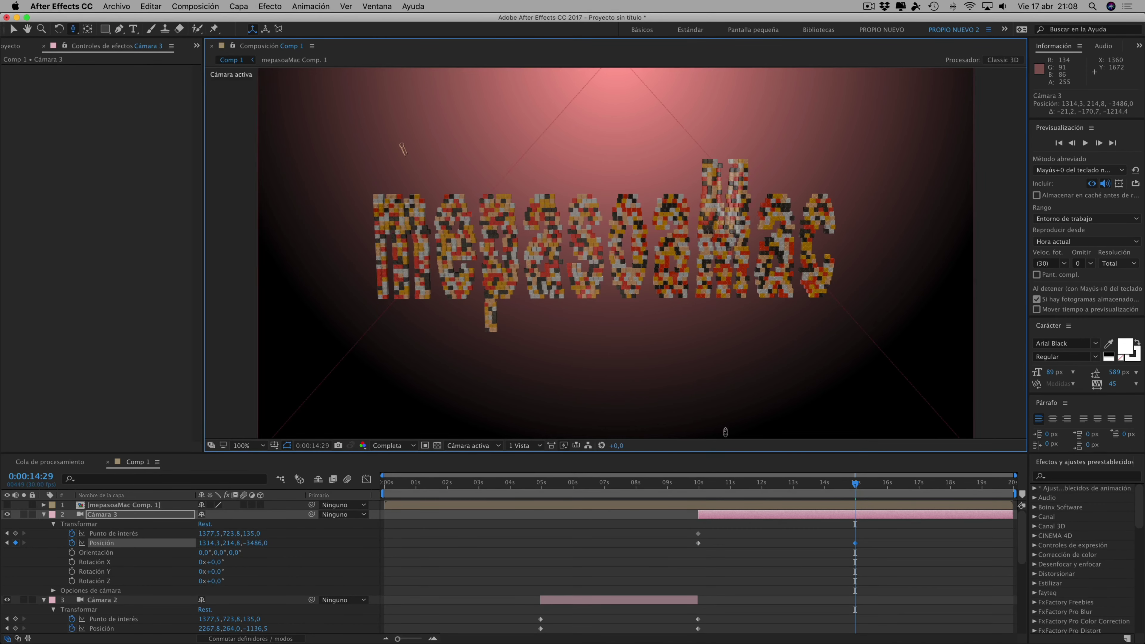
pyautogui.click(535, 323)
pyautogui.click(73, 31)
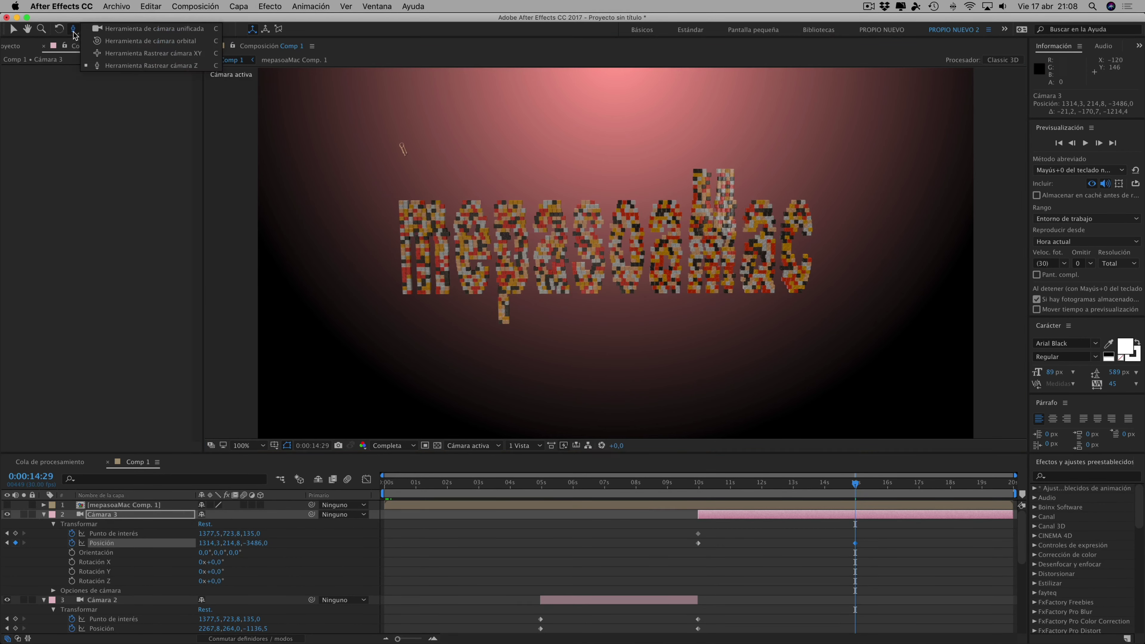
pyautogui.moveTo(73, 34); pyautogui.dragTo(119, 42)
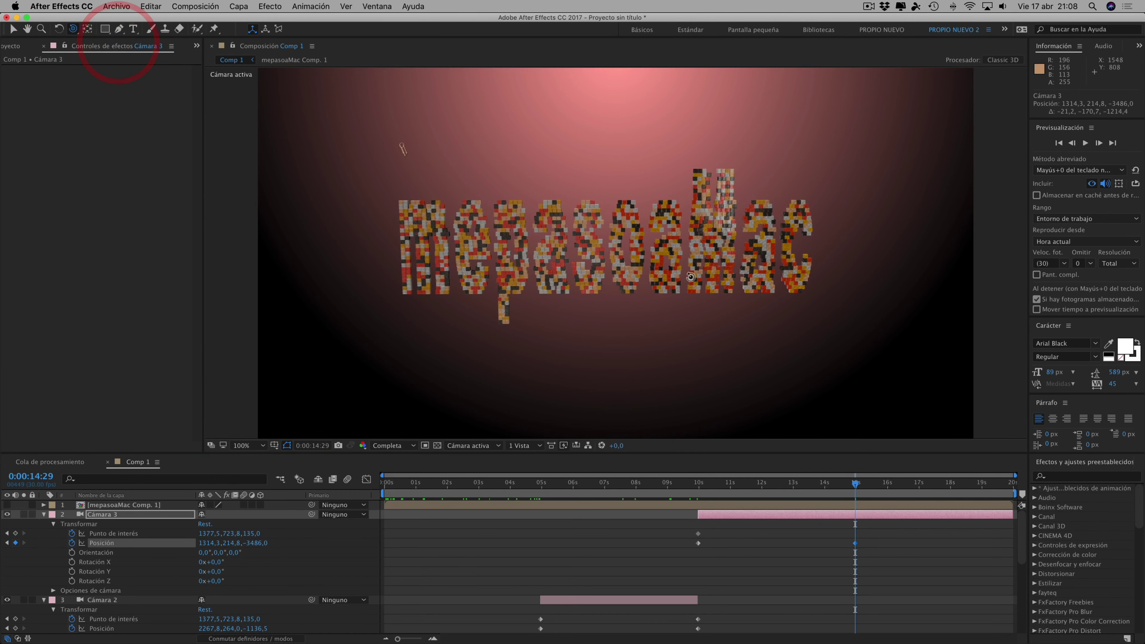
pyautogui.moveTo(690, 277); pyautogui.dragTo(691, 269)
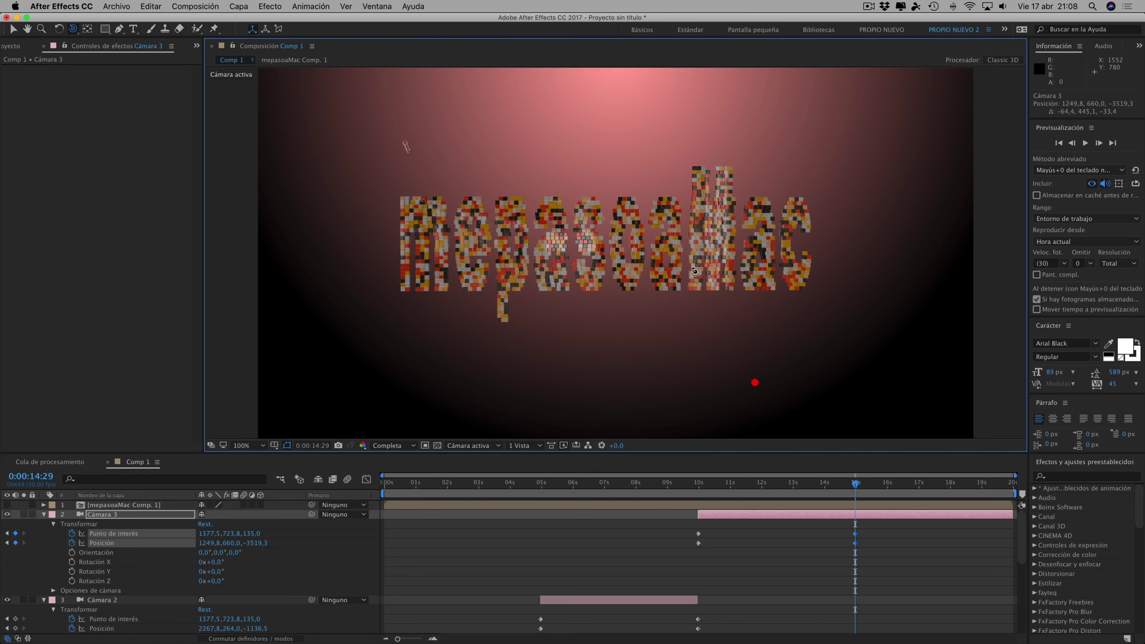
pyautogui.moveTo(855, 482); pyautogui.dragTo(706, 465)
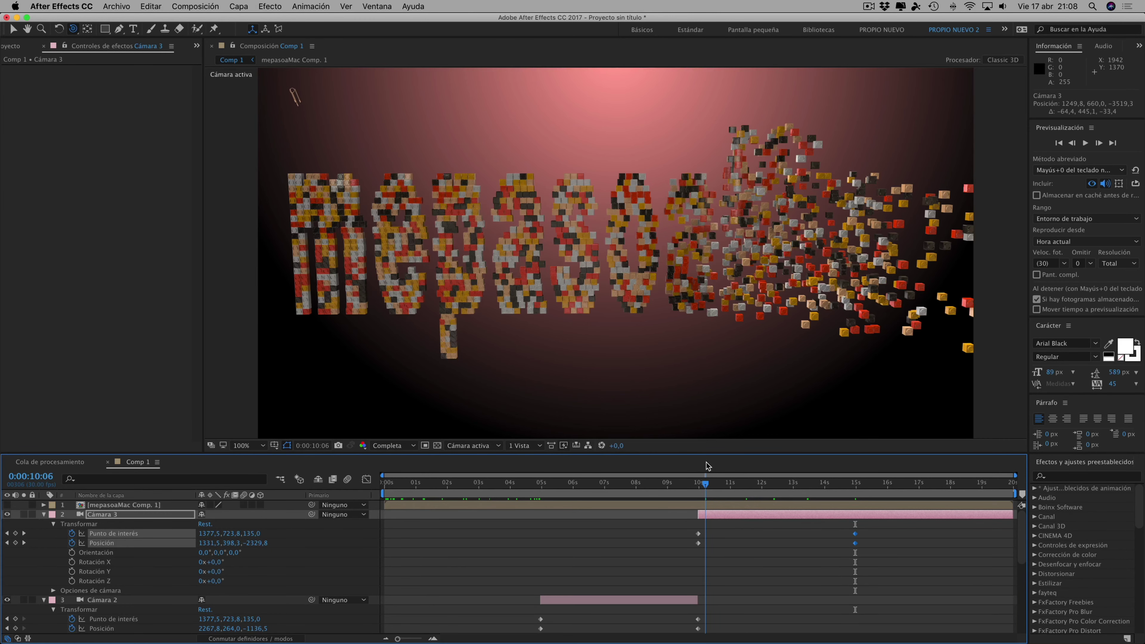
# Scrub through 4:21, 5:05, 9:26 and 11:17 to check the camera switches
pyautogui.moveTo(706, 465); pyautogui.dragTo(683, 461)
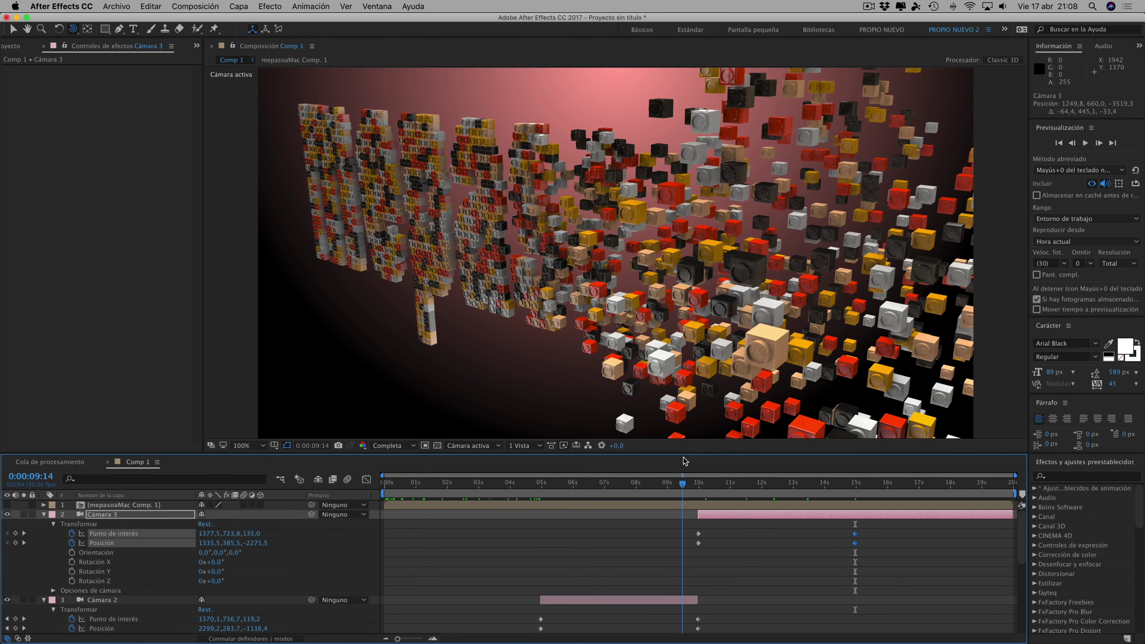
pyautogui.click(704, 462)
pyautogui.click(527, 484)
pyautogui.click(531, 484)
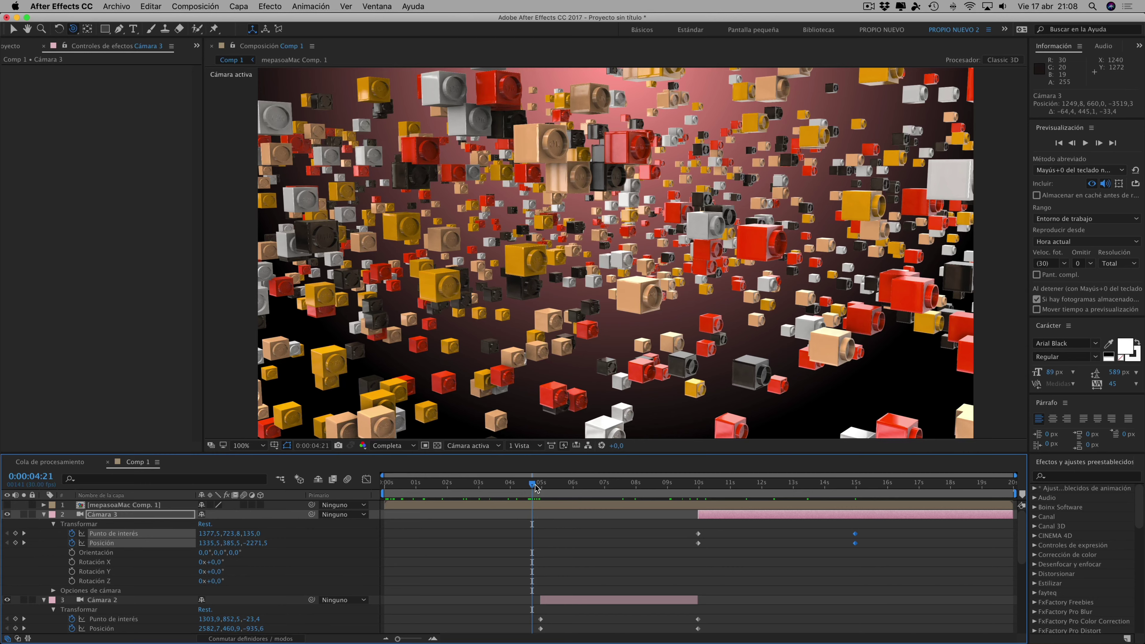
pyautogui.moveTo(535, 488); pyautogui.dragTo(546, 485)
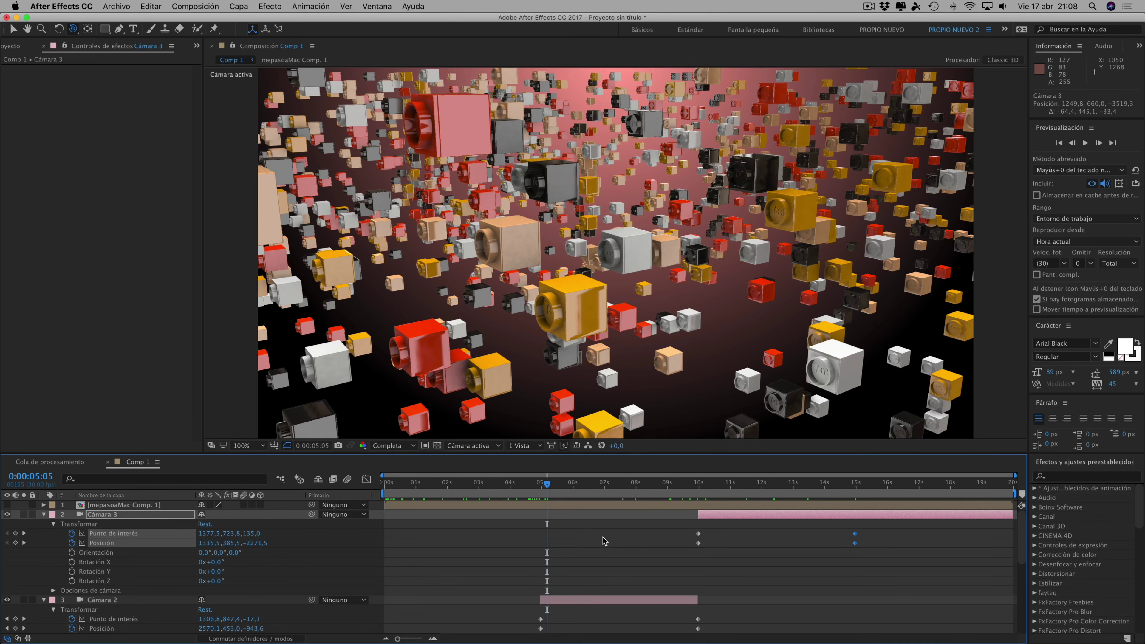
pyautogui.click(694, 485)
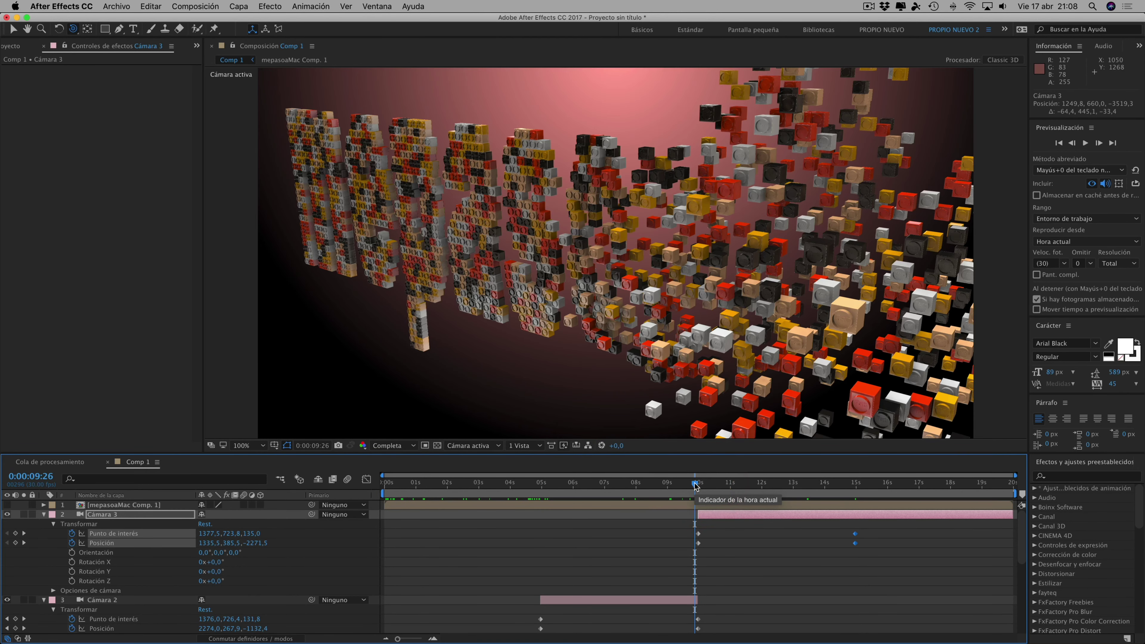
pyautogui.moveTo(696, 485); pyautogui.dragTo(719, 485)
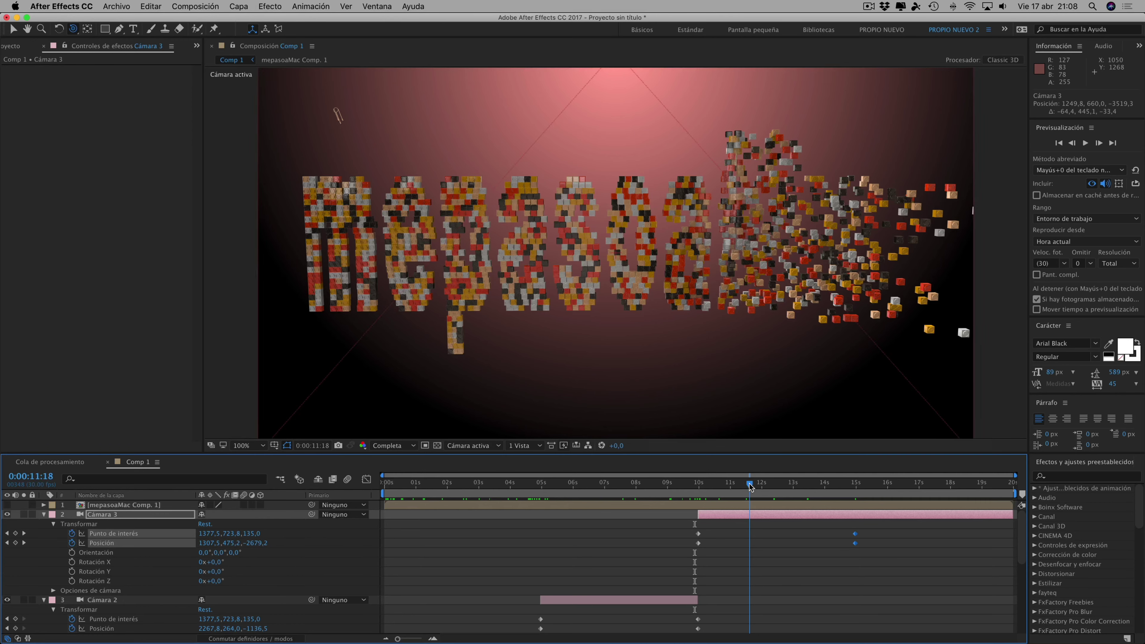
pyautogui.click(748, 483)
# End the work area at 14:29 and play a preview of the animation
pyautogui.moveTo(968, 491)
pyautogui.mouseDown()
pyautogui.moveTo(858, 490)
pyautogui.moveTo(860, 480)
pyautogui.mouseUp()
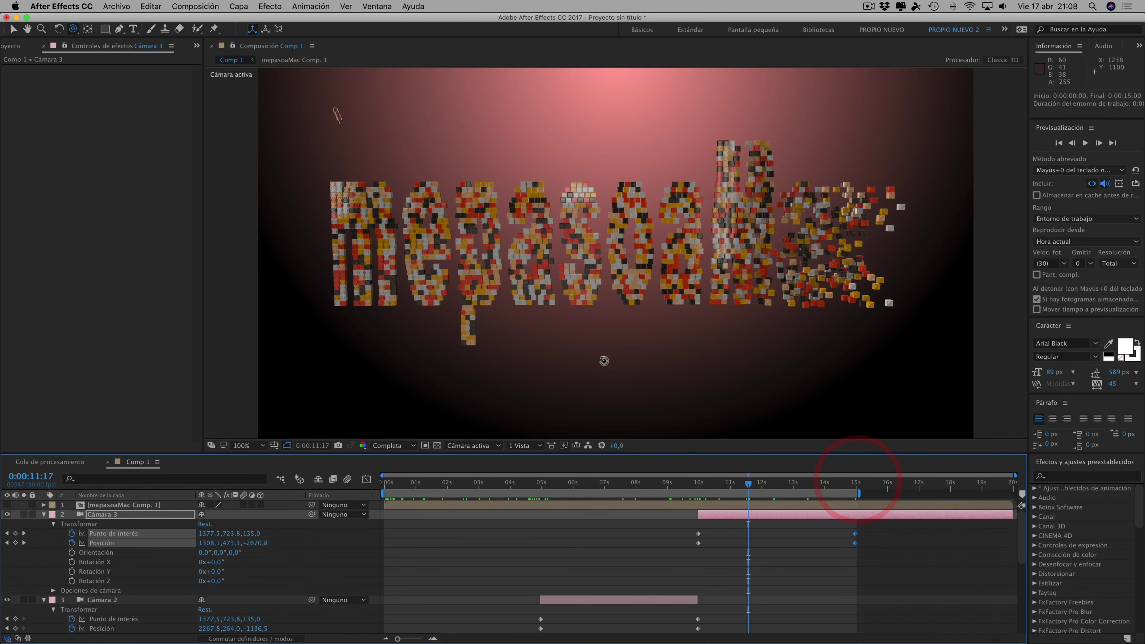
pyautogui.click(1085, 144)
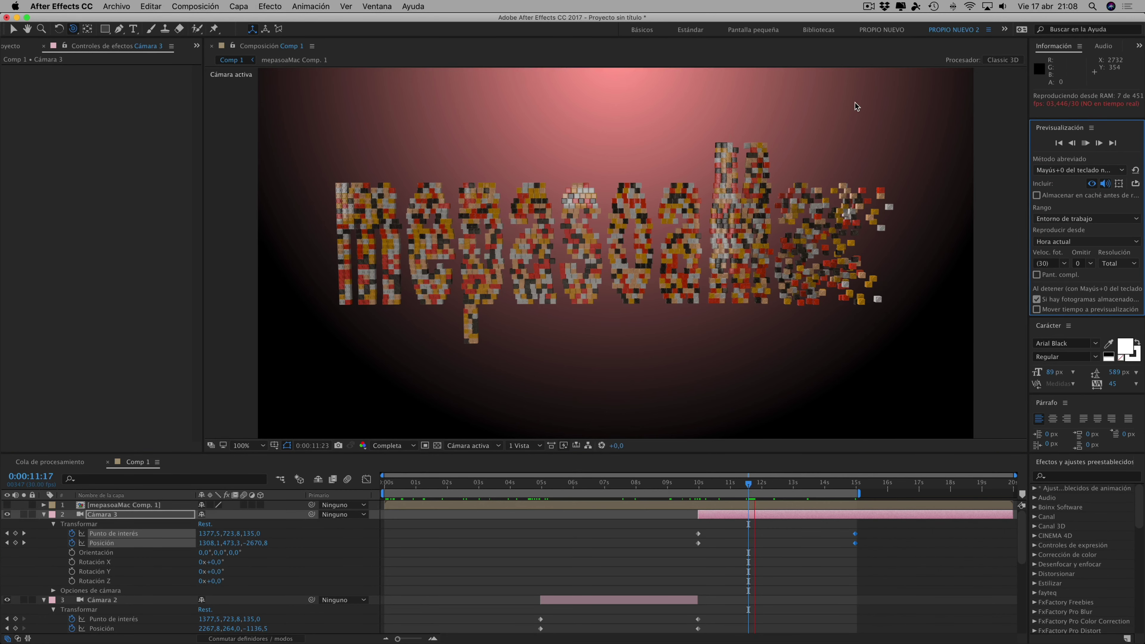
pyautogui.click(868, 6)
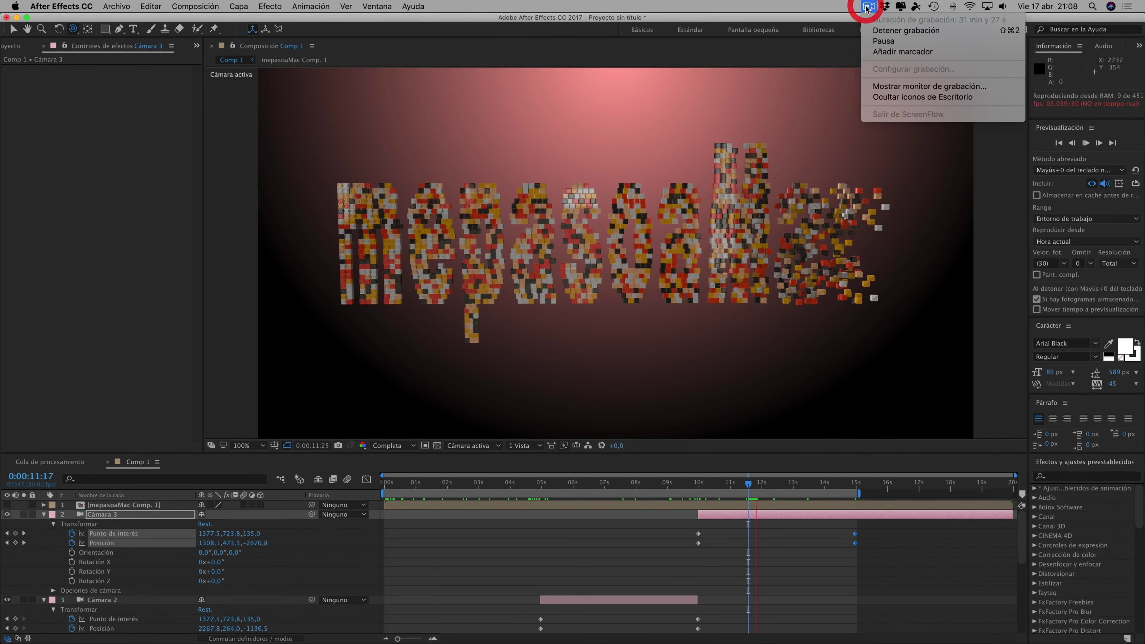
pyautogui.click(883, 41)
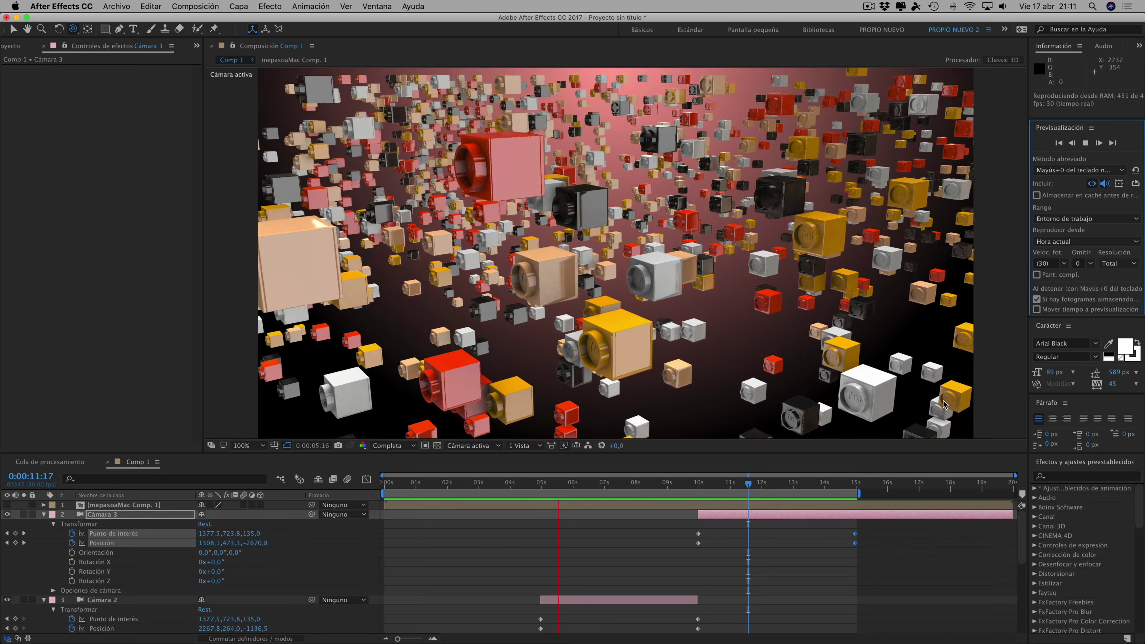
# Stop playback, scrub back to 0:00:00:00, and set the viewer magnification to Fit
pyautogui.click(519, 484)
pyautogui.moveTo(520, 487); pyautogui.dragTo(372, 481)
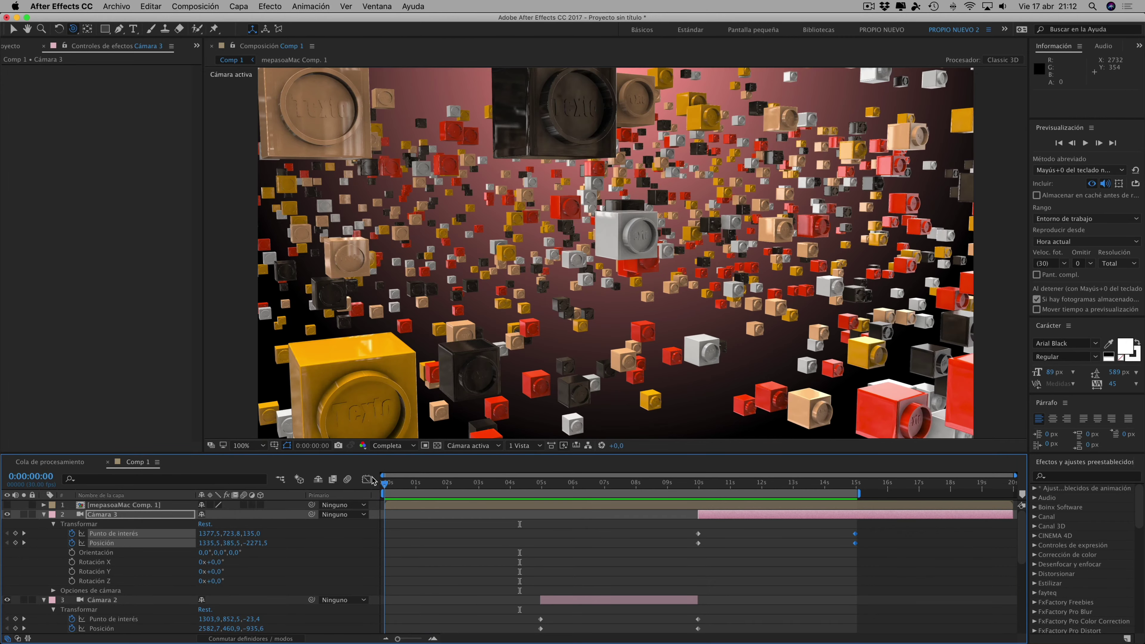
pyautogui.scroll(-5, 522, 382)
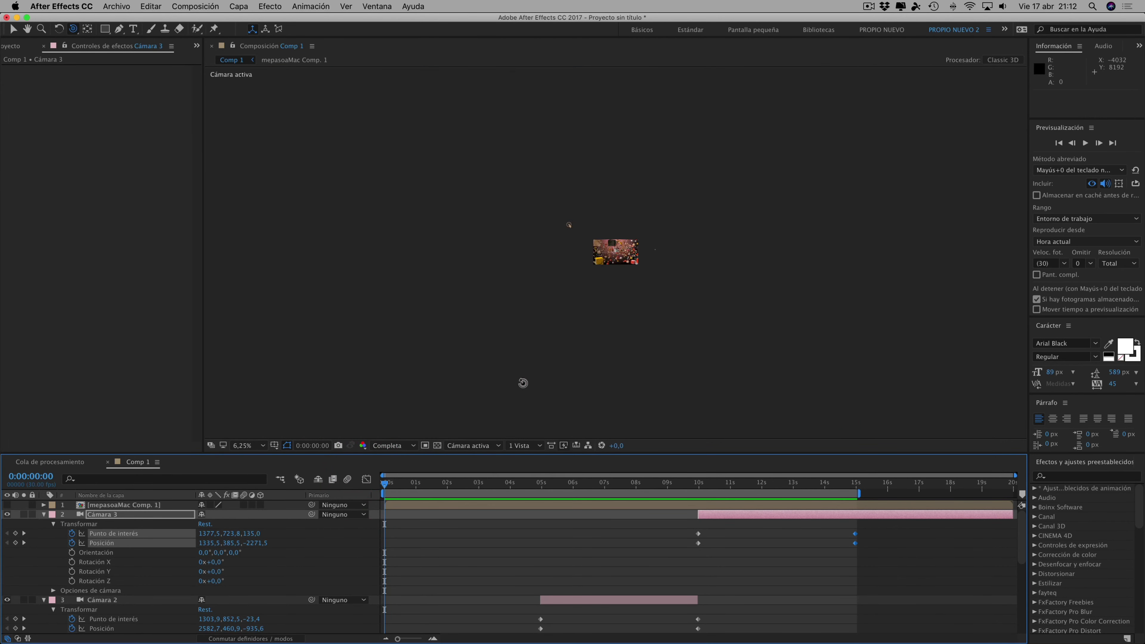
pyautogui.scroll(6, 523, 383)
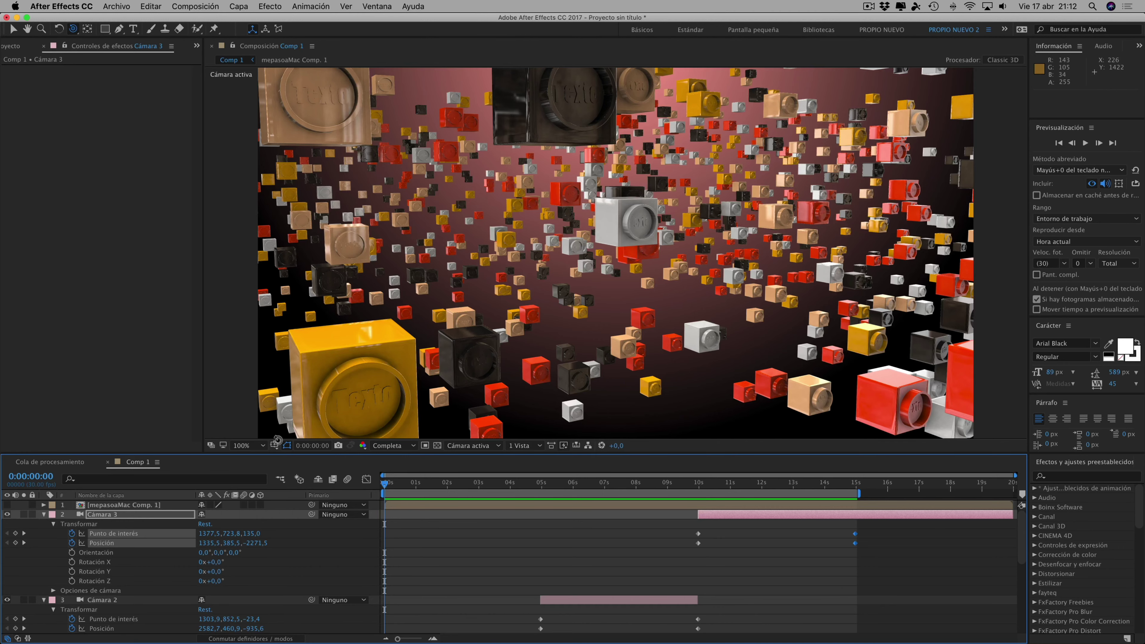
pyautogui.click(252, 445)
pyautogui.click(279, 453)
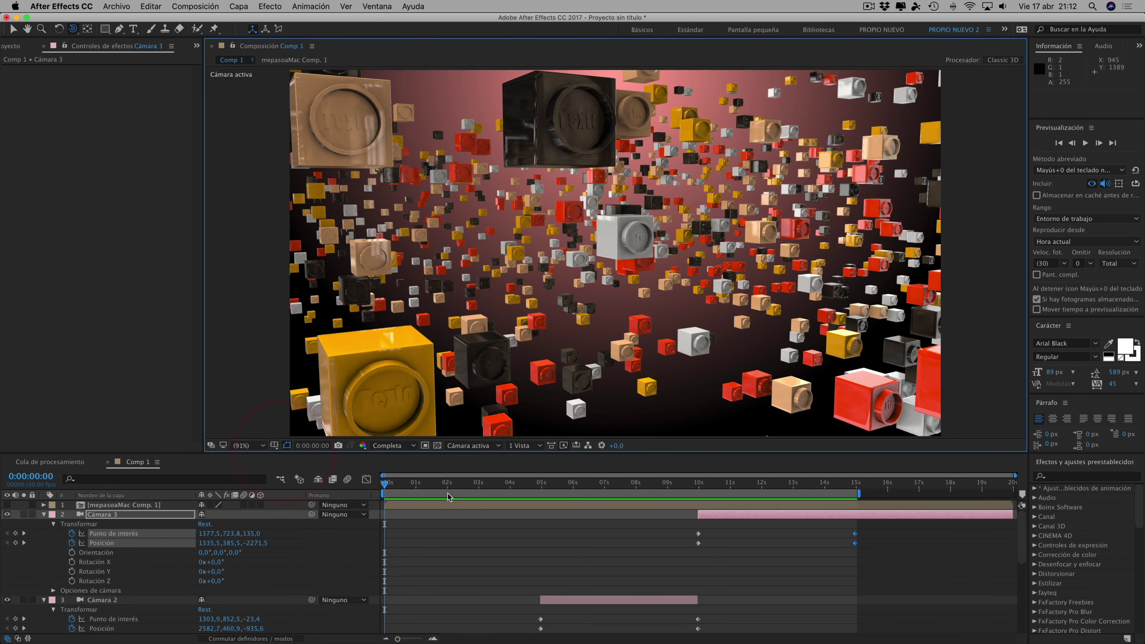
pyautogui.scroll(-4, 435, 533)
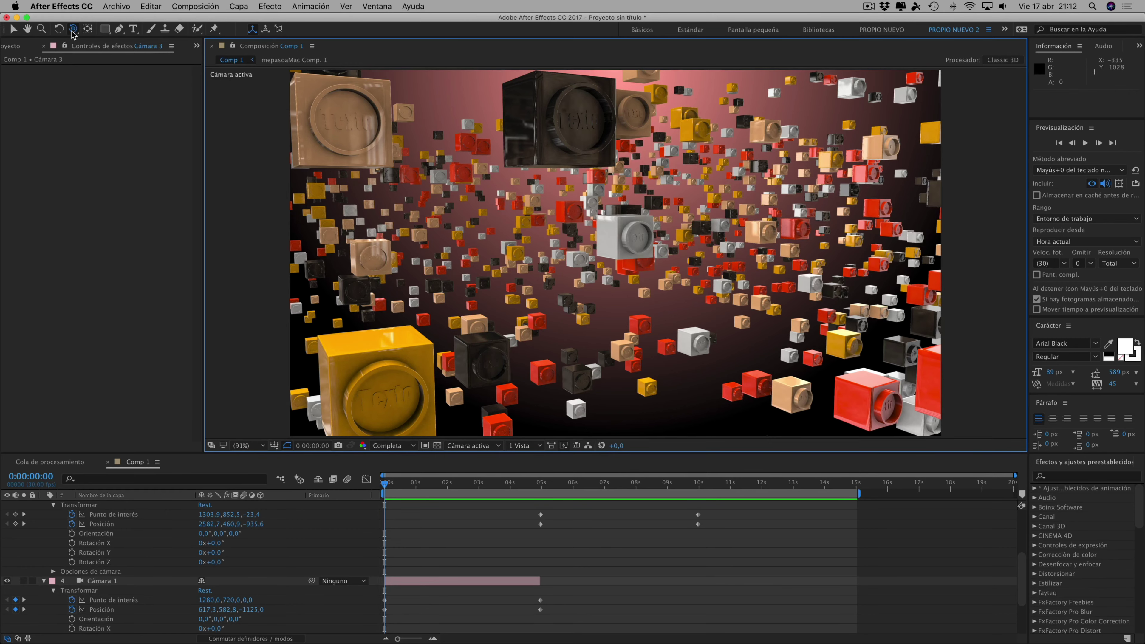
# Dolly Cámara 1 at frame 0, scrub its opening second, and return to the first keyframe
pyautogui.moveTo(73, 31); pyautogui.dragTo(113, 63)
pyautogui.moveTo(604, 238); pyautogui.dragTo(609, 399)
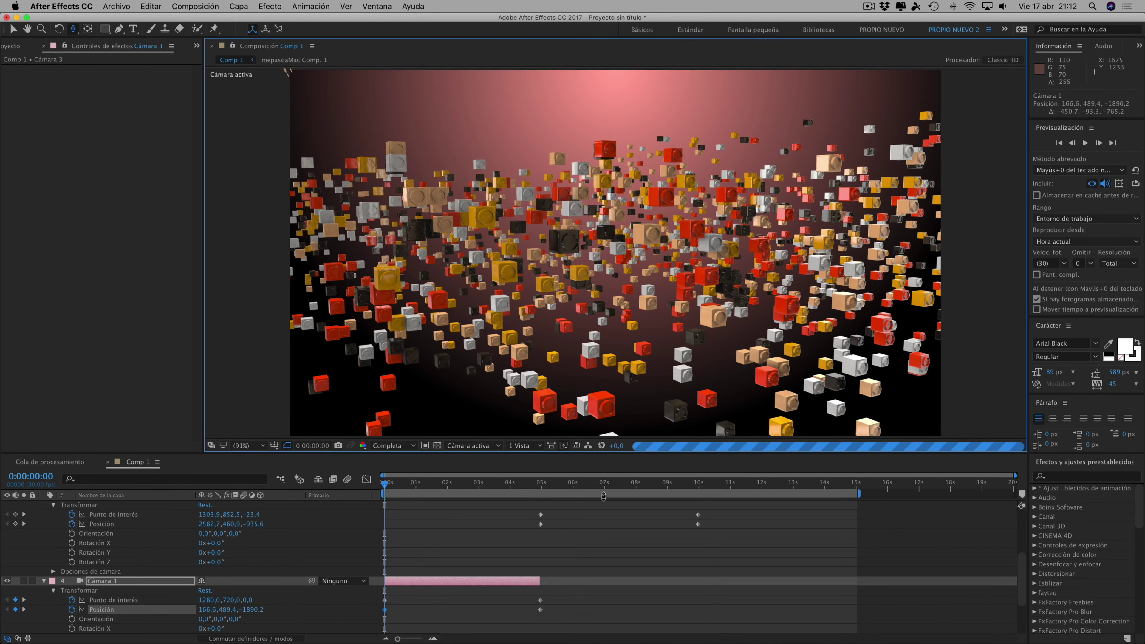
pyautogui.click(603, 476)
pyautogui.press('pagedown')
pyautogui.moveTo(397, 489)
pyautogui.mouseDown()
pyautogui.moveTo(528, 496)
pyautogui.moveTo(394, 484)
pyautogui.mouseUp()
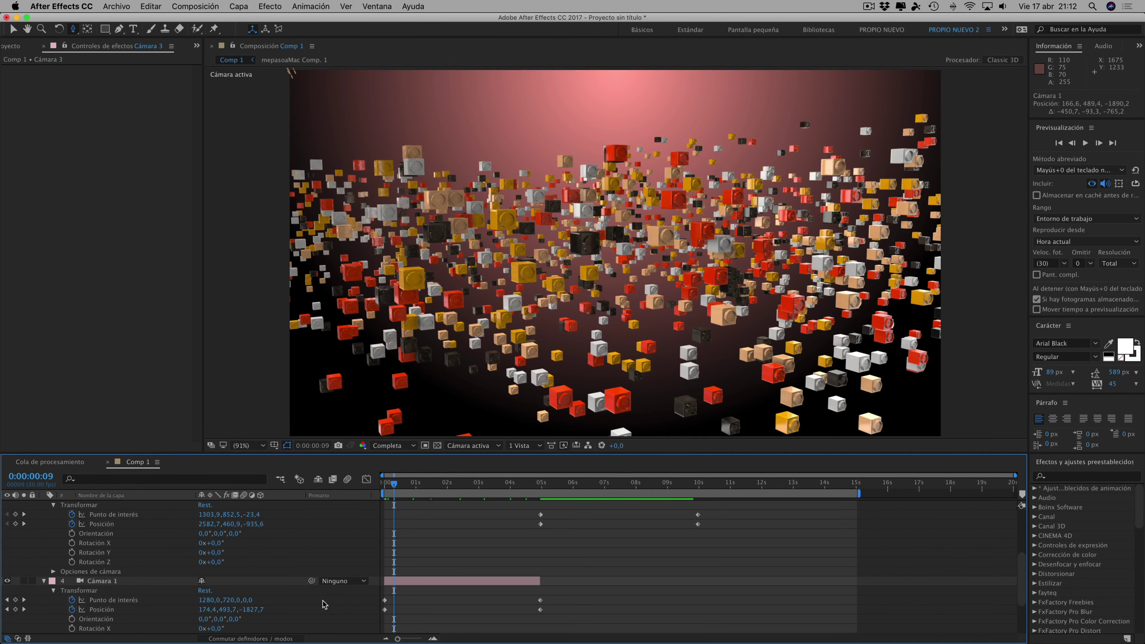
pyautogui.click(8, 600)
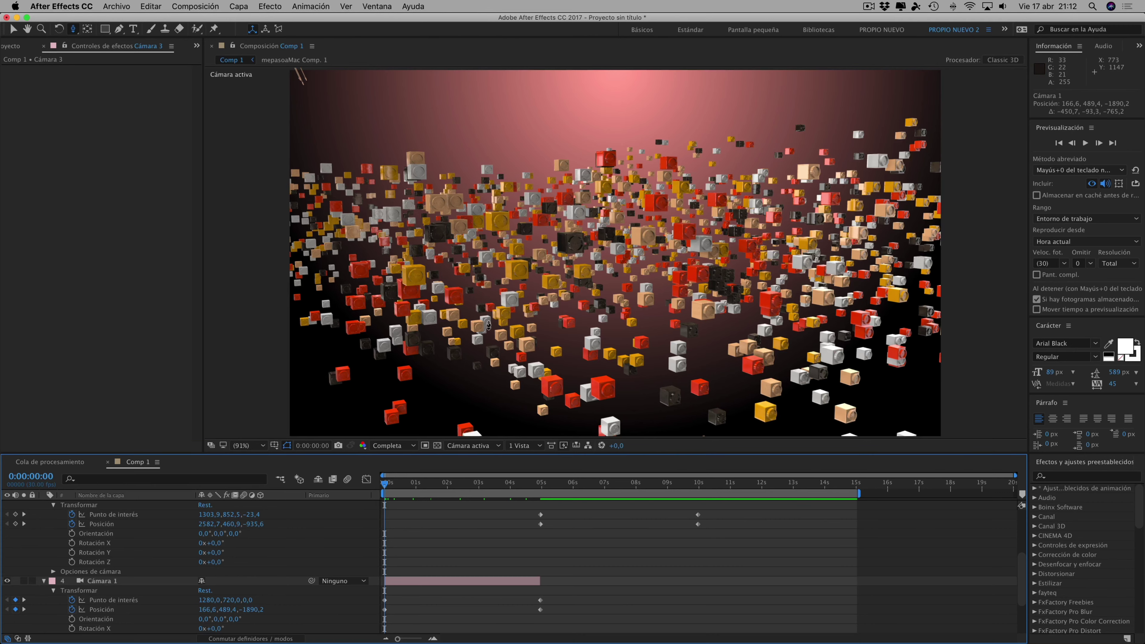
# Pull Cámara 1 far back and pan it for a wide opening view of the bricks, then play
pyautogui.moveTo(546, 188)
pyautogui.mouseDown()
pyautogui.moveTo(548, 278)
pyautogui.moveTo(549, 223)
pyautogui.mouseUp()
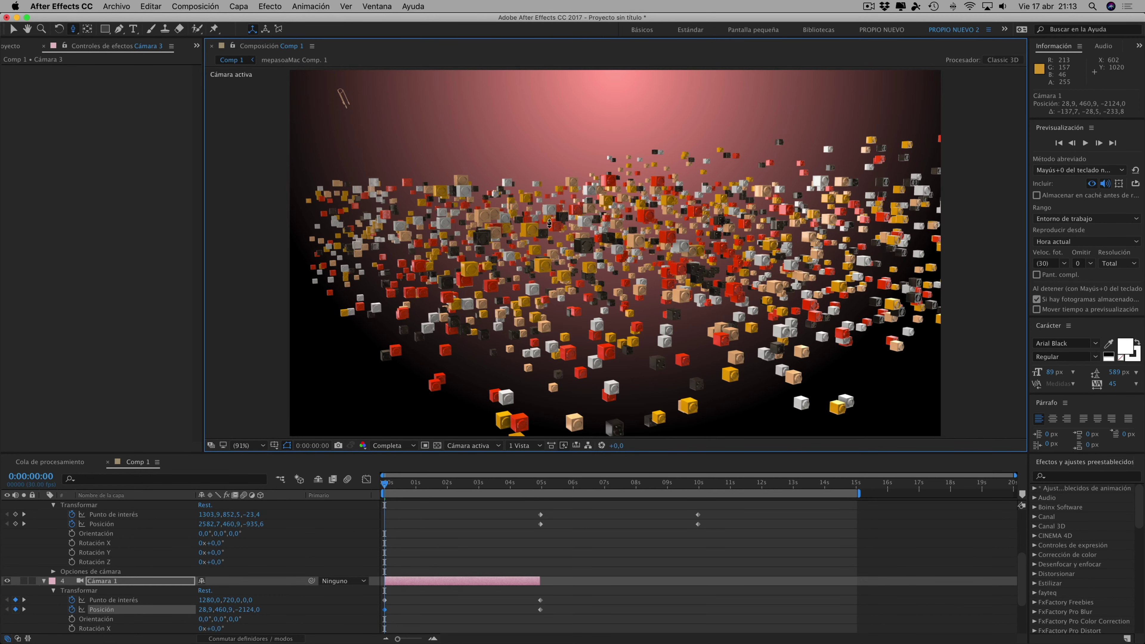
pyautogui.press('F2')
pyautogui.moveTo(73, 33); pyautogui.dragTo(117, 51)
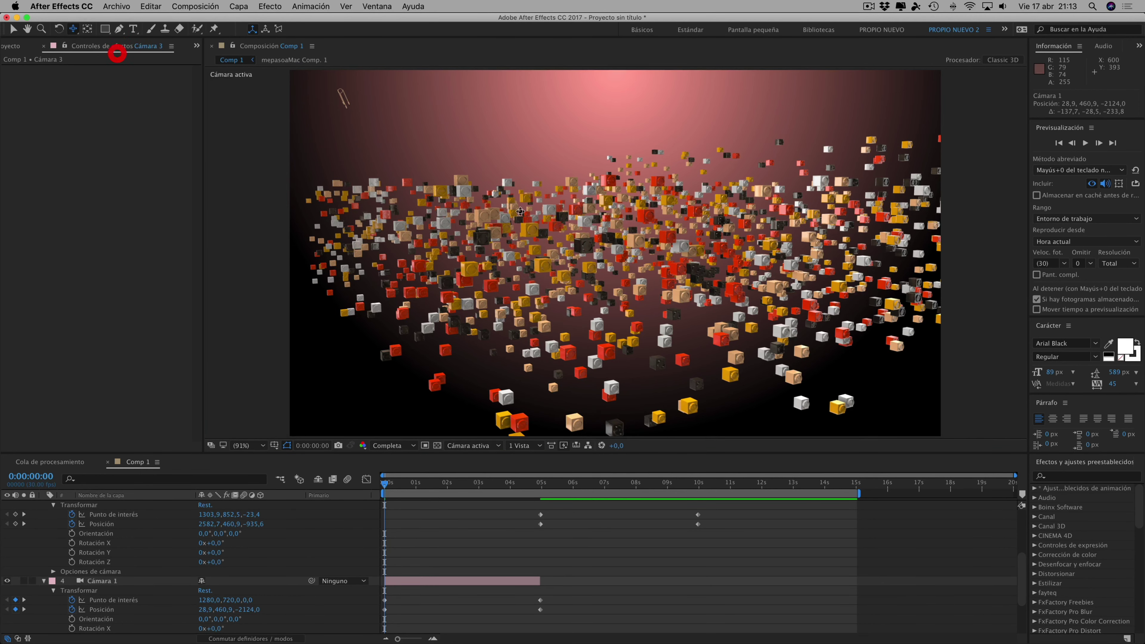
pyautogui.moveTo(570, 259)
pyautogui.mouseDown()
pyautogui.moveTo(571, 191)
pyautogui.moveTo(578, 226)
pyautogui.mouseUp()
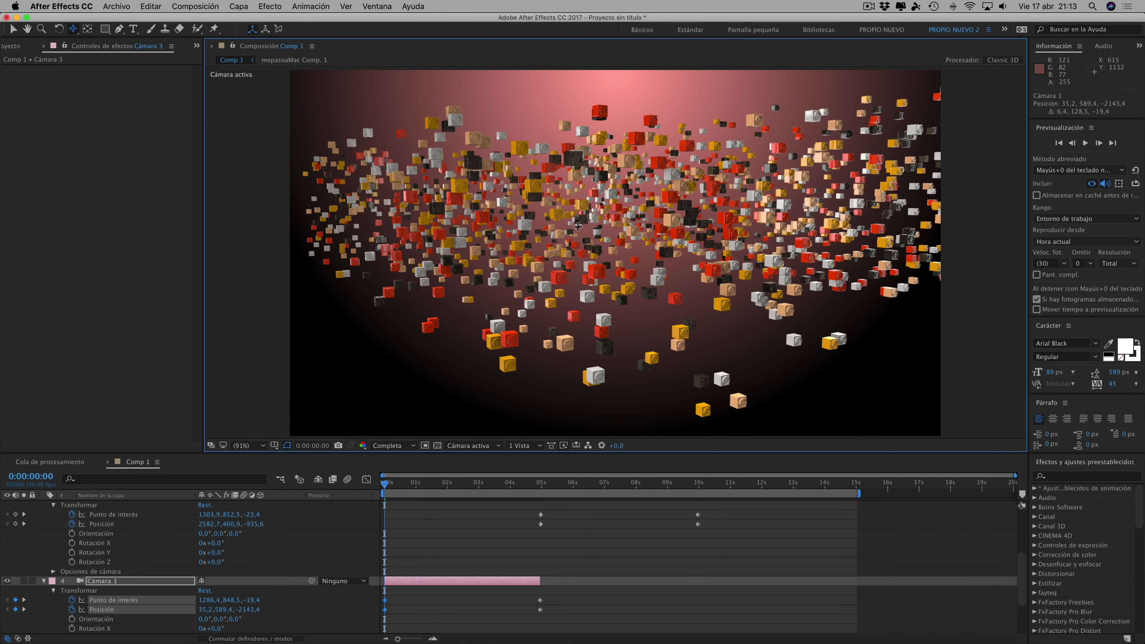
pyautogui.moveTo(569, 224); pyautogui.dragTo(552, 224)
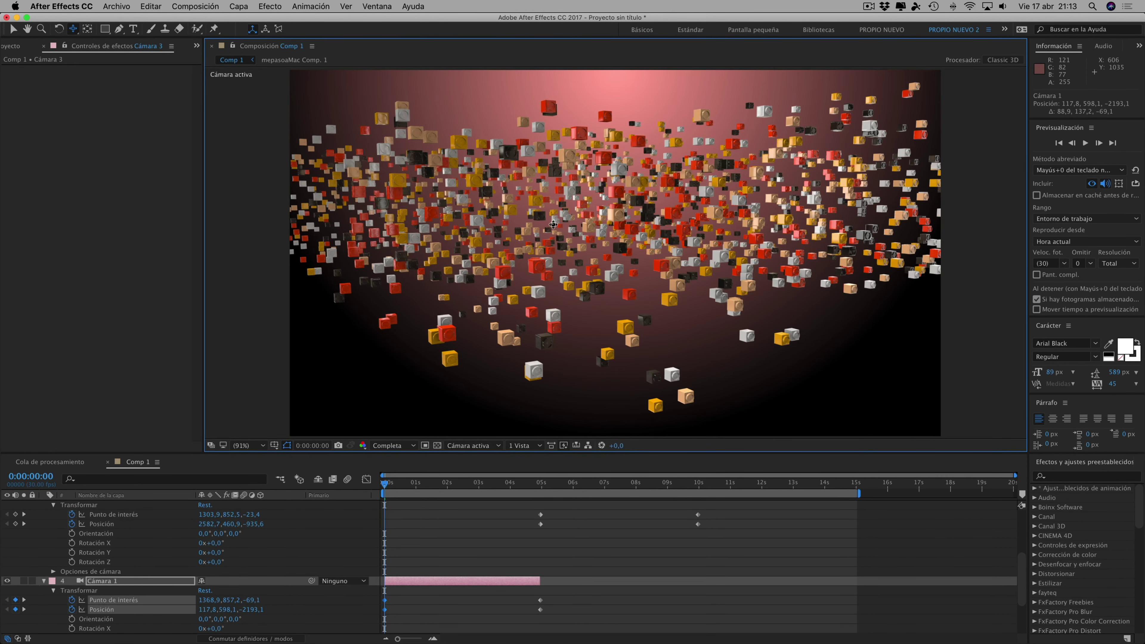
pyautogui.moveTo(572, 240); pyautogui.dragTo(566, 227)
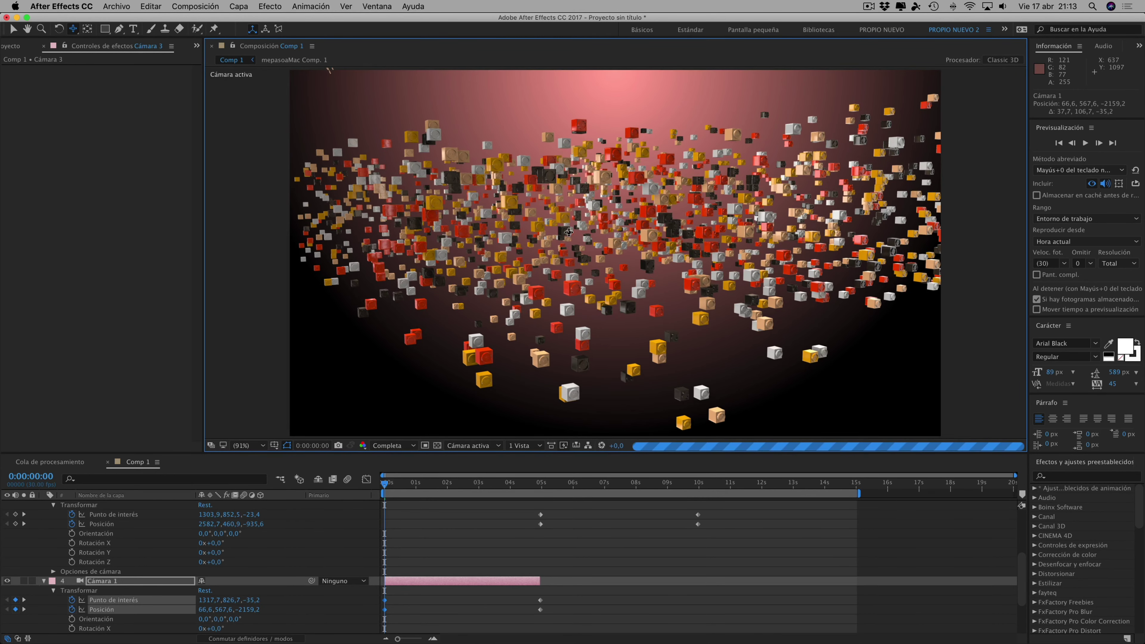
pyautogui.click(361, 482)
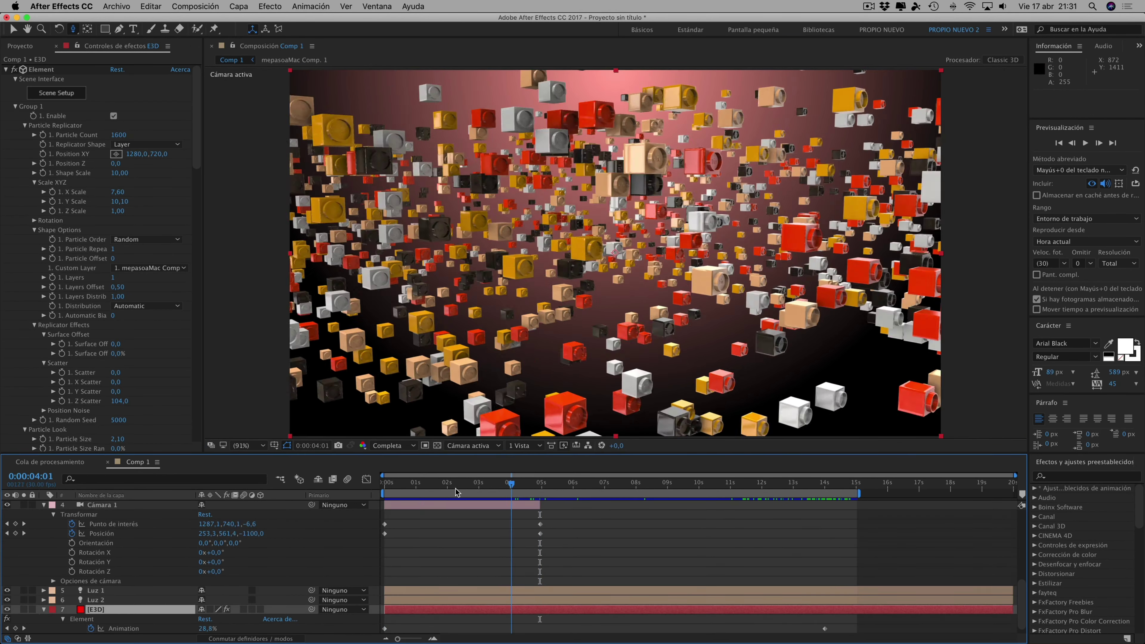
pyautogui.click(404, 487)
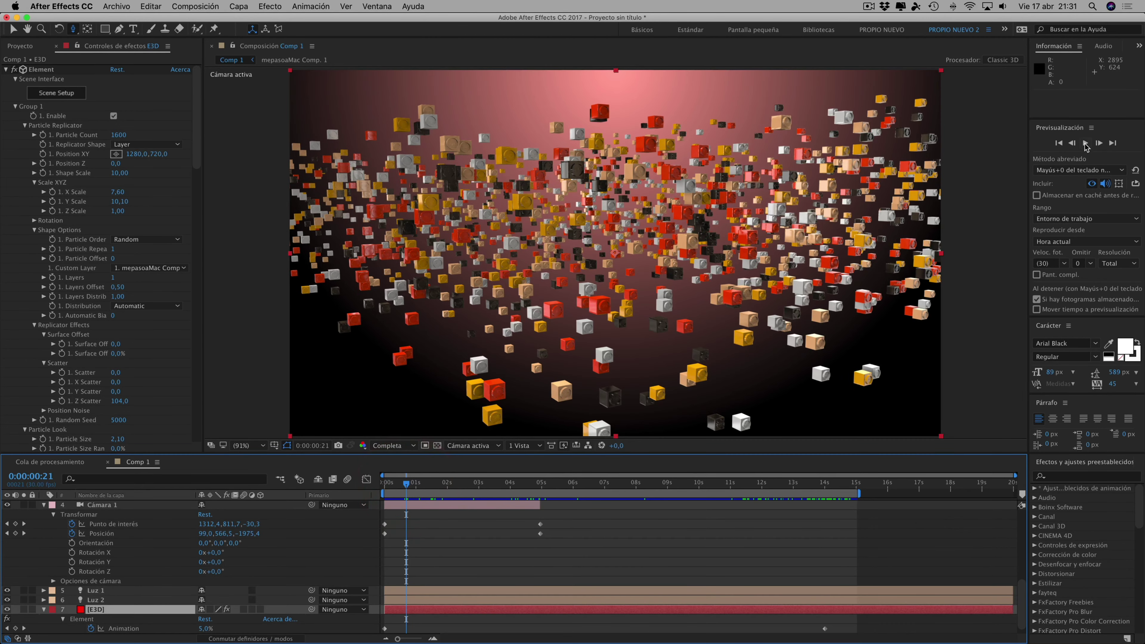
pyautogui.click(1084, 142)
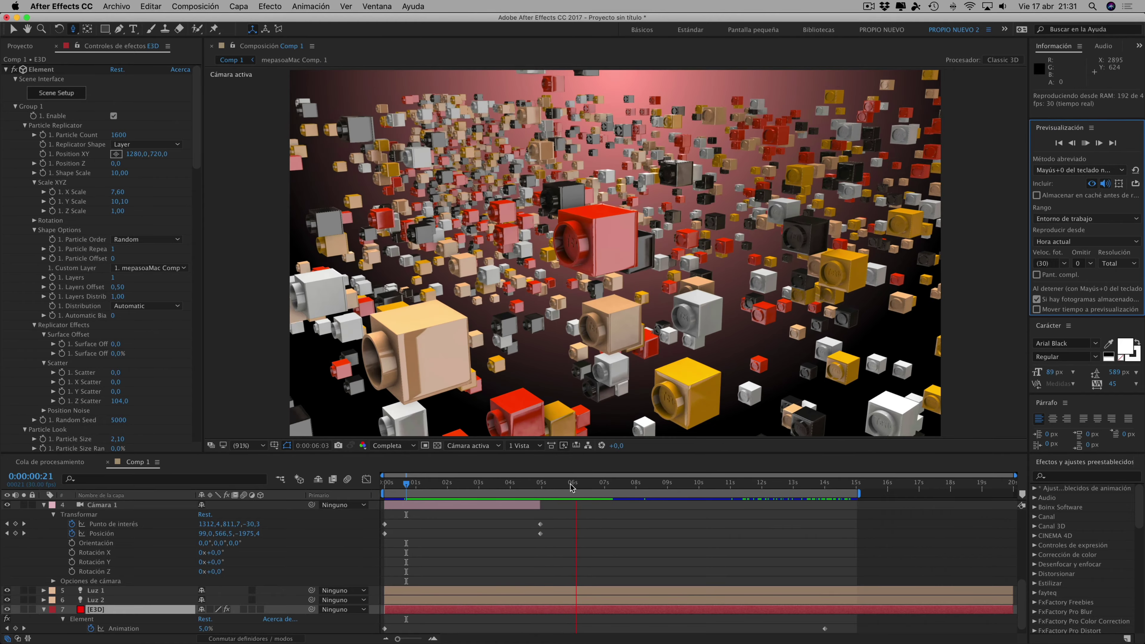
pyautogui.click(482, 488)
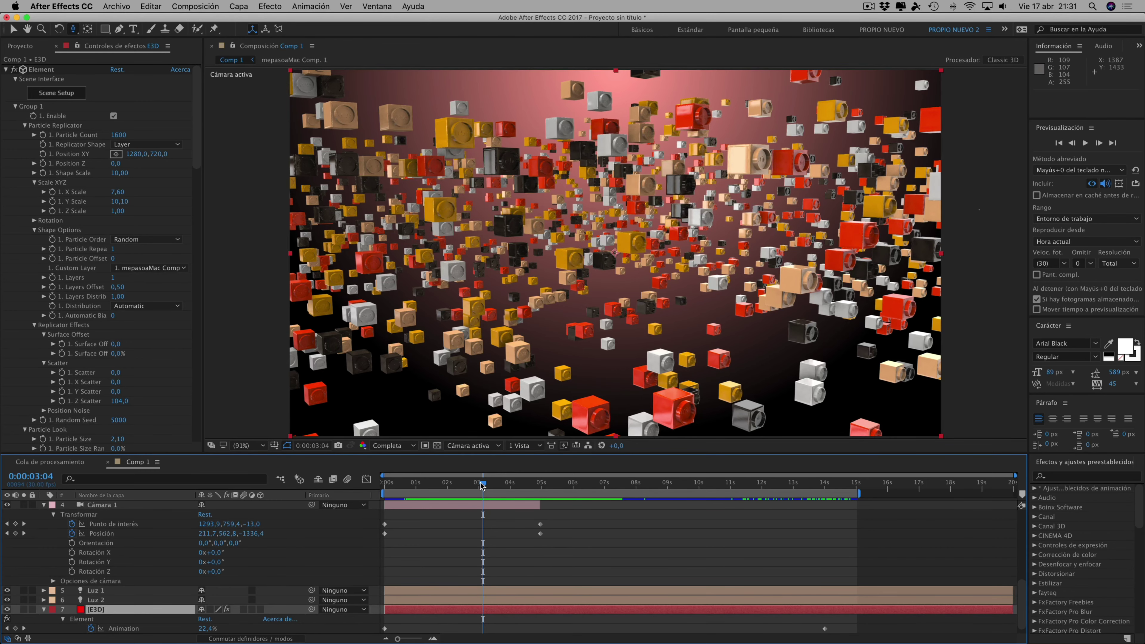
pyautogui.moveTo(483, 485)
pyautogui.mouseDown()
pyautogui.moveTo(824, 526)
pyautogui.moveTo(378, 486)
pyautogui.mouseUp()
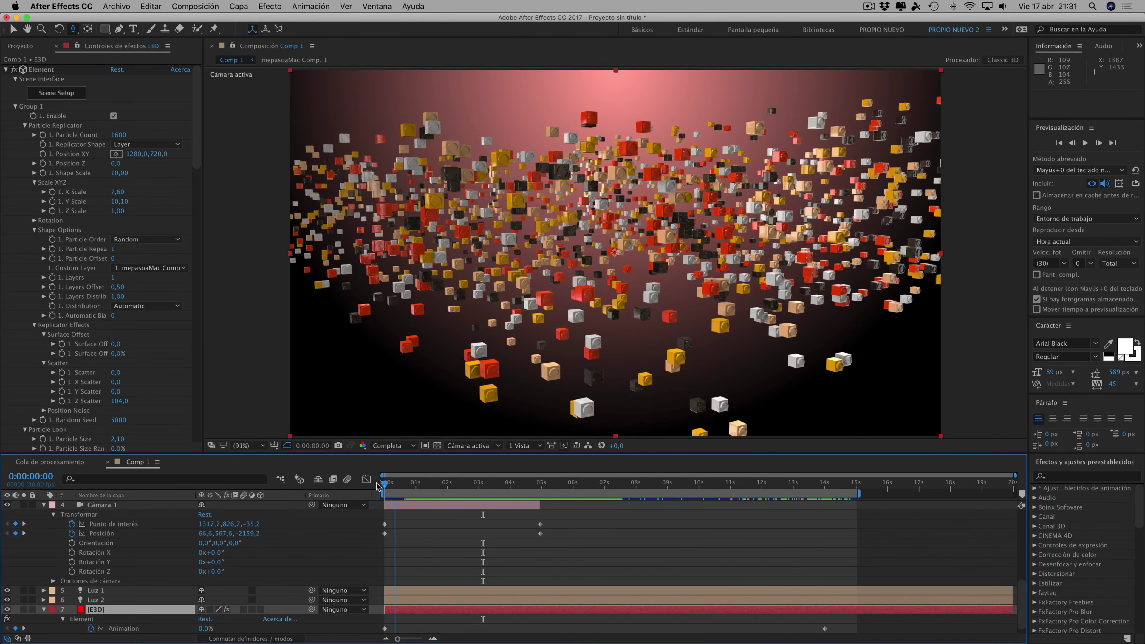
pyautogui.moveTo(378, 486)
pyautogui.mouseDown()
pyautogui.moveTo(811, 510)
pyautogui.moveTo(418, 484)
pyautogui.moveTo(533, 484)
pyautogui.mouseUp()
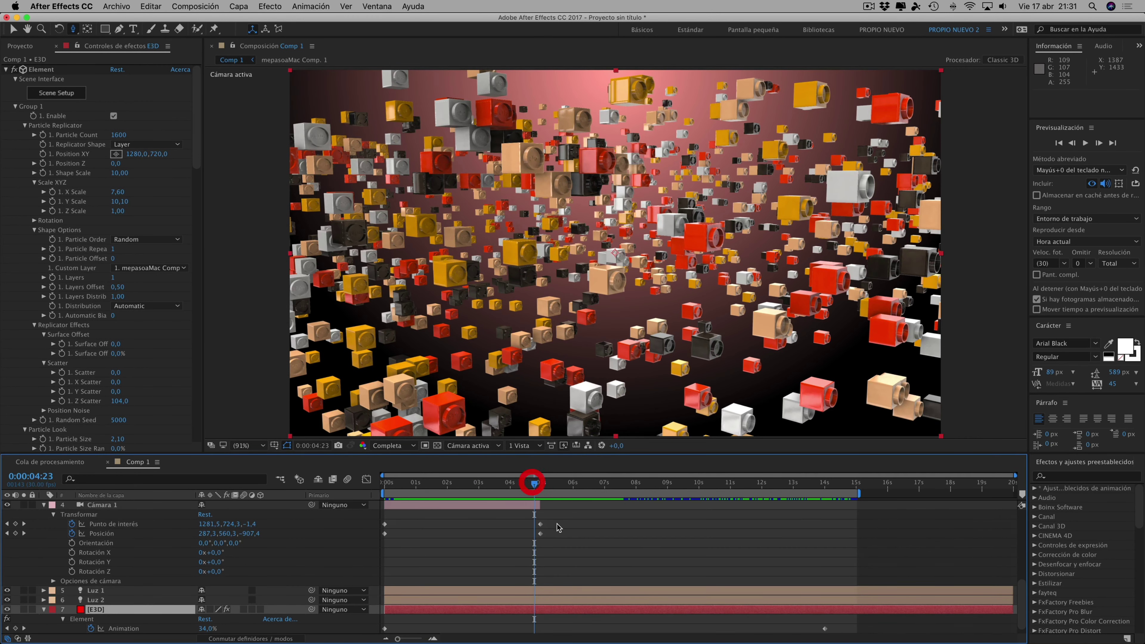
# At 4:28, add an Element 3D Animation keyframe, first dragging it to about 54%
pyautogui.scroll(2, 559, 528)
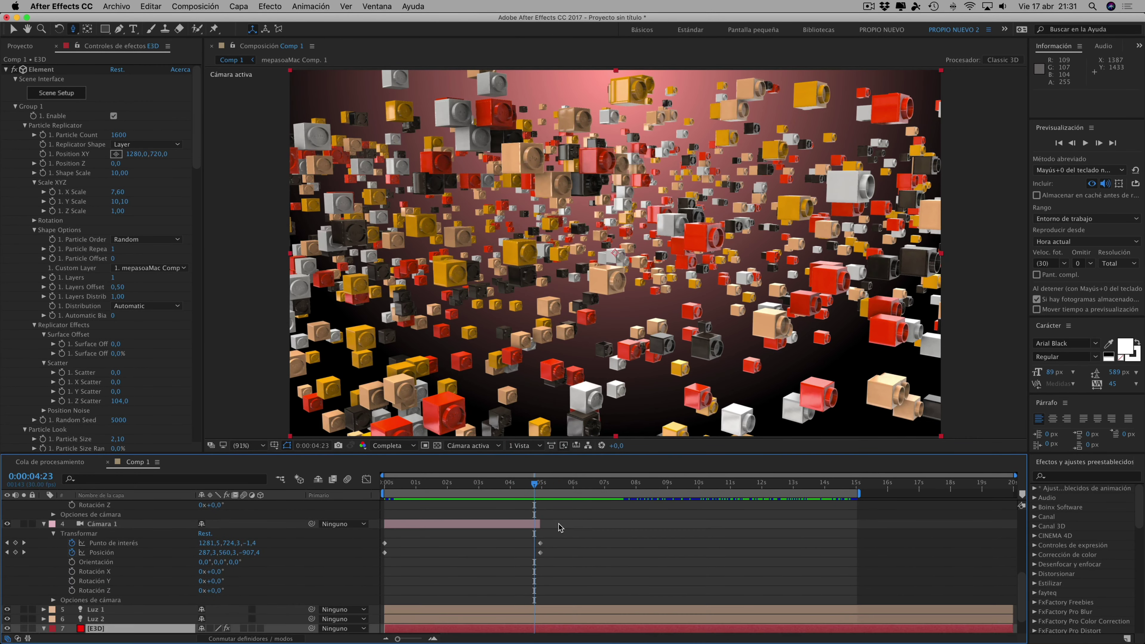
pyautogui.click(533, 486)
pyautogui.moveTo(533, 485); pyautogui.dragTo(540, 485)
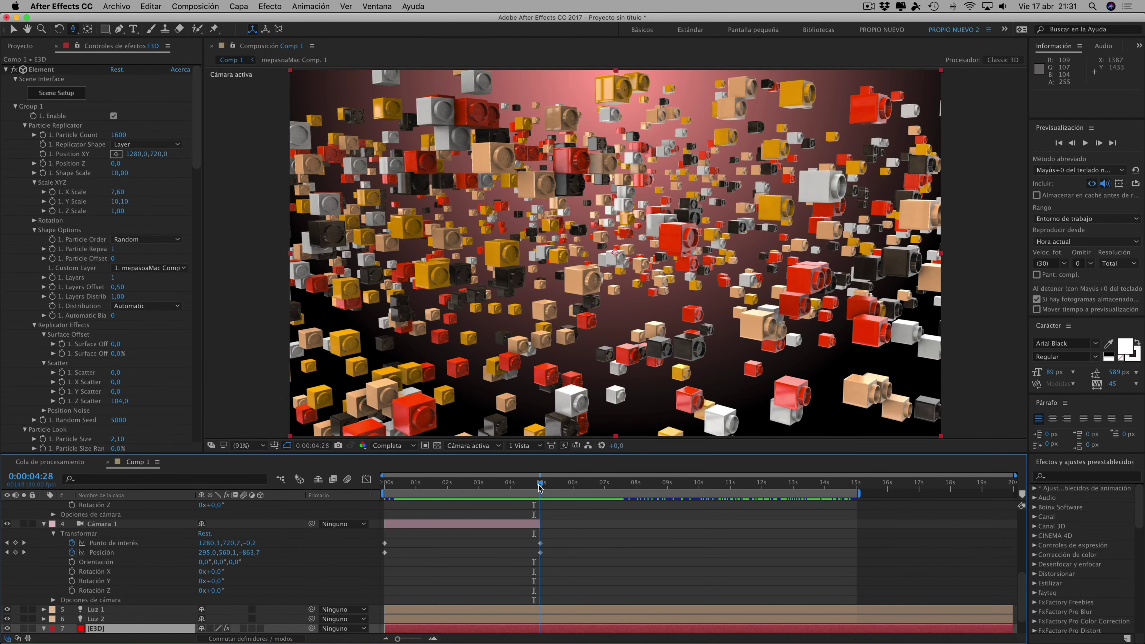
pyautogui.scroll(-3, 559, 560)
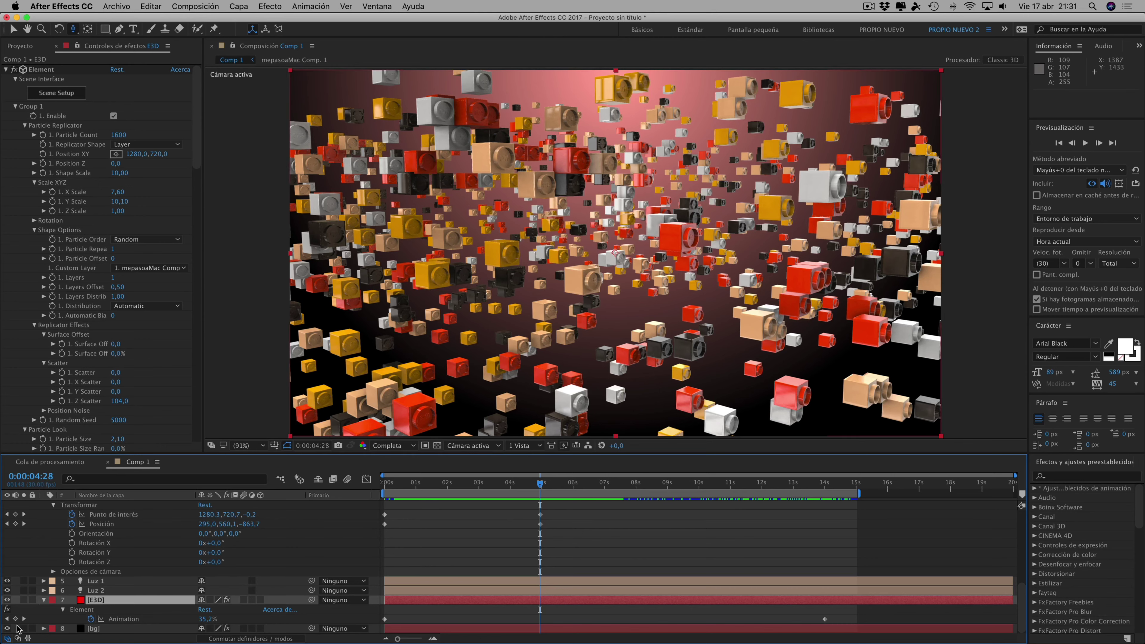
pyautogui.click(15, 619)
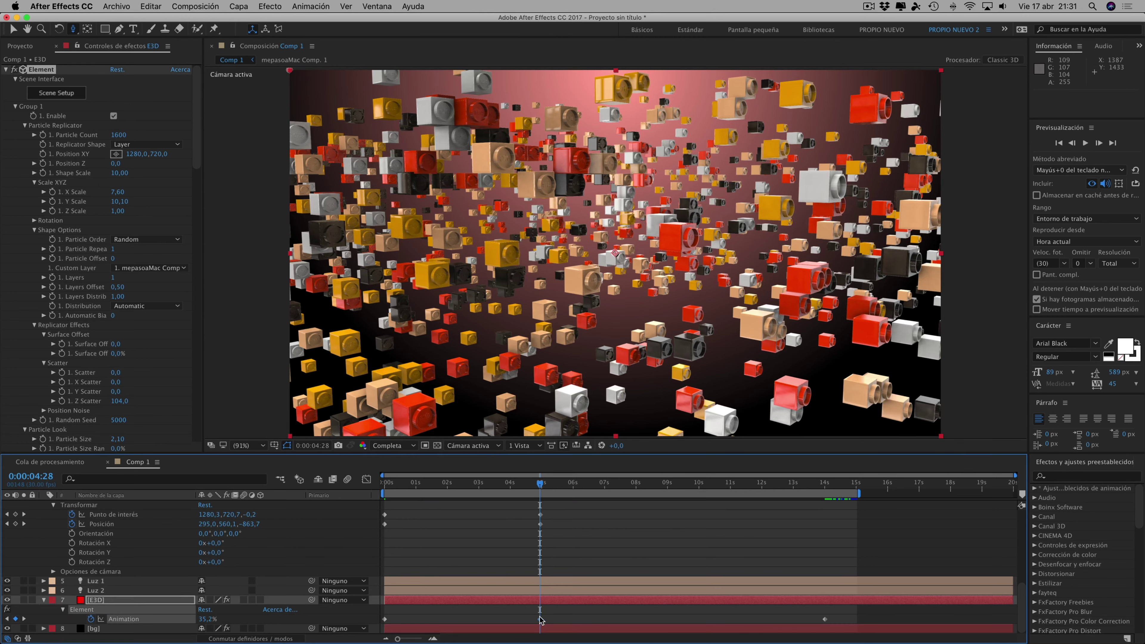
pyautogui.moveTo(206, 618); pyautogui.dragTo(218, 619)
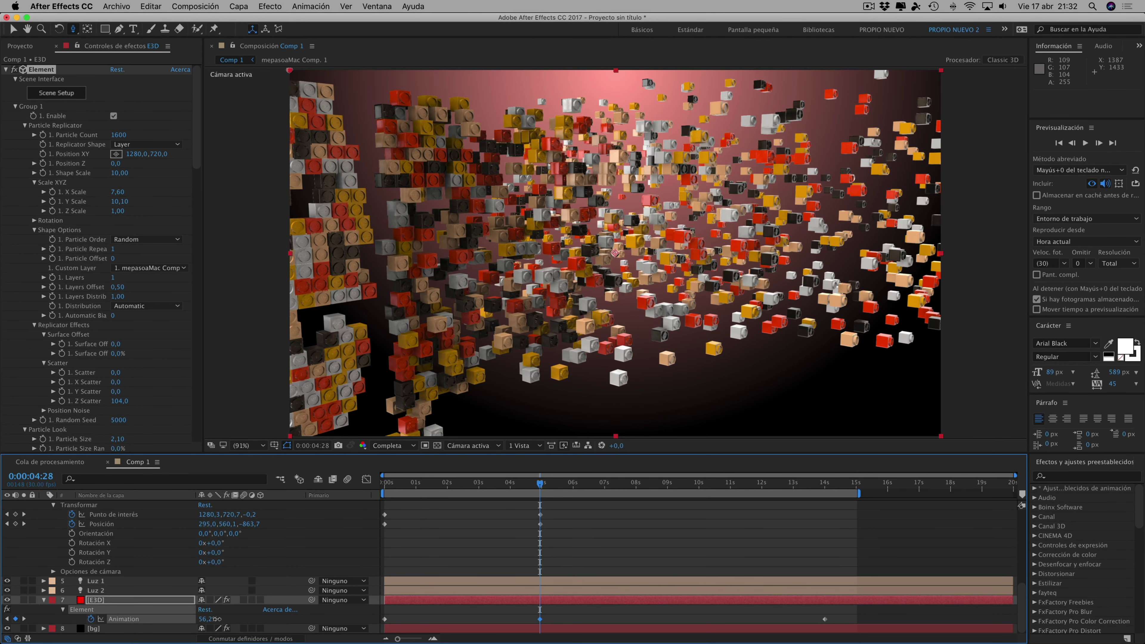
pyautogui.moveTo(216, 618); pyautogui.dragTo(214, 619)
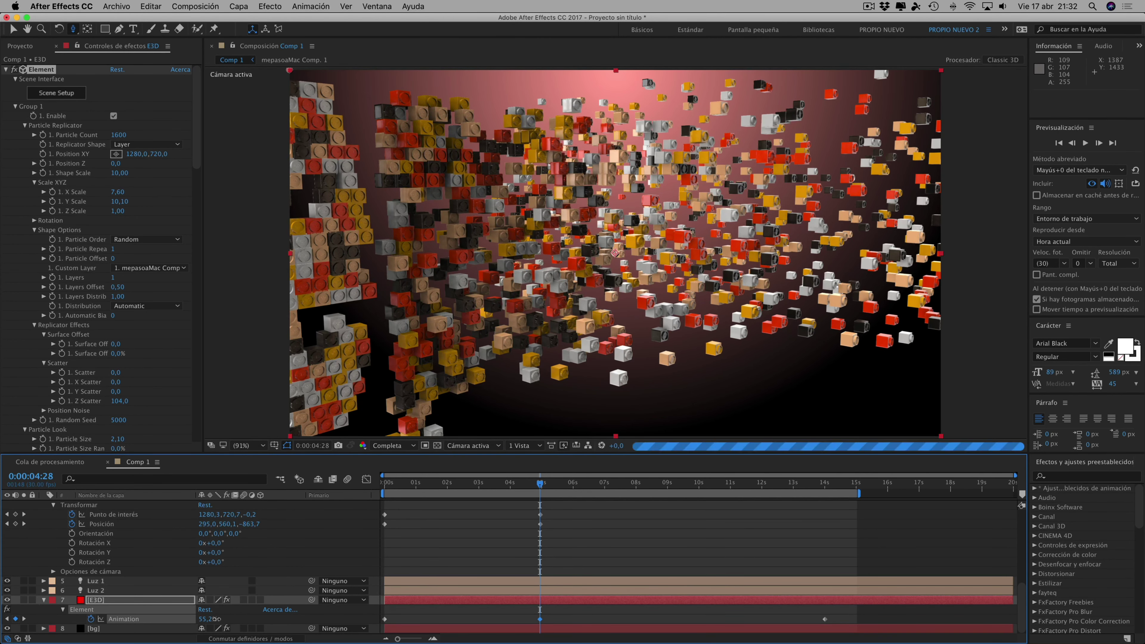
# Set the Animation keyframe to 40%, then scrub back to about two seconds to review
pyautogui.scroll(2, 548, 497)
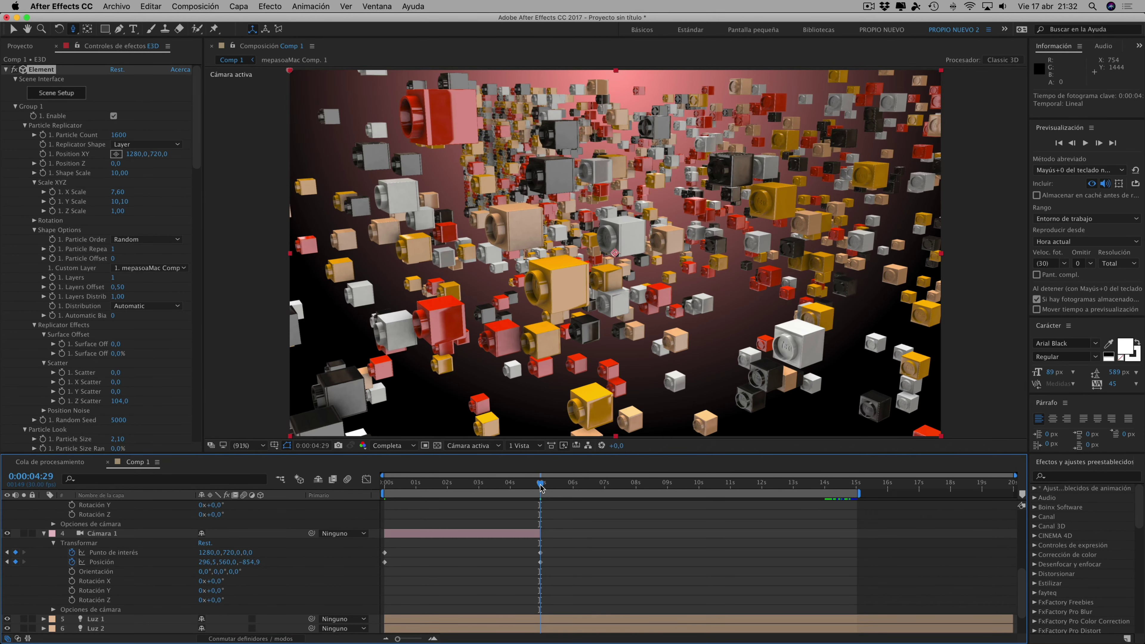
pyautogui.scroll(-2, 553, 518)
pyautogui.scroll(-2, 555, 522)
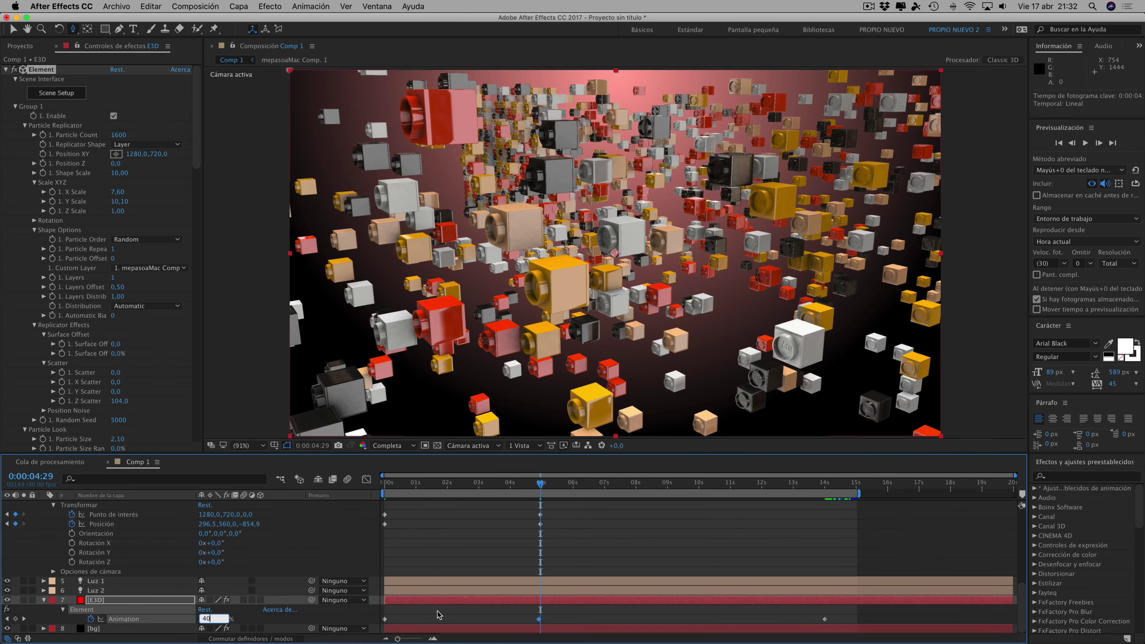
pyautogui.click(572, 609)
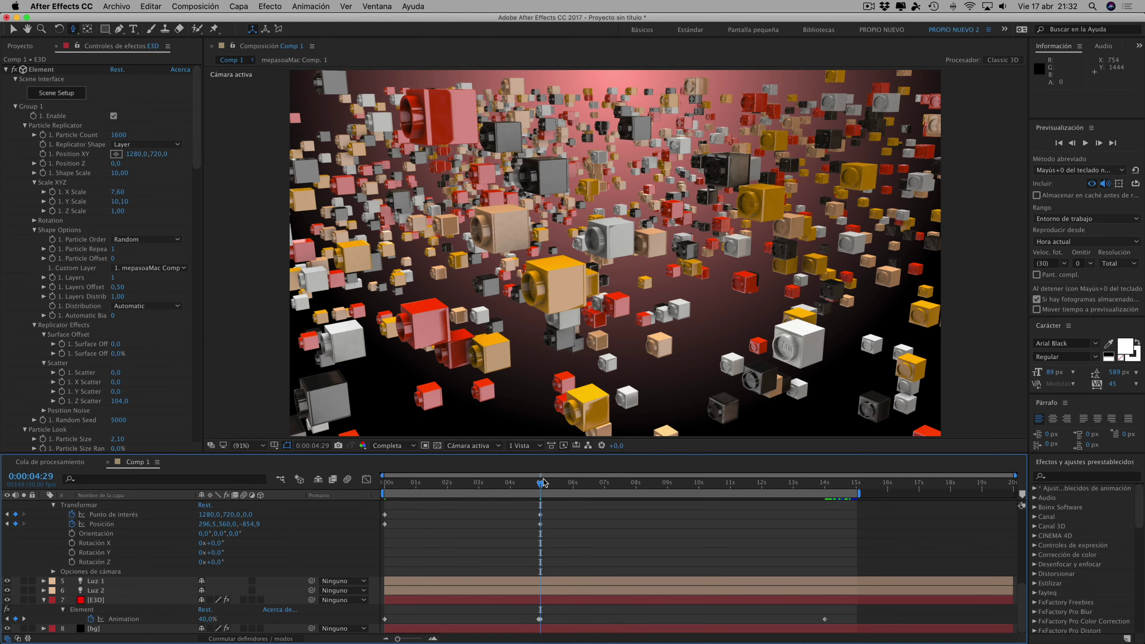
pyautogui.click(541, 484)
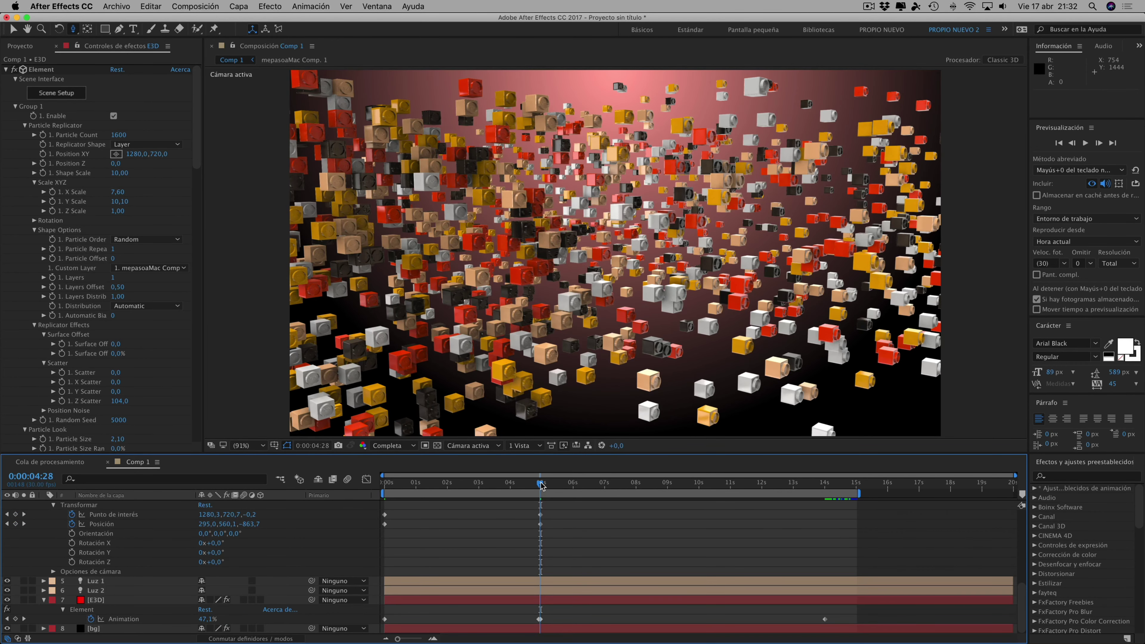
pyautogui.moveTo(542, 485); pyautogui.dragTo(370, 475)
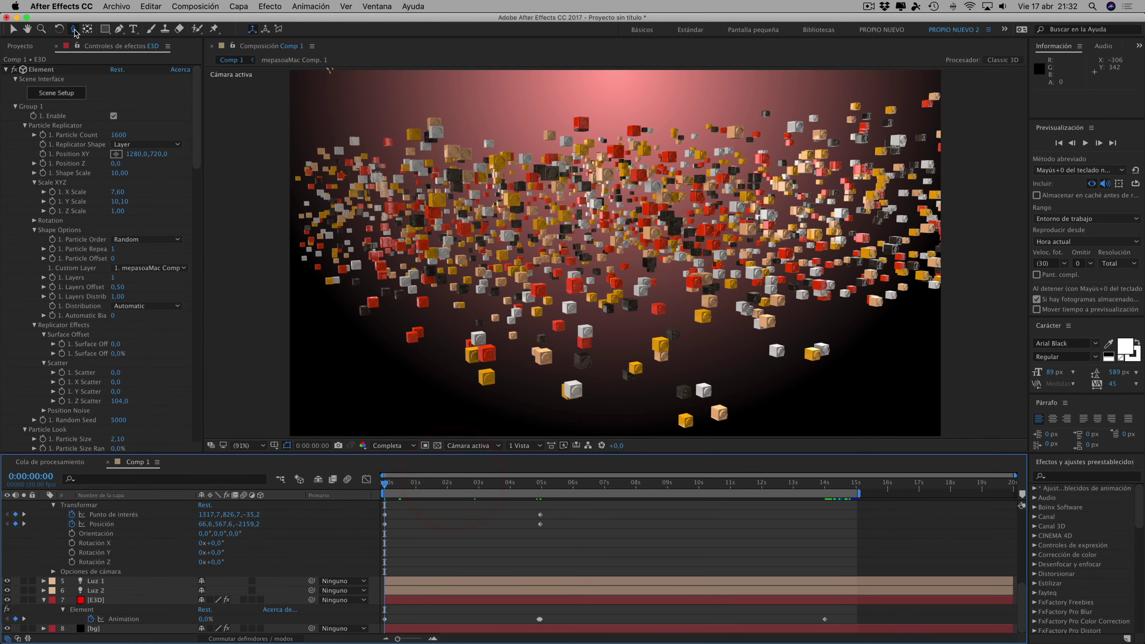
# Dolly Cámara 1 closer to the bricks at frame 0, then scrub through 4:29 to about eight seconds
pyautogui.moveTo(662, 312); pyautogui.dragTo(674, 231)
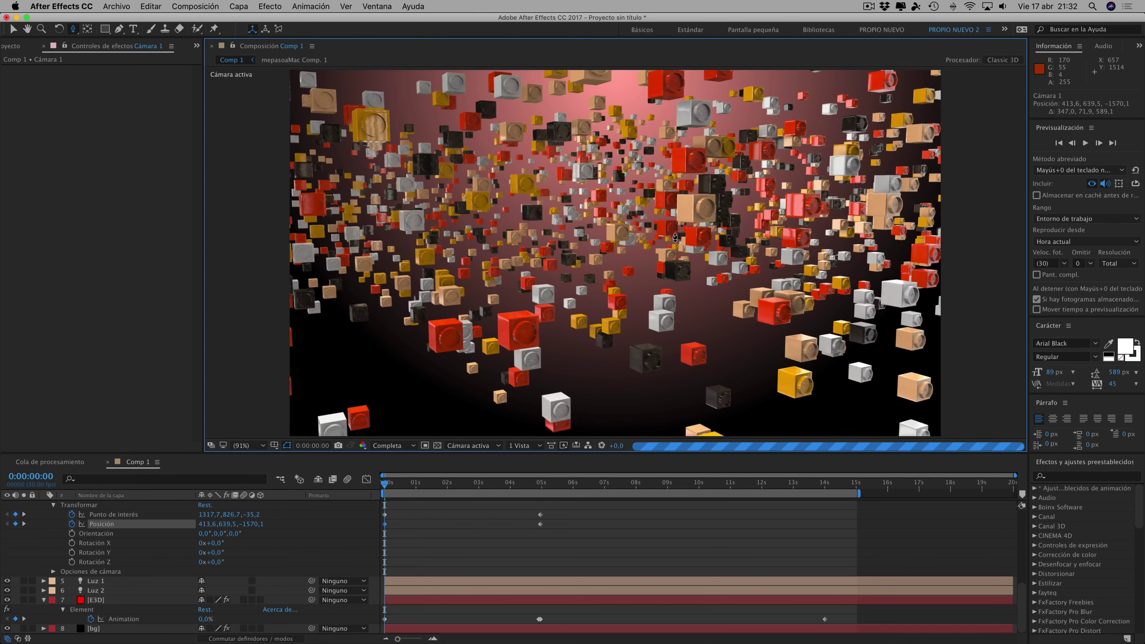
pyautogui.click(413, 487)
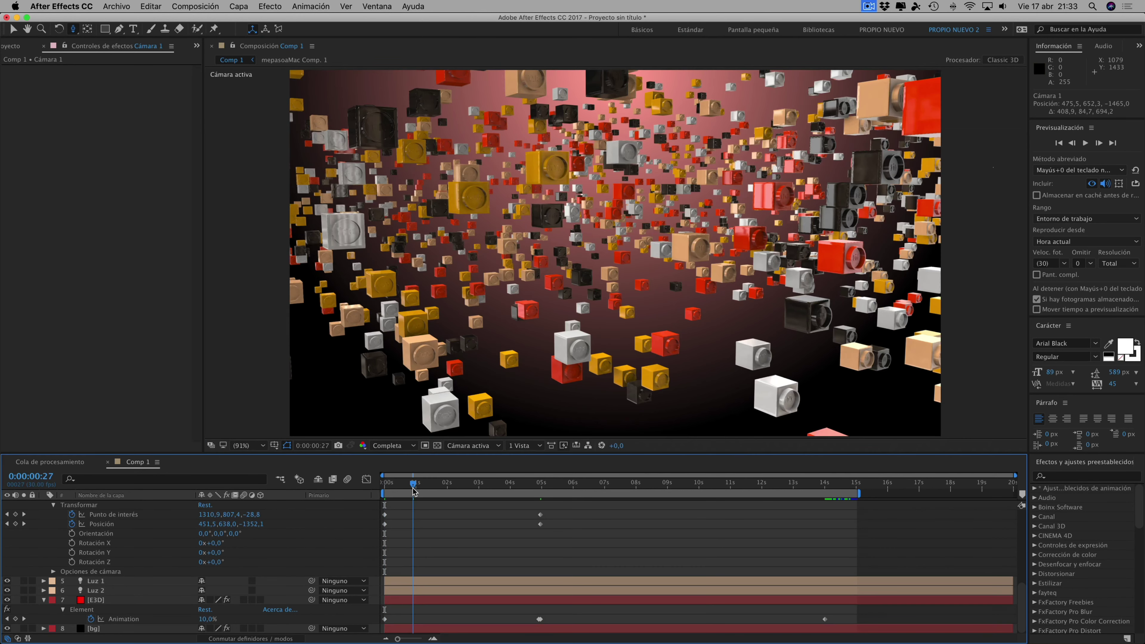
pyautogui.moveTo(430, 492); pyautogui.dragTo(431, 491)
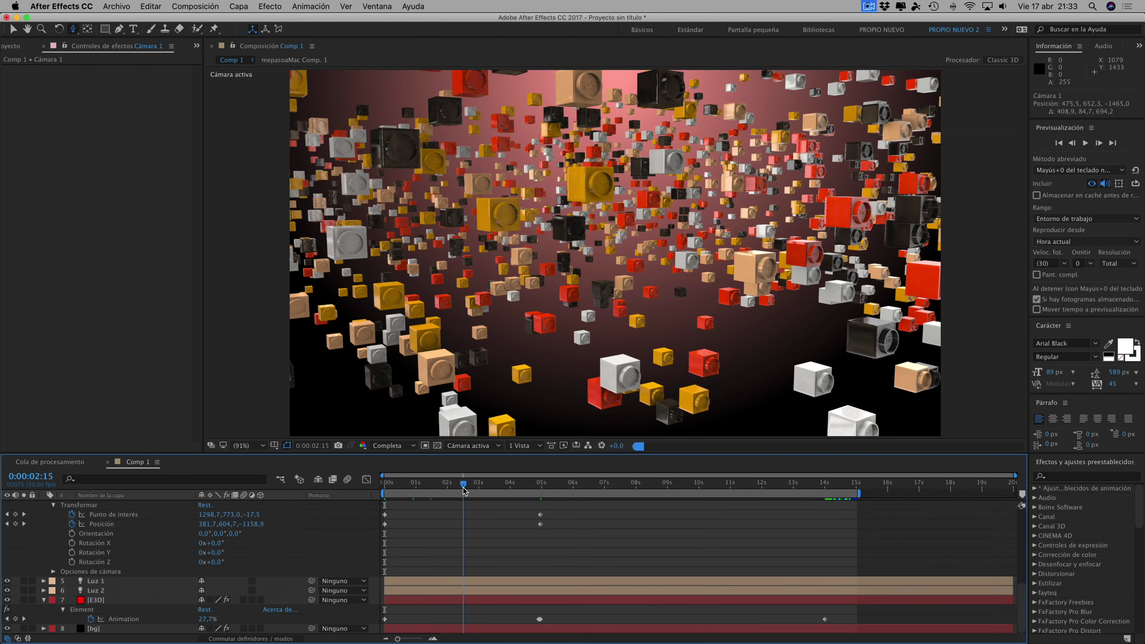
pyautogui.moveTo(464, 488)
pyautogui.mouseDown()
pyautogui.moveTo(519, 491)
pyautogui.moveTo(485, 489)
pyautogui.mouseUp()
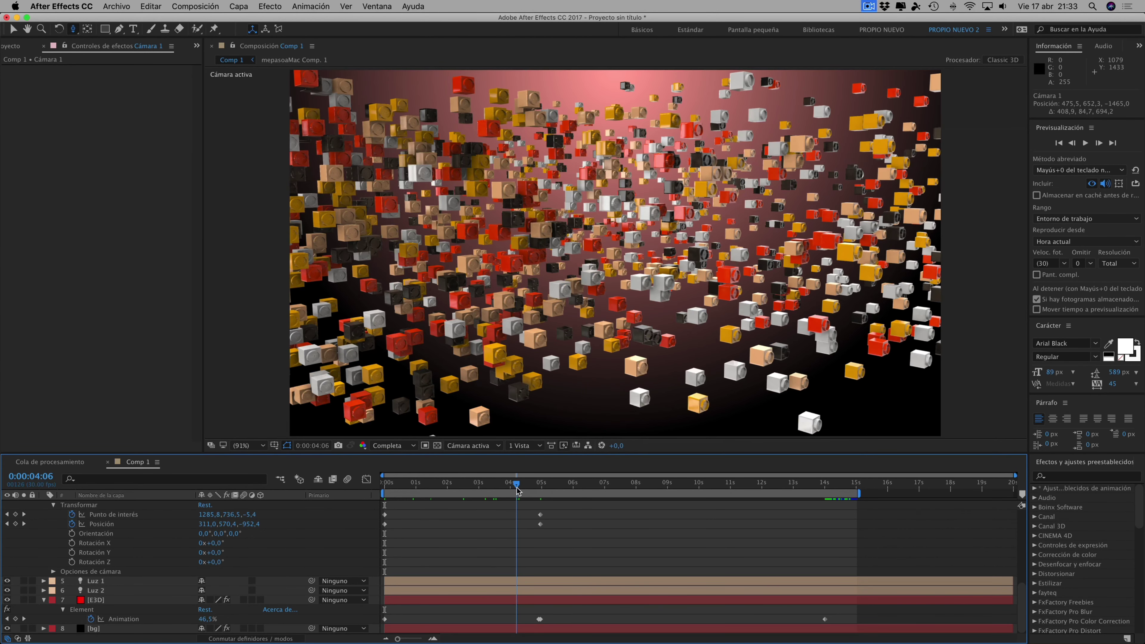
pyautogui.moveTo(528, 491); pyautogui.dragTo(541, 490)
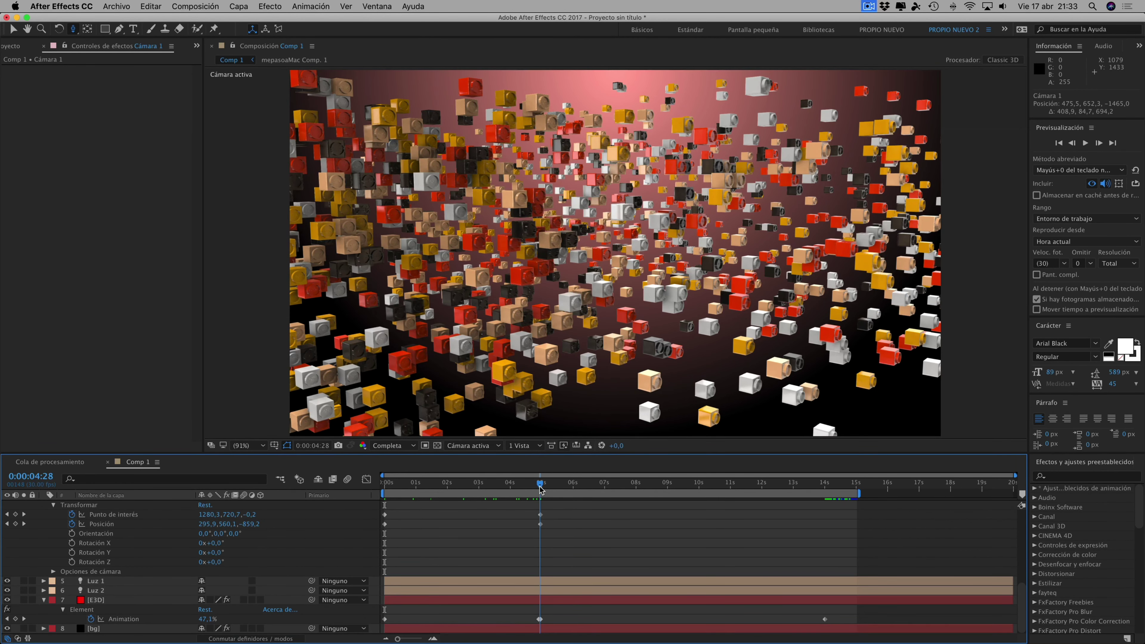
pyautogui.moveTo(541, 489); pyautogui.dragTo(554, 490)
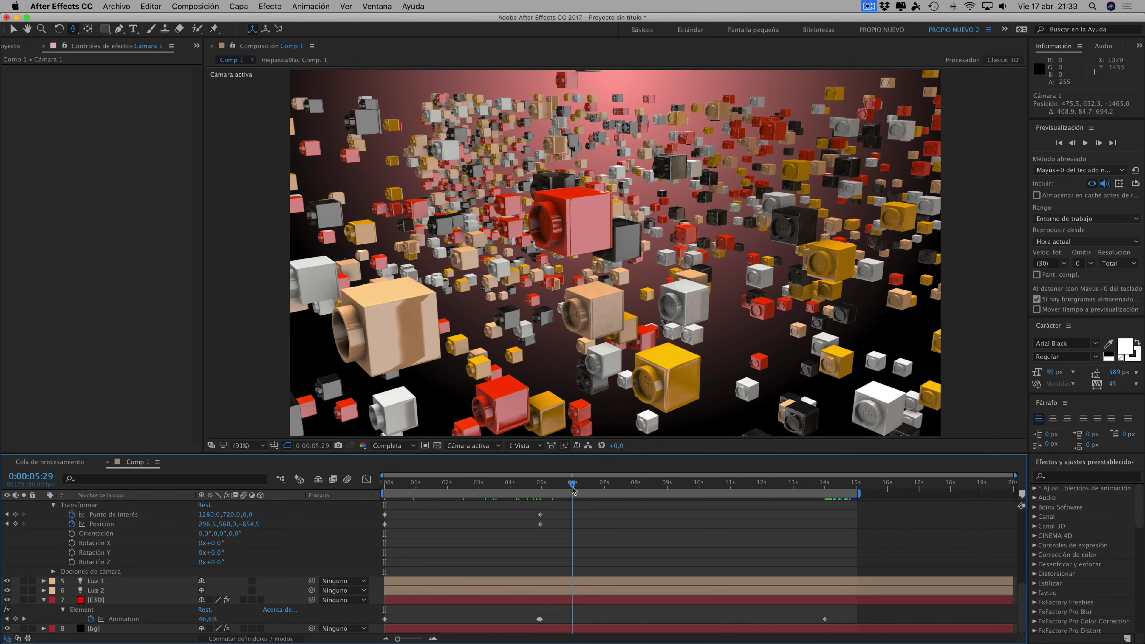
pyautogui.moveTo(572, 488); pyautogui.dragTo(660, 494)
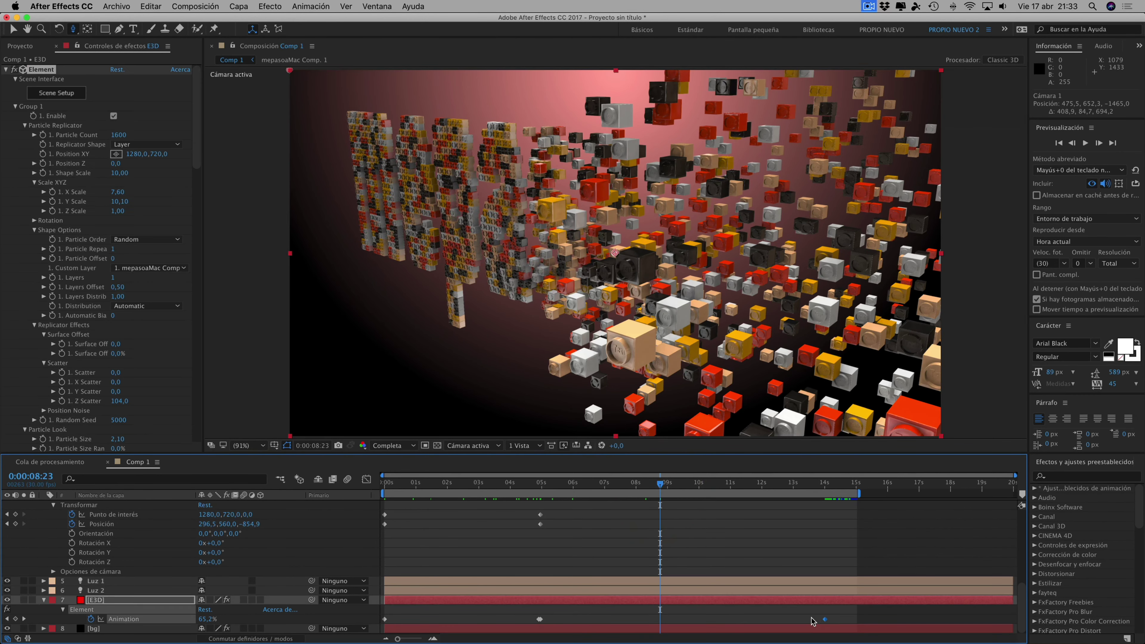
# Move the final E3D Animation keyframe to 0:00:14:00 and check the word at 0:00:09:07
pyautogui.moveTo(821, 620)
pyautogui.mouseDown()
pyautogui.moveTo(797, 620)
pyautogui.moveTo(861, 621)
pyautogui.mouseUp()
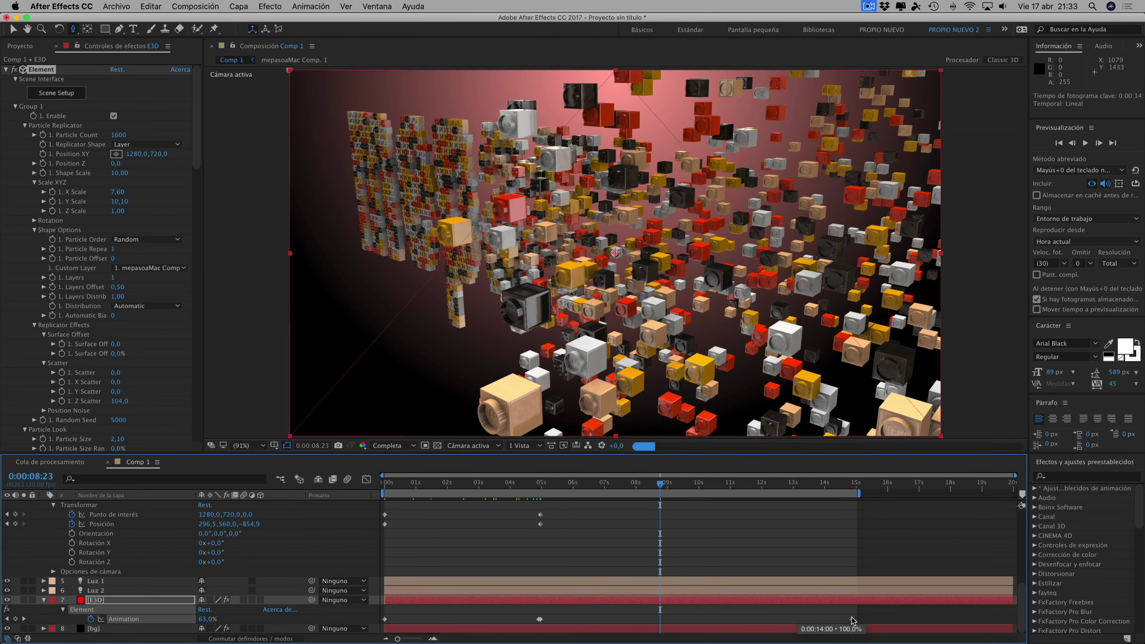
pyautogui.moveTo(855, 621); pyautogui.dragTo(852, 619)
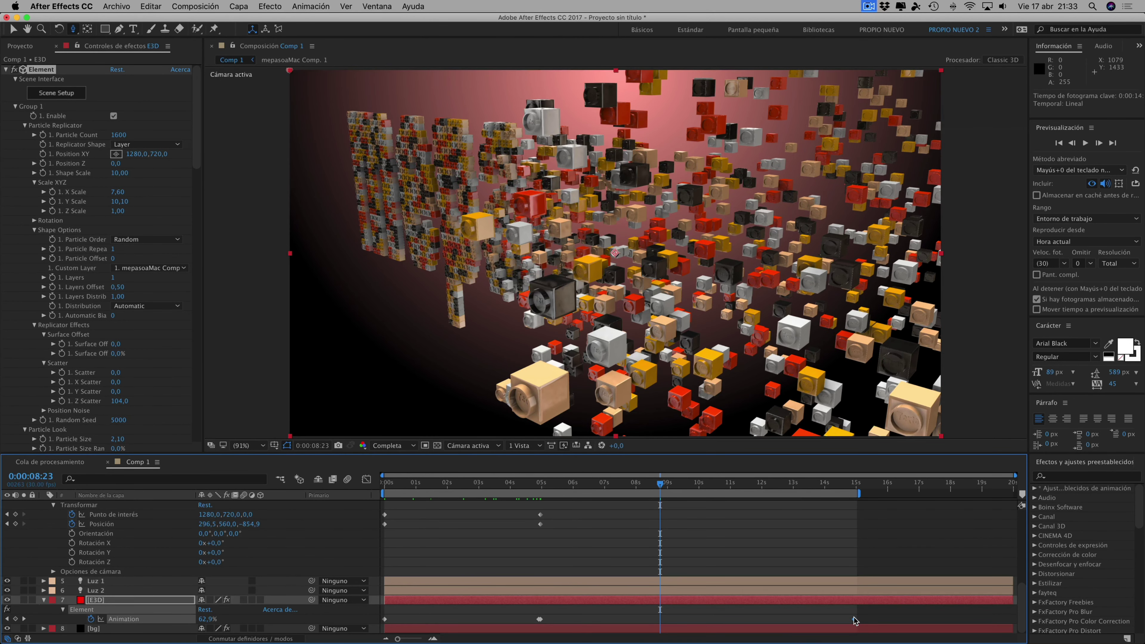
pyautogui.click(852, 618)
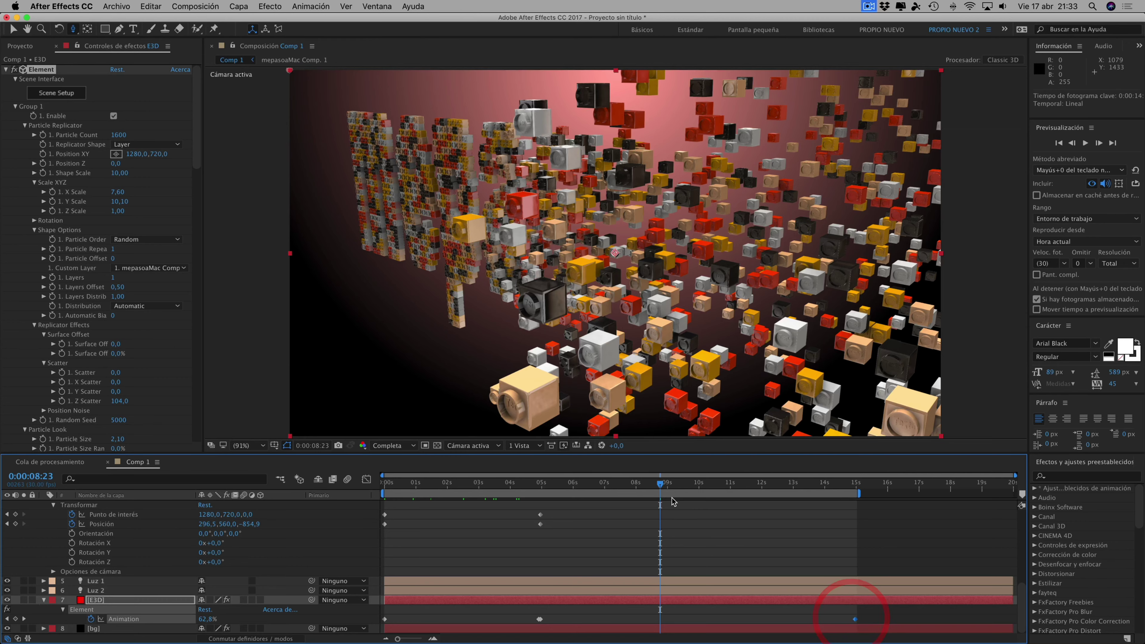
pyautogui.click(675, 486)
pyautogui.click(674, 486)
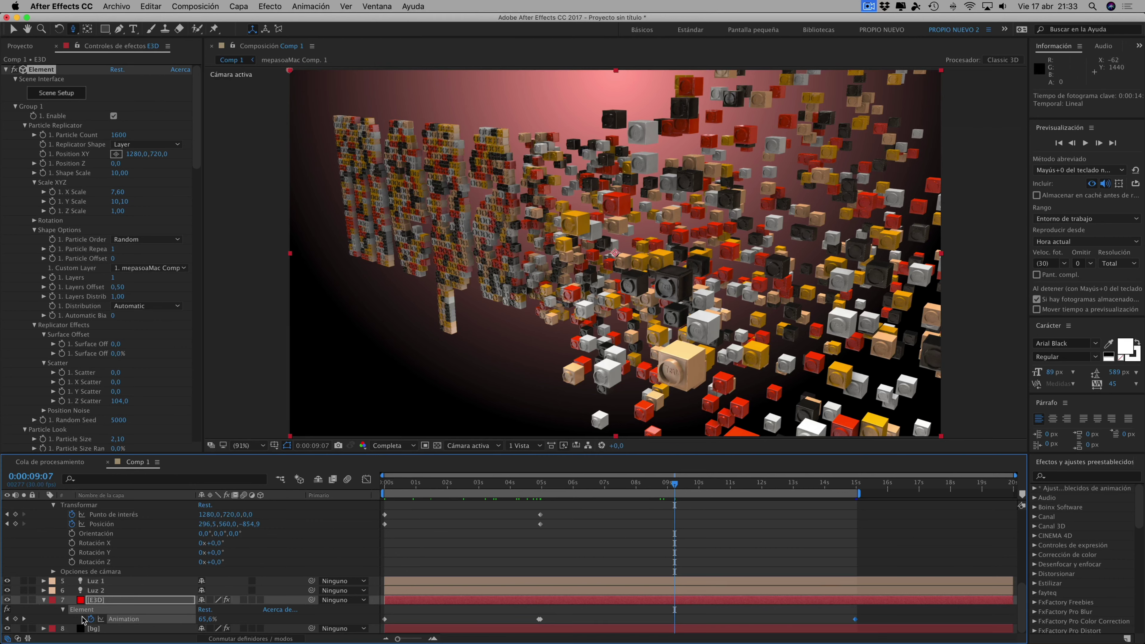
# Set the bg Gradient Ramp start colour to a reddish-brown (A43E1C) sampled from the bricks
pyautogui.click(99, 629)
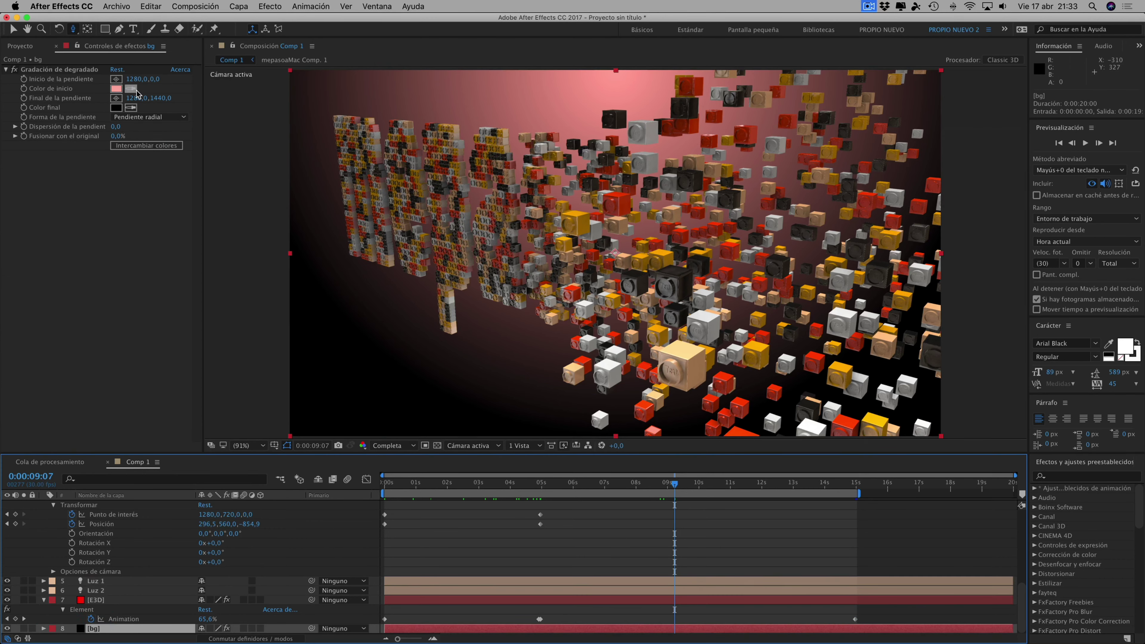
pyautogui.click(112, 89)
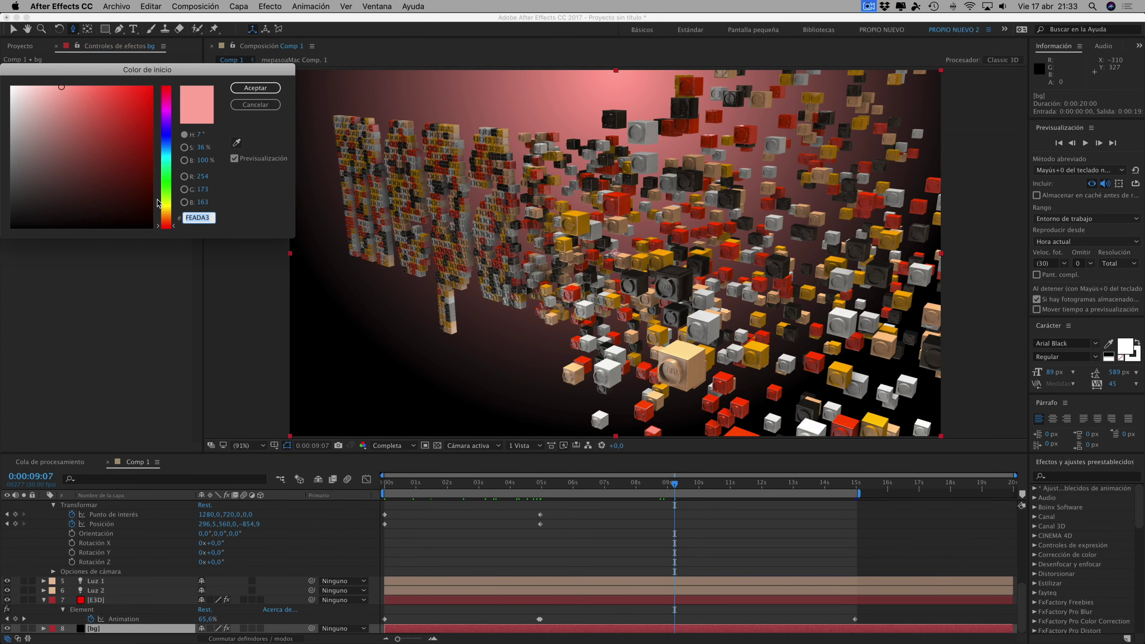
pyautogui.click(150, 183)
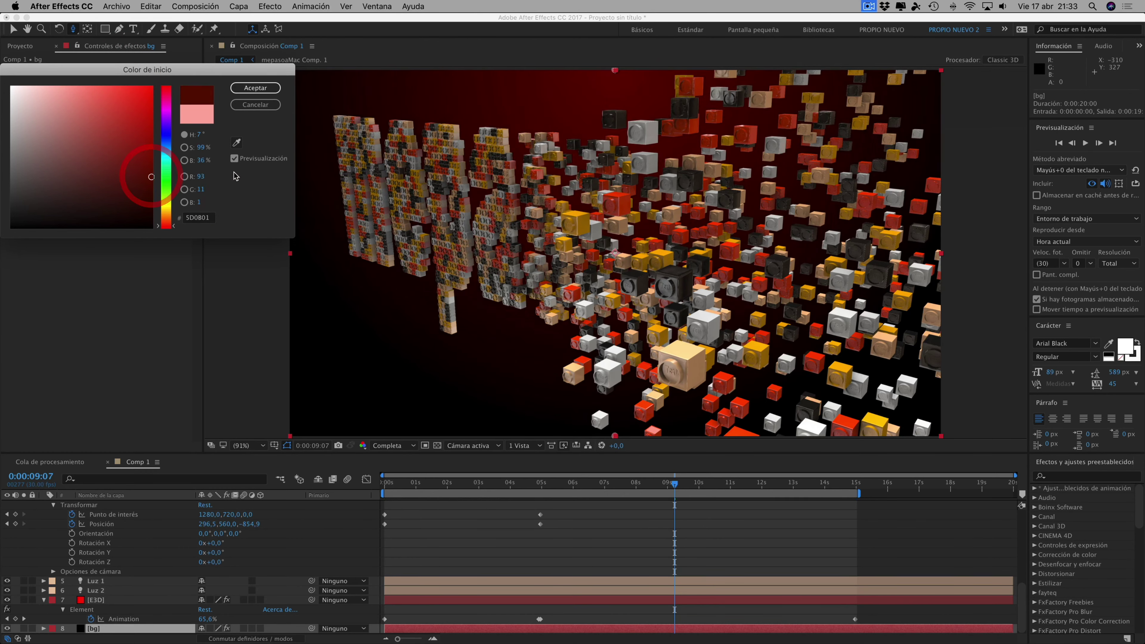
pyautogui.click(236, 142)
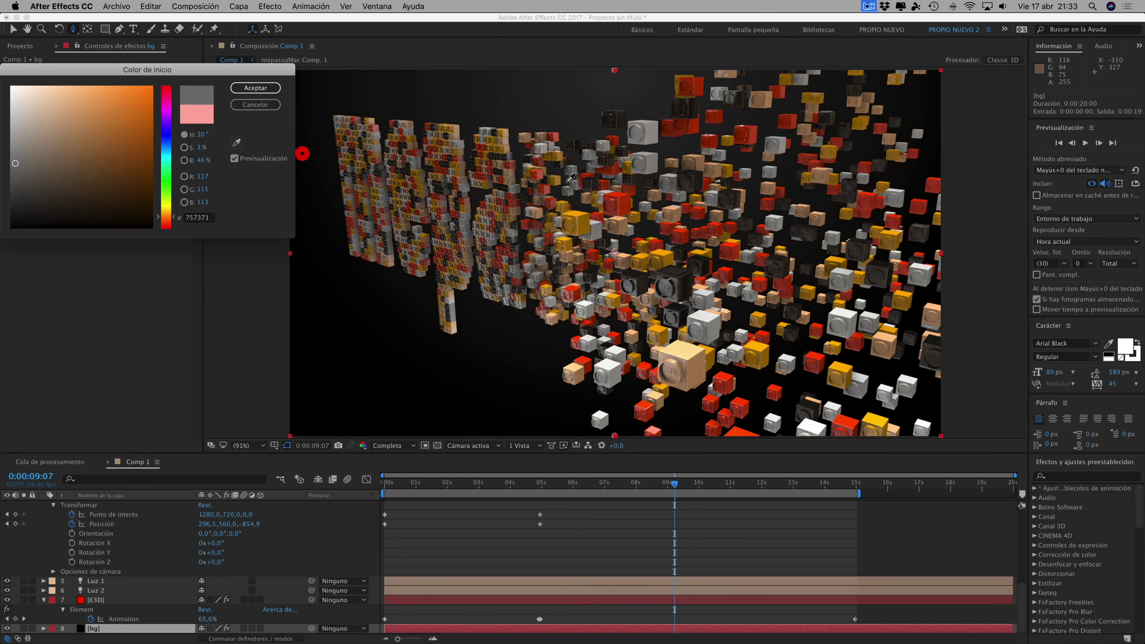
pyautogui.click(627, 197)
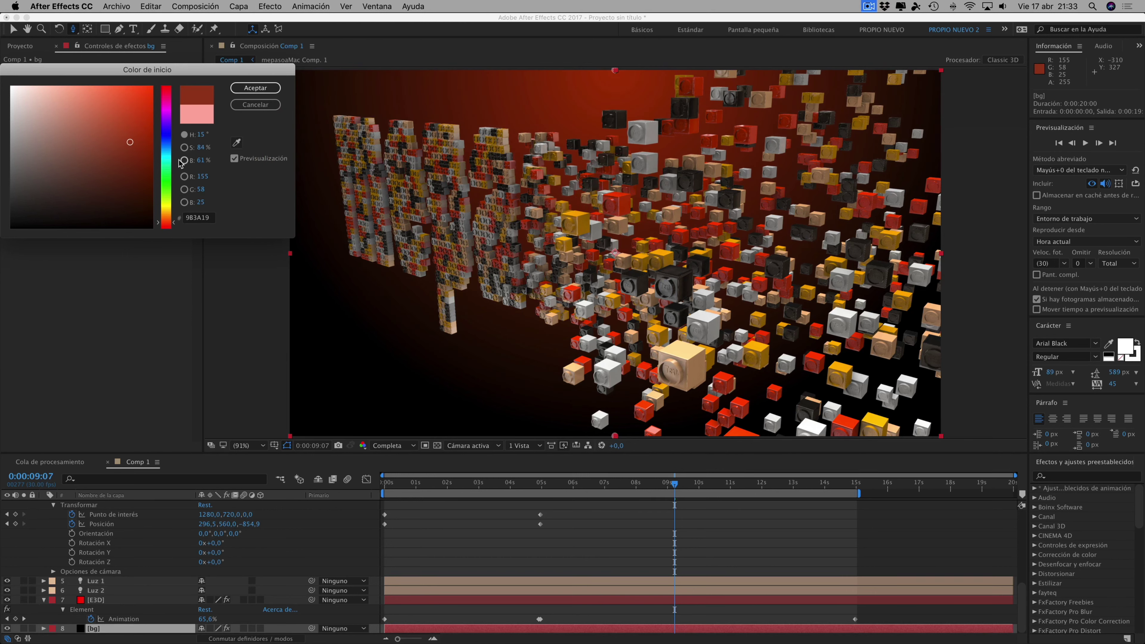
pyautogui.click(255, 88)
pyautogui.click(520, 483)
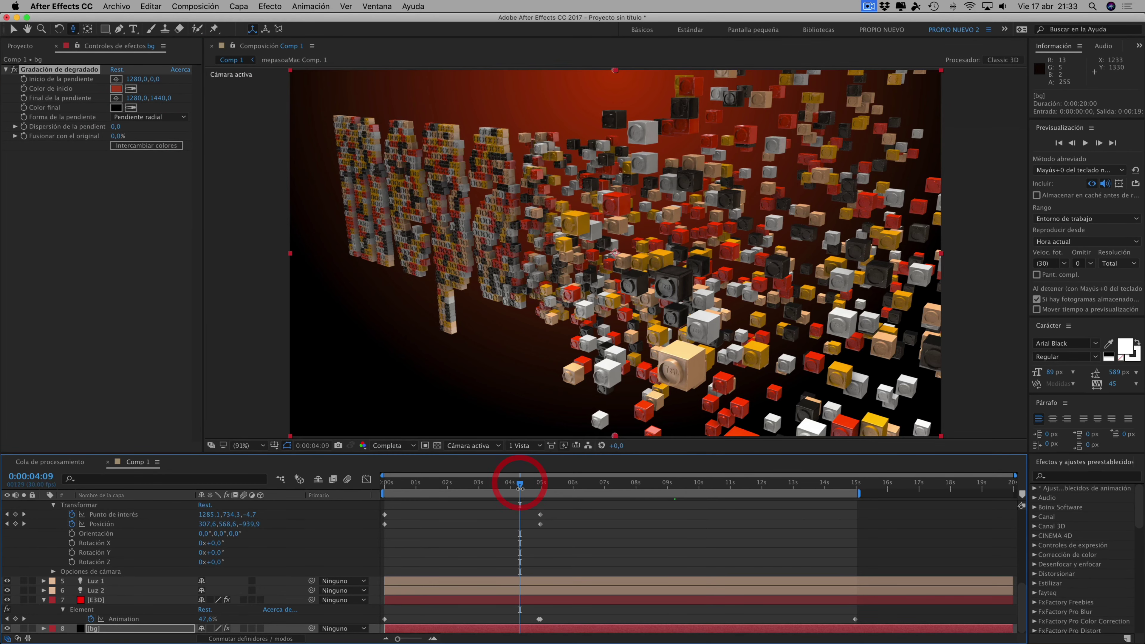
# Scrub through the first three seconds to review Cámara 1's current move
pyautogui.moveTo(454, 484); pyautogui.dragTo(413, 483)
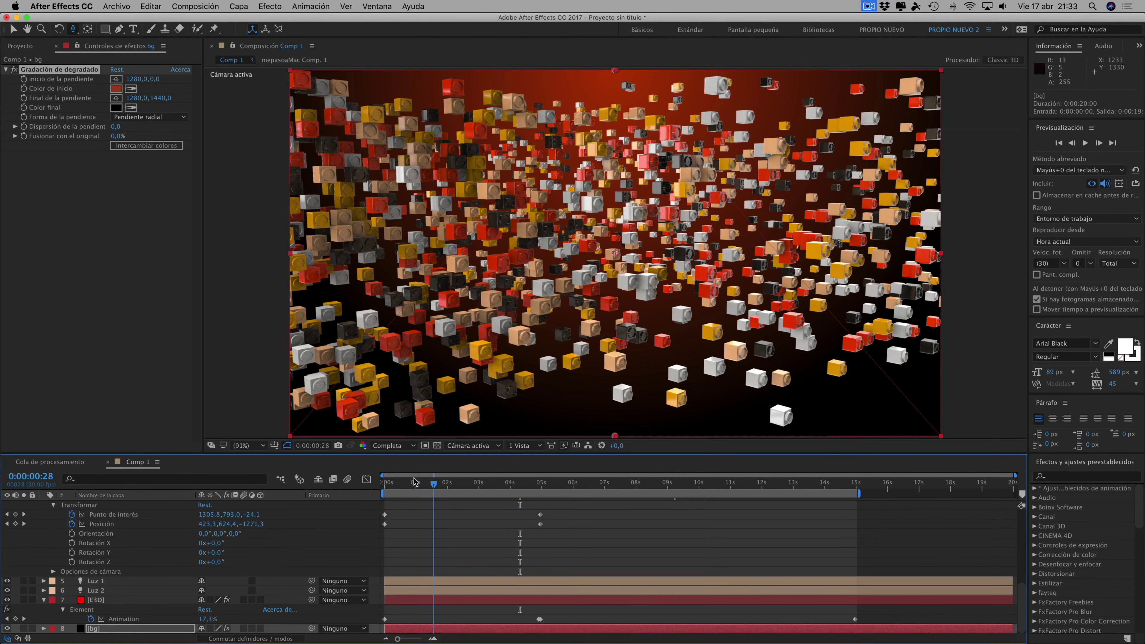
pyautogui.click(458, 482)
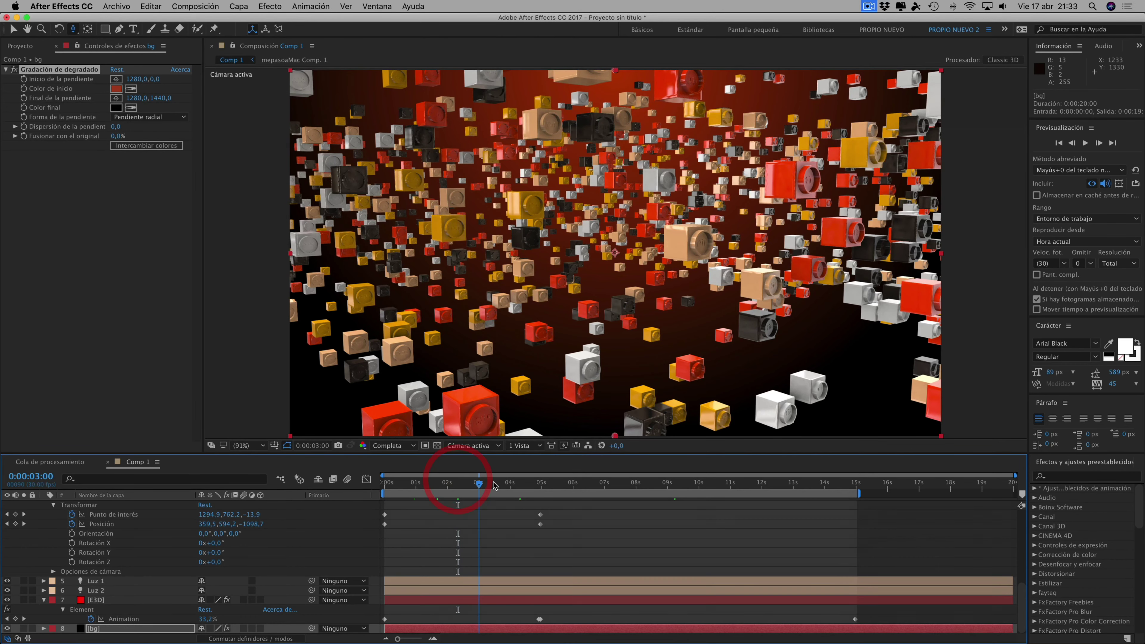
pyautogui.moveTo(459, 482)
pyautogui.mouseDown()
pyautogui.moveTo(494, 483)
pyautogui.moveTo(442, 484)
pyautogui.mouseUp()
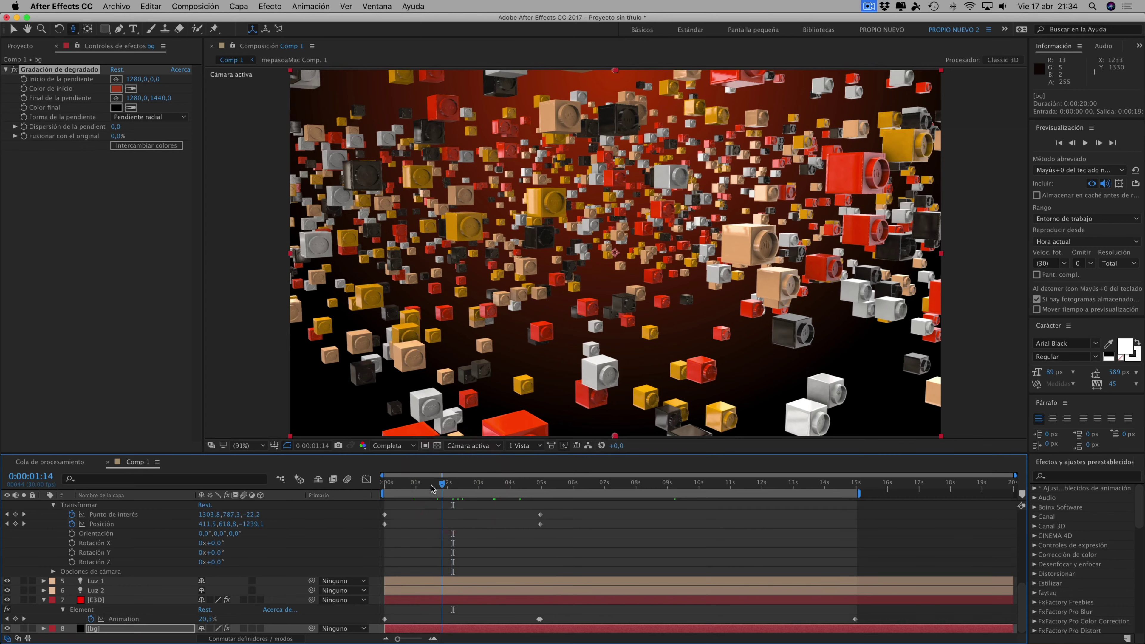
pyautogui.click(431, 485)
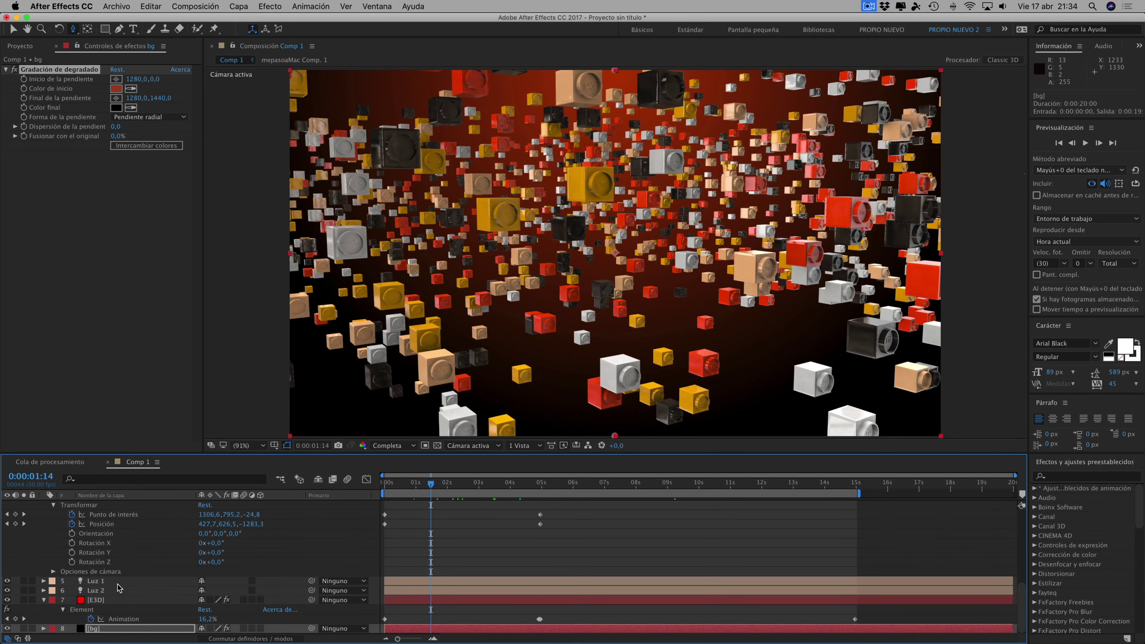
pyautogui.scroll(2, 118, 587)
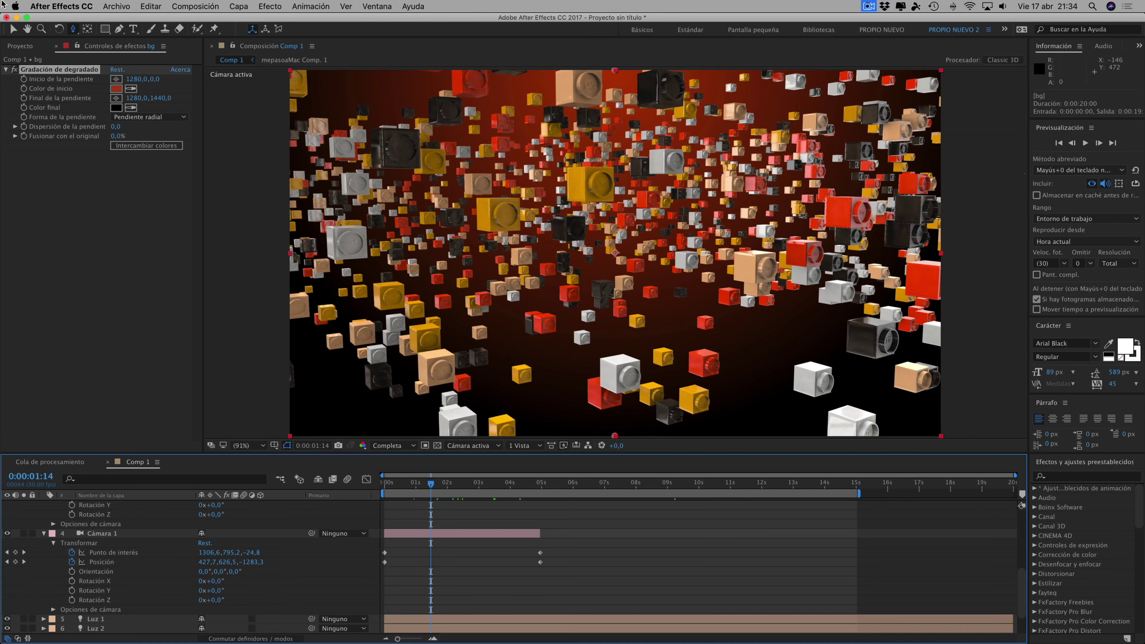
pyautogui.click(79, 29)
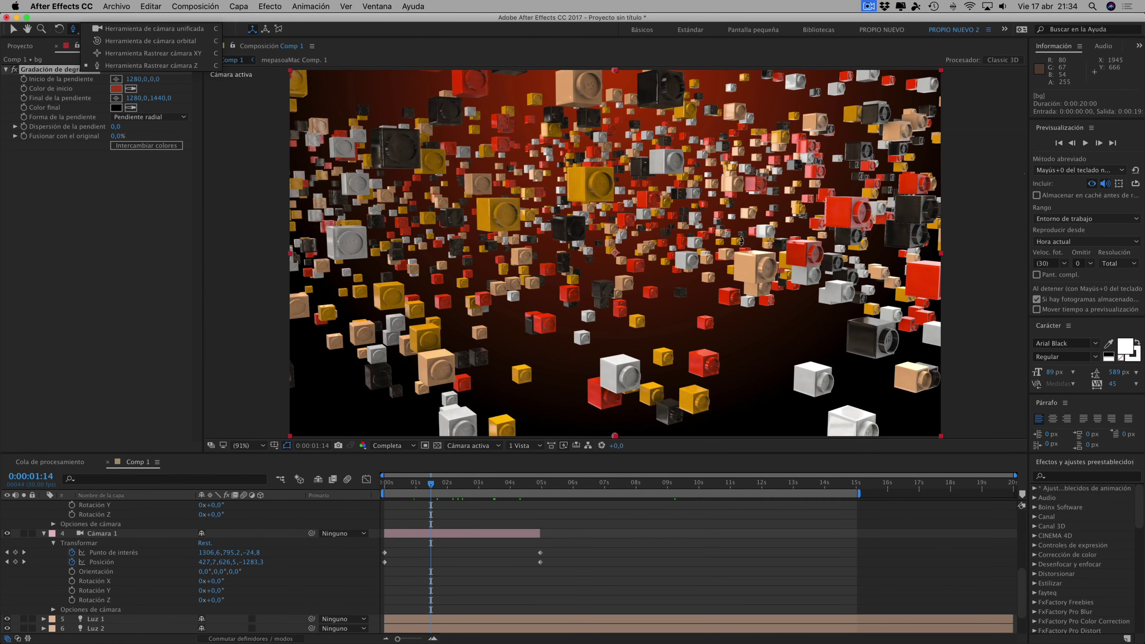
pyautogui.moveTo(432, 483); pyautogui.dragTo(382, 484)
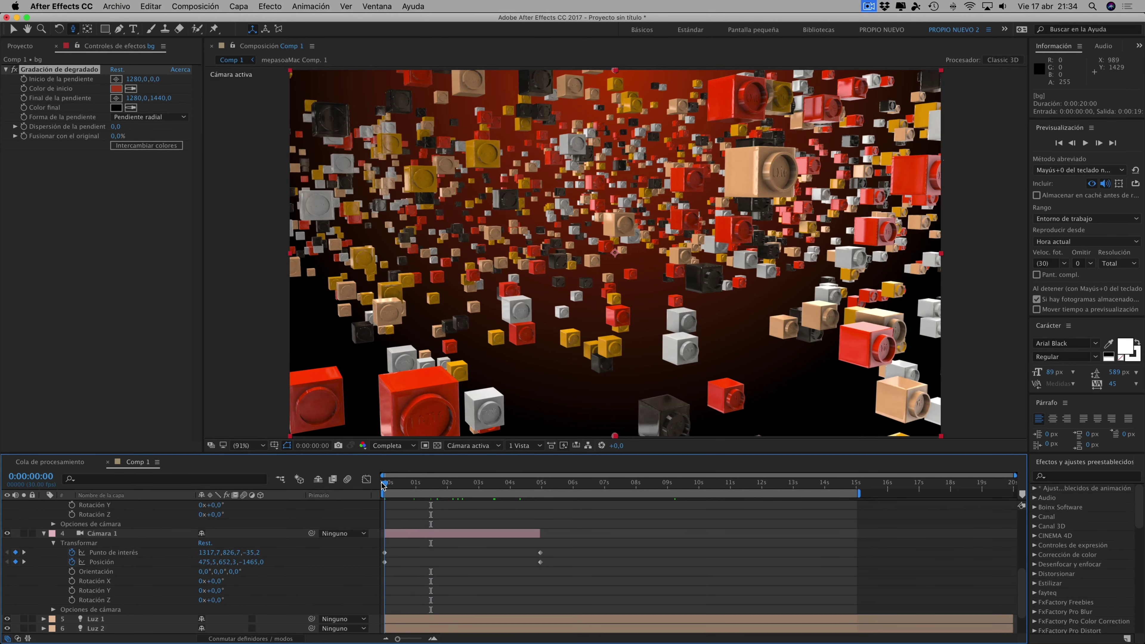
pyautogui.click(382, 485)
pyautogui.moveTo(385, 486)
pyautogui.mouseDown()
pyautogui.moveTo(485, 486)
pyautogui.moveTo(515, 502)
pyautogui.mouseUp()
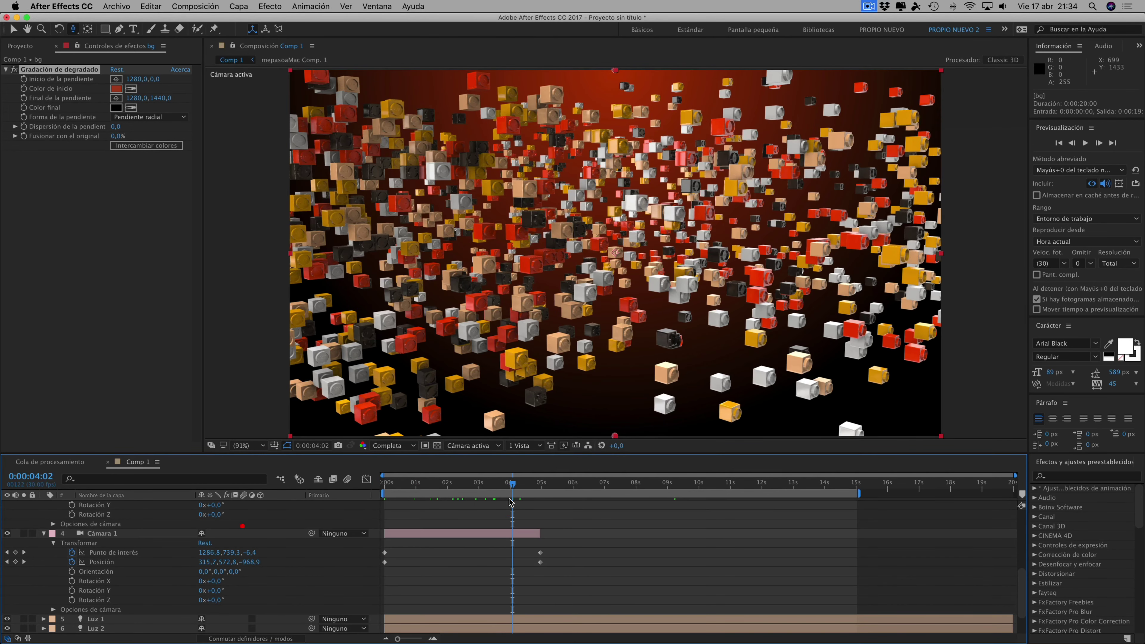
# Shift Cámara 1's end keyframes to 0:00:04:28 and move the camera close into the bricks
pyautogui.click(24, 552)
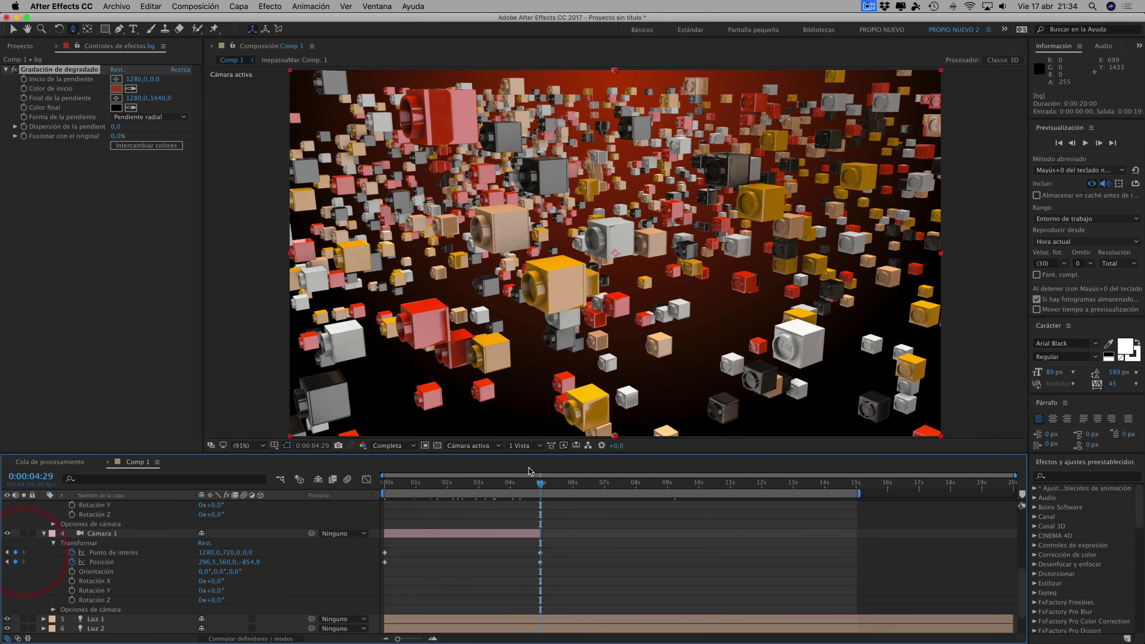
pyautogui.click(539, 483)
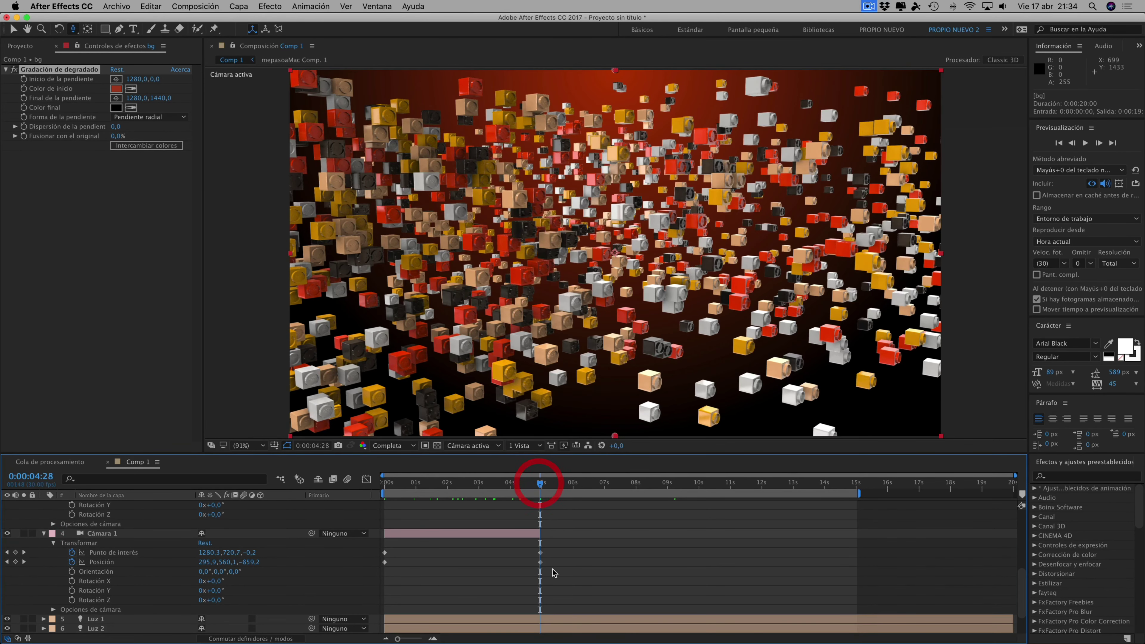
pyautogui.moveTo(552, 572)
pyautogui.mouseDown()
pyautogui.moveTo(536, 548)
pyautogui.moveTo(542, 559)
pyautogui.mouseUp()
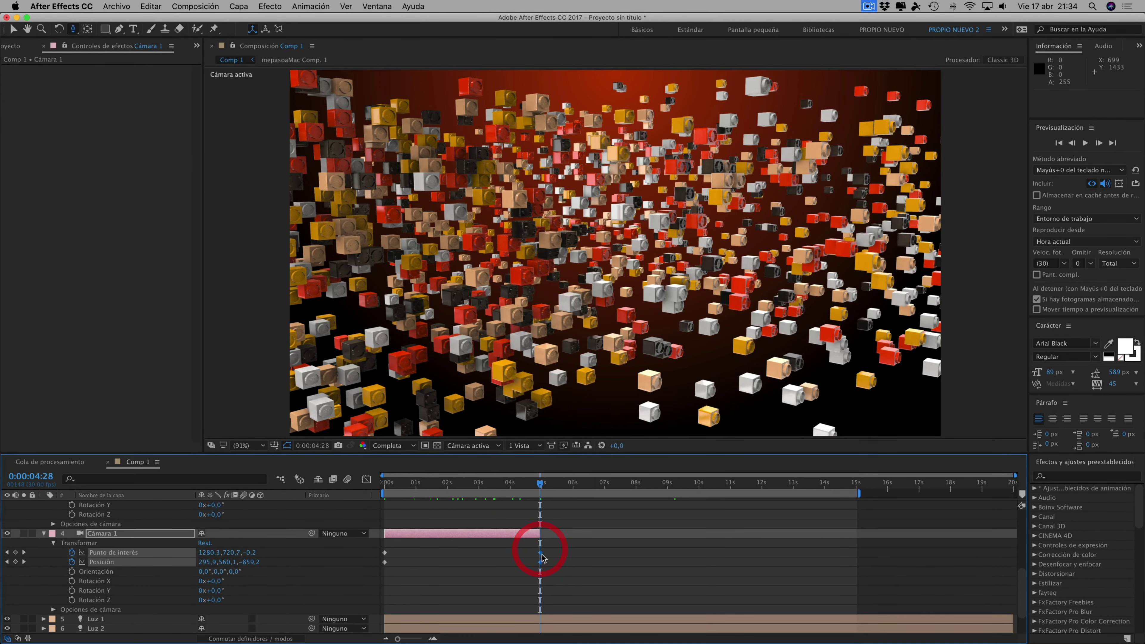
pyautogui.click(541, 556)
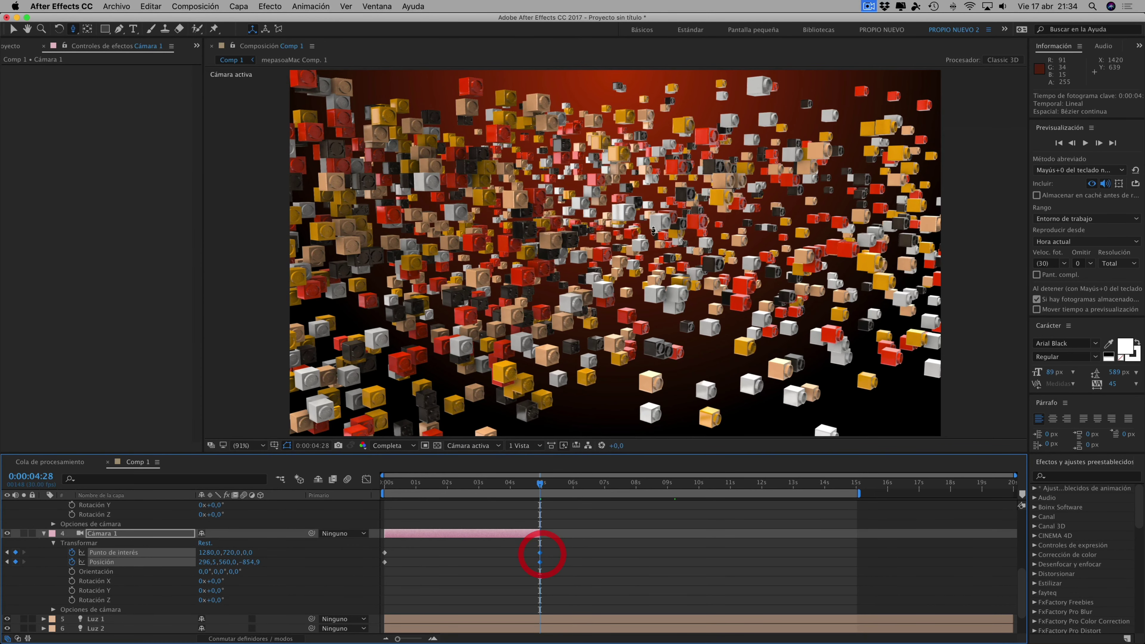
pyautogui.click(71, 30)
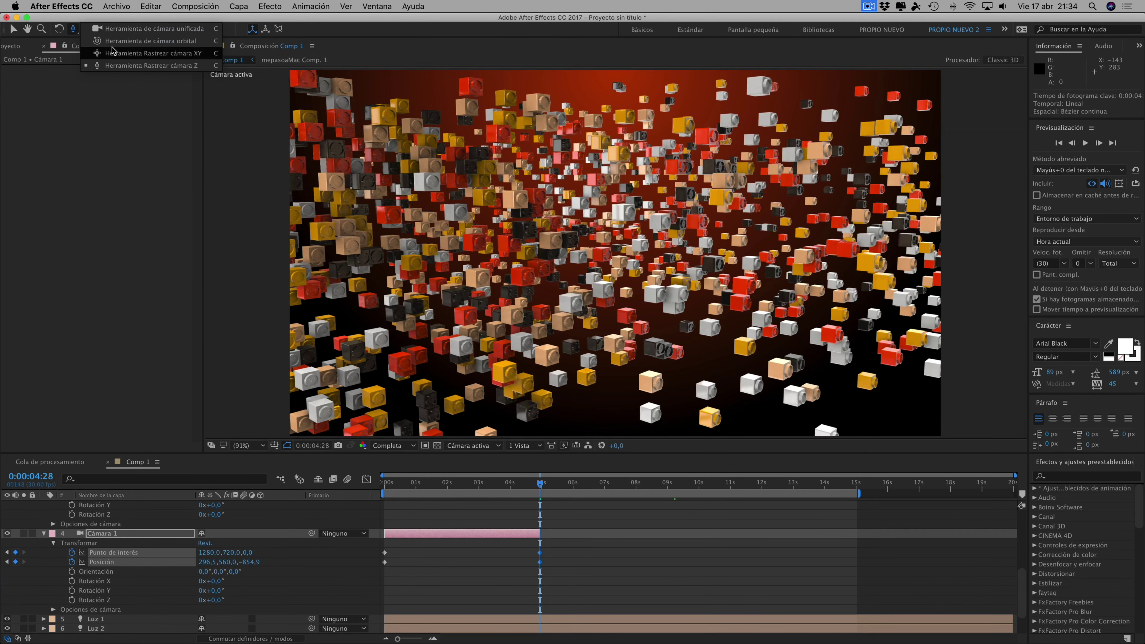
pyautogui.moveTo(559, 252); pyautogui.dragTo(589, 254)
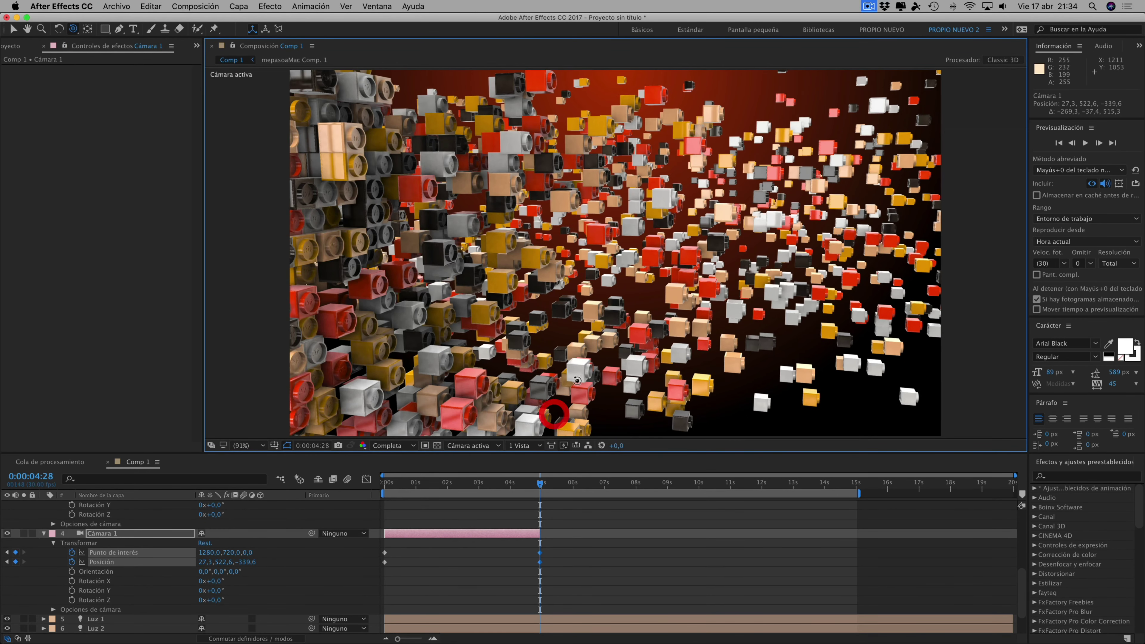
pyautogui.moveTo(541, 484); pyautogui.dragTo(409, 468)
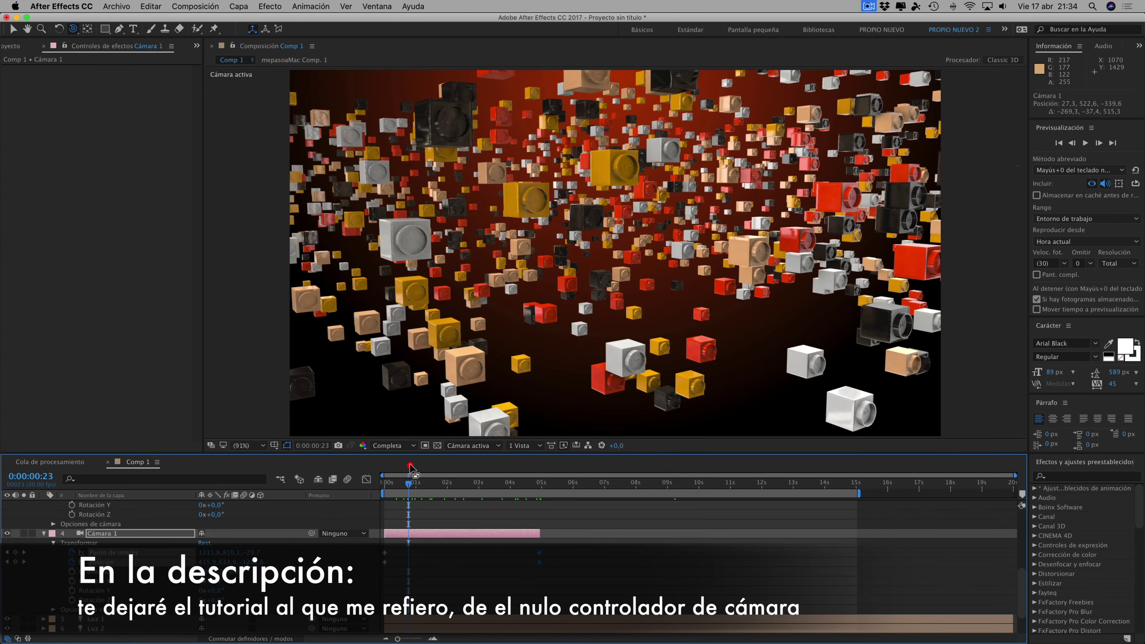
# Replay Cámara 1's fly-in from 0:00:00:23 to about 0:00:04:27
pyautogui.click(409, 467)
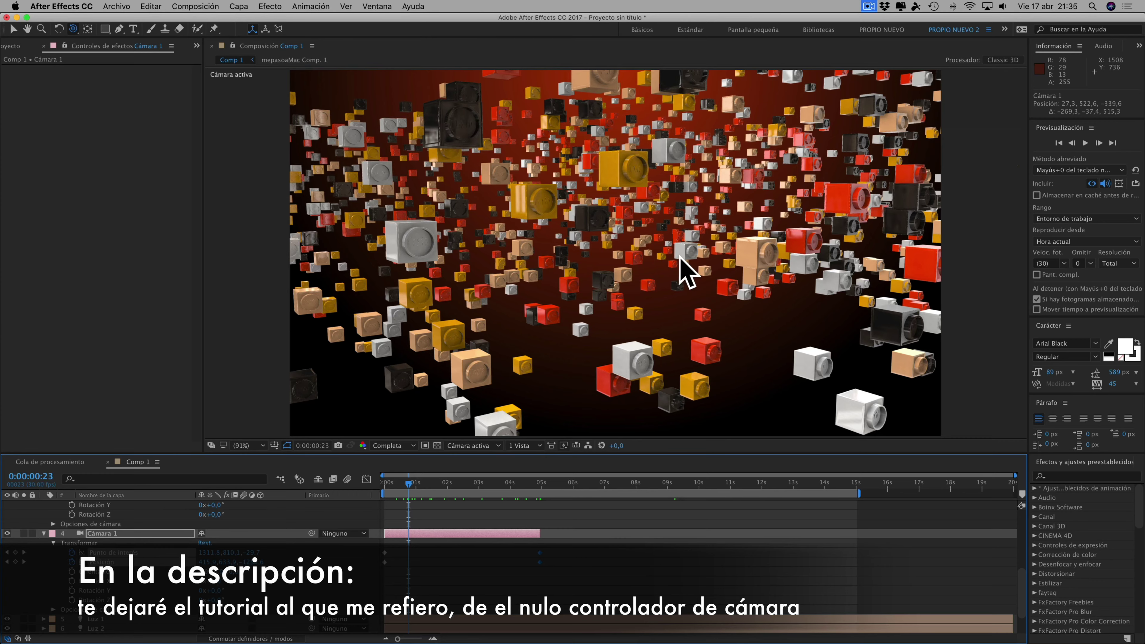
pyautogui.moveTo(410, 486); pyautogui.dragTo(539, 496)
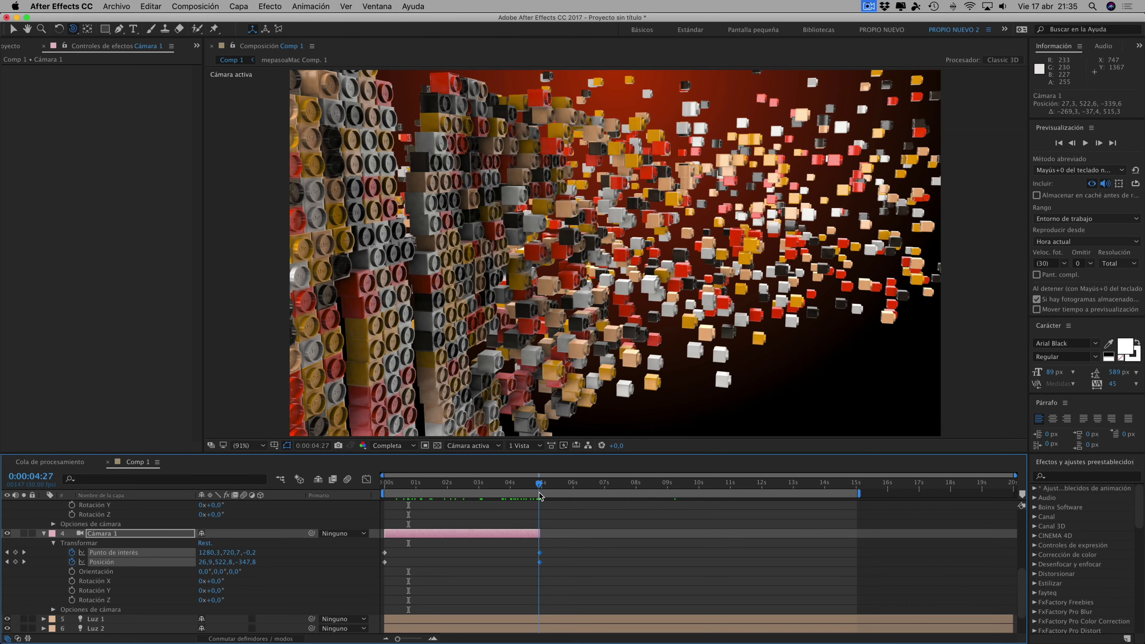
# Slide the E3D Animation keyframe slightly left to 0:00:04:28, under the camera keyframes
pyautogui.scroll(-2, 552, 533)
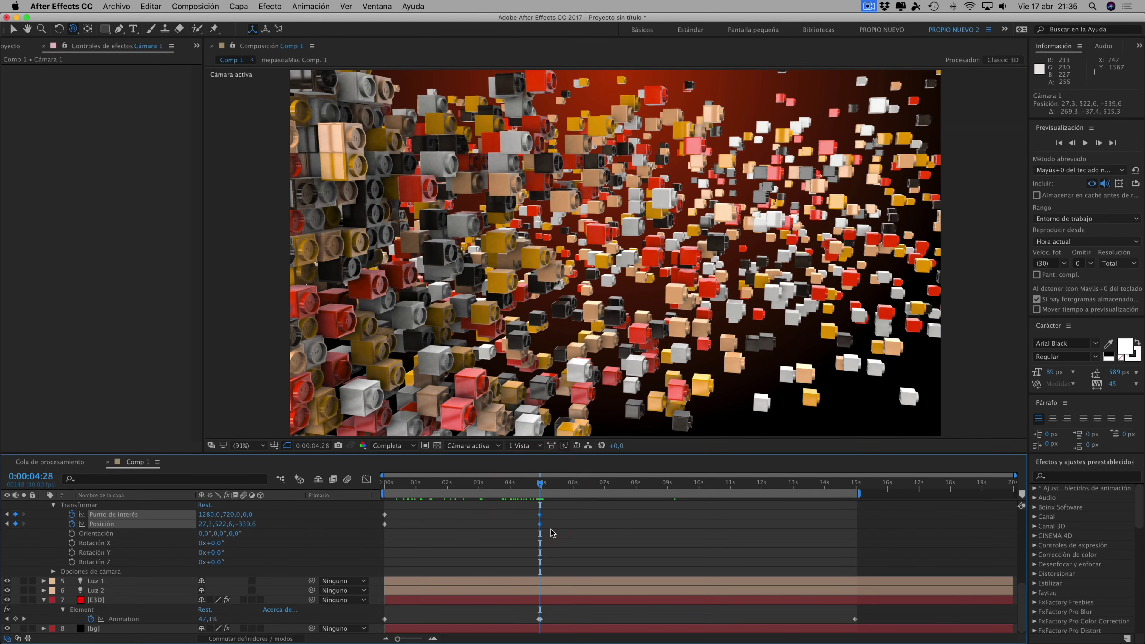
pyautogui.click(540, 619)
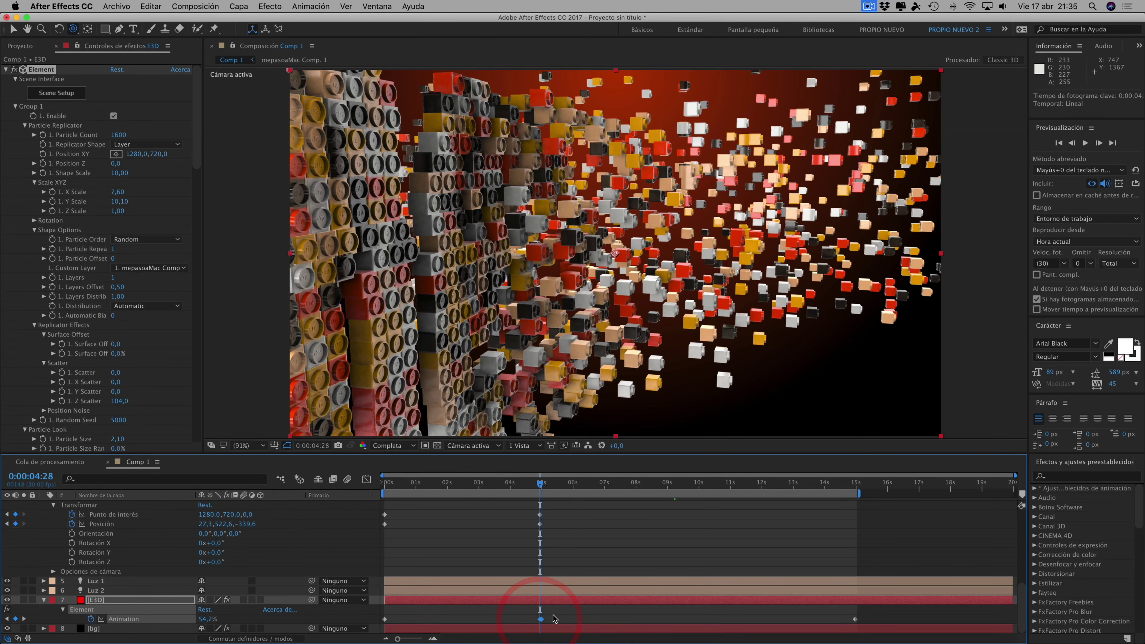
pyautogui.moveTo(542, 486); pyautogui.dragTo(546, 487)
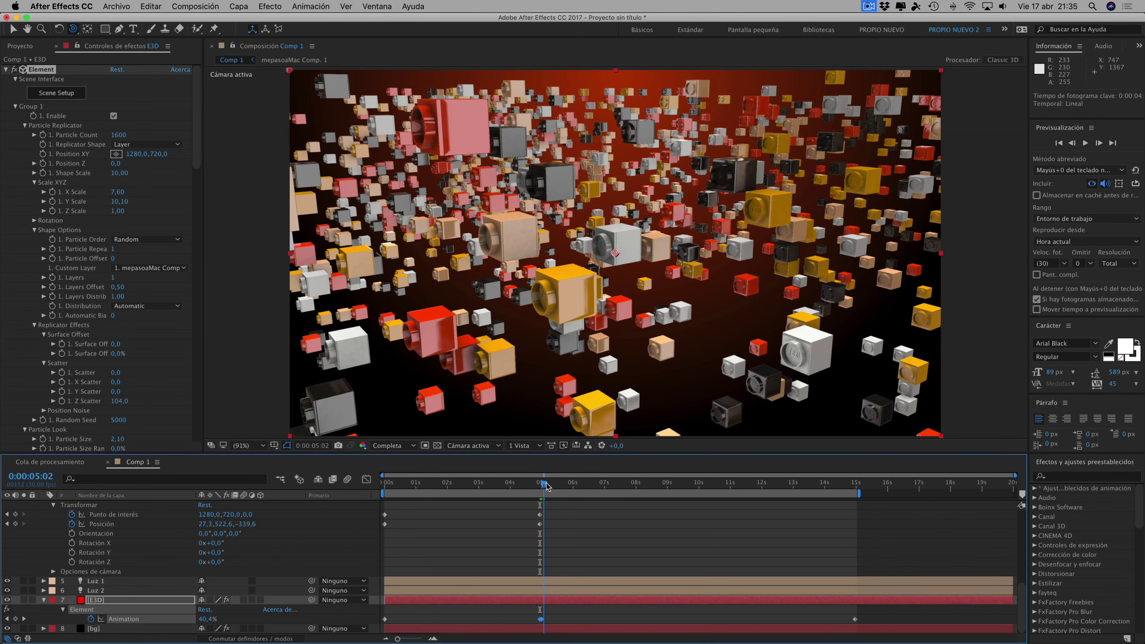
pyautogui.click(543, 569)
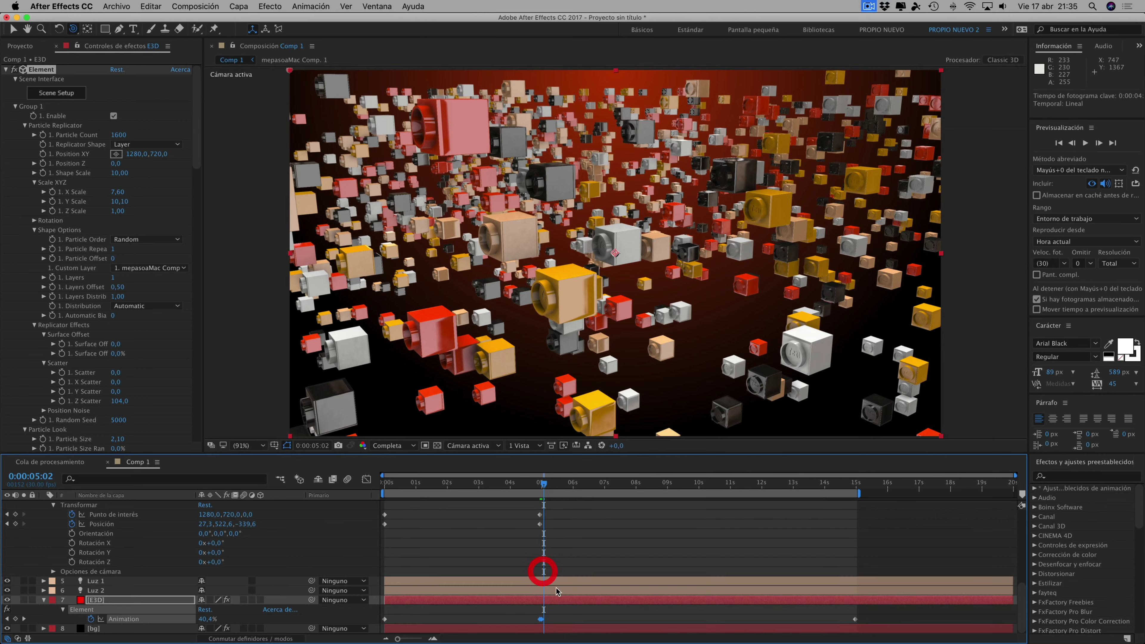
pyautogui.click(542, 619)
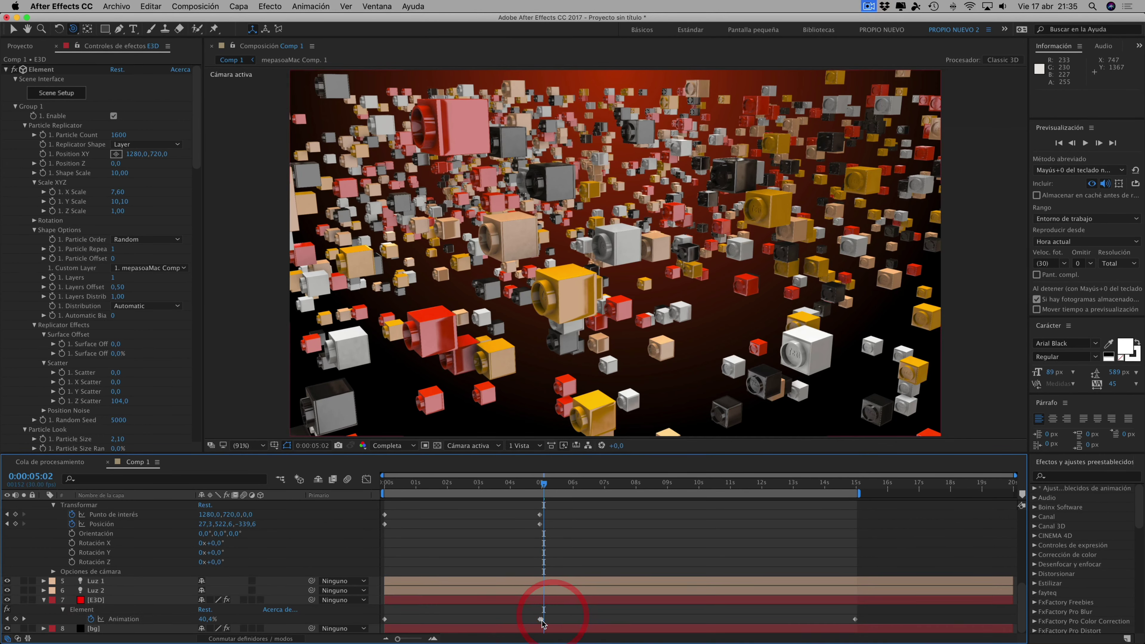
pyautogui.click(542, 620)
pyautogui.moveTo(542, 620); pyautogui.dragTo(539, 619)
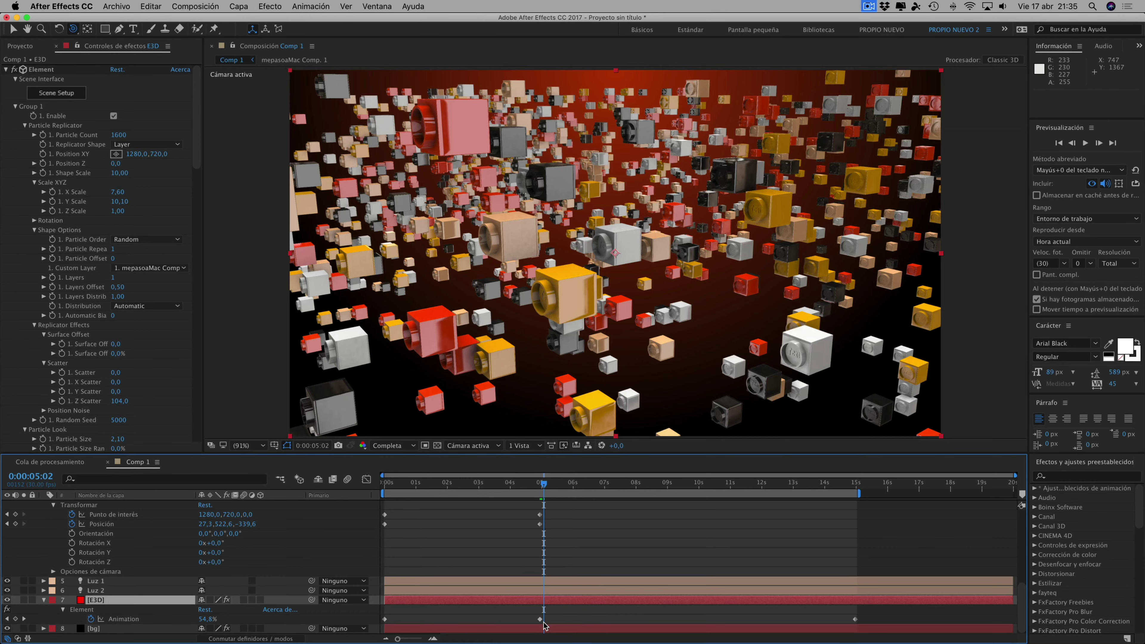
# Scrub to around 0:00:09:14 to watch the word assemble
pyautogui.moveTo(546, 487); pyautogui.dragTo(544, 487)
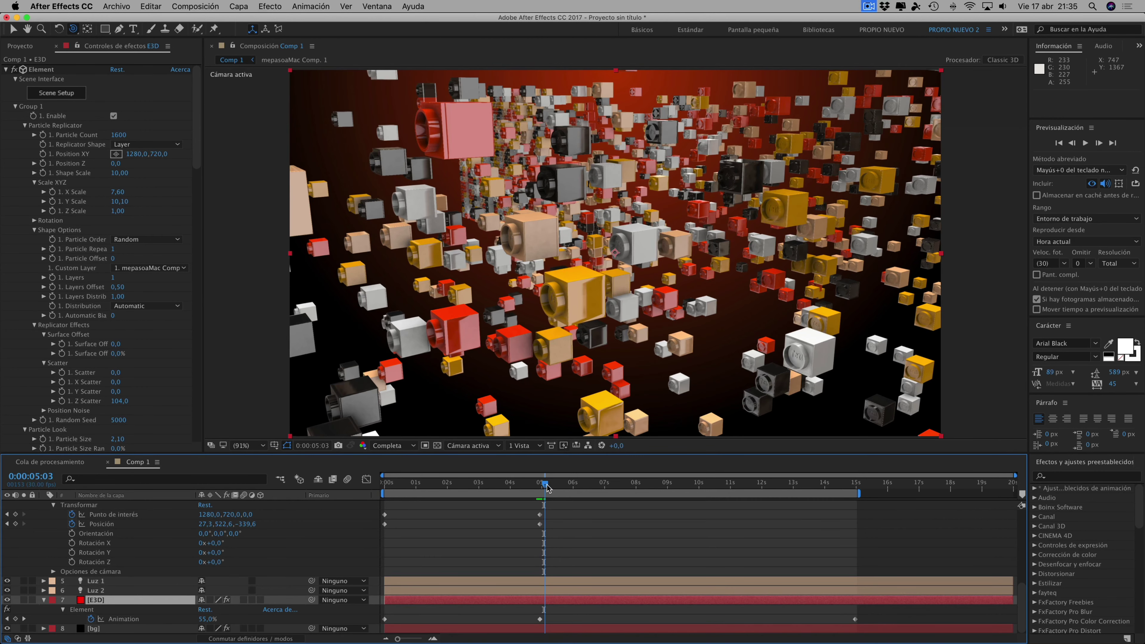
pyautogui.moveTo(547, 487); pyautogui.dragTo(744, 500)
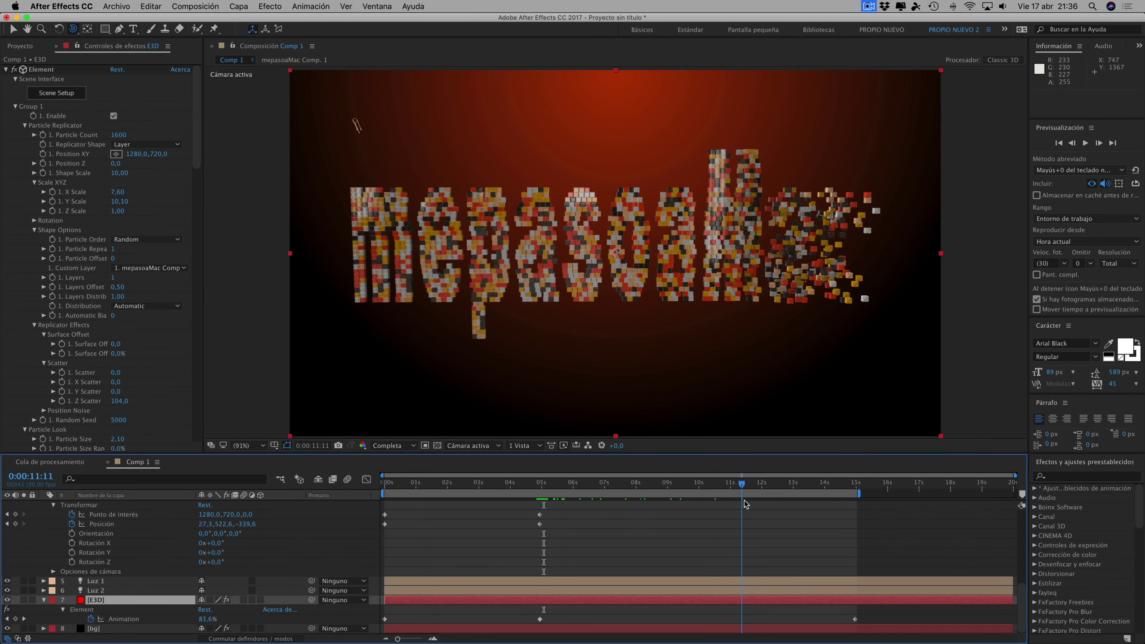
pyautogui.moveTo(741, 500); pyautogui.dragTo(685, 495)
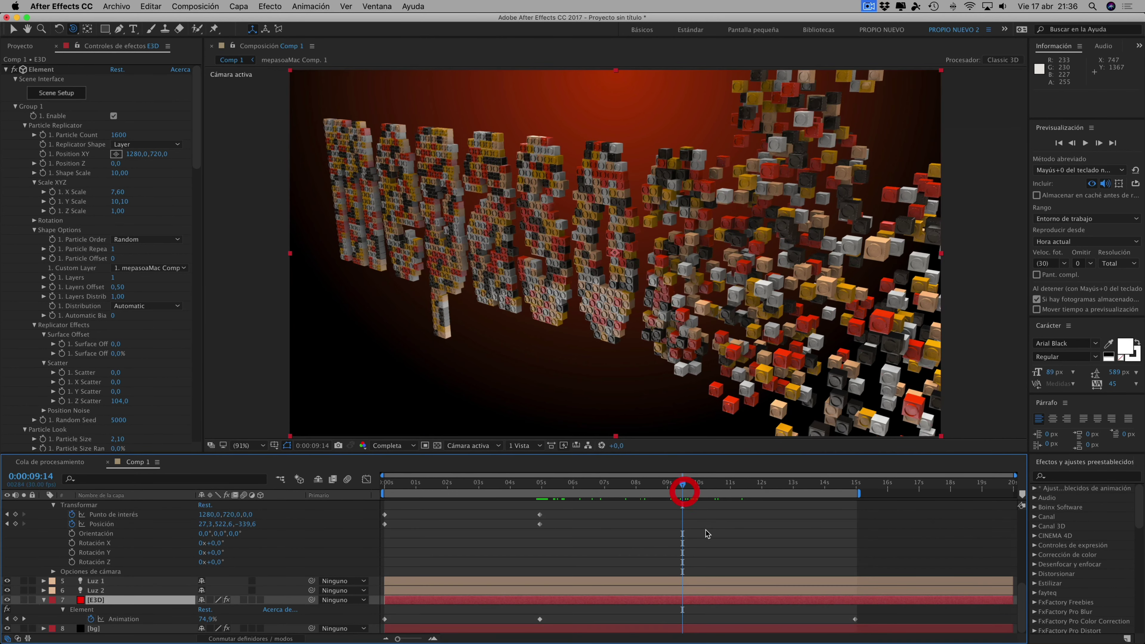
# Keyframe E3D's Element Animation at 0:00:09:28 with a value of about 60%
pyautogui.scroll(5, 698, 523)
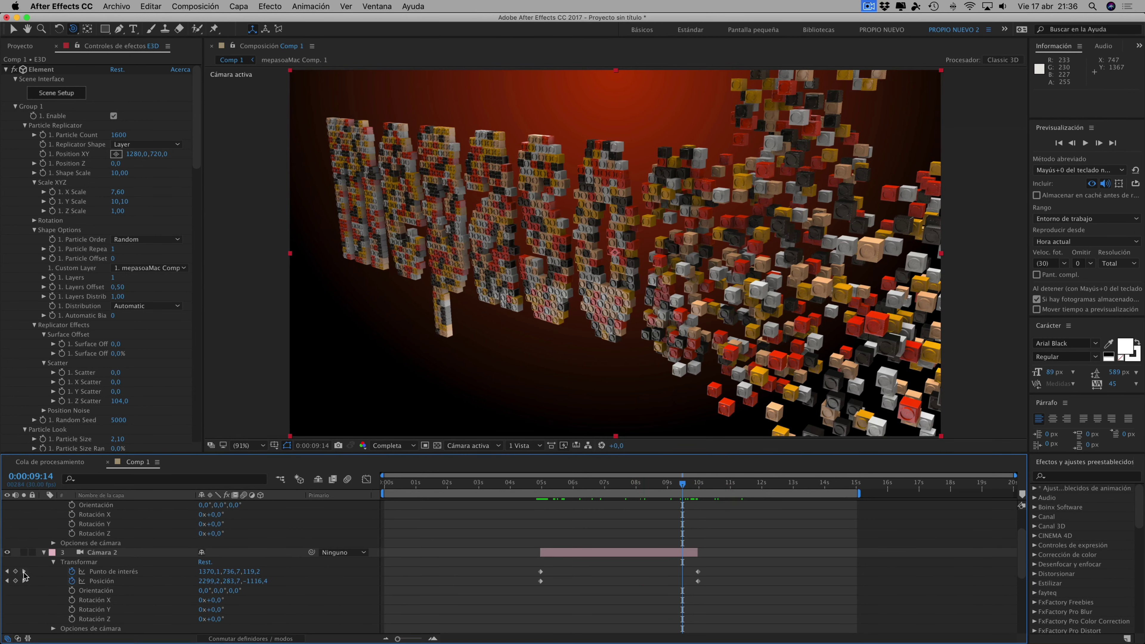
pyautogui.click(23, 572)
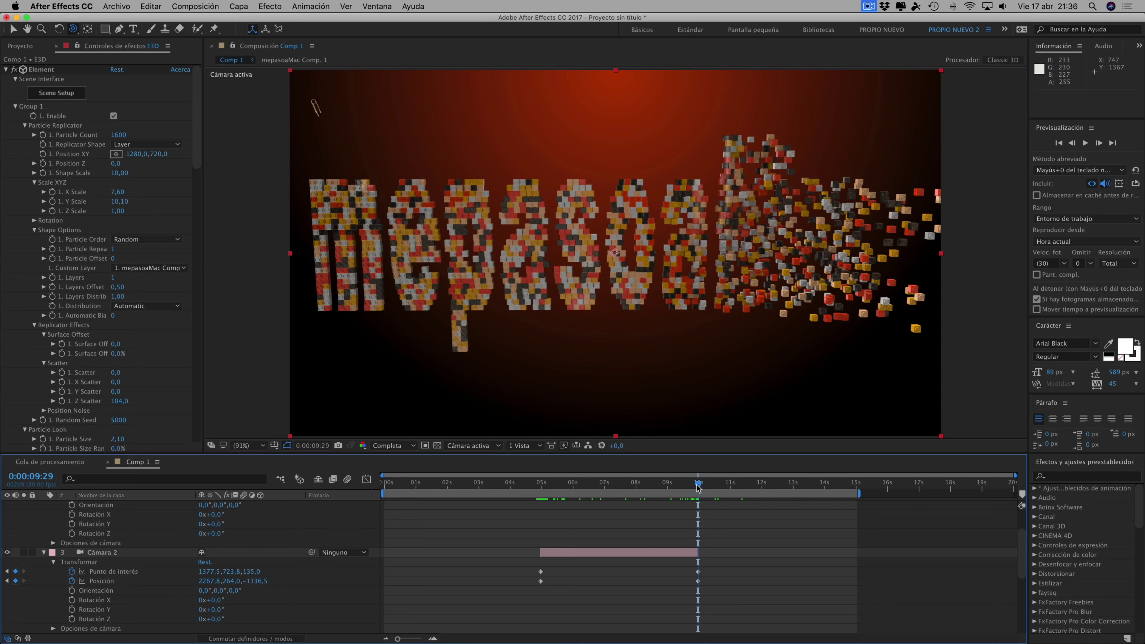
pyautogui.click(696, 486)
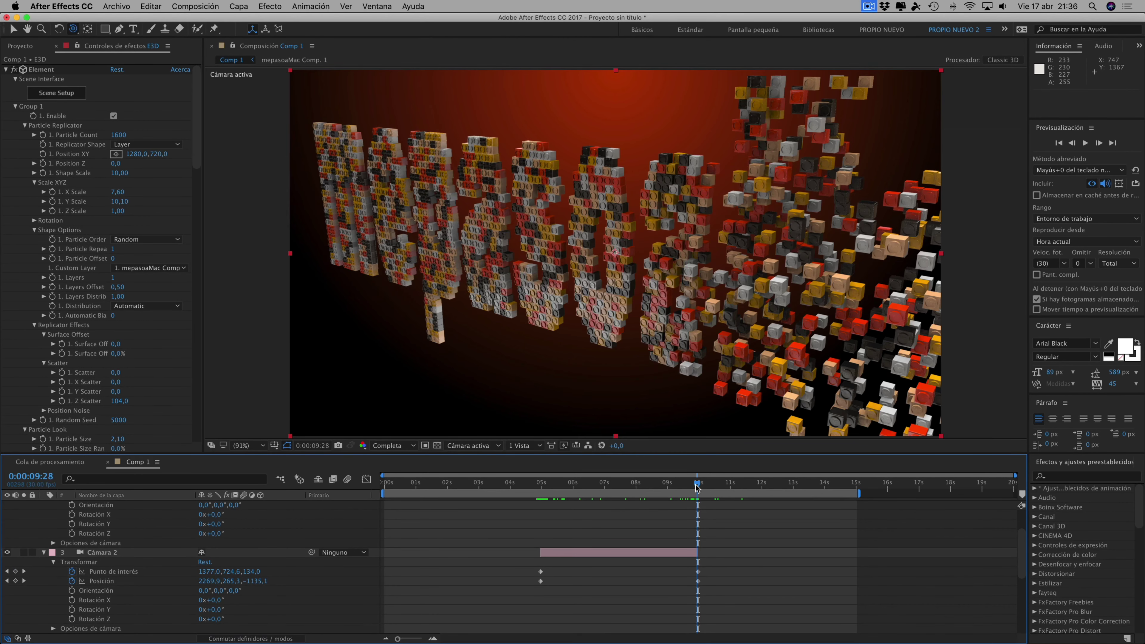
pyautogui.click(696, 484)
pyautogui.scroll(-5, 723, 529)
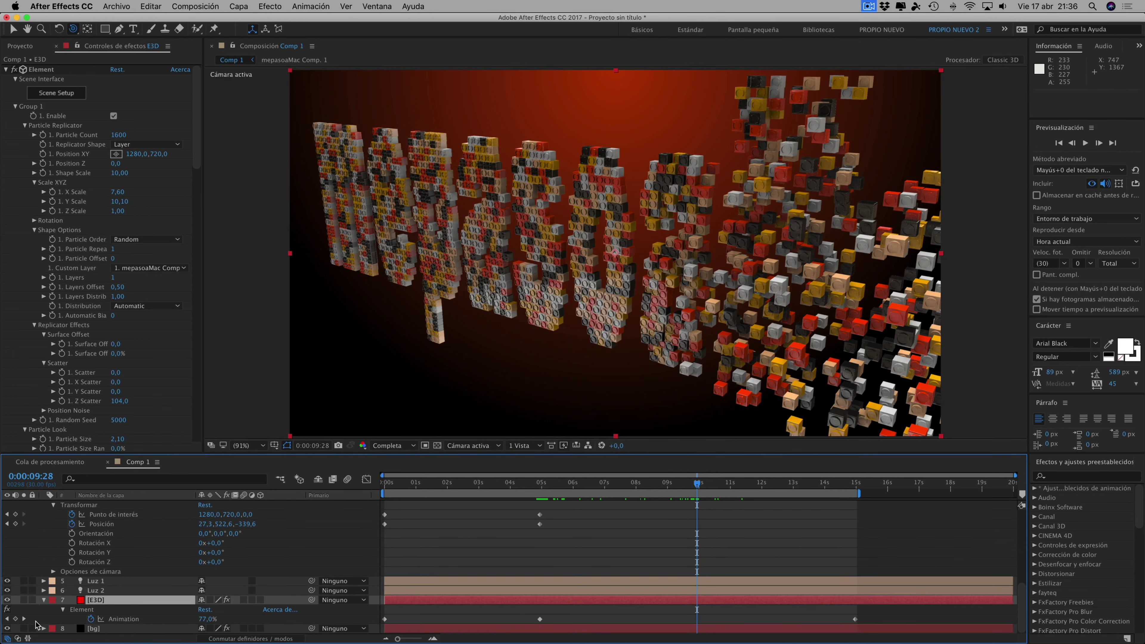
pyautogui.click(15, 619)
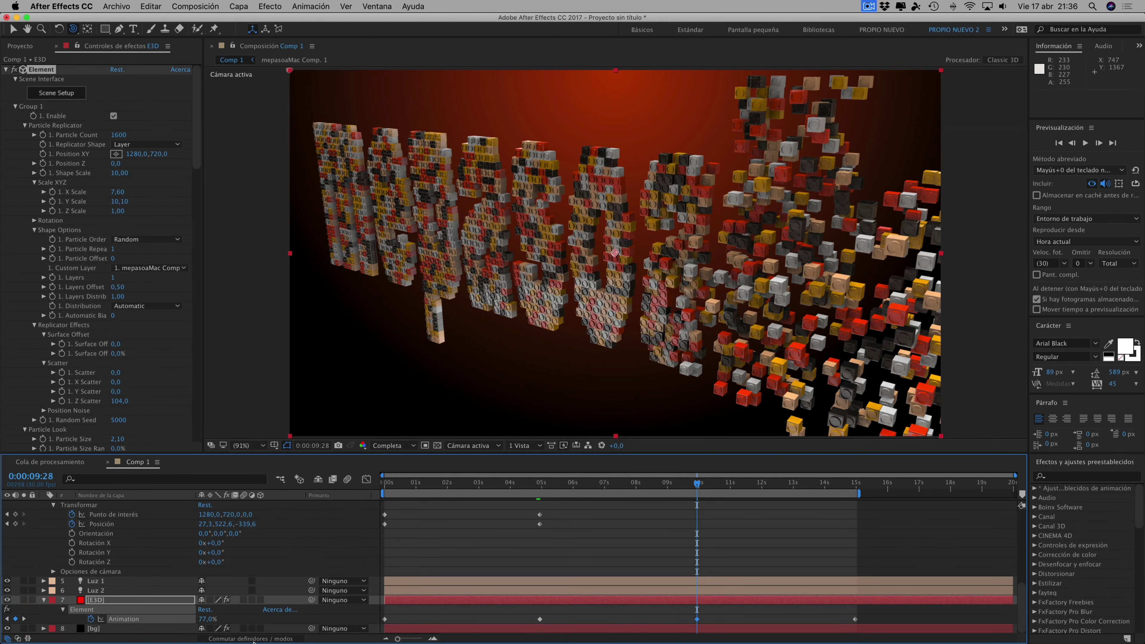
pyautogui.moveTo(194, 618); pyautogui.dragTo(195, 619)
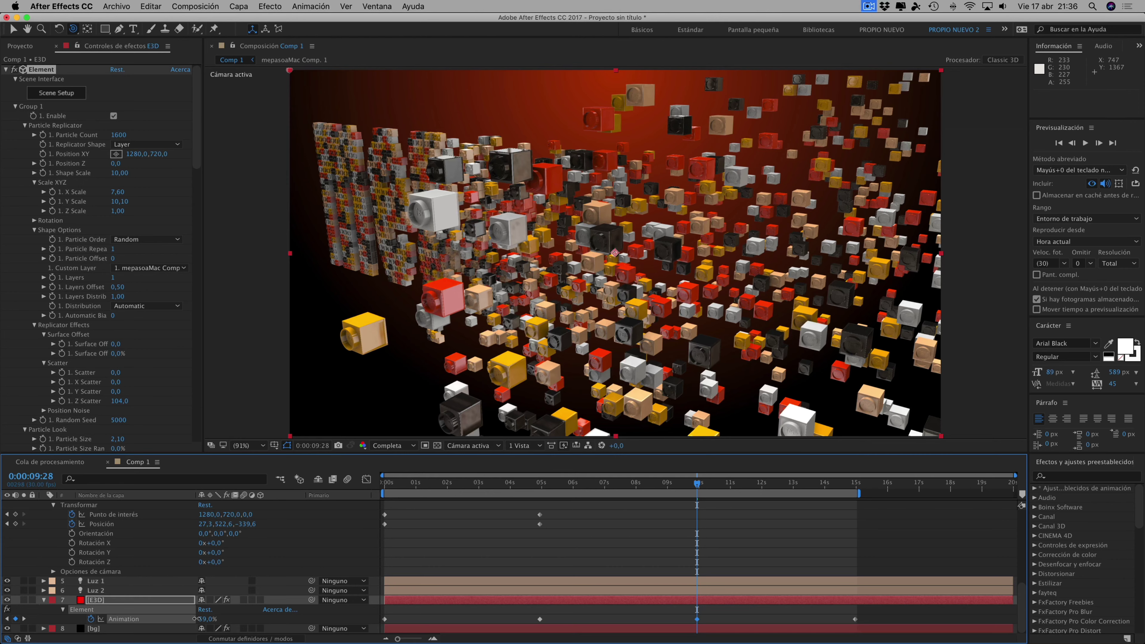
pyautogui.moveTo(195, 618); pyautogui.dragTo(197, 618)
# Scrub the timeline to preview the bricks, ending at Cámara 2's first keyframe 0:00:04:29
pyautogui.moveTo(696, 485)
pyautogui.mouseDown()
pyautogui.moveTo(541, 478)
pyautogui.moveTo(697, 481)
pyautogui.mouseUp()
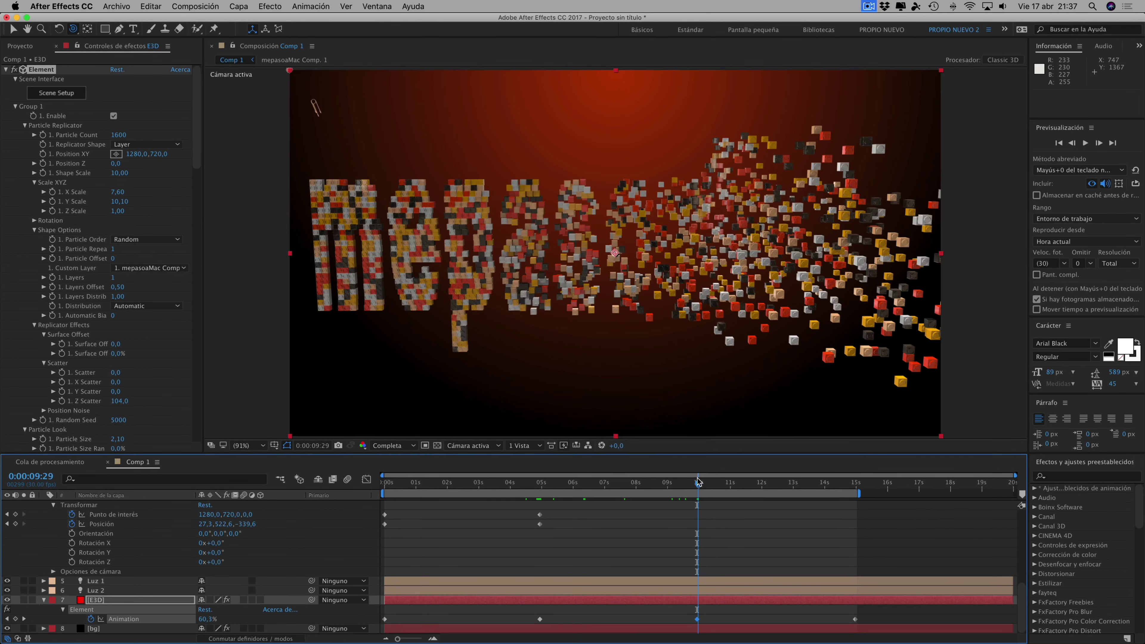
pyautogui.moveTo(698, 481)
pyautogui.mouseDown()
pyautogui.moveTo(770, 484)
pyautogui.moveTo(704, 482)
pyautogui.mouseUp()
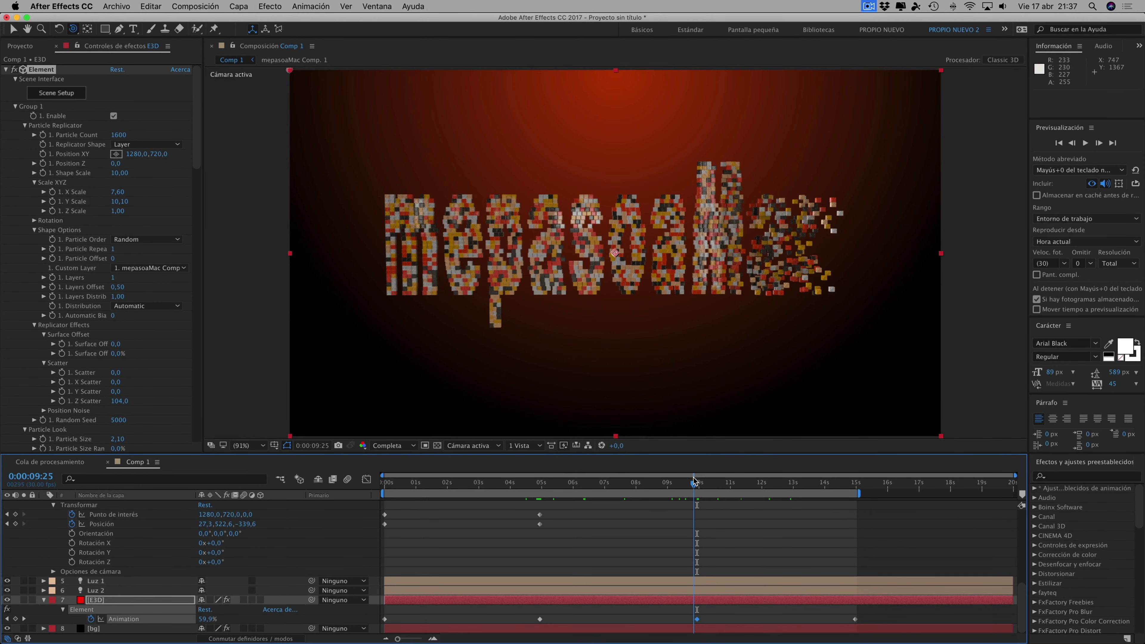
pyautogui.click(625, 474)
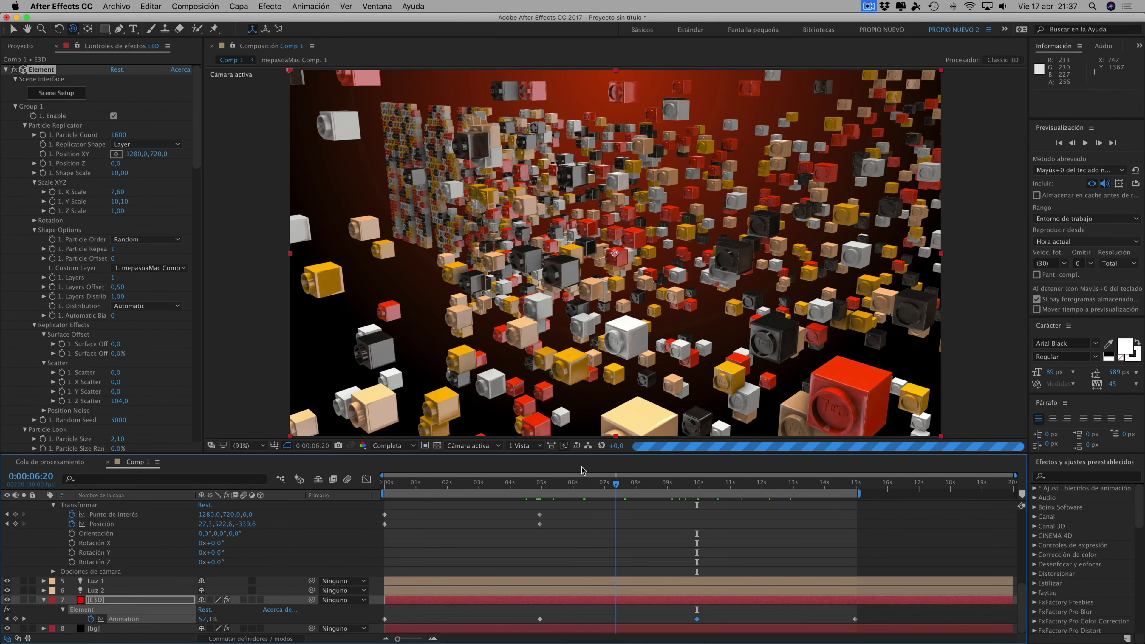
pyautogui.click(582, 476)
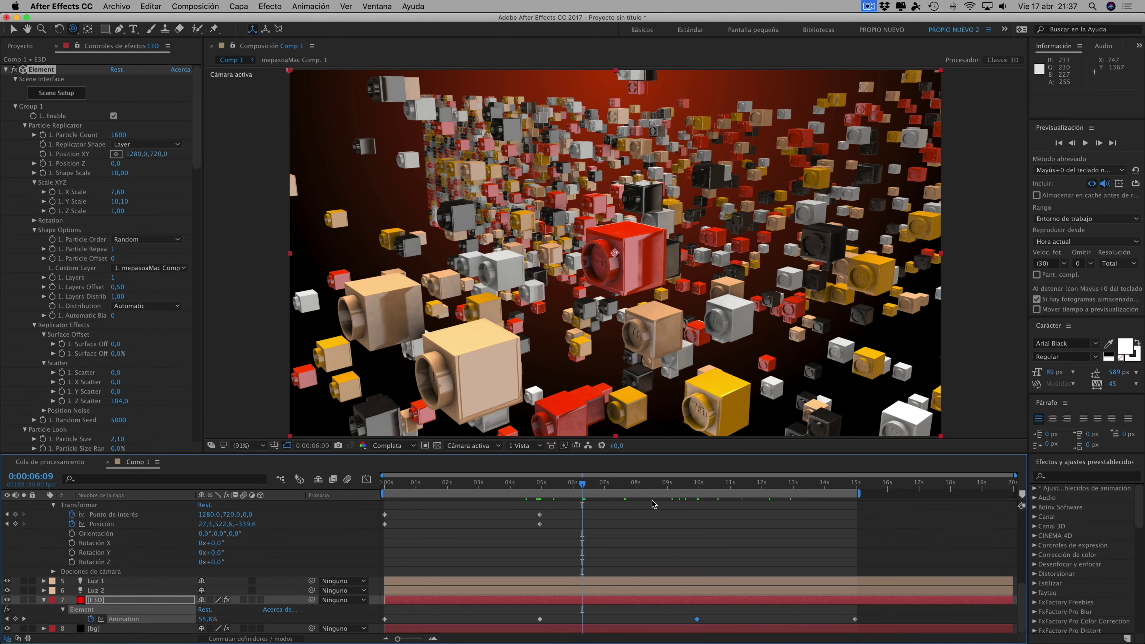
pyautogui.scroll(5, 653, 504)
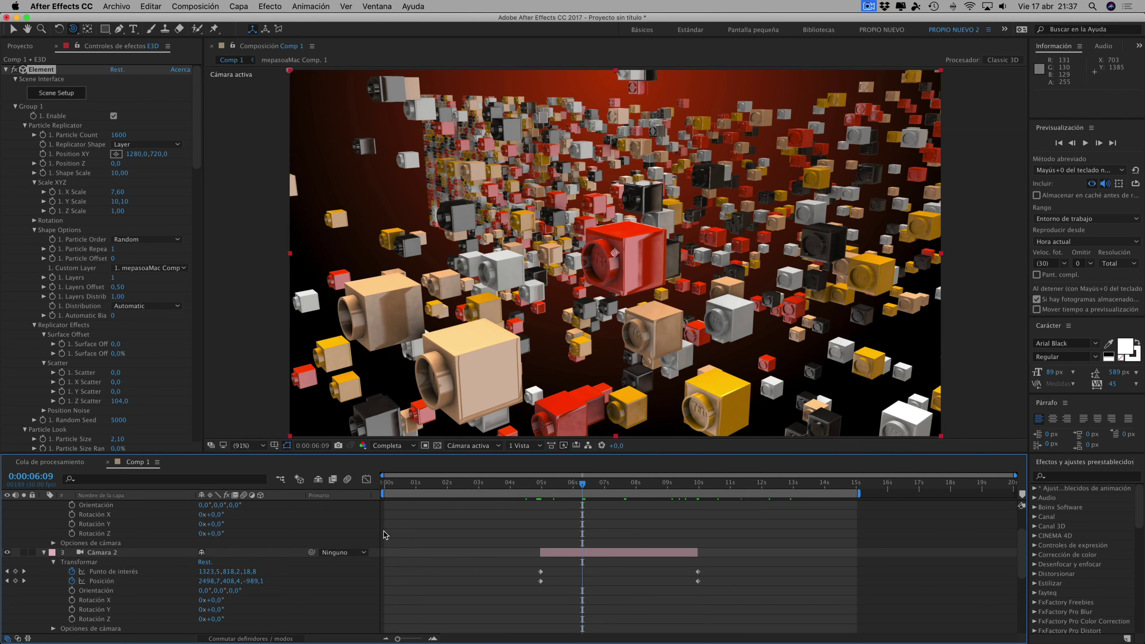
pyautogui.scroll(-2, 451, 532)
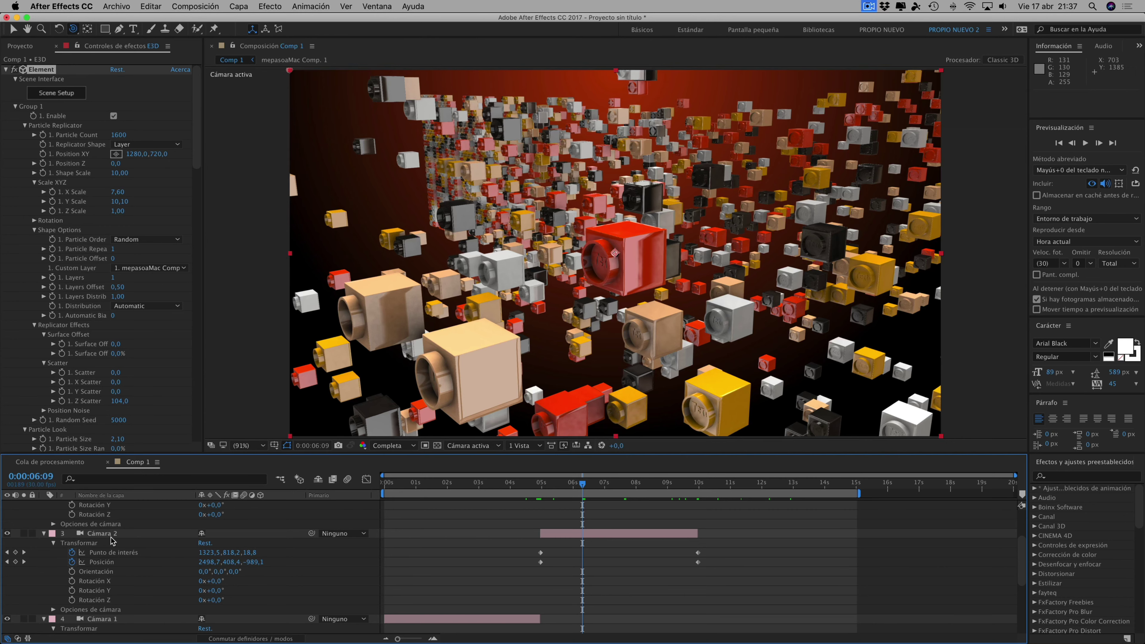
pyautogui.click(540, 483)
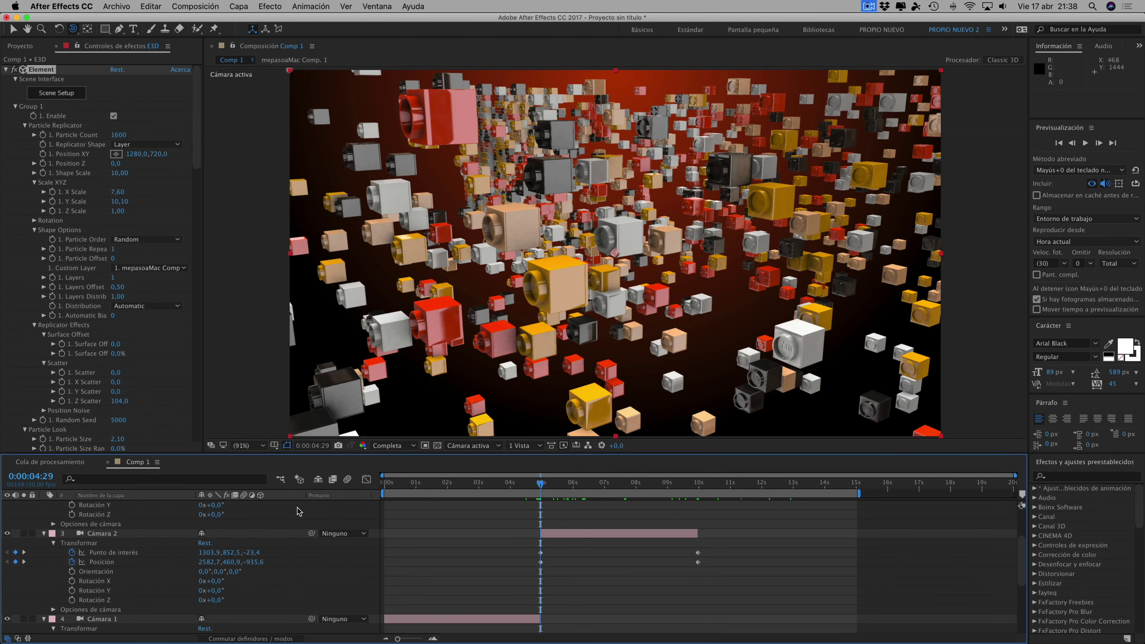
# Create a null object (Nulo 1), place it directly above Cámara 2, and make it 3D
pyautogui.click(239, 6)
pyautogui.moveTo(315, 21)
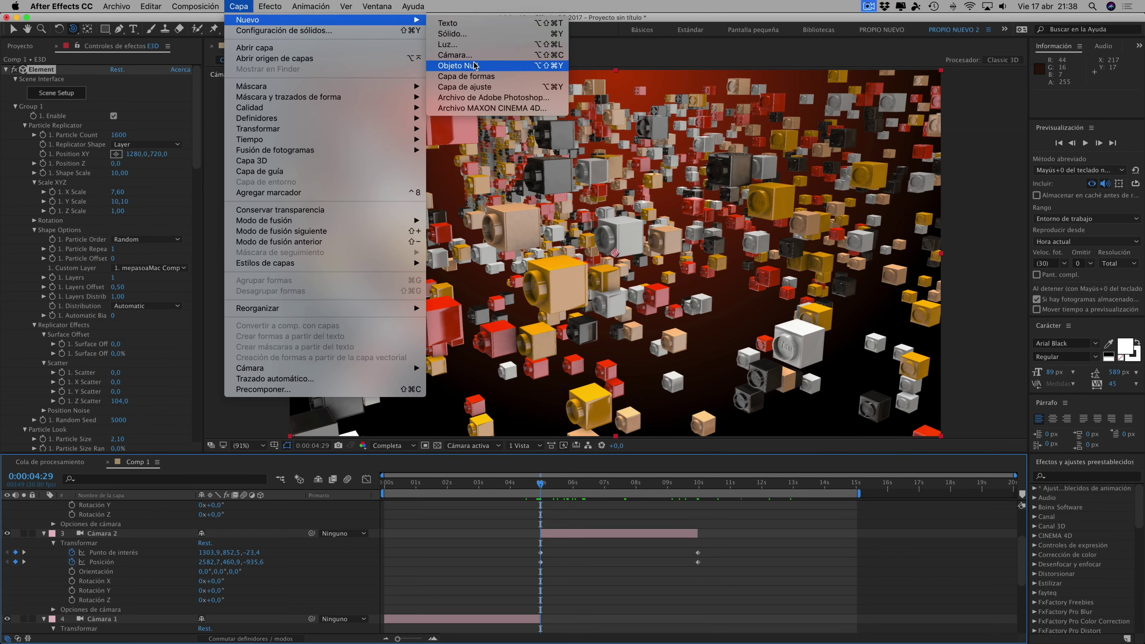
pyautogui.click(458, 65)
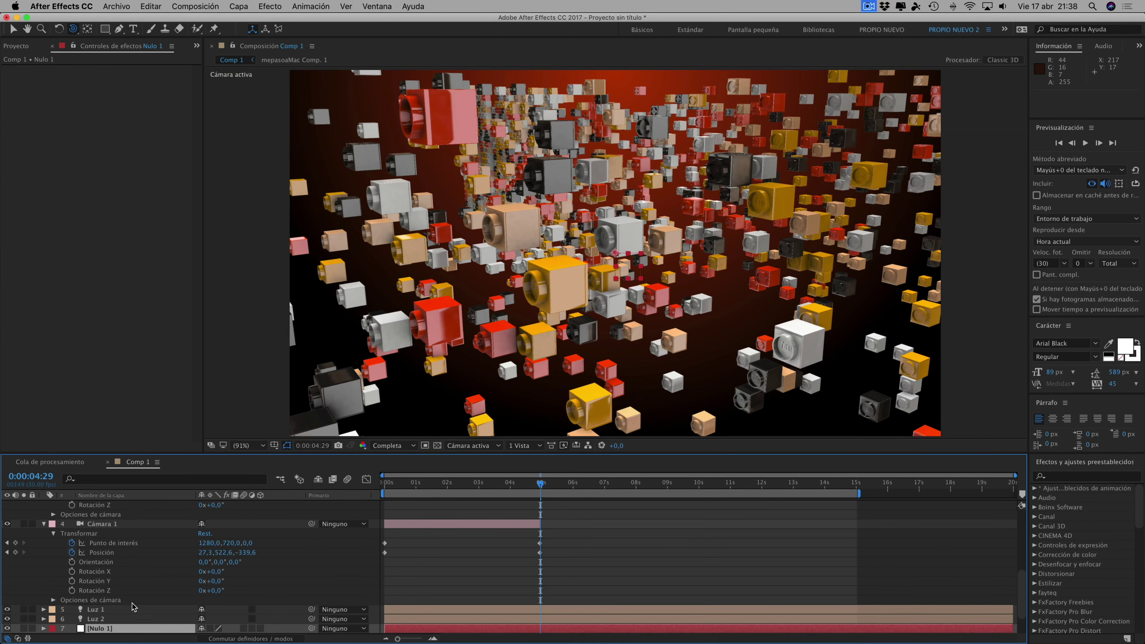
pyautogui.moveTo(103, 628); pyautogui.dragTo(123, 521)
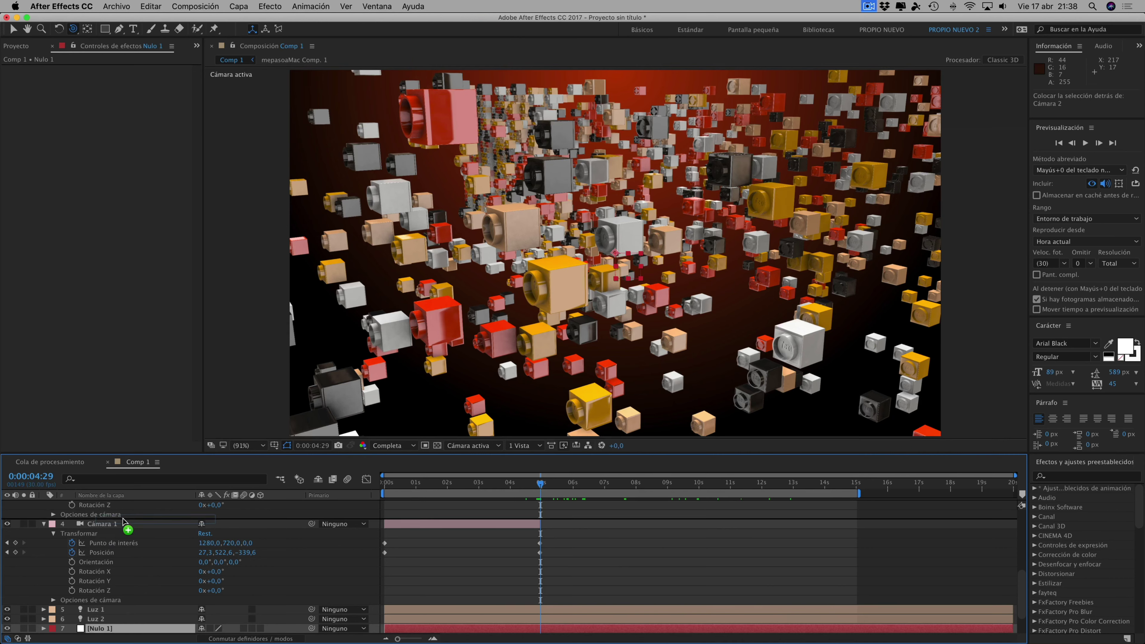
pyautogui.scroll(5, 141, 540)
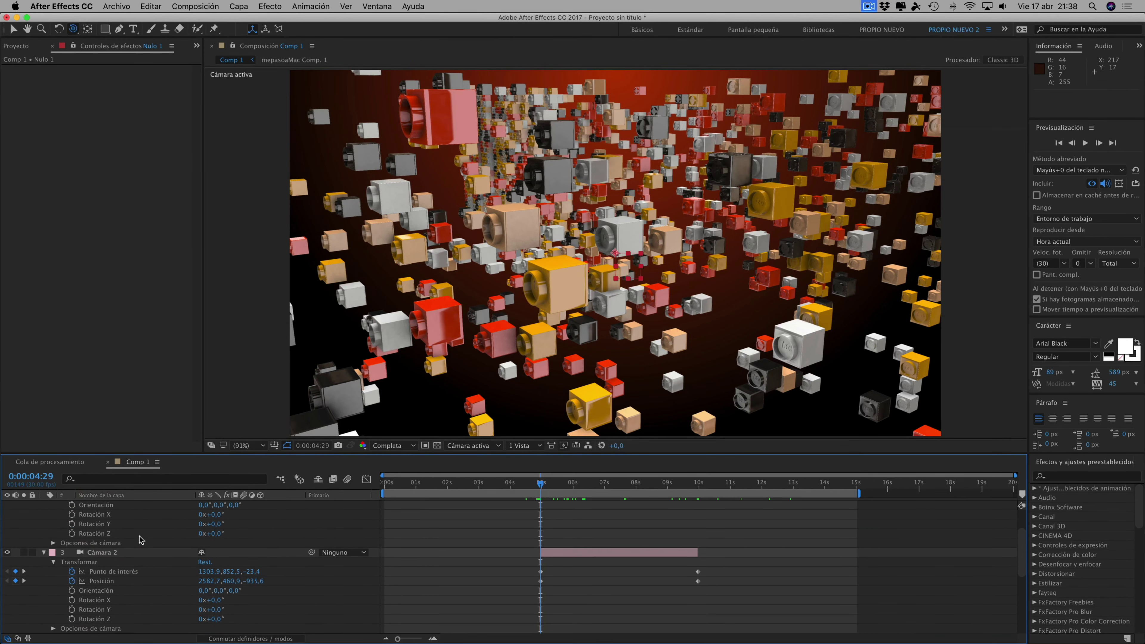
pyautogui.moveTo(103, 621); pyautogui.dragTo(97, 532)
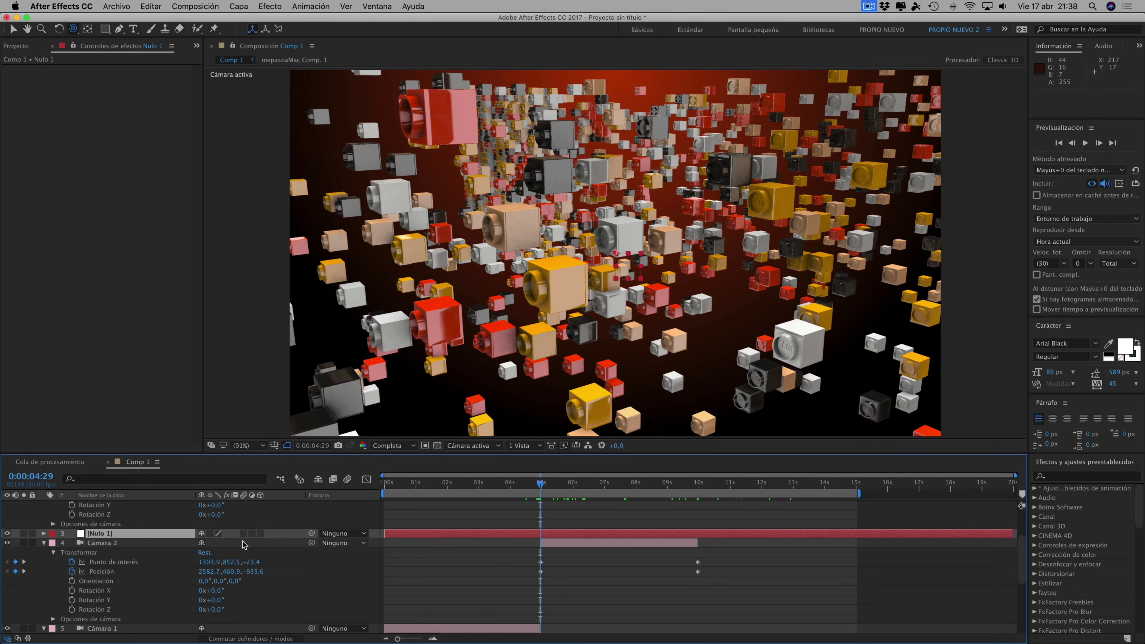
pyautogui.click(260, 533)
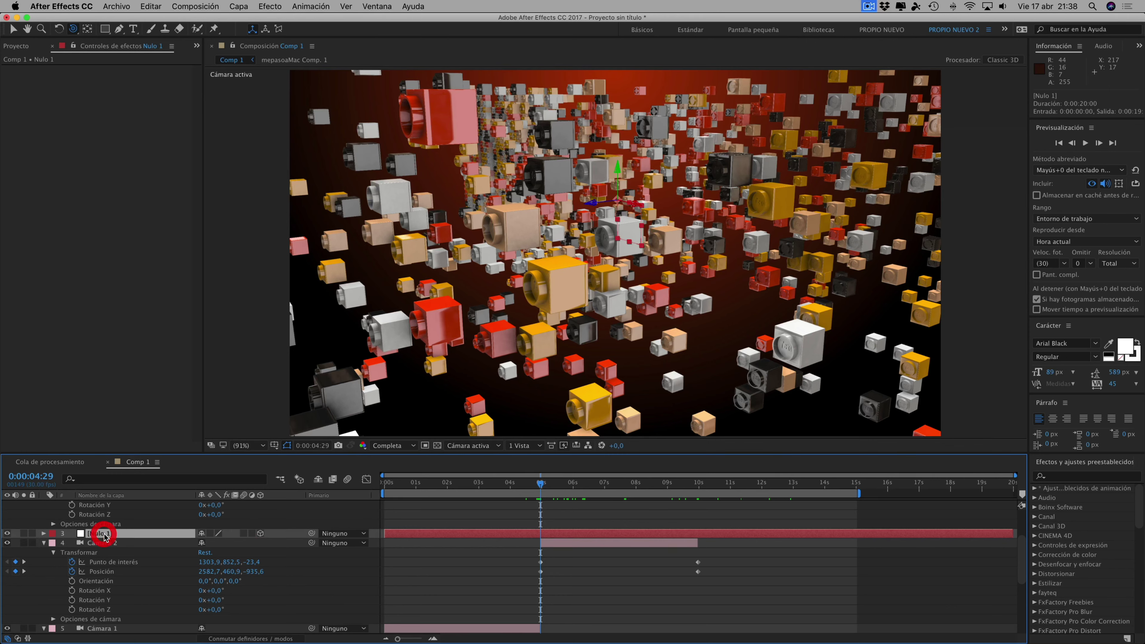
# Rename the null layer to 'nulo camara2'
pyautogui.rightClick(104, 534)
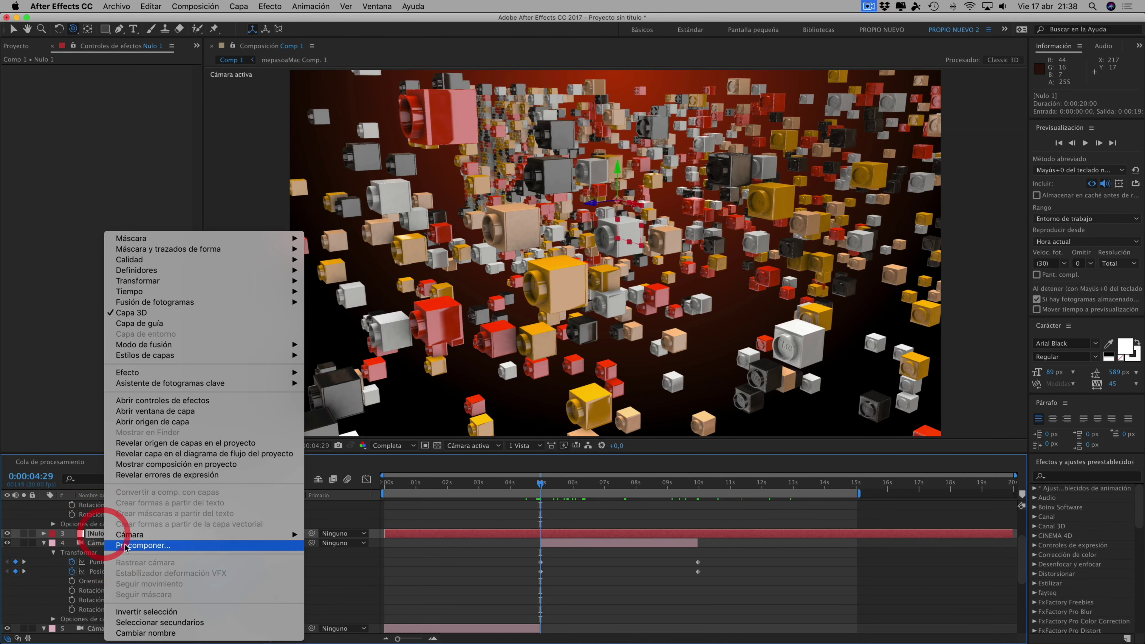
pyautogui.click(133, 632)
pyautogui.write('nulo camara2')
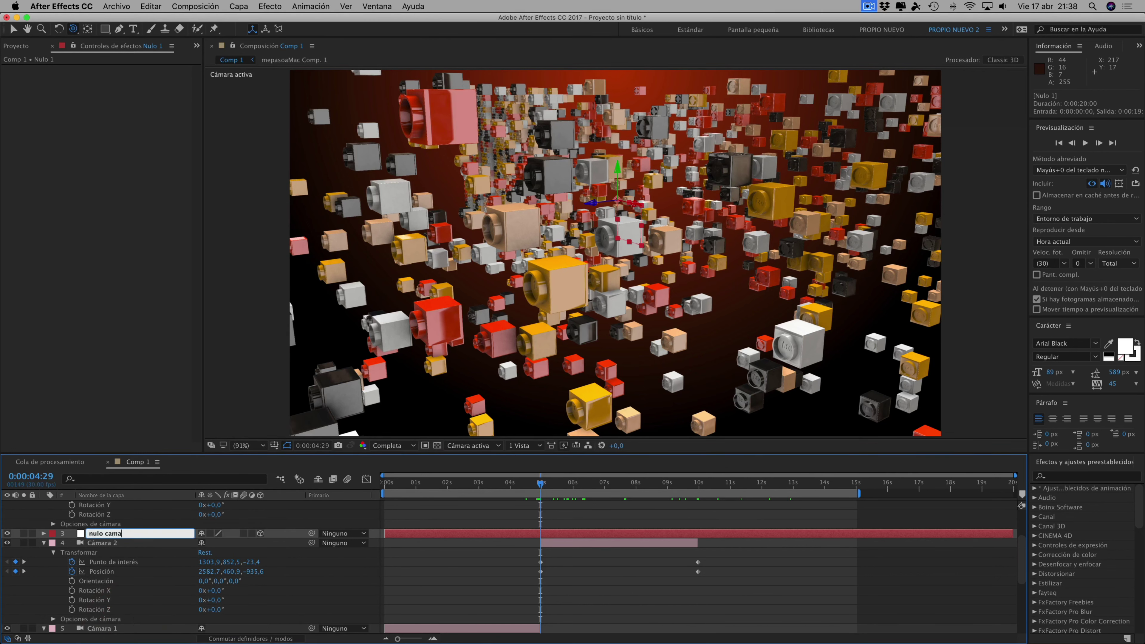
pyautogui.click(147, 546)
pyautogui.click(120, 533)
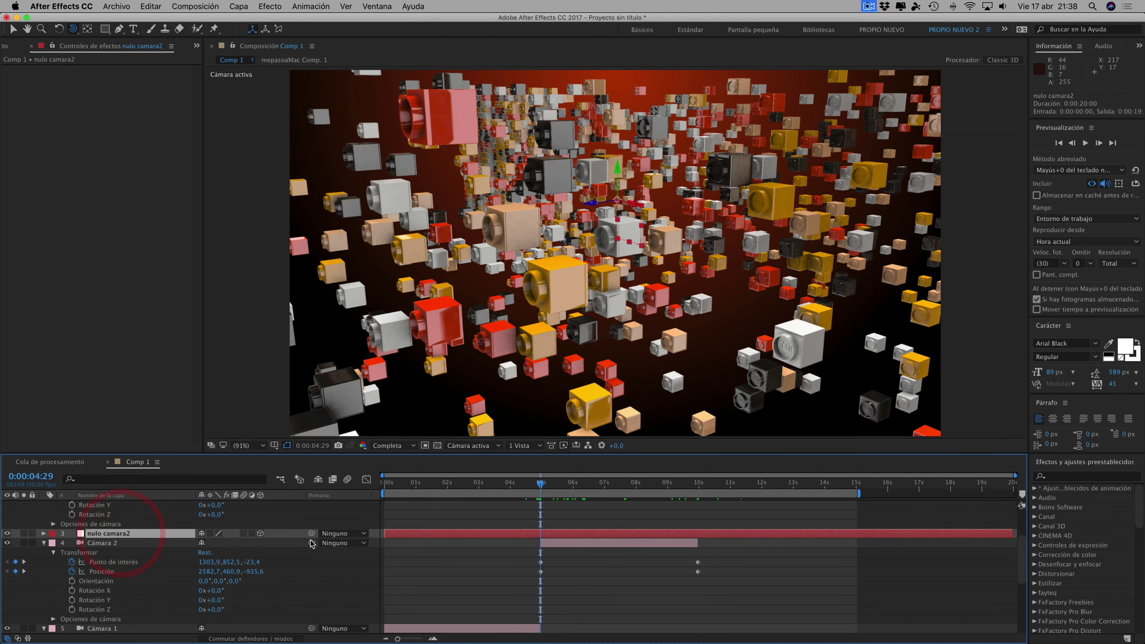
# Parent Cámara 2 to nulo camara2 and rotate the null to -60° on Y
pyautogui.moveTo(311, 544); pyautogui.dragTo(123, 535)
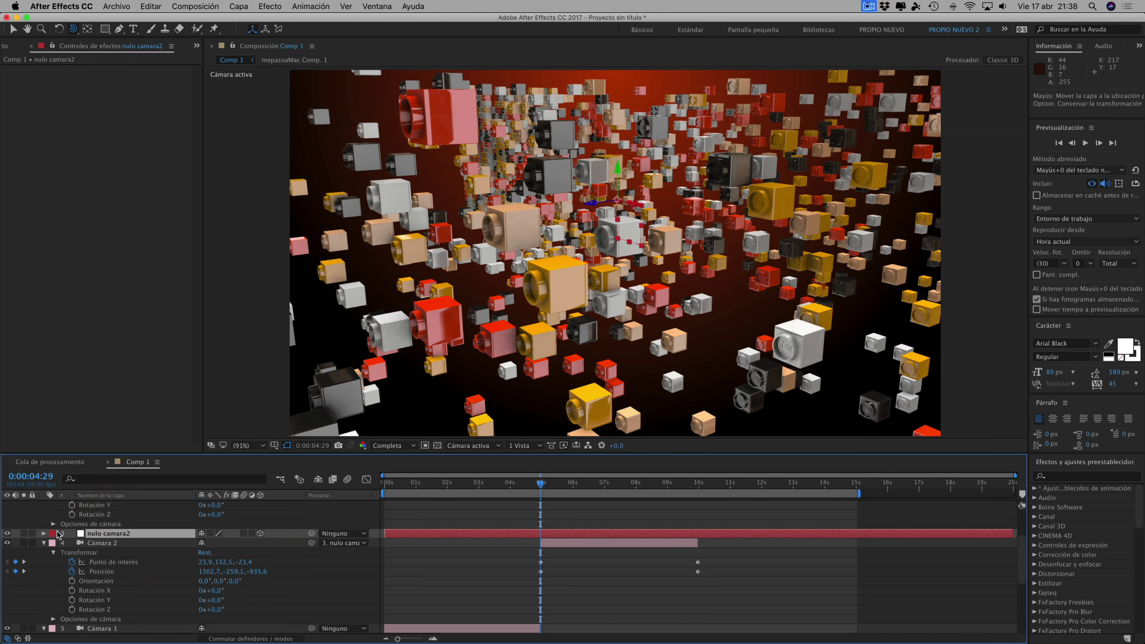
pyautogui.click(43, 533)
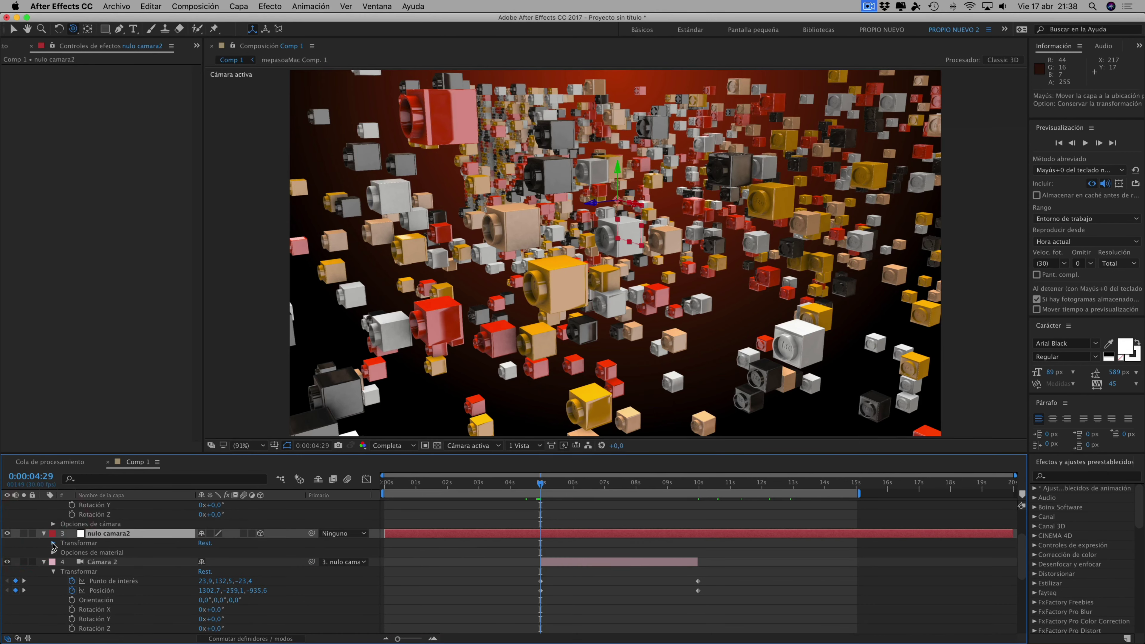
pyautogui.click(53, 543)
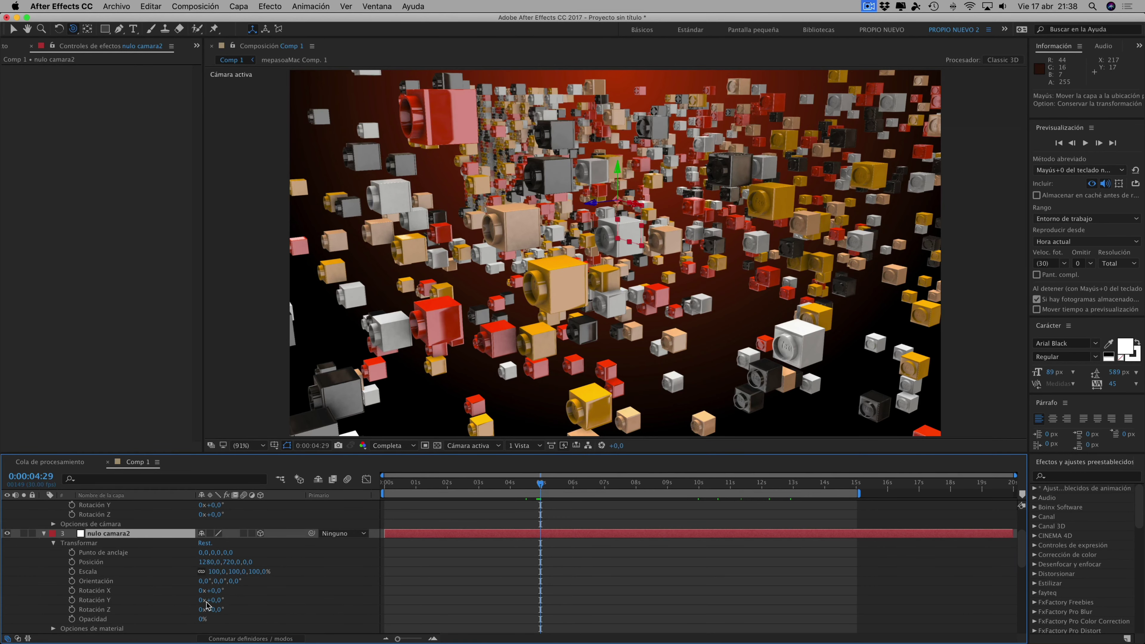
pyautogui.moveTo(207, 601)
pyautogui.mouseDown()
pyautogui.moveTo(219, 600)
pyautogui.moveTo(176, 594)
pyautogui.mouseUp()
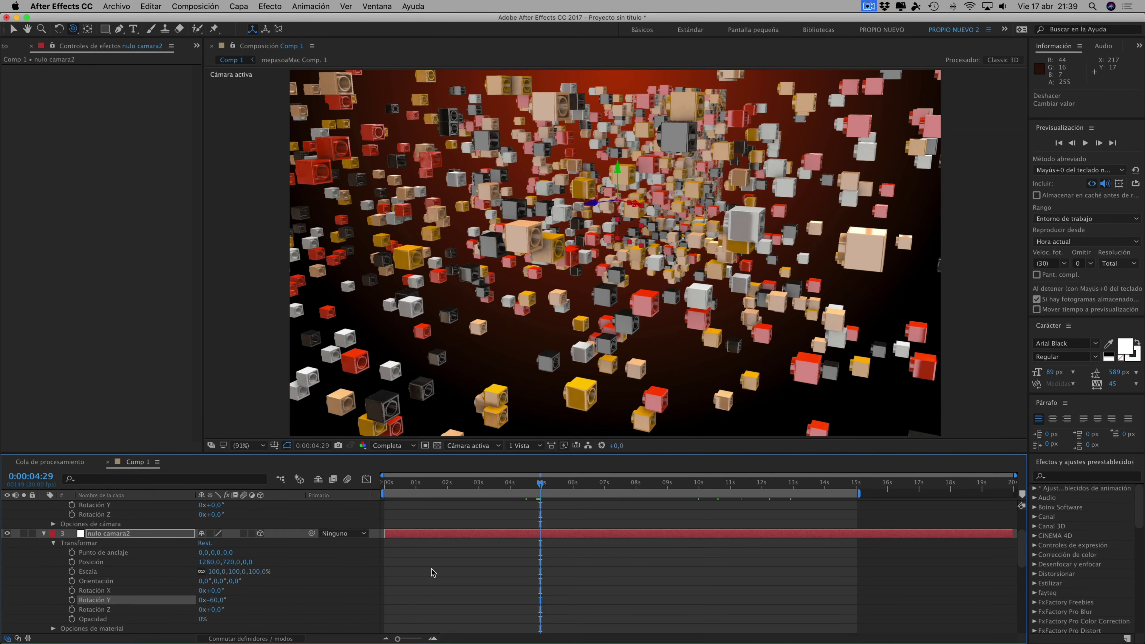
# Compare Cámara 2's views around 0:00:04:29 and keyframe the null's -60° Y Rotation there
pyautogui.click(541, 488)
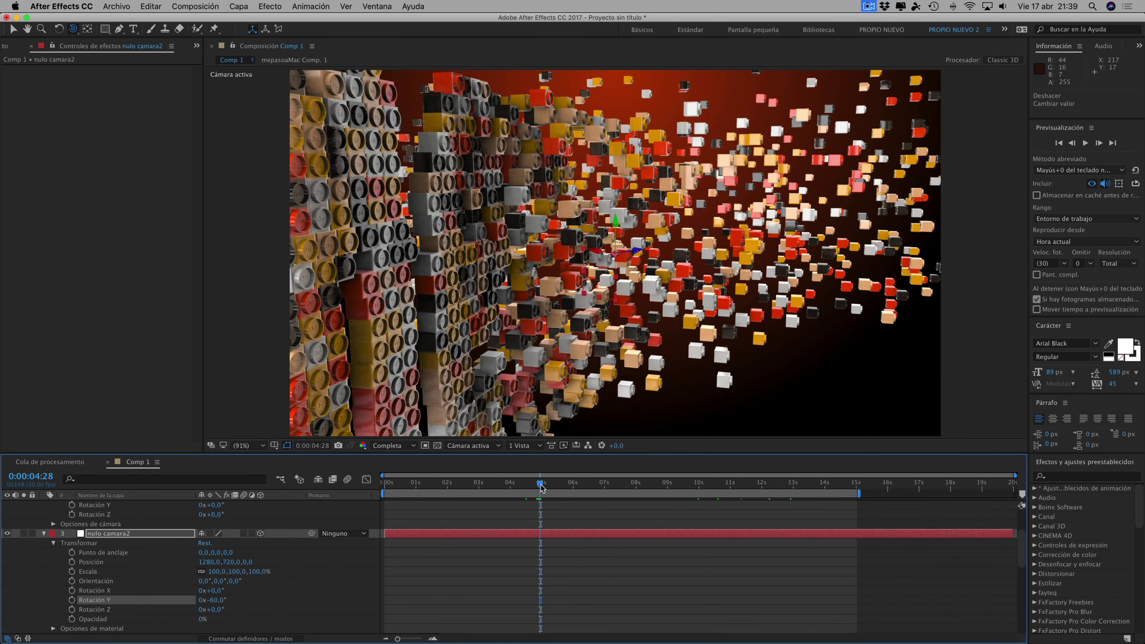
pyautogui.click(541, 487)
pyautogui.click(541, 488)
pyautogui.click(543, 487)
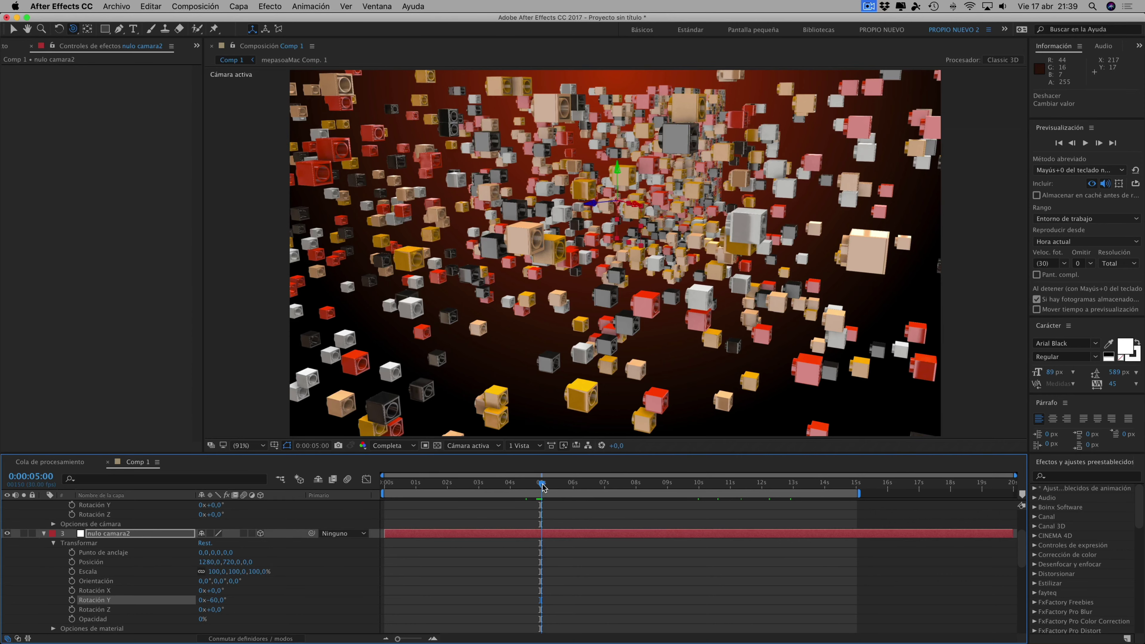
pyautogui.click(540, 487)
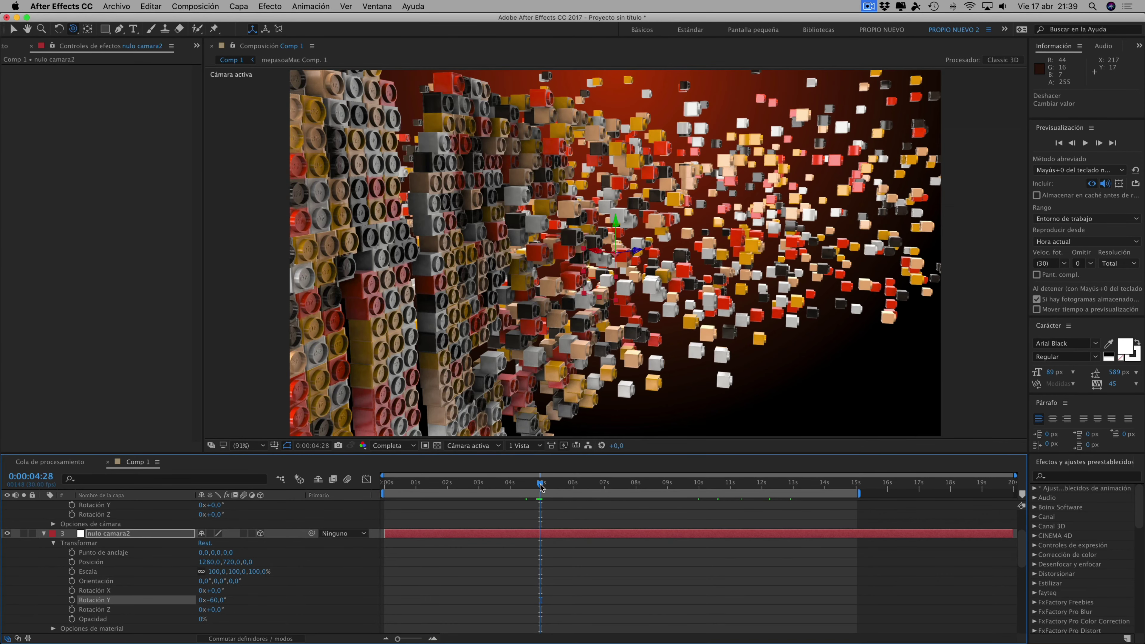
pyautogui.click(541, 486)
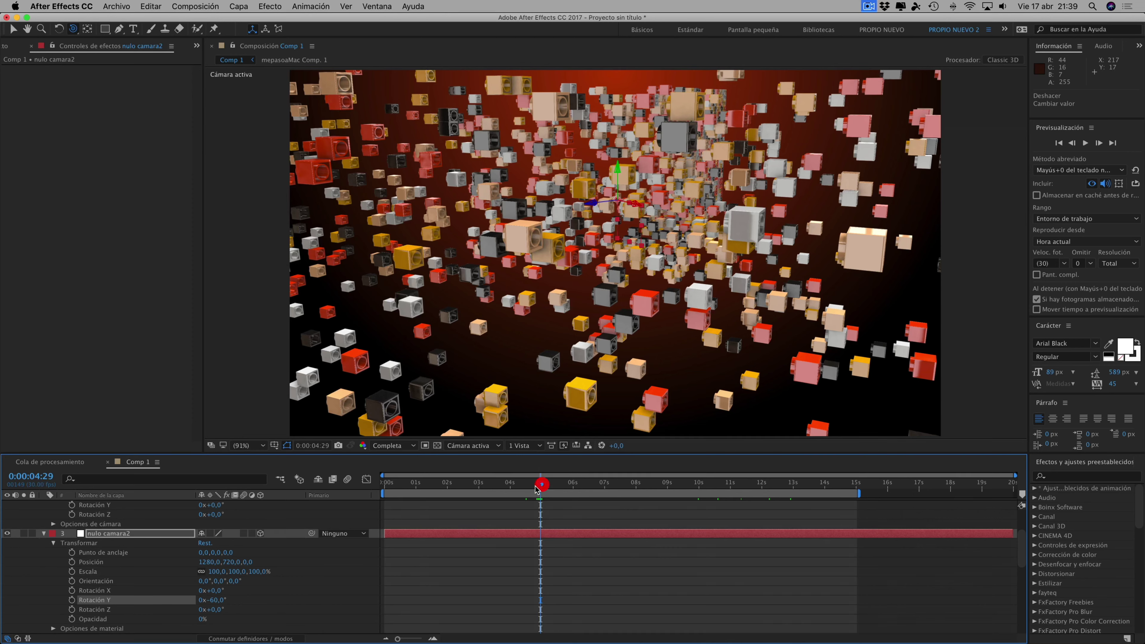
pyautogui.hotkey('alt', 'shift', 'r')
# Set a starting Rotación Y keyframe and move the playhead to 0:00:09:28
pyautogui.click(71, 600)
pyautogui.moveTo(560, 489); pyautogui.dragTo(622, 487)
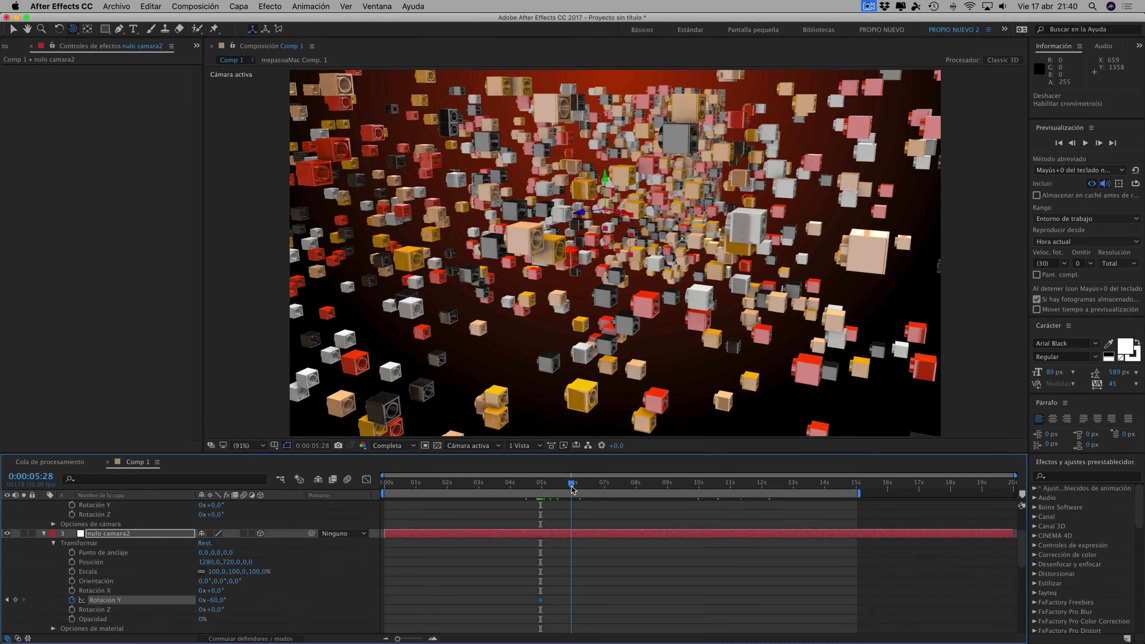
pyautogui.scroll(1, 676, 518)
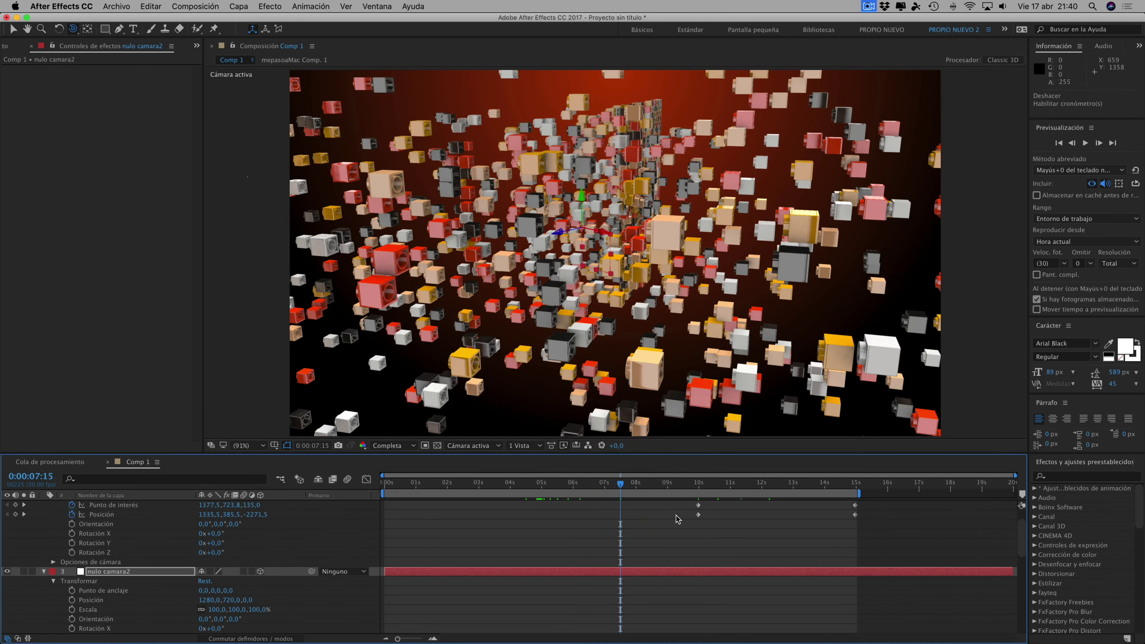
pyautogui.scroll(3, 676, 516)
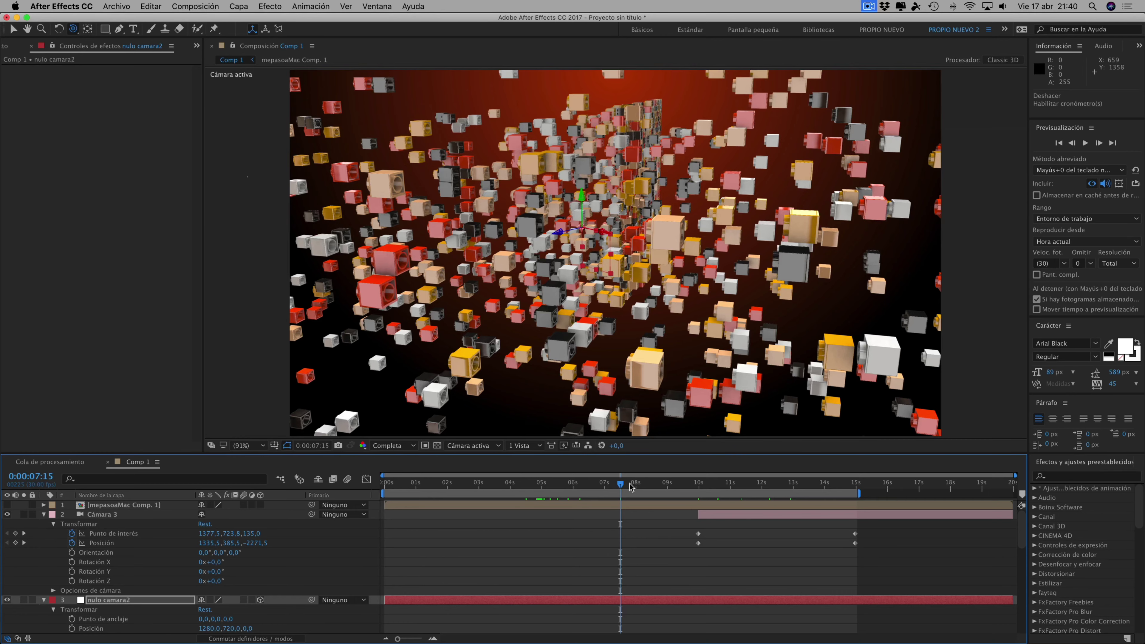
pyautogui.moveTo(620, 484); pyautogui.dragTo(685, 484)
pyautogui.click(698, 496)
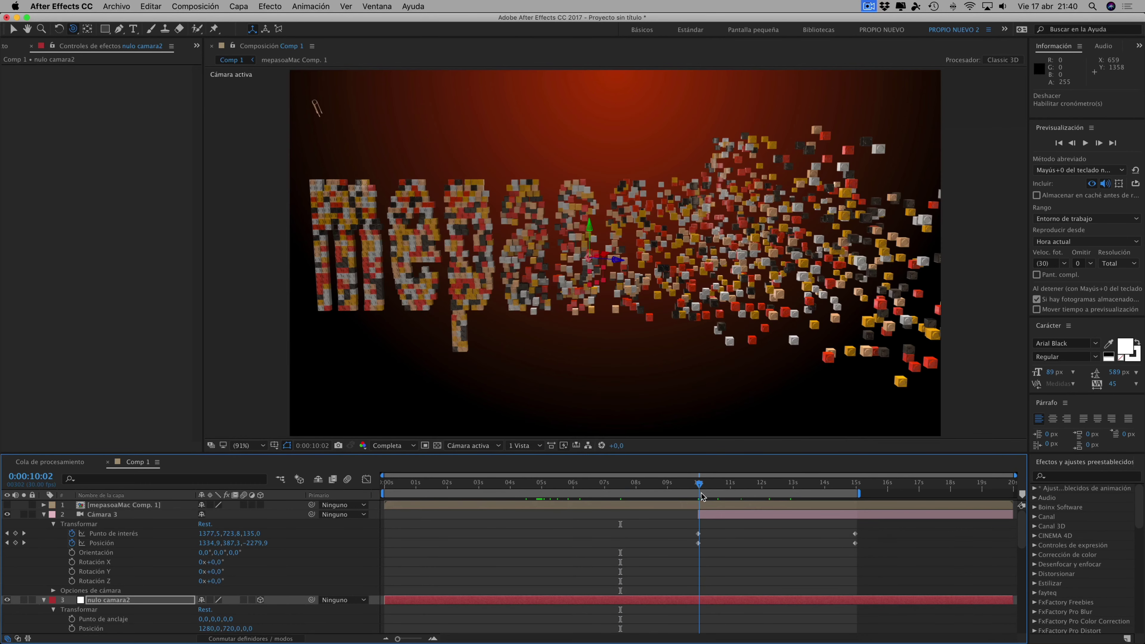
pyautogui.click(697, 496)
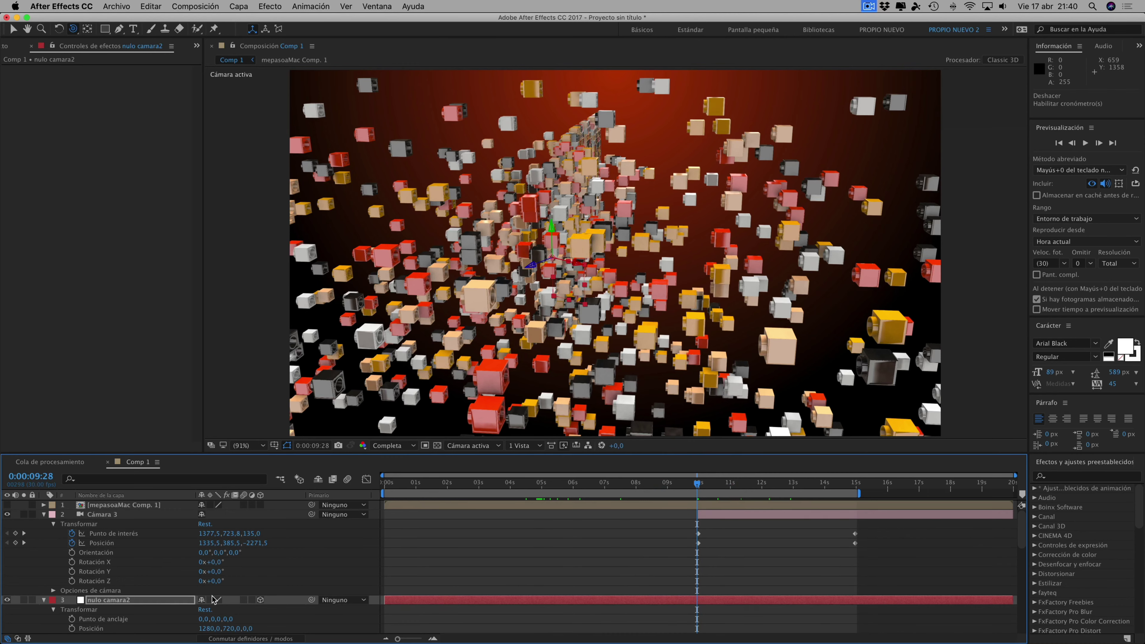
# Scrub nulo camara2's Y Rotation back from -60° to add a second keyframe, then review
pyautogui.scroll(-5, 214, 600)
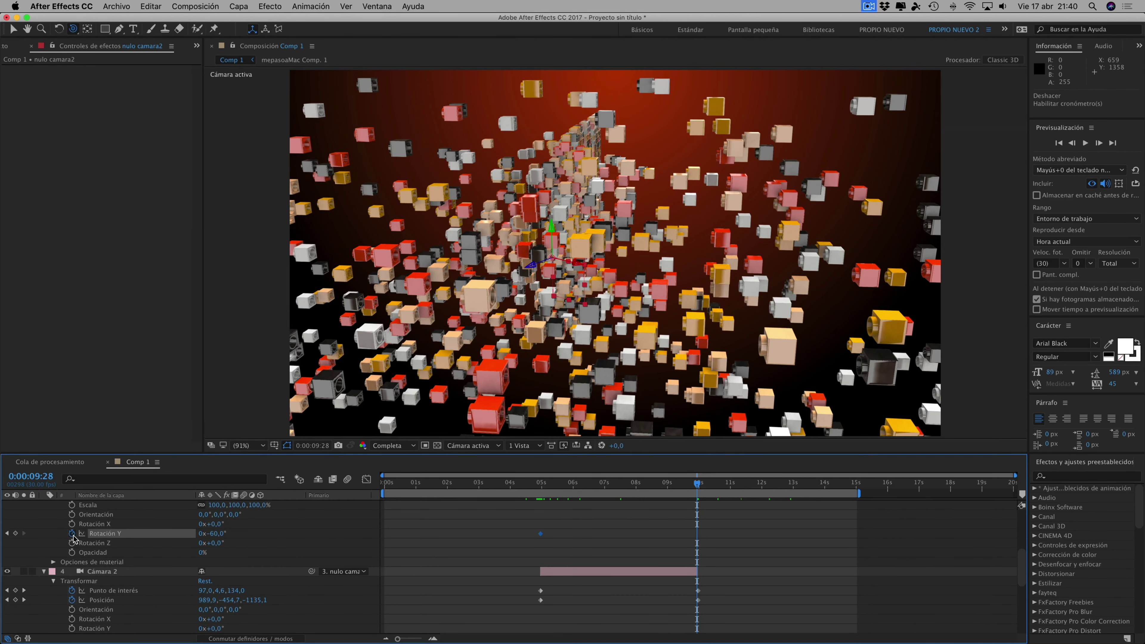
pyautogui.moveTo(217, 535); pyautogui.dragTo(228, 534)
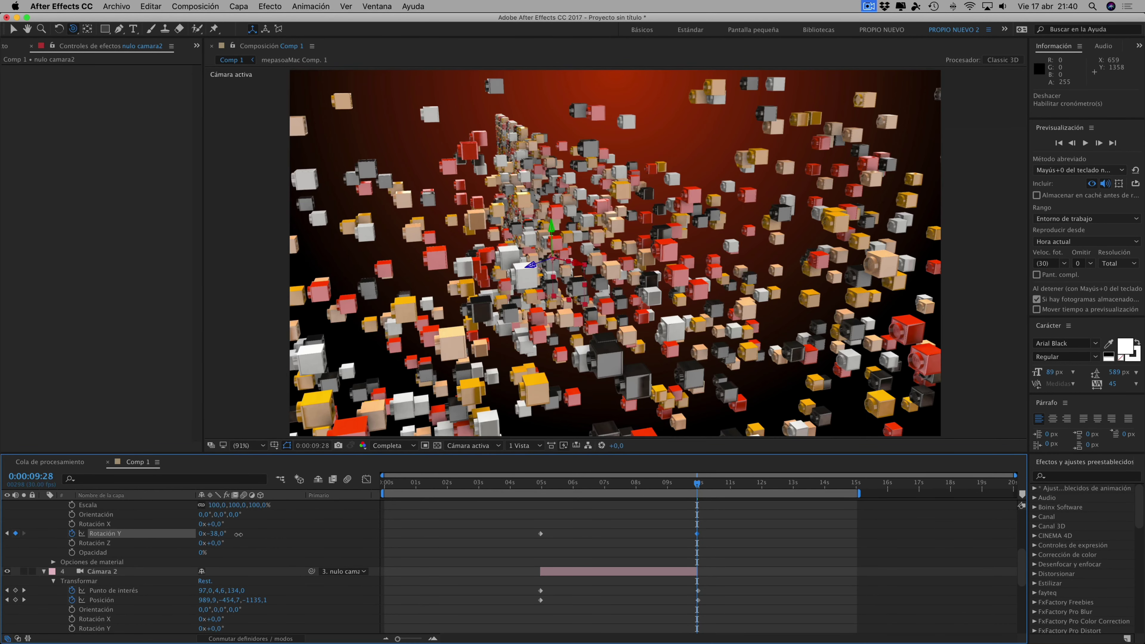
pyautogui.moveTo(246, 535); pyautogui.dragTo(244, 534)
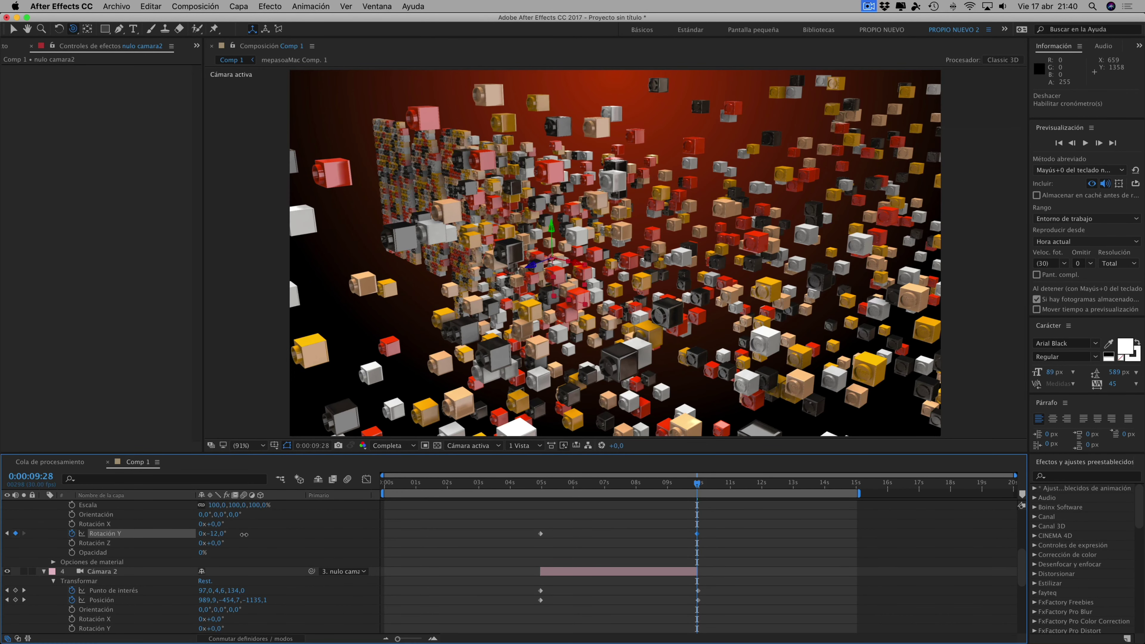
pyautogui.click(244, 535)
pyautogui.moveTo(696, 485); pyautogui.dragTo(634, 484)
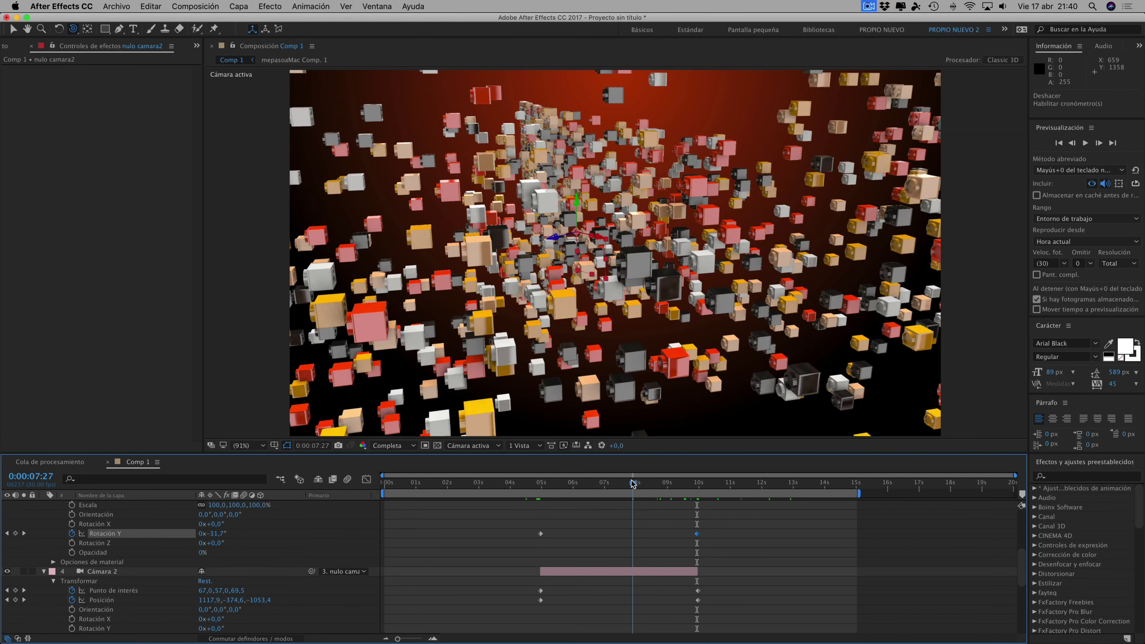
pyautogui.moveTo(634, 484); pyautogui.dragTo(378, 455)
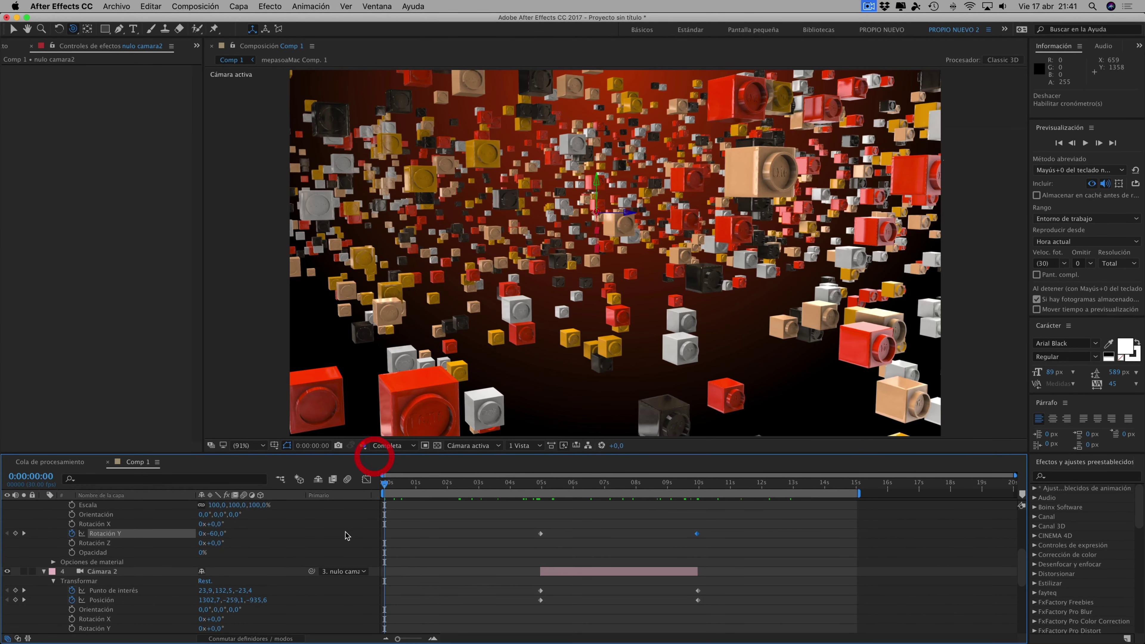
# Add a new null object layer and place it directly above Cámara 1
pyautogui.scroll(-5, 182, 561)
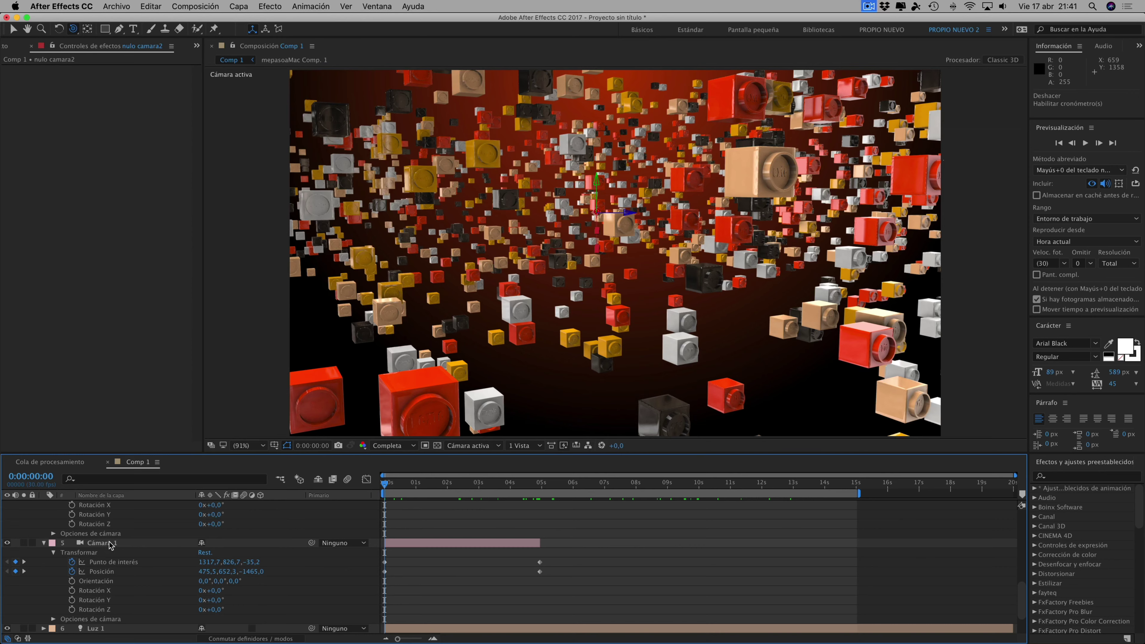
pyautogui.click(242, 10)
pyautogui.moveTo(397, 19)
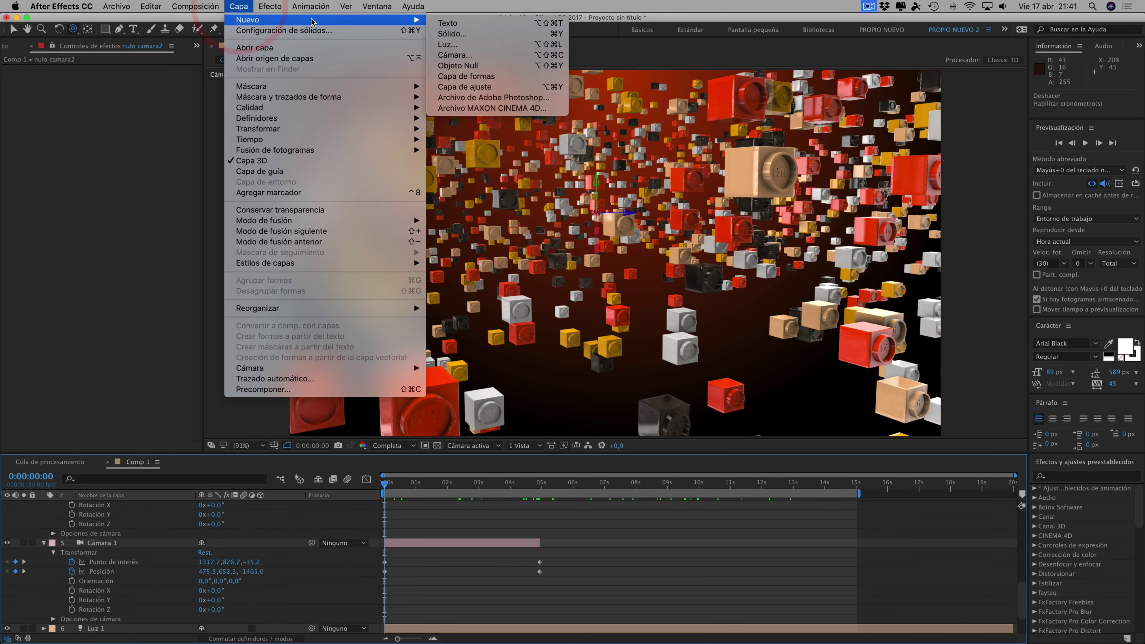
pyautogui.click(469, 67)
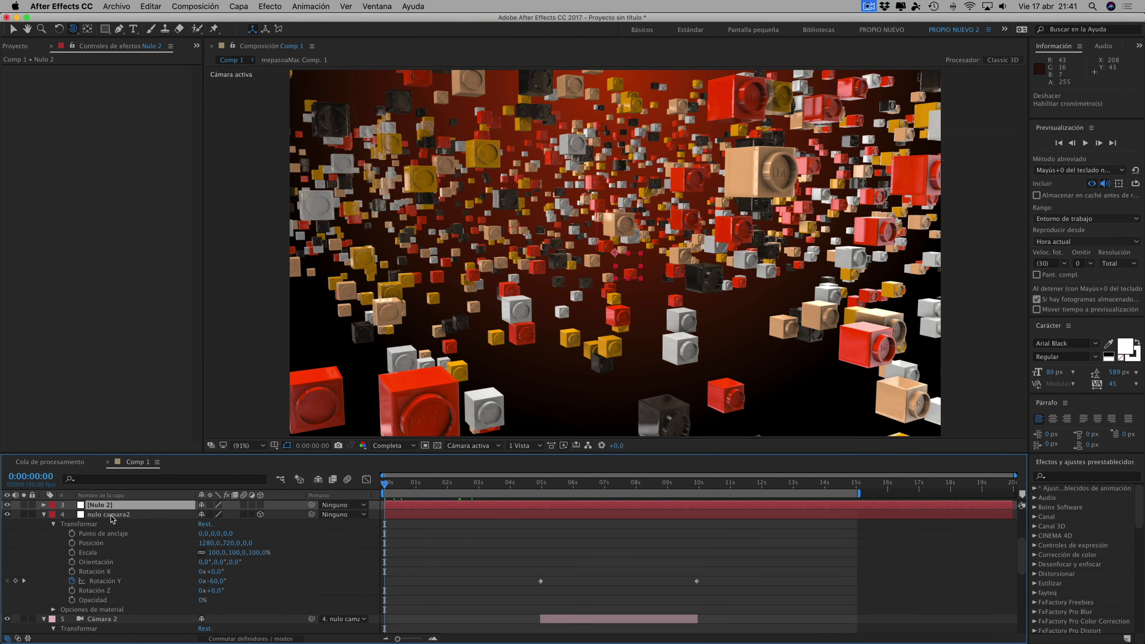
pyautogui.moveTo(110, 510)
pyautogui.mouseDown()
pyautogui.moveTo(115, 636)
pyautogui.moveTo(129, 514)
pyautogui.moveTo(129, 536)
pyautogui.mouseUp()
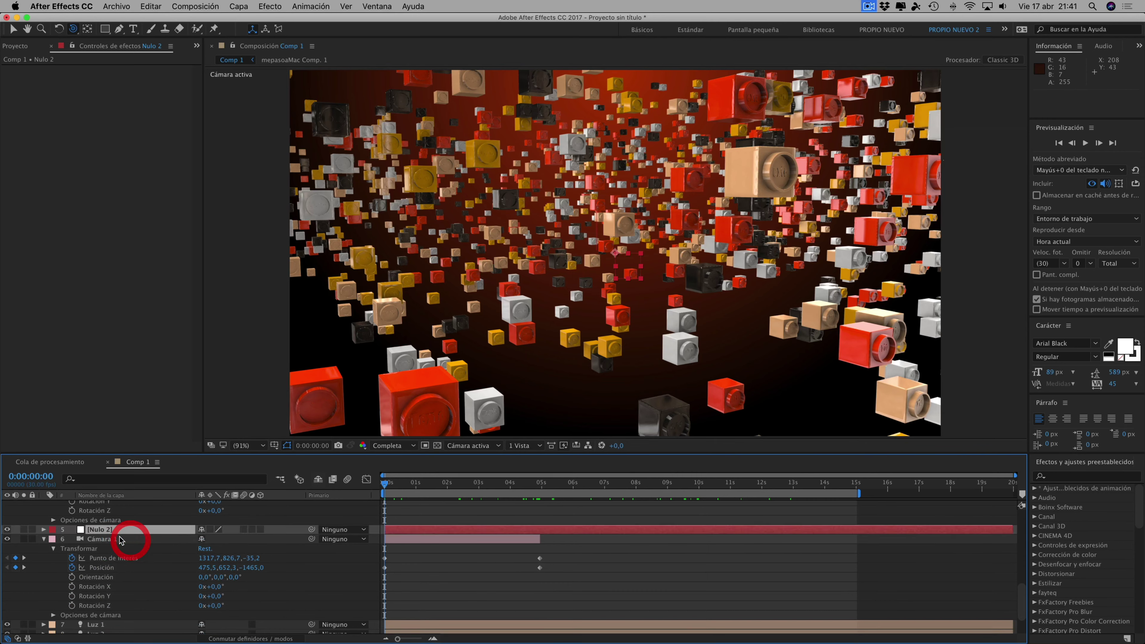
# Rename the null to 'nulo camara1', parent Cámara 1 to it, and reveal its Transform properties
pyautogui.rightClick(105, 533)
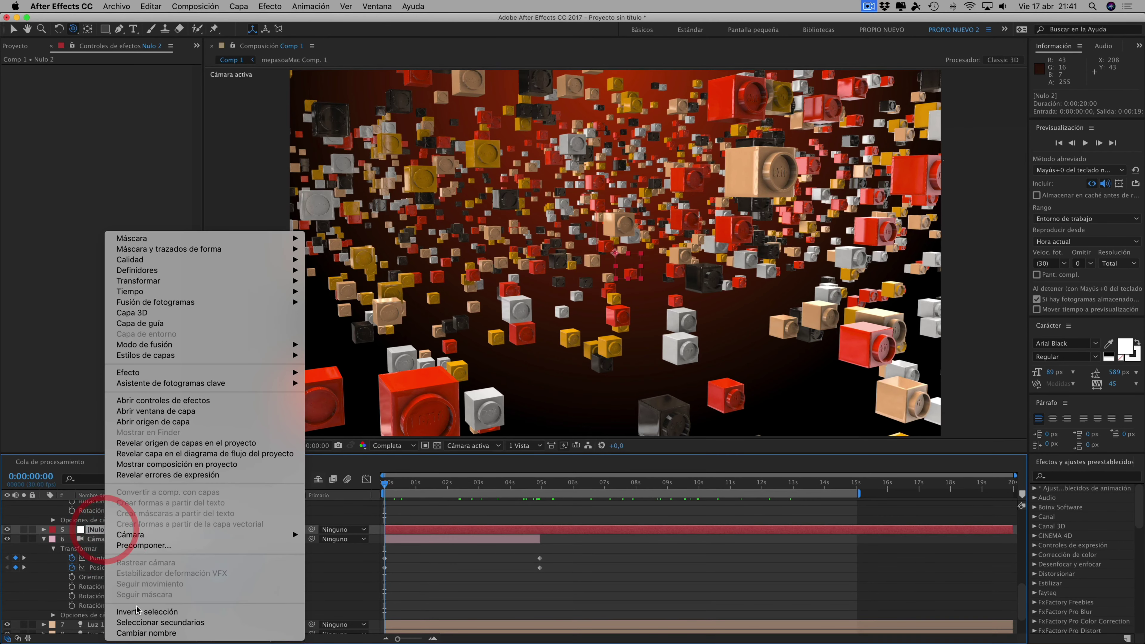
pyautogui.click(135, 636)
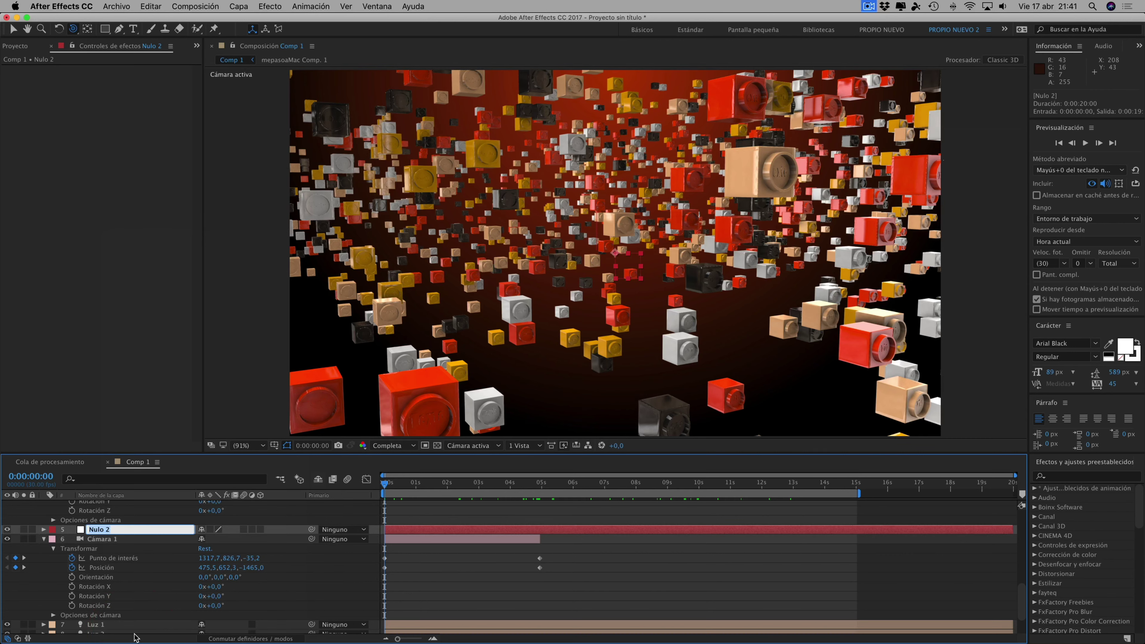
pyautogui.write('n')
pyautogui.press('Return')
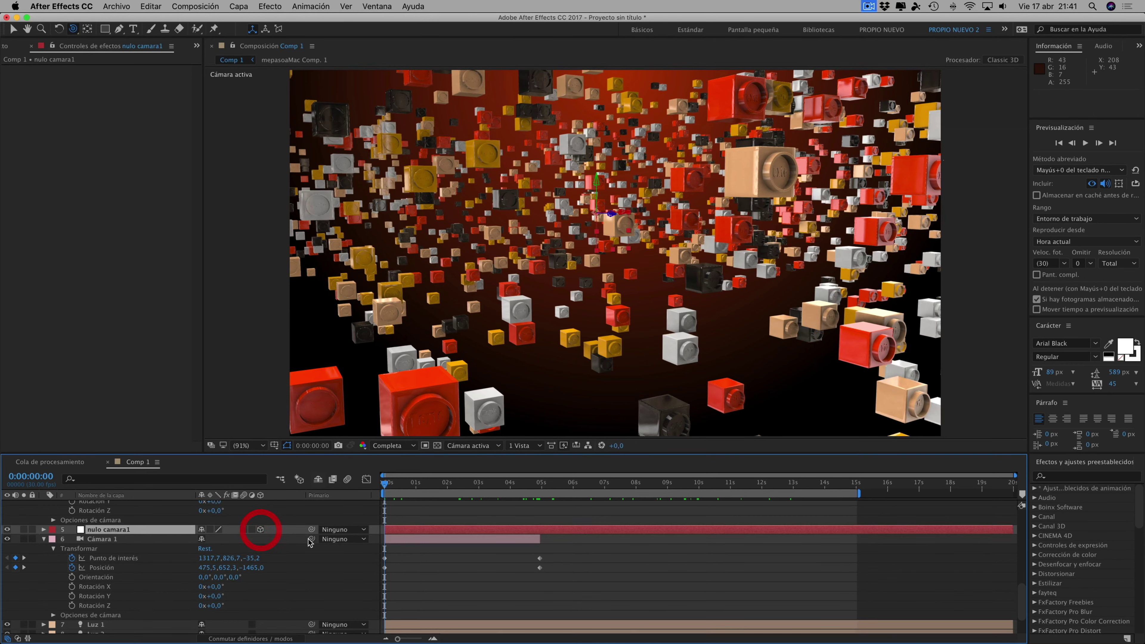
pyautogui.moveTo(311, 539); pyautogui.dragTo(117, 532)
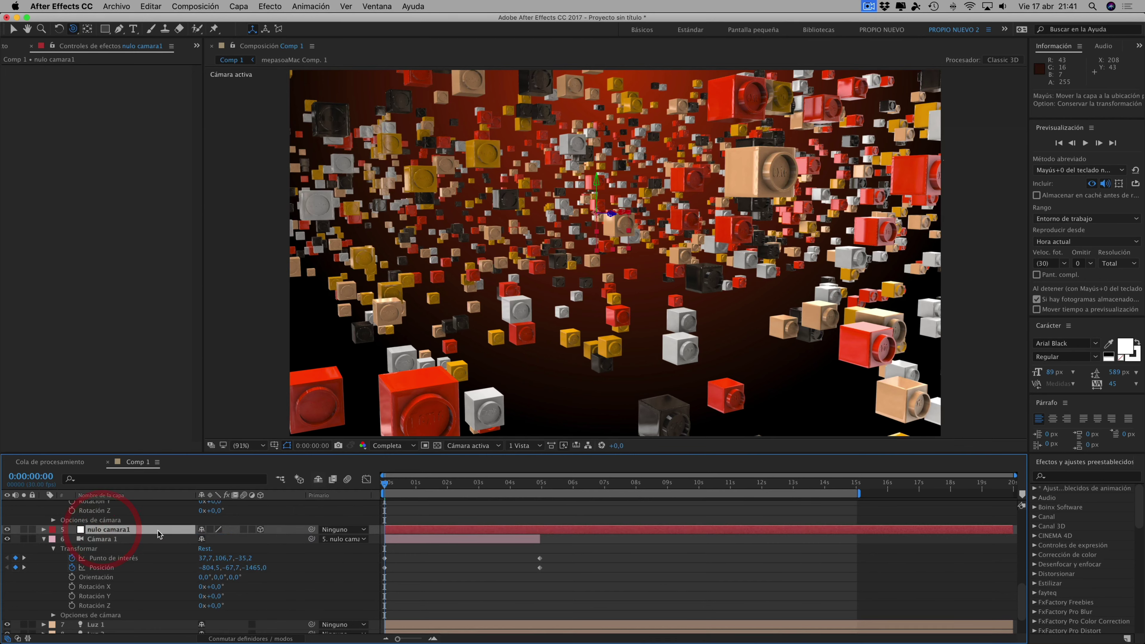
pyautogui.click(43, 529)
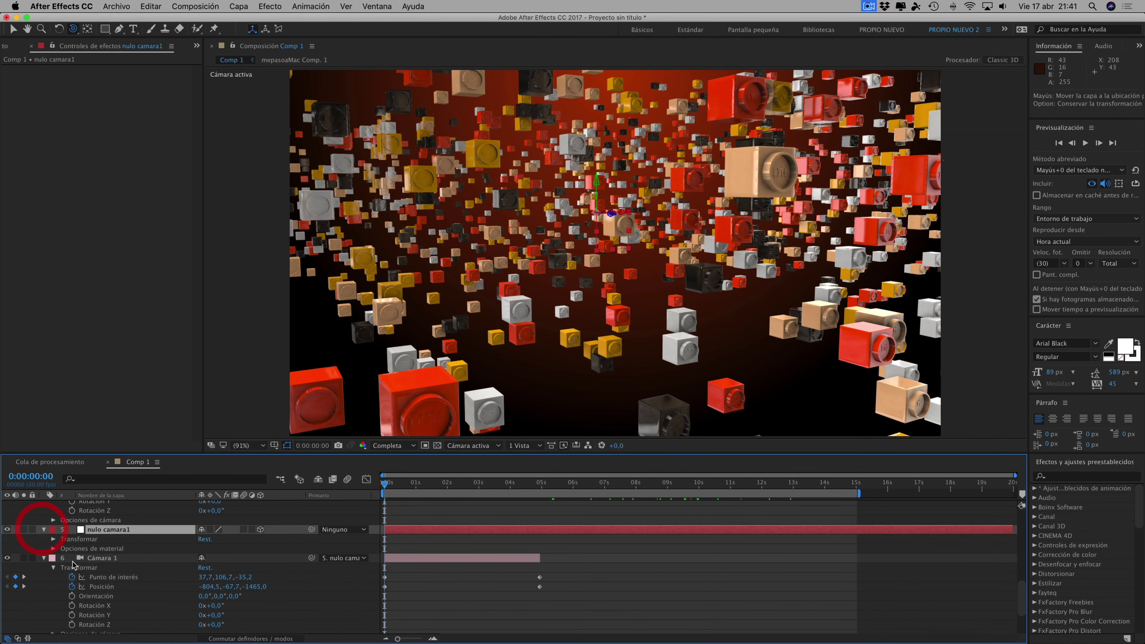
pyautogui.click(53, 539)
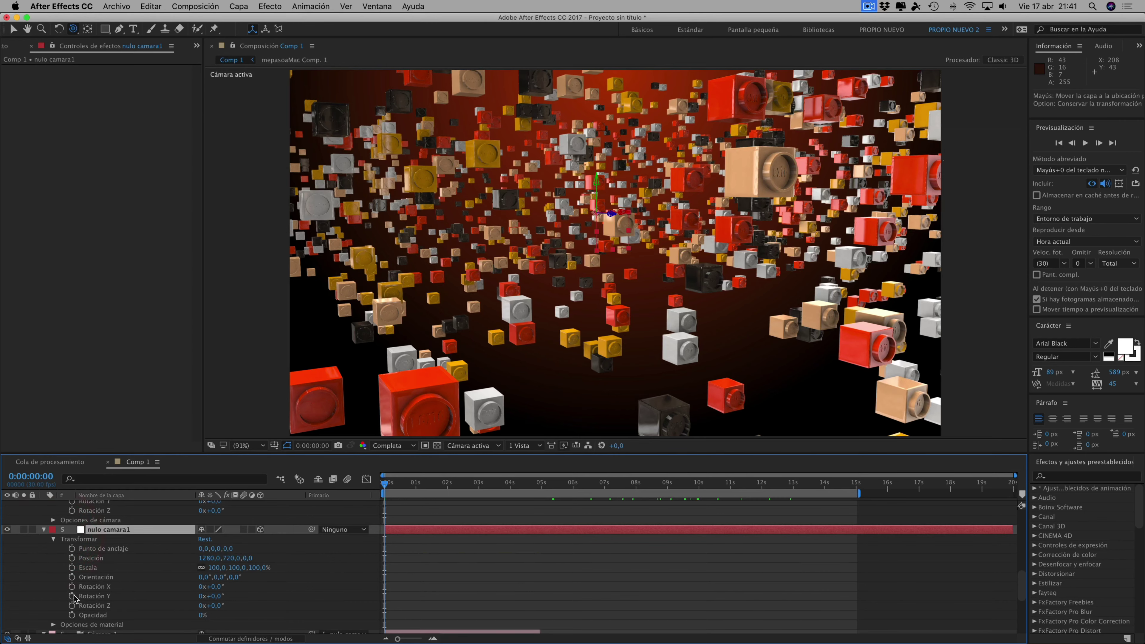
# Set a Y Rotation keyframe of 78° on nulo camara1 at 0 seconds
pyautogui.click(72, 597)
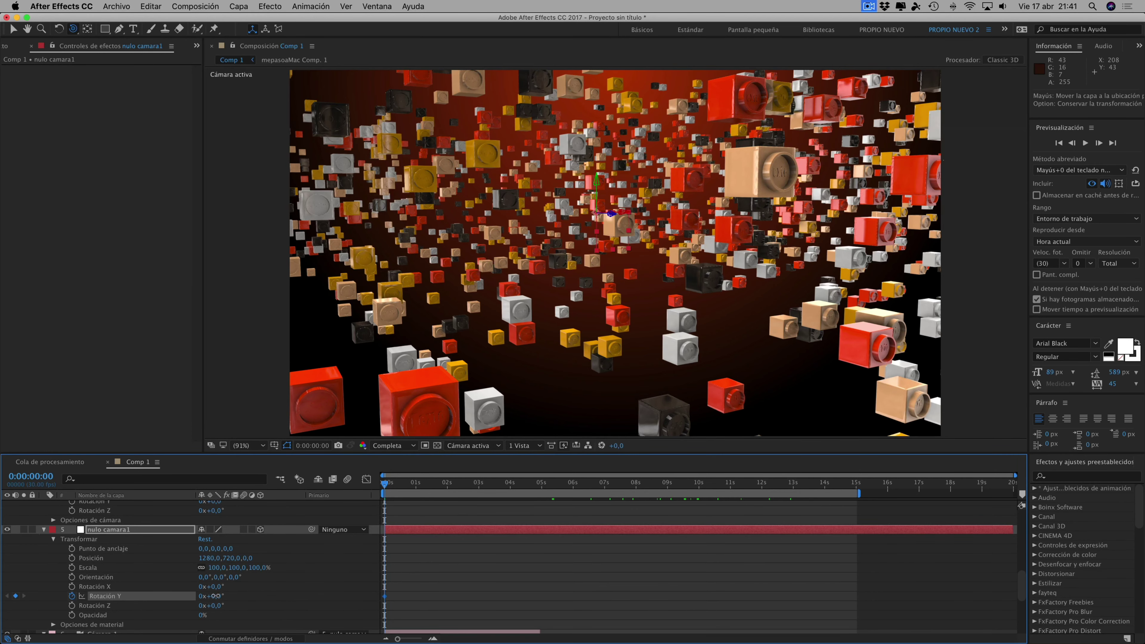
pyautogui.moveTo(210, 595); pyautogui.dragTo(212, 596)
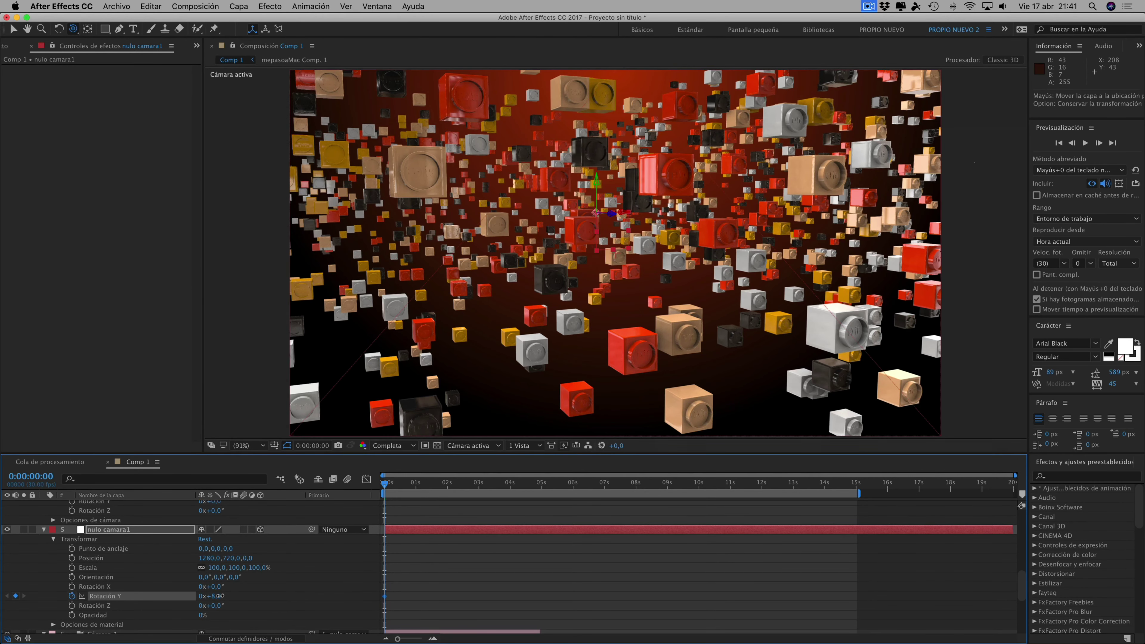
pyautogui.moveTo(219, 596); pyautogui.dragTo(238, 596)
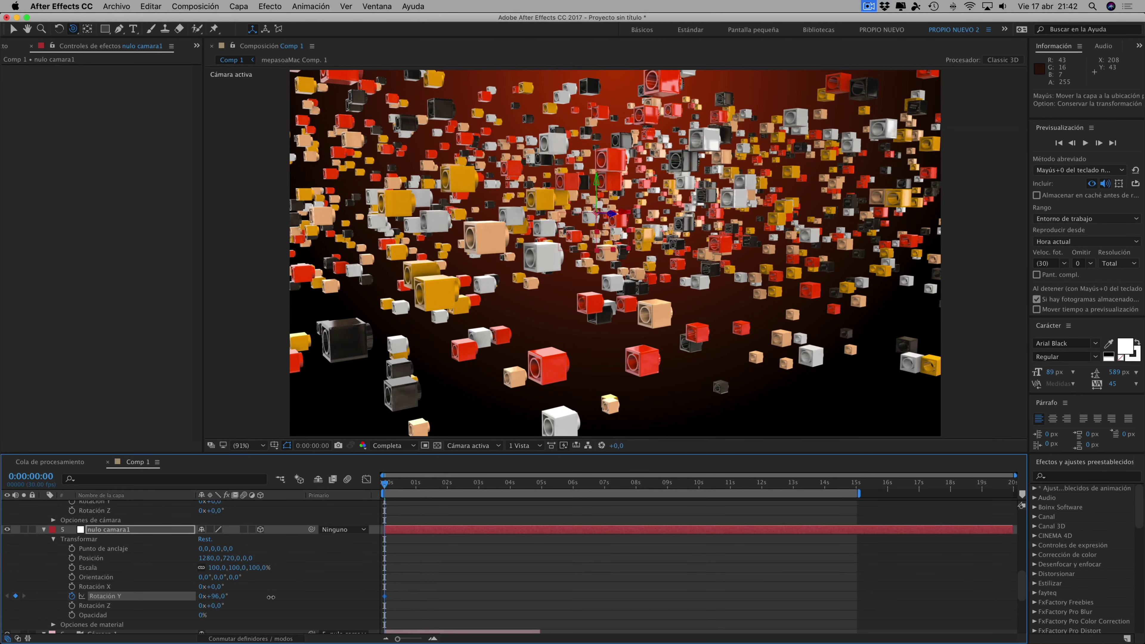
pyautogui.moveTo(249, 596); pyautogui.dragTo(262, 598)
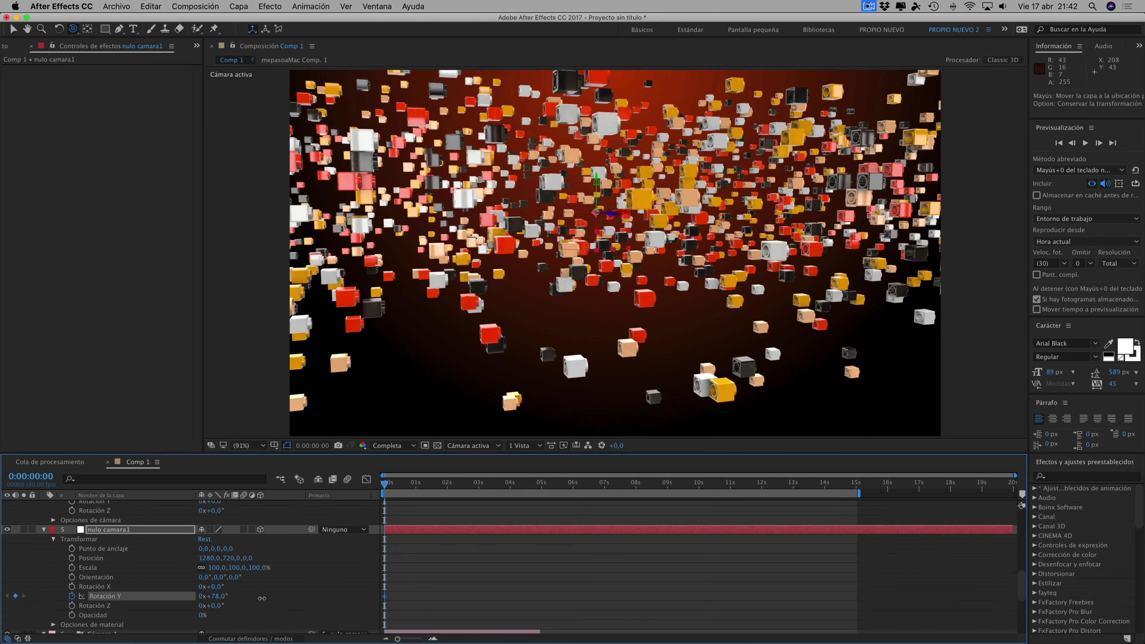
# At 0:00:04:28, add a second Y Rotation keyframe of about 7°
pyautogui.scroll(5, 459, 536)
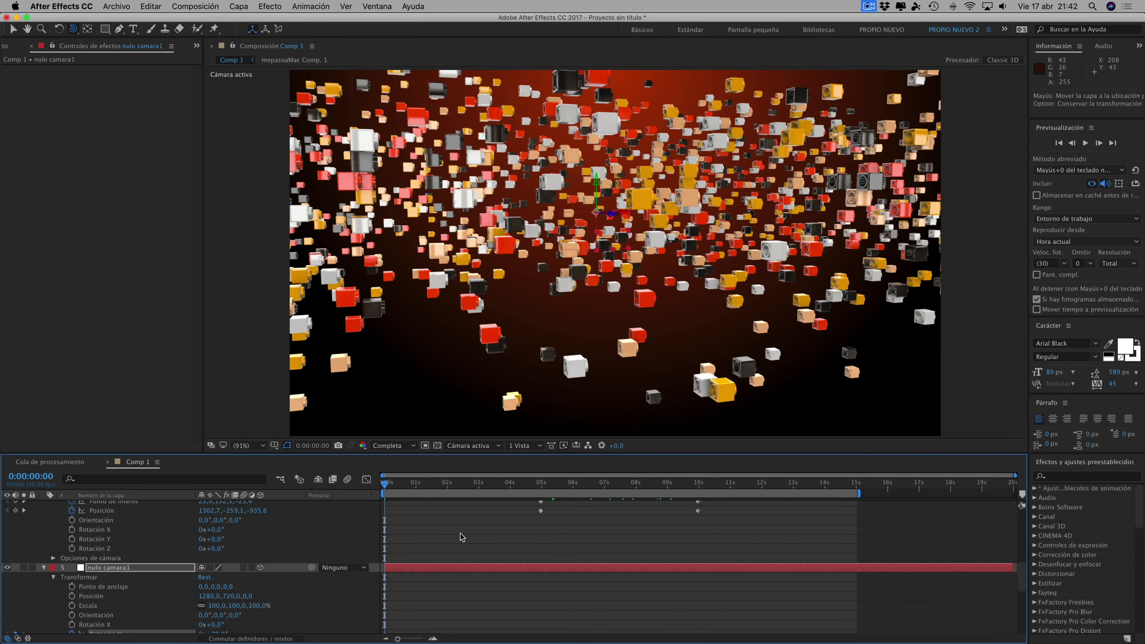
pyautogui.moveTo(525, 490); pyautogui.dragTo(540, 489)
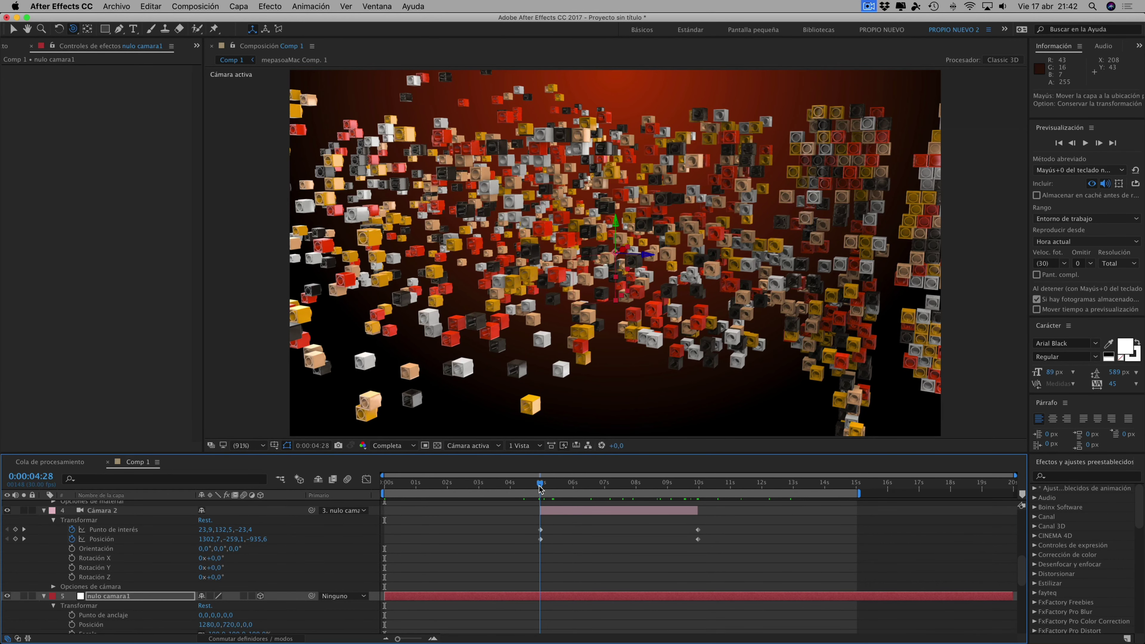
pyautogui.moveTo(541, 489); pyautogui.dragTo(540, 489)
pyautogui.click(540, 490)
pyautogui.scroll(-4, 142, 603)
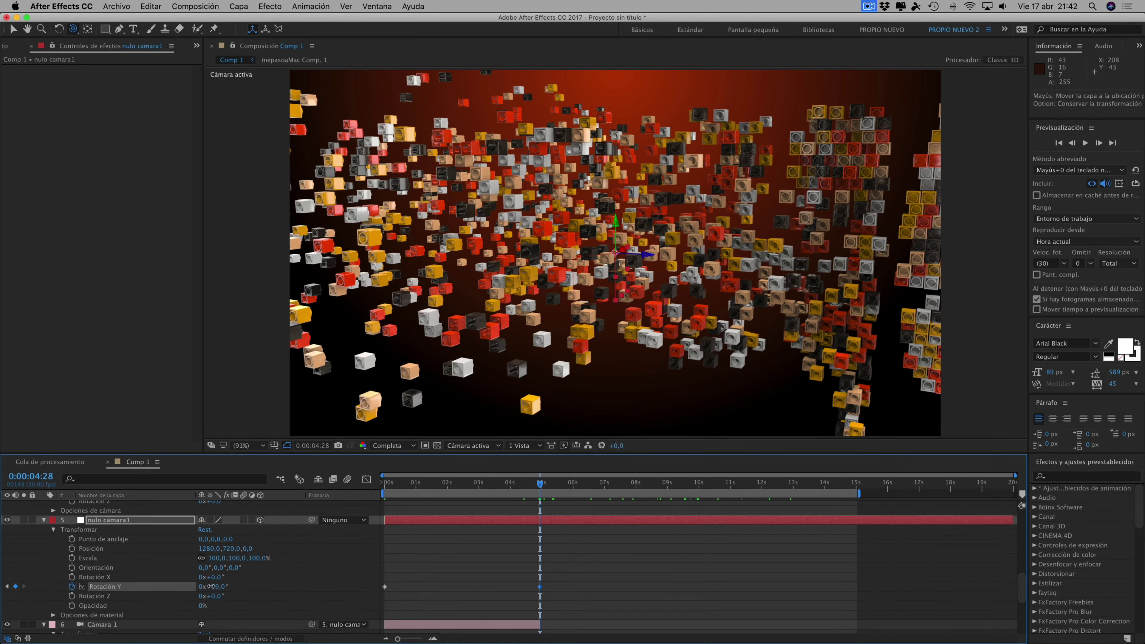
pyautogui.moveTo(210, 586); pyautogui.dragTo(192, 586)
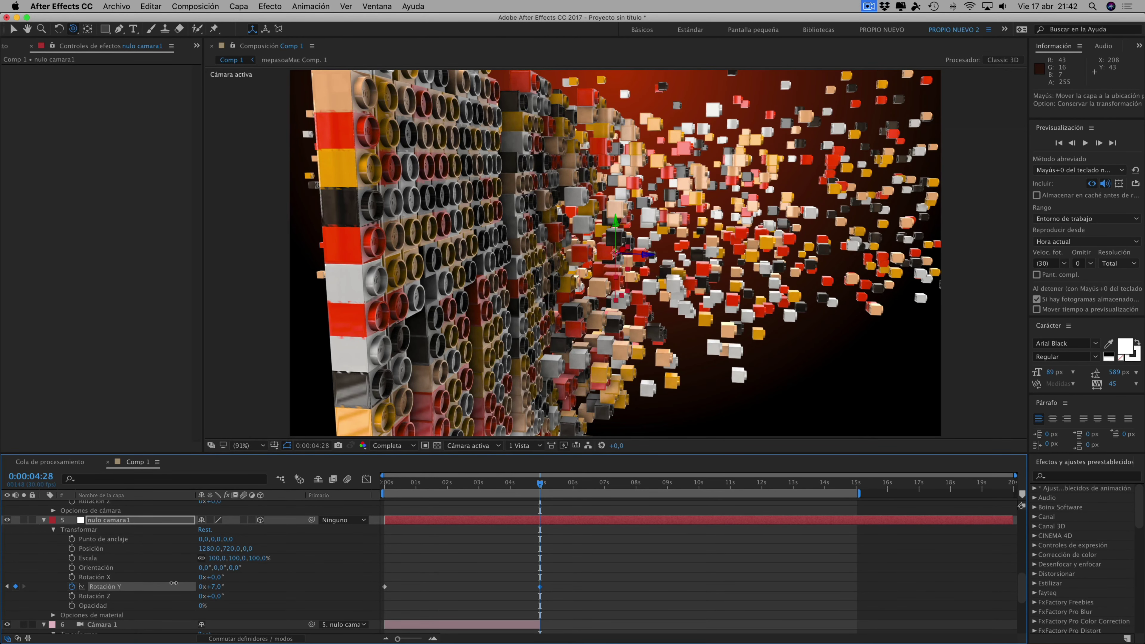
pyautogui.click(175, 586)
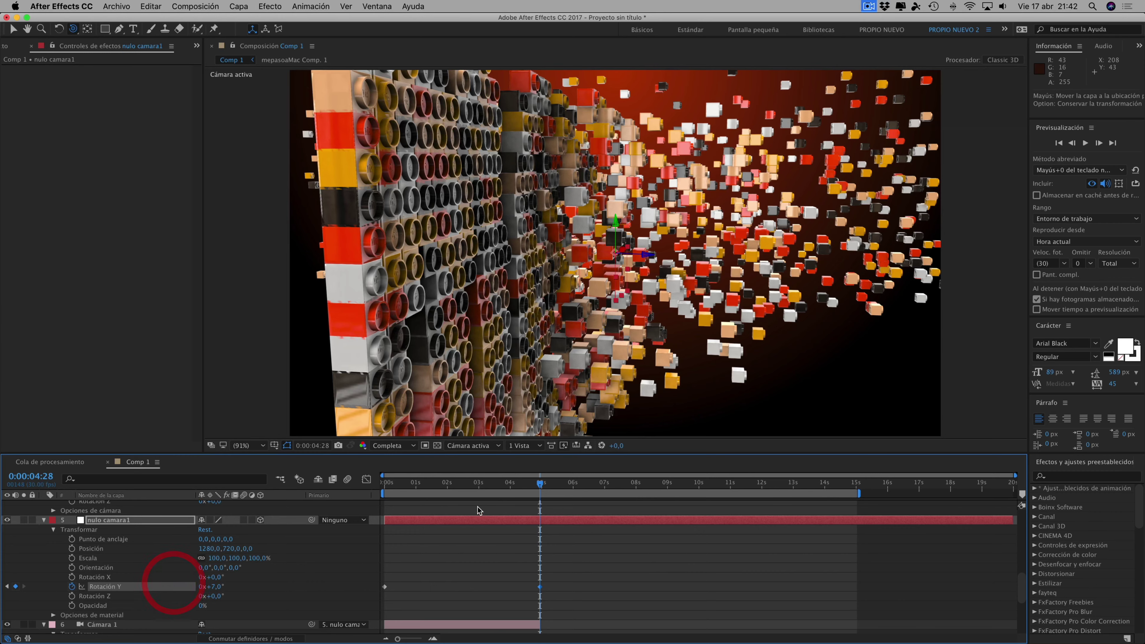
# Scrub the timeline back to the start to review the camera swing
pyautogui.click(541, 483)
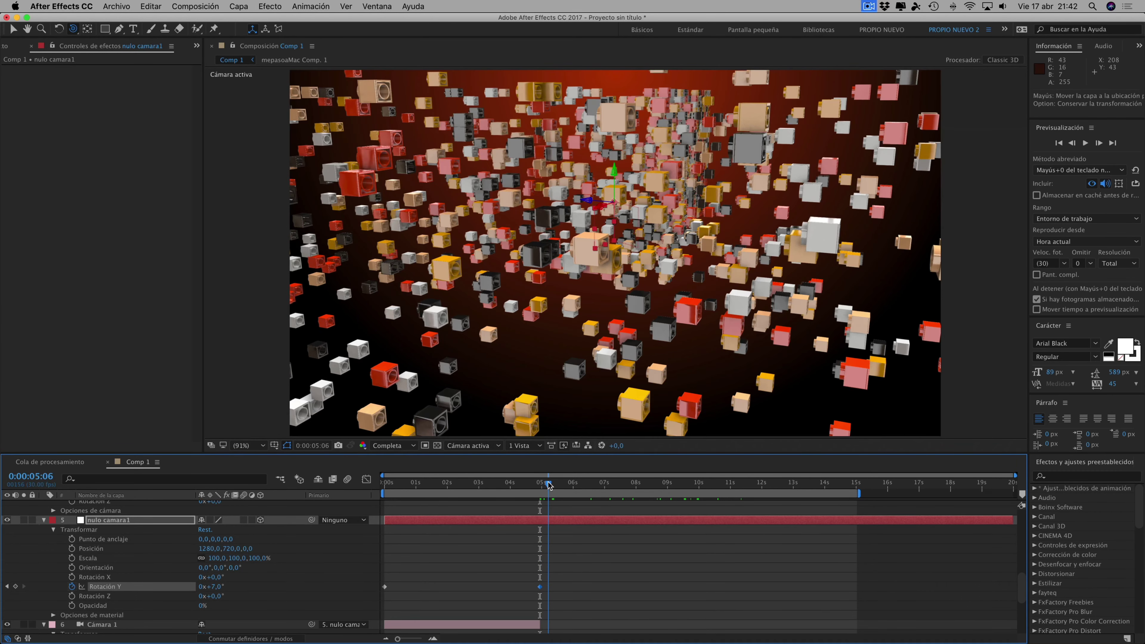
pyautogui.moveTo(530, 484); pyautogui.dragTo(416, 482)
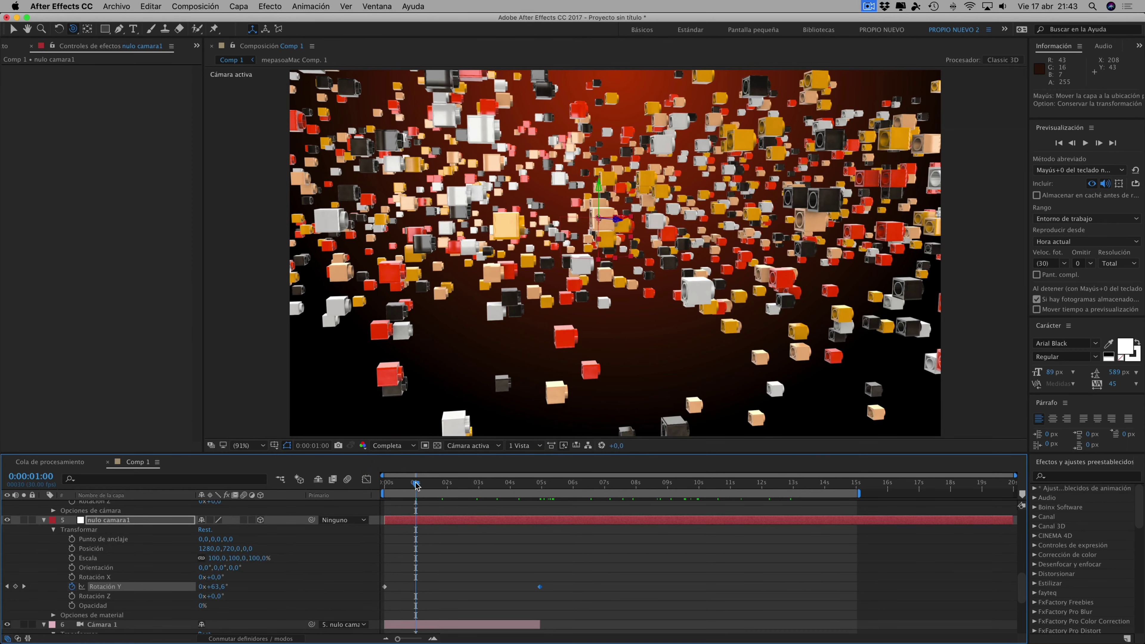
pyautogui.moveTo(415, 485); pyautogui.dragTo(371, 481)
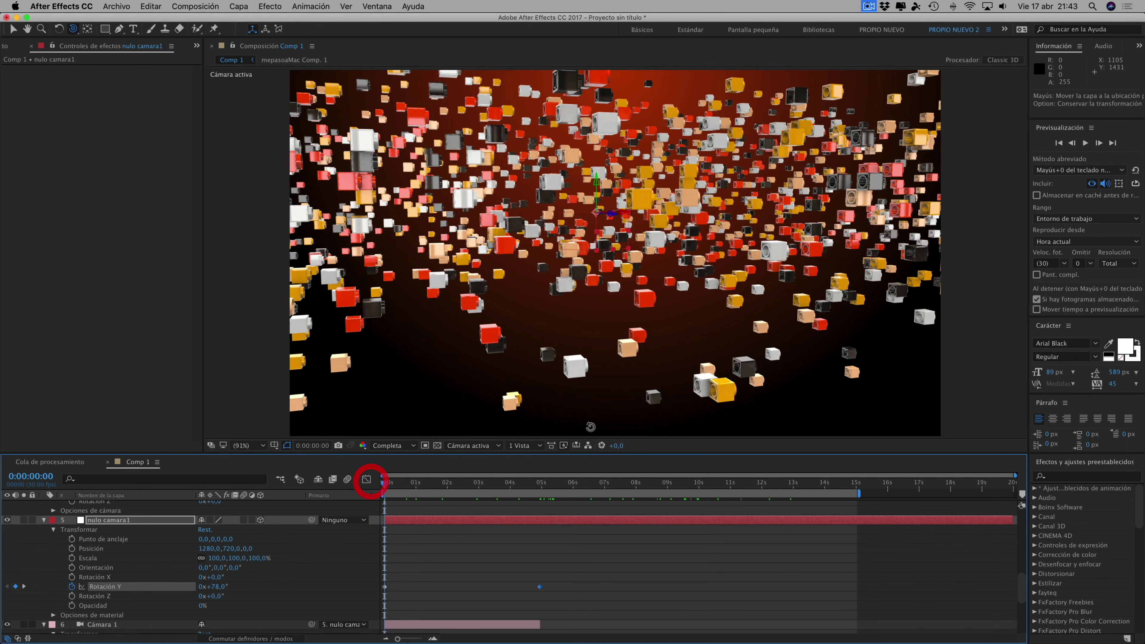
# Run the composition preview, restarting it once, to watch the bricks and camera rotation
pyautogui.click(1085, 143)
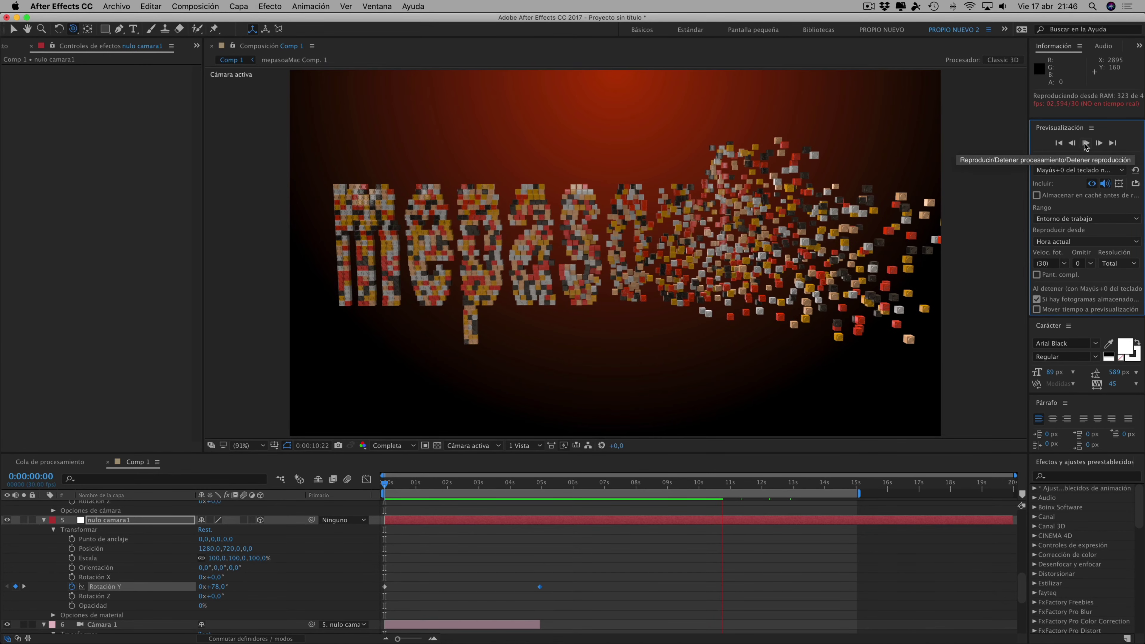
pyautogui.click(1085, 143)
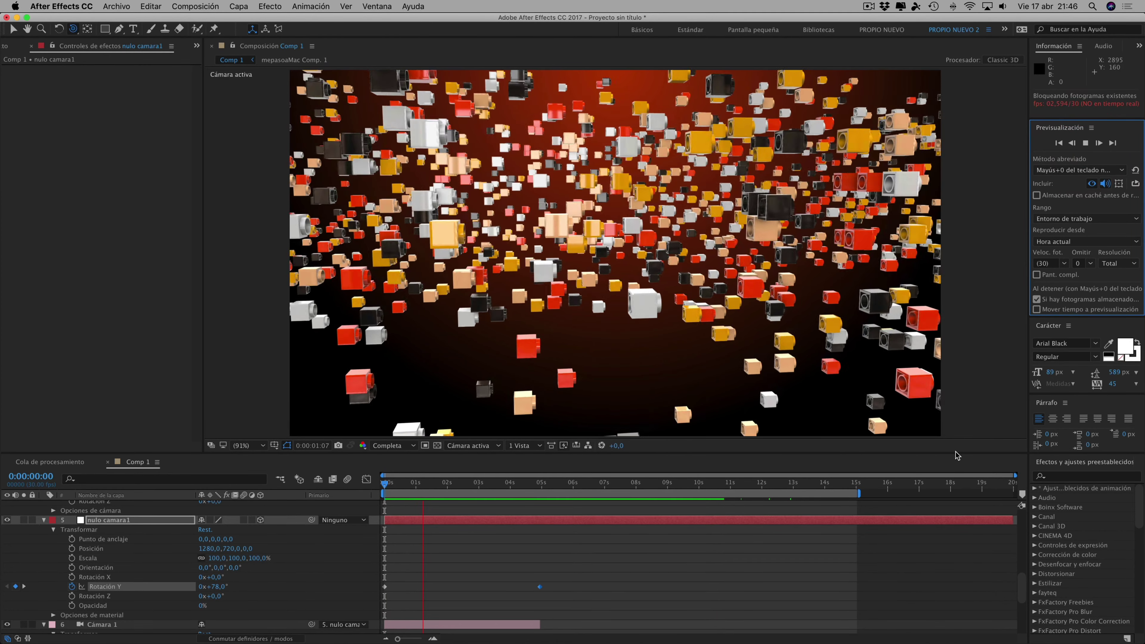
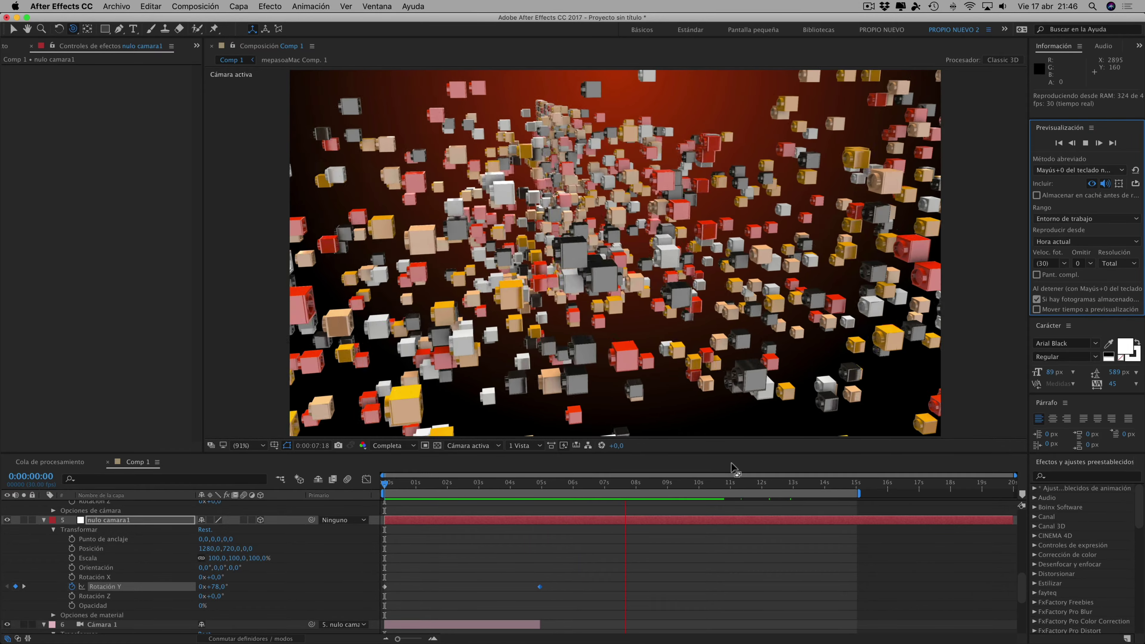
# Stop the RAM preview, collapse the nulo camara1 transform, and return the playhead to the start
pyautogui.click(723, 433)
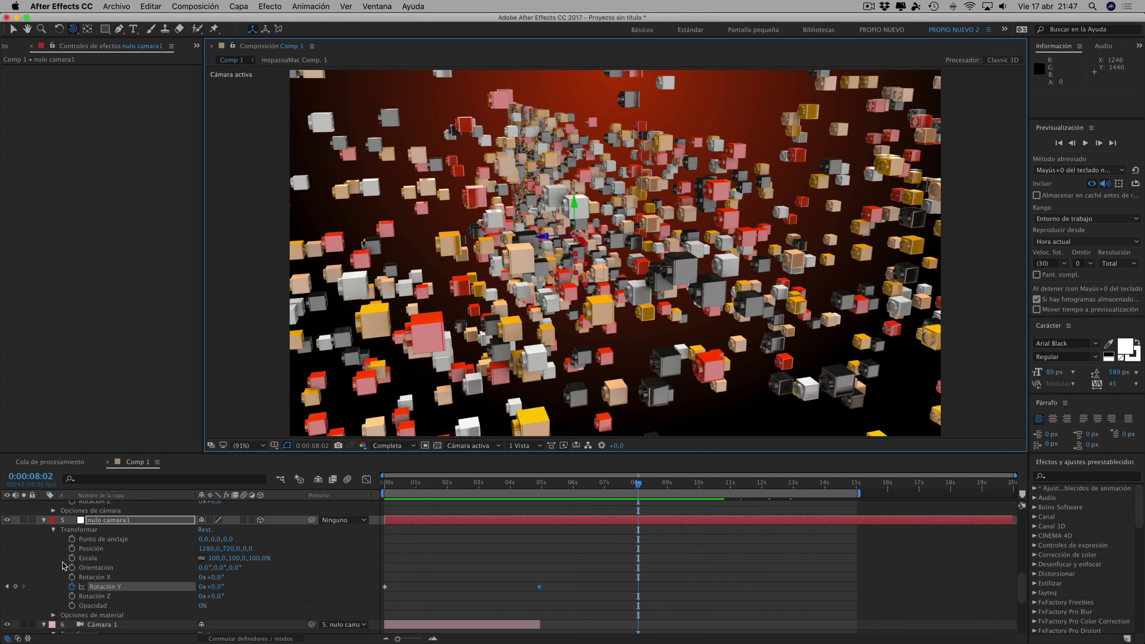
pyautogui.click(43, 521)
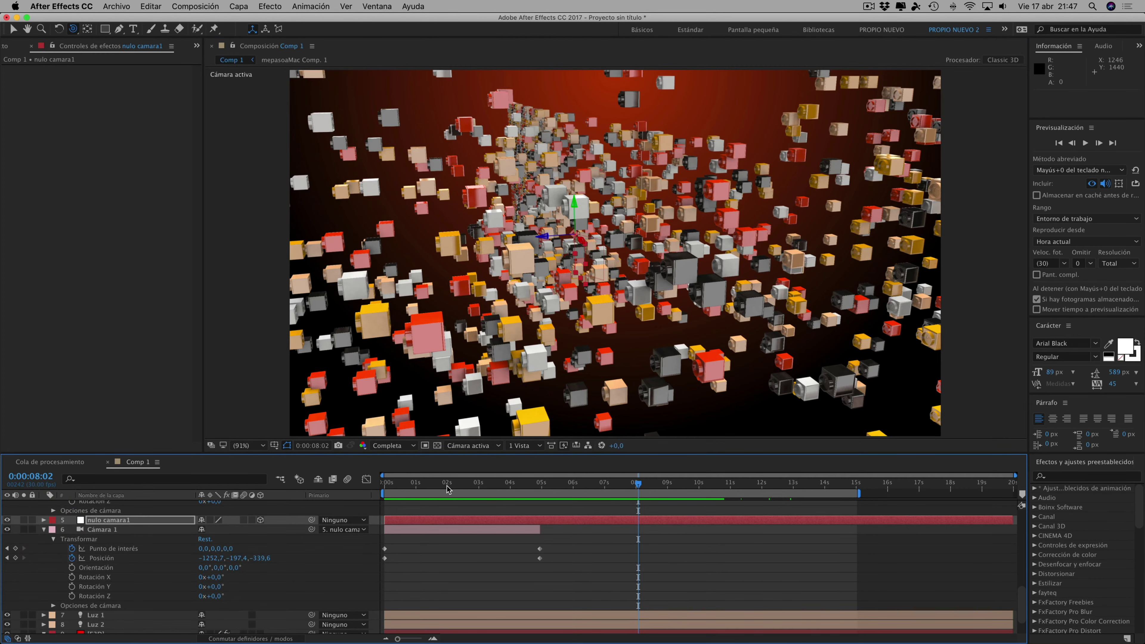
pyautogui.moveTo(448, 489)
pyautogui.mouseDown()
pyautogui.moveTo(512, 485)
pyautogui.moveTo(388, 481)
pyautogui.mouseUp()
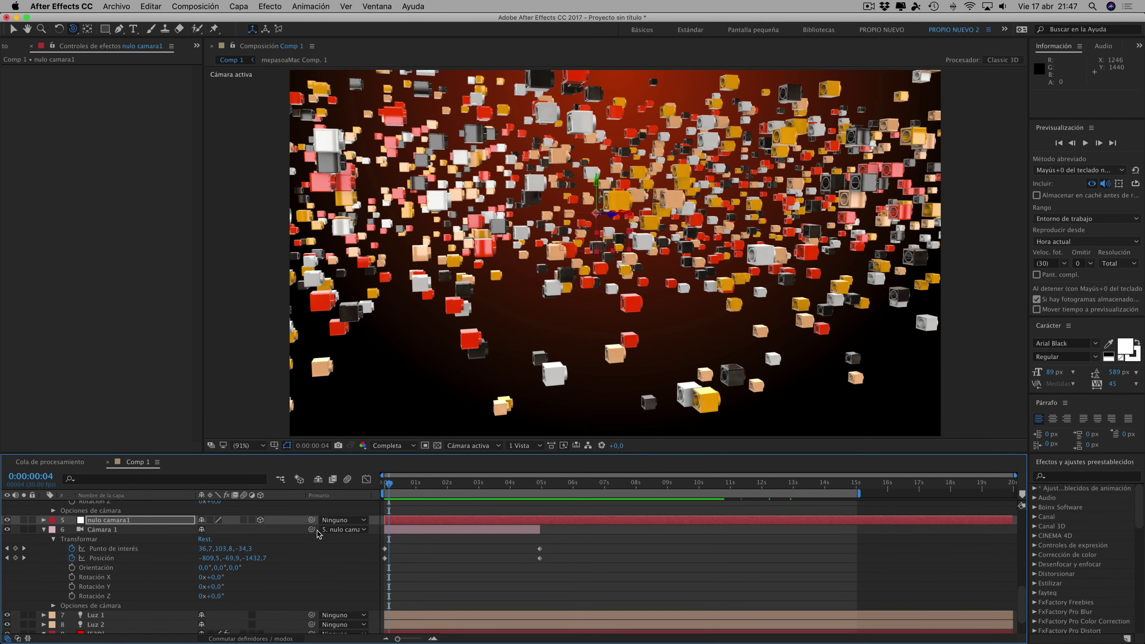
# Turn on depth of field for Cámara 1, raise the aperture, and view it in Custom View 1
pyautogui.click(53, 606)
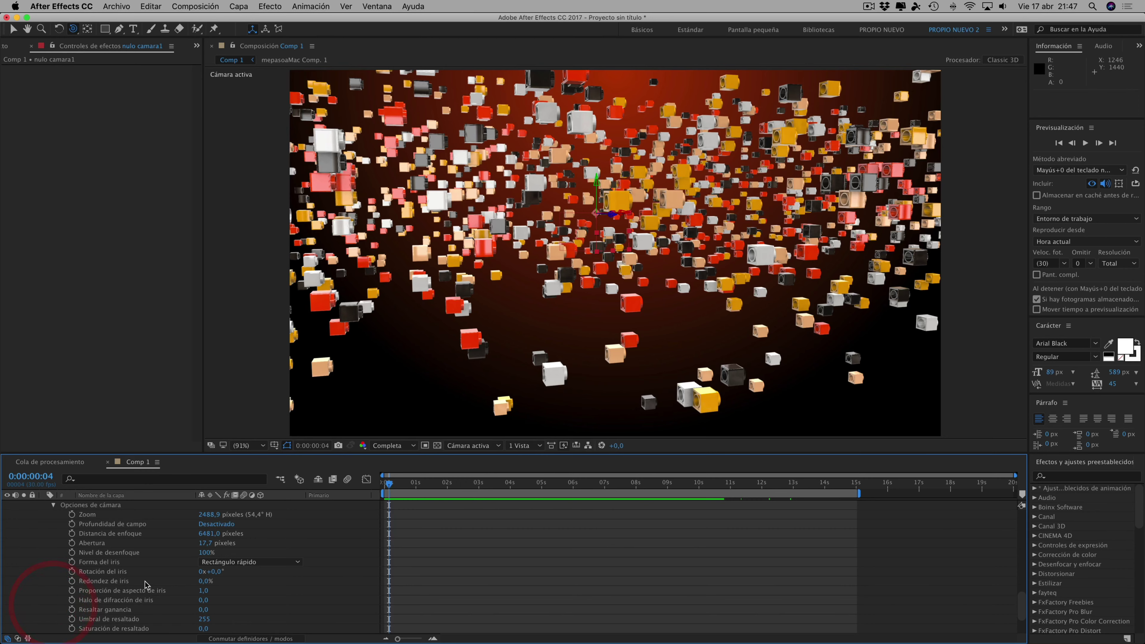
pyautogui.click(211, 524)
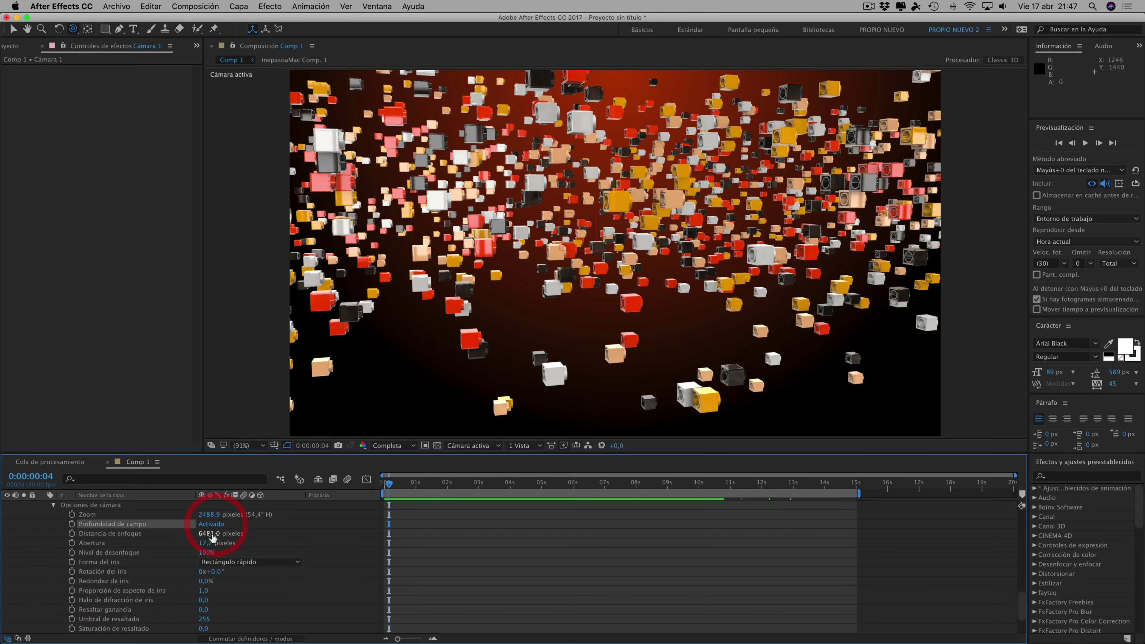
pyautogui.click(482, 447)
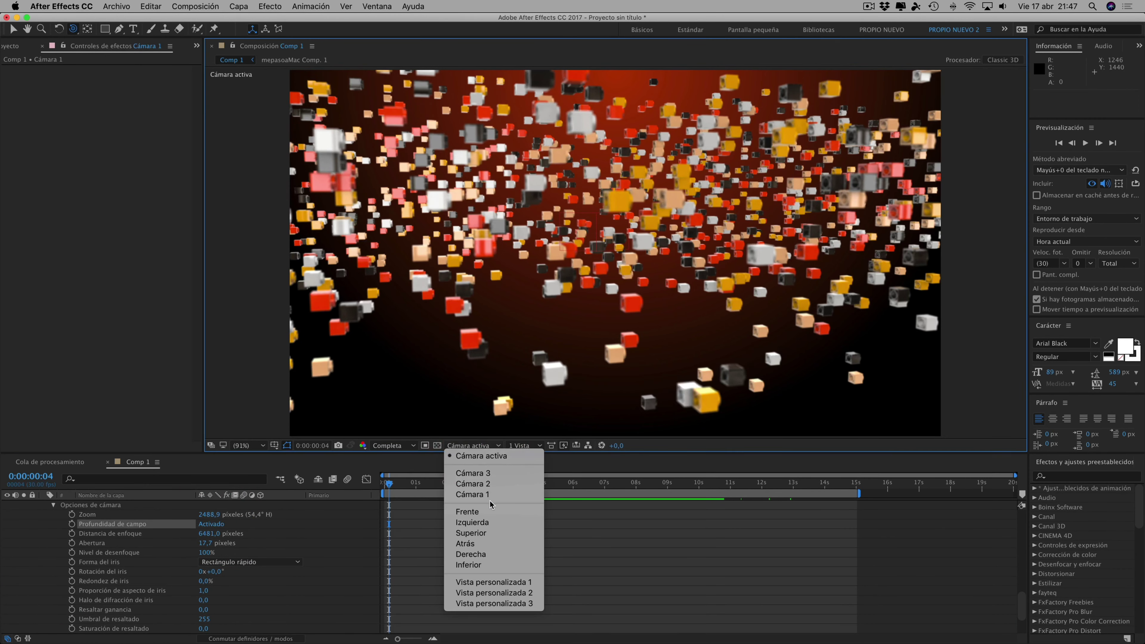
pyautogui.moveTo(205, 546); pyautogui.dragTo(214, 543)
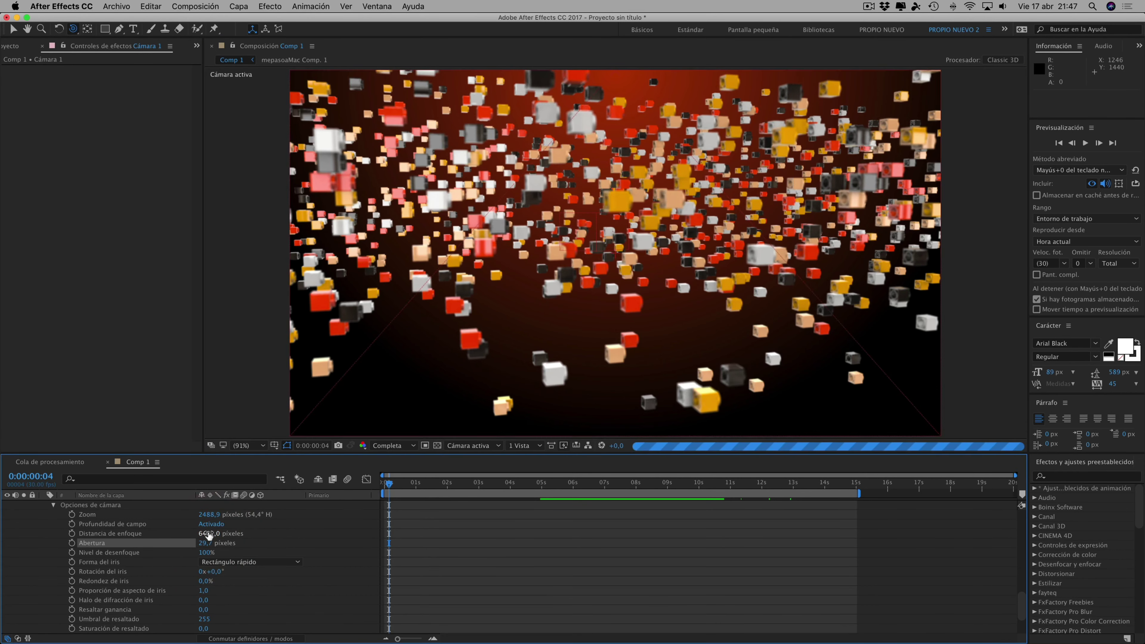
pyautogui.click(467, 446)
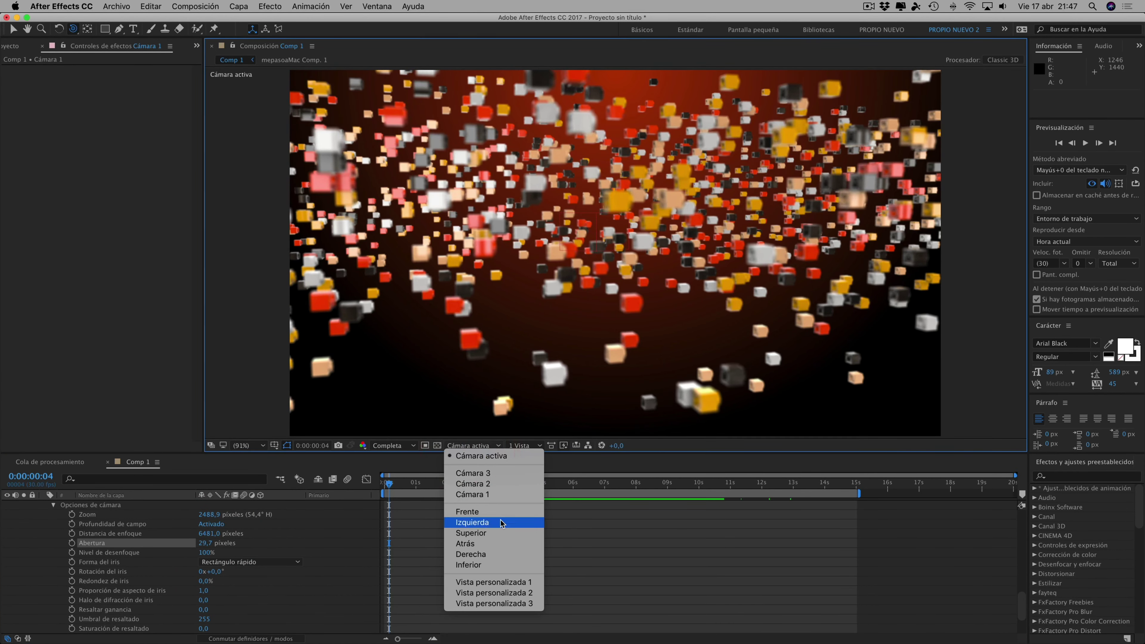
pyautogui.click(503, 582)
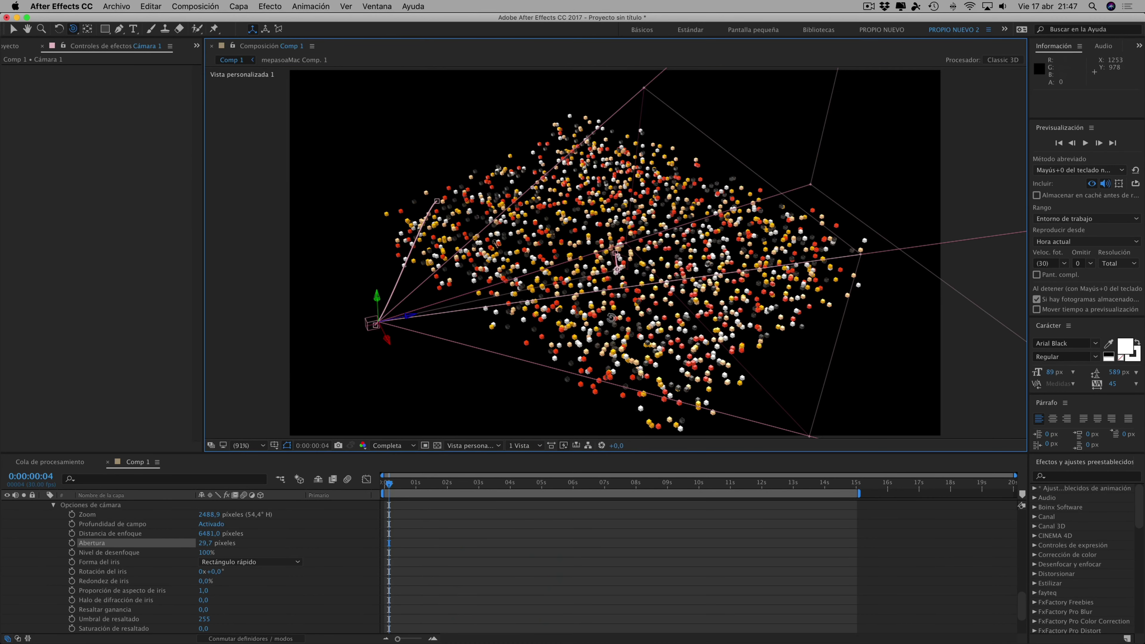
# Pull Cámara 1's focus distance down to 1755 pixels and lower the aperture in Active Camera view
pyautogui.moveTo(191, 533); pyautogui.dragTo(52, 525)
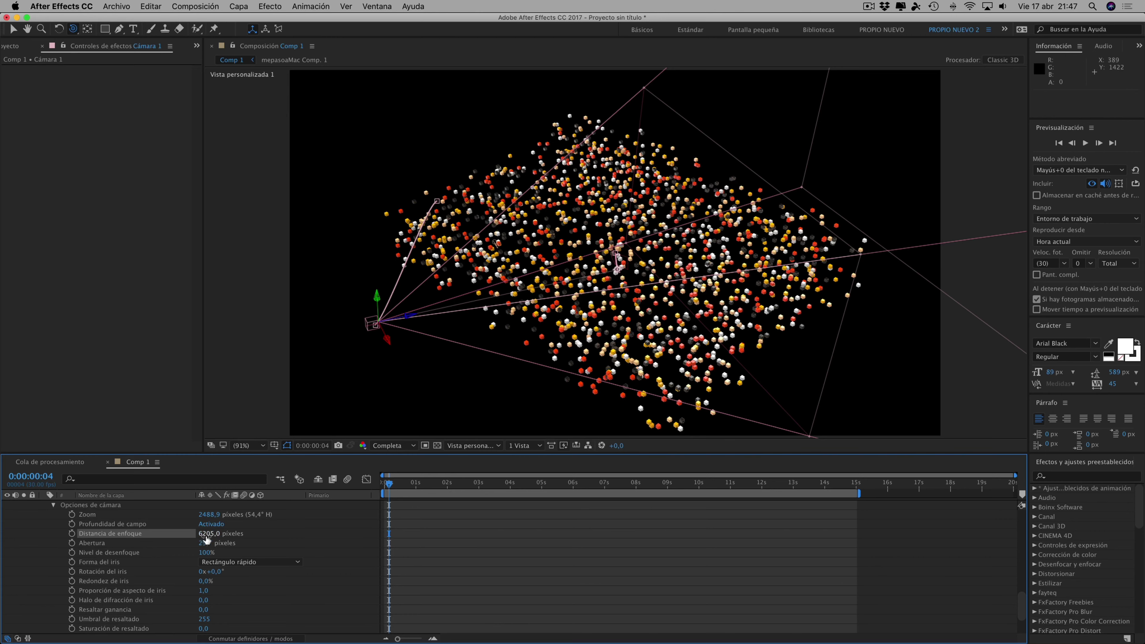
pyautogui.moveTo(206, 536); pyautogui.dragTo(23, 537)
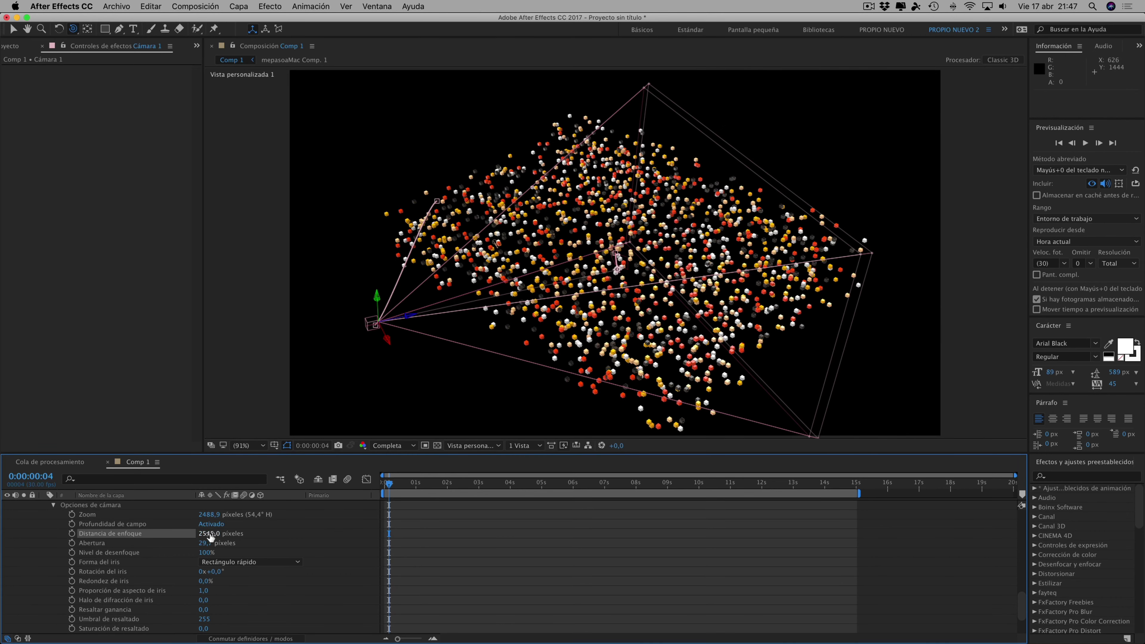
pyautogui.moveTo(210, 536); pyautogui.dragTo(161, 528)
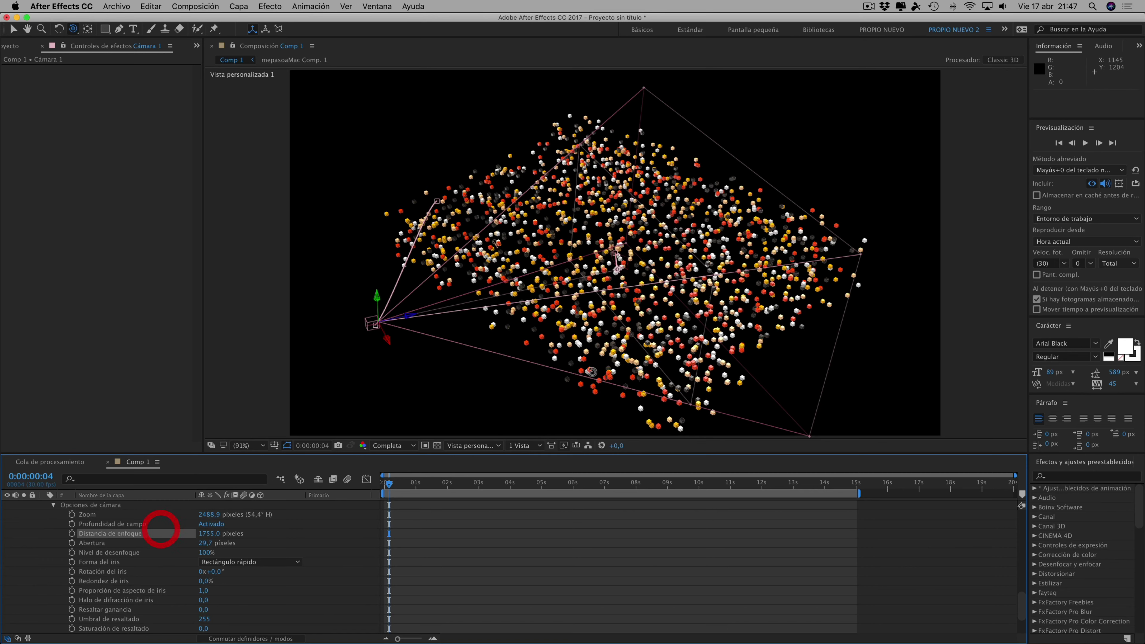
pyautogui.click(463, 446)
pyautogui.click(482, 456)
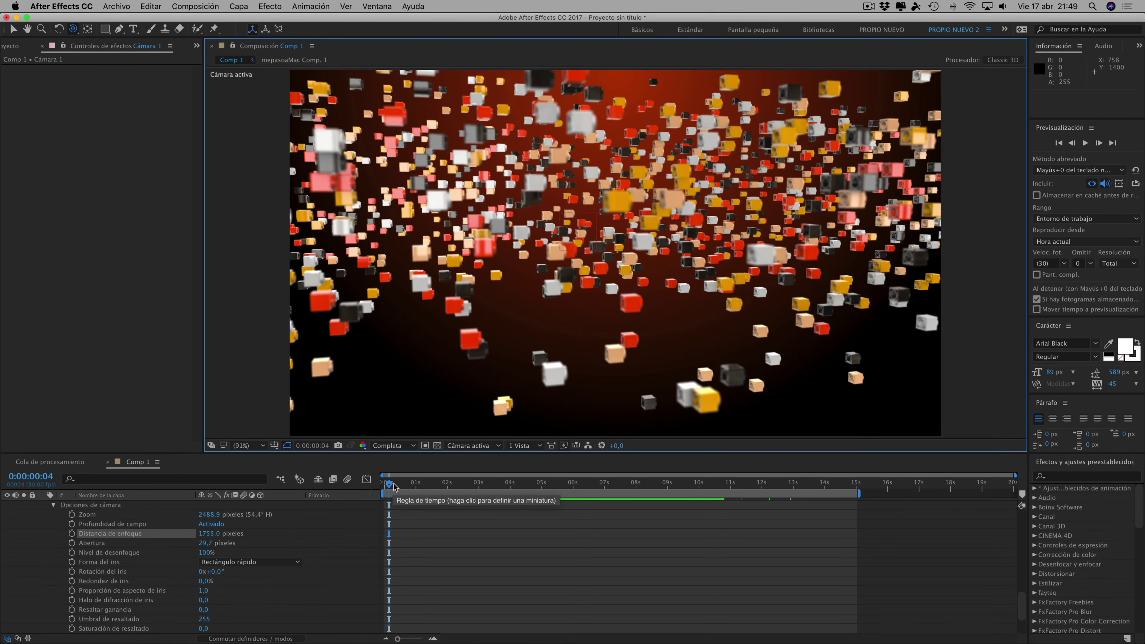
pyautogui.click(218, 543)
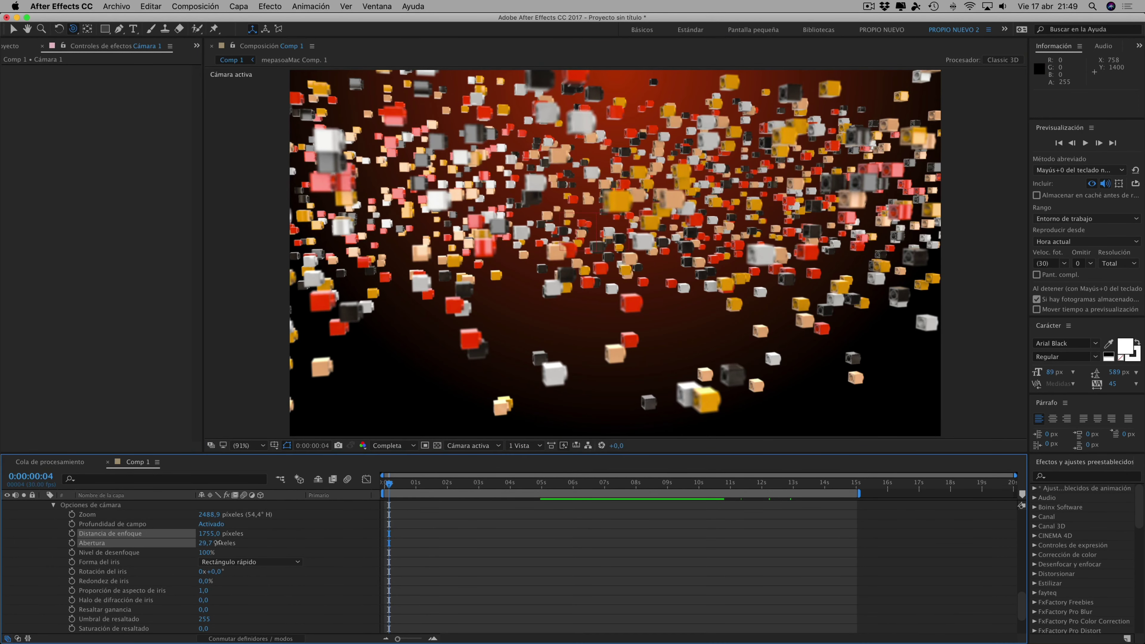
pyautogui.moveTo(218, 542); pyautogui.dragTo(208, 543)
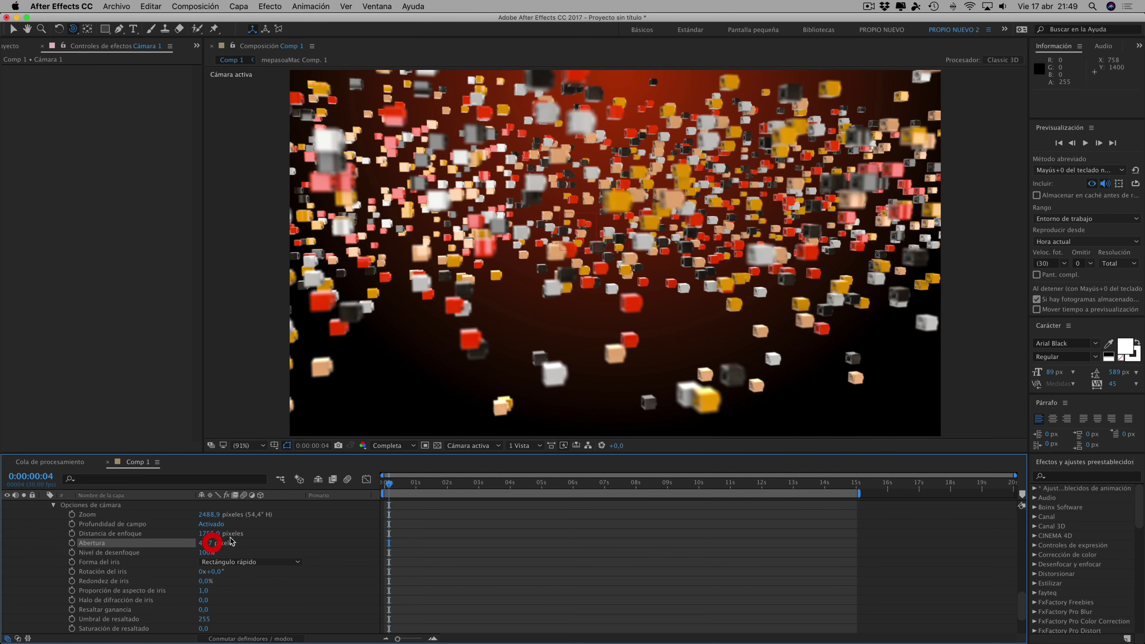
# From Top view, set focus distance to 1648 and aperture to 30.7, checking the blur at 0:00:01:22
pyautogui.click(474, 446)
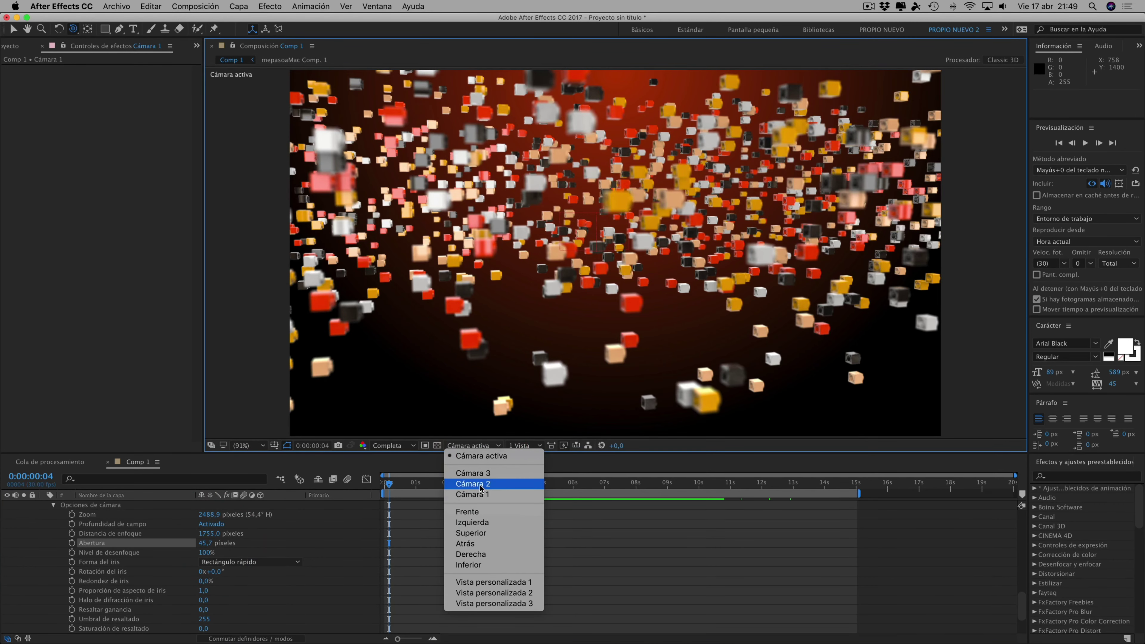
pyautogui.click(471, 534)
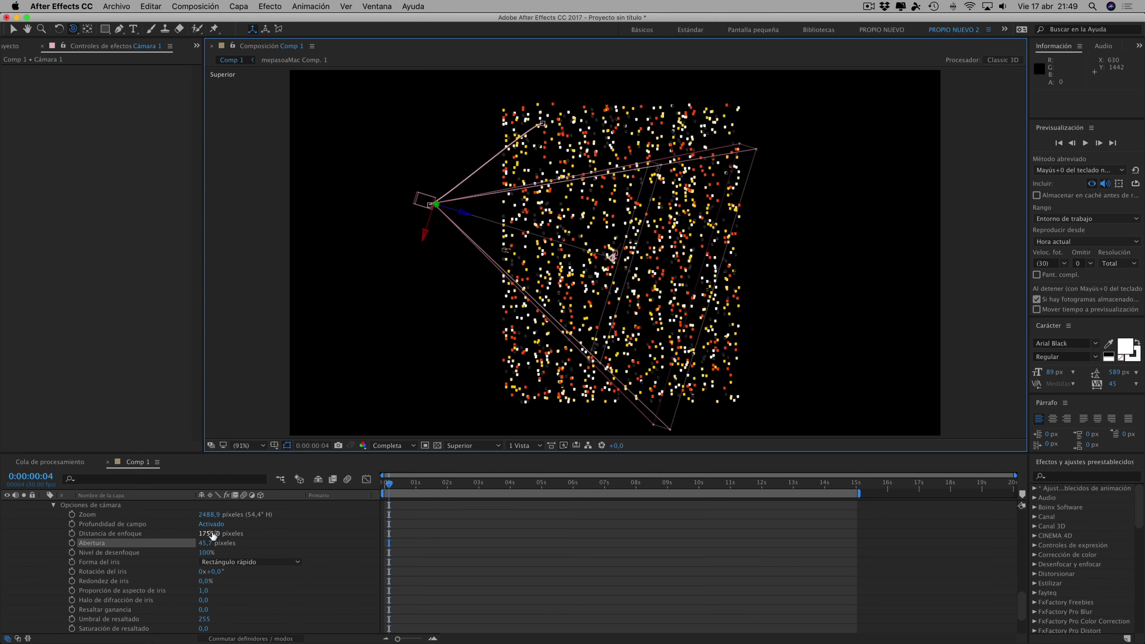
pyautogui.moveTo(209, 533); pyautogui.dragTo(144, 525)
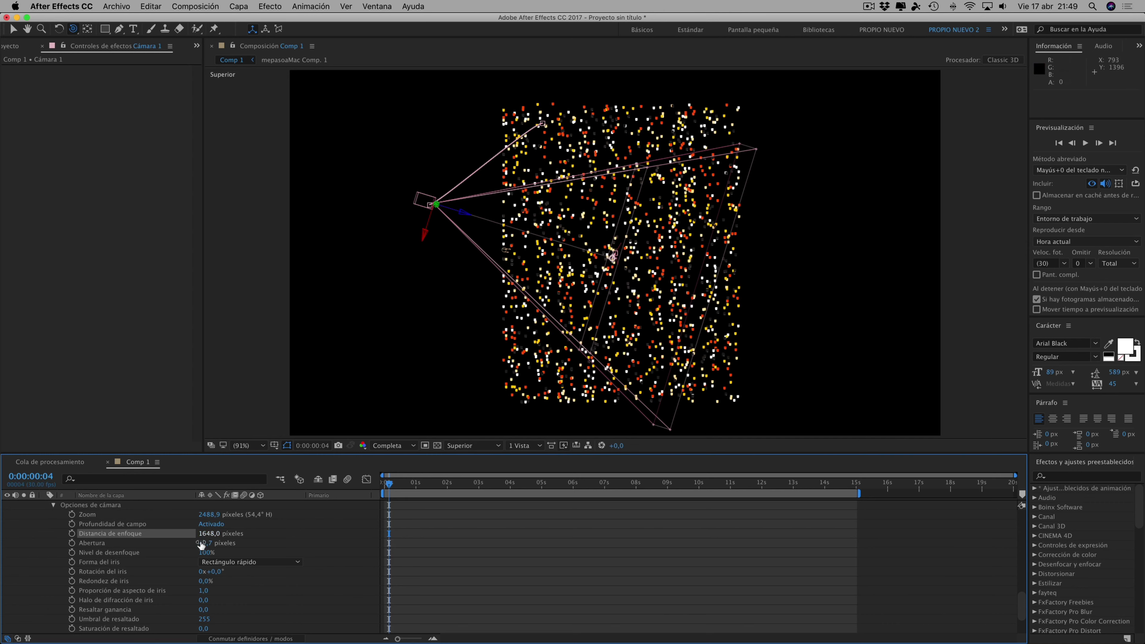
pyautogui.click(204, 543)
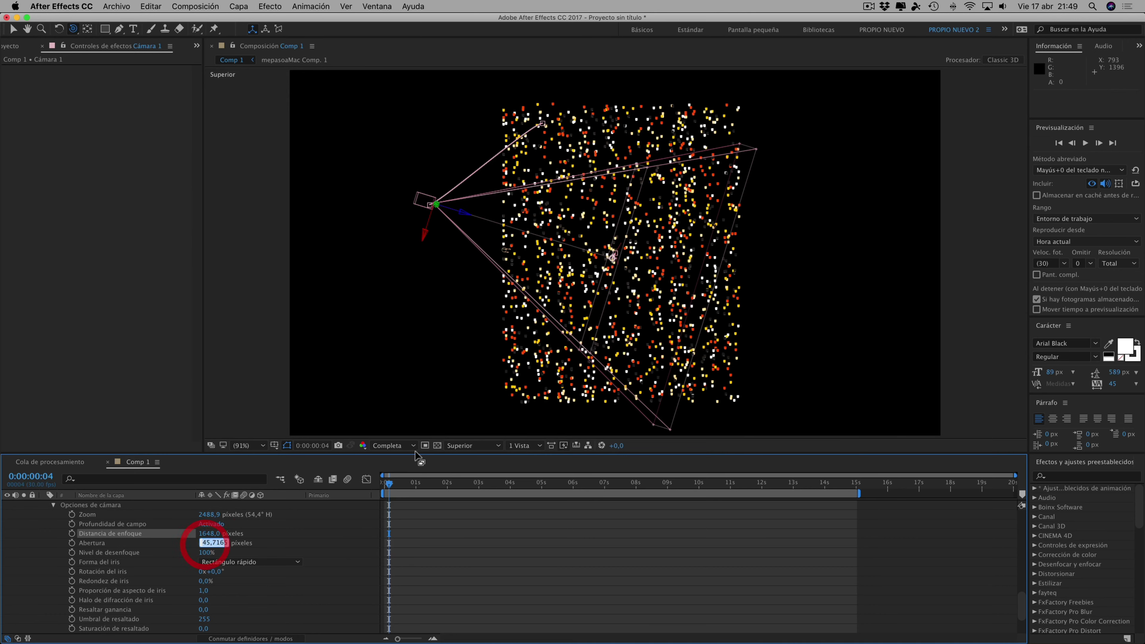
pyautogui.click(396, 445)
pyautogui.click(469, 445)
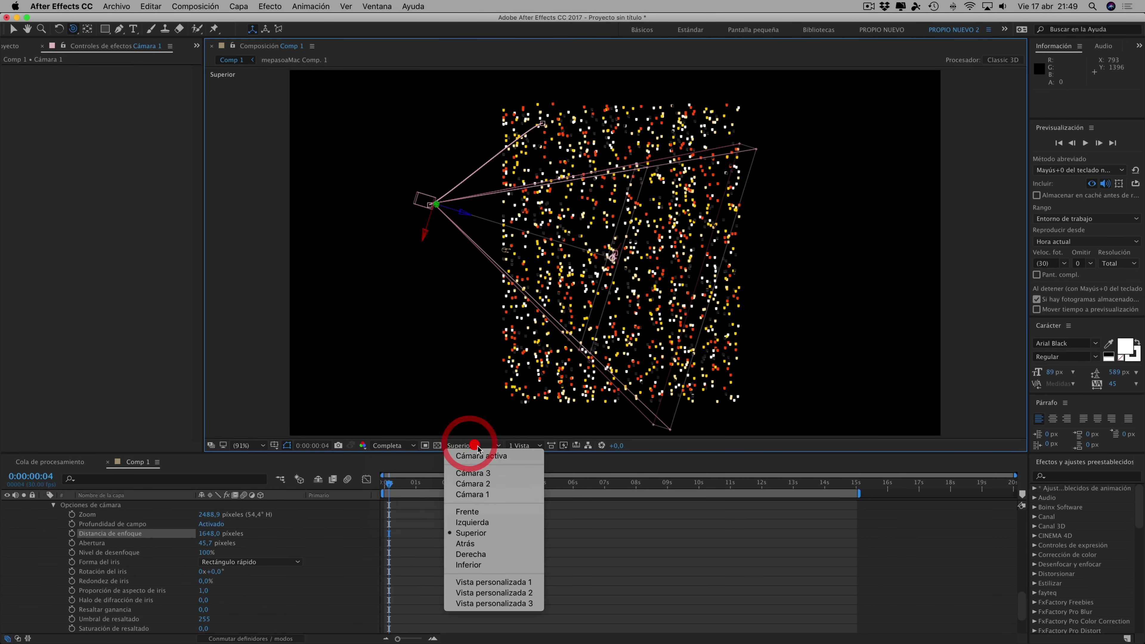
pyautogui.click(471, 460)
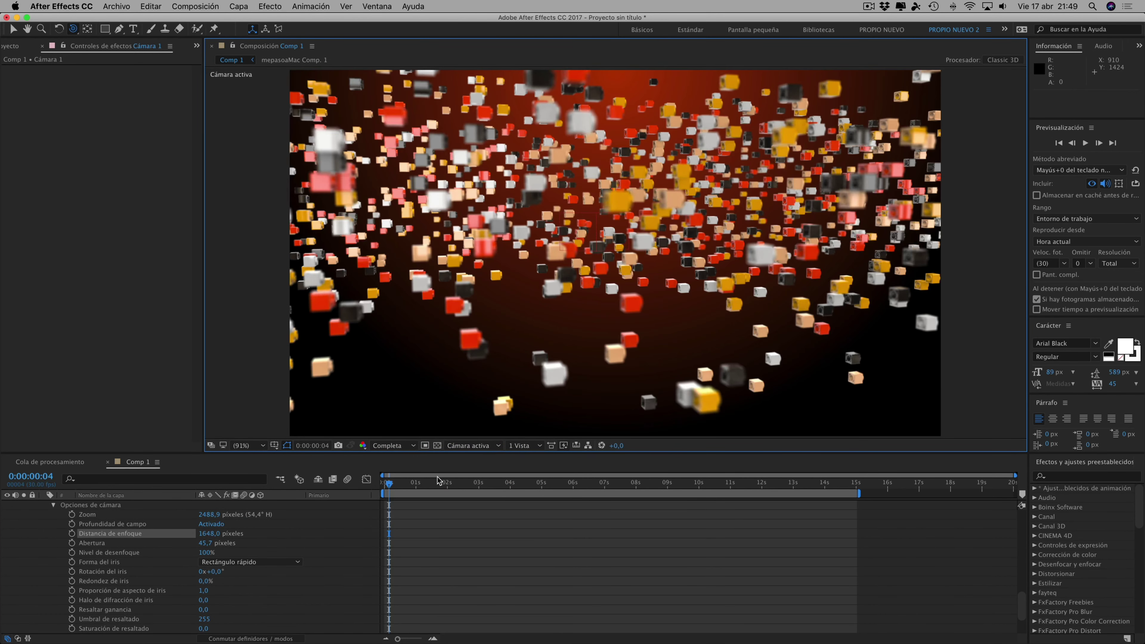
pyautogui.click(439, 486)
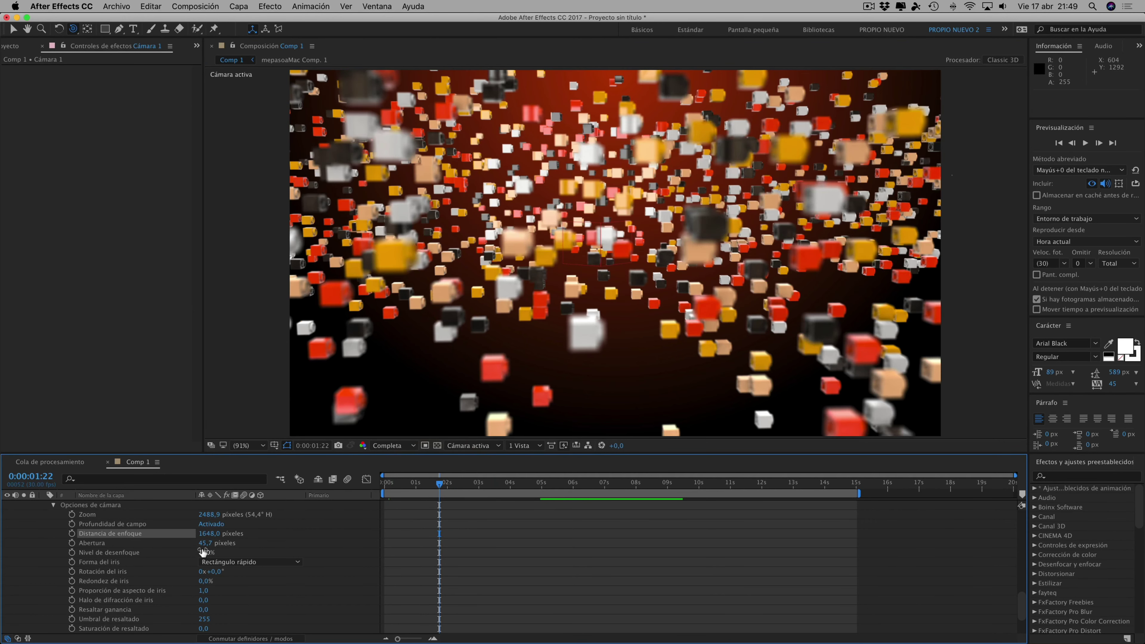
pyautogui.moveTo(205, 544); pyautogui.dragTo(194, 545)
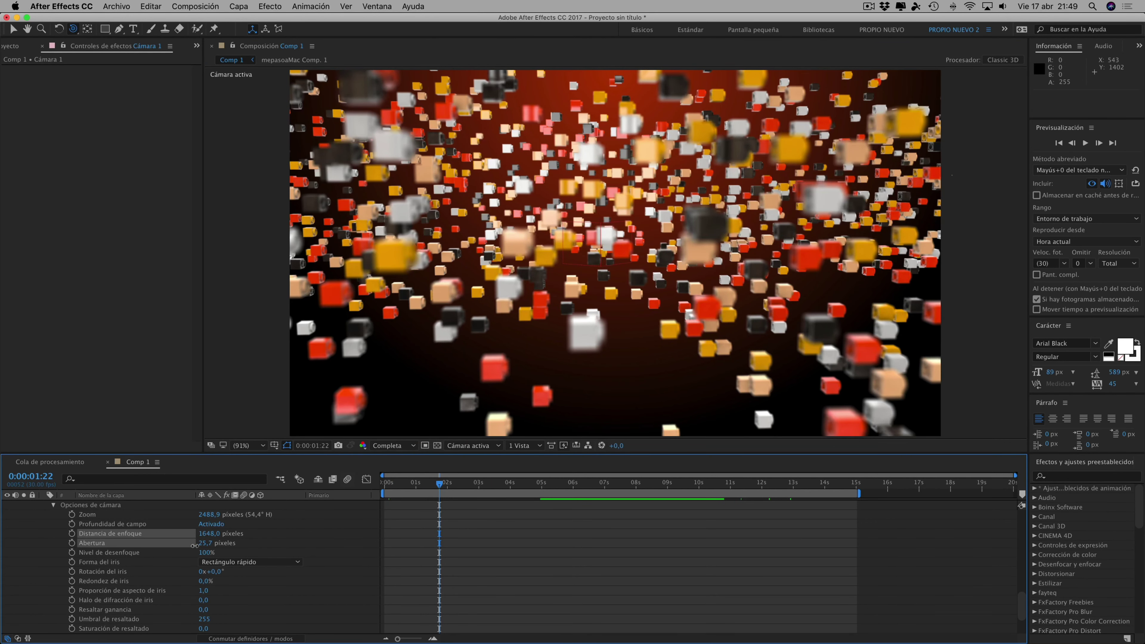
pyautogui.click(197, 544)
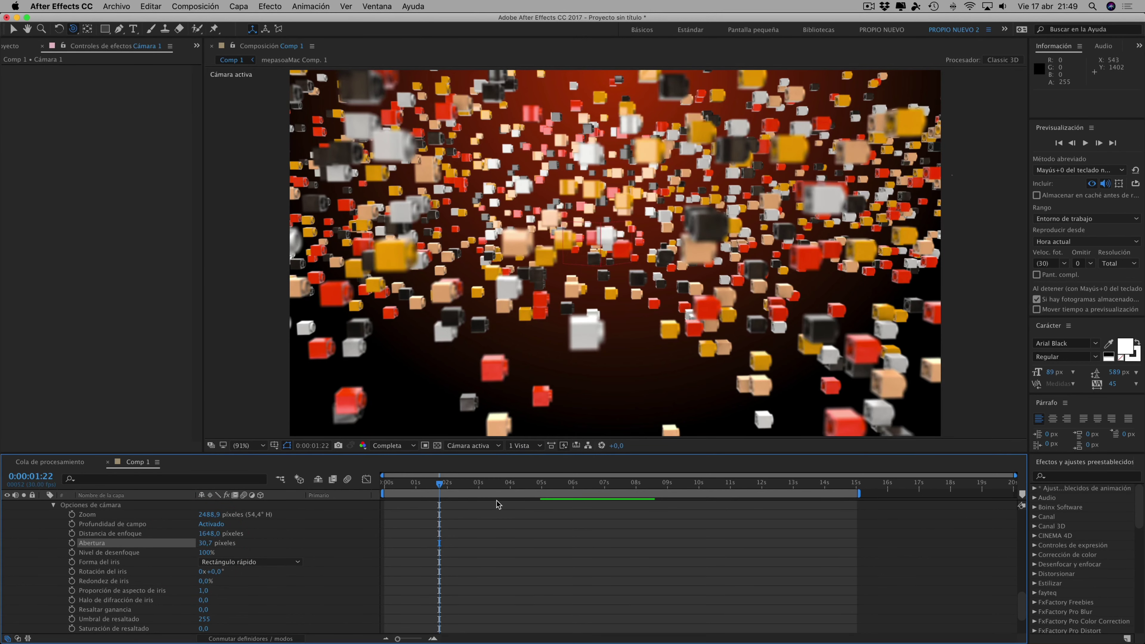
pyautogui.moveTo(512, 494); pyautogui.dragTo(514, 493)
# At 0:00:04:29, turn on depth of field for Cámara 2 with a 25.7-pixel aperture
pyautogui.click(541, 486)
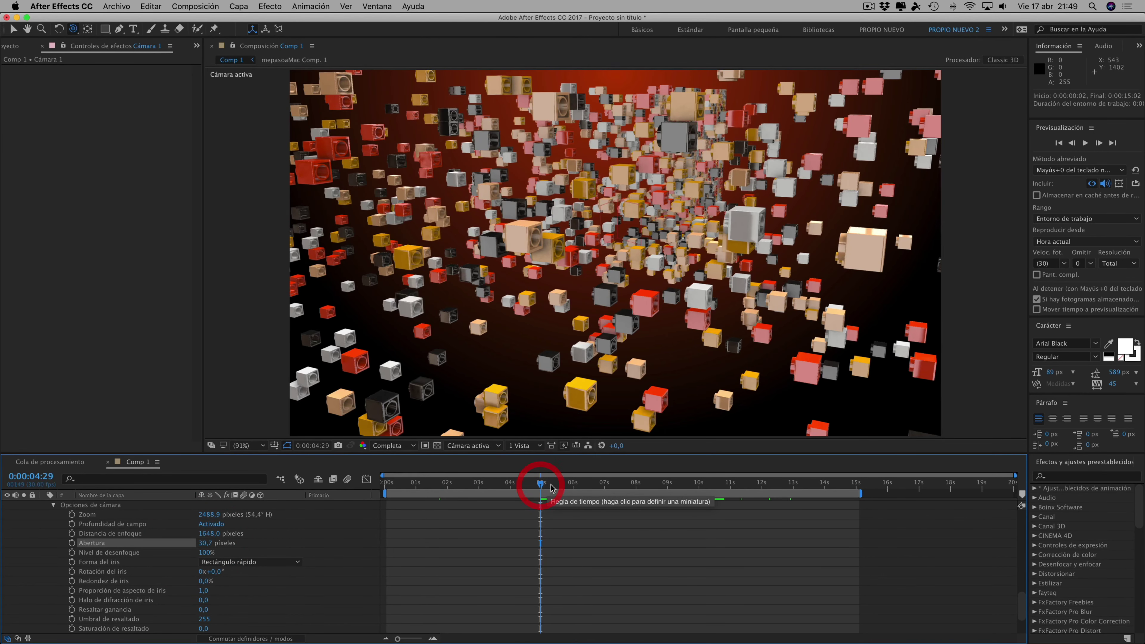
pyautogui.scroll(5, 120, 567)
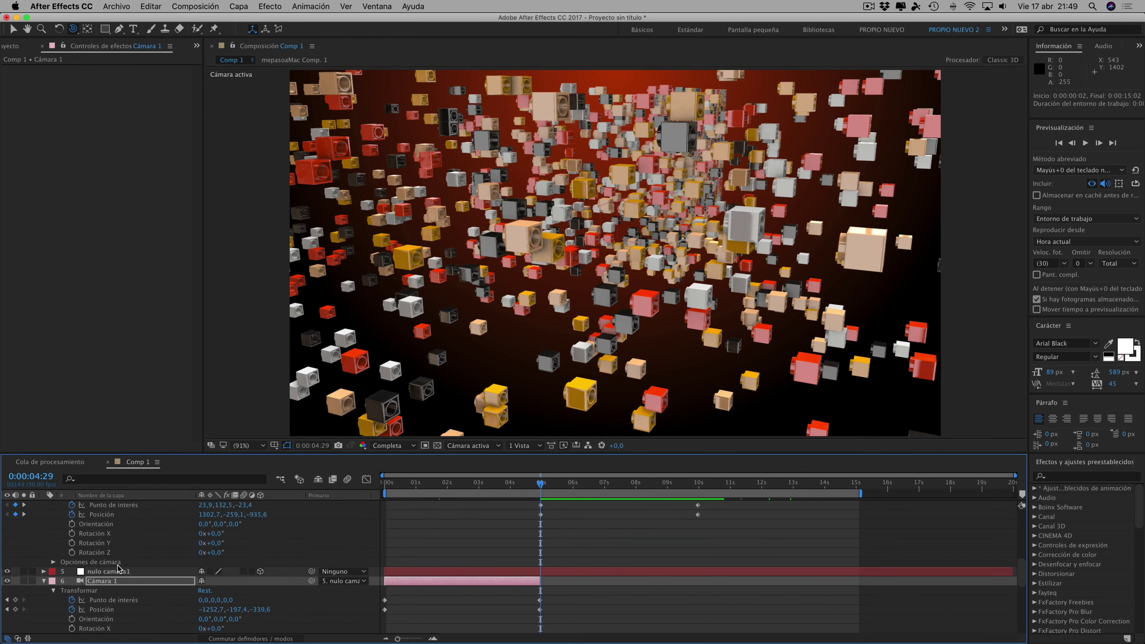
pyautogui.scroll(4, 120, 568)
pyautogui.scroll(-3, 119, 567)
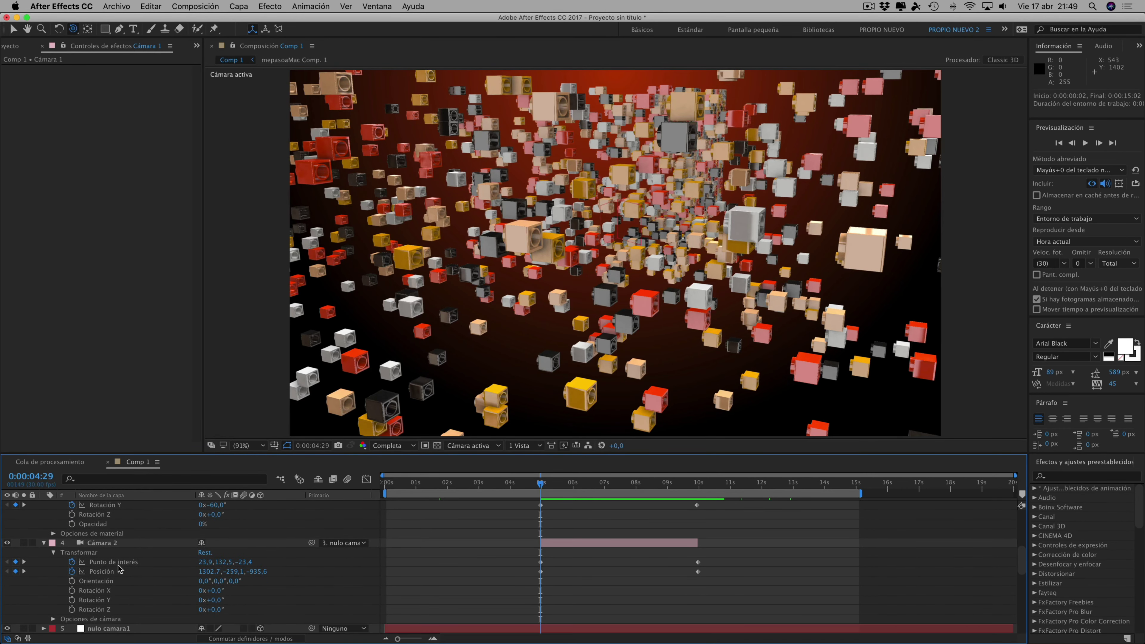
pyautogui.click(53, 609)
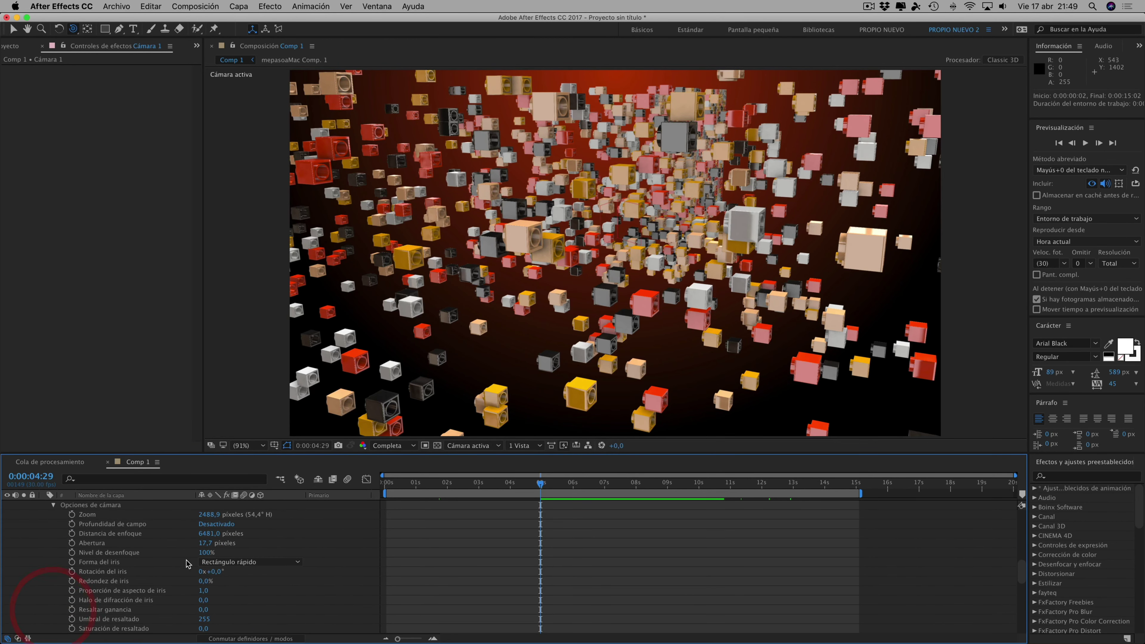
pyautogui.click(210, 523)
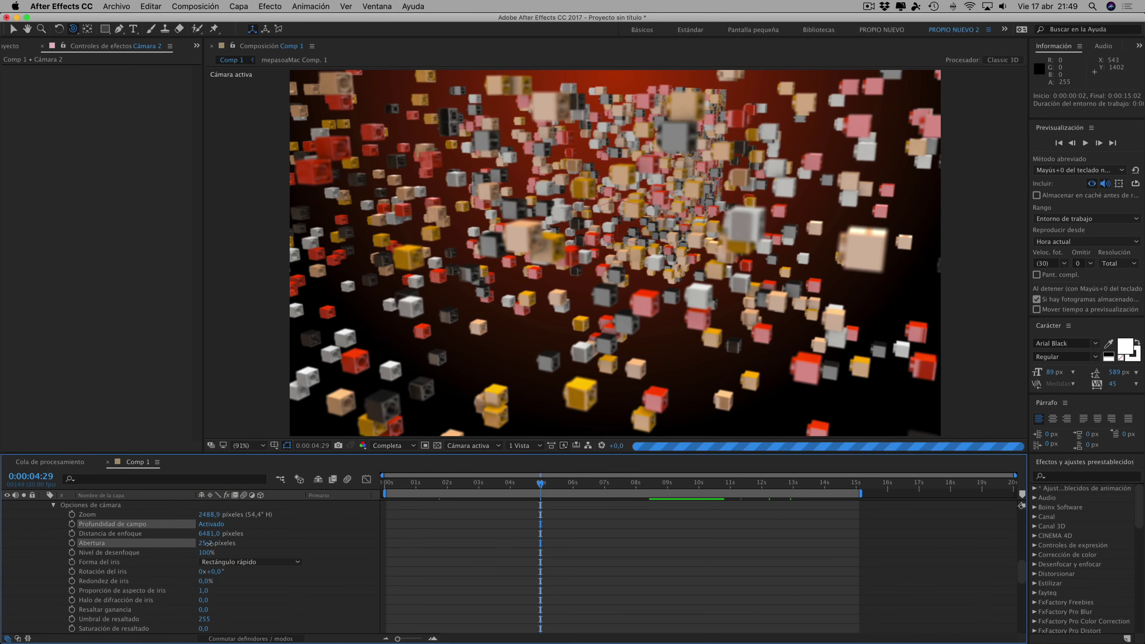
pyautogui.moveTo(206, 544); pyautogui.dragTo(223, 537)
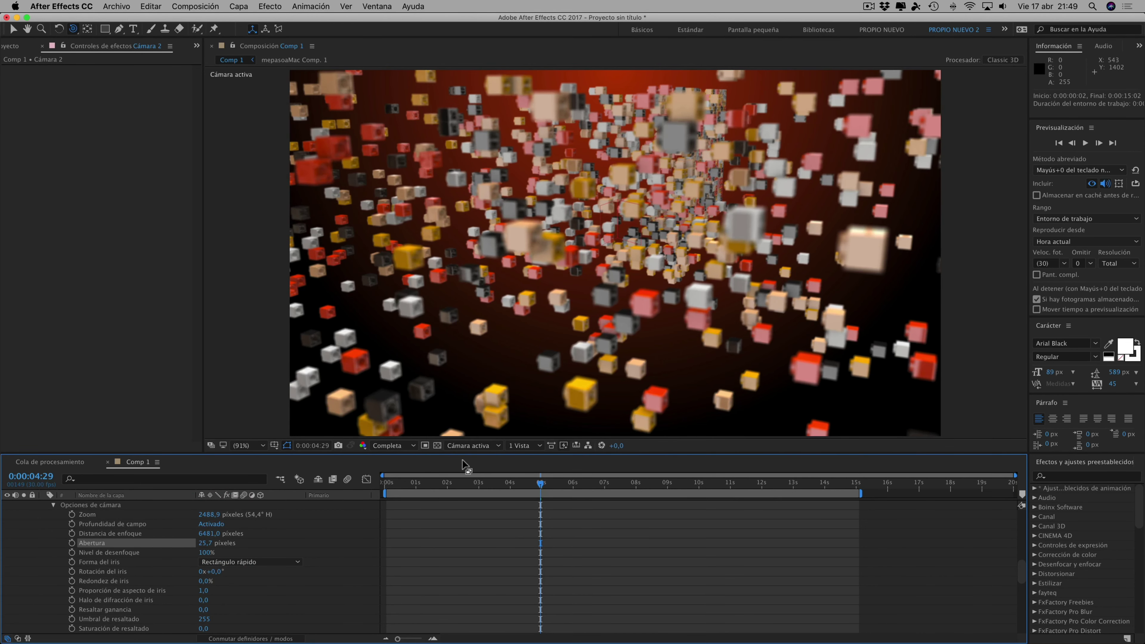
# In Top view, lower Cámara 2's focus distance from 3443 to 1633 pixels
pyautogui.click(471, 445)
pyautogui.click(468, 533)
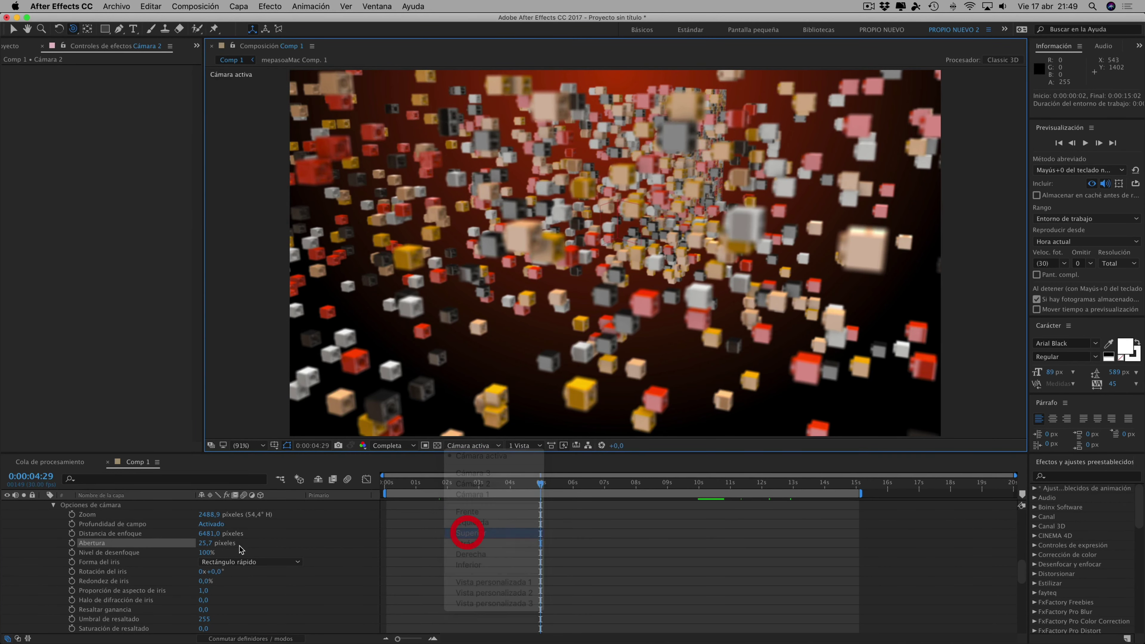
pyautogui.moveTo(208, 533); pyautogui.dragTo(169, 531)
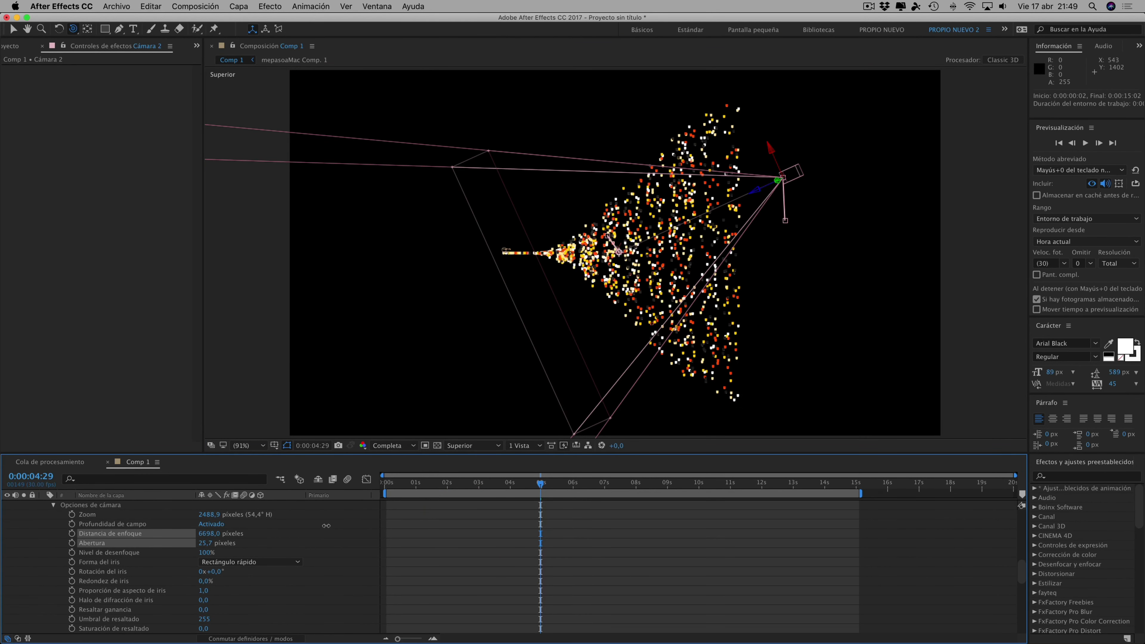
pyautogui.click(91, 536)
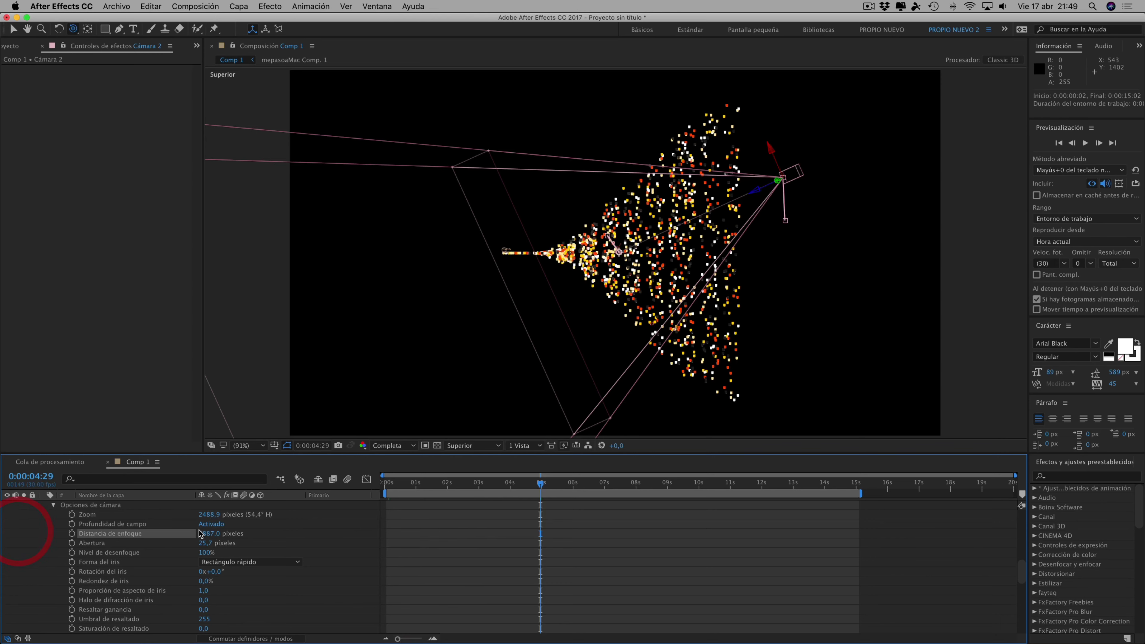
pyautogui.moveTo(204, 533); pyautogui.dragTo(59, 525)
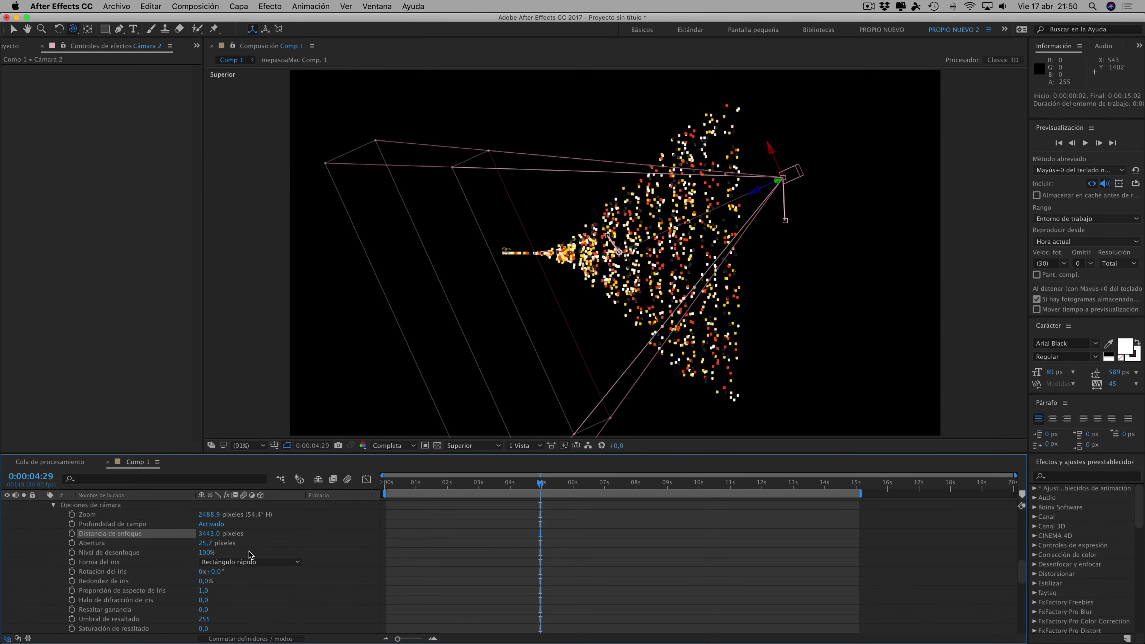
pyautogui.moveTo(207, 535); pyautogui.dragTo(101, 530)
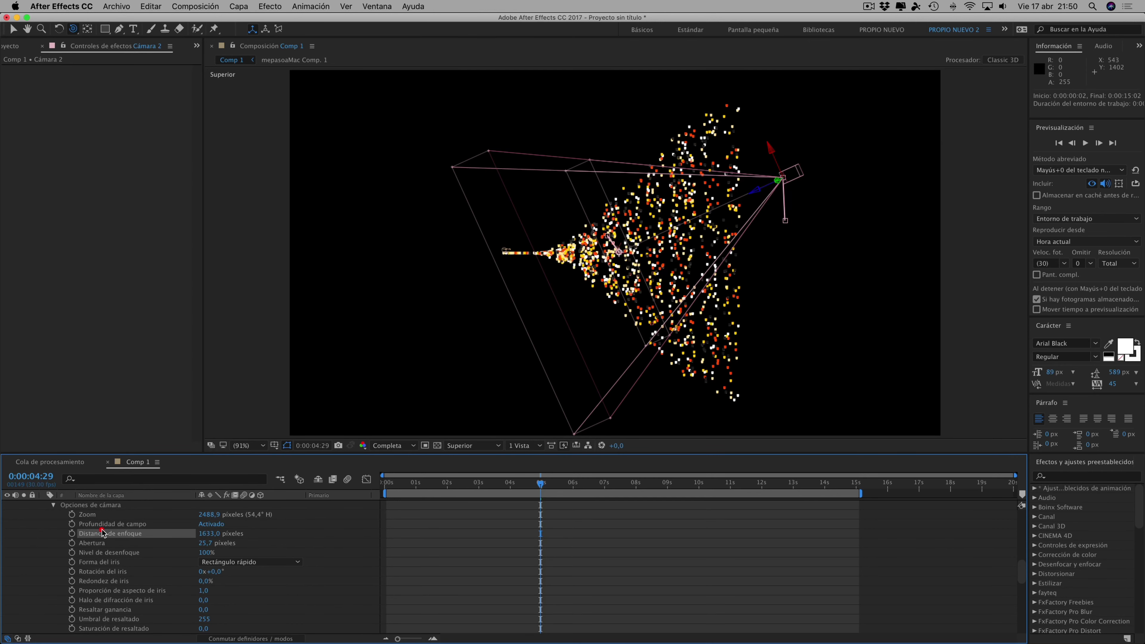
# Back in Active Camera view, check the text forming at 0:00:07:14, 0:00:09:29 and 0:00:14:29
pyautogui.click(476, 445)
pyautogui.click(473, 456)
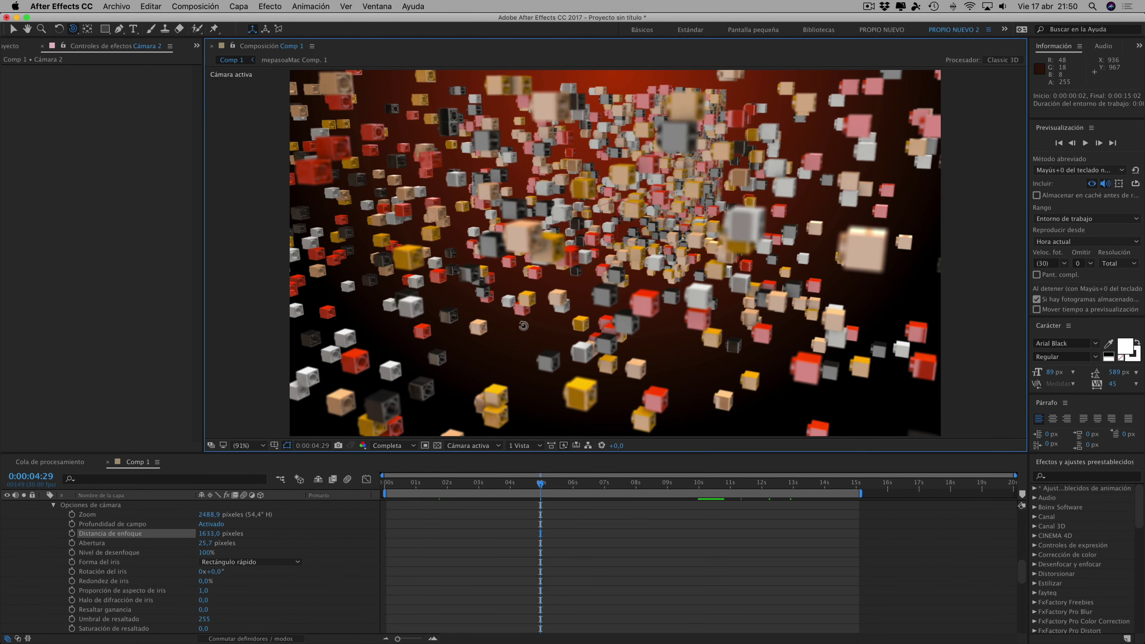
pyautogui.moveTo(571, 481); pyautogui.dragTo(653, 481)
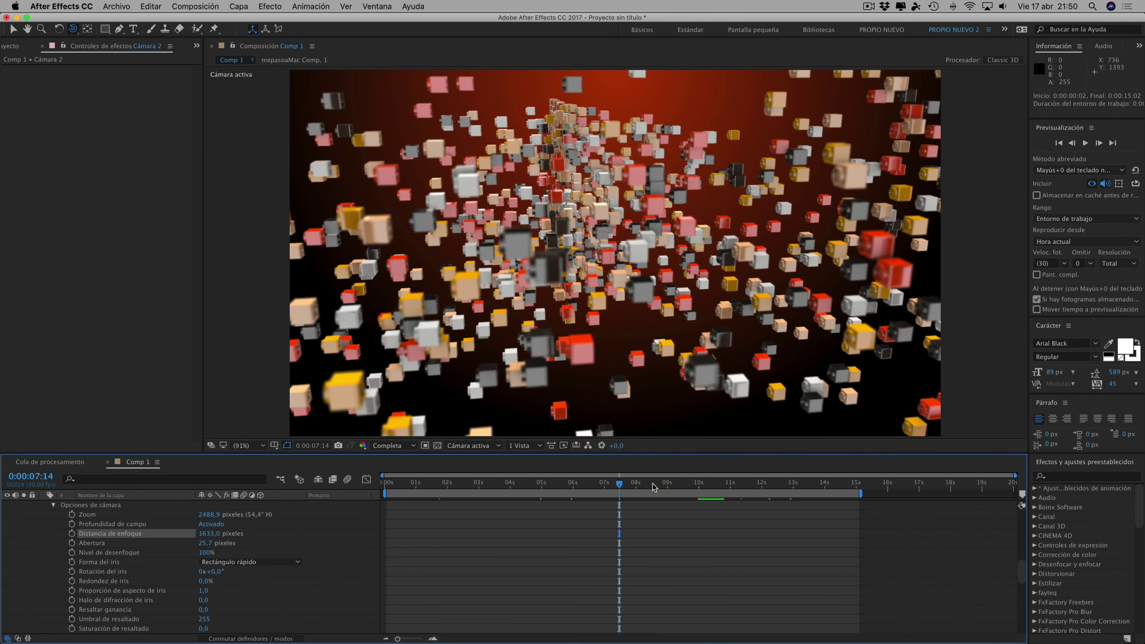
pyautogui.click(698, 487)
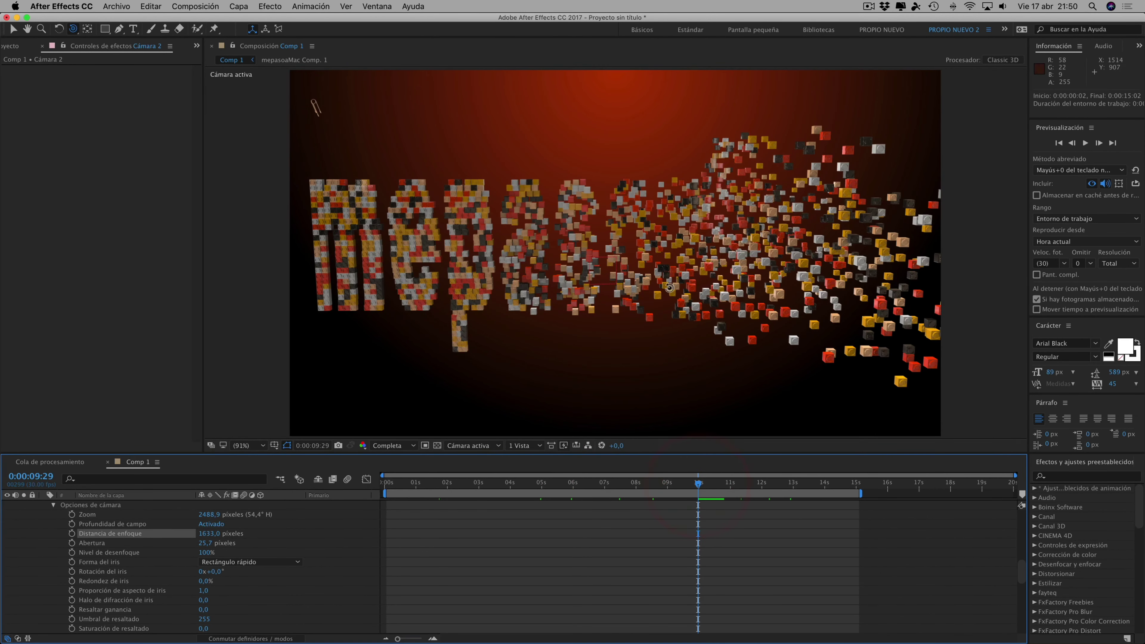
pyautogui.click(853, 486)
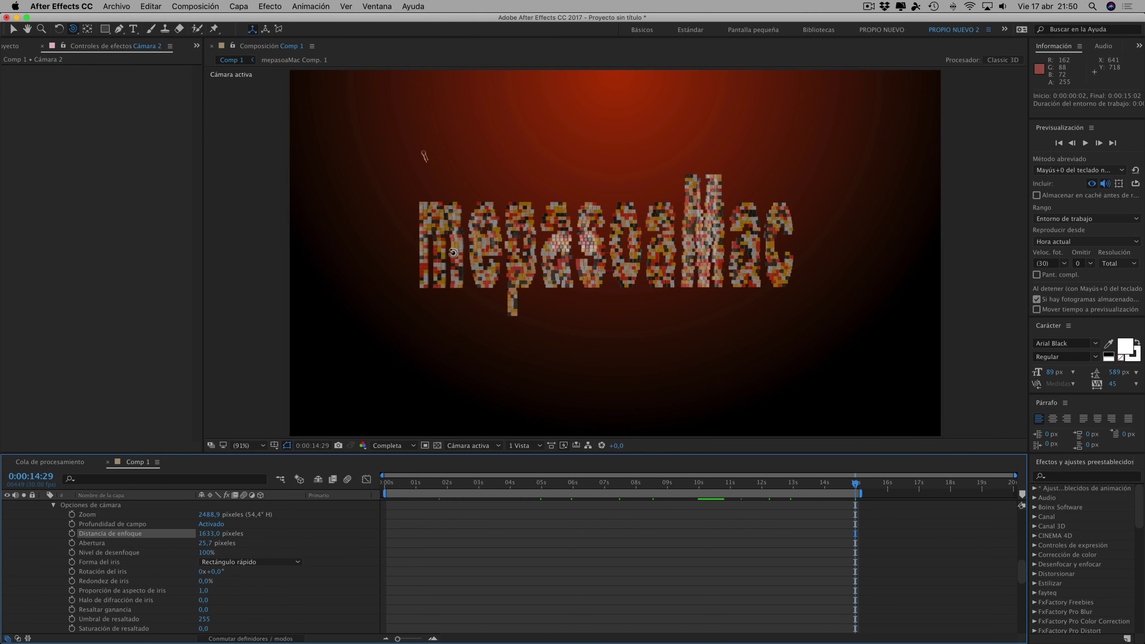
# Expand Cámara 3's camera options and set its aperture to 24.7 pixels
pyautogui.click(53, 504)
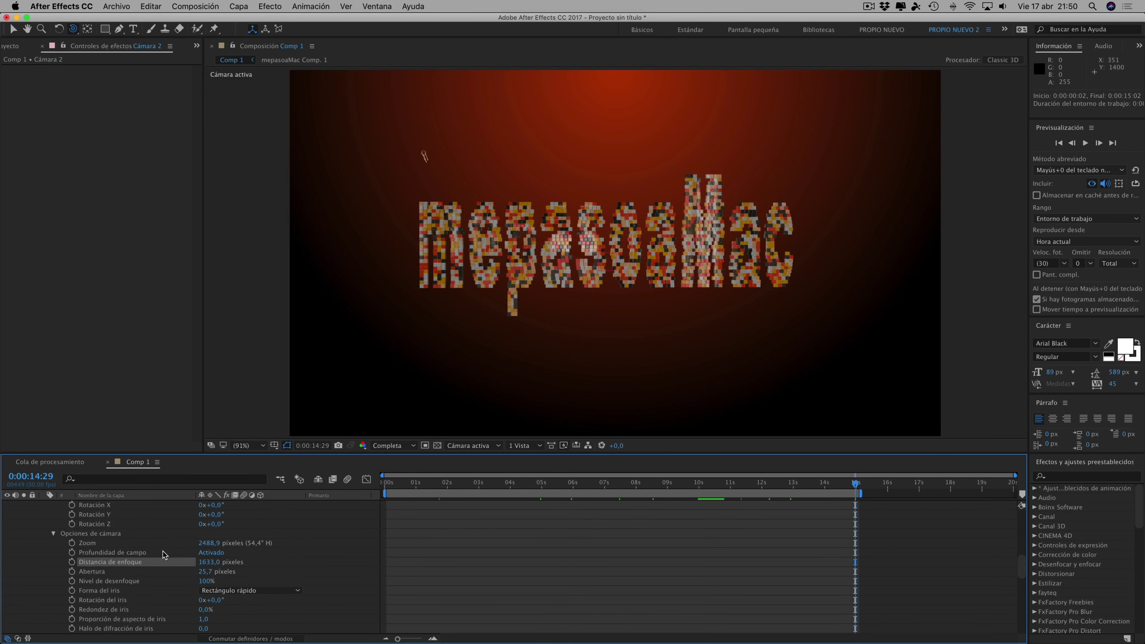
pyautogui.scroll(2, 164, 555)
pyautogui.scroll(3, 163, 555)
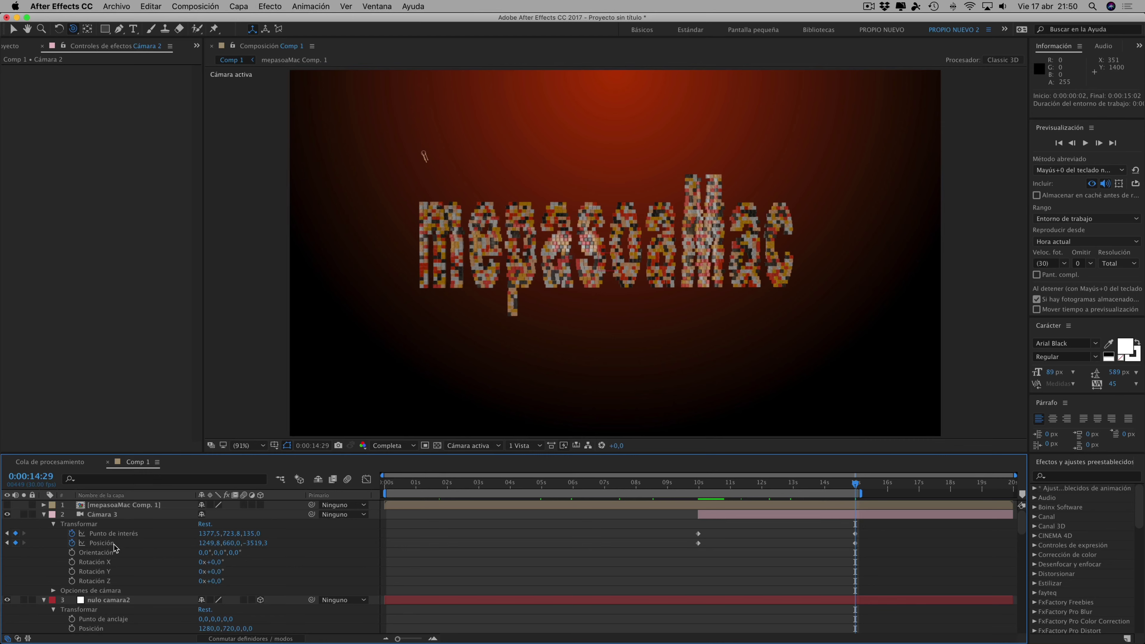
pyautogui.click(54, 590)
pyautogui.scroll(-5, 135, 581)
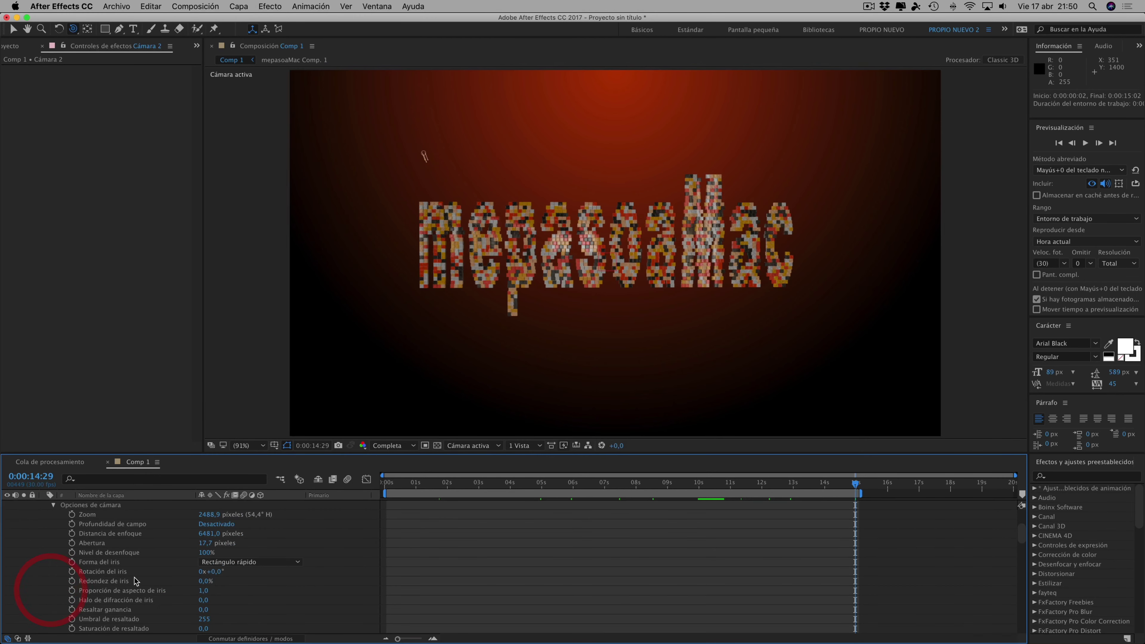
pyautogui.click(210, 523)
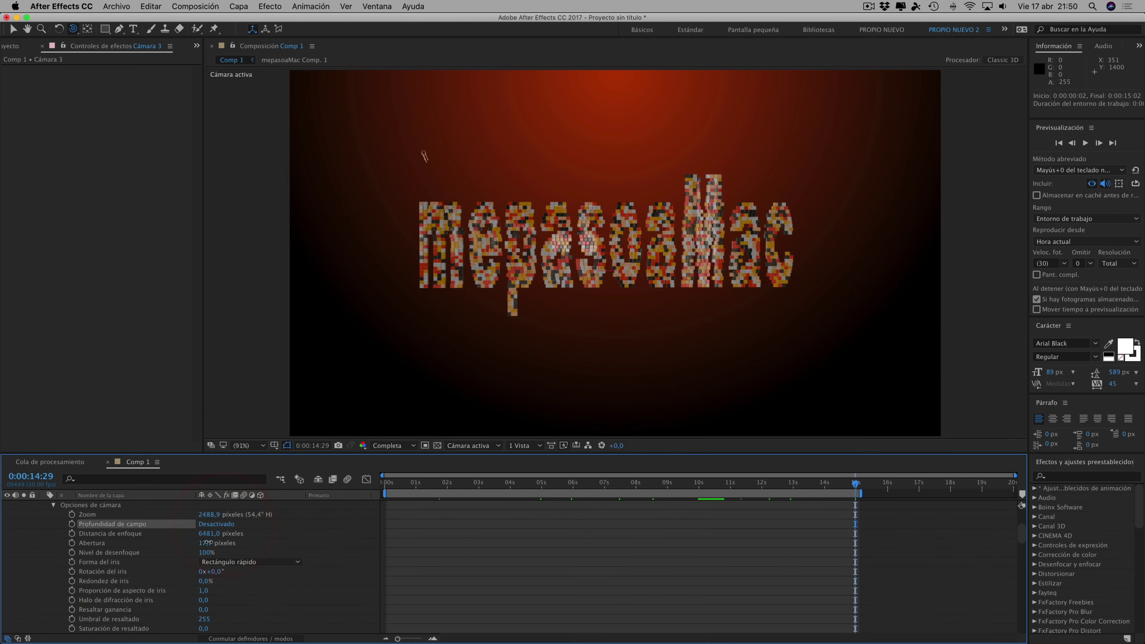
pyautogui.moveTo(208, 542); pyautogui.dragTo(196, 547)
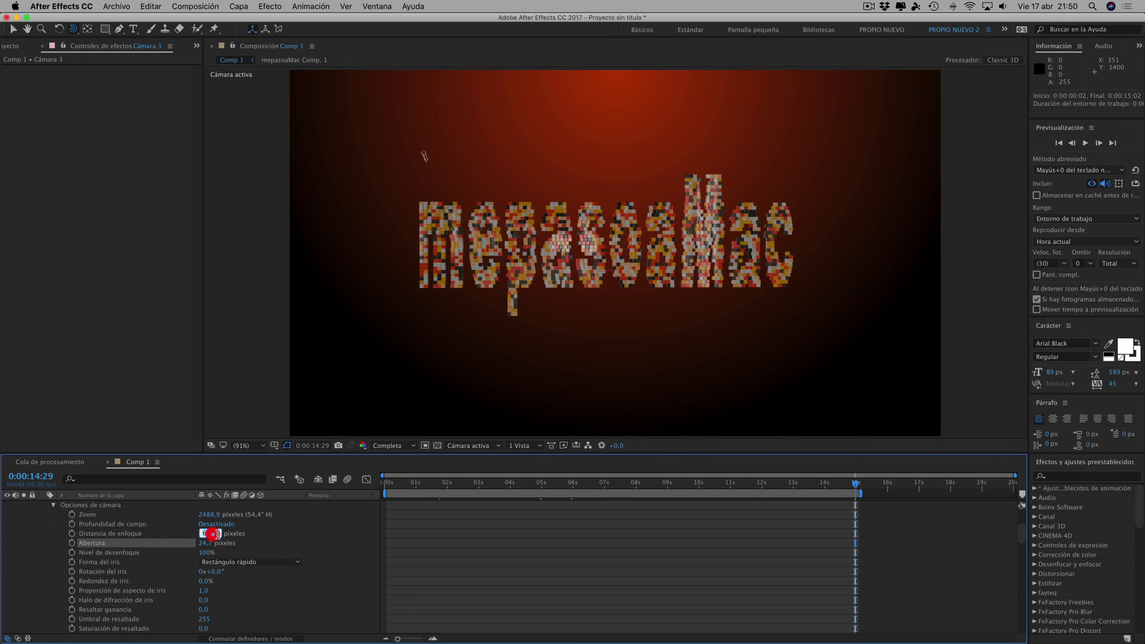
# In Top view, push Cámara 3's focus distance out to 15658 pixels and zoom the viewer to 25%
pyautogui.click(473, 445)
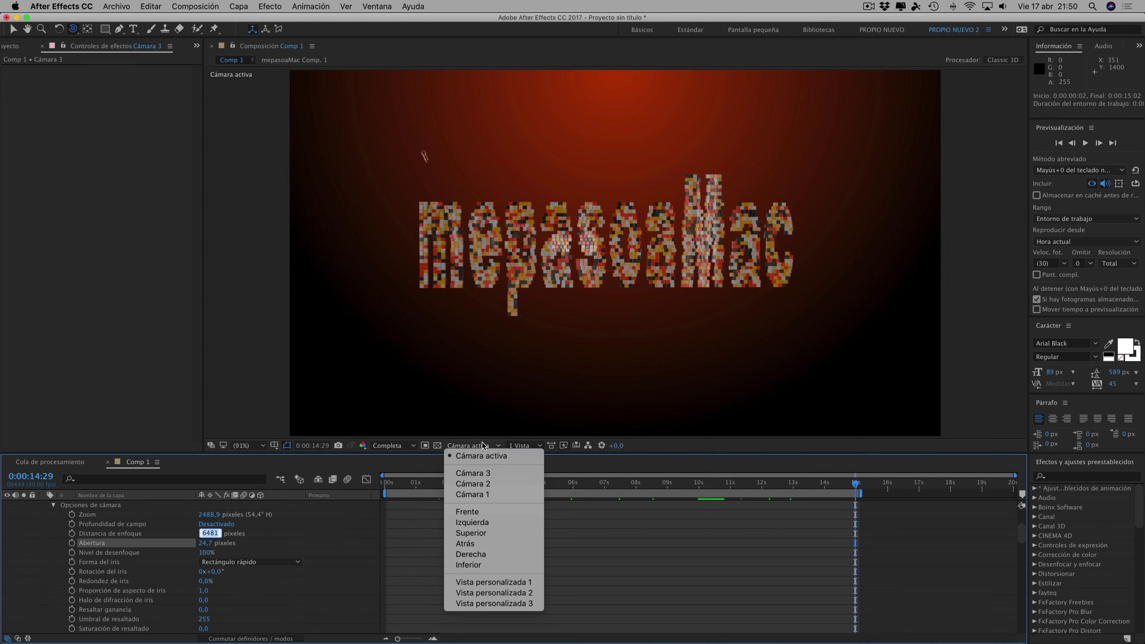
pyautogui.click(471, 533)
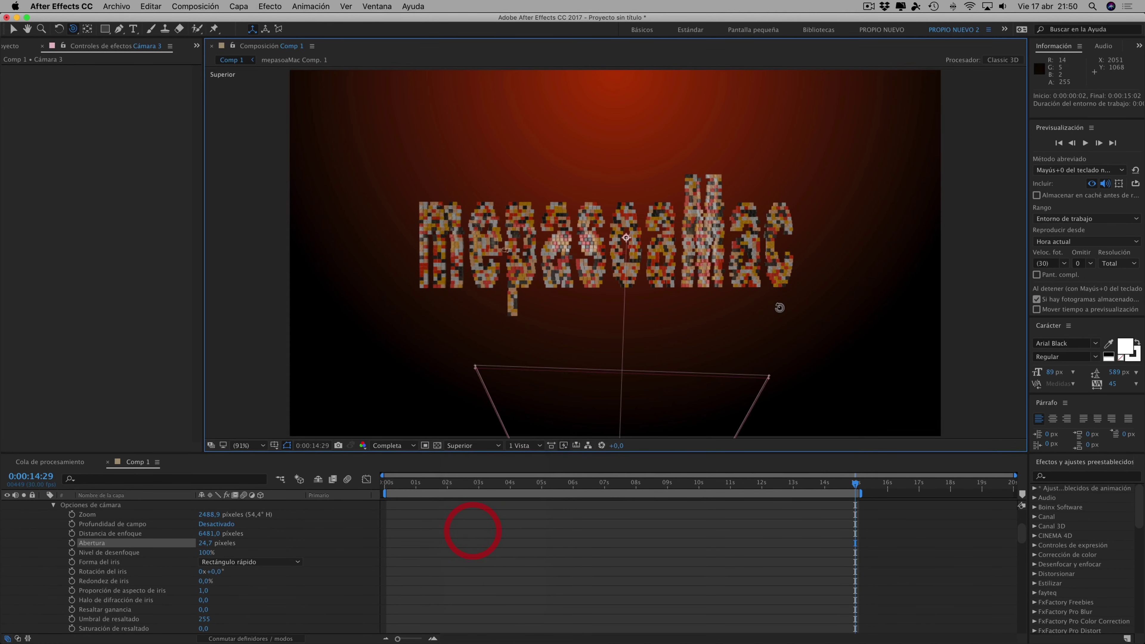
pyautogui.scroll(-3, 660, 284)
pyautogui.scroll(-3, 659, 284)
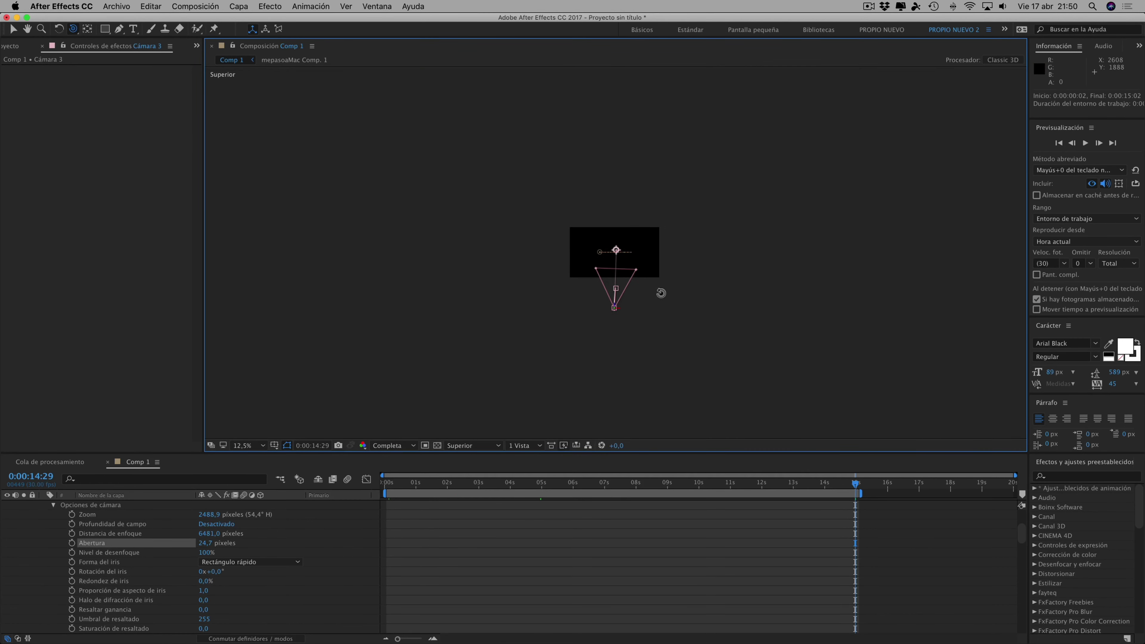
pyautogui.scroll(3, 659, 284)
pyautogui.scroll(3, 640, 275)
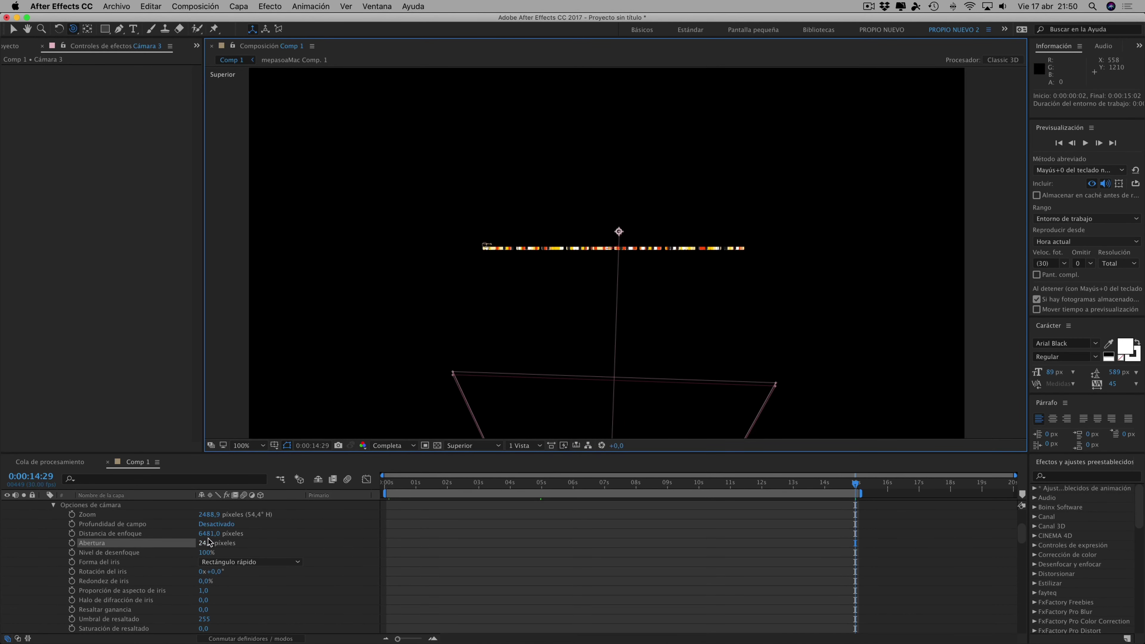
pyautogui.moveTo(209, 534); pyautogui.dragTo(202, 533)
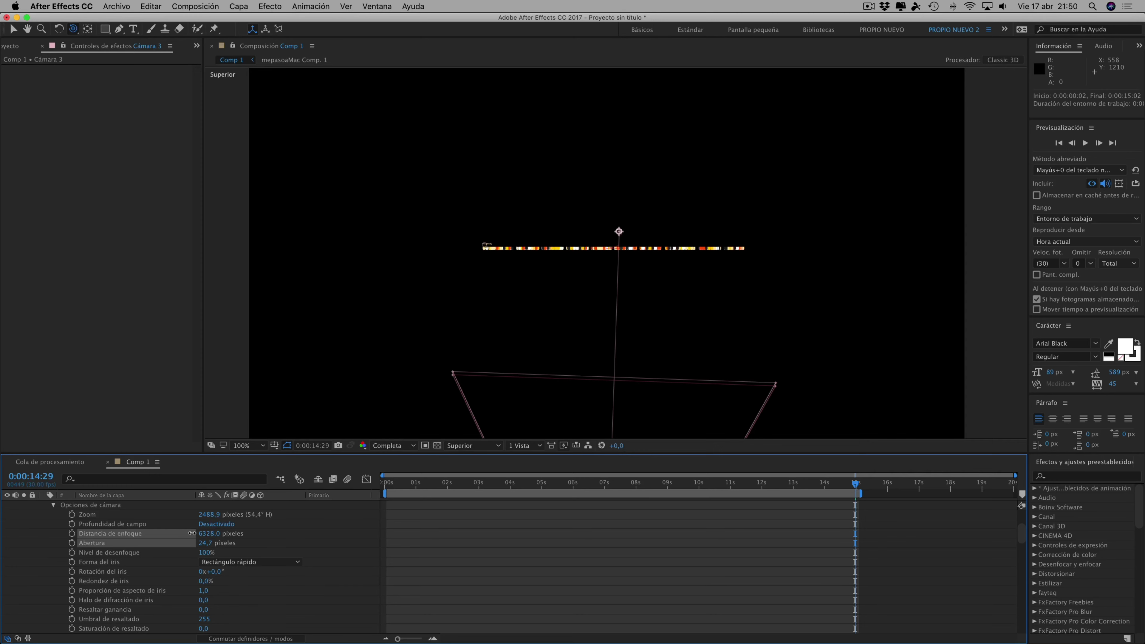
pyautogui.click(108, 533)
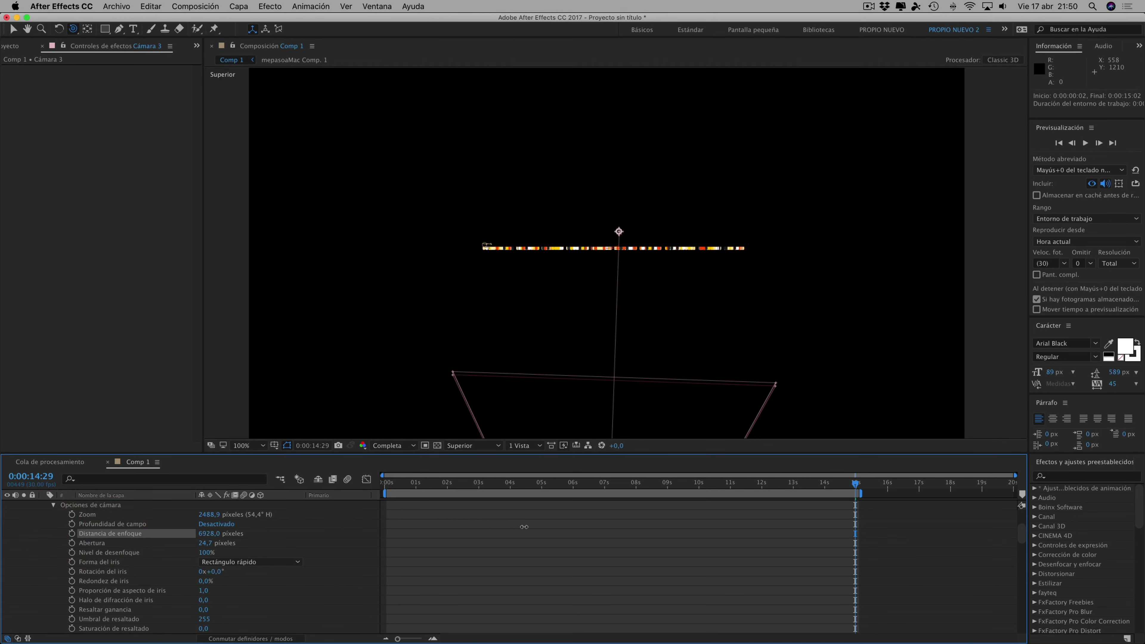
pyautogui.moveTo(995, 515); pyautogui.dragTo(991, 517)
pyautogui.press(',')
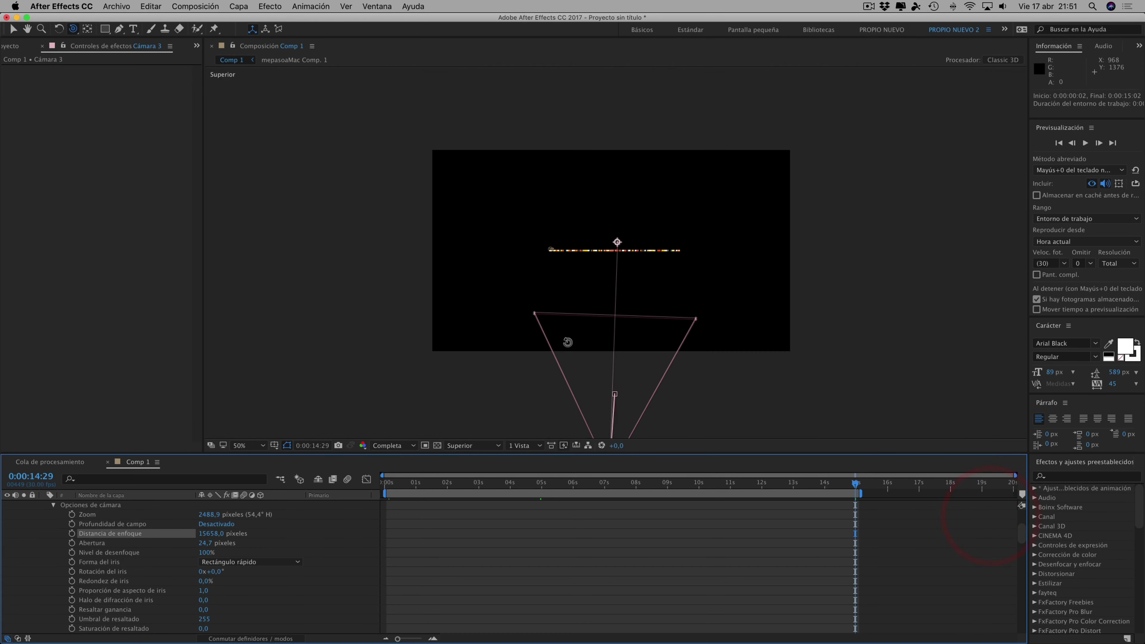
pyautogui.press(',')
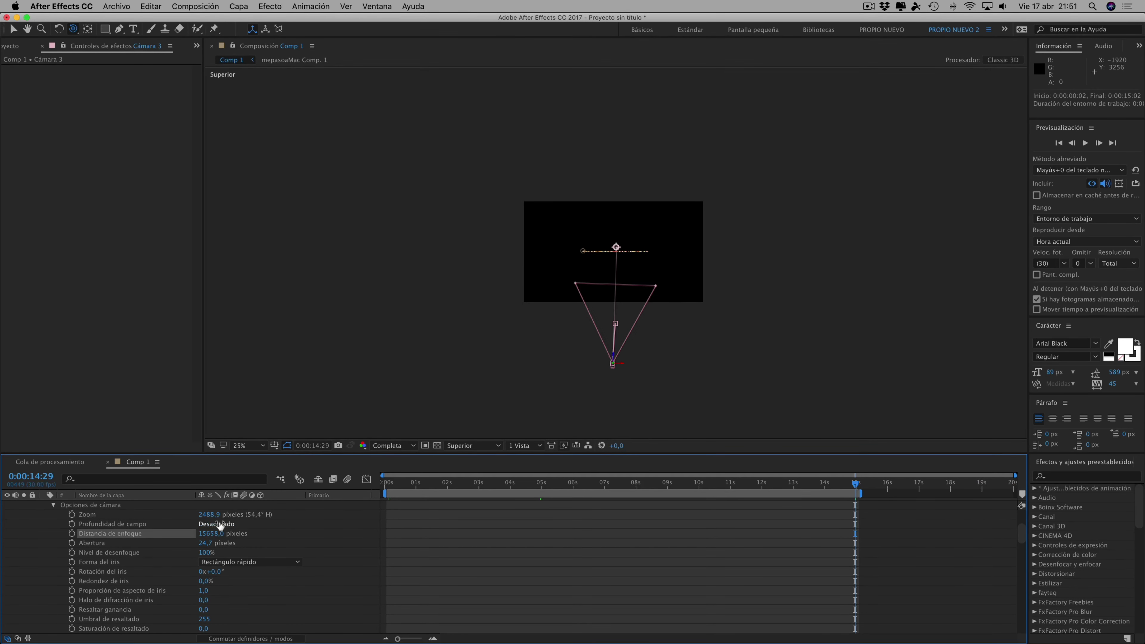
# Turn on Cámara 3's depth of field and bring its focus distance to 3518 pixels at 100% zoom
pyautogui.click(218, 523)
pyautogui.moveTo(215, 535); pyautogui.dragTo(191, 534)
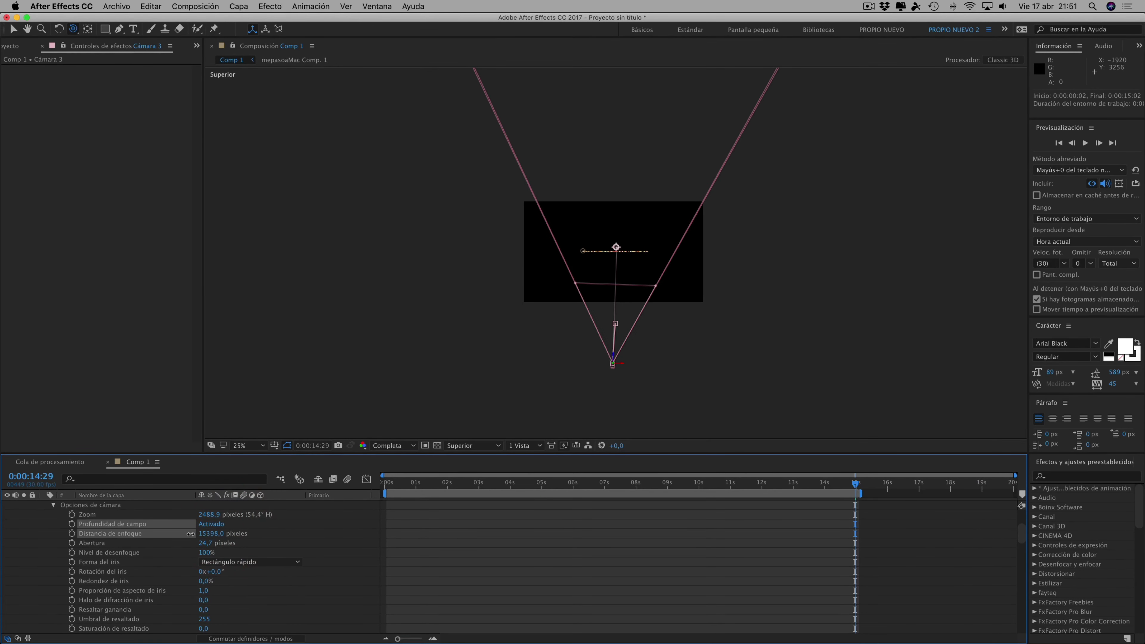
pyautogui.click(141, 534)
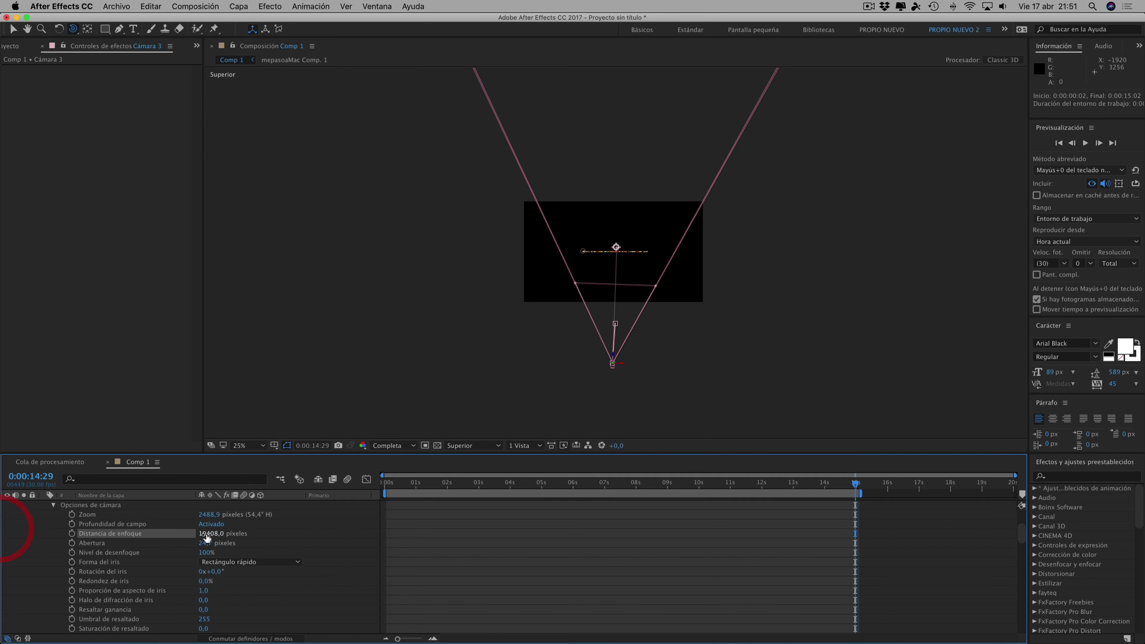
pyautogui.moveTo(206, 537); pyautogui.dragTo(60, 539)
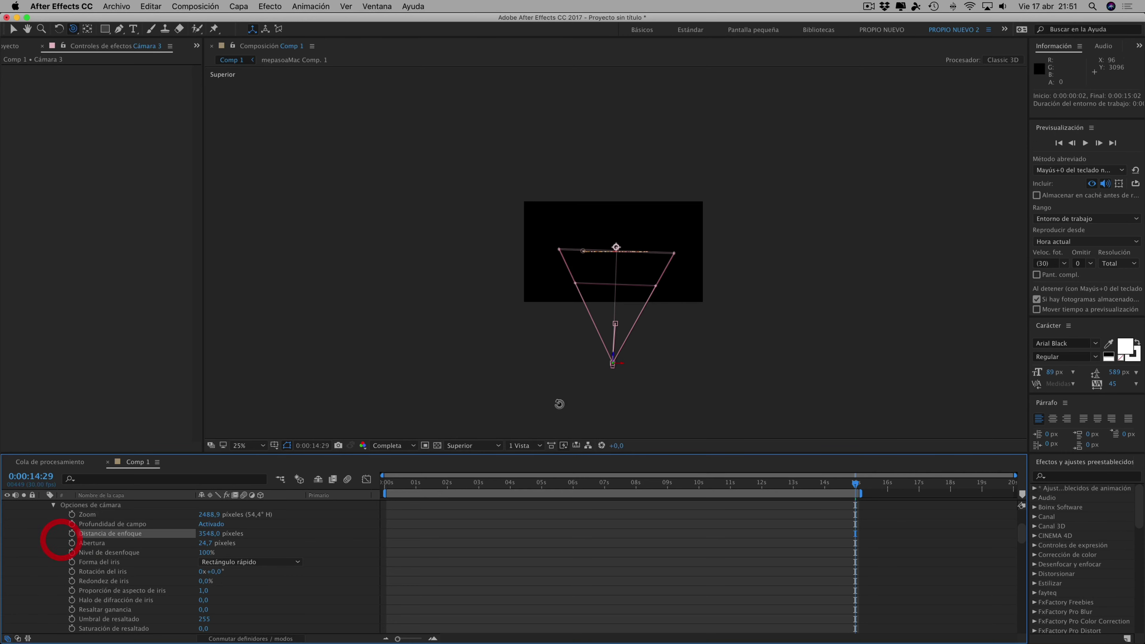
pyautogui.press('.')
pyautogui.press('.')
pyautogui.press('.')
pyautogui.press('.')
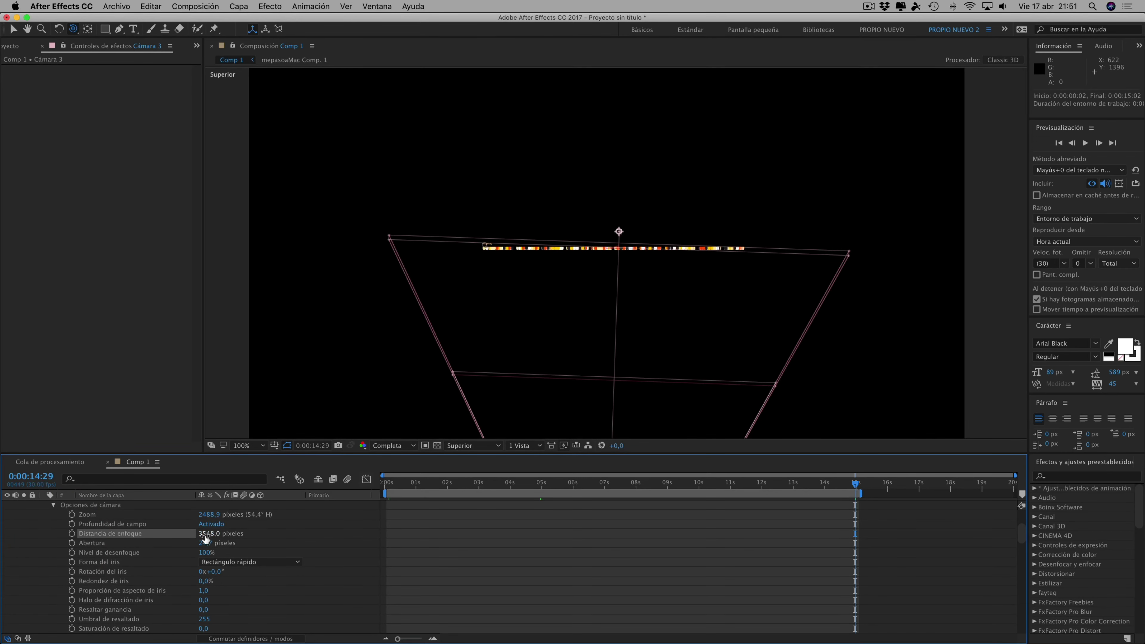
pyautogui.moveTo(205, 538); pyautogui.dragTo(203, 535)
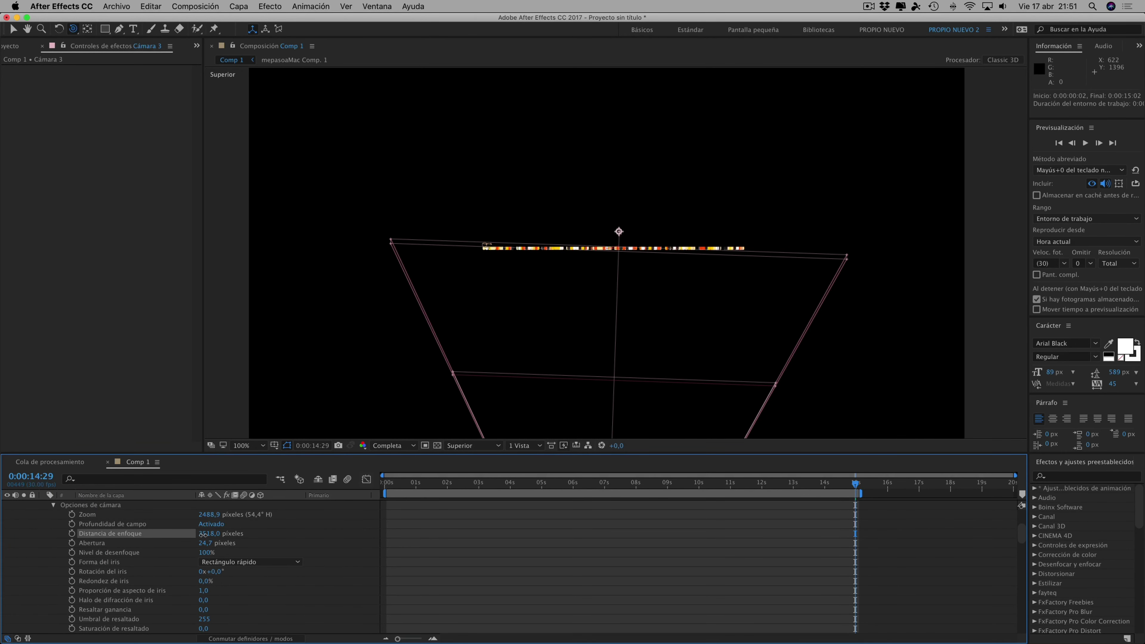
# Raise Cámara 3's aperture to 38.7 pixels for a stronger blur
pyautogui.moveTo(207, 544); pyautogui.dragTo(208, 545)
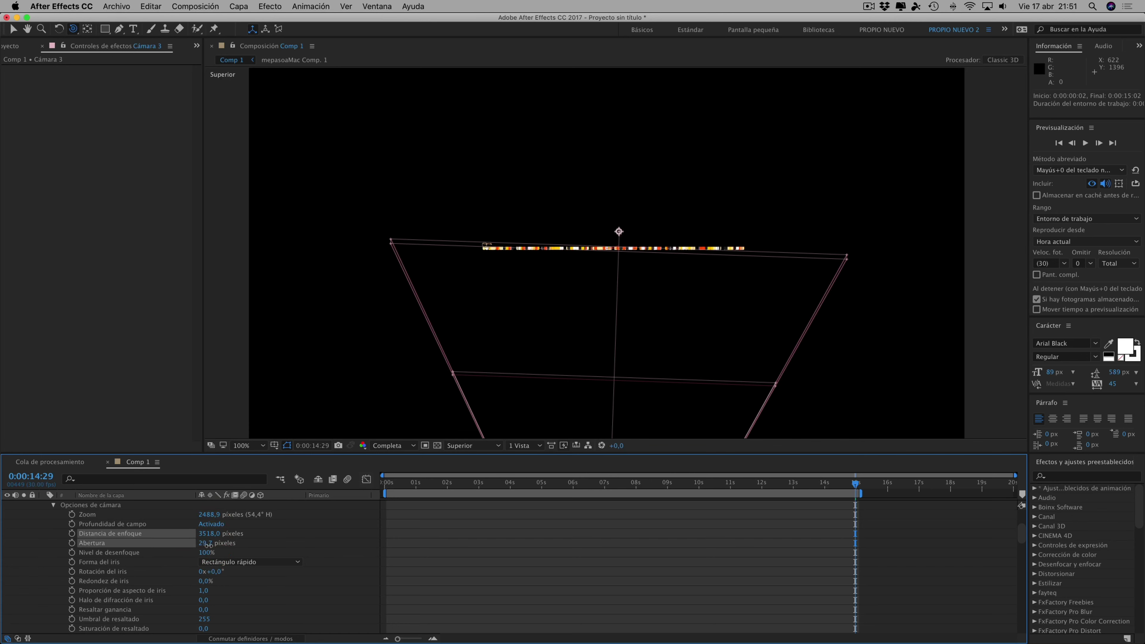
pyautogui.click(214, 547)
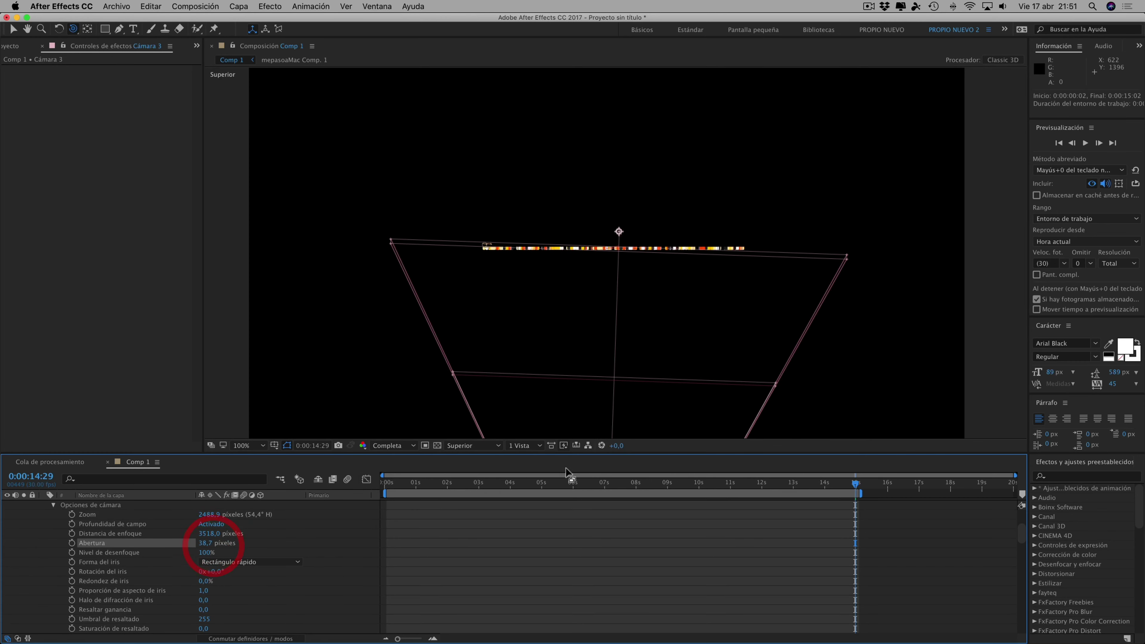
pyautogui.click(522, 446)
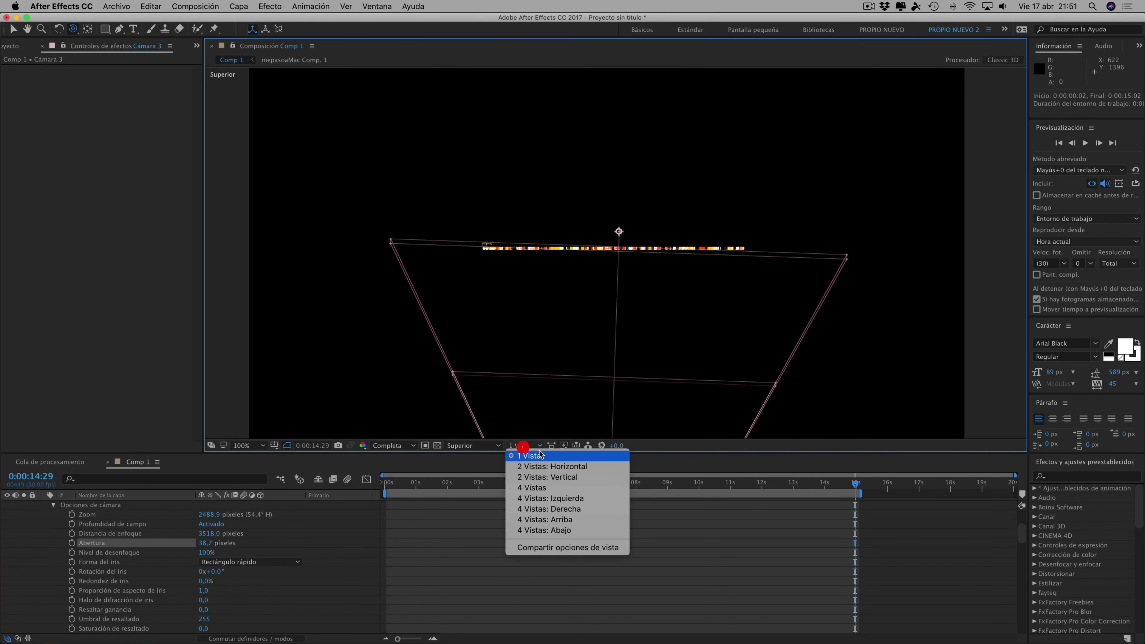
pyautogui.click(481, 446)
pyautogui.click(481, 455)
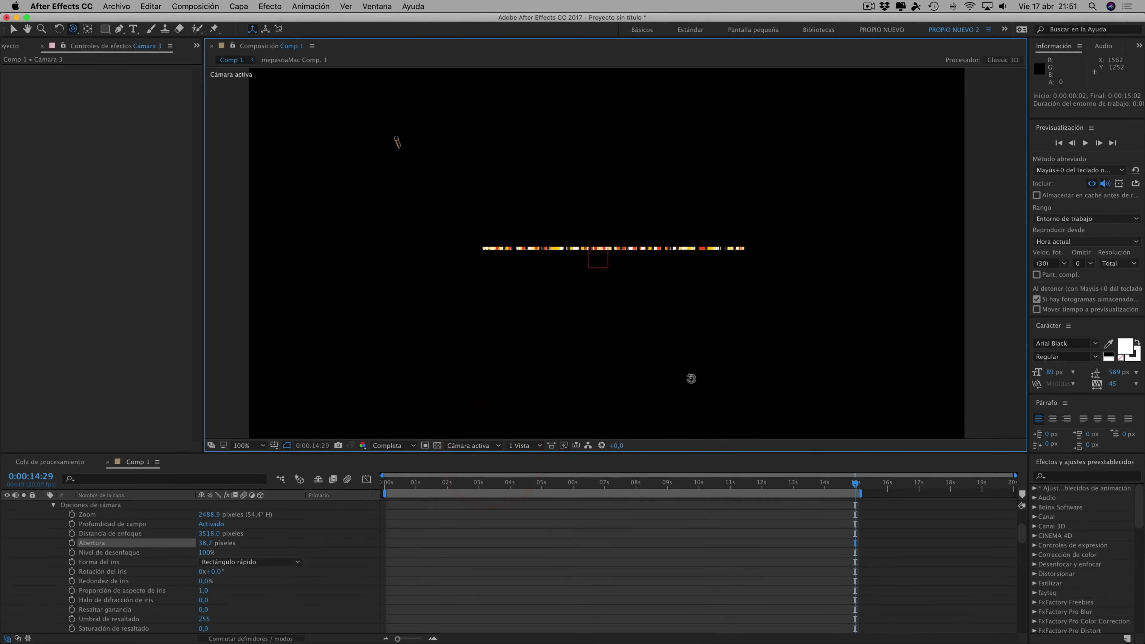
pyautogui.click(783, 482)
pyautogui.click(770, 483)
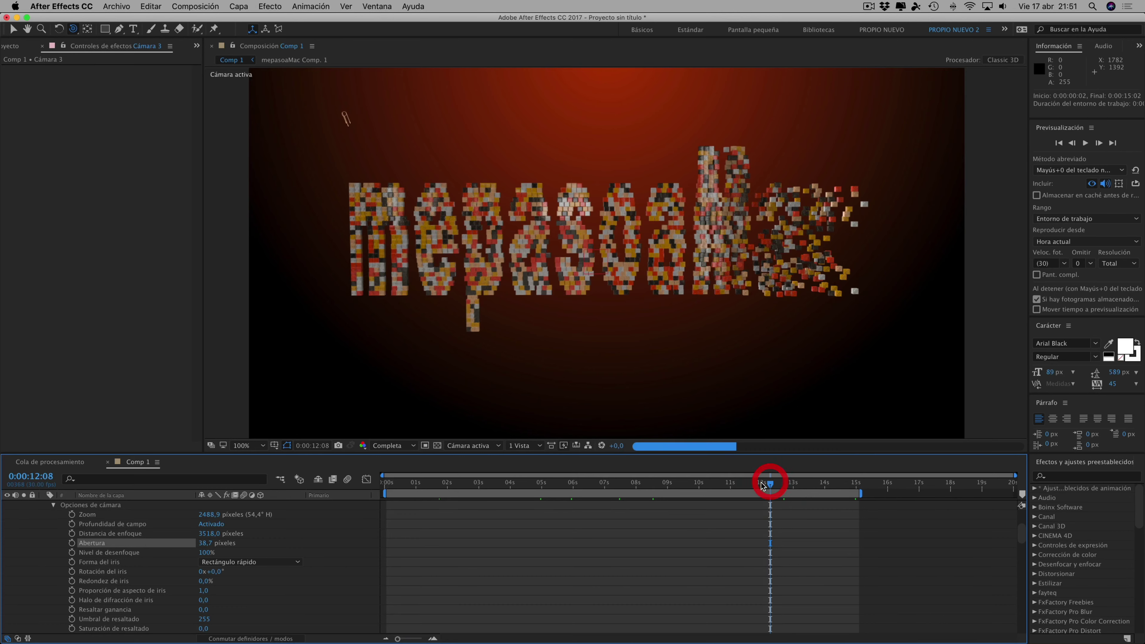
pyautogui.click(740, 485)
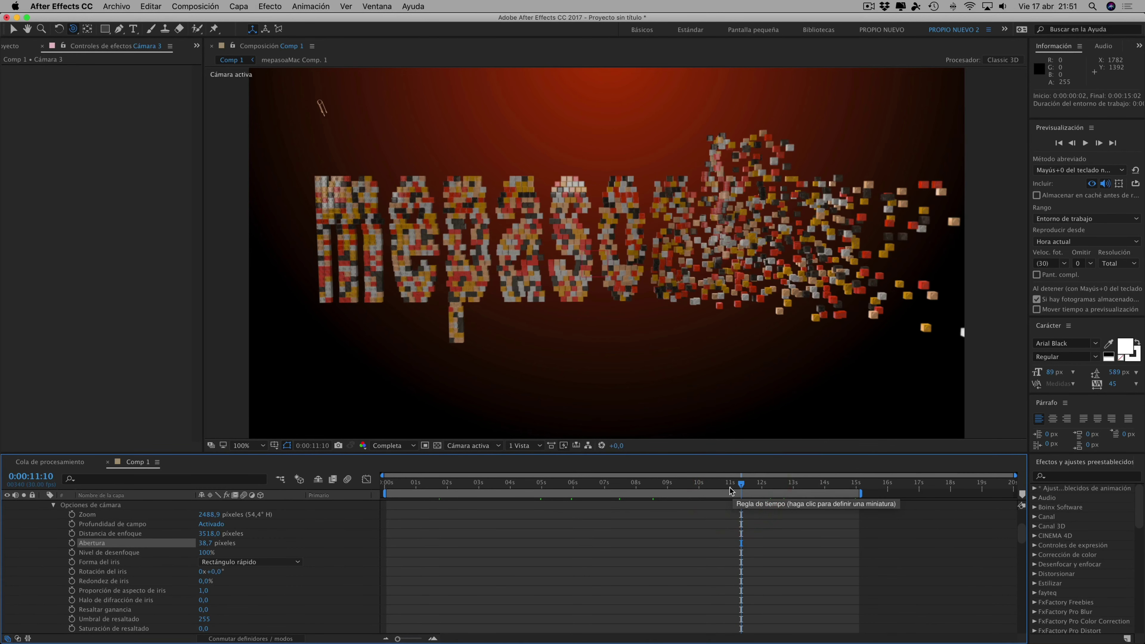
pyautogui.click(723, 487)
pyautogui.click(689, 488)
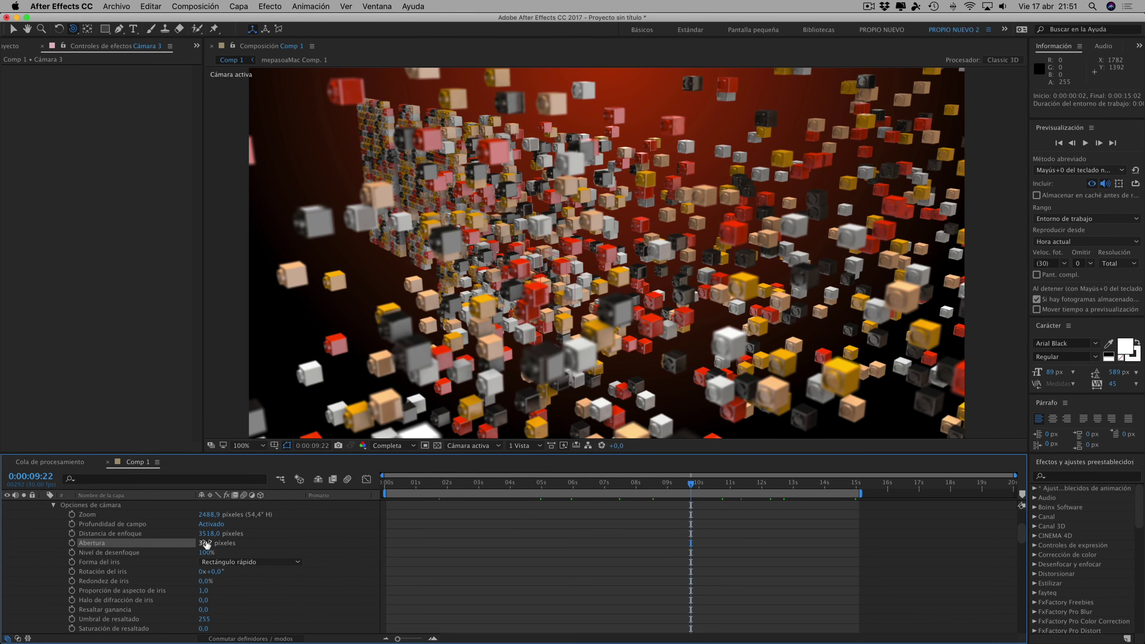
pyautogui.click(791, 485)
pyautogui.click(824, 485)
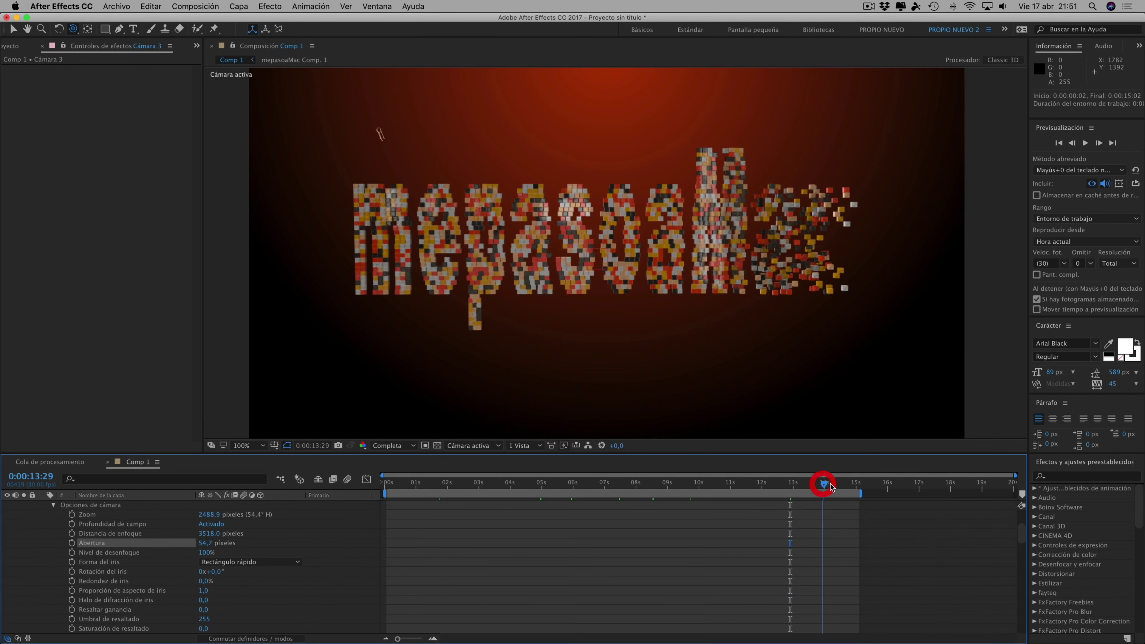
pyautogui.click(744, 485)
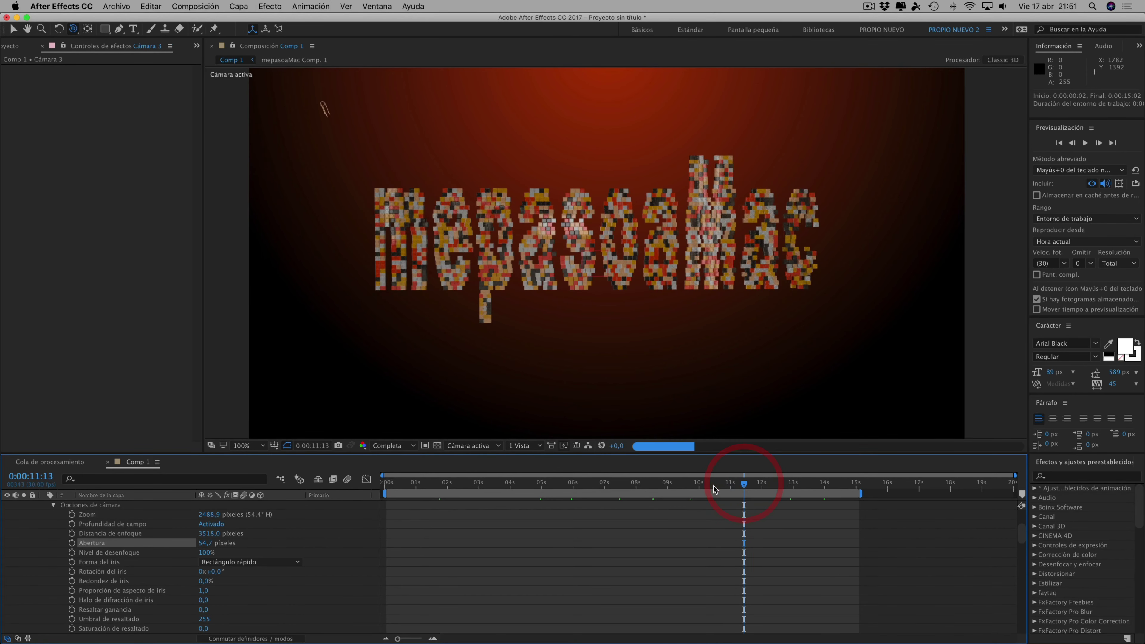
pyautogui.click(620, 486)
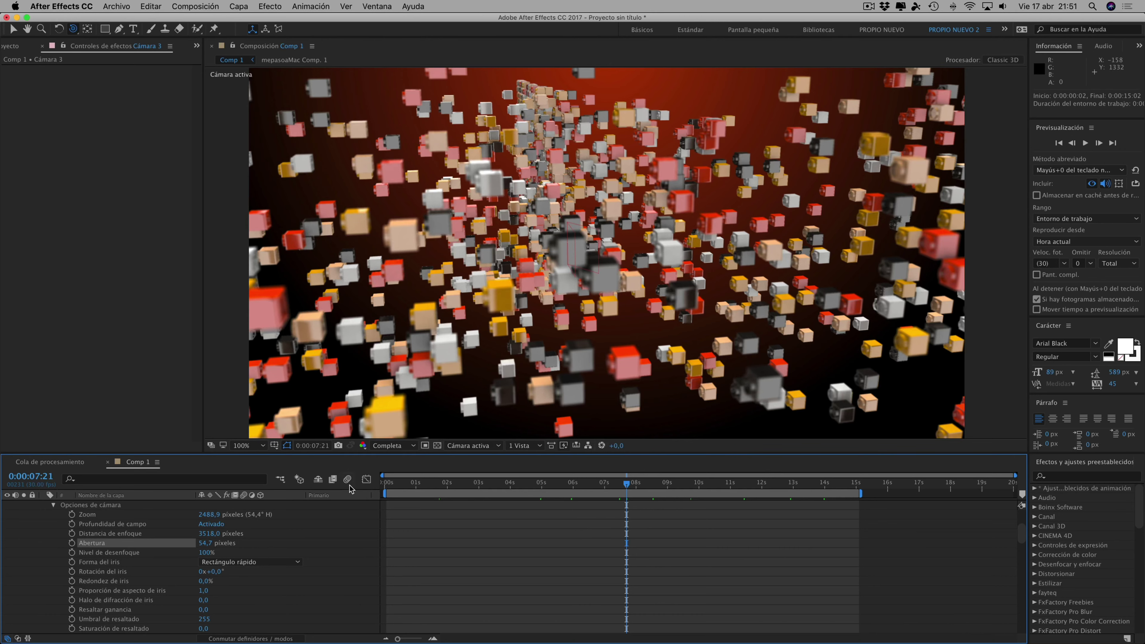
# Enable motion blur on the E3D brick layer and for the whole composition
pyautogui.scroll(-5, 166, 527)
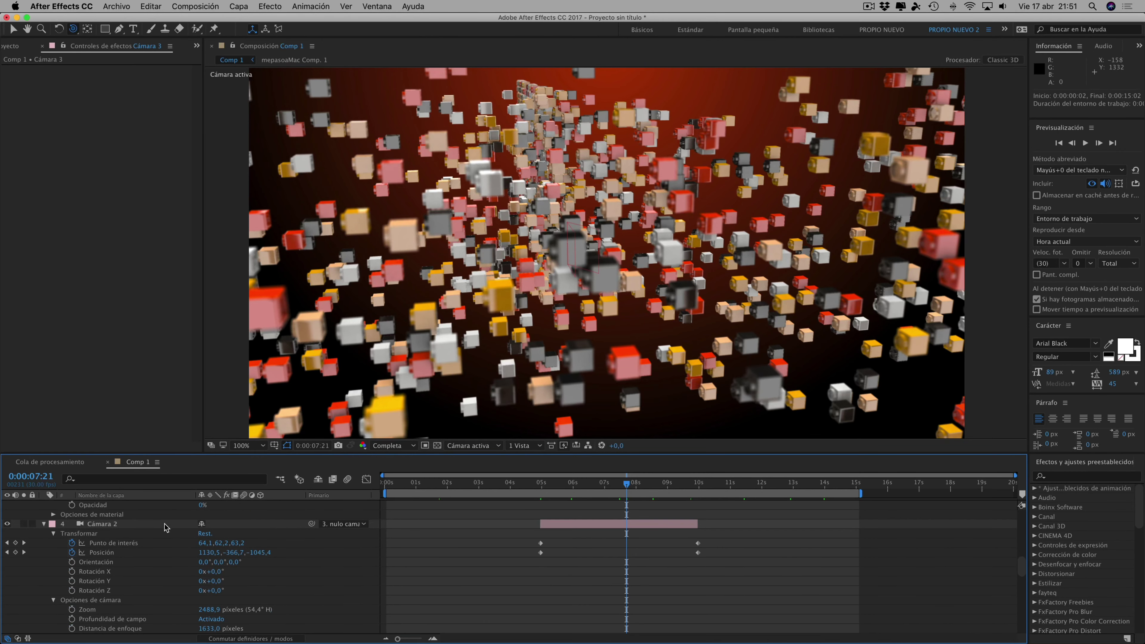
pyautogui.scroll(2, 166, 527)
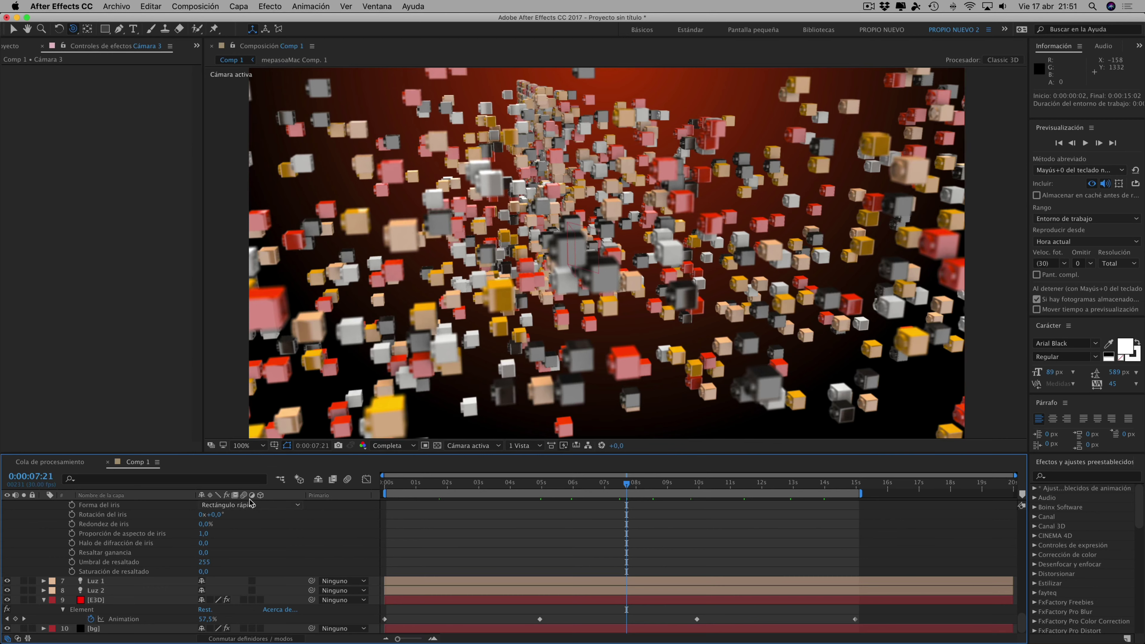
pyautogui.click(244, 600)
pyautogui.click(347, 479)
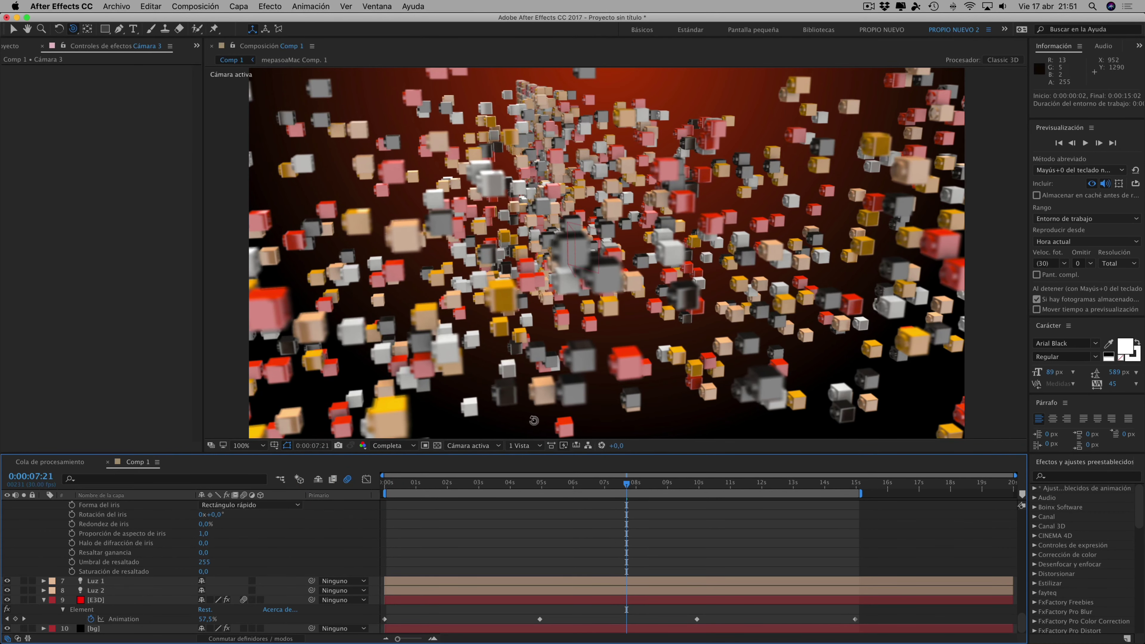
# Check the motion-blurred bricks at 8:14, 9:28, 11:07, 12:21 and 14:10, then select the bg layer
pyautogui.click(651, 481)
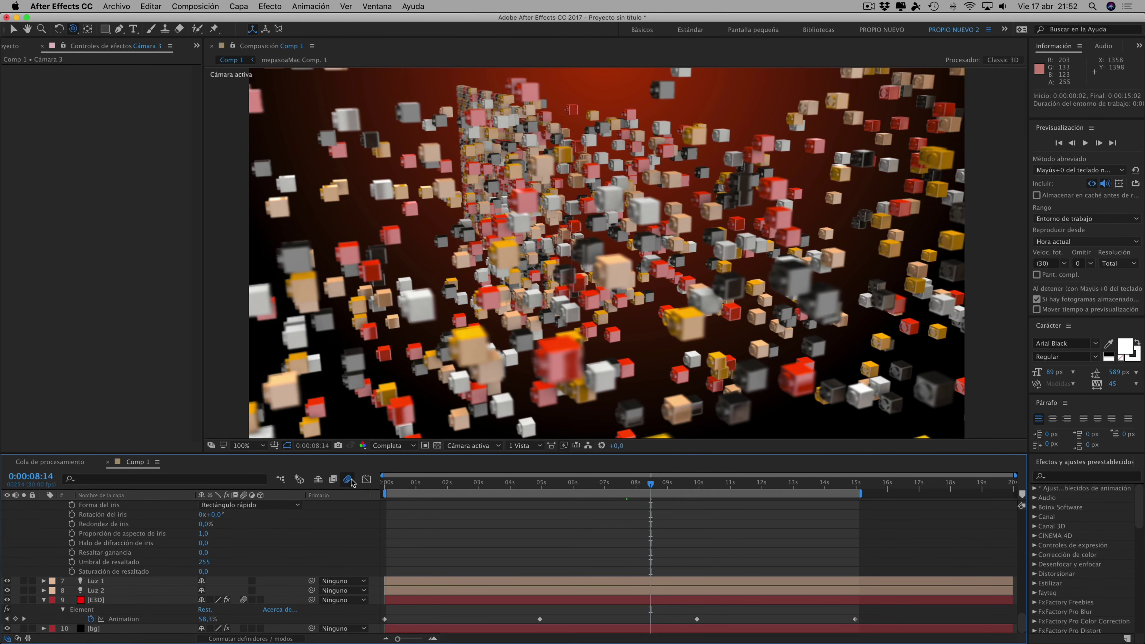
pyautogui.click(697, 483)
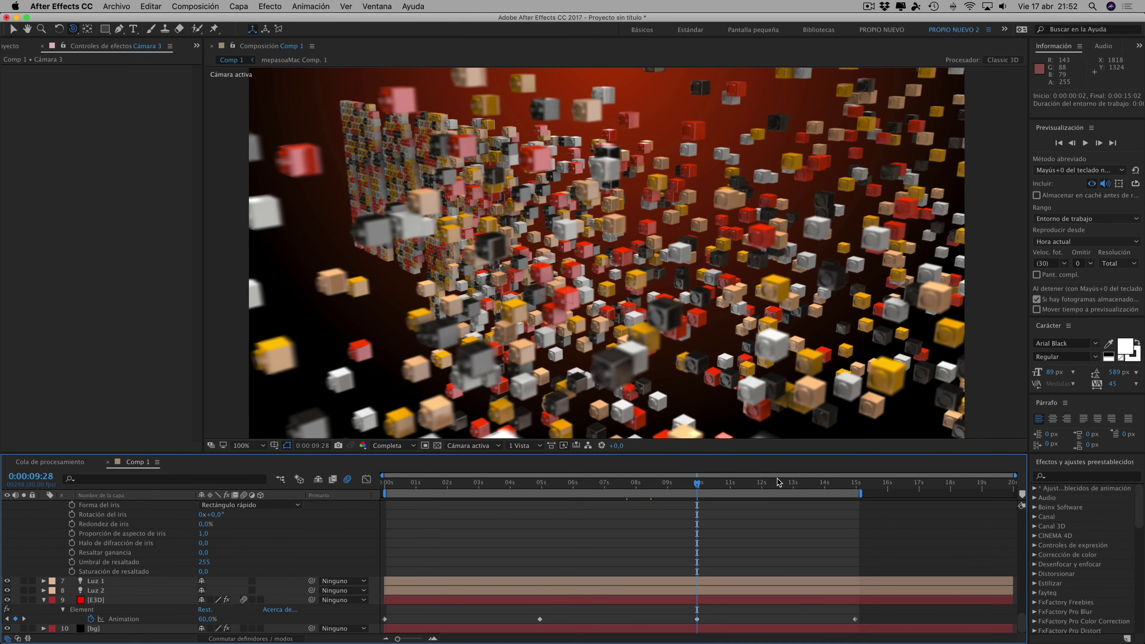
pyautogui.click(738, 484)
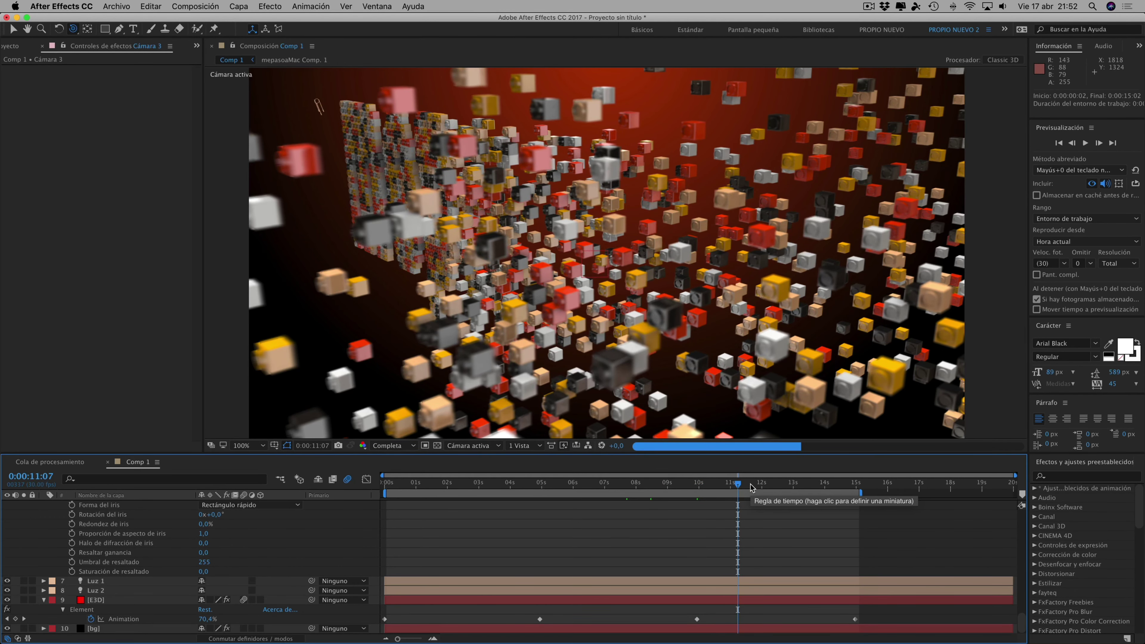
pyautogui.click(783, 484)
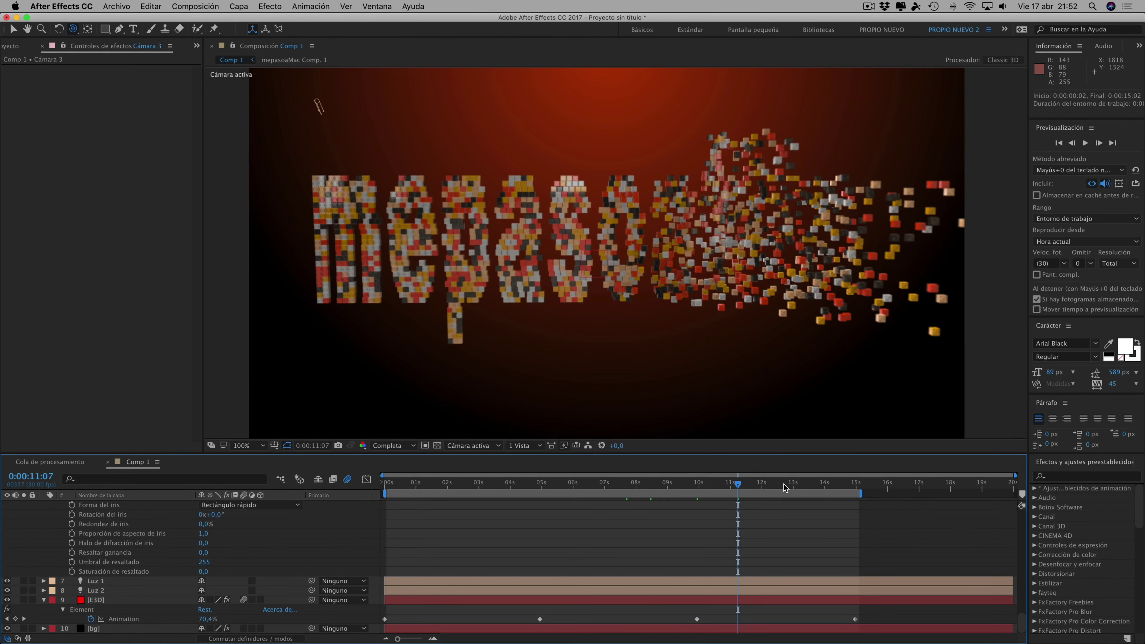
pyautogui.click(835, 487)
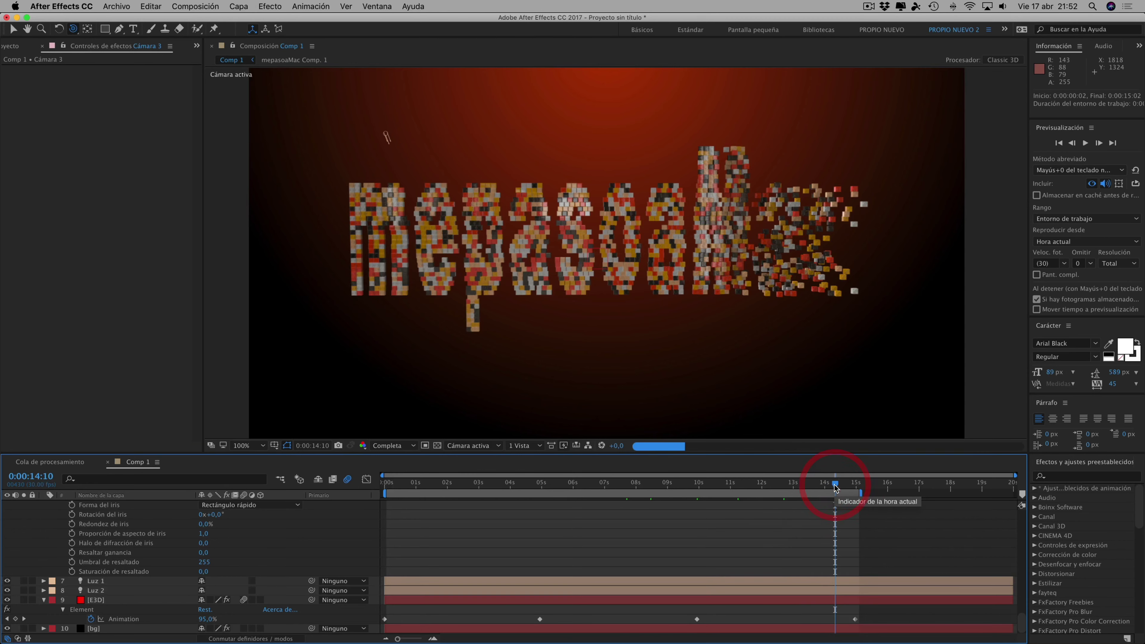
pyautogui.click(428, 484)
pyautogui.click(94, 628)
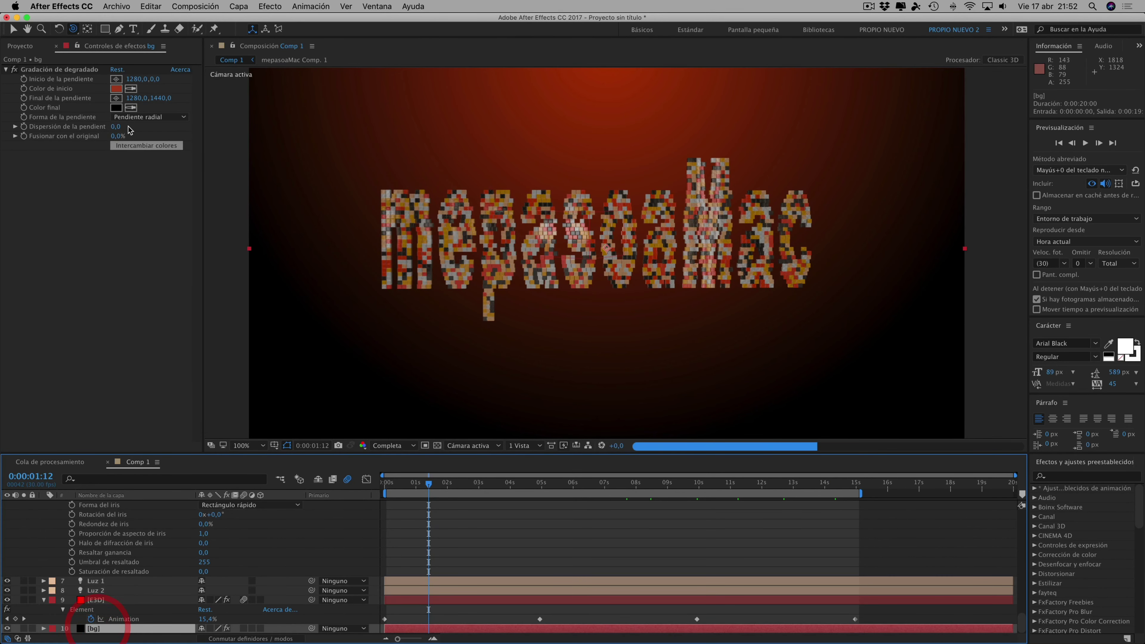
# Set the bg gradient's Ramp Scatter to about 107.8, preview frames 3:04–7:03, then dismiss the QuickTime movie
pyautogui.moveTo(115, 126)
pyautogui.mouseDown()
pyautogui.moveTo(709, 101)
pyautogui.moveTo(695, 103)
pyautogui.mouseUp()
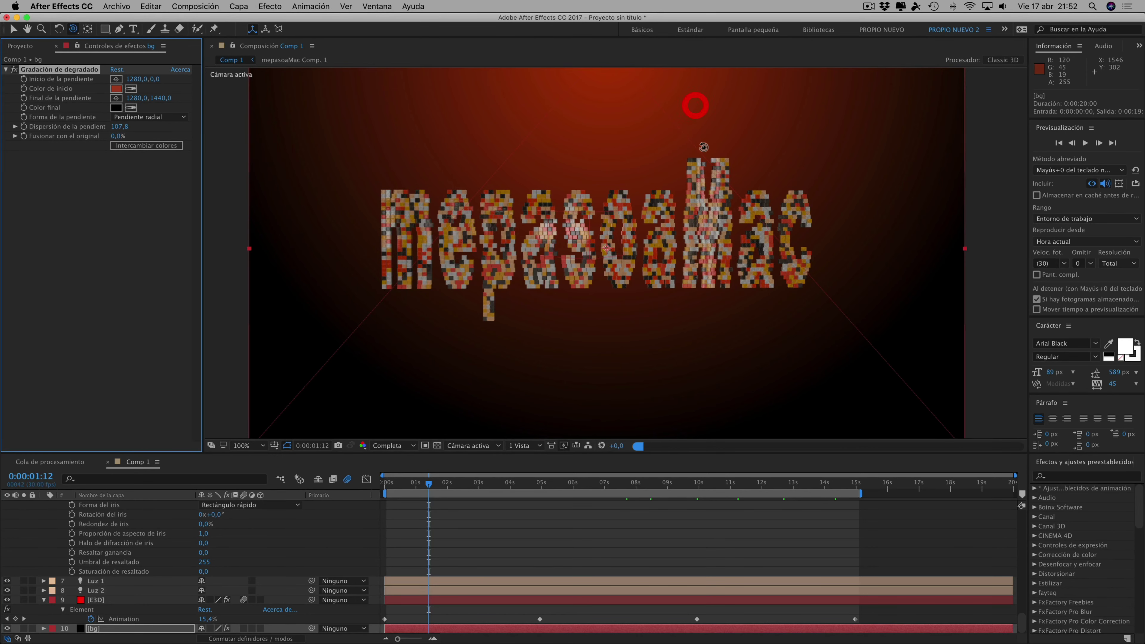
pyautogui.click(483, 484)
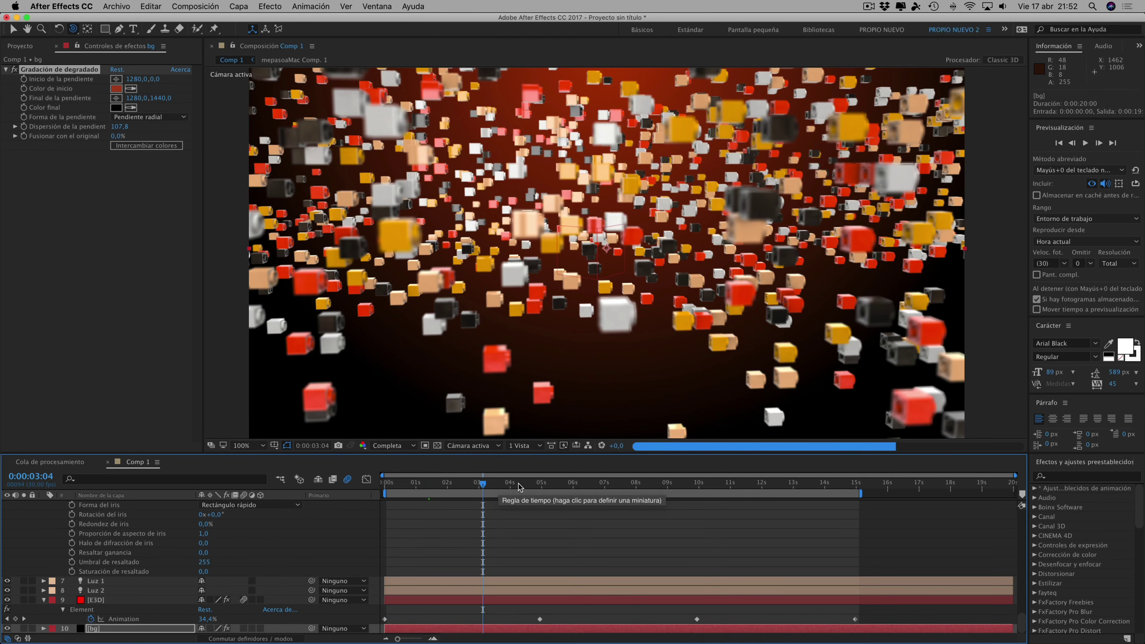
pyautogui.click(544, 484)
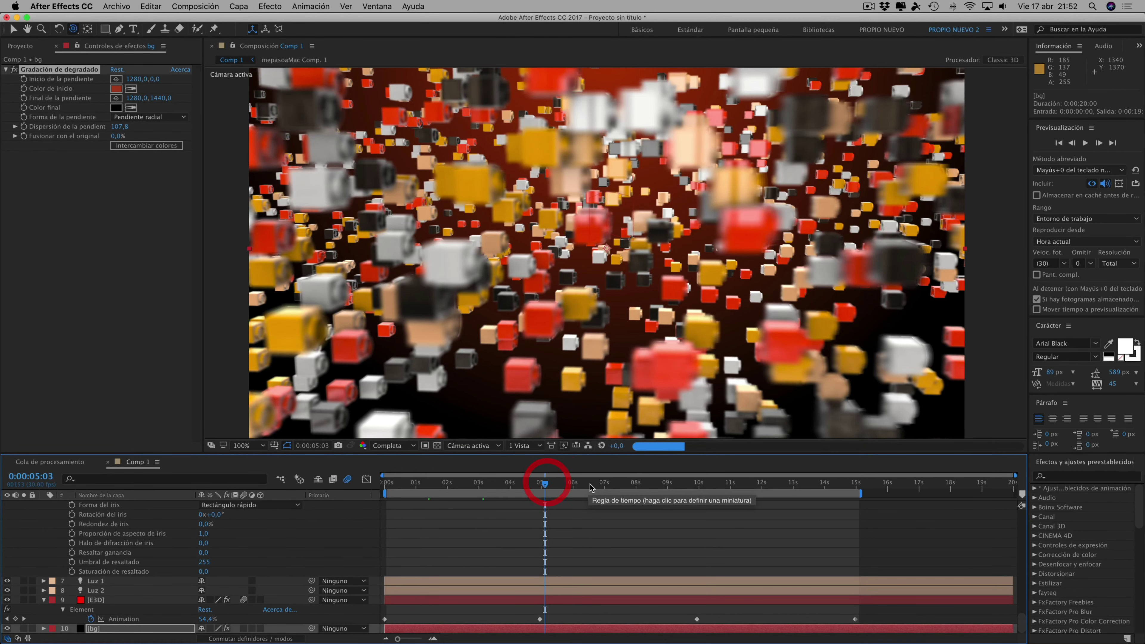
pyautogui.click(606, 485)
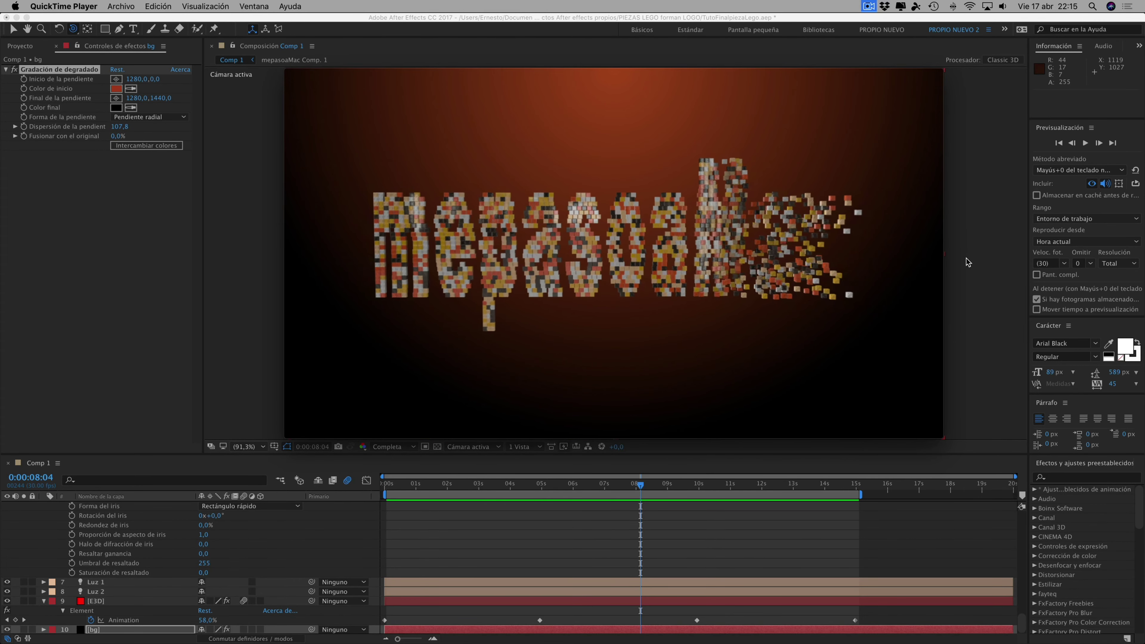
pyautogui.moveTo(767, 307)
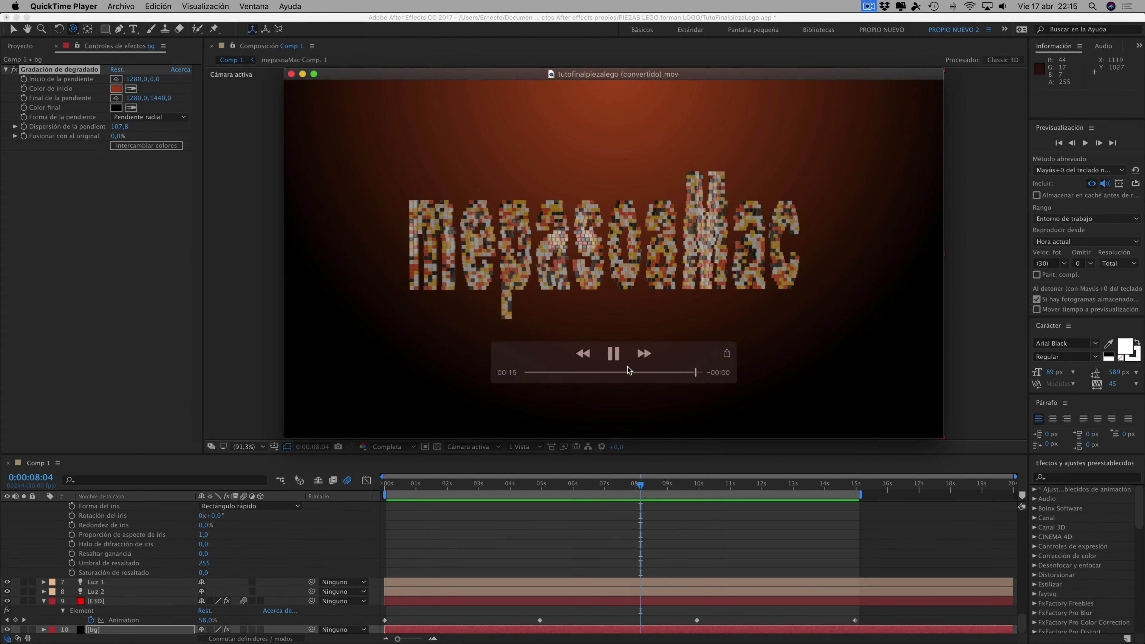
pyautogui.click(303, 74)
# Move the time indicator to 0:00:10:09 and select the E3D layer to show its Element settings
pyautogui.click(744, 483)
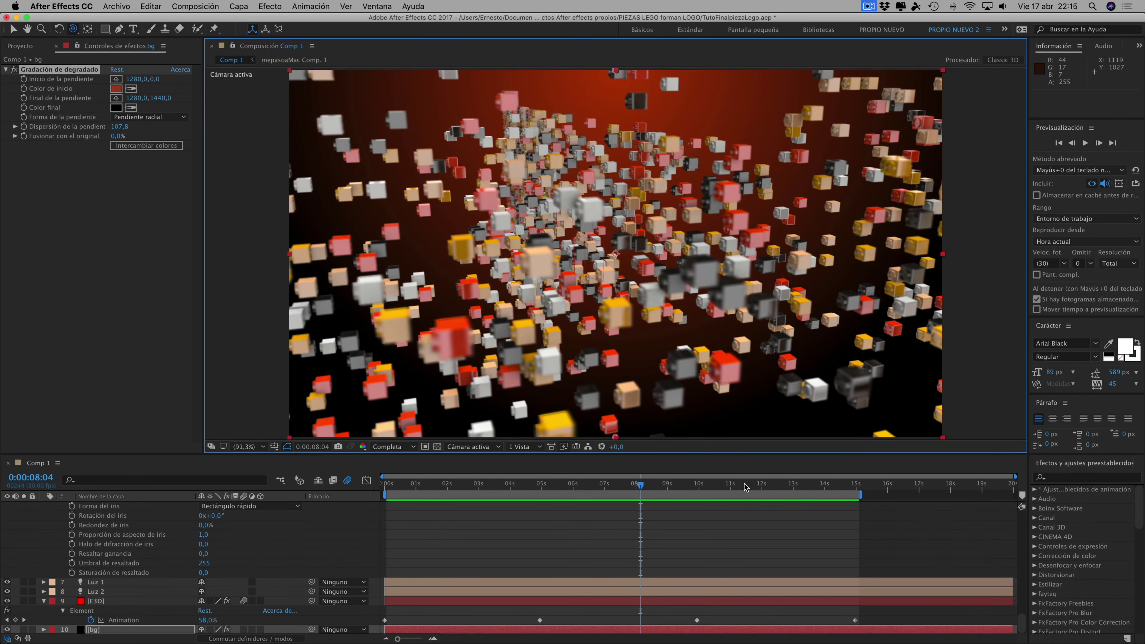
pyautogui.click(730, 485)
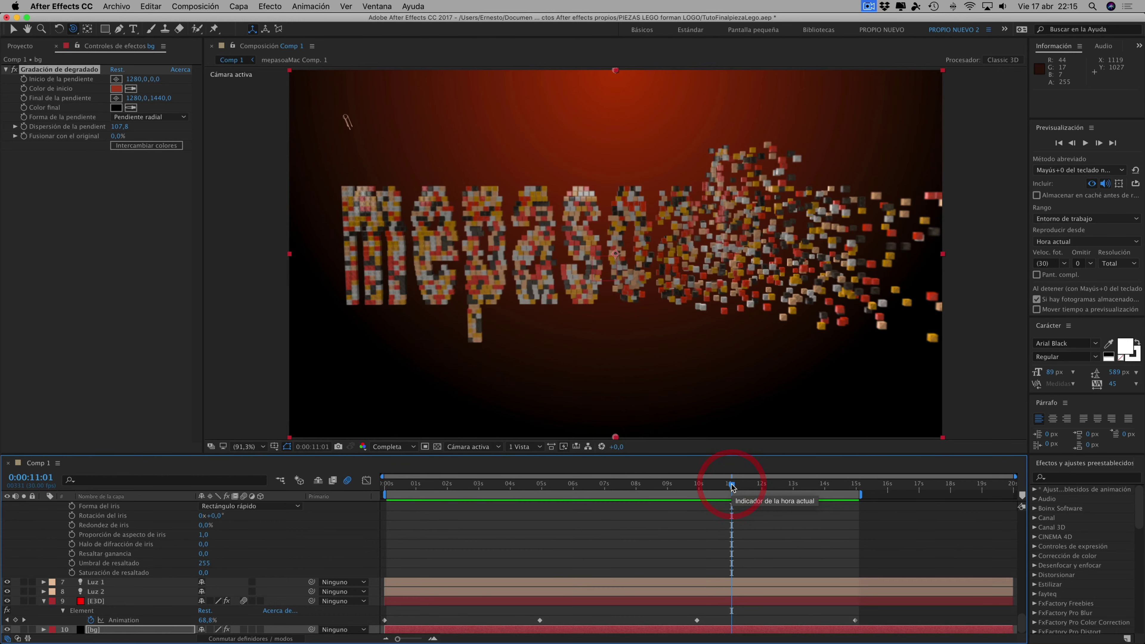
pyautogui.click(700, 484)
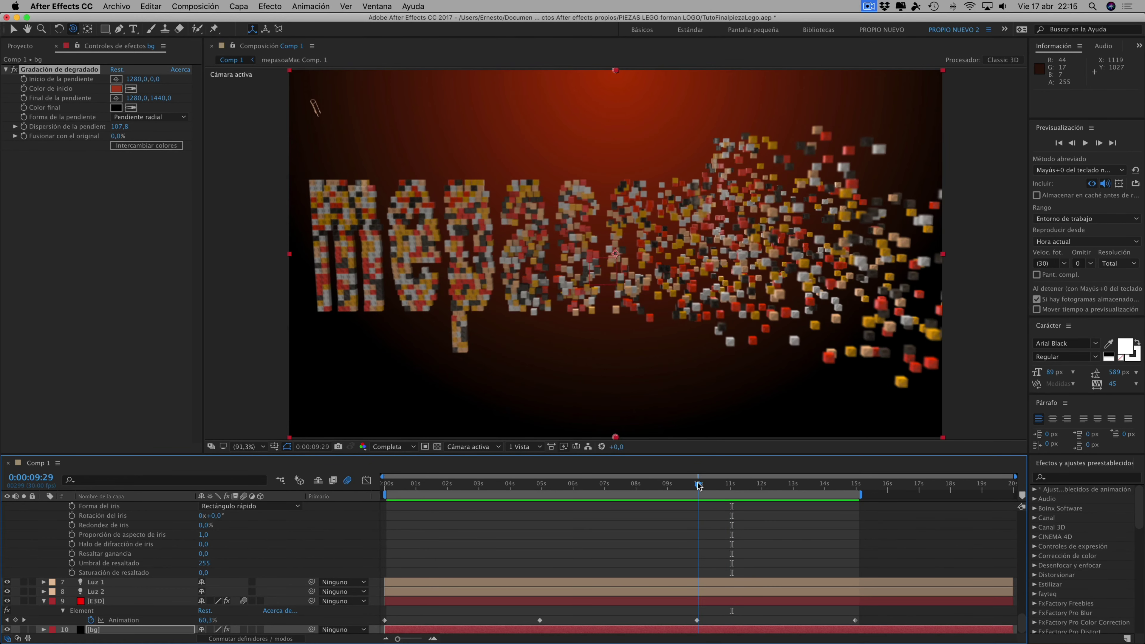
pyautogui.moveTo(700, 485); pyautogui.dragTo(708, 485)
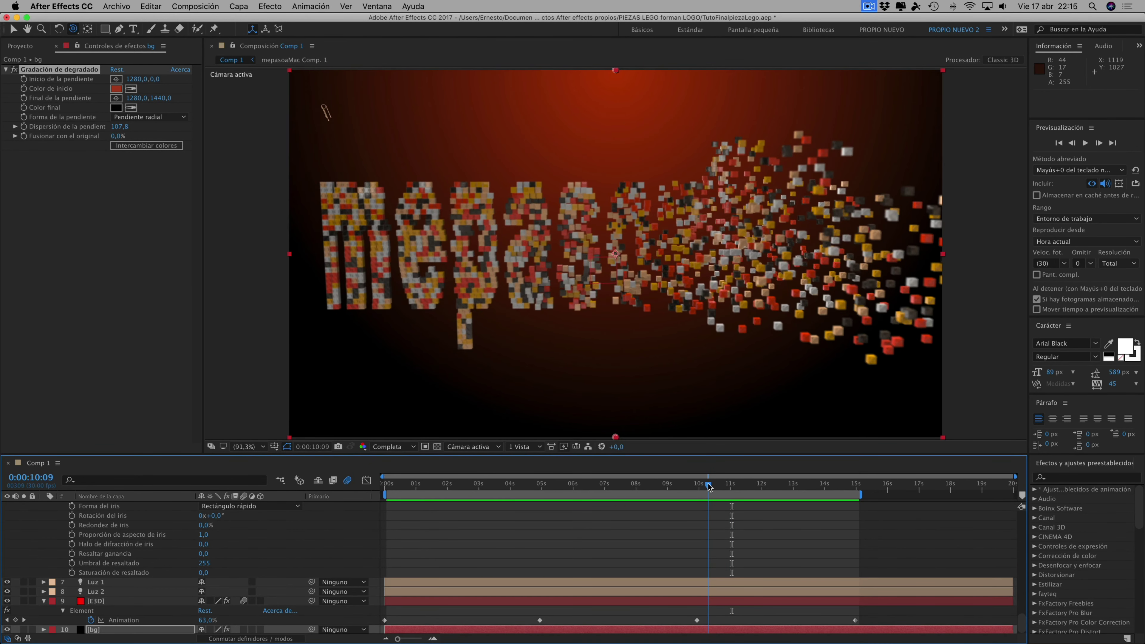
pyautogui.click(285, 498)
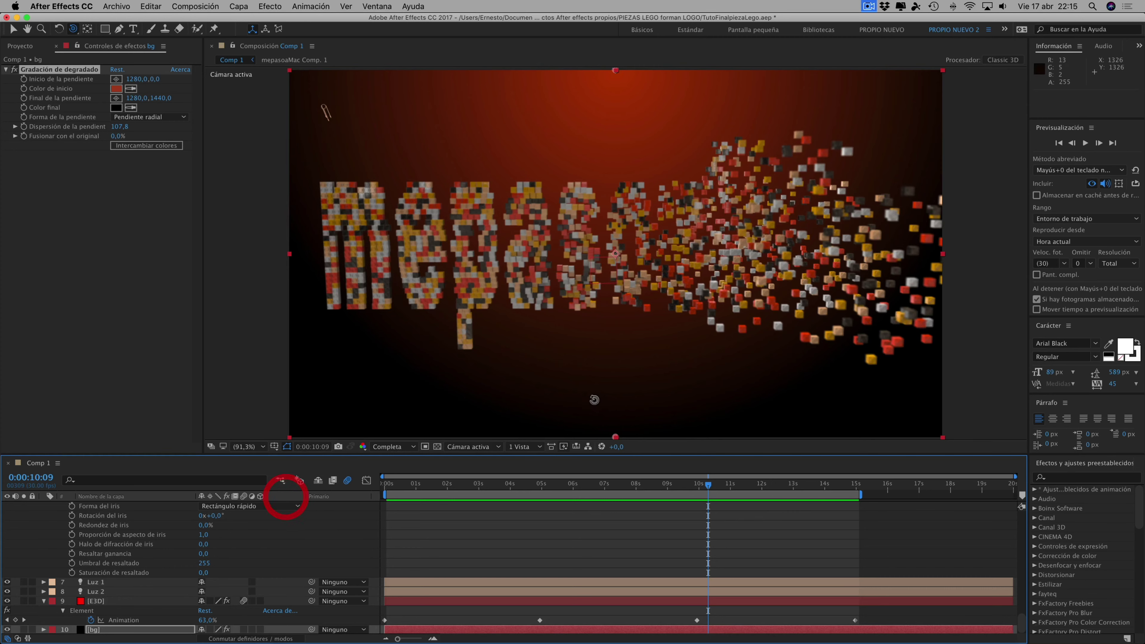
pyautogui.click(98, 601)
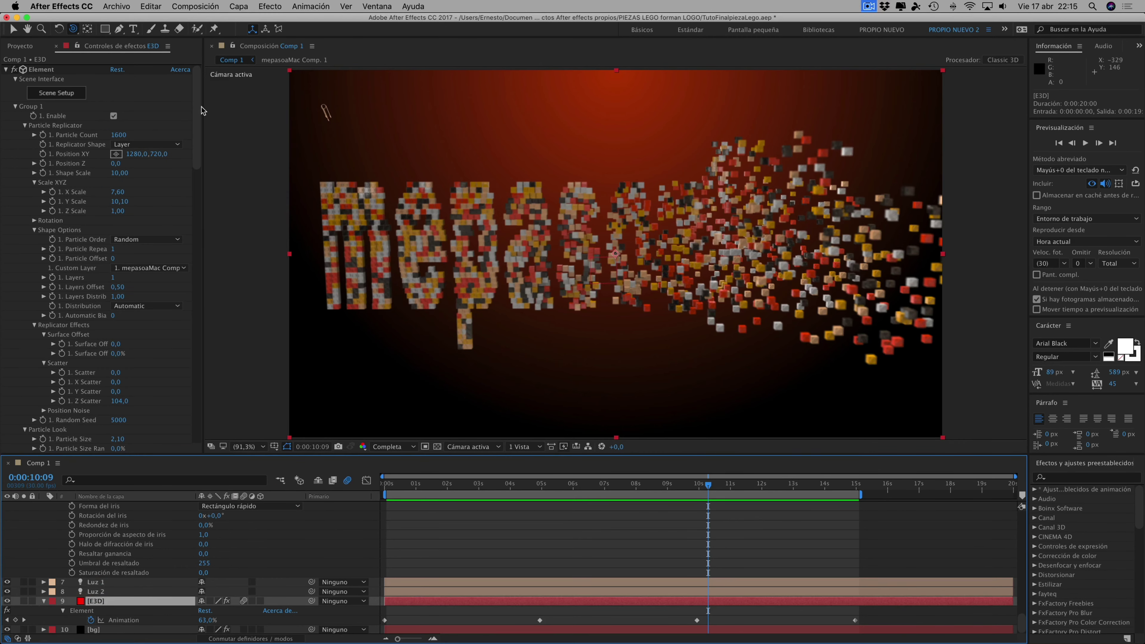
# Expand Group 2's Particle Look and Particle Rotation, try Y rotation up to 117°, then undo back to 0°
pyautogui.moveTo(201, 106)
pyautogui.mouseDown()
pyautogui.moveTo(203, 254)
pyautogui.moveTo(205, 235)
pyautogui.mouseUp()
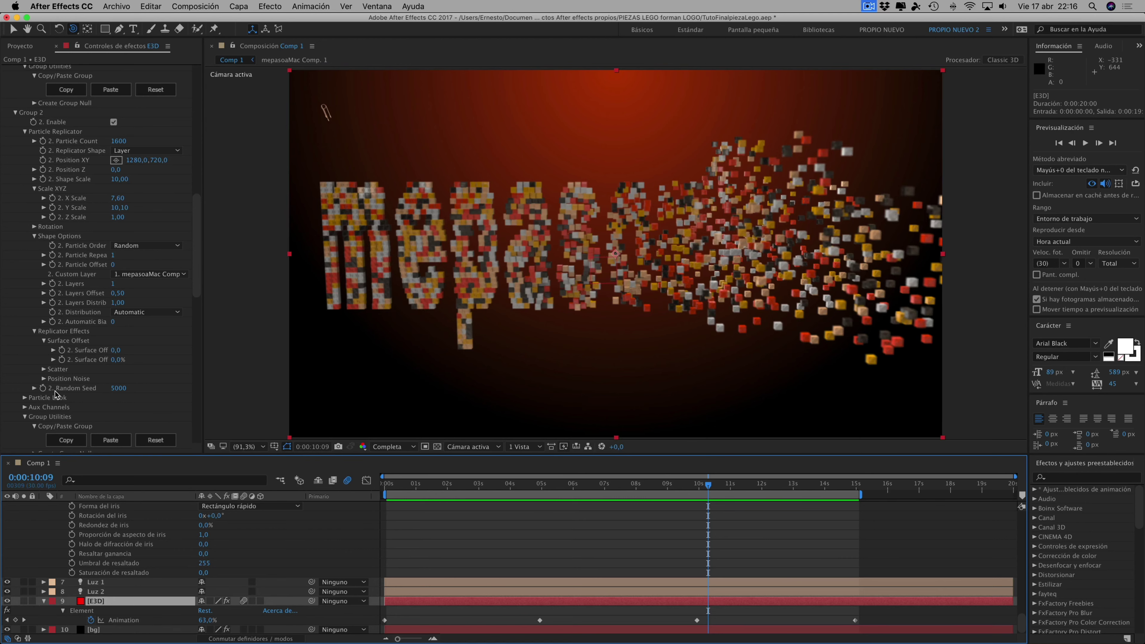
pyautogui.click(24, 397)
pyautogui.scroll(-2, 75, 383)
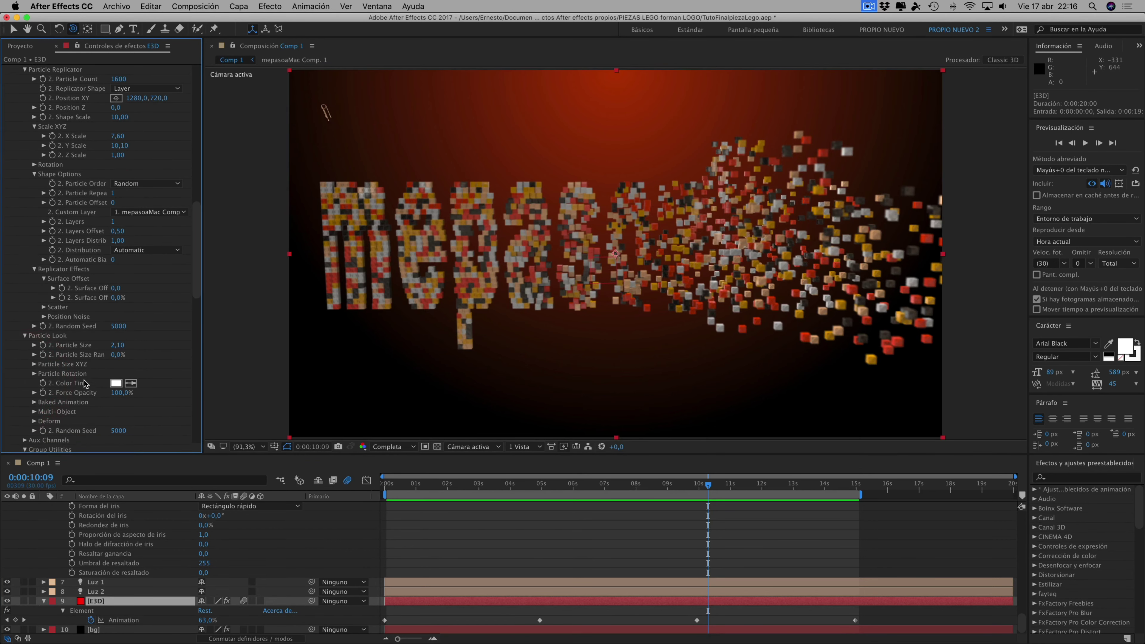
pyautogui.scroll(-5, 64, 382)
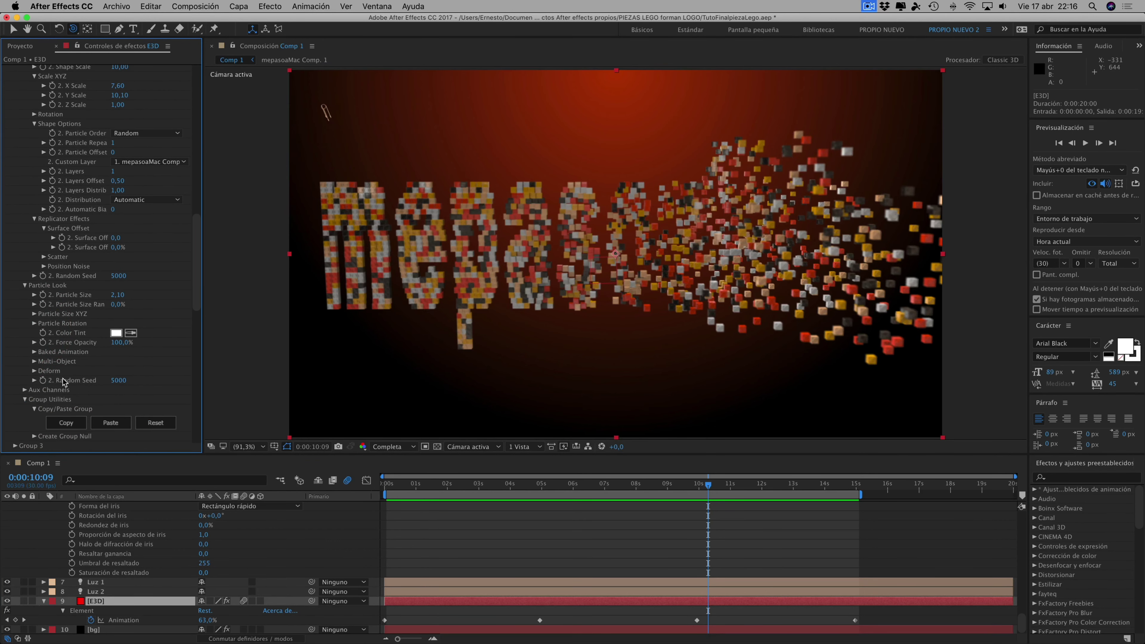
pyautogui.click(34, 323)
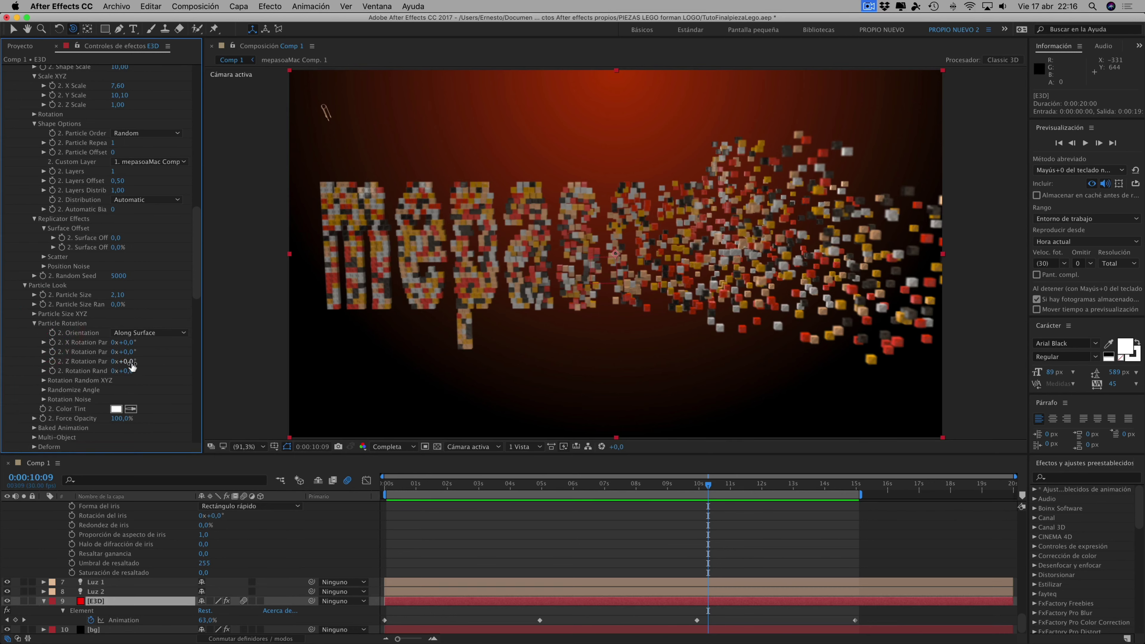
pyautogui.moveTo(129, 352); pyautogui.dragTo(137, 351)
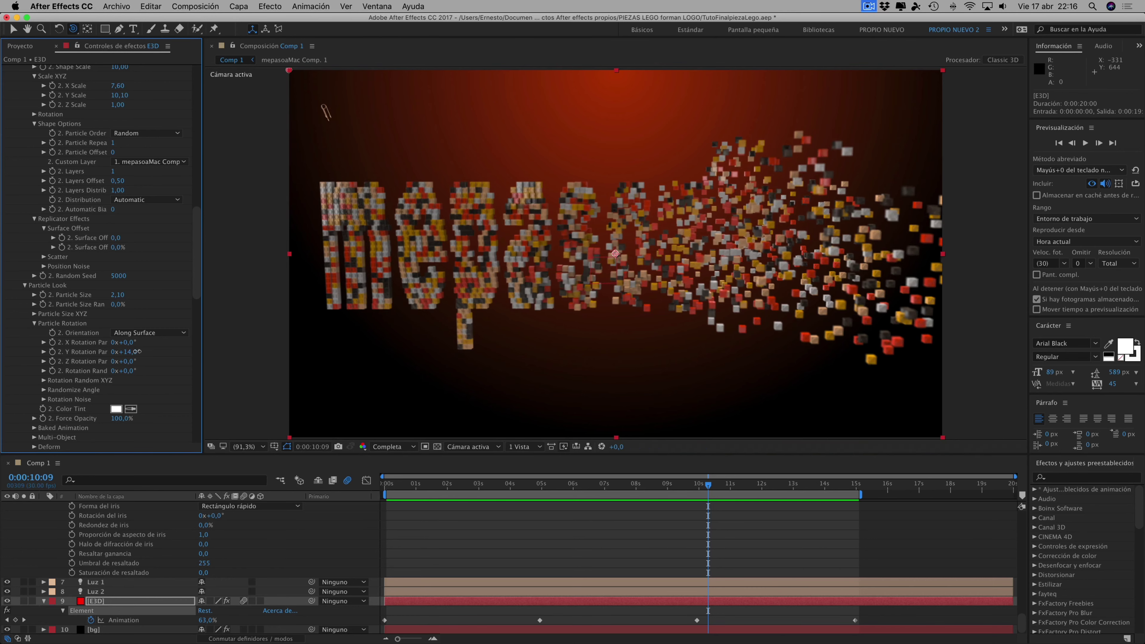
pyautogui.moveTo(162, 352); pyautogui.dragTo(162, 352)
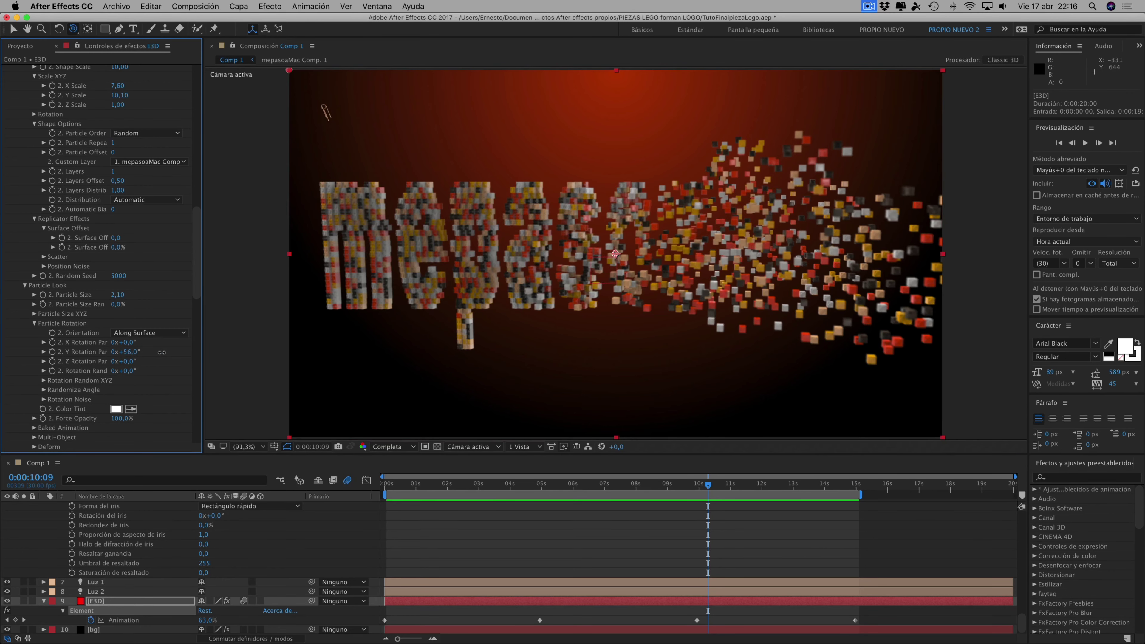
pyautogui.moveTo(182, 353); pyautogui.dragTo(198, 354)
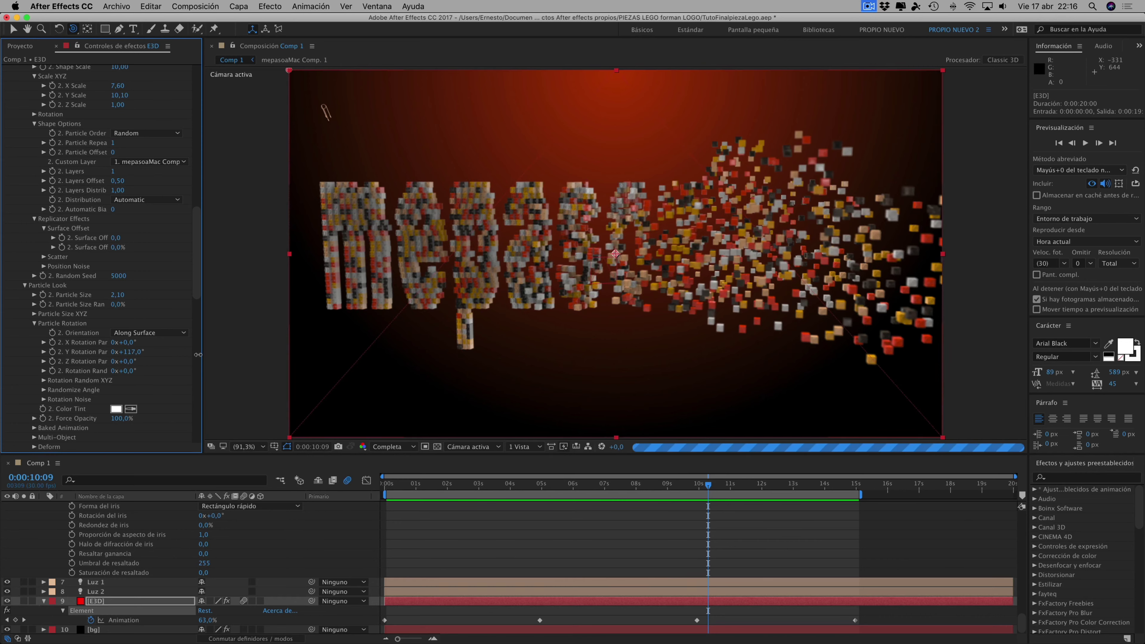
pyautogui.click(198, 354)
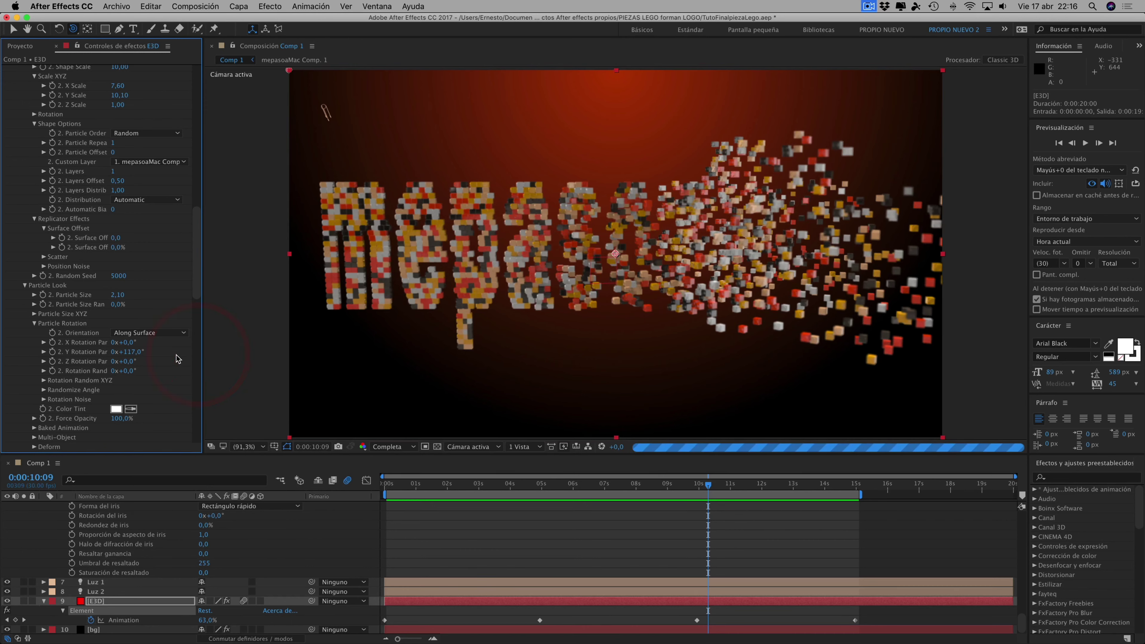
pyautogui.hotkey('ctrl', 'z')
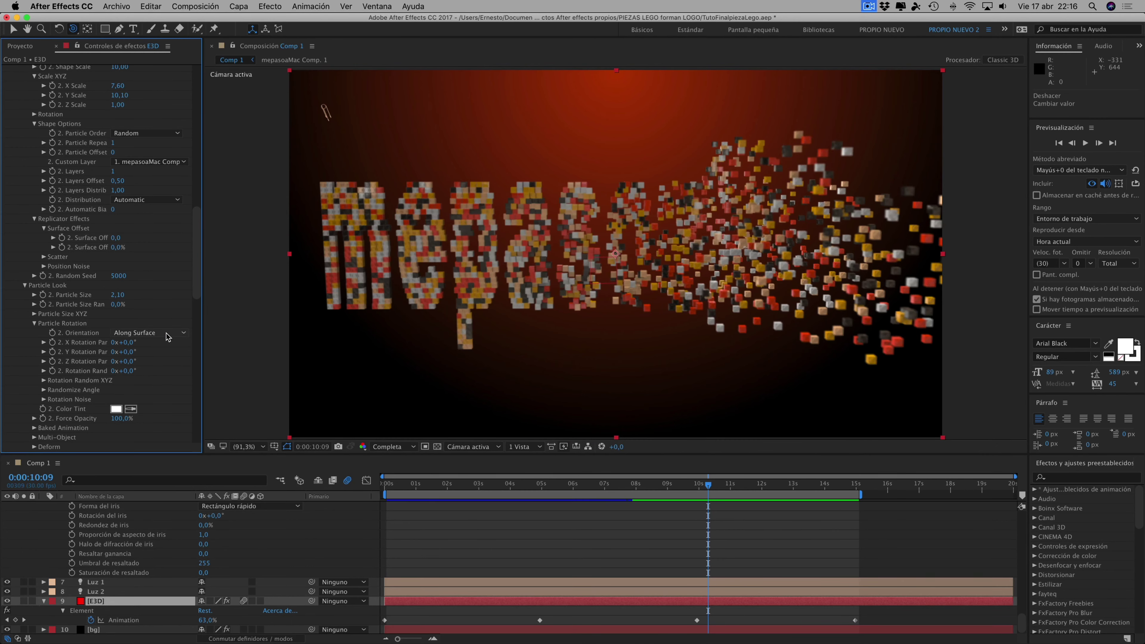
# Keyframe the particles' Y rotation at 0°, then 180° at 0:00:12:28, and jump back to 0:00:10:05
pyautogui.click(52, 354)
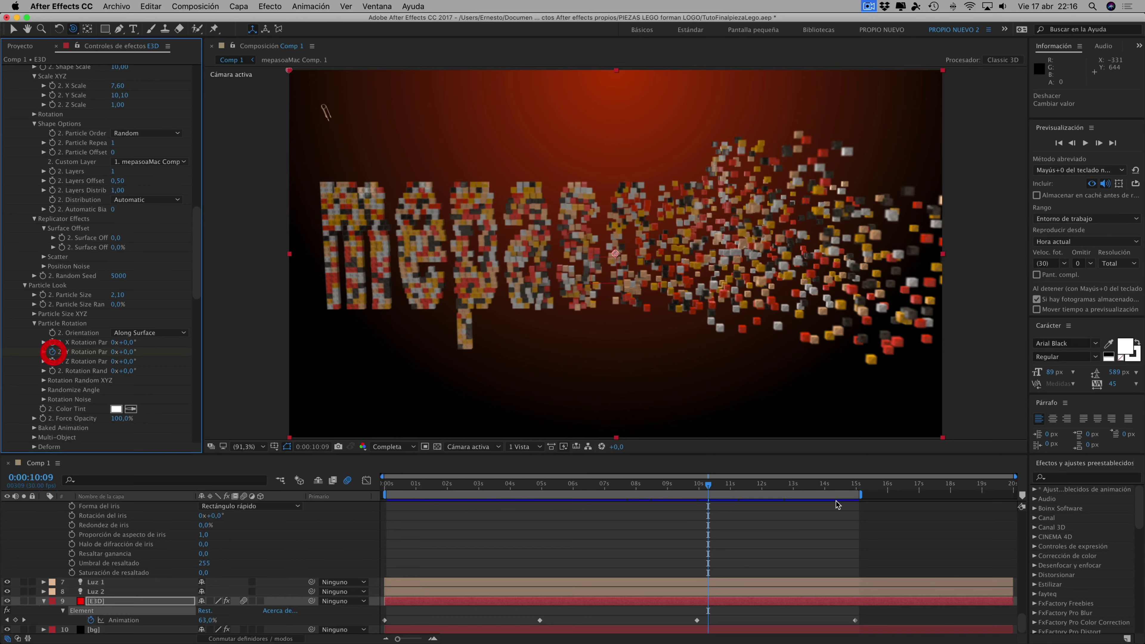
pyautogui.moveTo(709, 487); pyautogui.dragTo(791, 486)
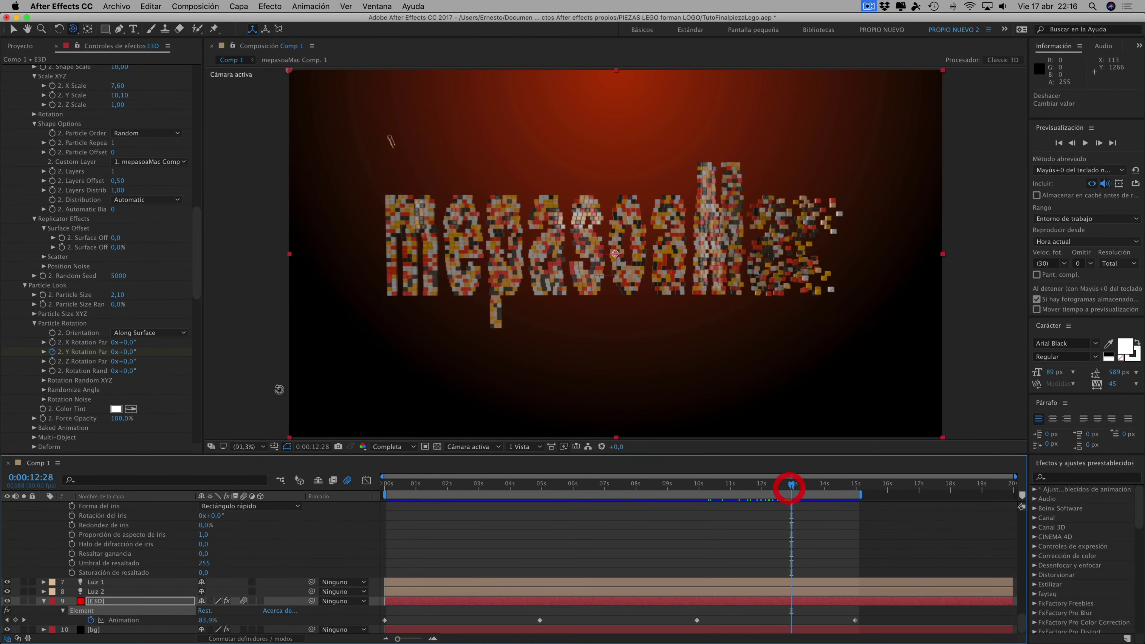
pyautogui.click(130, 353)
pyautogui.write('180')
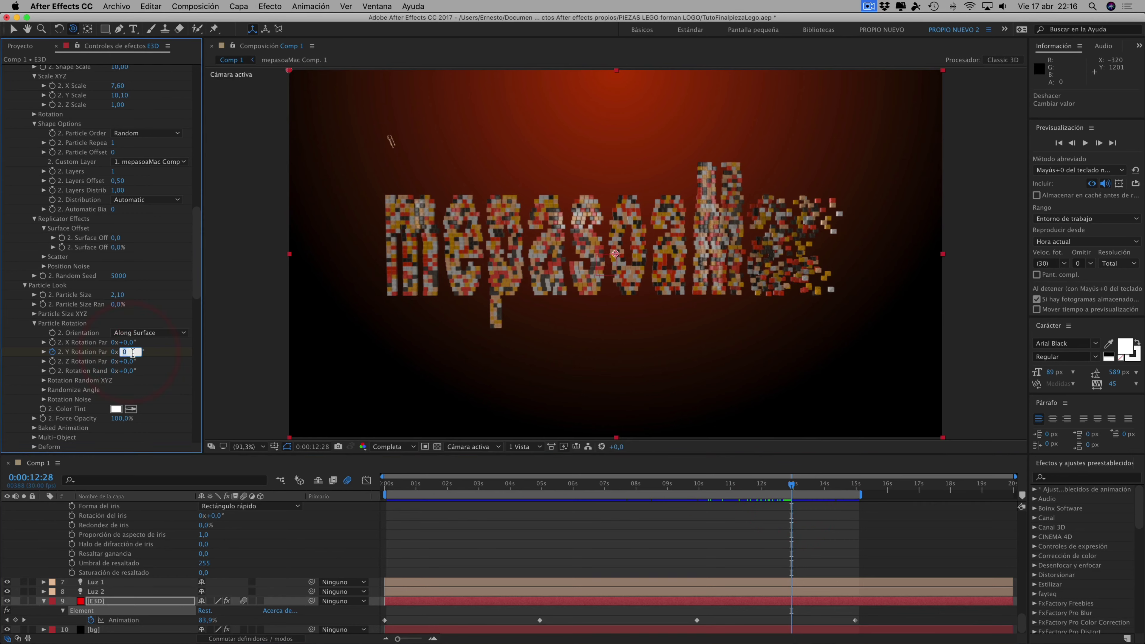
pyautogui.click(159, 356)
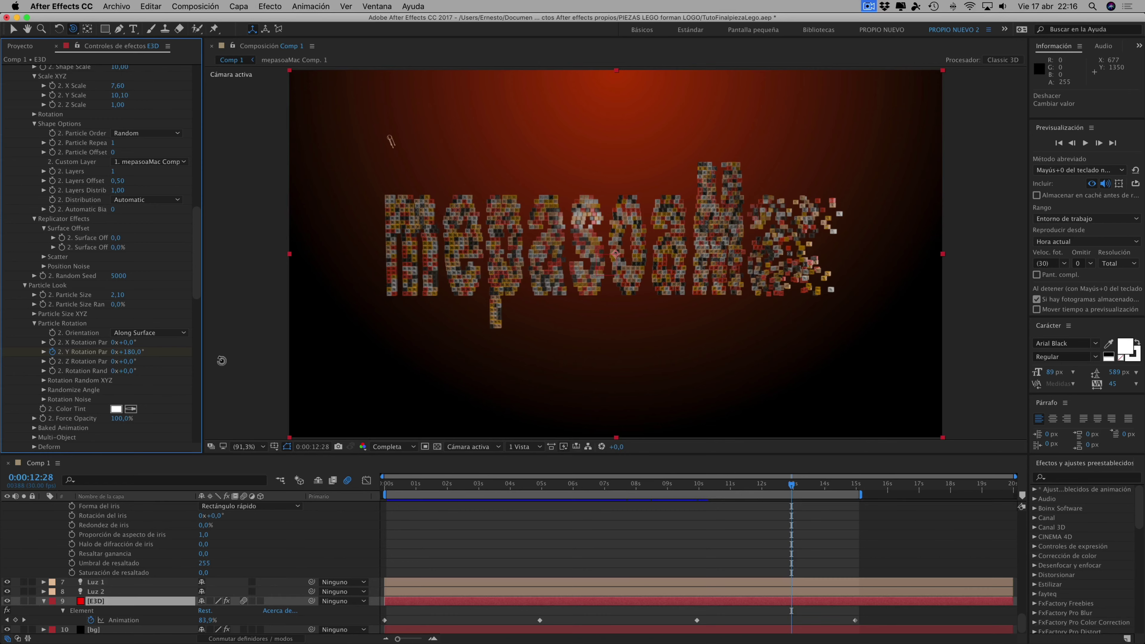
pyautogui.click(74, 352)
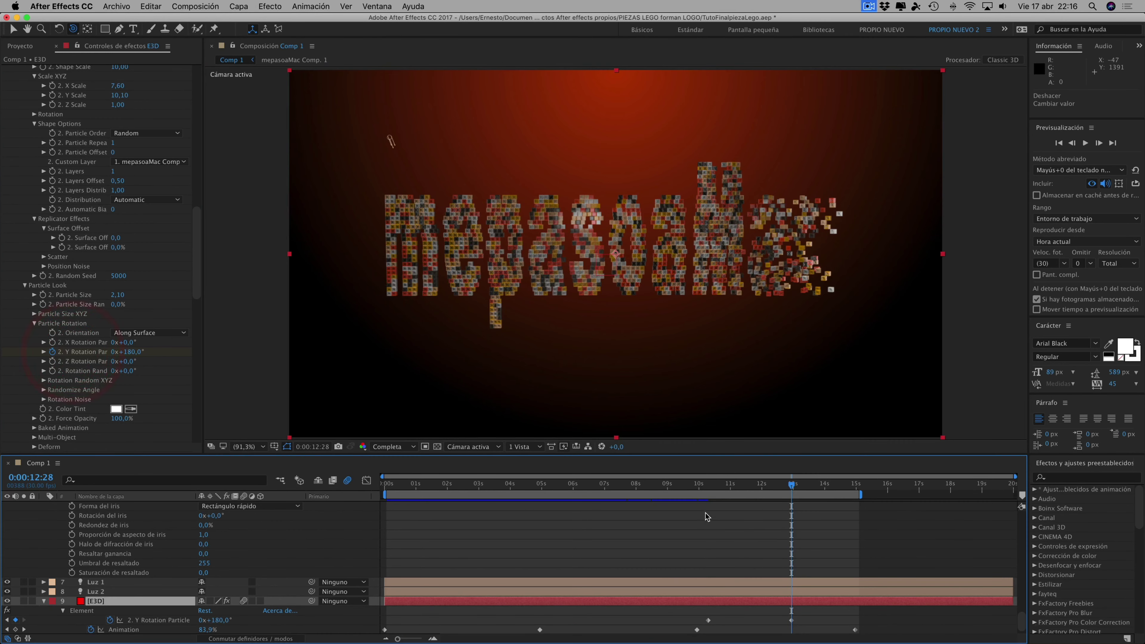
pyautogui.click(704, 484)
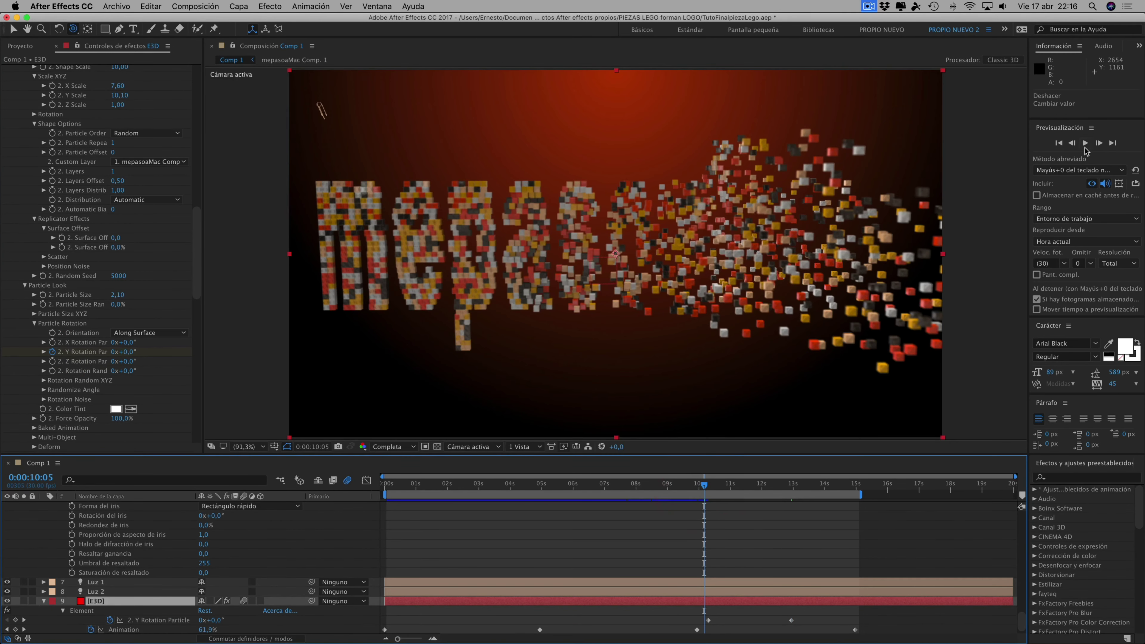
# Set the preview resolution to Mitad (half) and replay the RAM preview
pyautogui.click(1085, 145)
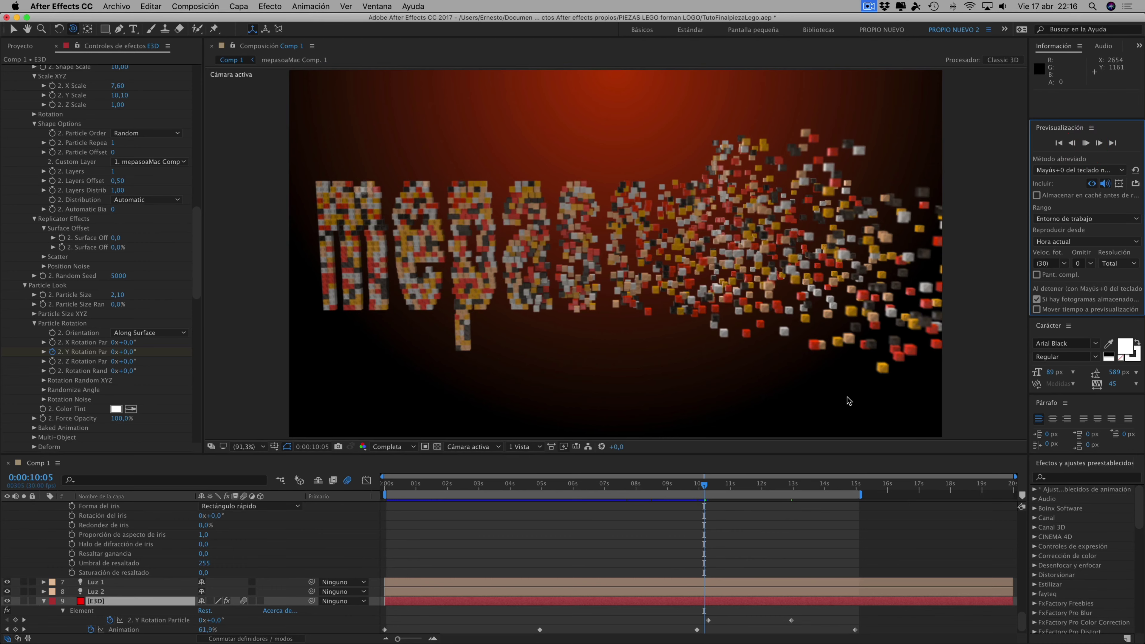
pyautogui.click(1111, 263)
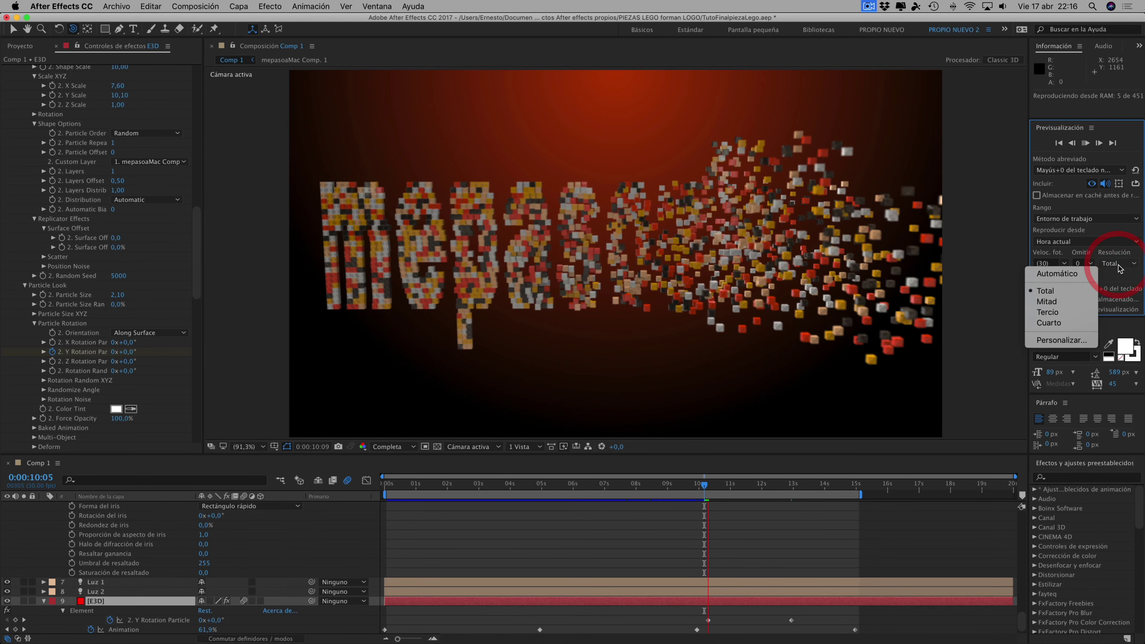
pyautogui.click(1046, 301)
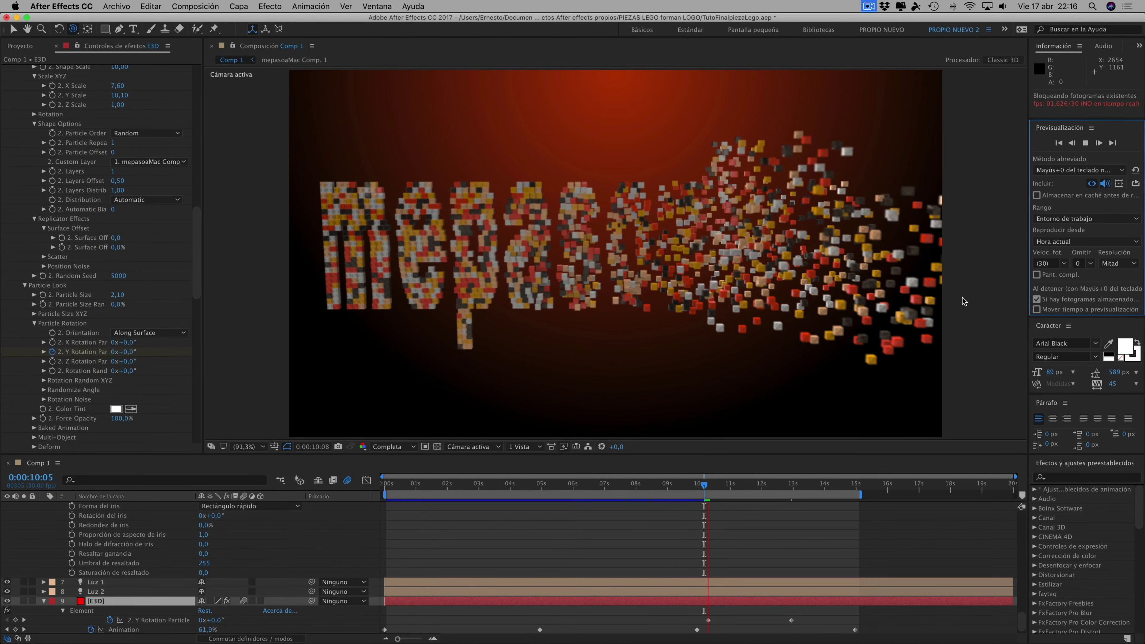
pyautogui.click(1084, 144)
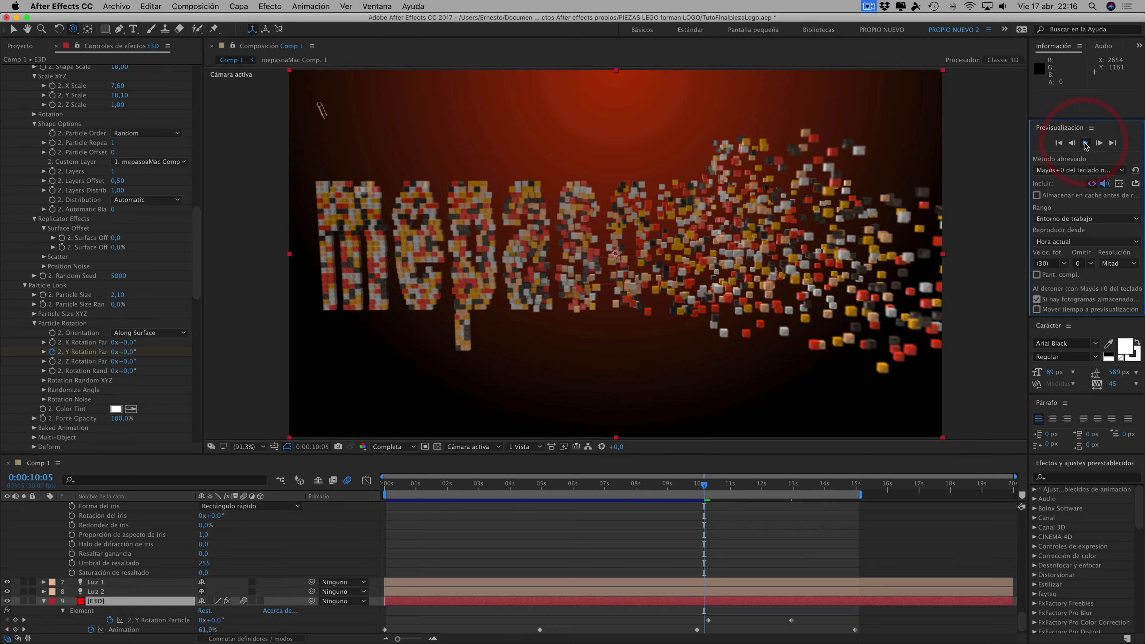
pyautogui.click(1085, 143)
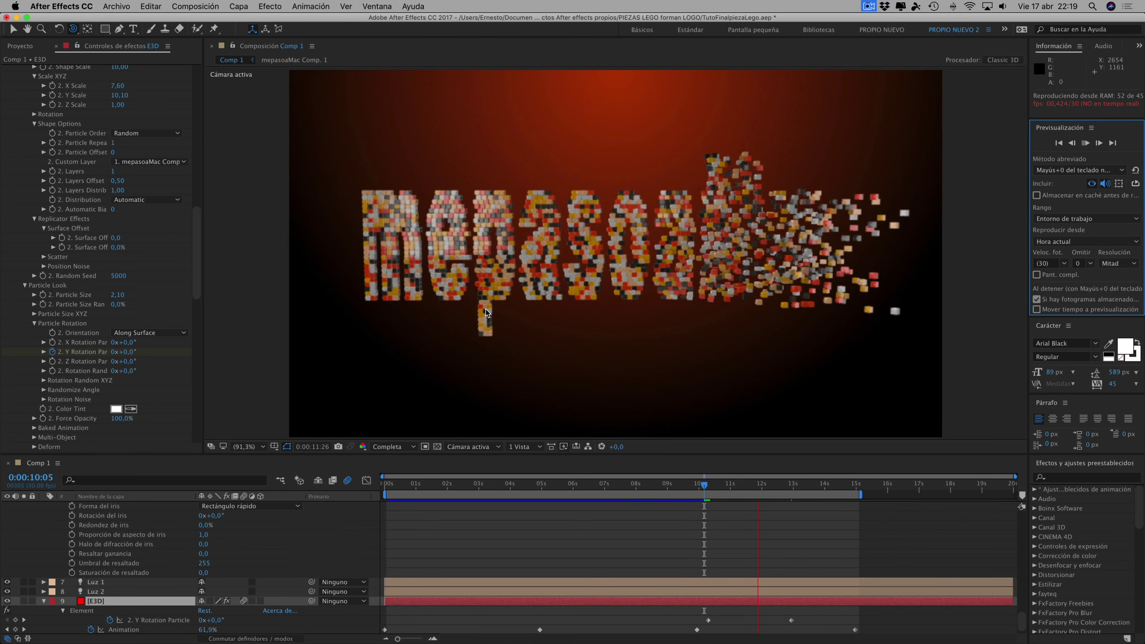
pyautogui.click(1085, 143)
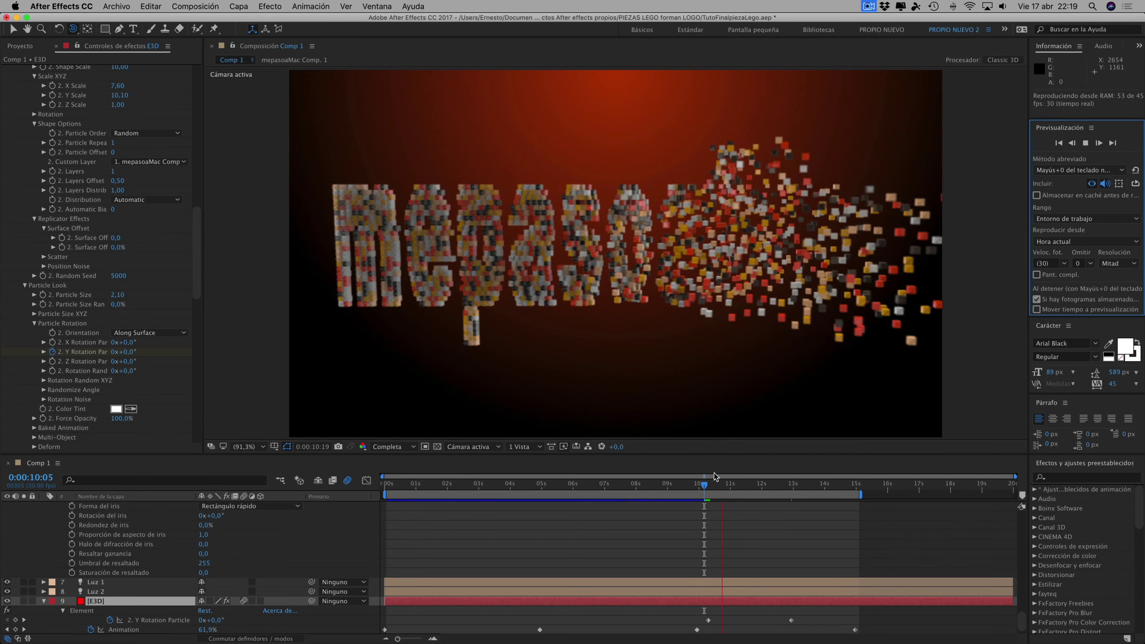
# Stop at 0:00:11:07, move to 0:00:10:21, and select the text precomposition layer
pyautogui.click(738, 485)
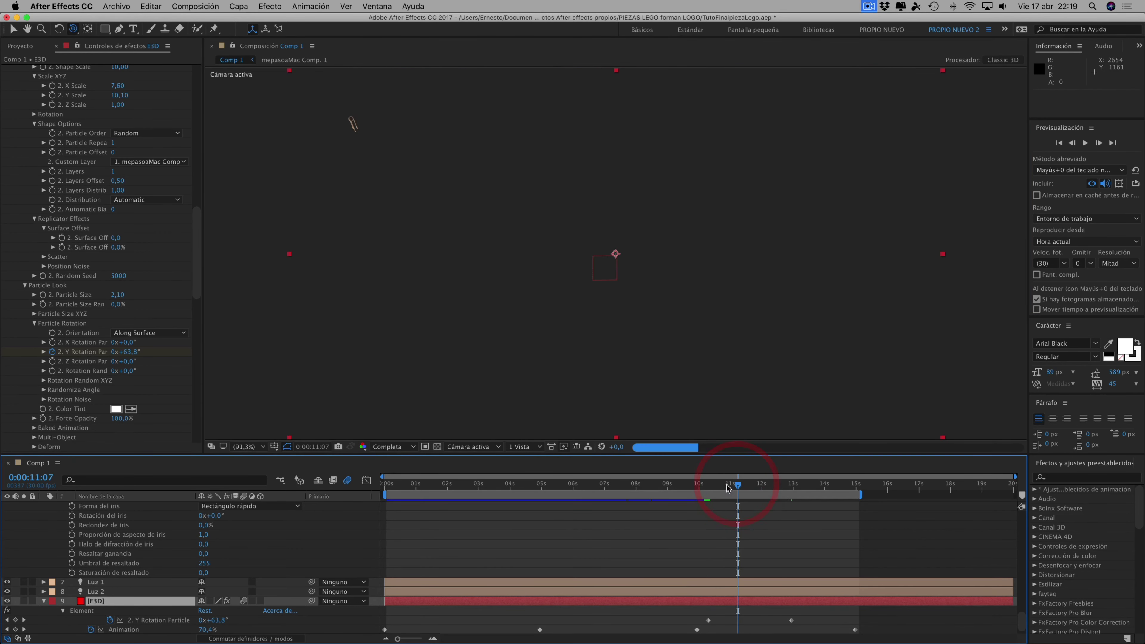
pyautogui.click(722, 483)
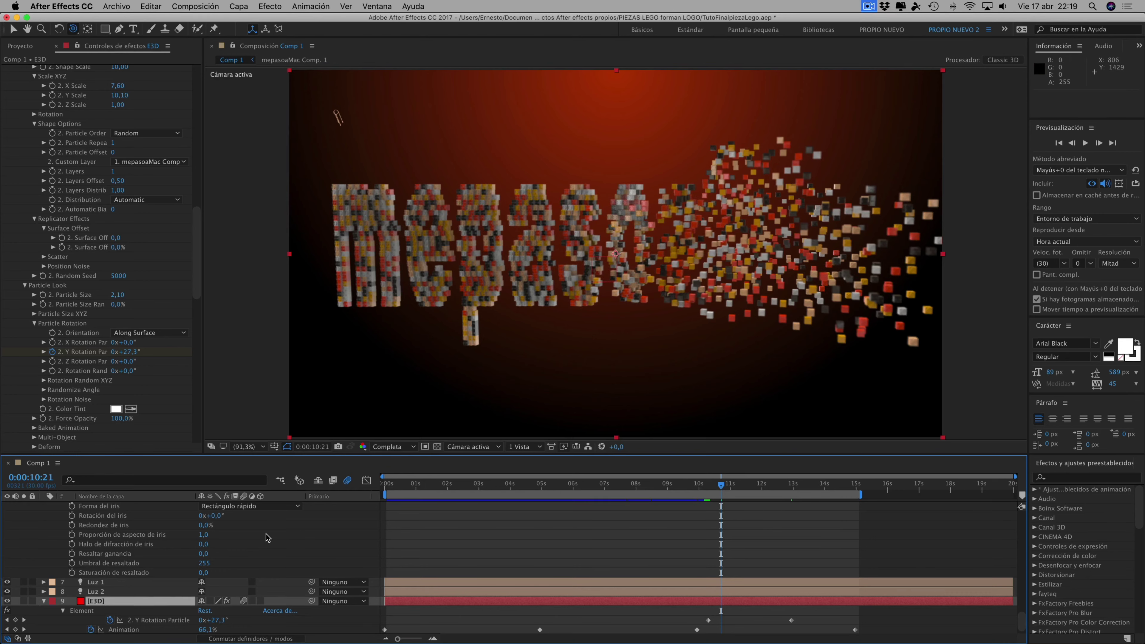
pyautogui.scroll(5, 149, 594)
pyautogui.scroll(5, 140, 582)
pyautogui.scroll(5, 133, 570)
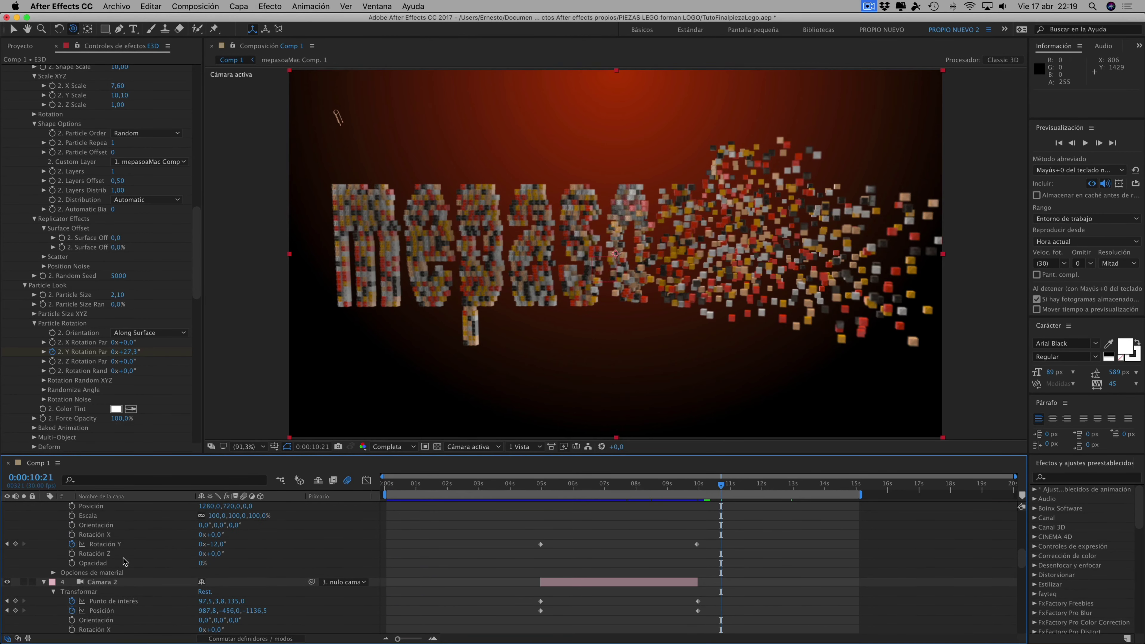
pyautogui.scroll(5, 125, 562)
pyautogui.click(110, 505)
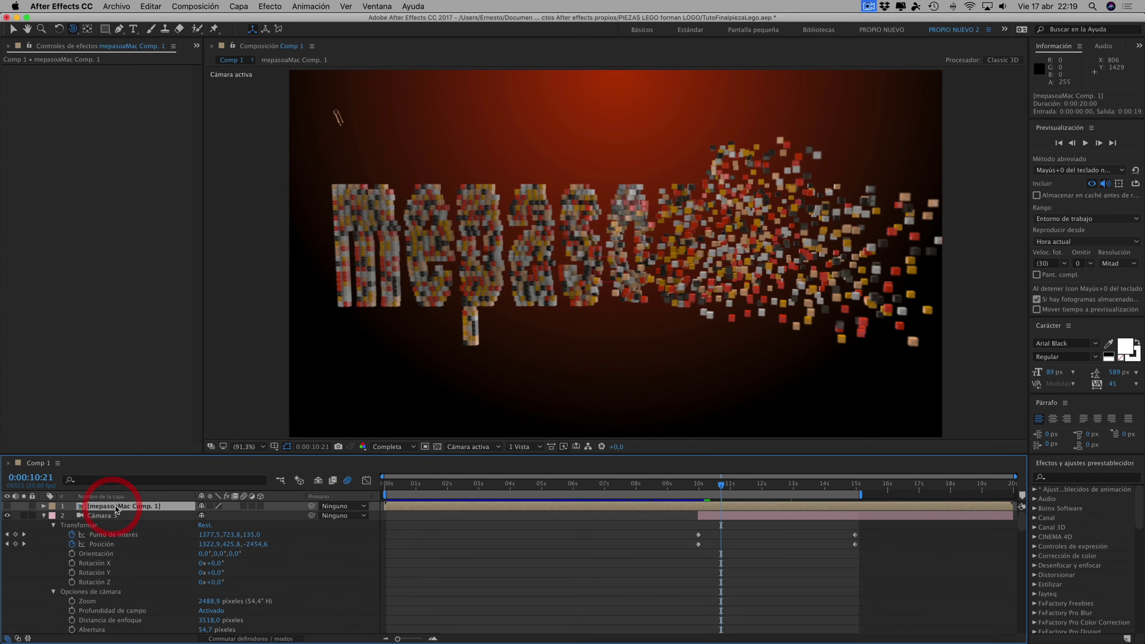
# In the mepasoaMac precomposition, replace the text with 'tu texto aquí' and return to Comp 1
pyautogui.doubleClick(123, 507)
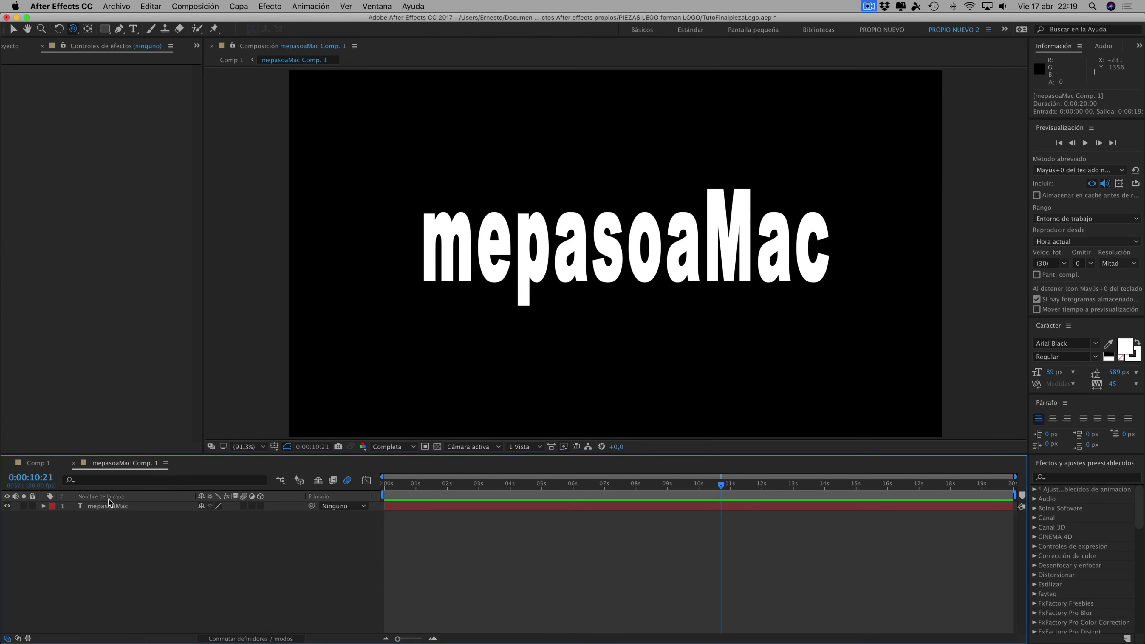
pyautogui.click(547, 276)
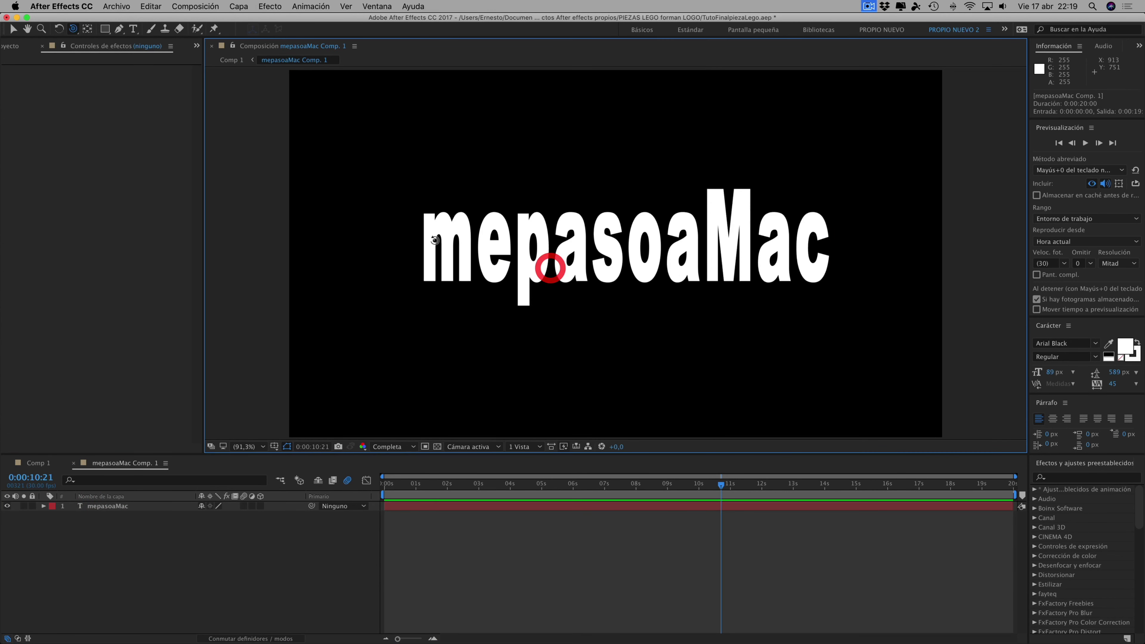
pyautogui.click(133, 29)
pyautogui.moveTo(423, 244); pyautogui.dragTo(755, 244)
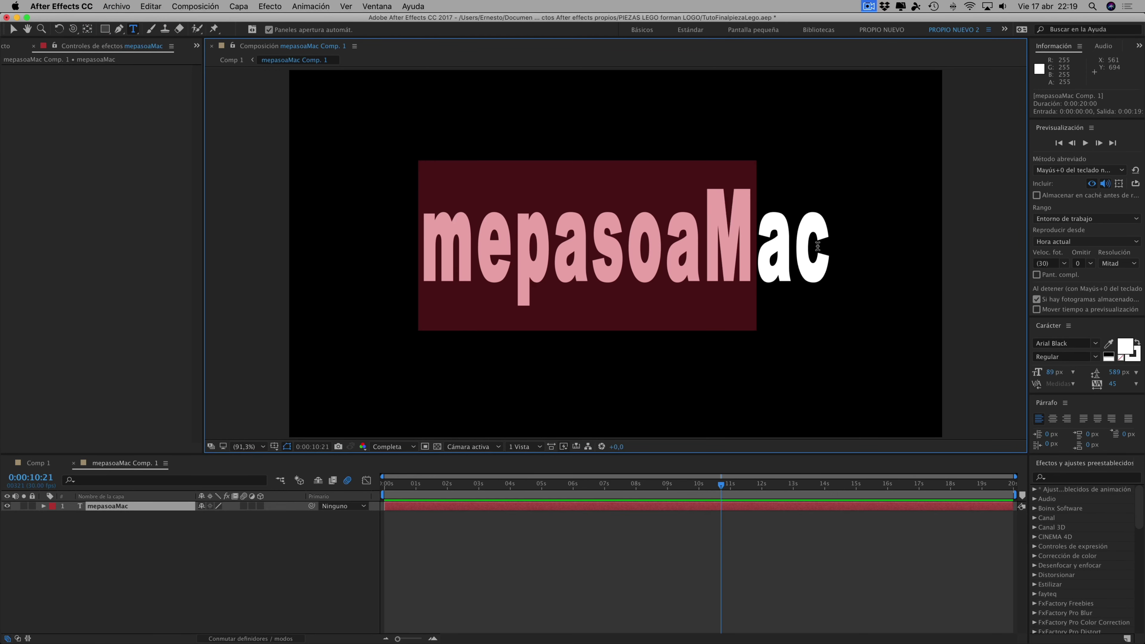
pyautogui.keyDown('shift'); pyautogui.click(817, 246); pyautogui.keyUp('shift')
pyautogui.write('tu ')
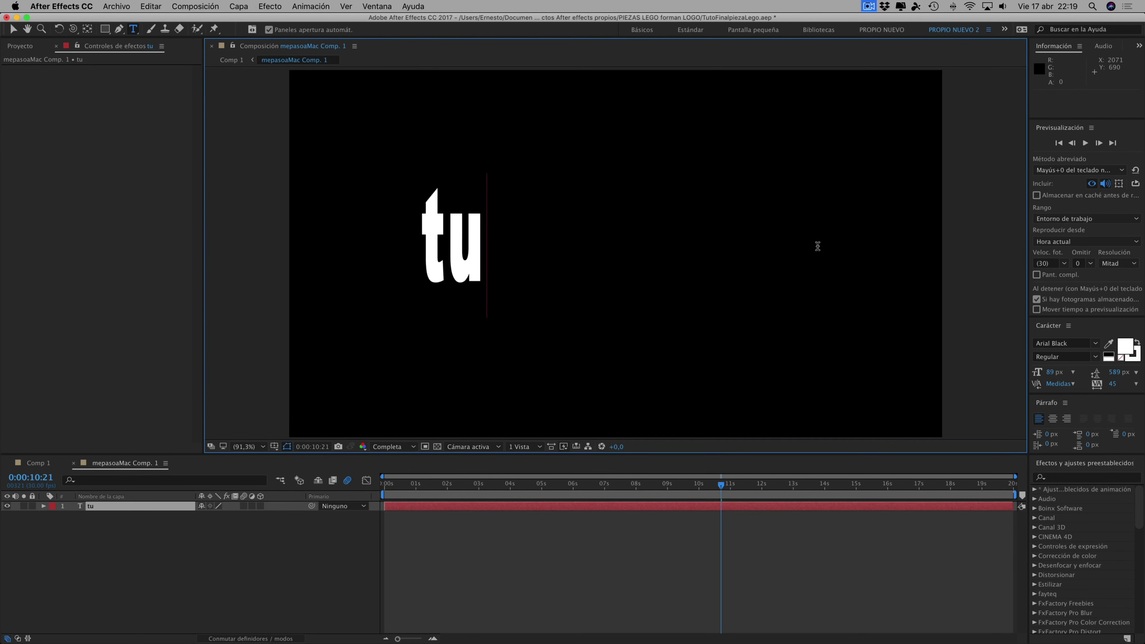
pyautogui.write('texto')
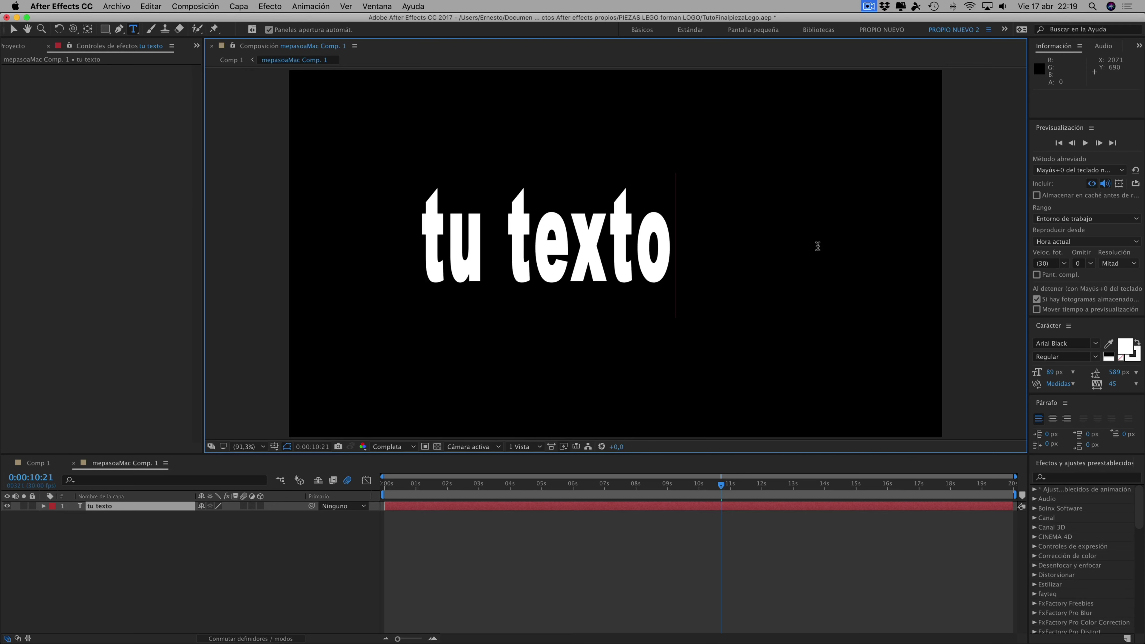
pyautogui.write(' aqu')
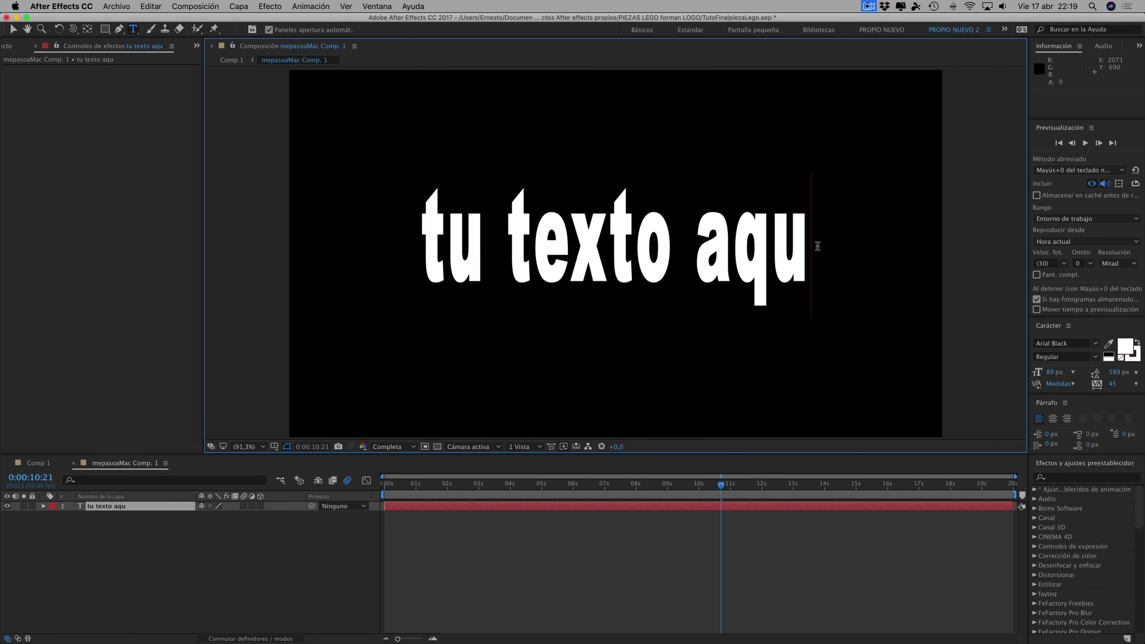
pyautogui.write('í')
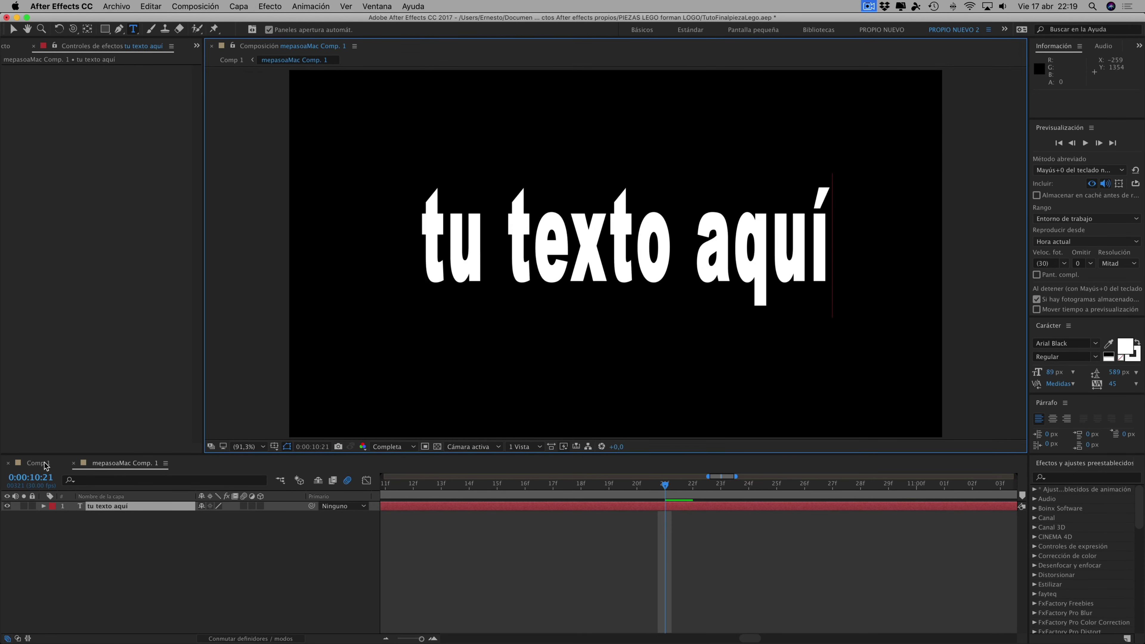
pyautogui.click(38, 463)
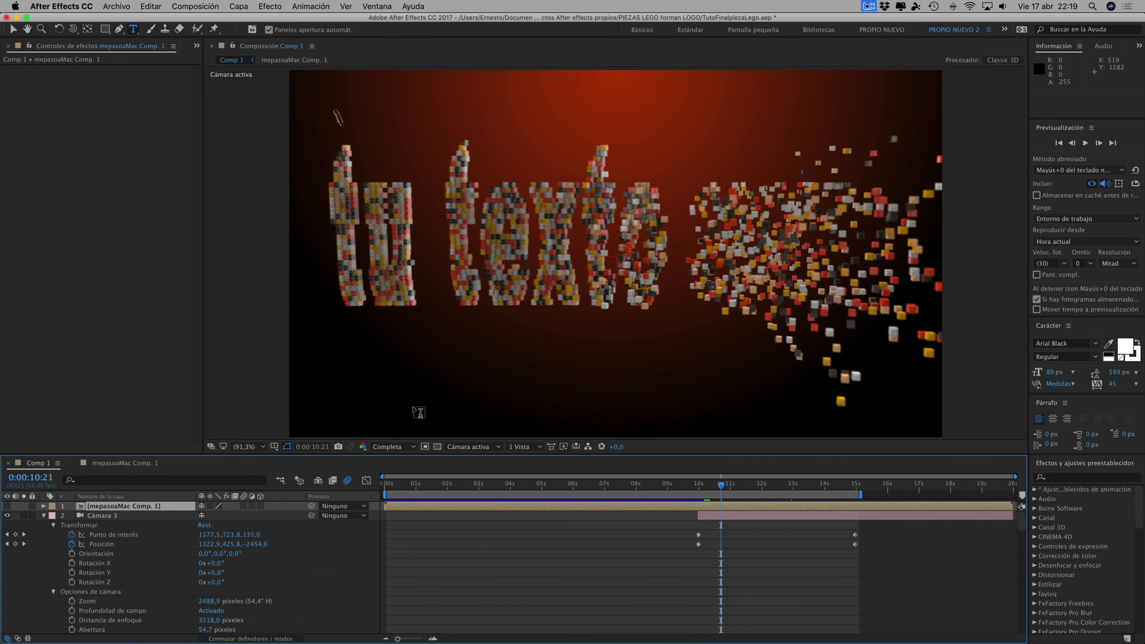
# Review frames 0:00:02:22 to 0:00:13:10, then reopen the 'tu texto aquí' precomposition
pyautogui.click(470, 485)
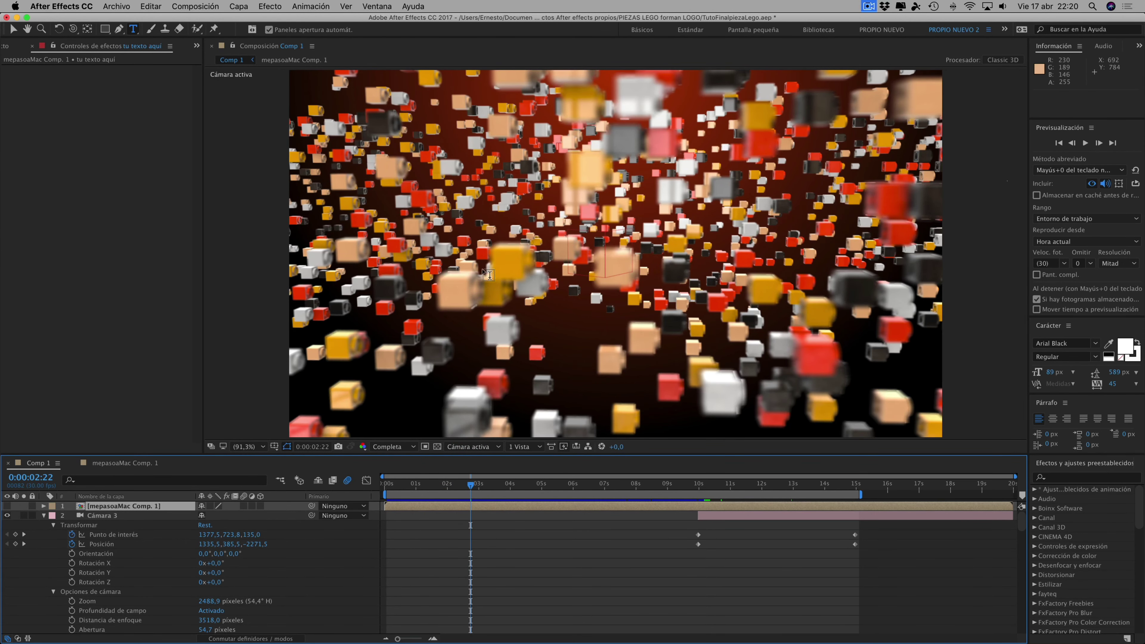
pyautogui.click(681, 485)
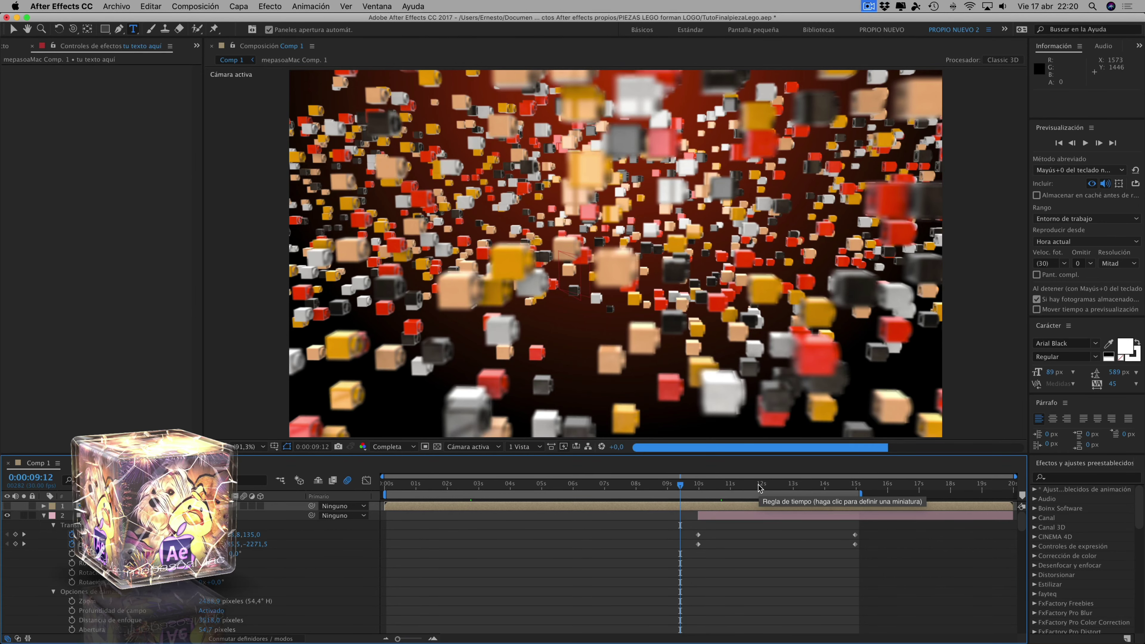
pyautogui.click(759, 486)
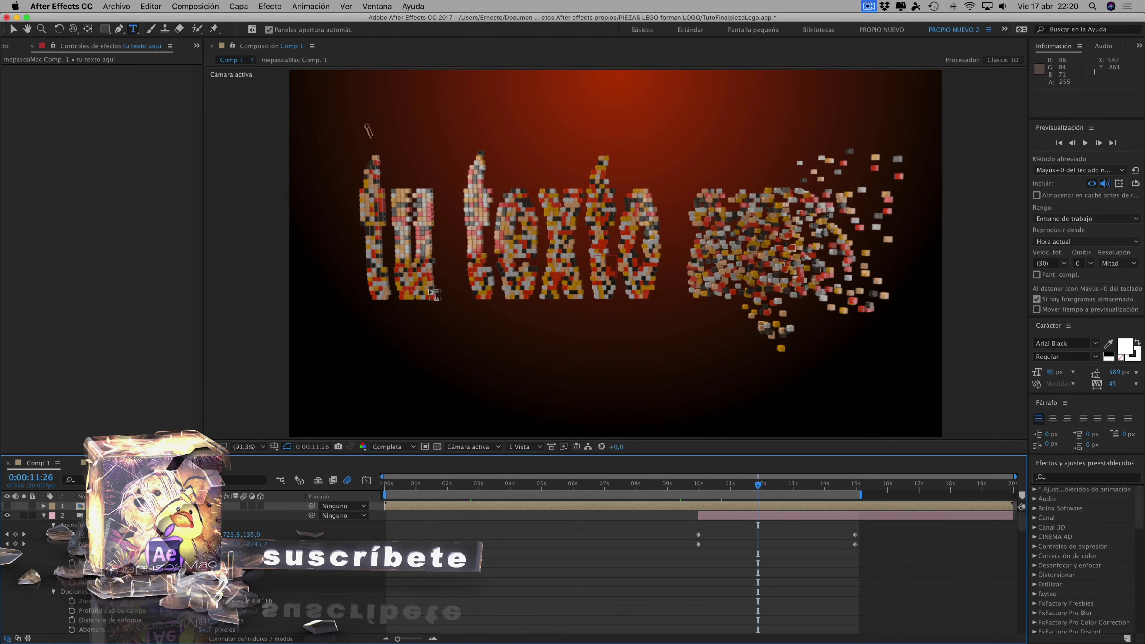
pyautogui.click(804, 485)
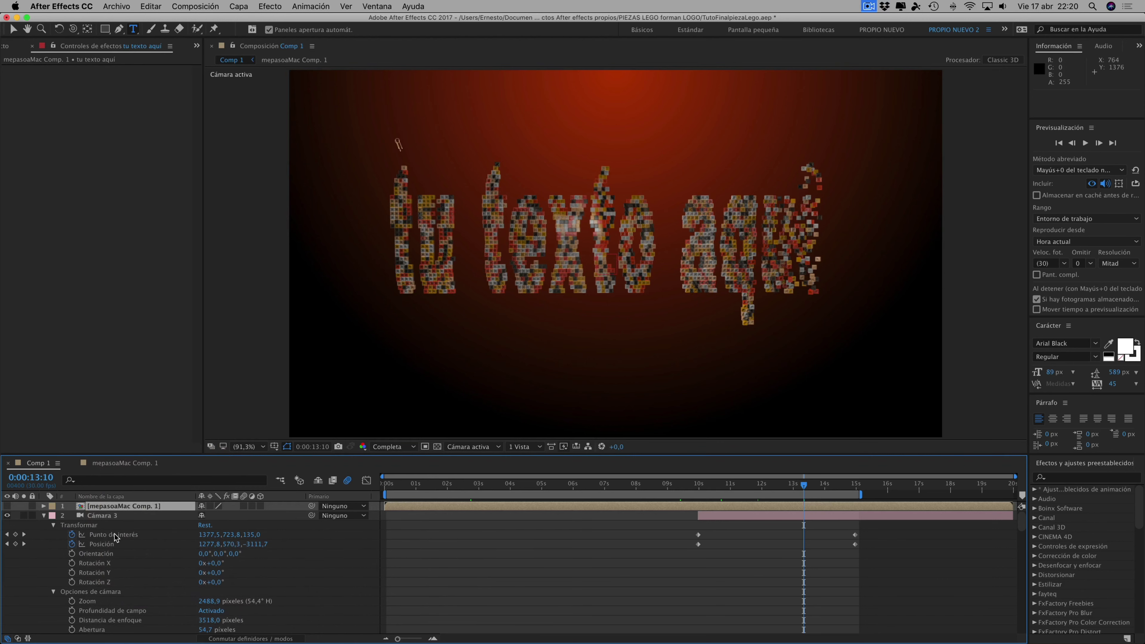
pyautogui.doubleClick(114, 508)
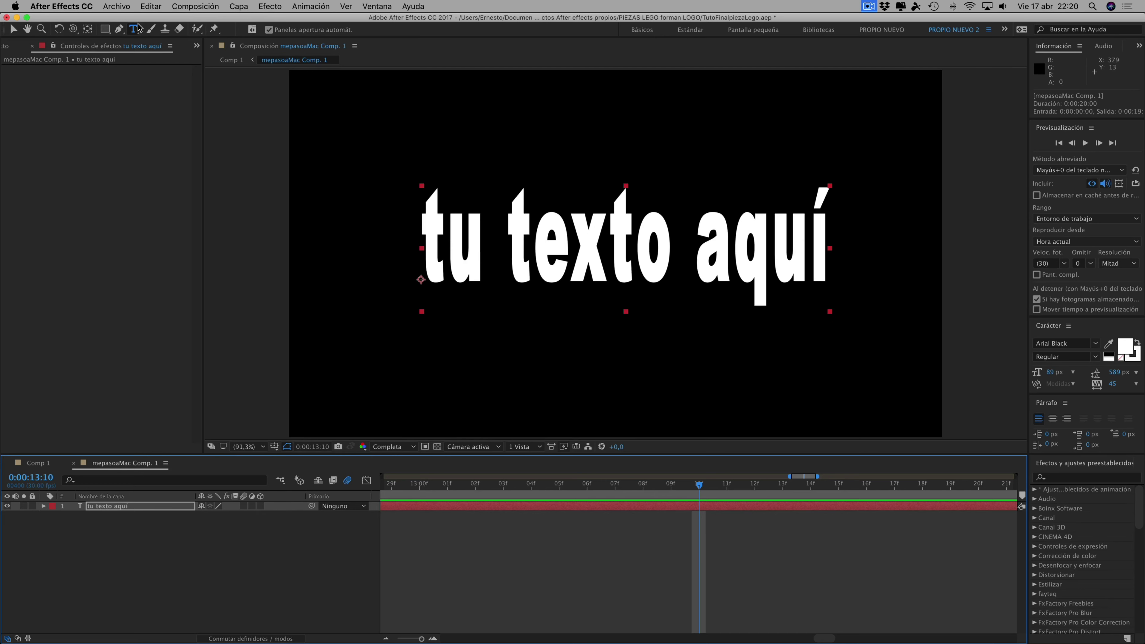
# Add a grey 979797 solid named 'plantilla' and hide the 'tu texto aquí' text layer
pyautogui.click(242, 6)
pyautogui.moveTo(397, 21)
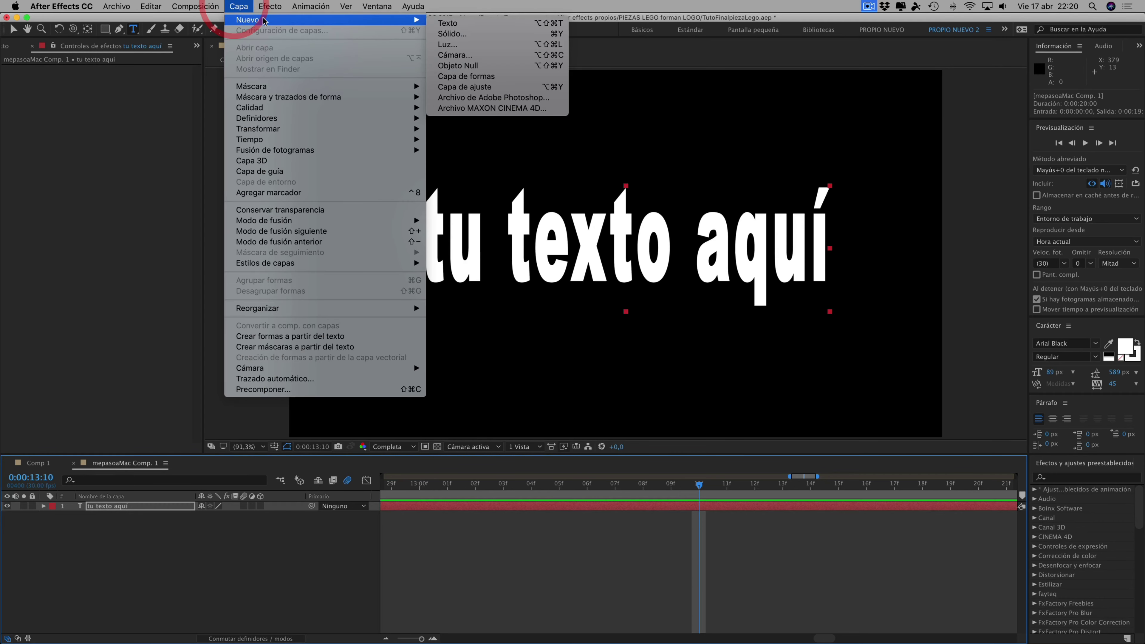
pyautogui.click(449, 31)
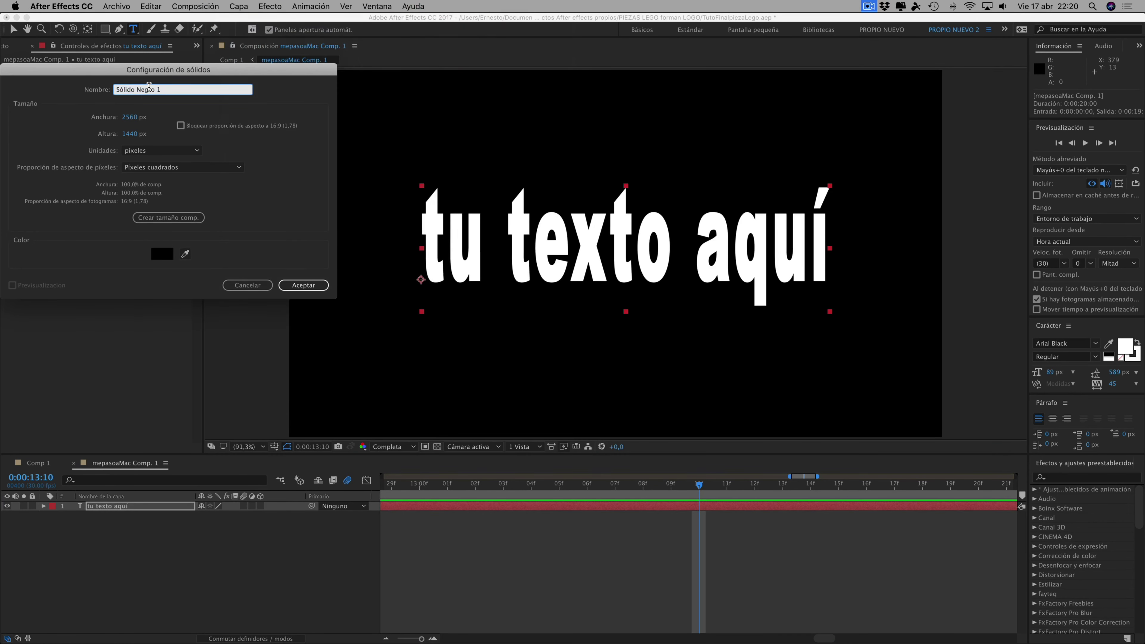
pyautogui.click(69, 85)
pyautogui.write('plantilla')
pyautogui.click(153, 258)
pyautogui.click(11, 144)
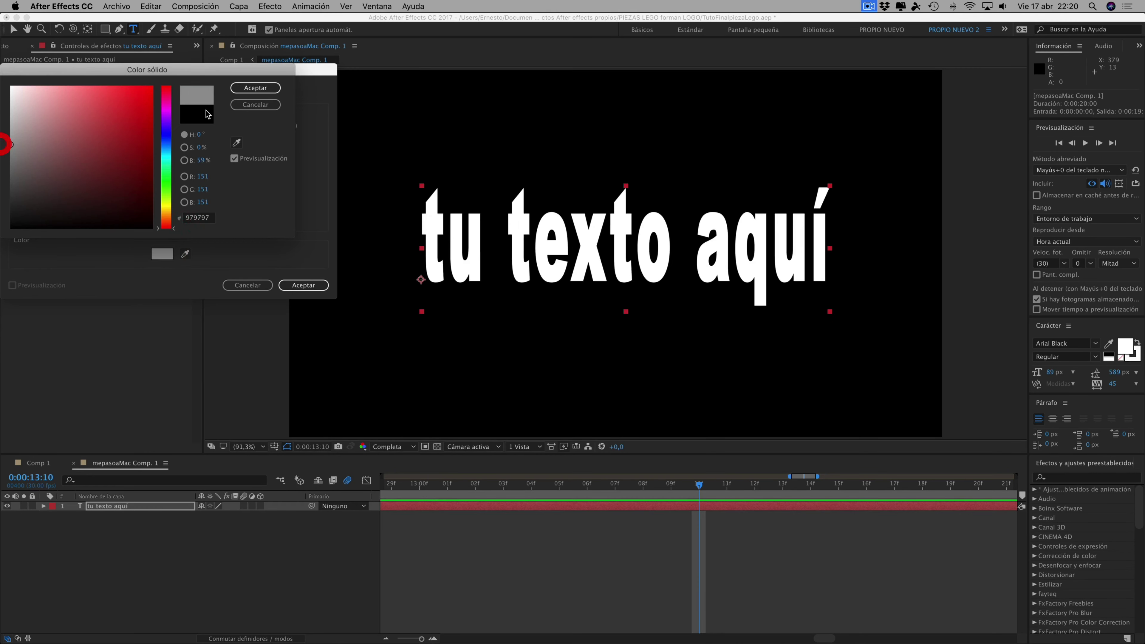
pyautogui.click(256, 88)
pyautogui.click(303, 285)
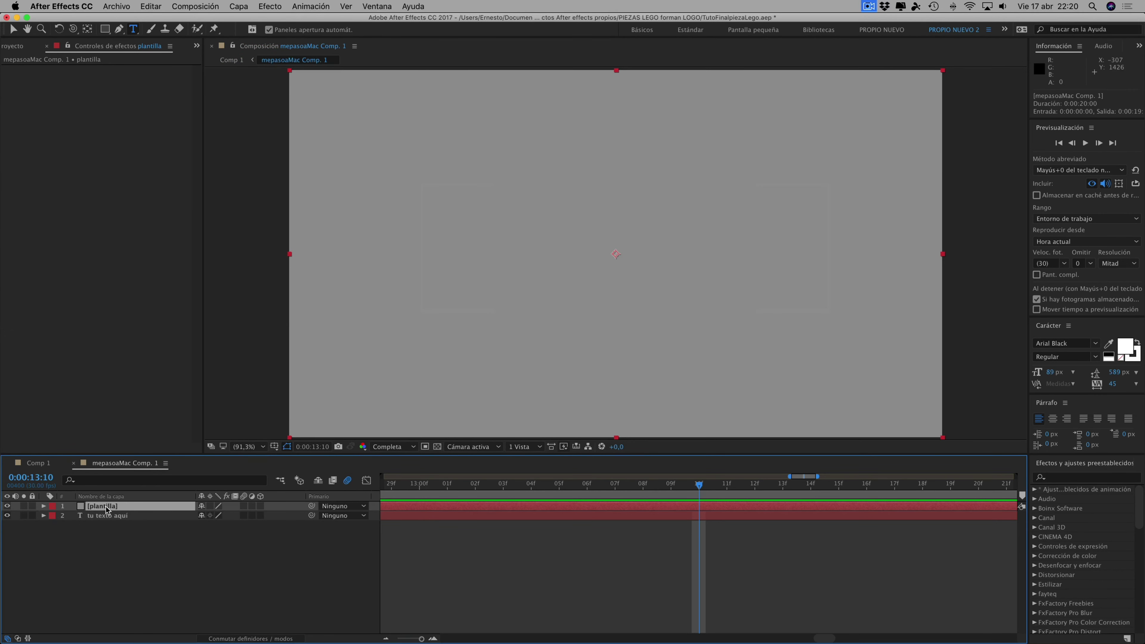
pyautogui.click(7, 515)
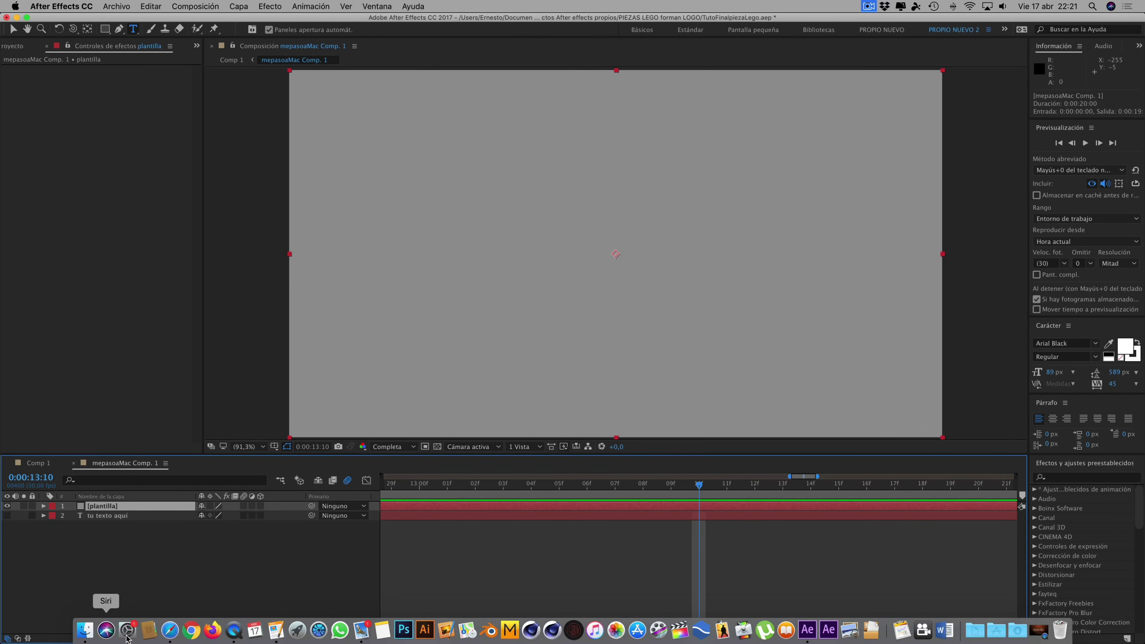
pyautogui.click(85, 630)
# Search Documents for 'twitter' and drag twitter.png into the composition timeline
pyautogui.click(89, 627)
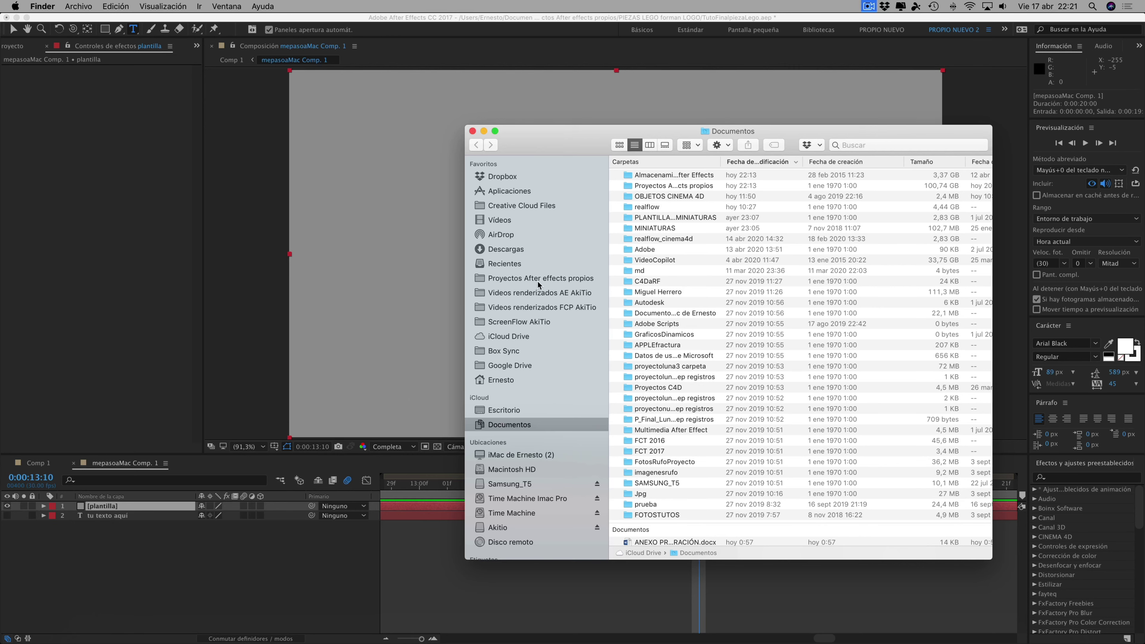
pyautogui.click(878, 145)
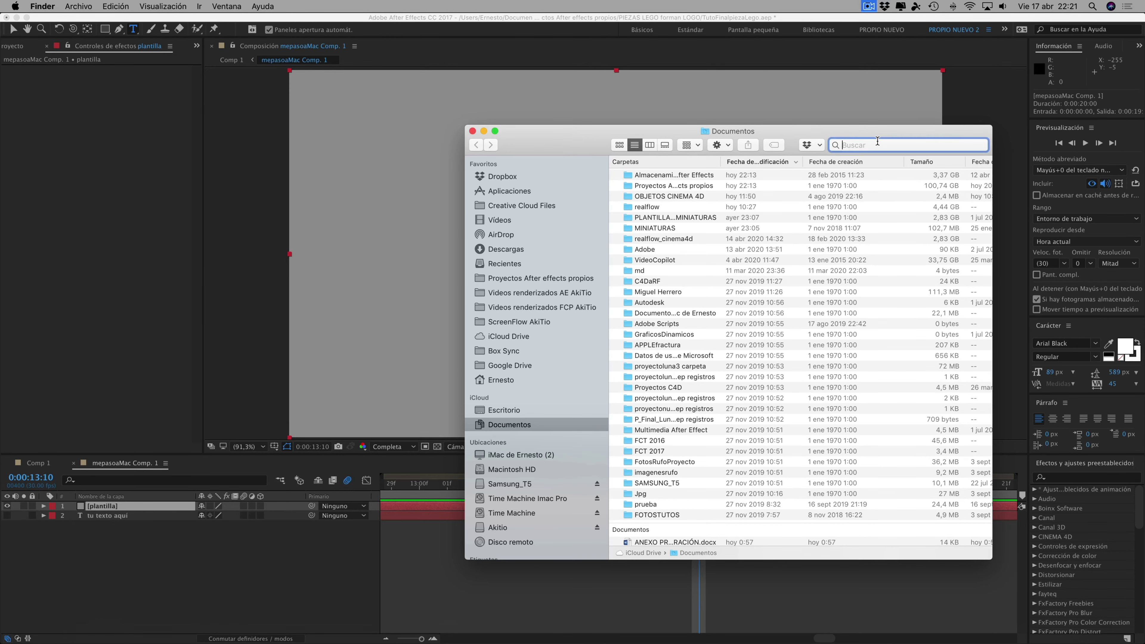
pyautogui.write('twitter')
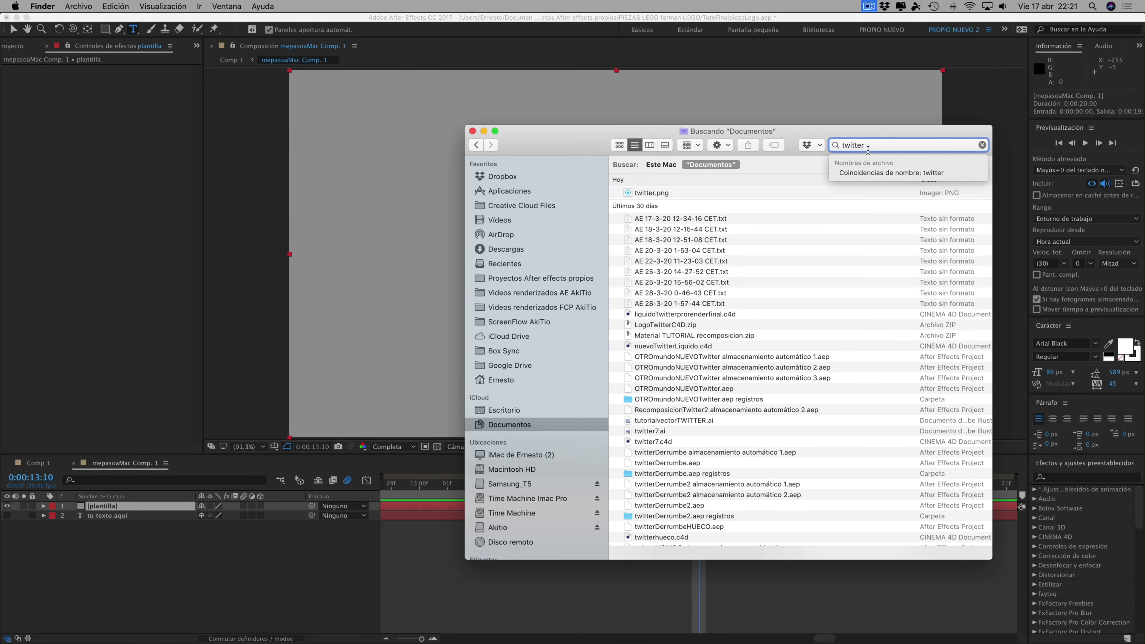
pyautogui.moveTo(656, 193); pyautogui.dragTo(105, 567)
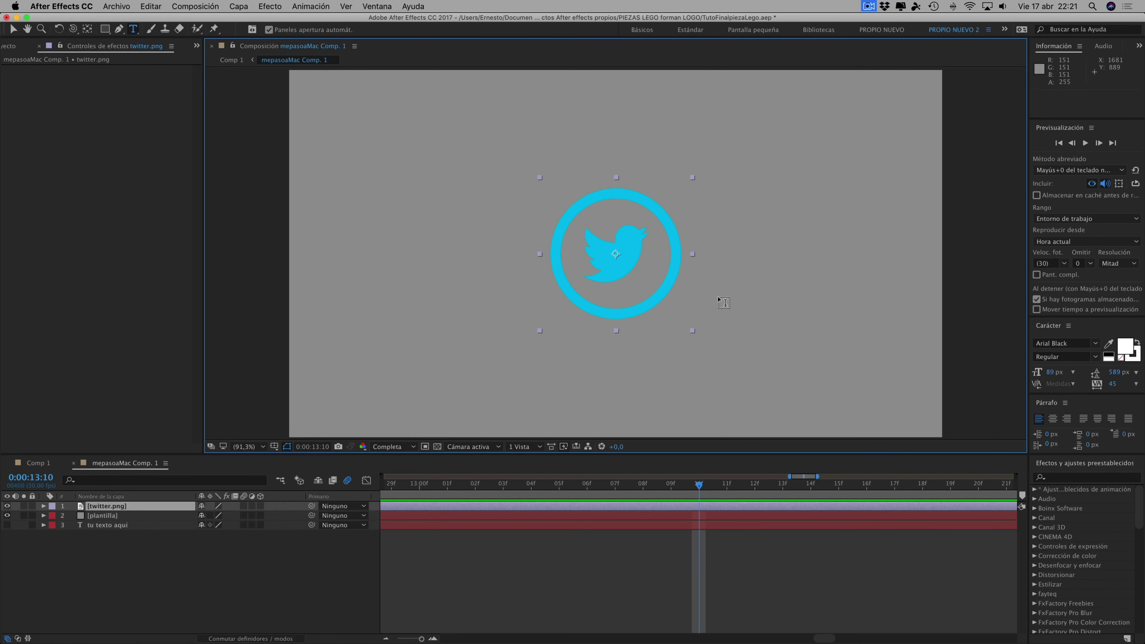
# Scale the twitter.png layer up to about 237% and open Trazado automático for it
pyautogui.press('v')
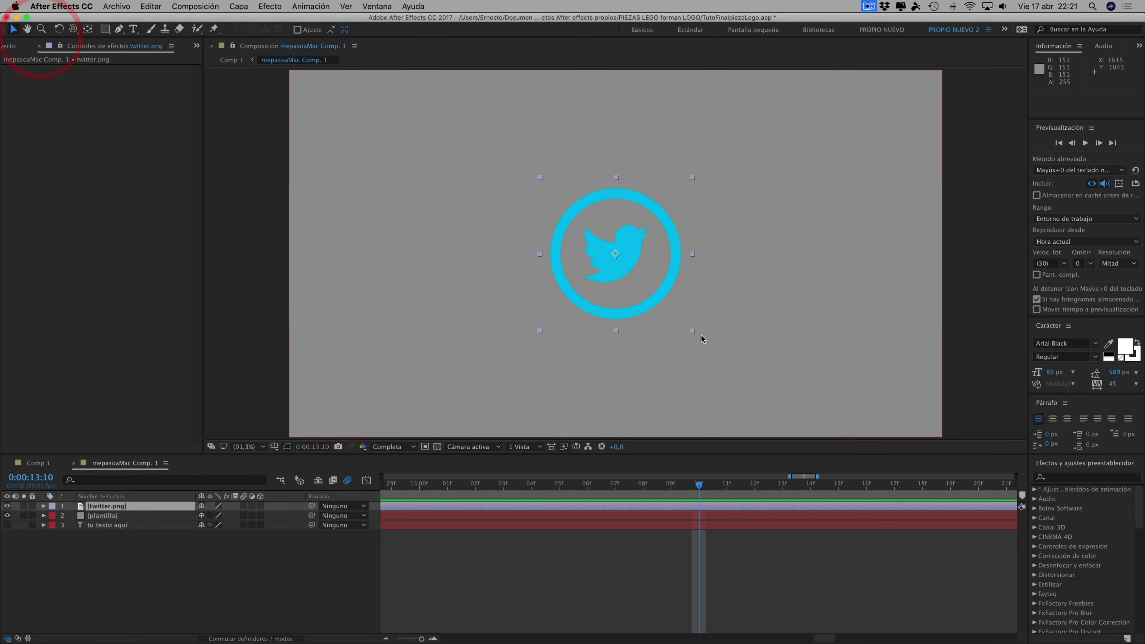
pyautogui.moveTo(703, 340); pyautogui.dragTo(771, 384)
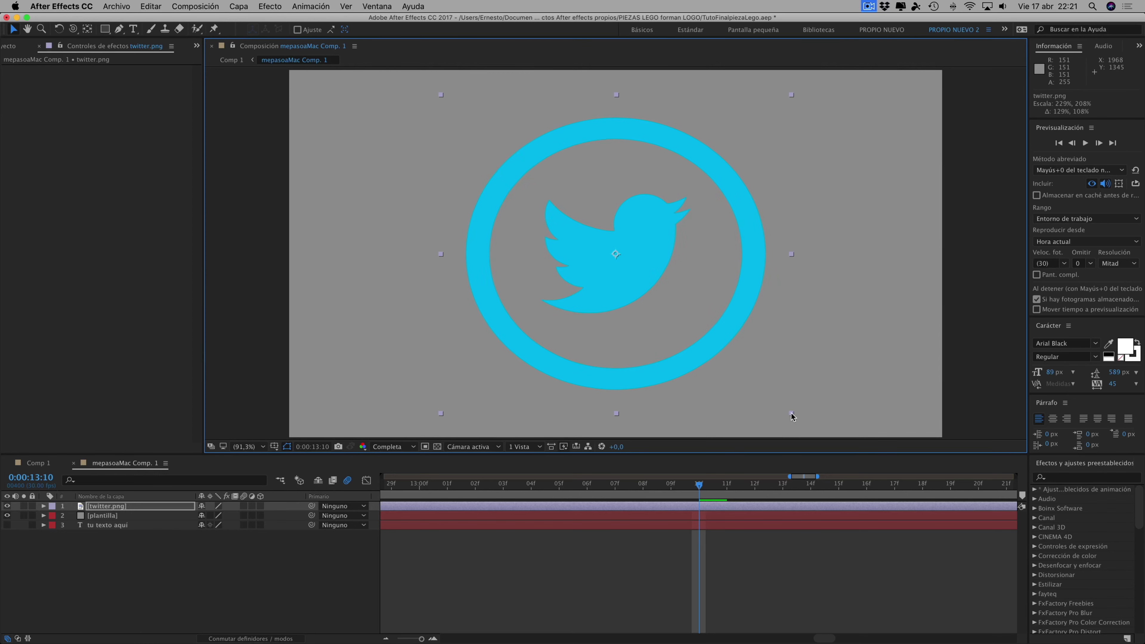
pyautogui.moveTo(793, 416); pyautogui.dragTo(818, 439)
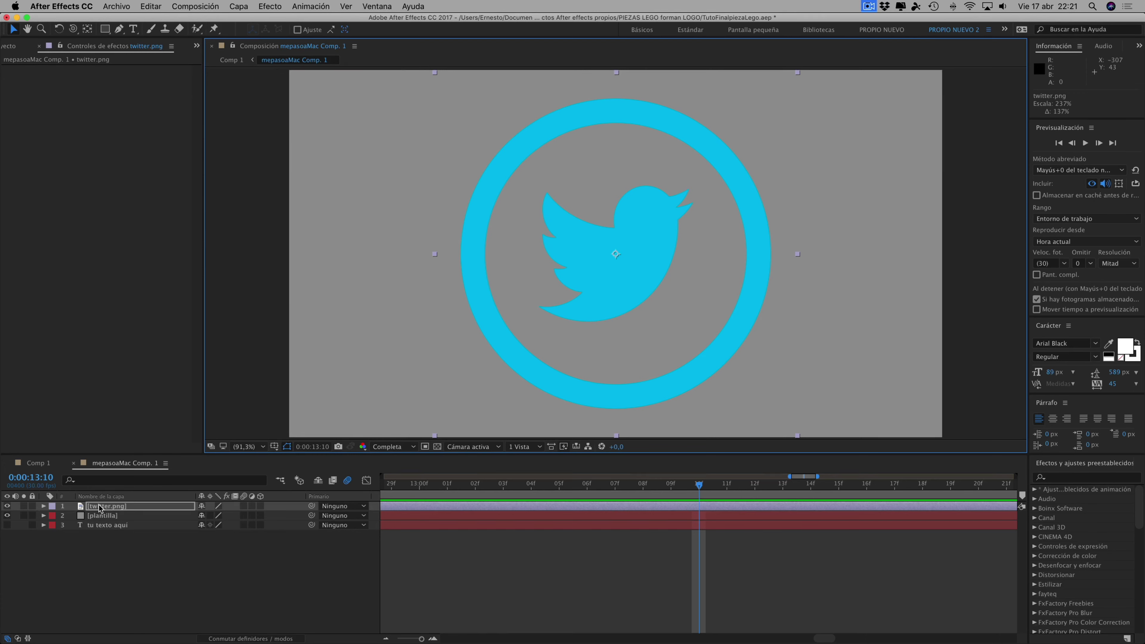
pyautogui.click(245, 8)
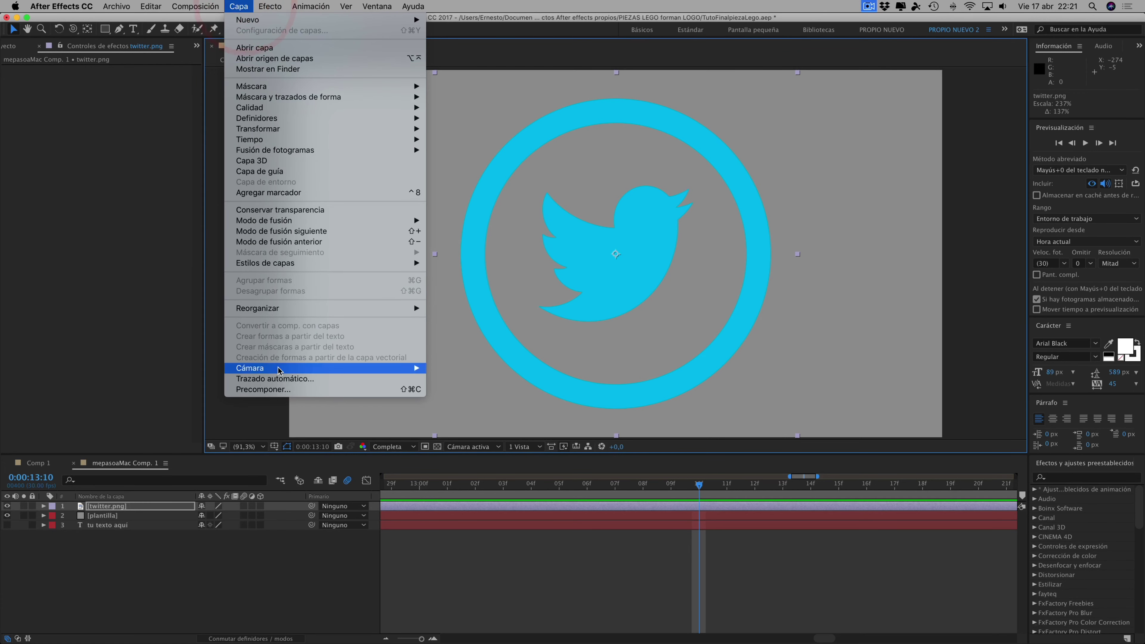
pyautogui.click(265, 380)
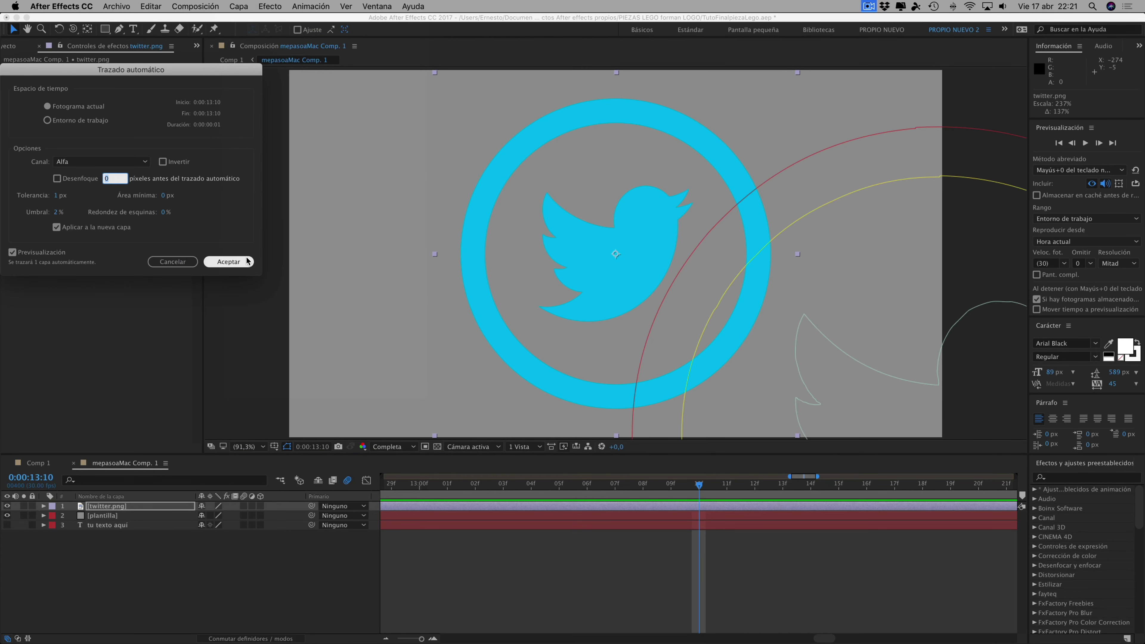
# Auto-trace the logo on Alfa channel, hide twitter.png and plantilla, and view Comp 1
pyautogui.click(247, 261)
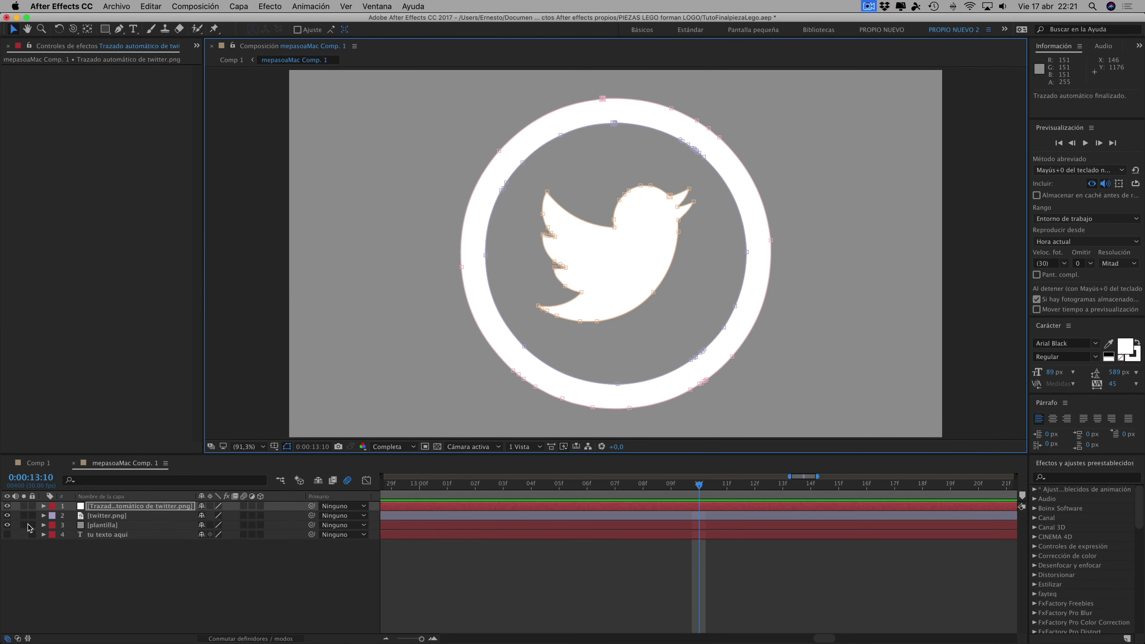
pyautogui.click(6, 515)
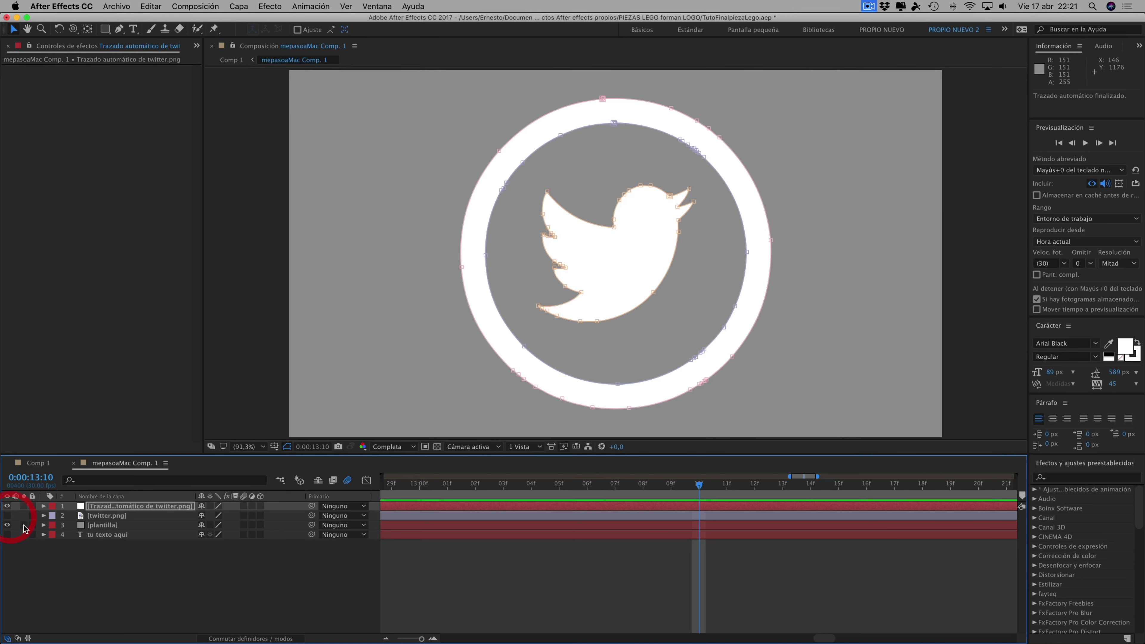
pyautogui.click(7, 525)
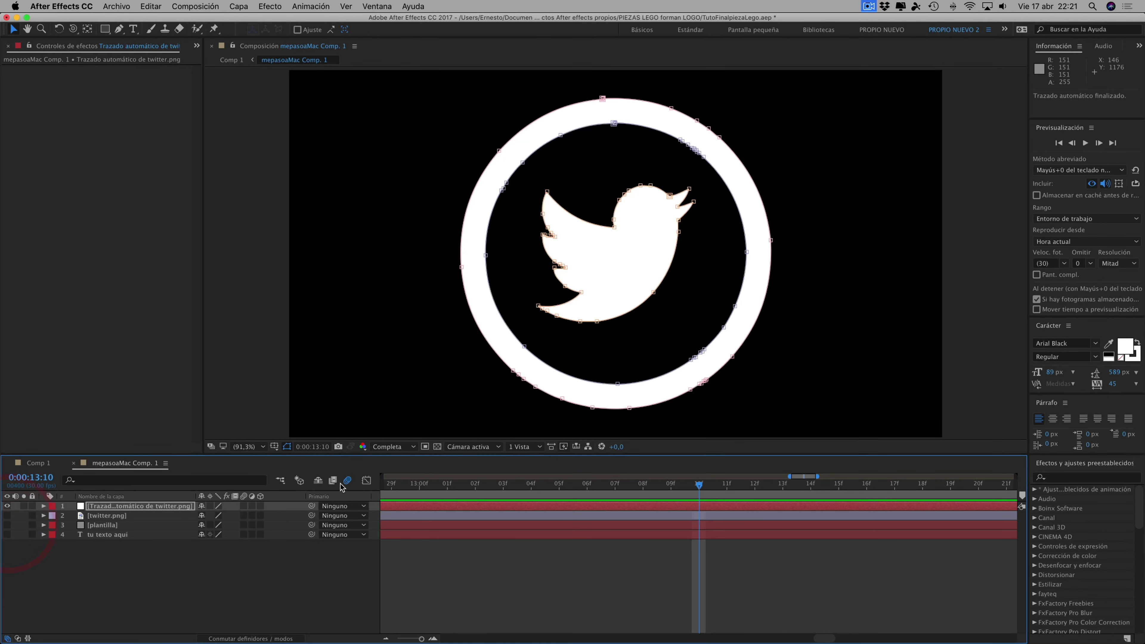
pyautogui.click(187, 616)
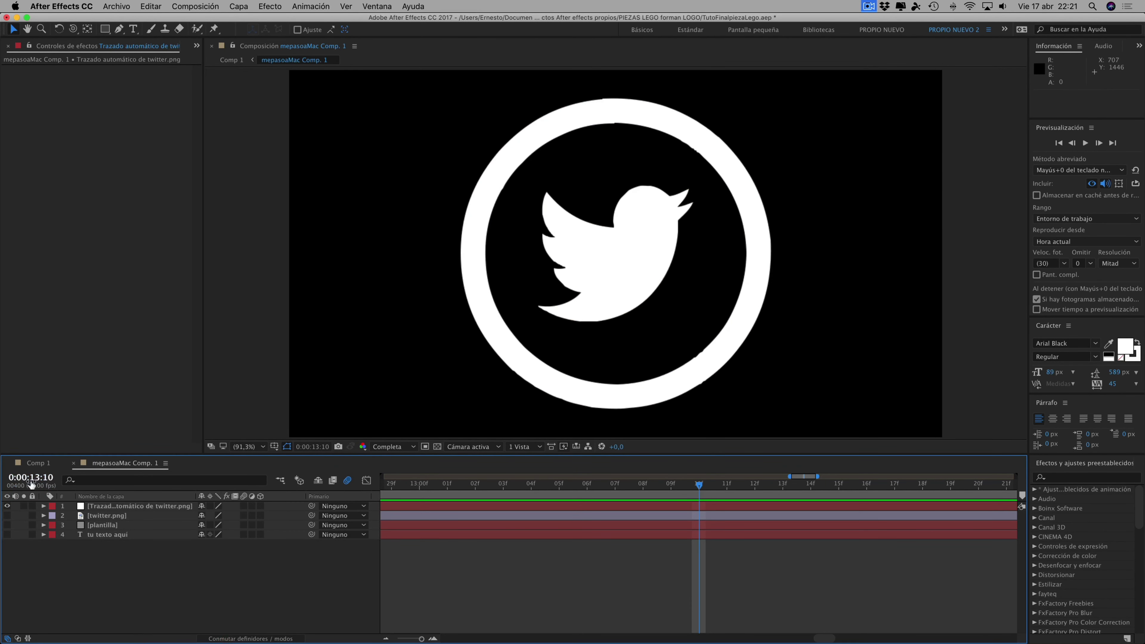
pyautogui.click(41, 464)
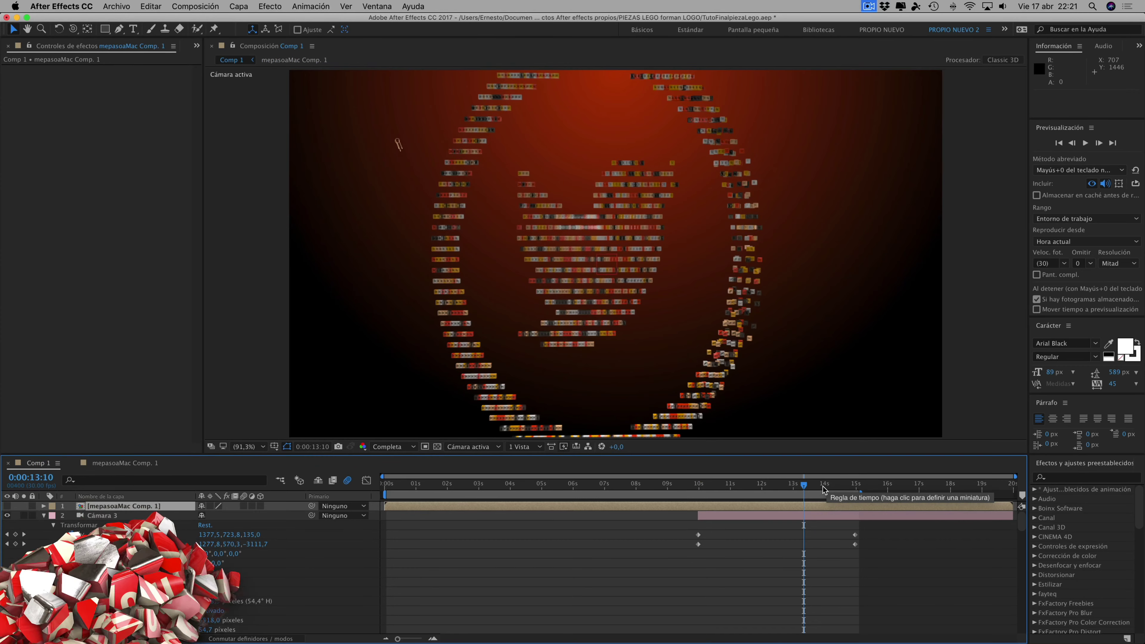
# Rescale the traced Twitter logo to 247% × 176% and check the bricks at 0:00:14:26
pyautogui.click(851, 483)
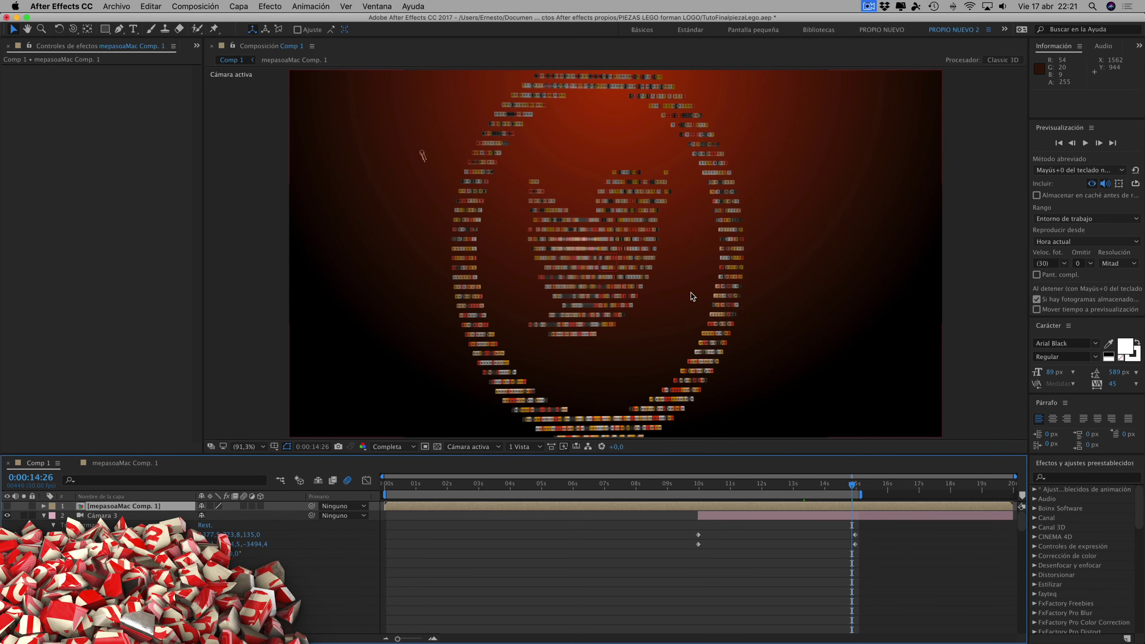
pyautogui.click(125, 463)
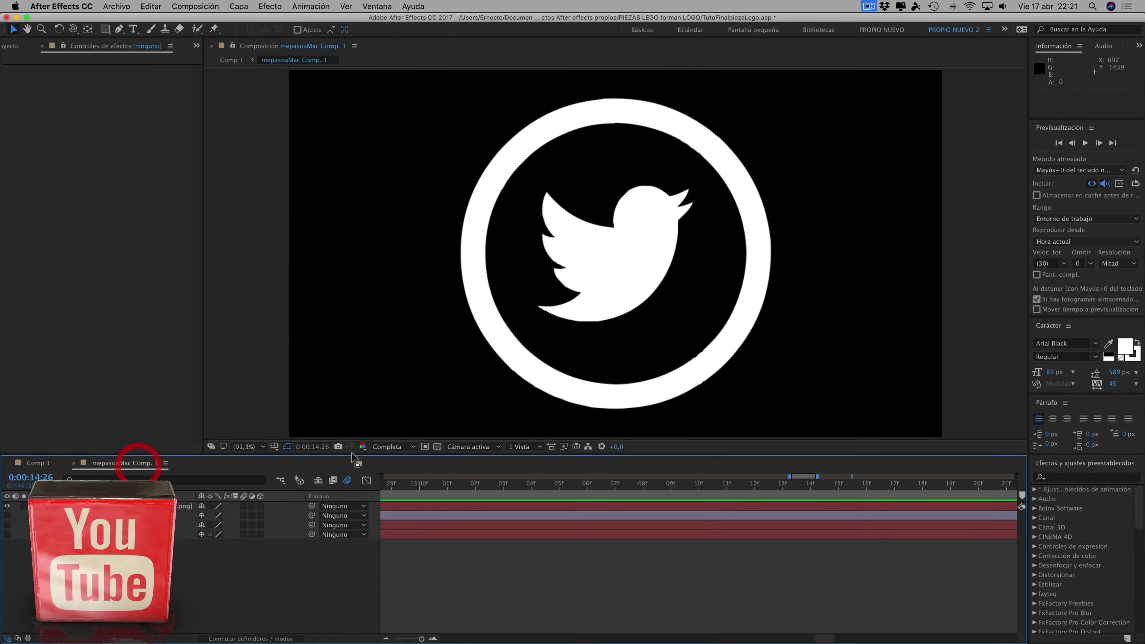
pyautogui.click(658, 136)
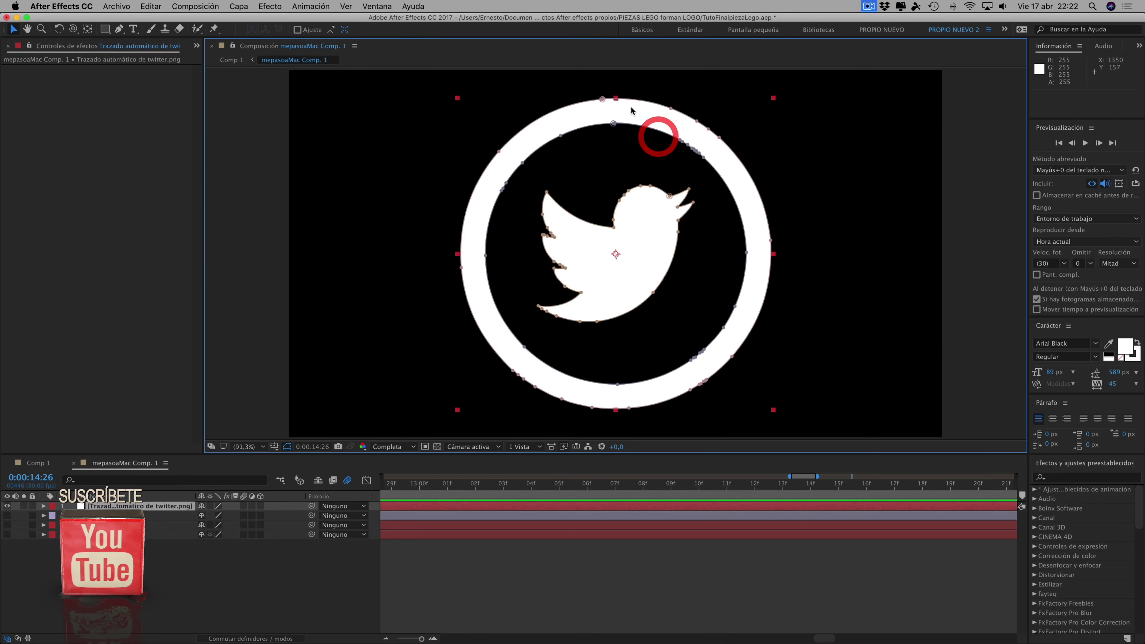
pyautogui.moveTo(773, 409); pyautogui.dragTo(779, 372)
pyautogui.click(41, 462)
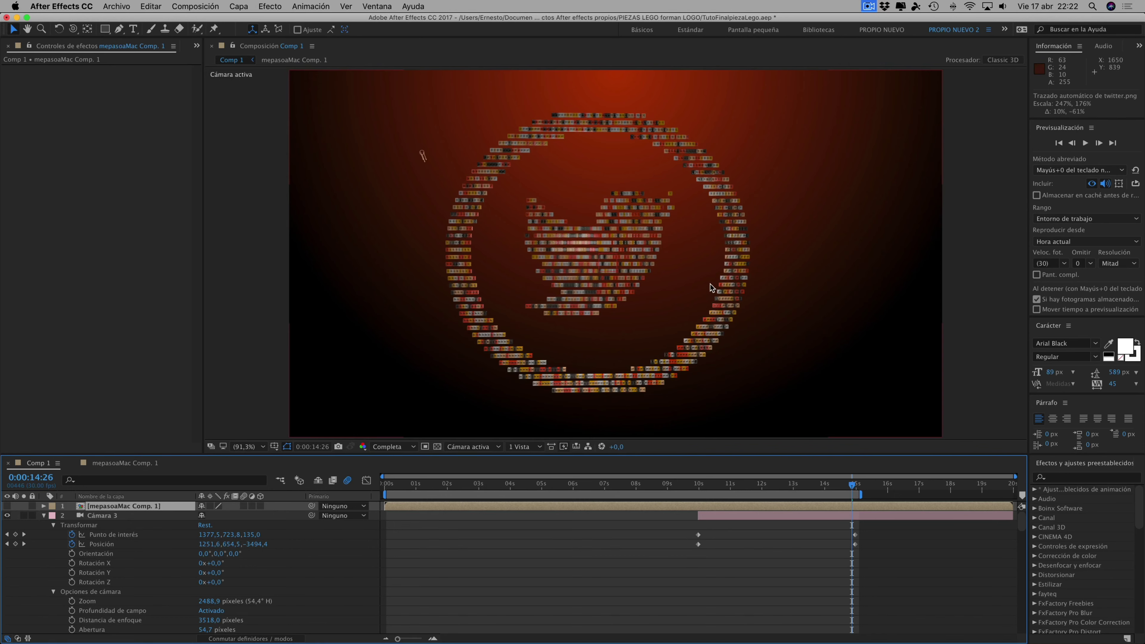
# Select the E3D layer and bring its Particle Look settings into view
pyautogui.scroll(-6, 846, 447)
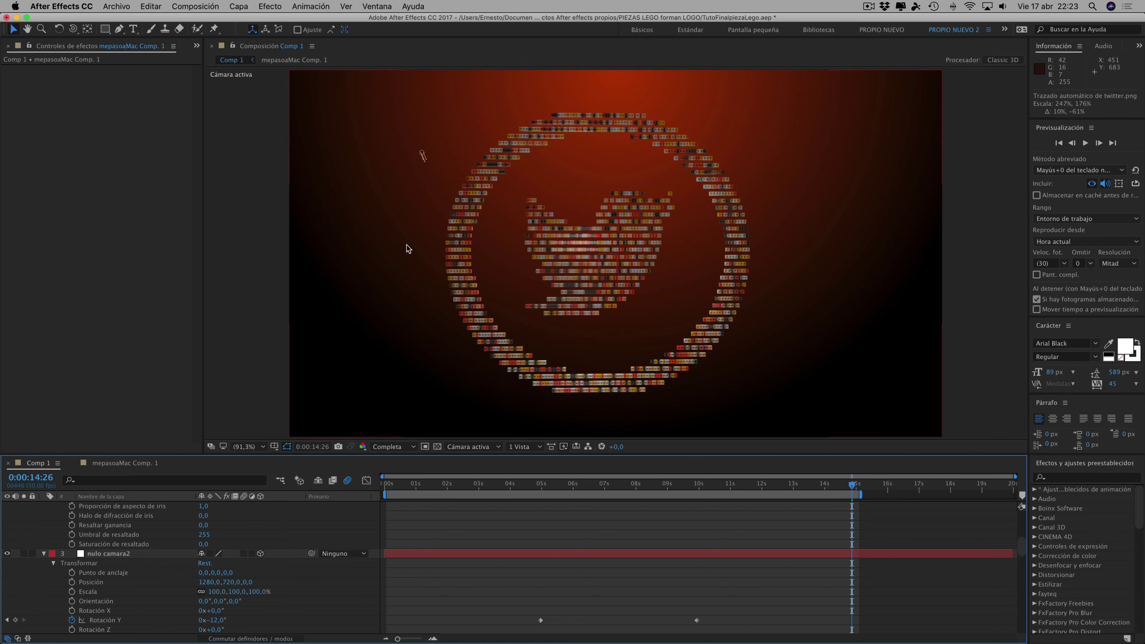
pyautogui.scroll(6, 103, 553)
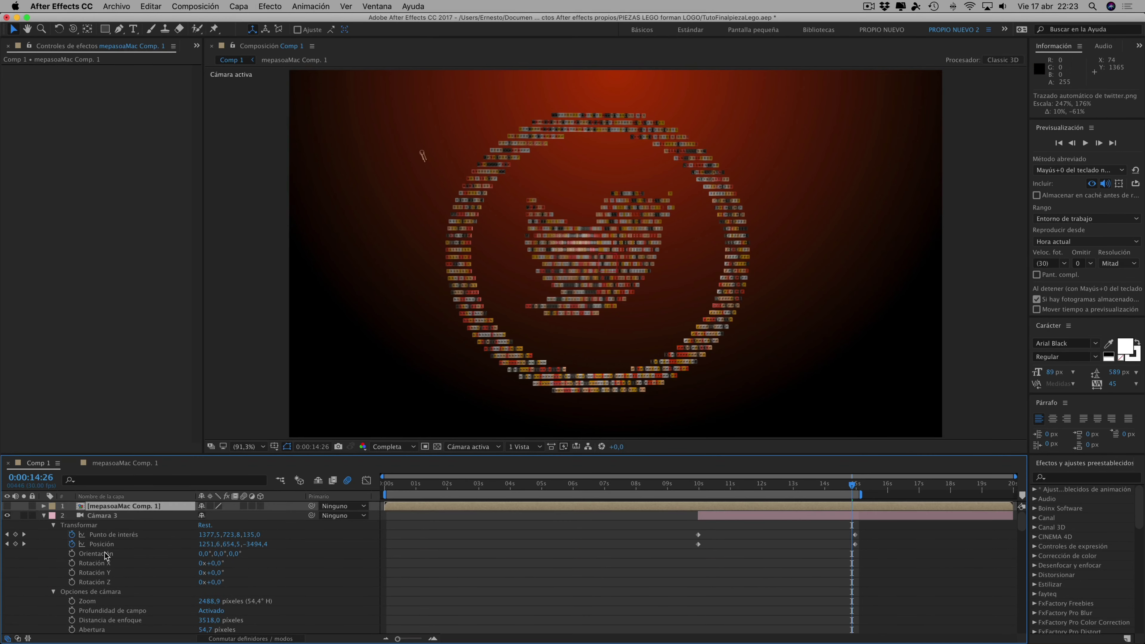
pyautogui.scroll(-3, 104, 551)
pyautogui.scroll(-3, 105, 552)
pyautogui.scroll(-2, 102, 566)
pyautogui.scroll(-3, 99, 580)
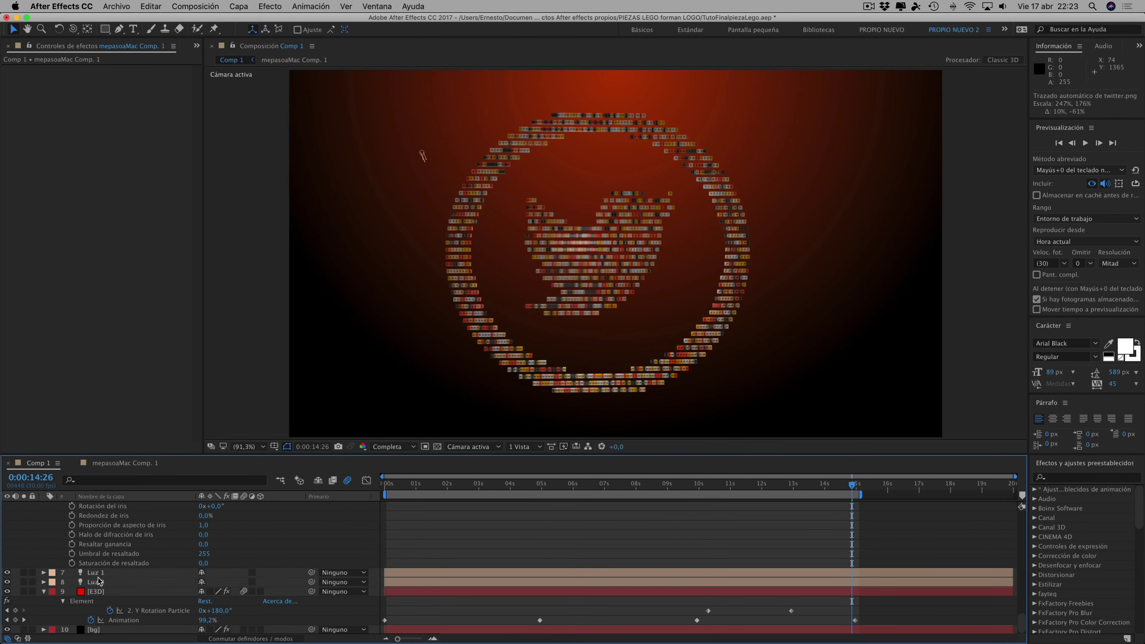
pyautogui.click(96, 591)
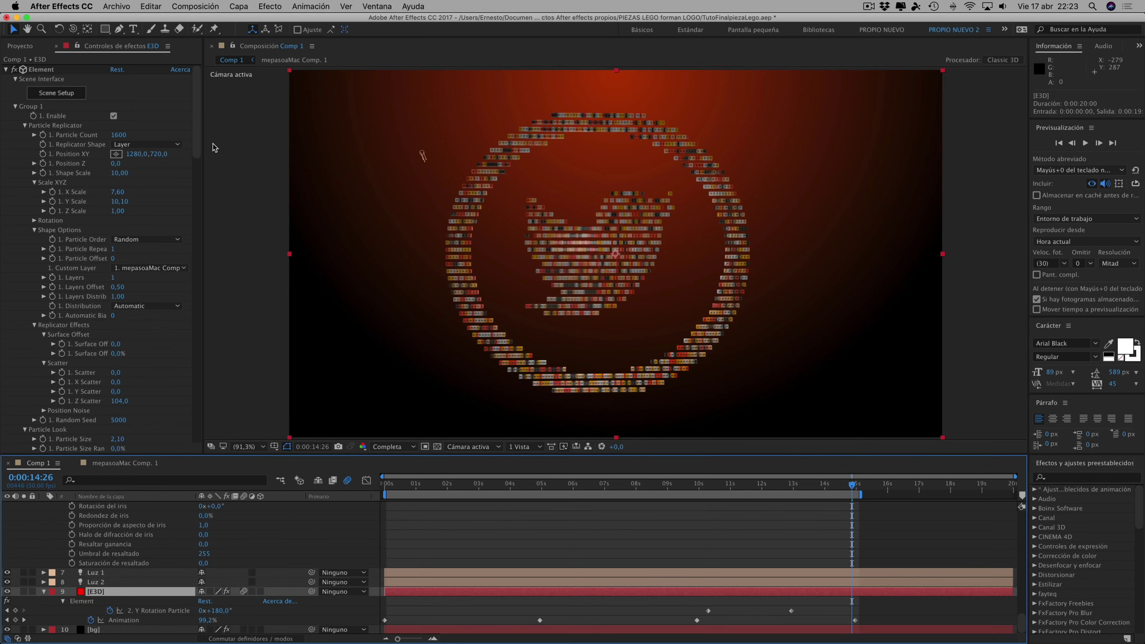
pyautogui.moveTo(197, 128); pyautogui.dragTo(201, 267)
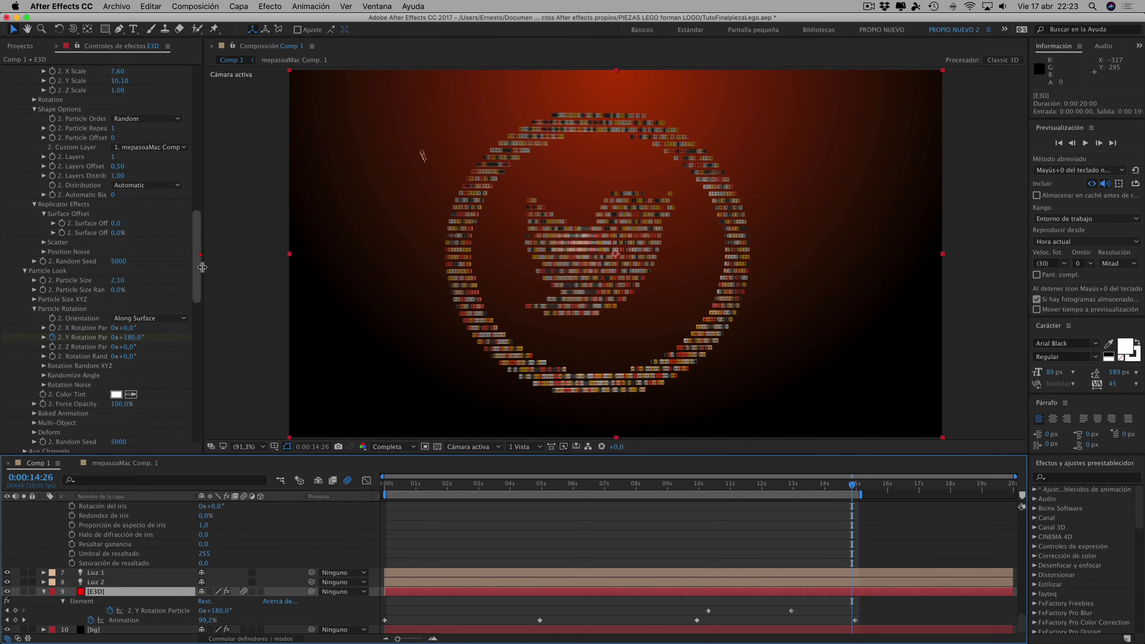
# Scrub Particle Size through 2,80, 3,60 and 3,20, settling on 2,70
pyautogui.moveTo(117, 282); pyautogui.dragTo(121, 282)
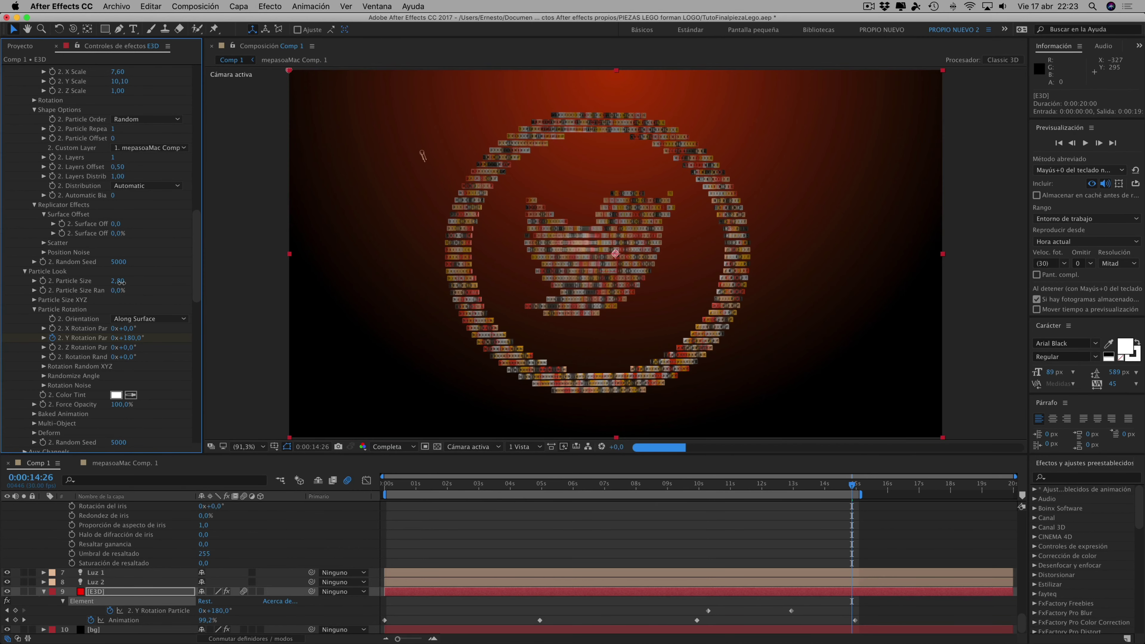
pyautogui.moveTo(121, 282); pyautogui.dragTo(127, 282)
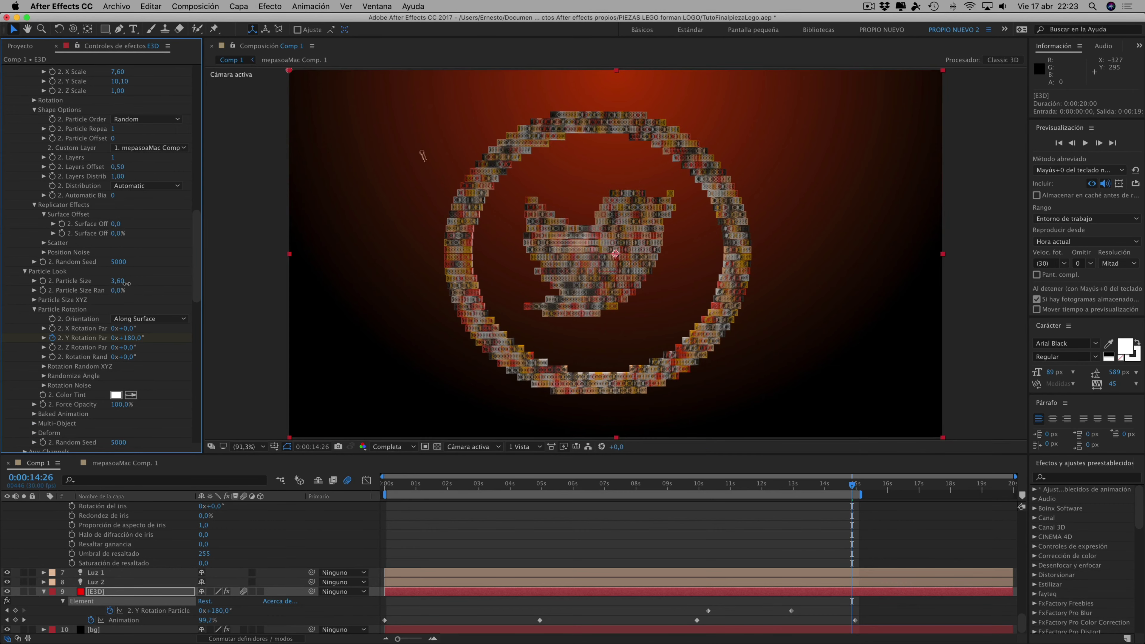
pyautogui.moveTo(127, 282); pyautogui.dragTo(124, 287)
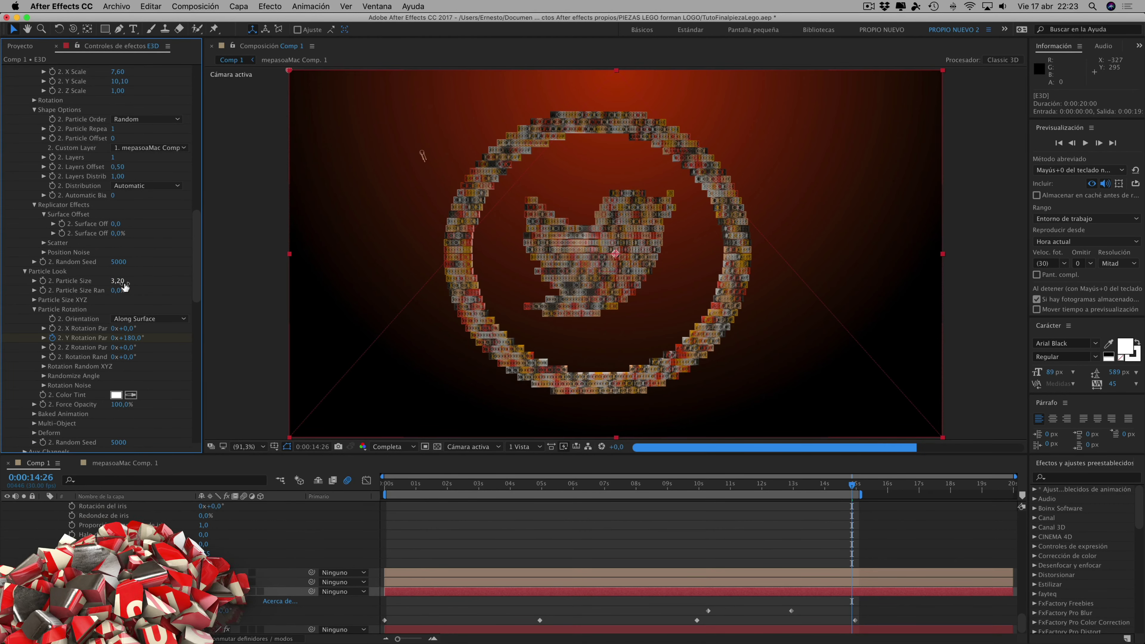
pyautogui.moveTo(124, 287); pyautogui.dragTo(118, 281)
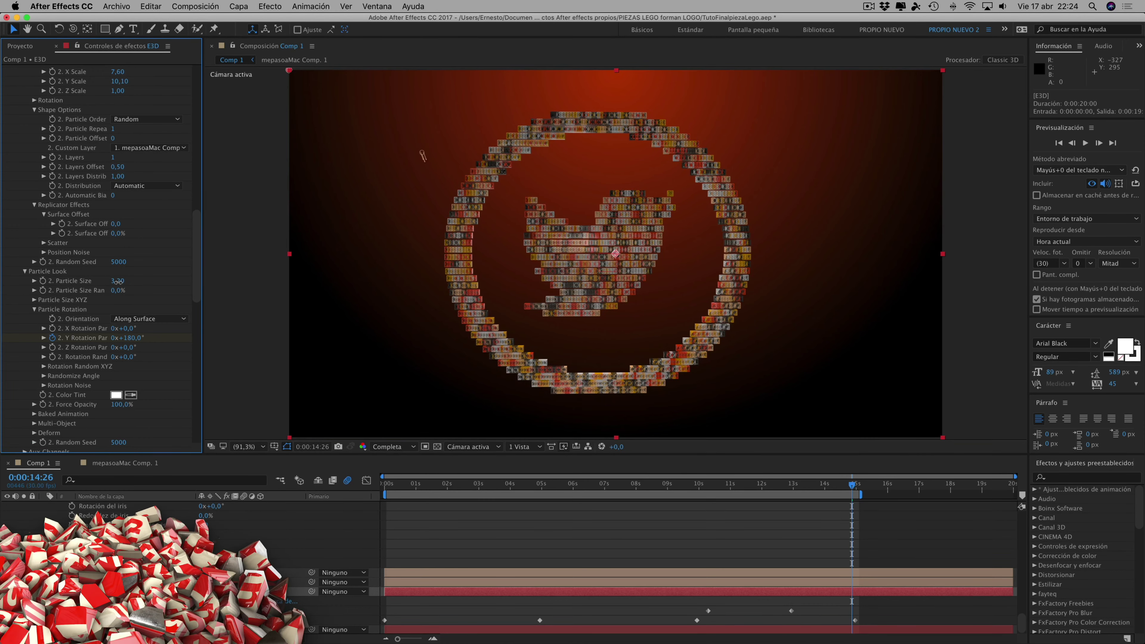
pyautogui.click(118, 282)
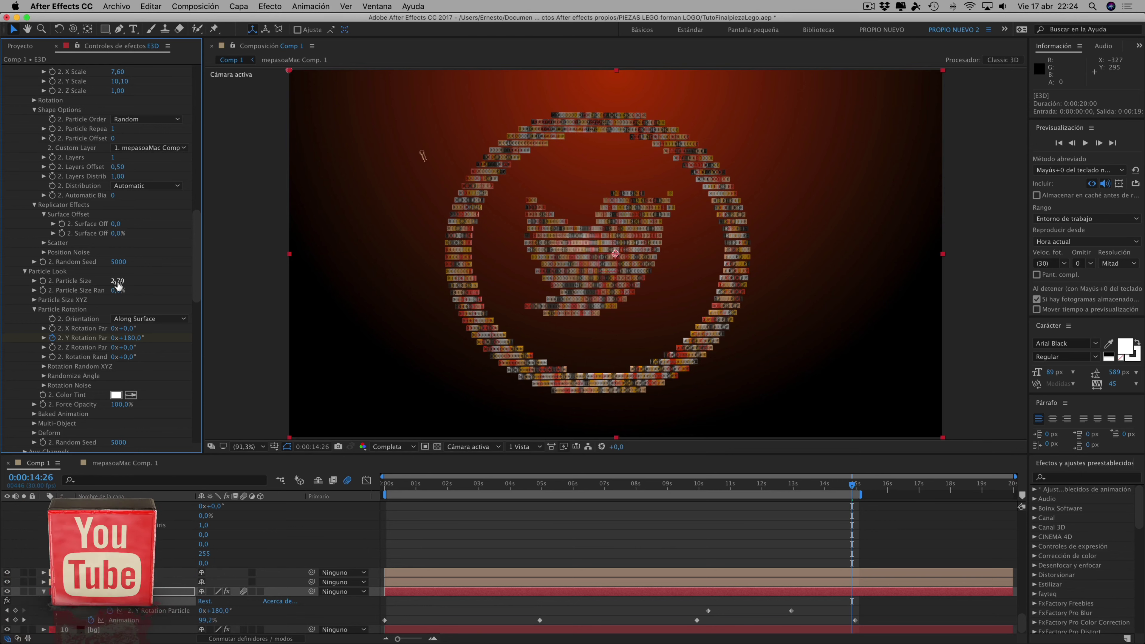
# Set the E3D X Scale to 8,80, zooming in and out to inspect the bricks
pyautogui.press('.')
pyautogui.press('.')
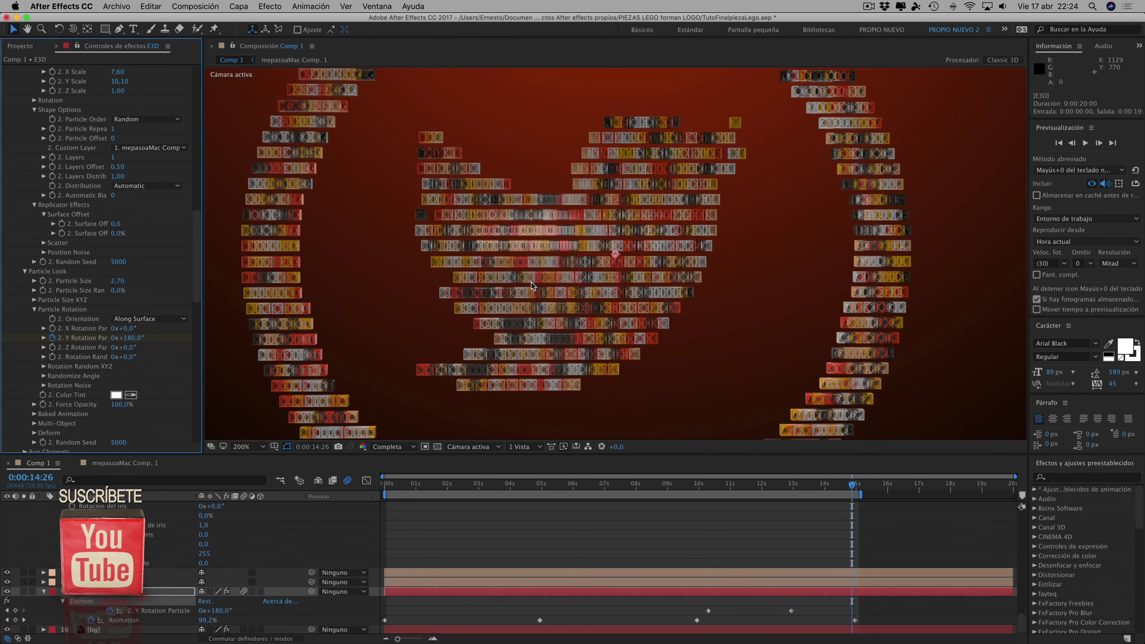
pyautogui.press('/')
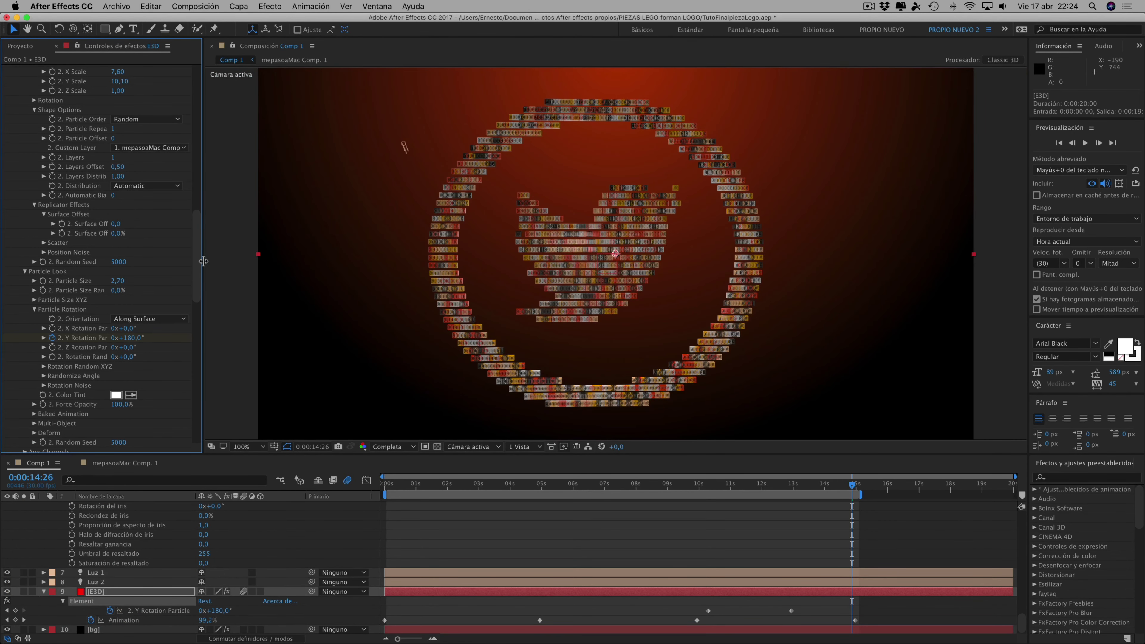
pyautogui.scroll(5, 201, 246)
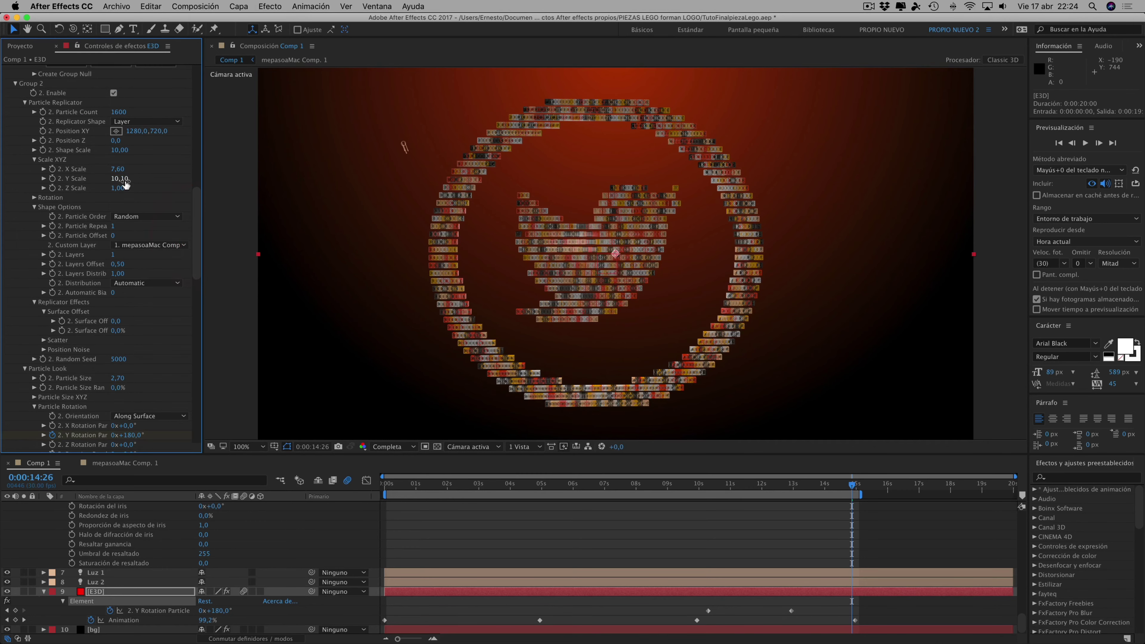
pyautogui.moveTo(124, 169); pyautogui.dragTo(122, 171)
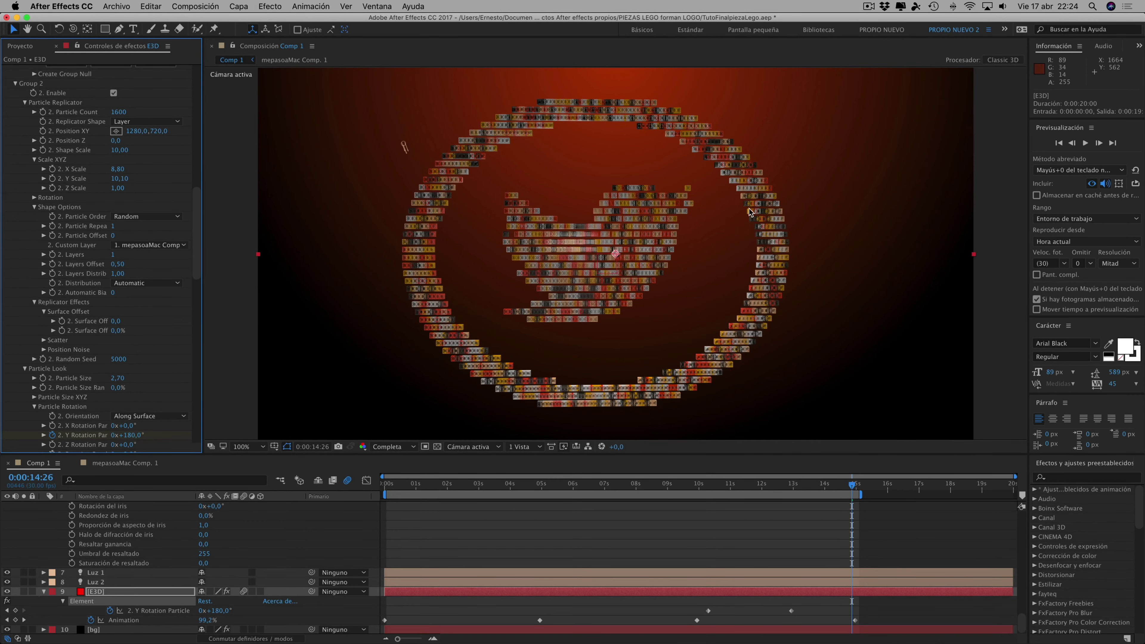
pyautogui.press('.')
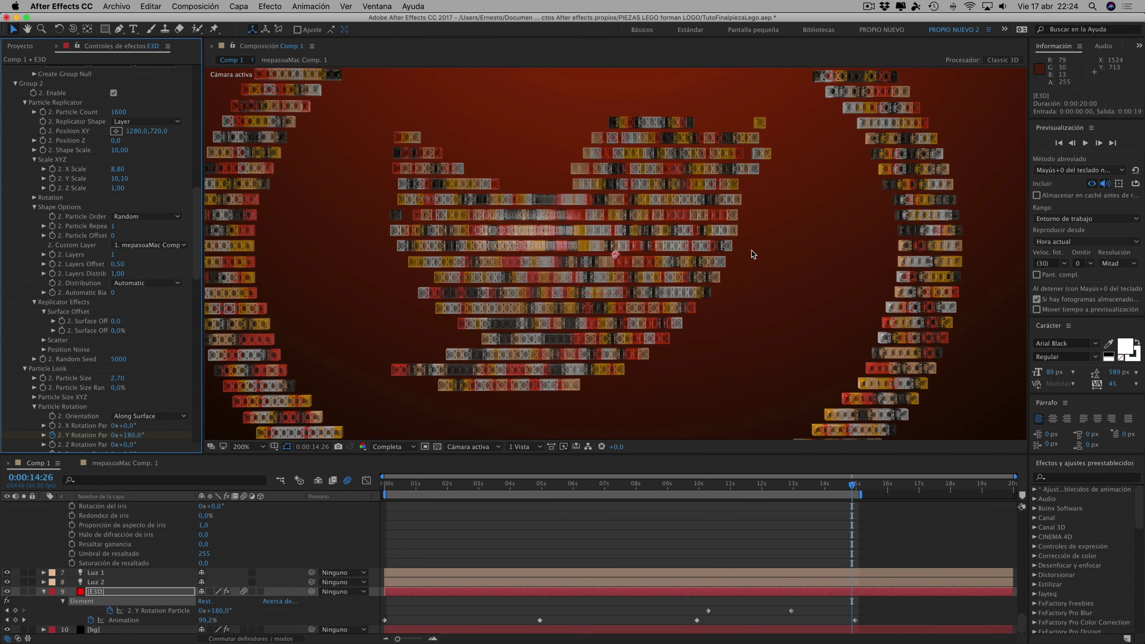
pyautogui.press(',')
# Make the source Twitter logo round and set E3D X and Y Scale both to 8,00
pyautogui.click(157, 467)
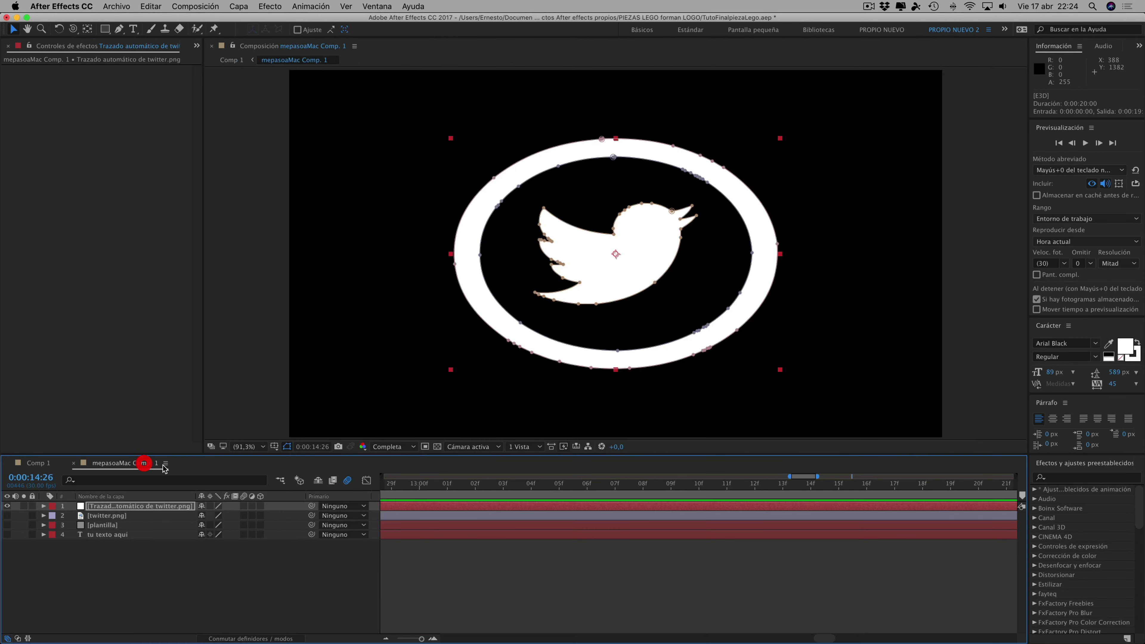
pyautogui.moveTo(781, 375); pyautogui.dragTo(771, 378)
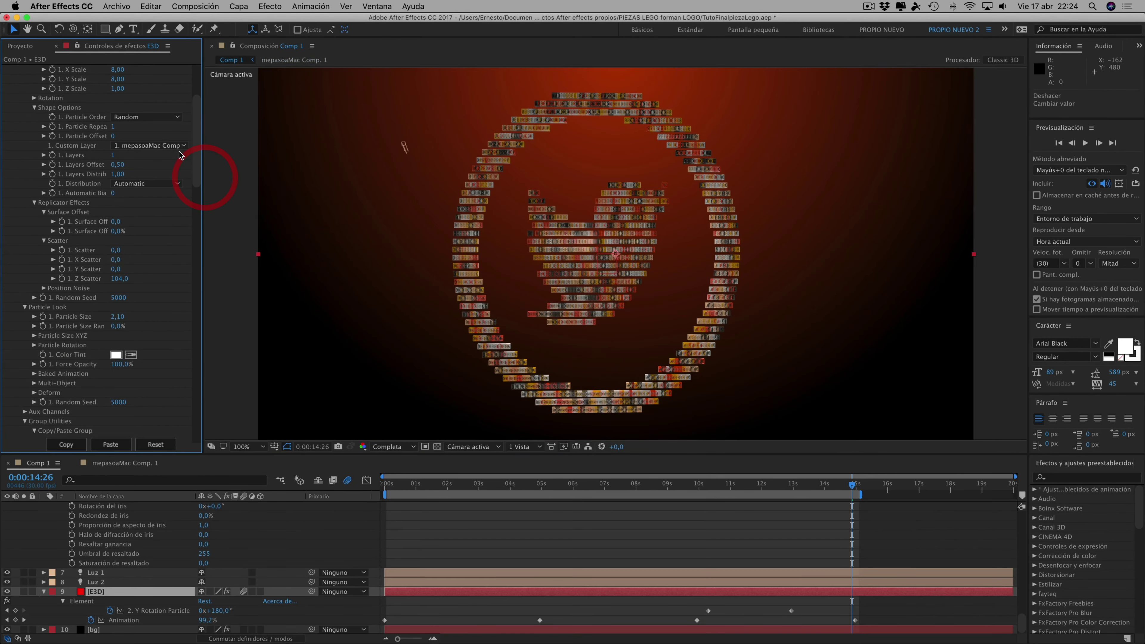
pyautogui.moveTo(196, 145)
pyautogui.mouseDown()
pyautogui.moveTo(197, 317)
pyautogui.moveTo(200, 221)
pyautogui.mouseUp()
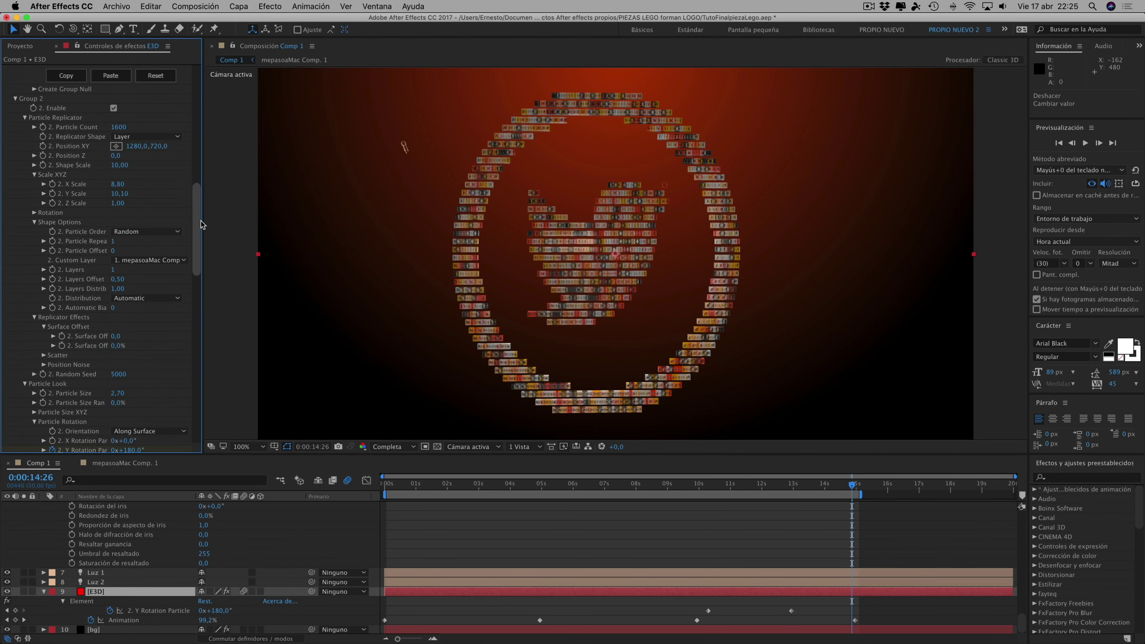
pyautogui.click(117, 187)
pyautogui.write('8')
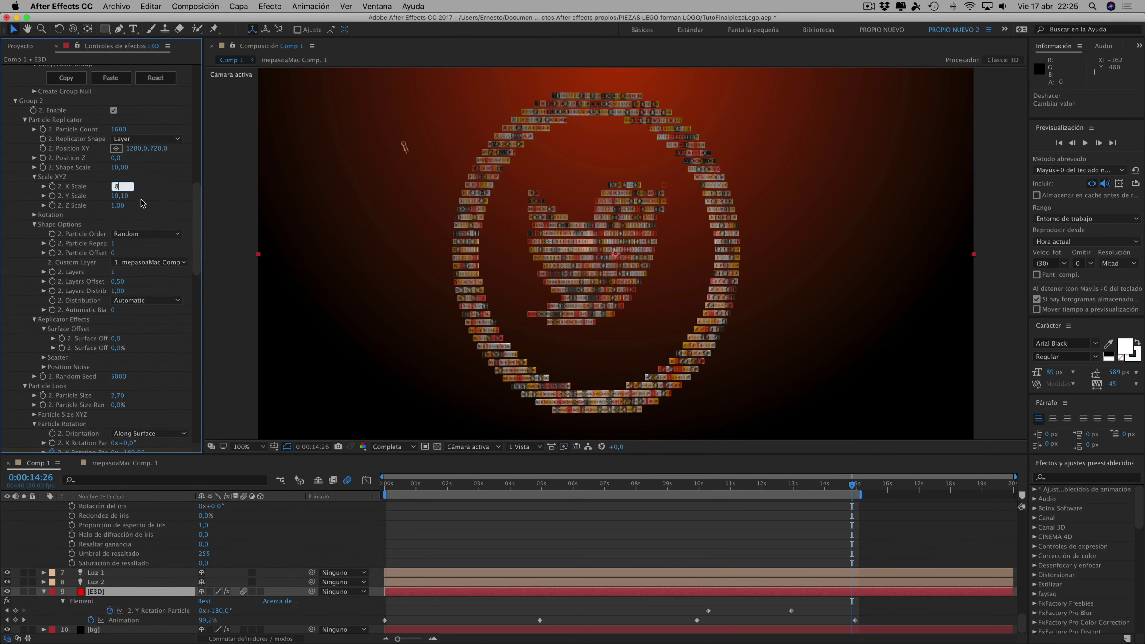
pyautogui.click(143, 197)
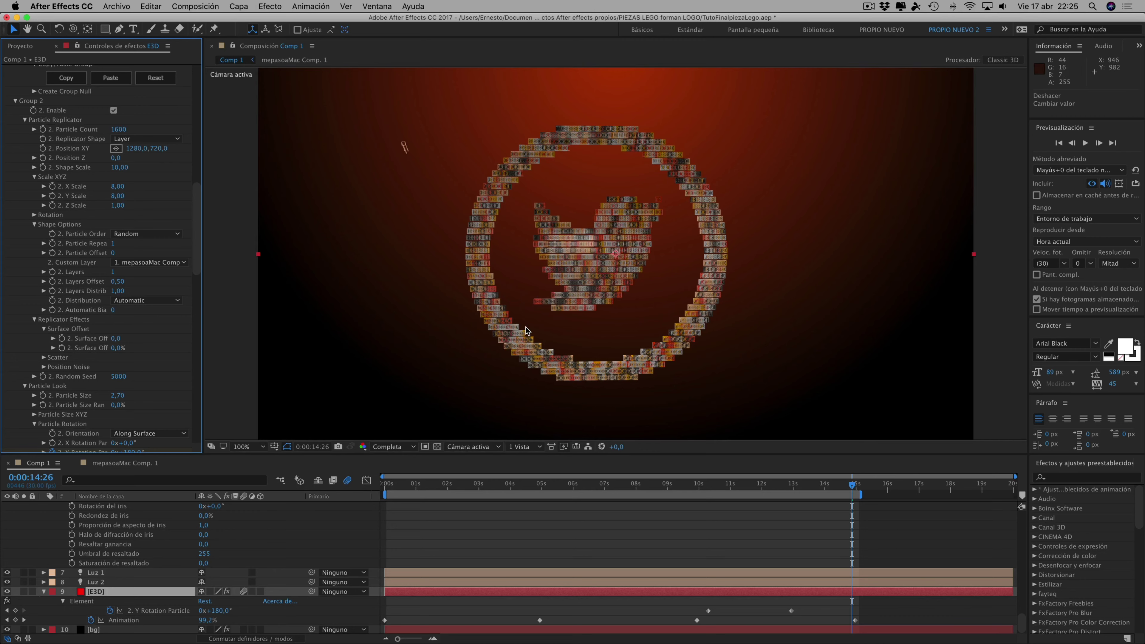
# Step the playhead back from 0:00:11:06 to 0:00:07:01 to watch the cubes scatter
pyautogui.click(736, 486)
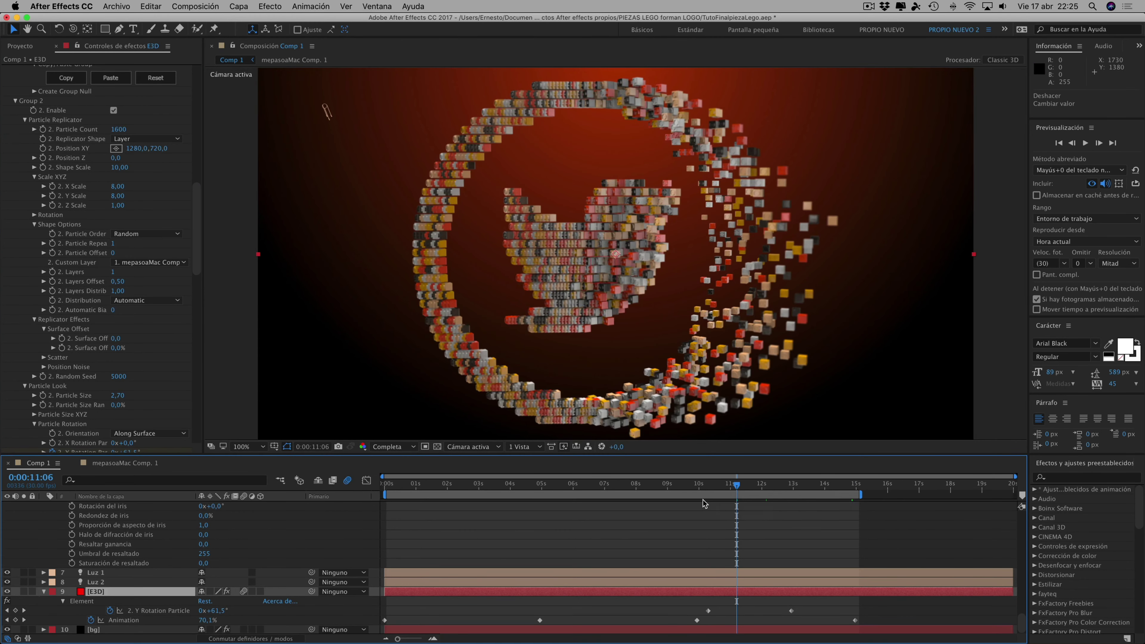
pyautogui.click(710, 484)
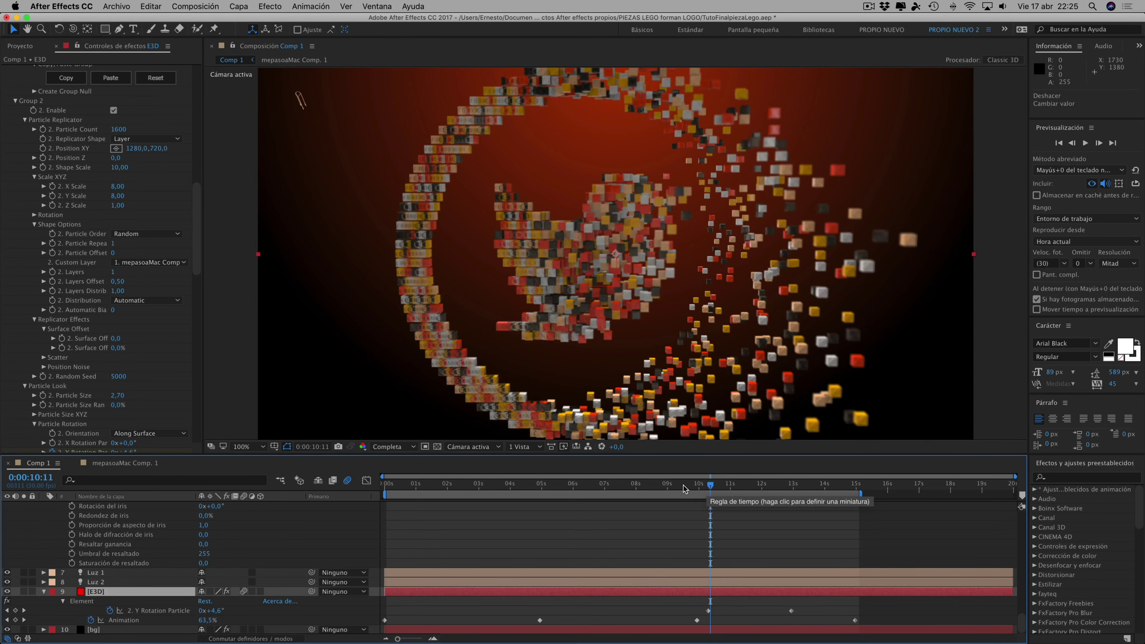
pyautogui.click(674, 484)
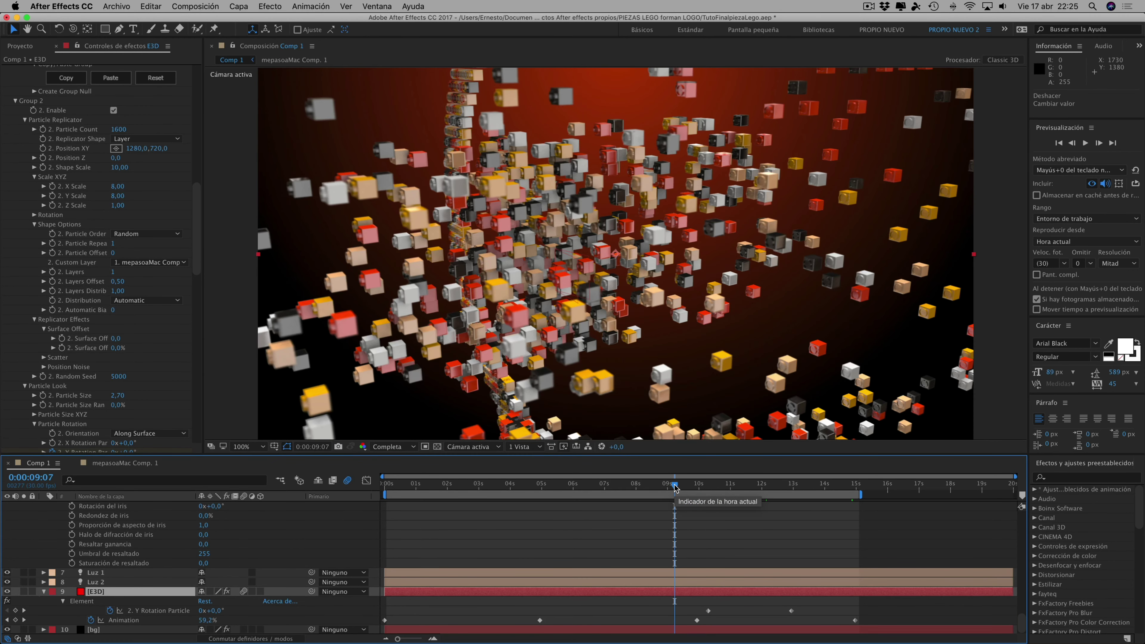
pyautogui.click(654, 485)
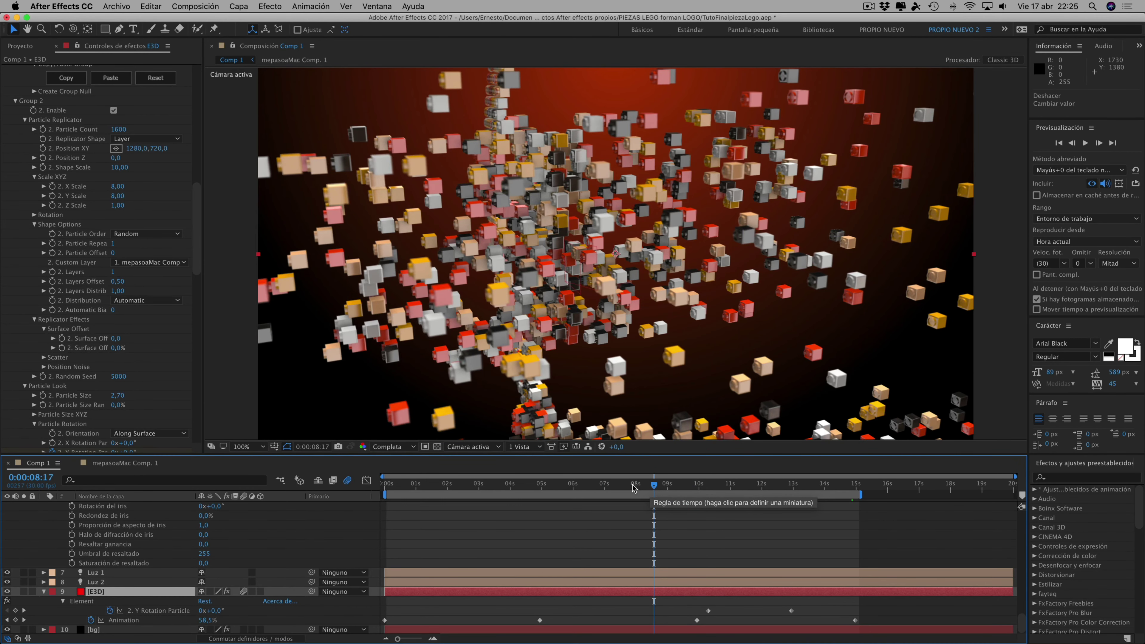
pyautogui.click(633, 487)
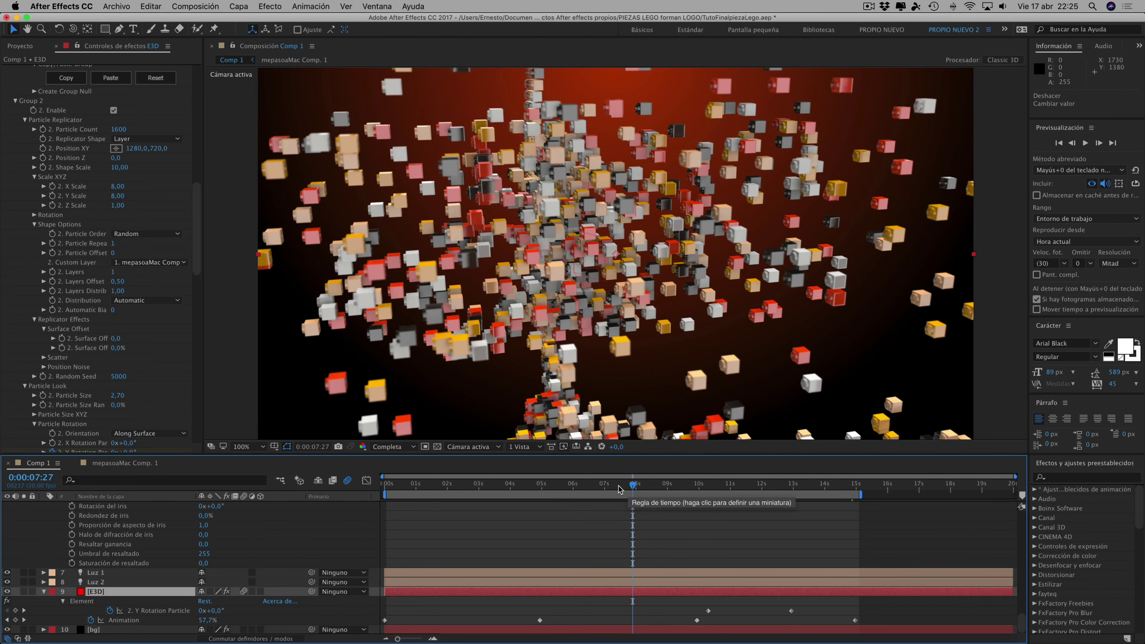
pyautogui.click(608, 486)
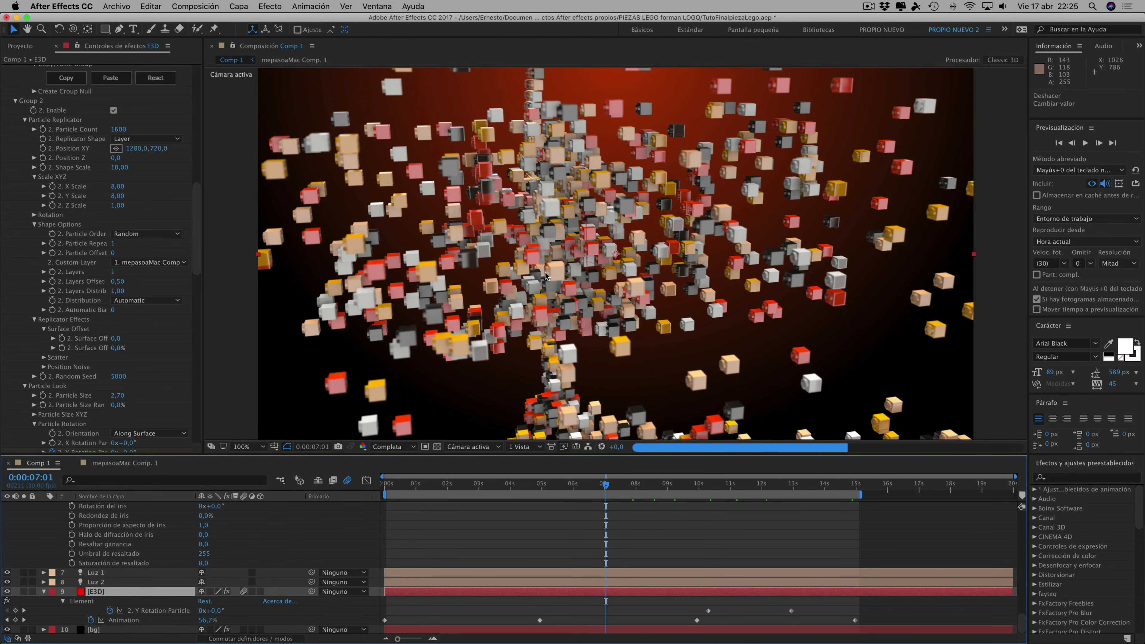
# Continue back from 0:00:06:00 to 0:00:01:28, then stop the ScreenFlow recording
pyautogui.click(573, 484)
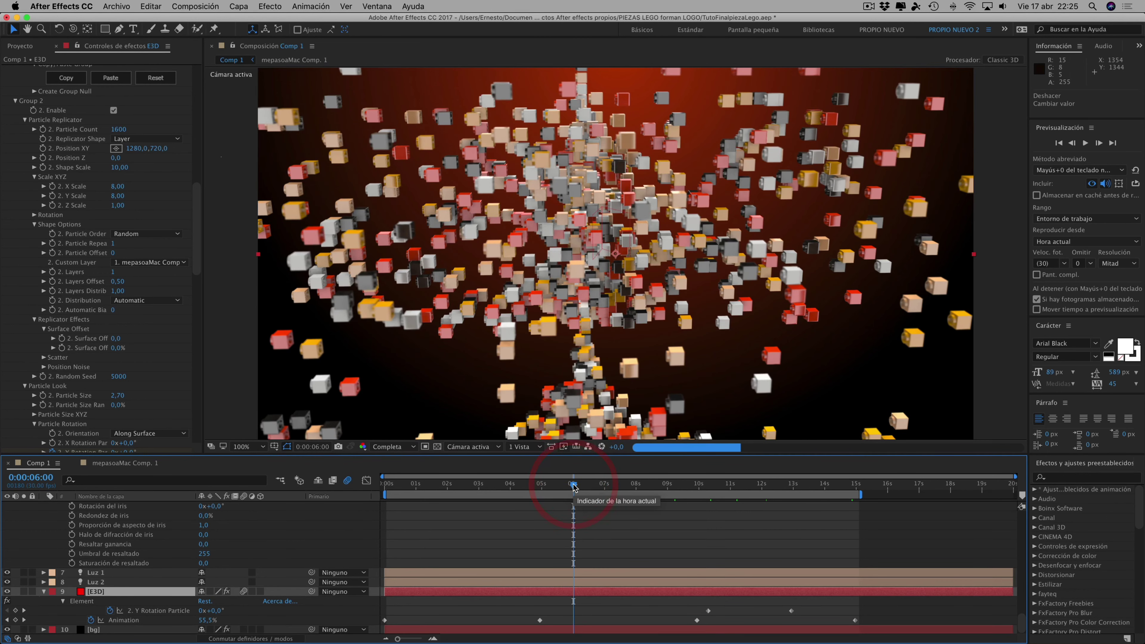
pyautogui.click(541, 485)
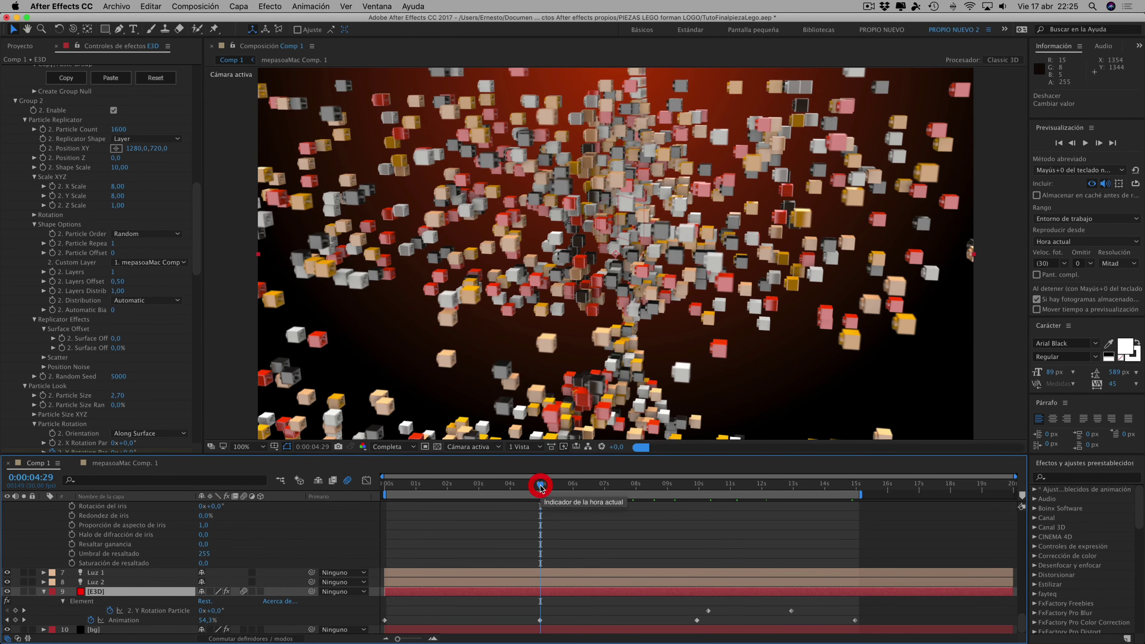
pyautogui.click(511, 486)
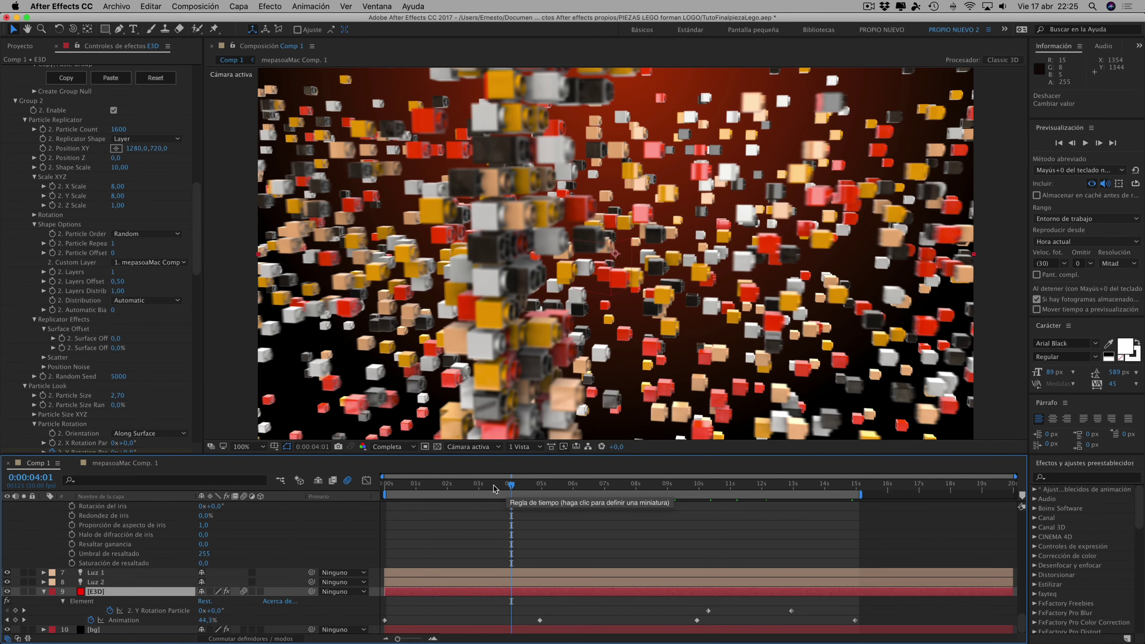
pyautogui.click(477, 484)
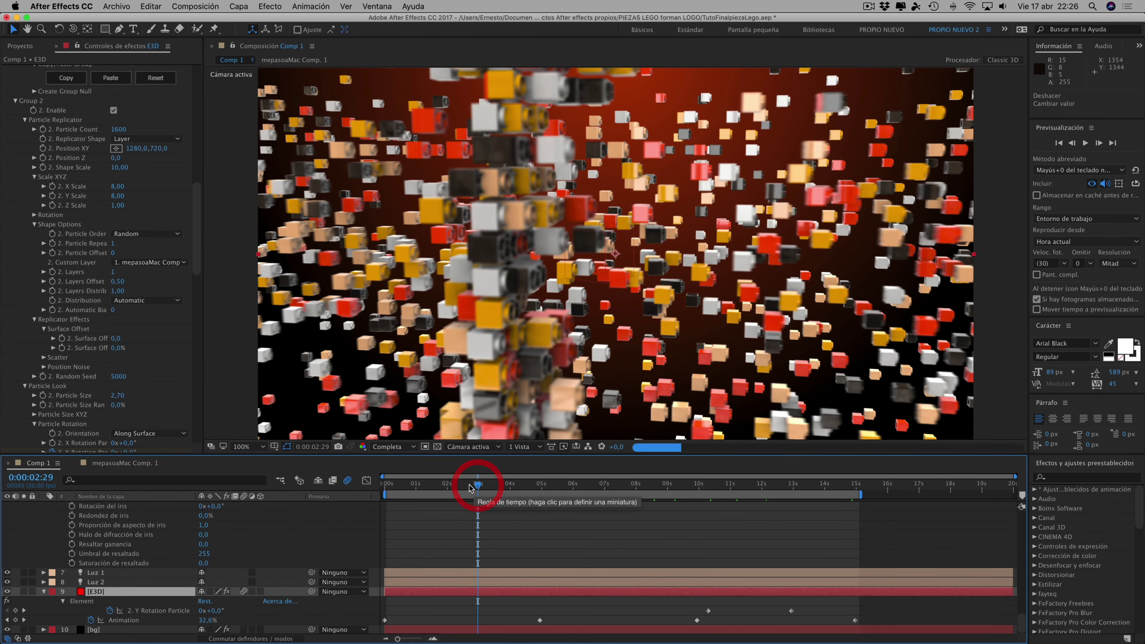
pyautogui.click(446, 484)
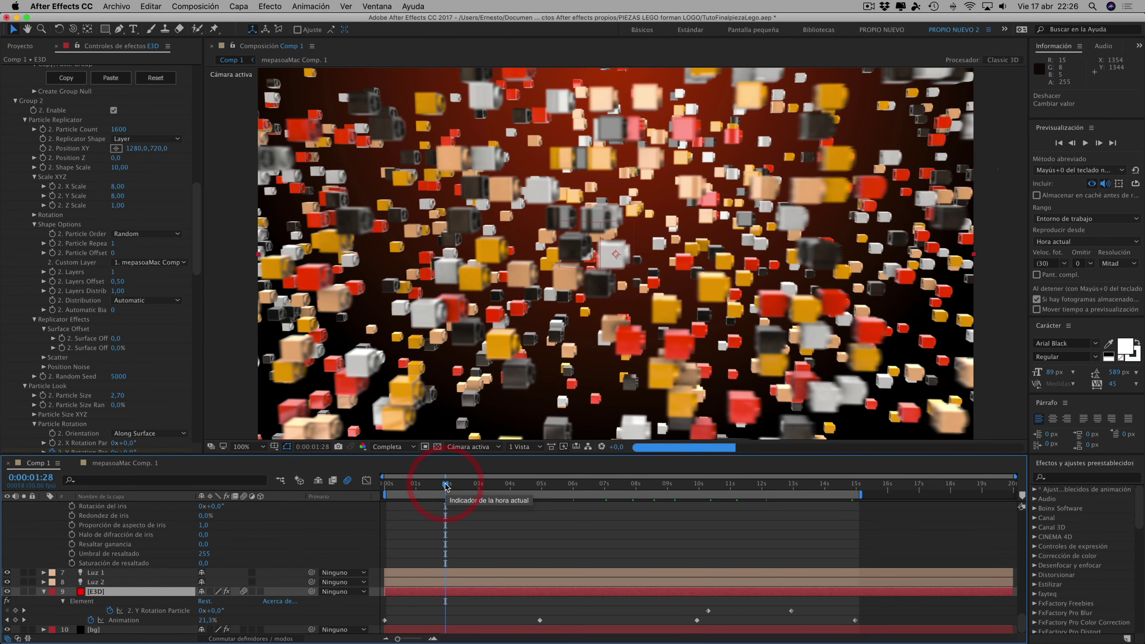
pyautogui.click(869, 7)
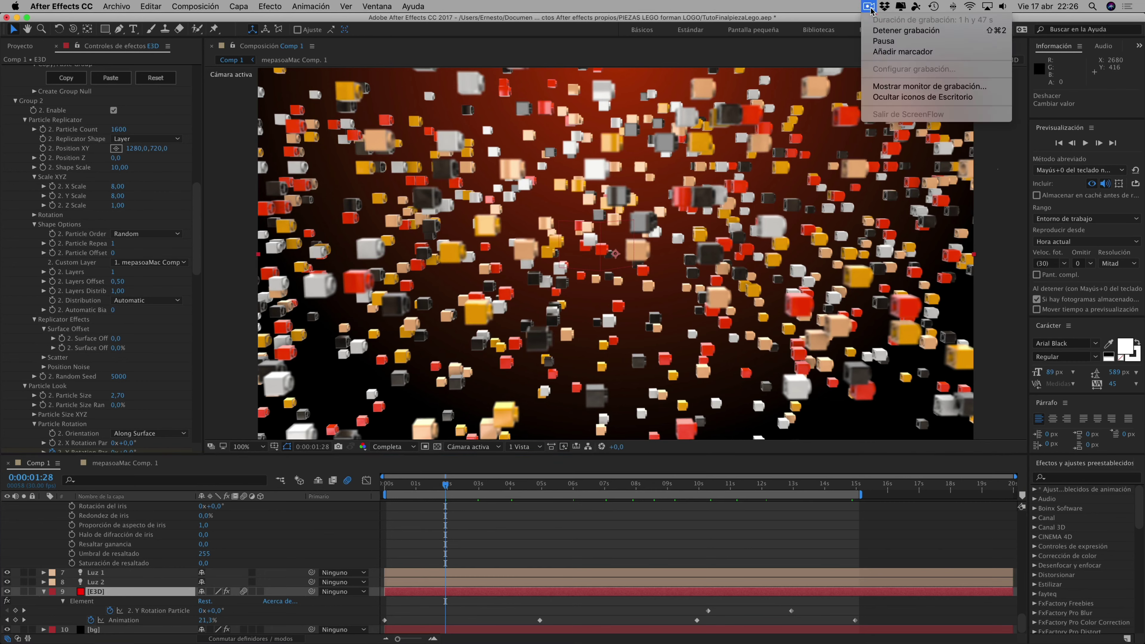
pyautogui.click(895, 36)
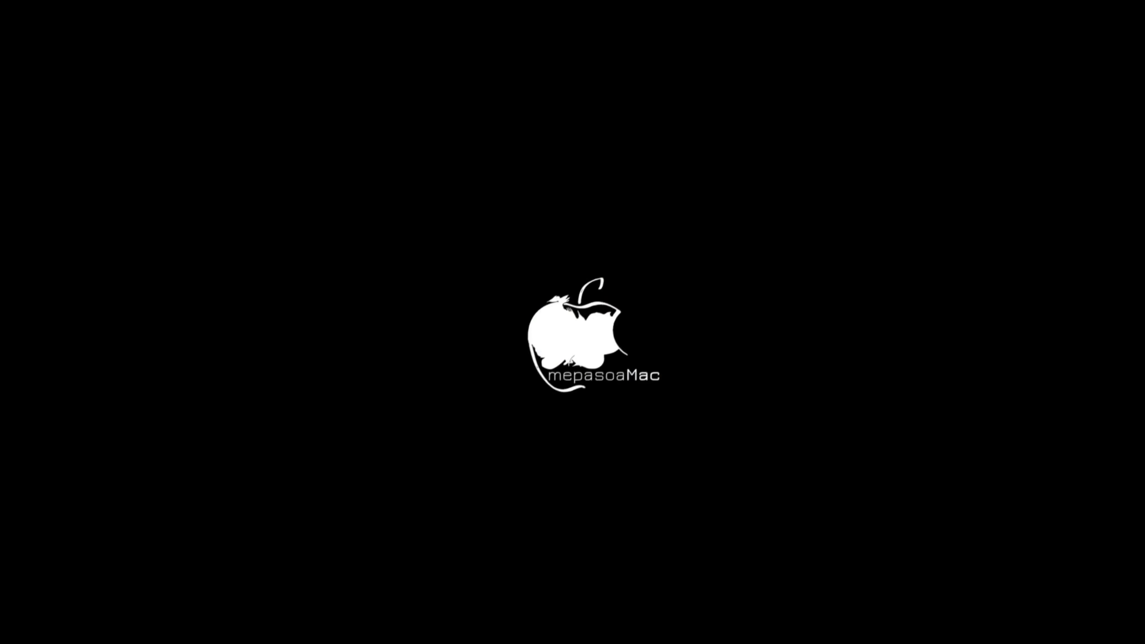